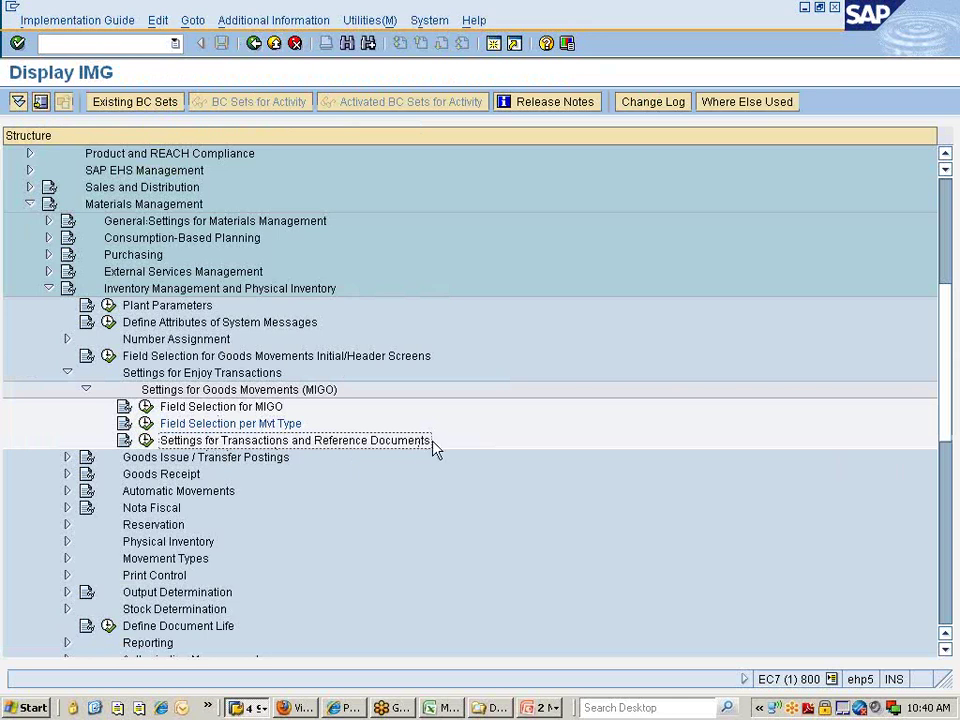
Open Settings for Transactions and Reference Documents, and view the available actions in the goods movement session.
click(146, 440)
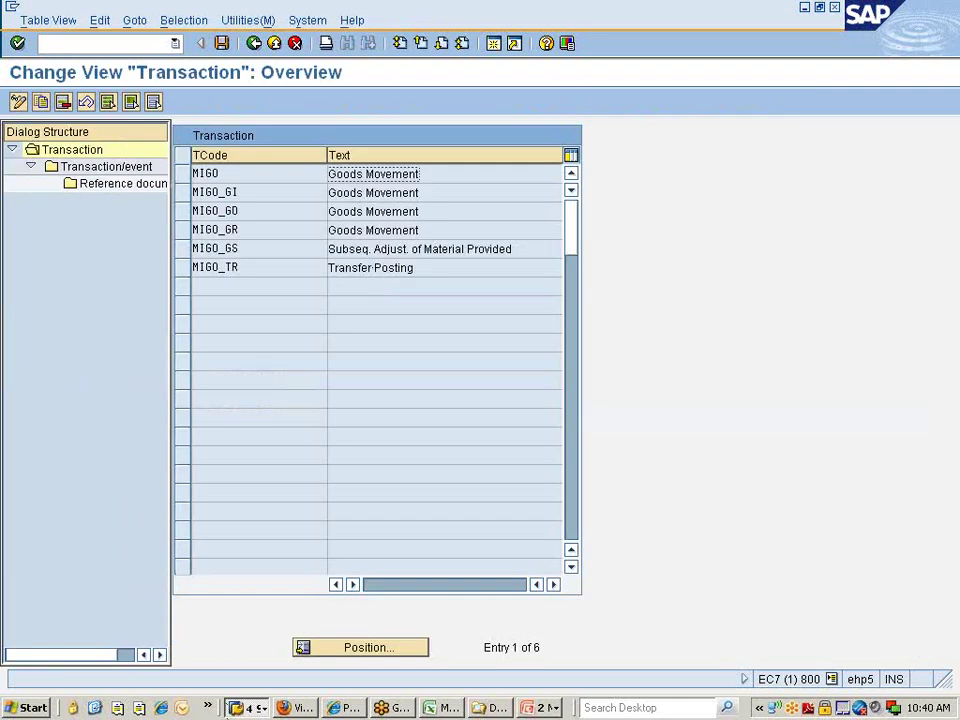
click(256, 707)
click(258, 646)
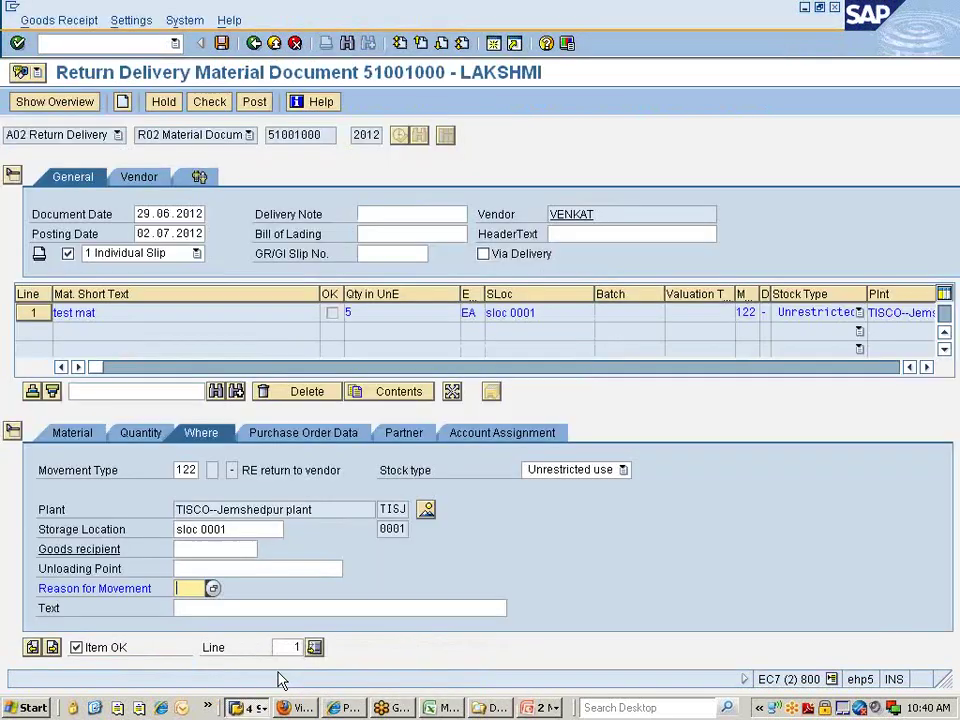
click(117, 134)
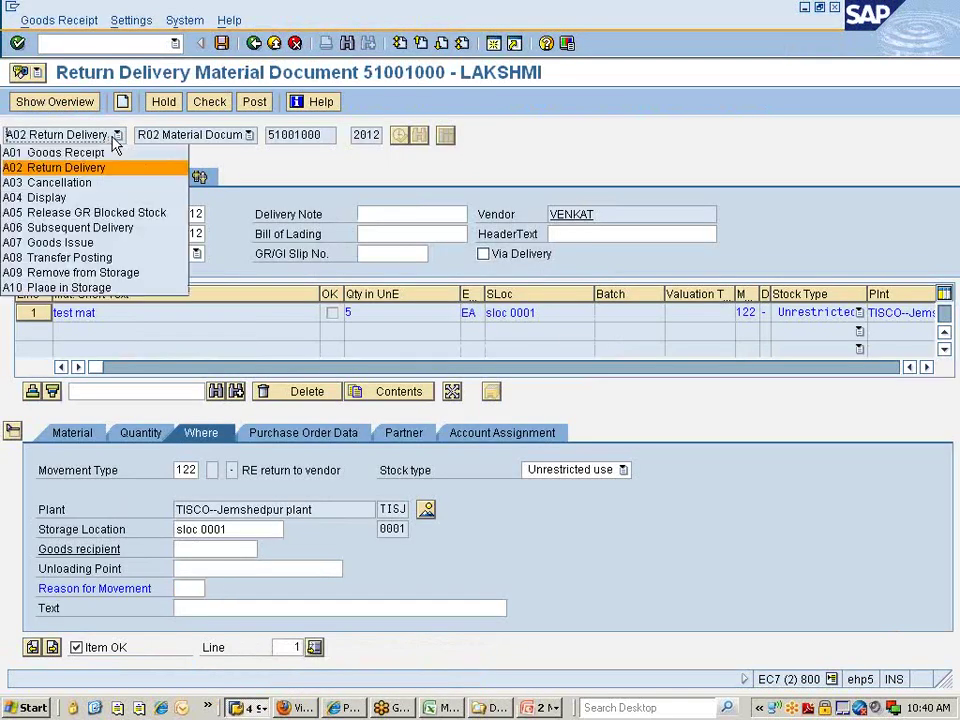
Restart the MIGO transaction and set its action to A01 Goods Receipt.
click(175, 43)
click(122, 40)
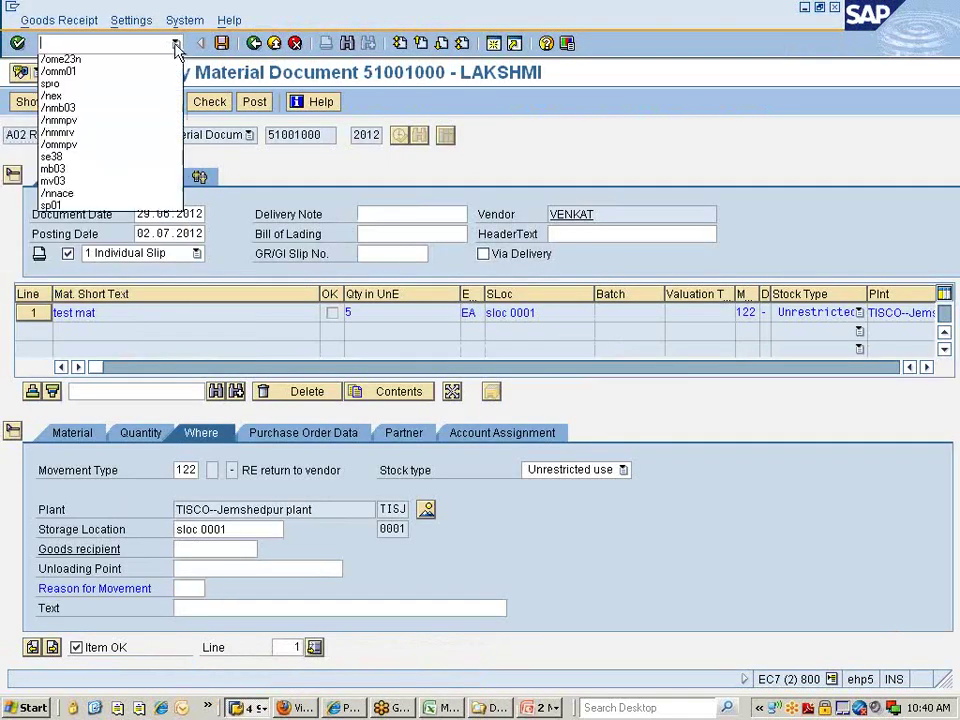
click(95, 63)
key(Return)
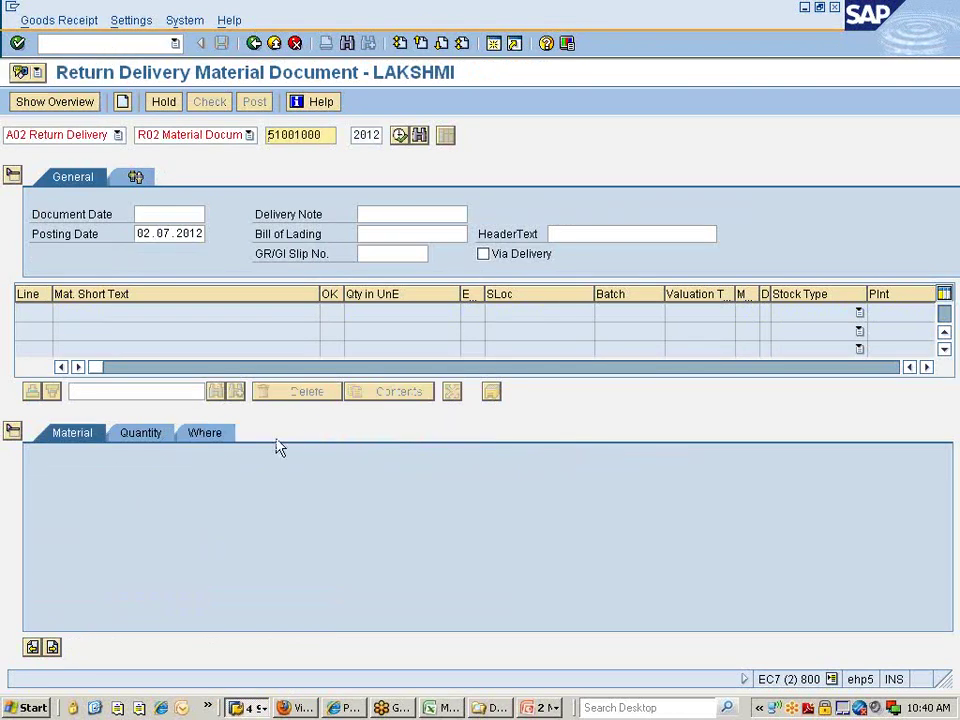
click(66, 139)
click(60, 150)
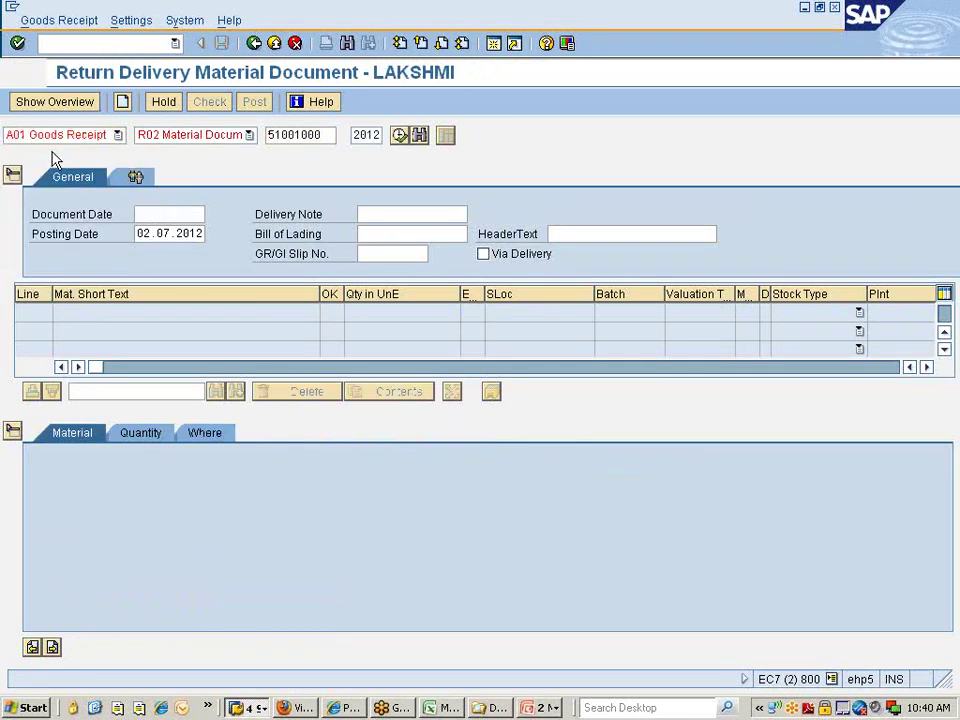
Switch to the SAP MM 10AM Class.xlsx workbook in Excel and review the transaction codes grouped beside MIGO.
click(430, 708)
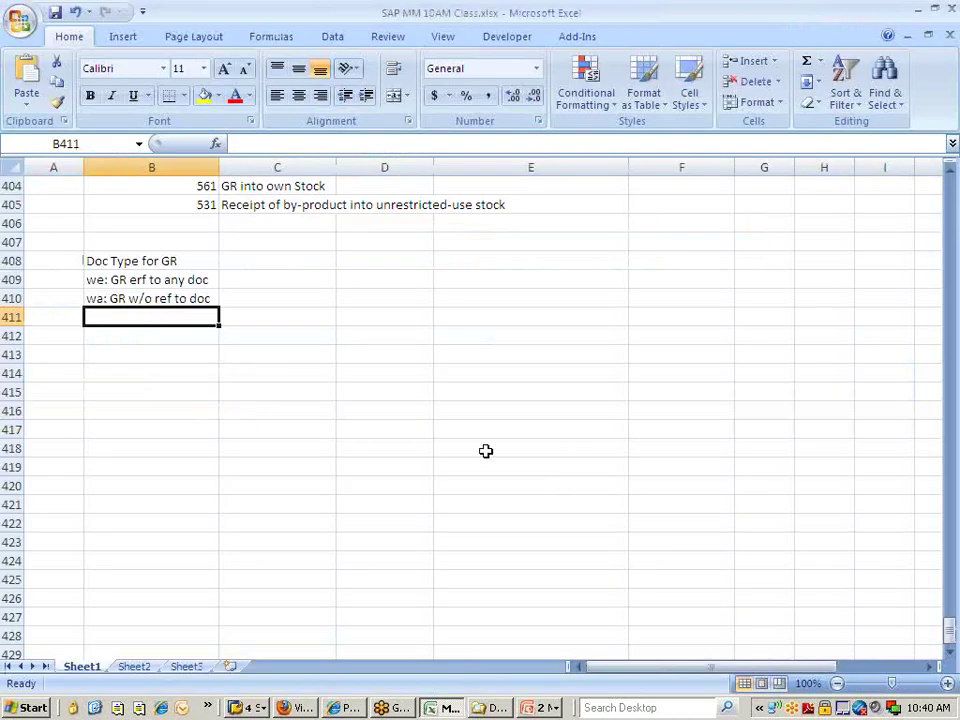
scroll(459, 390, up, 10)
scroll(459, 393, up, 3)
scroll(459, 393, down, 3)
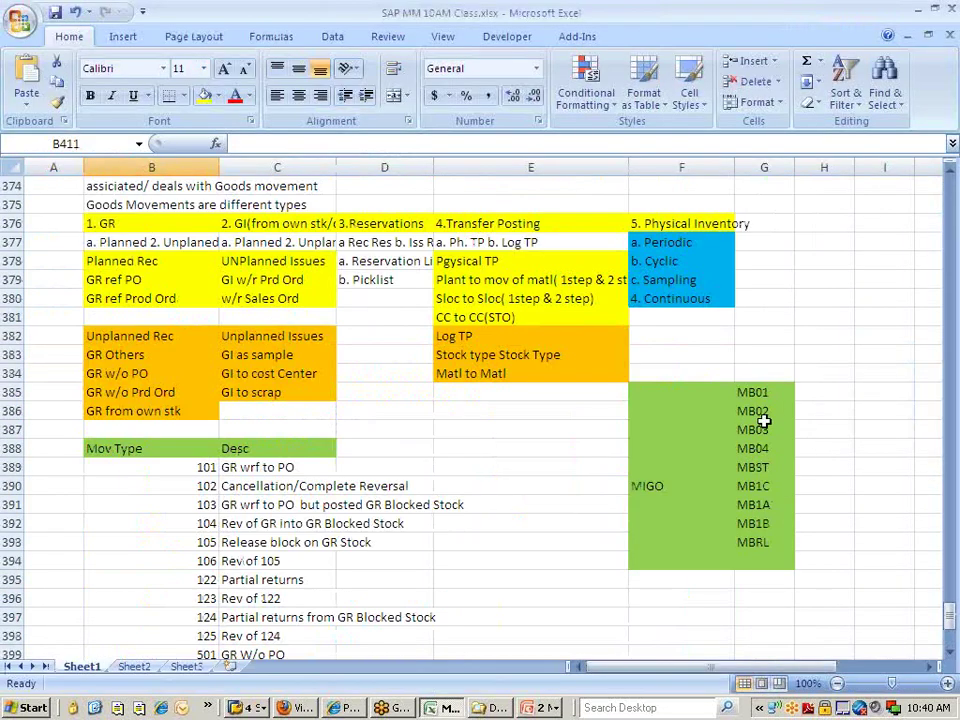
key(alt+Tab)
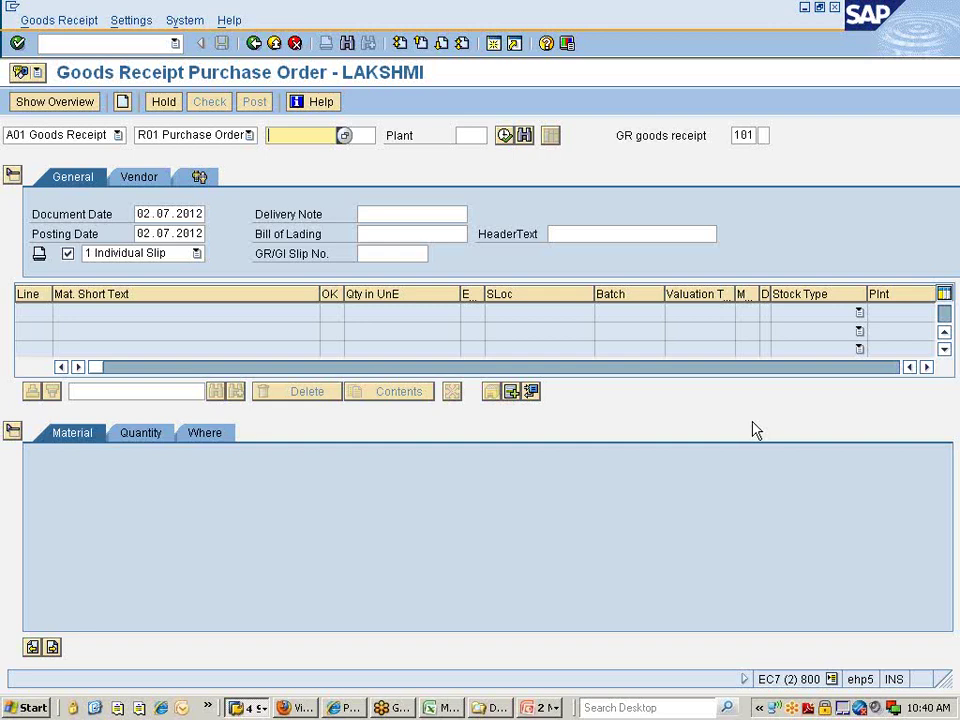
Show the transaction code in the SAP status bar and view the list of goods movement actions.
click(832, 680)
click(795, 609)
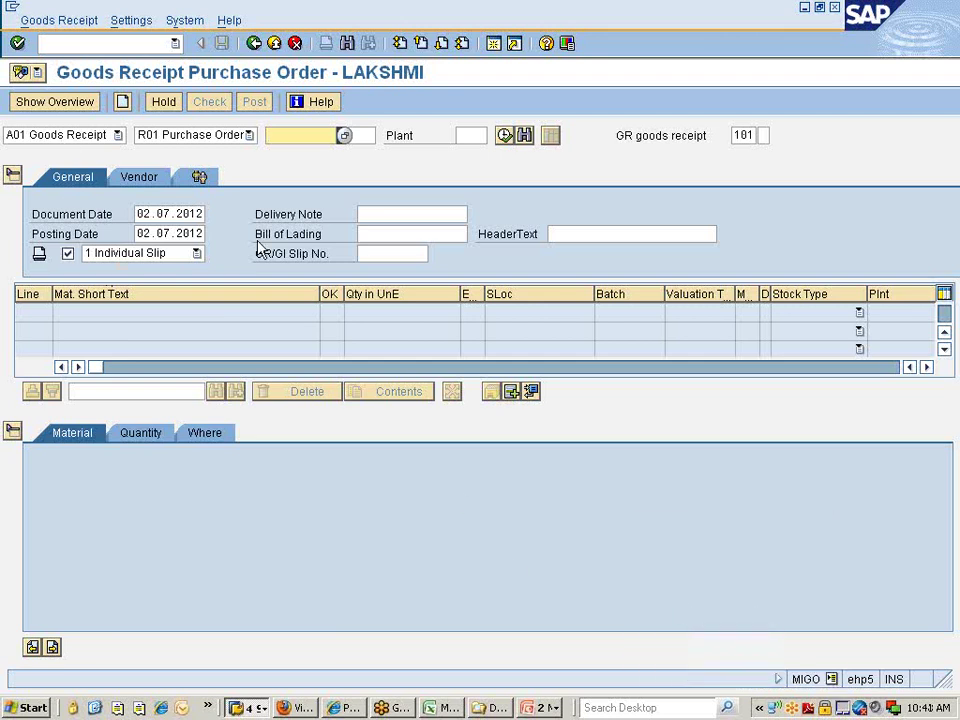
click(58, 140)
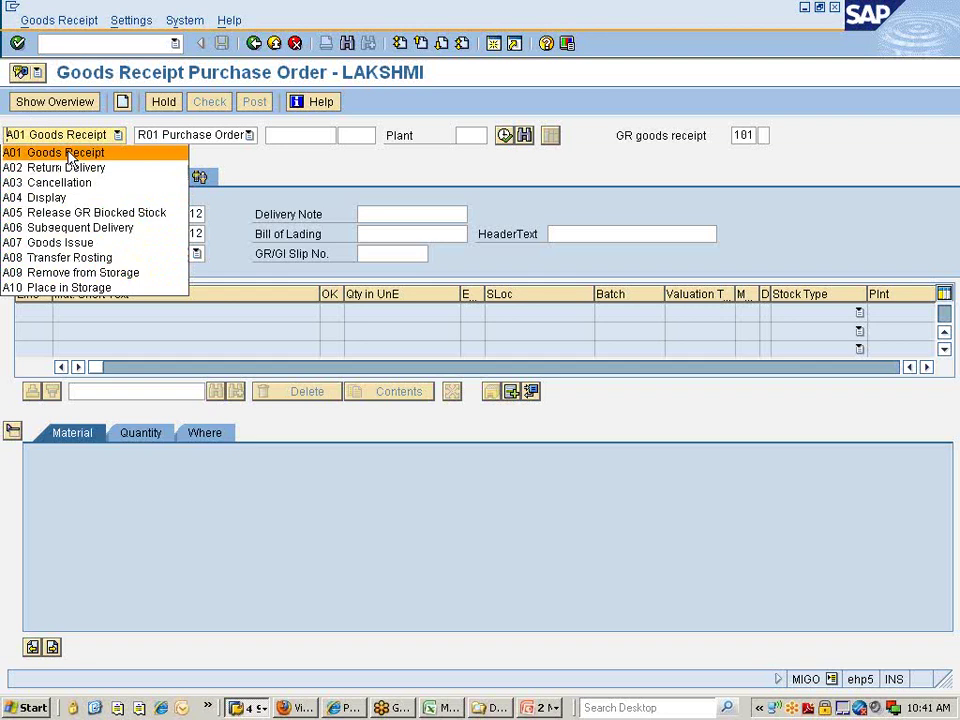
Return to the customizing session and reopen Settings for Transactions and Reference Documents from the IMG.
key(alt+Tab)
key(alt+Tab)
key(Tab)
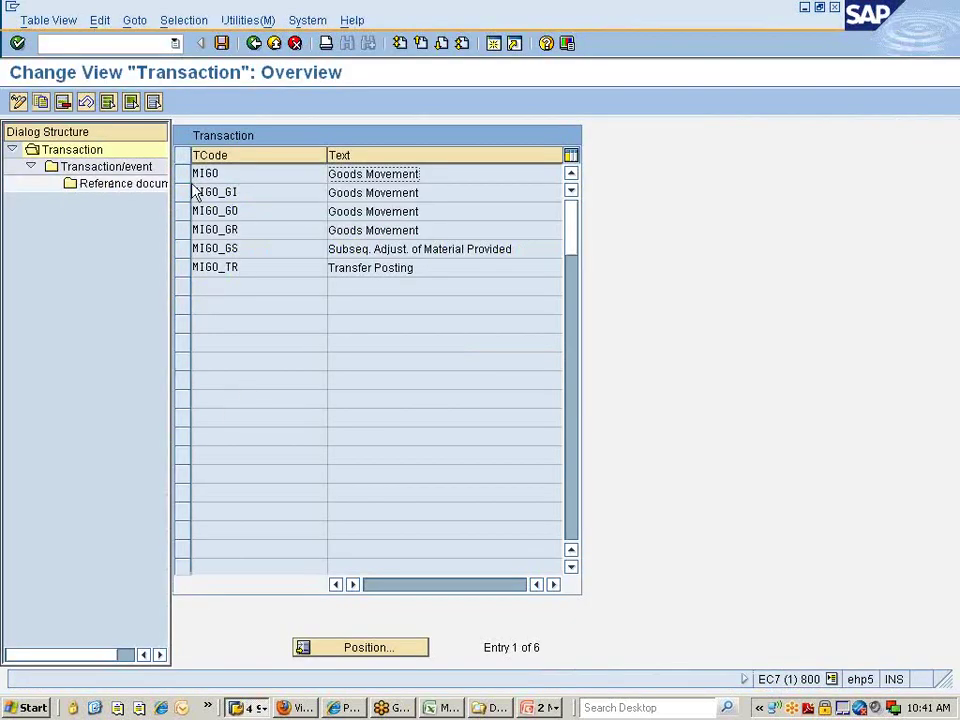
click(254, 43)
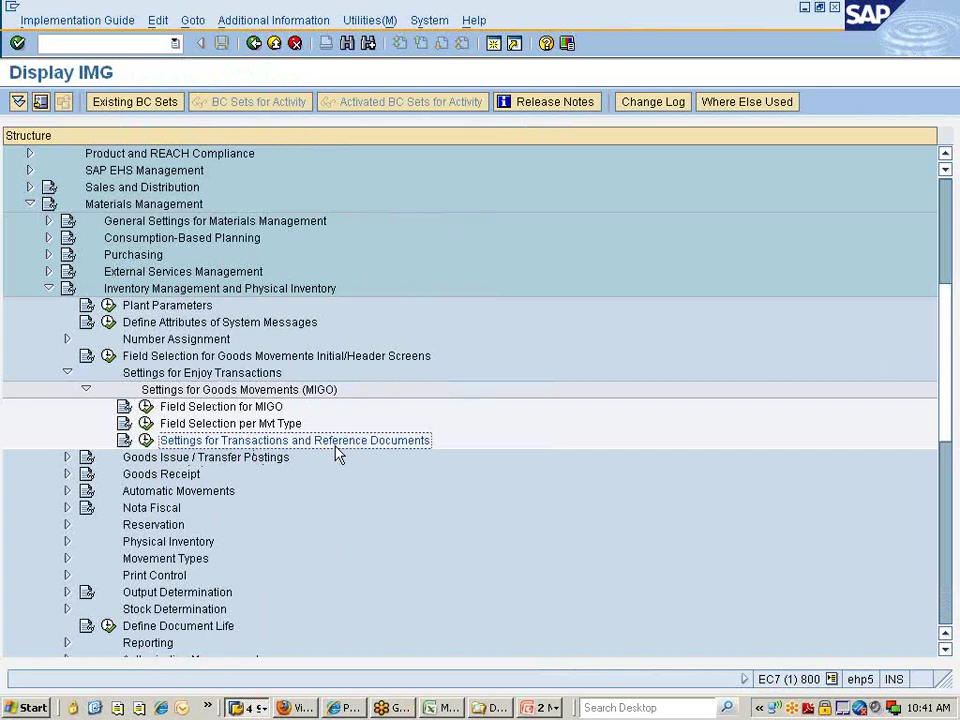
click(146, 441)
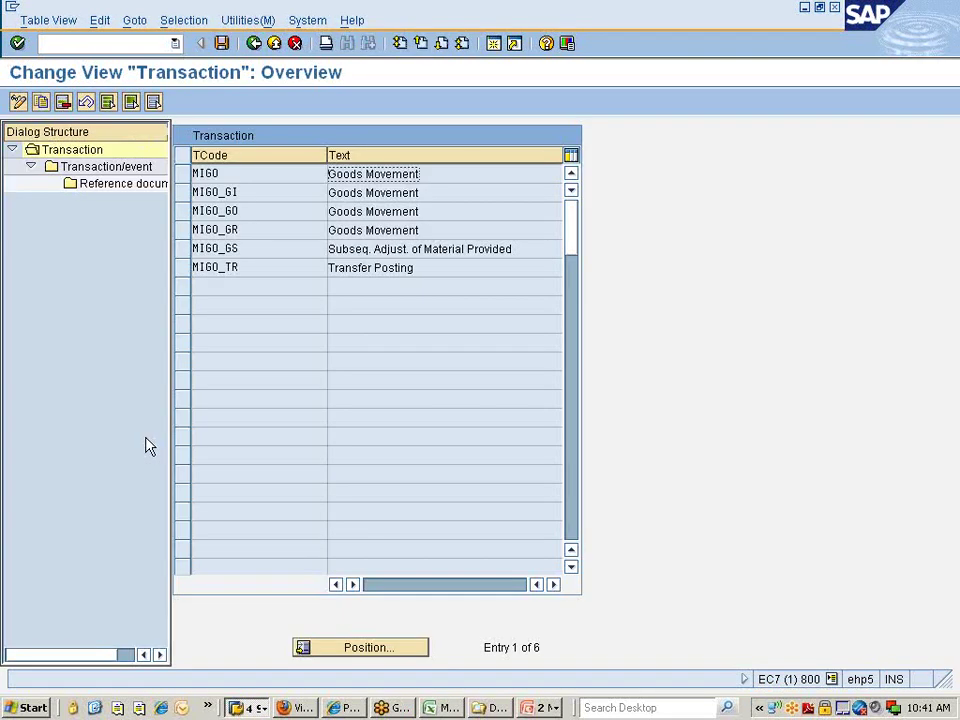
Activate the A11 Subsequent Adjustment action for transaction MIGO and save it under the proposed customizing request.
click(183, 174)
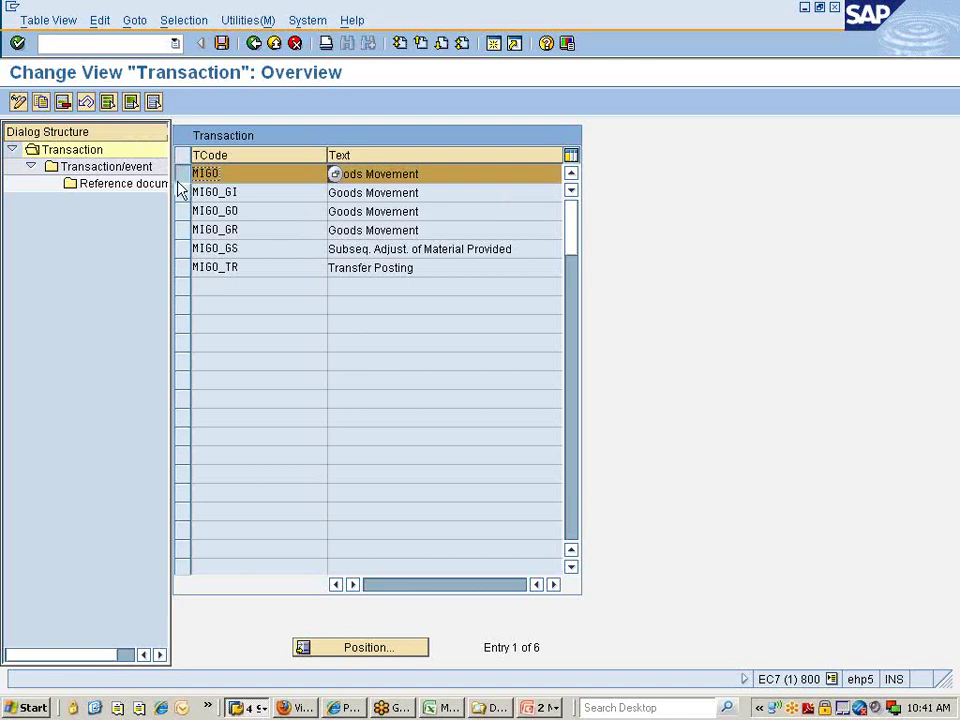
double_click(70, 167)
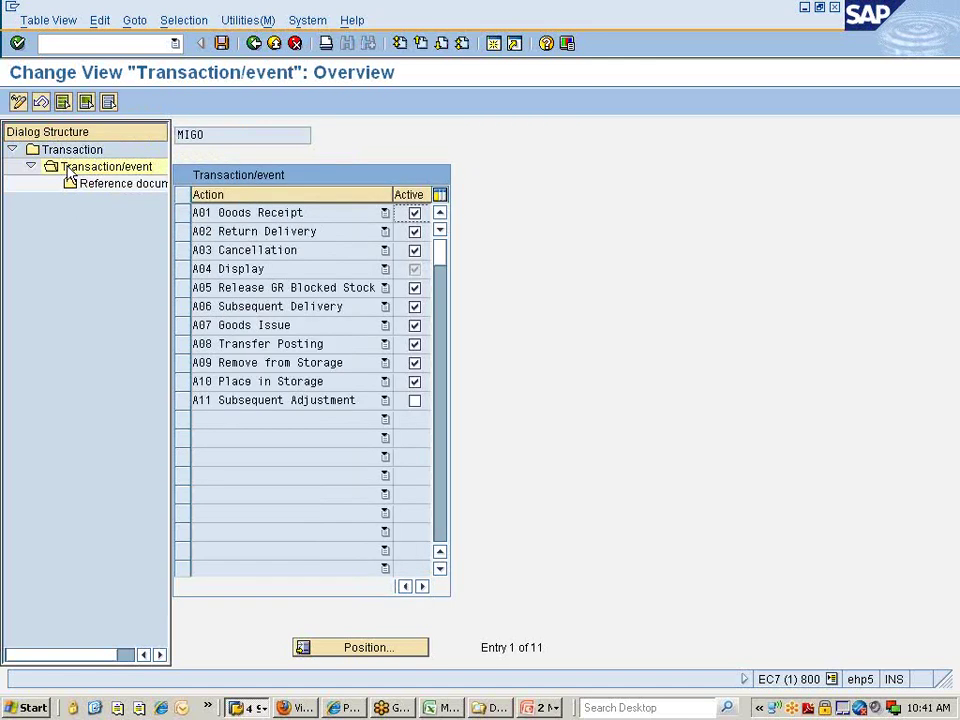
click(414, 400)
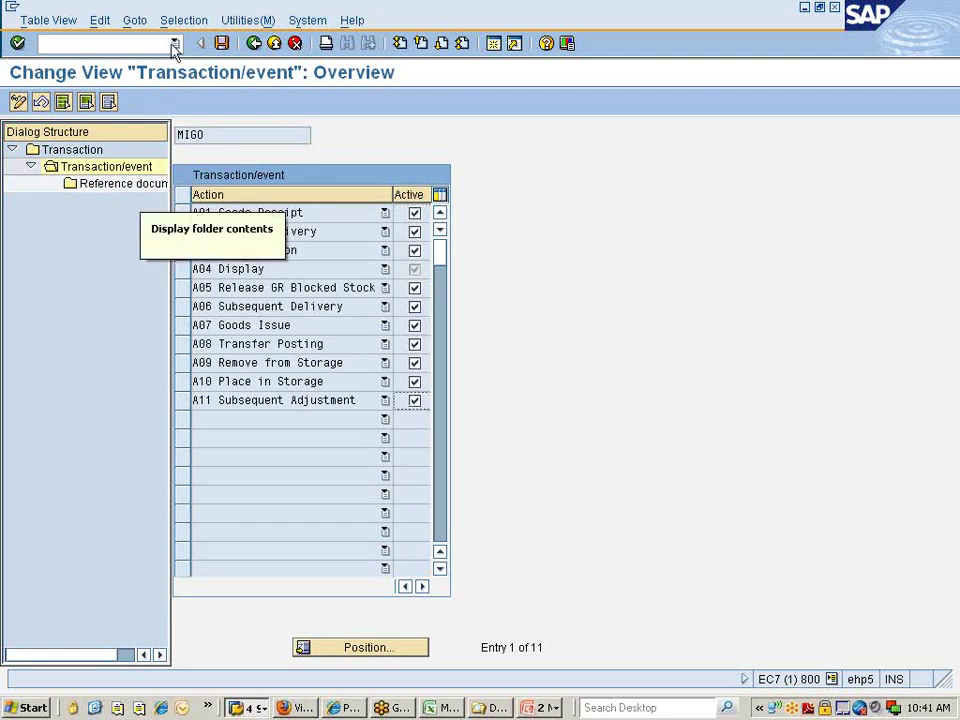
click(222, 43)
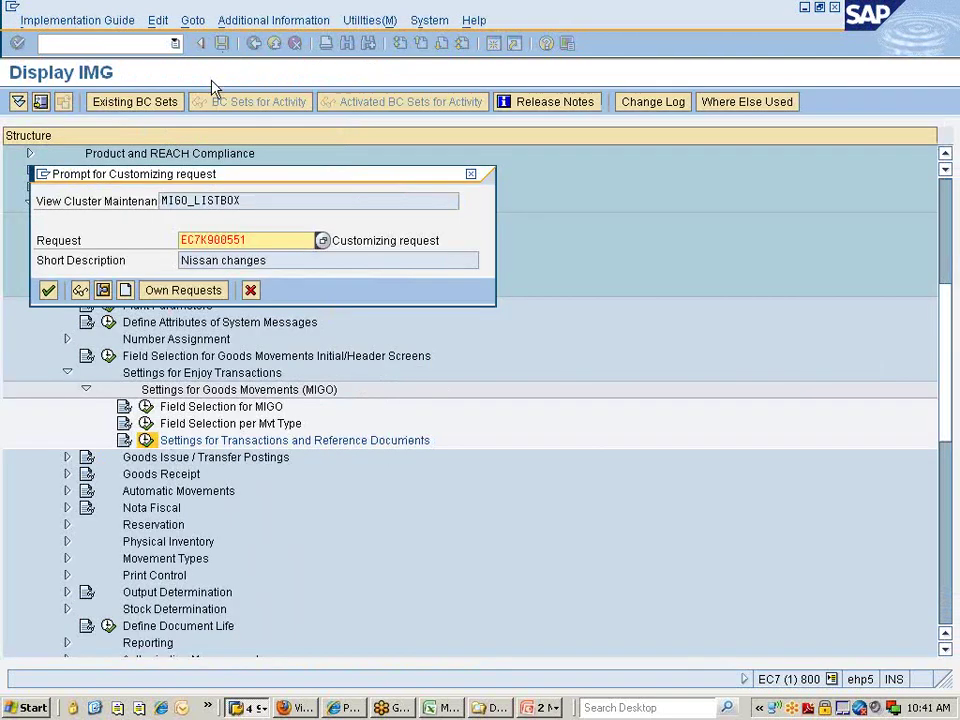
click(48, 290)
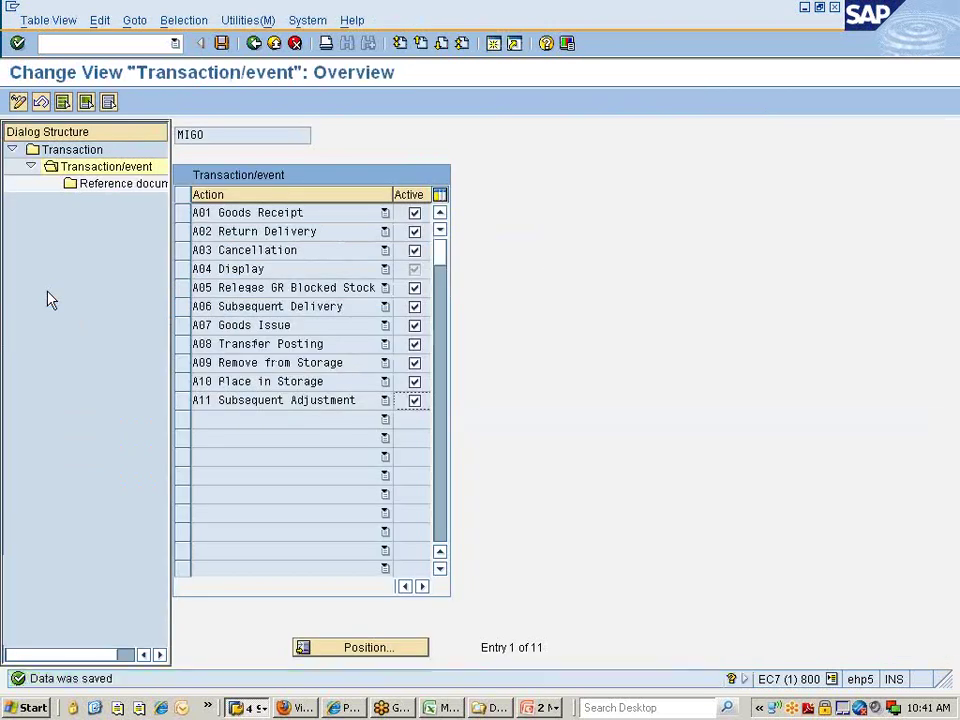
Restart the goods receipt session with /nmigo and check its action list for the newly activated entry.
click(248, 708)
click(262, 648)
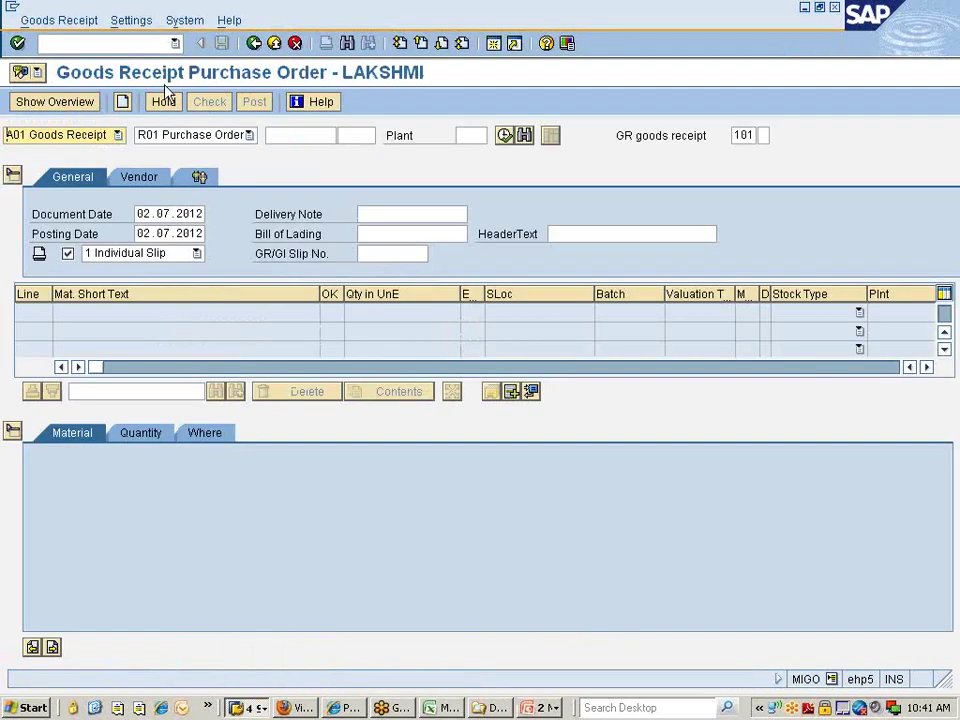
click(175, 45)
click(118, 58)
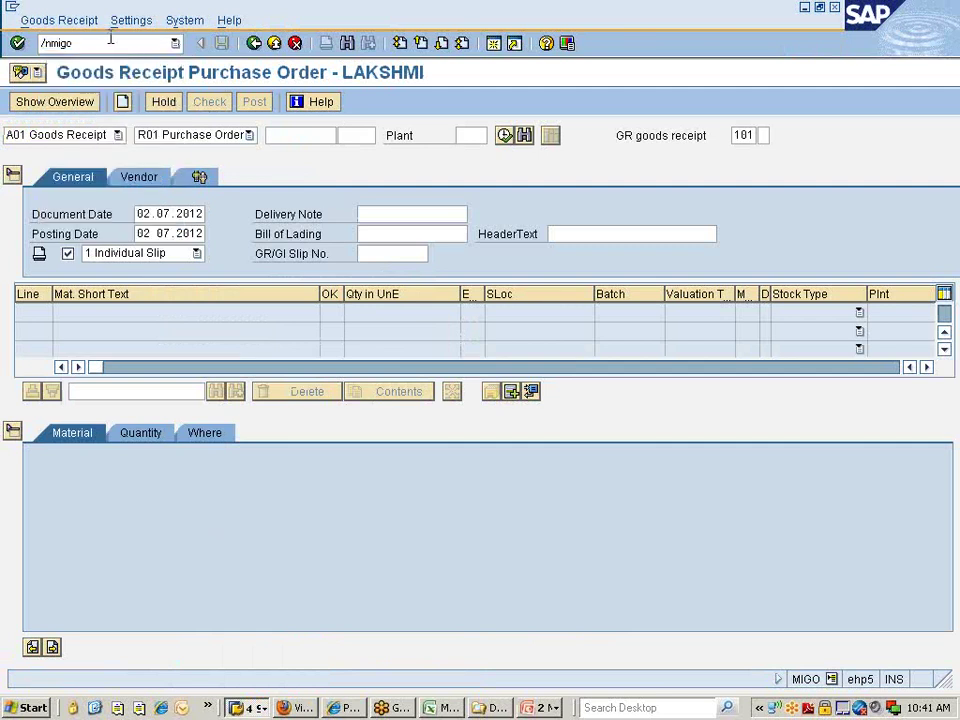
key(Return)
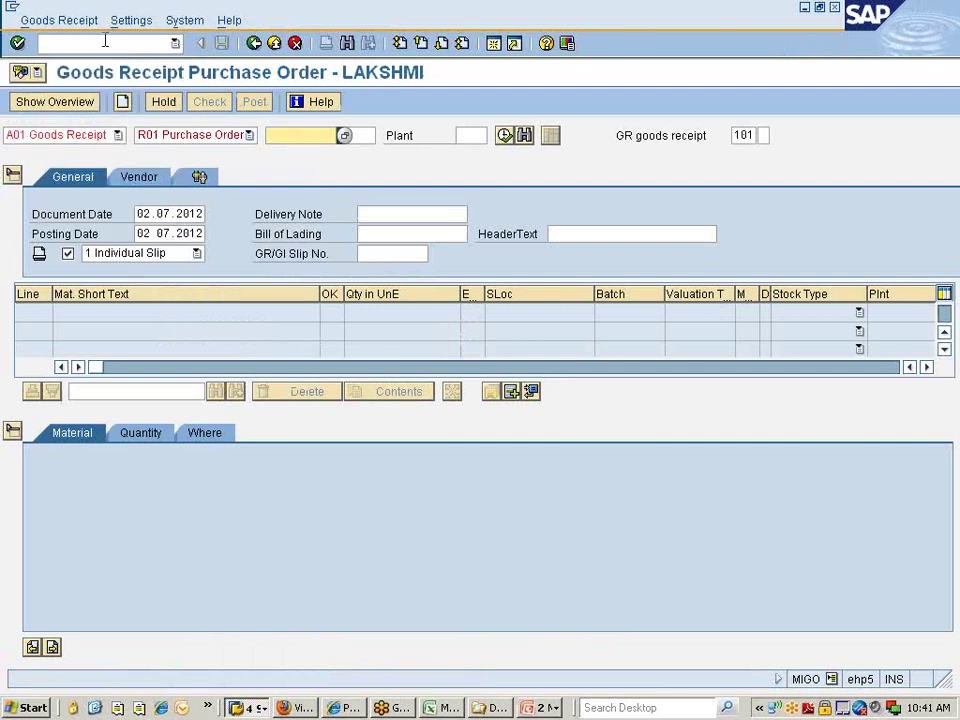
click(117, 135)
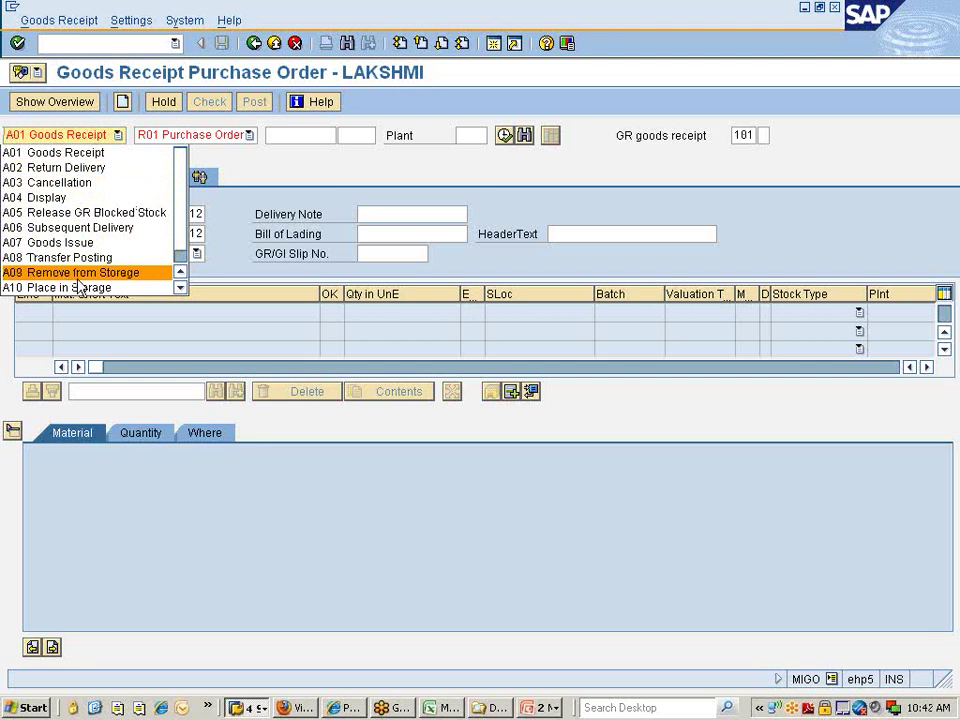
scroll(185, 220, down, 1)
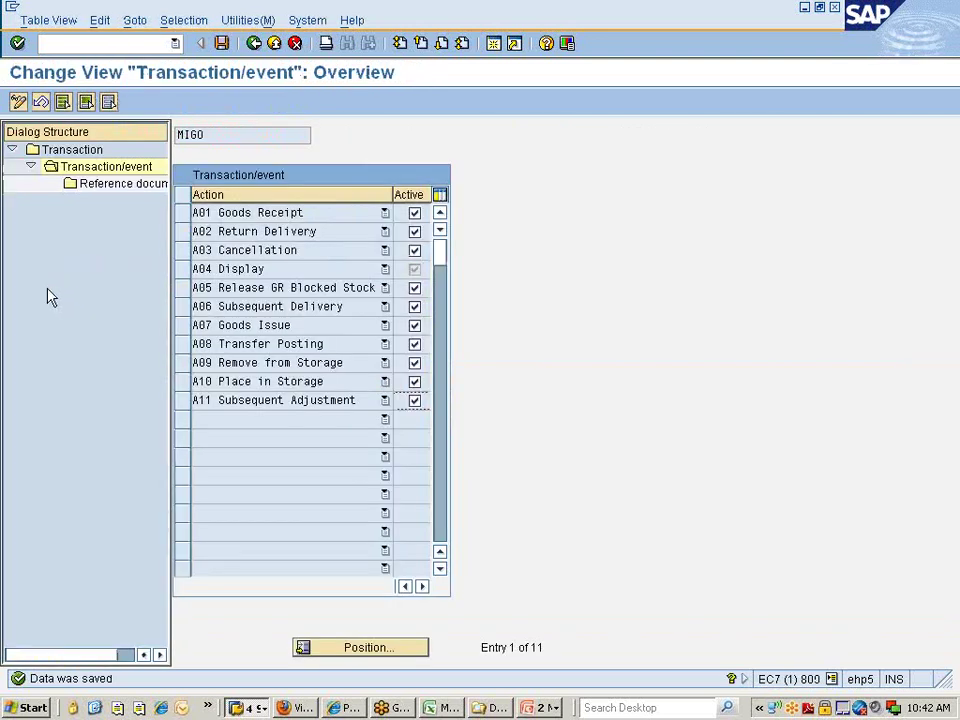
Deactivate A08 Transfer Posting, A09 Remove from Storage, A10 Place in Storage and A11 Subsequent Adjustment for transaction MIGO, and save.
click(254, 43)
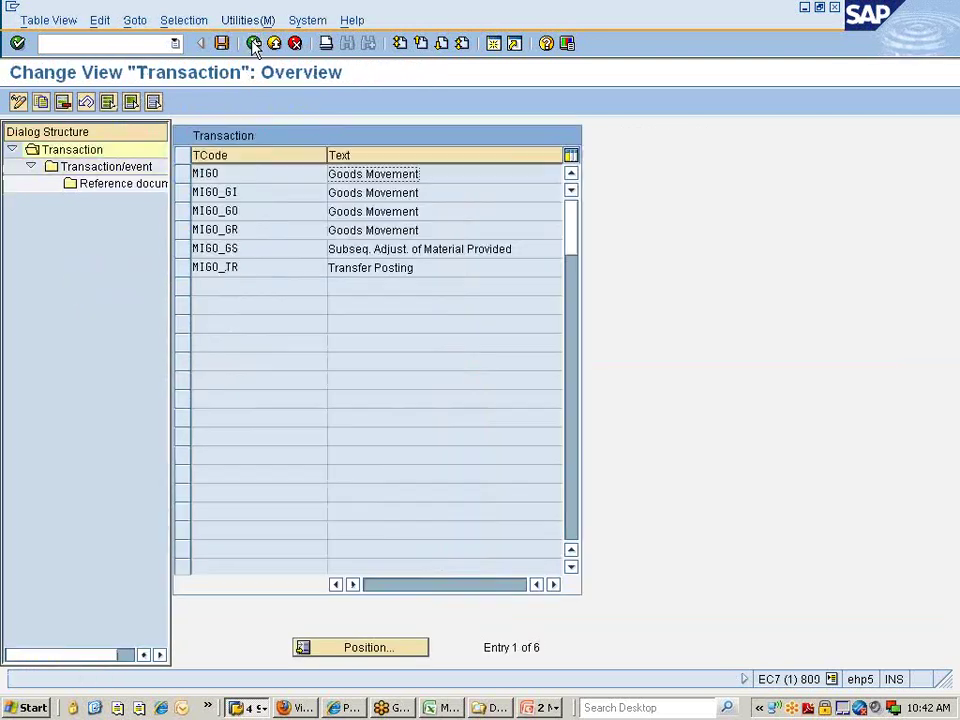
click(184, 175)
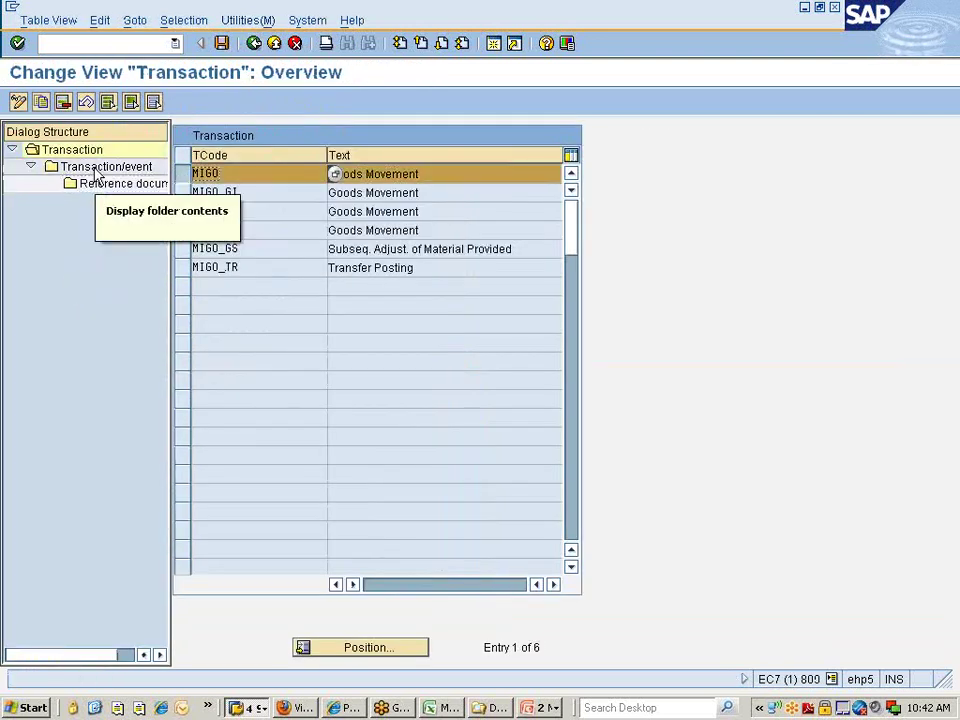
double_click(97, 168)
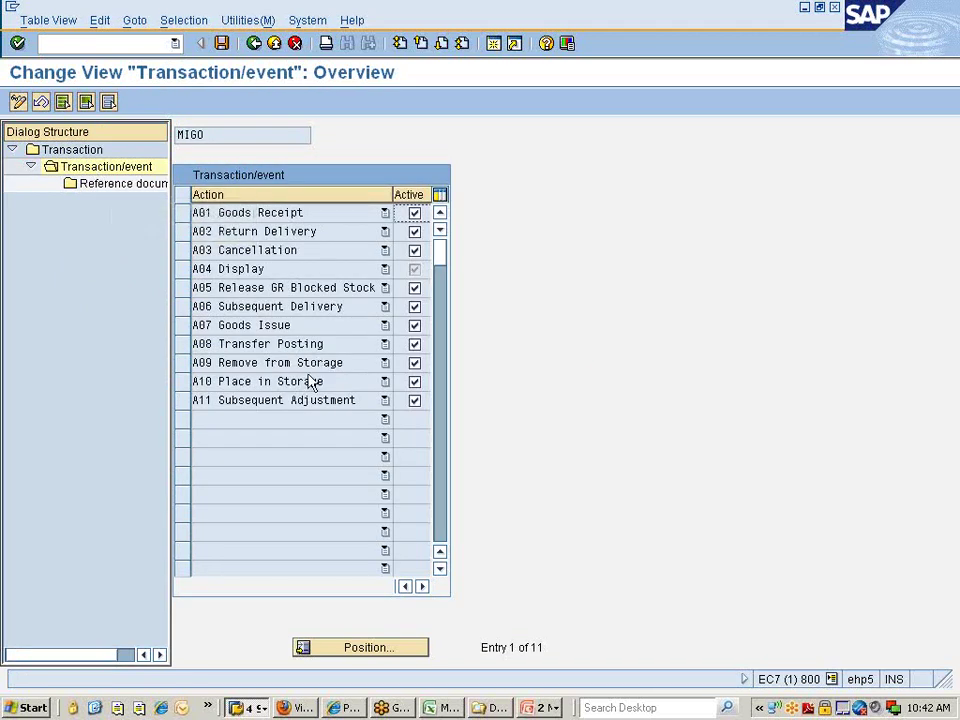
click(415, 401)
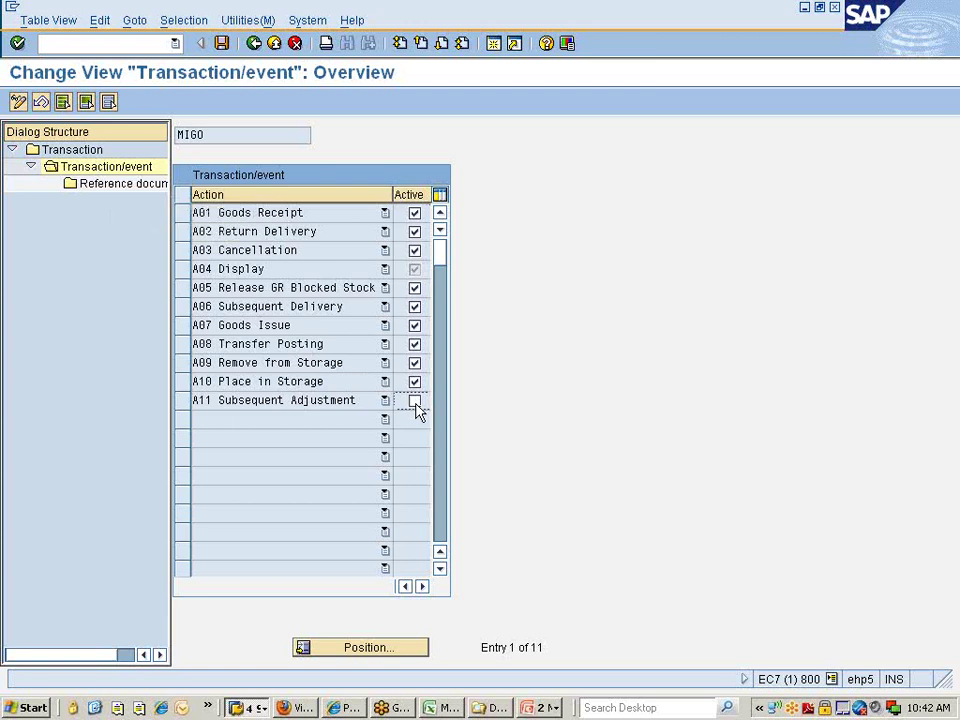
click(414, 345)
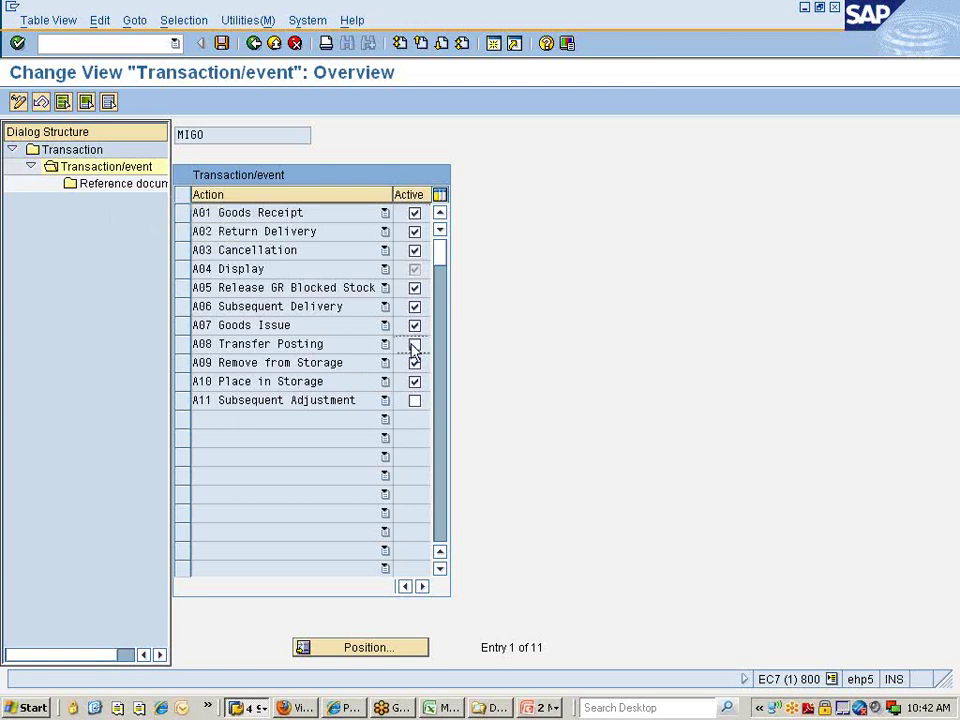
click(415, 363)
click(415, 382)
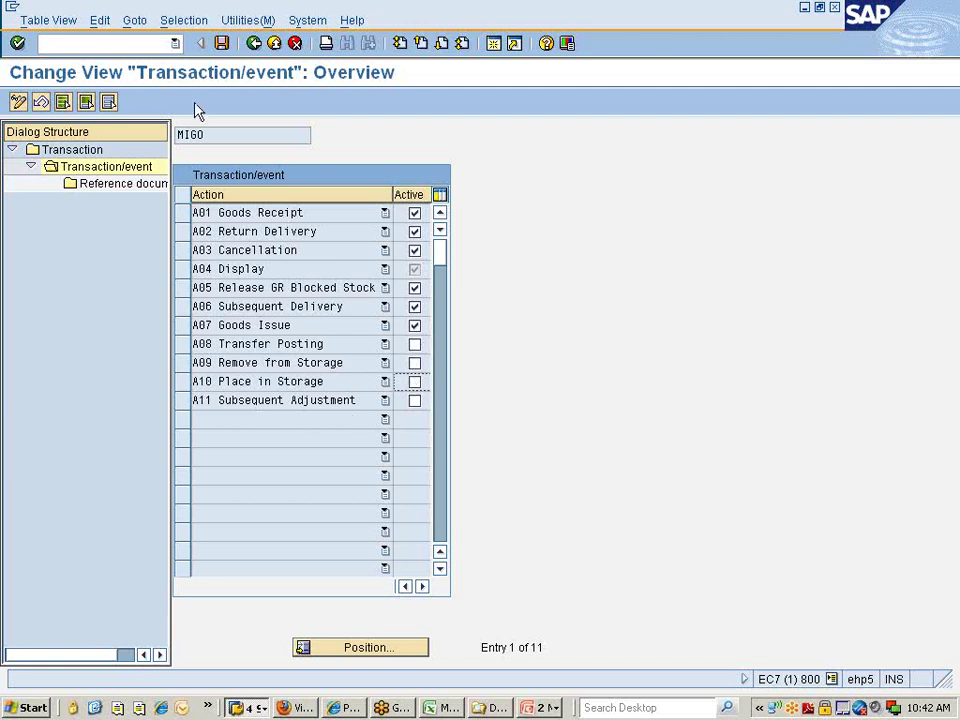
click(222, 44)
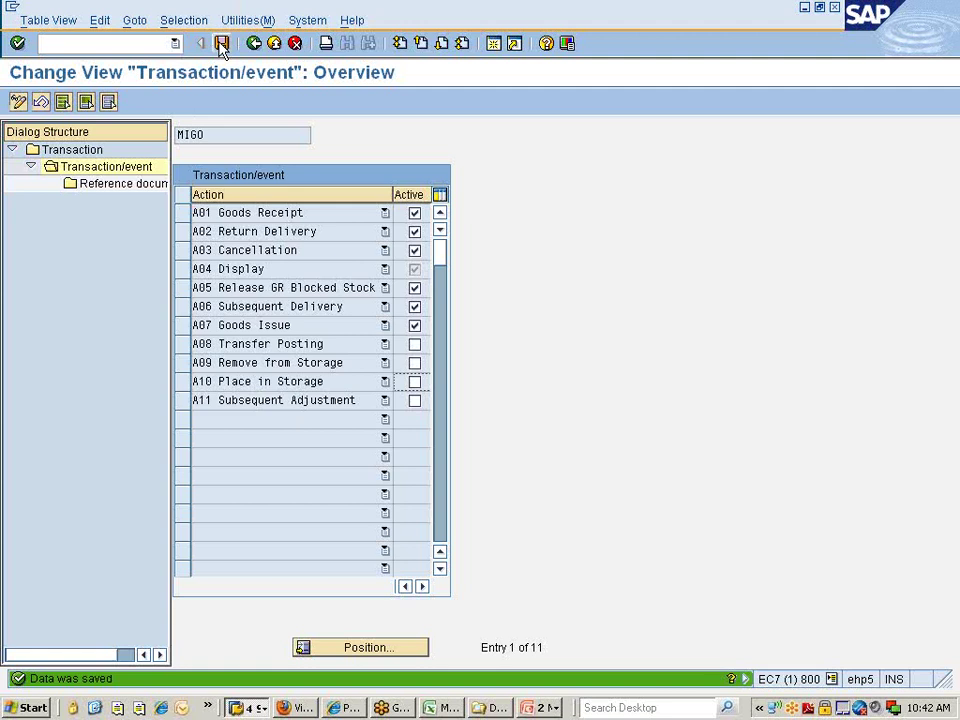
Reload the goods receipt session with /nmigo, examine the reduced action list and choose A01 Goods Receipt.
key(F3)
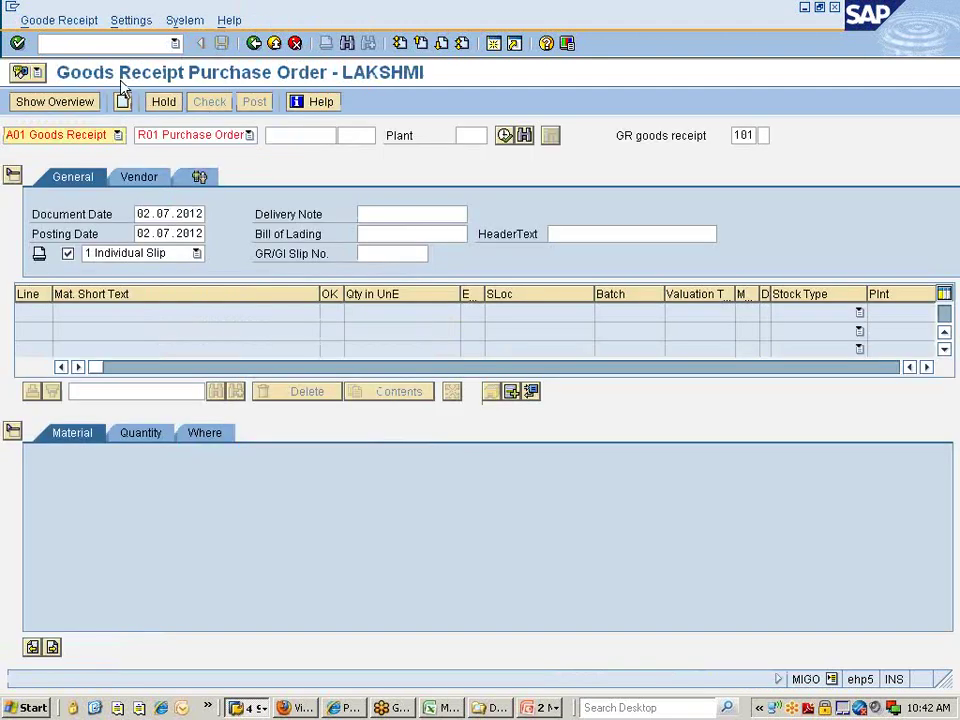
click(125, 42)
text(/nmigo)
key(Return)
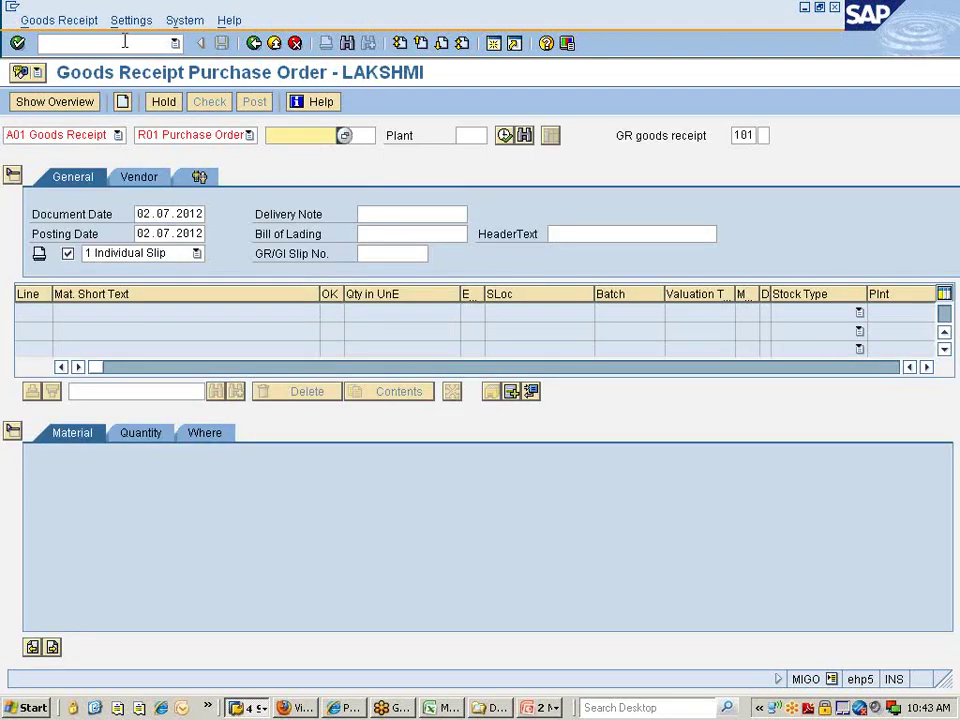
click(115, 134)
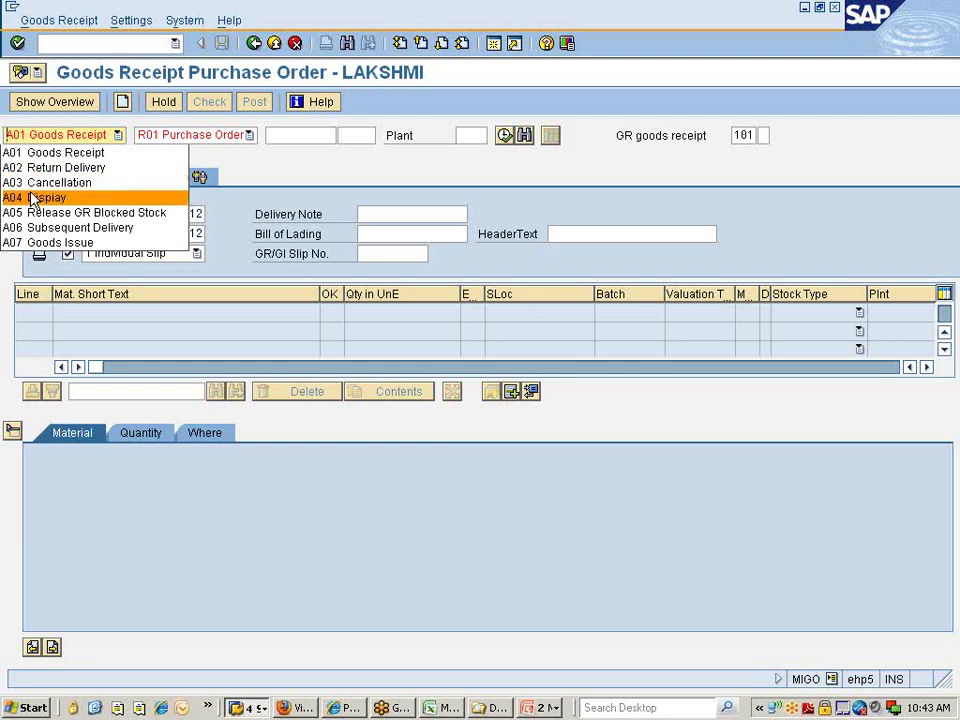
click(86, 155)
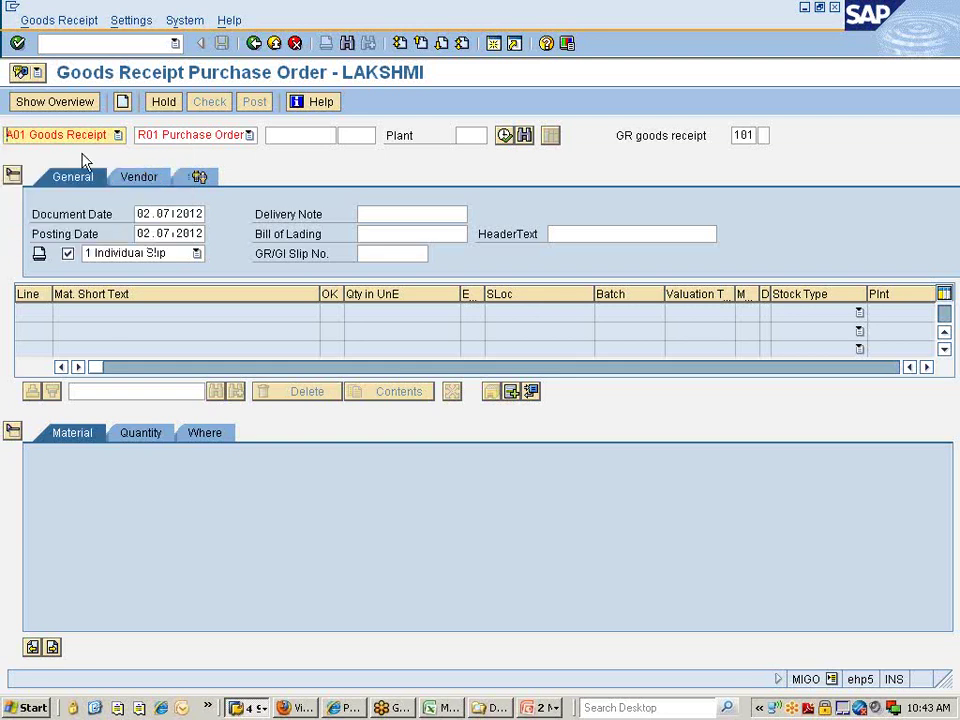
Activate the R07 Transport ID Code reference document for action A01 Goods Receipt of transaction MIGO, and save.
click(209, 137)
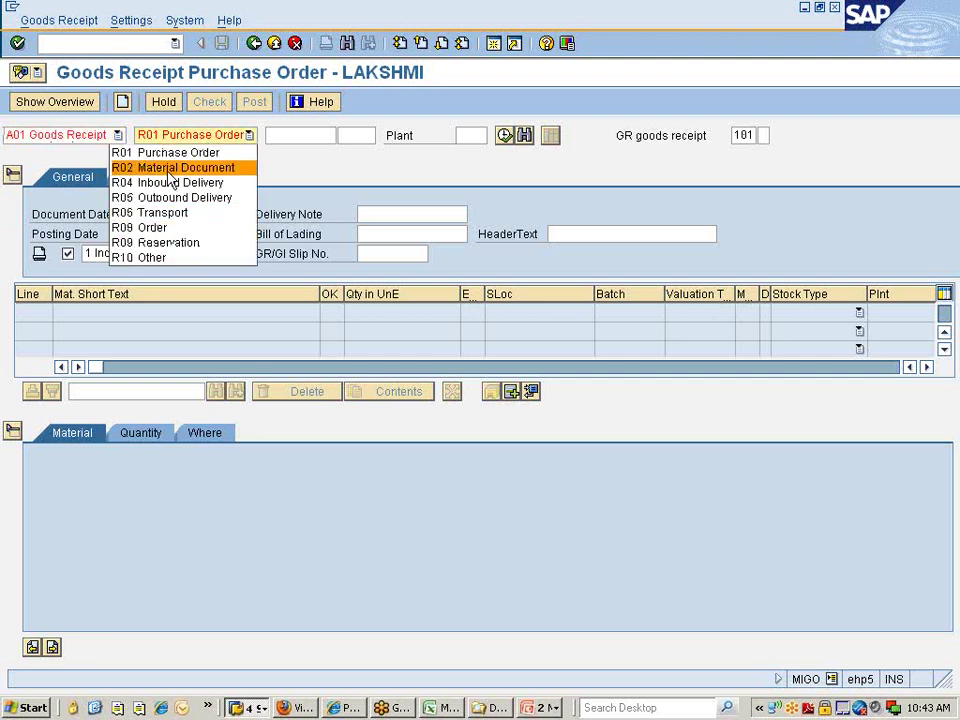
key(alt+Tab)
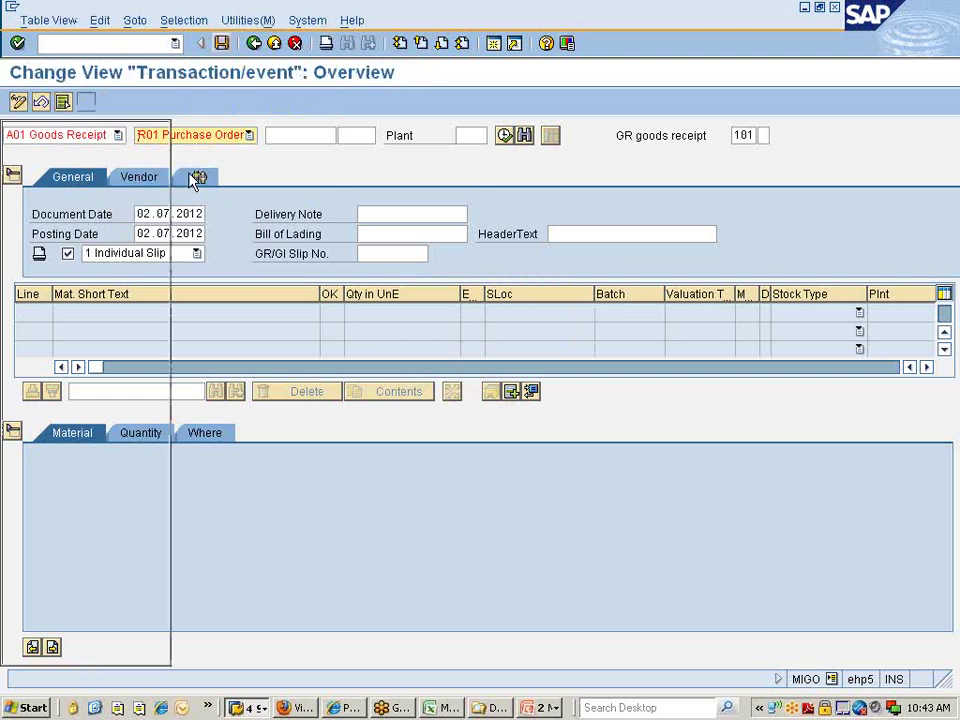
click(185, 218)
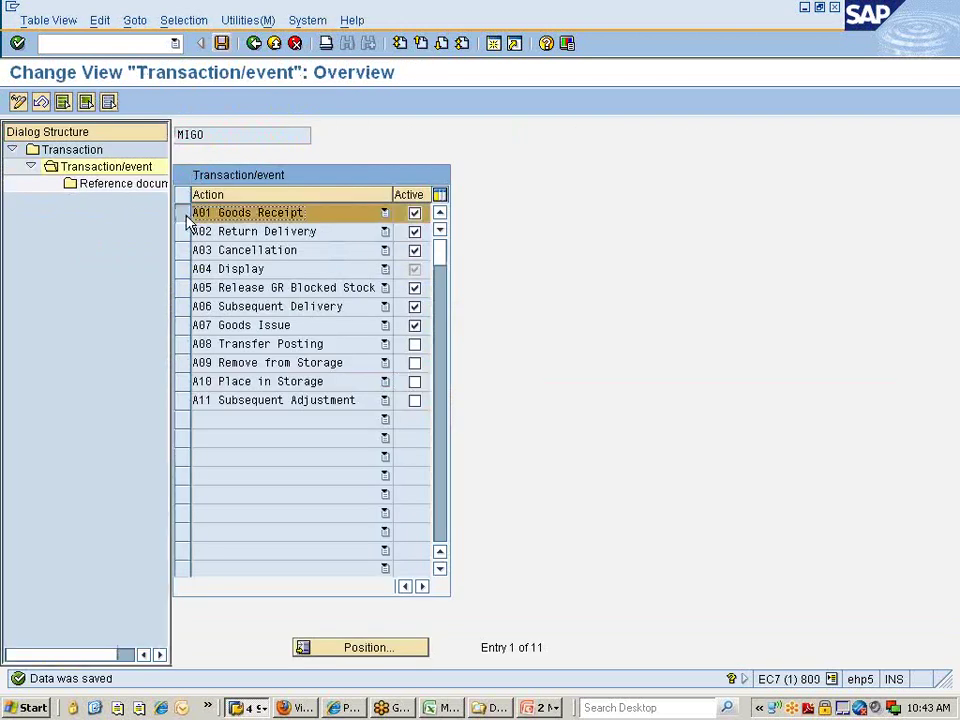
double_click(114, 190)
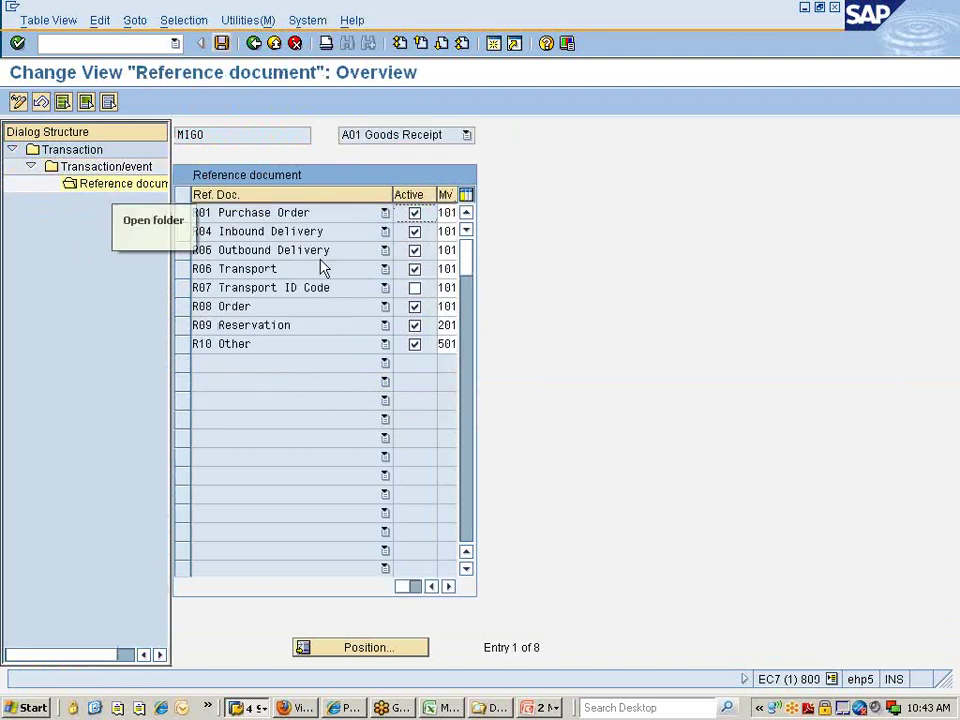
click(414, 287)
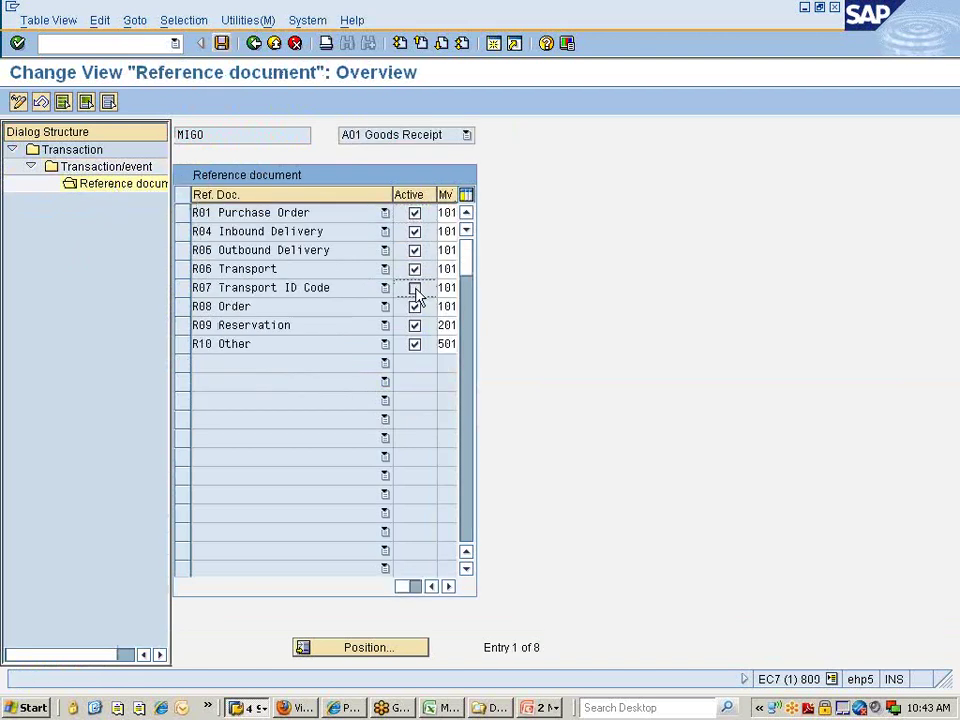
click(221, 43)
Reload the goods receipt session, examine its reference document list for R07 Transport ID Code and choose R09 Reservation.
key(alt+Tab)
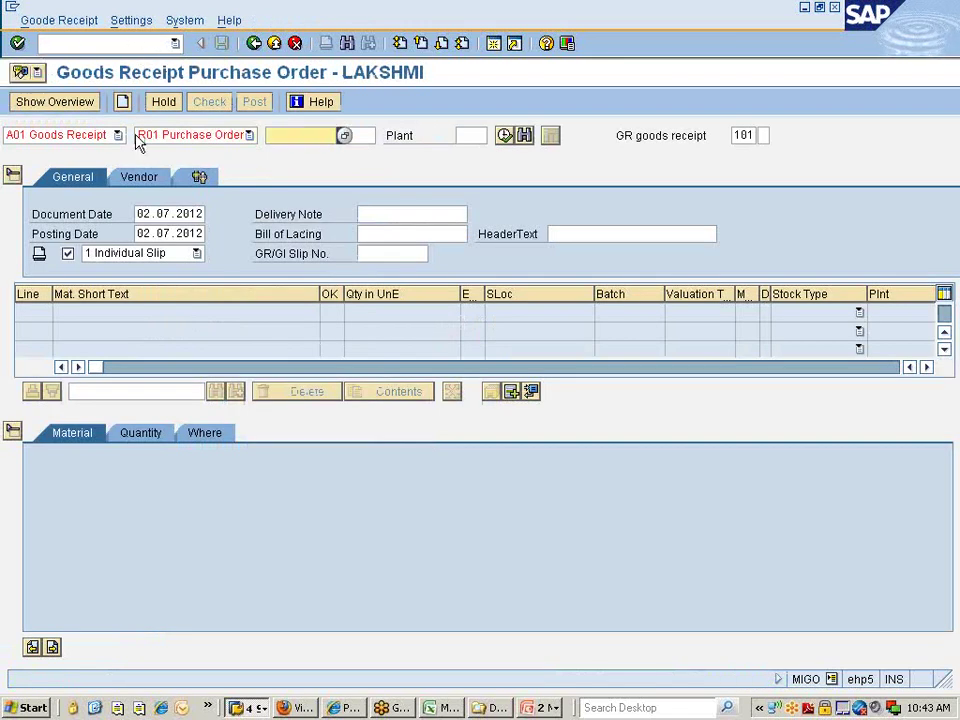
click(104, 135)
click(104, 140)
click(176, 140)
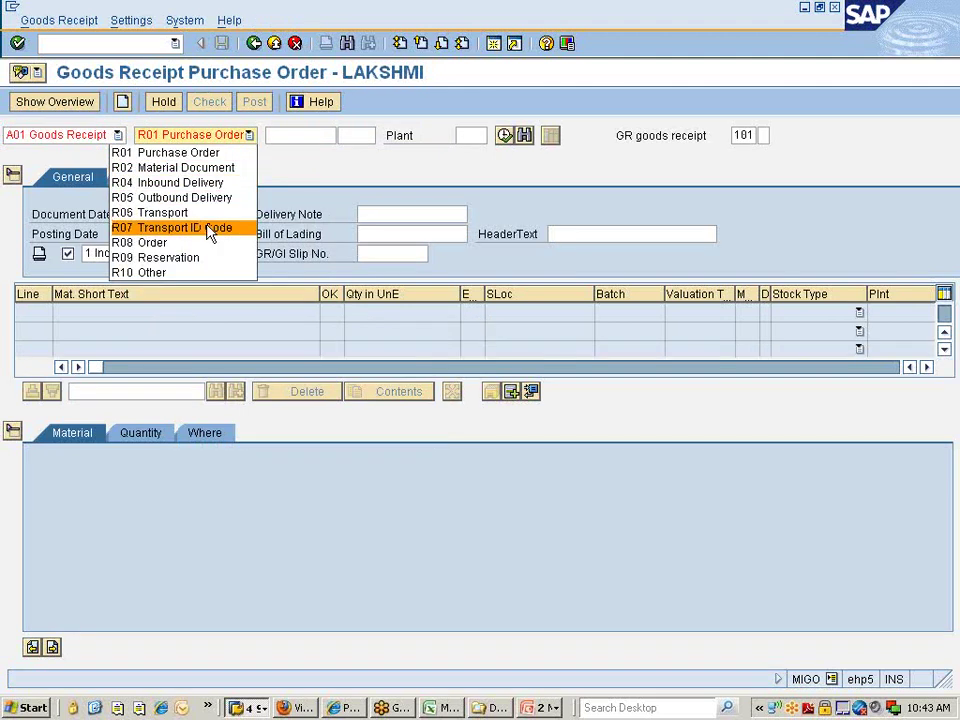
click(165, 266)
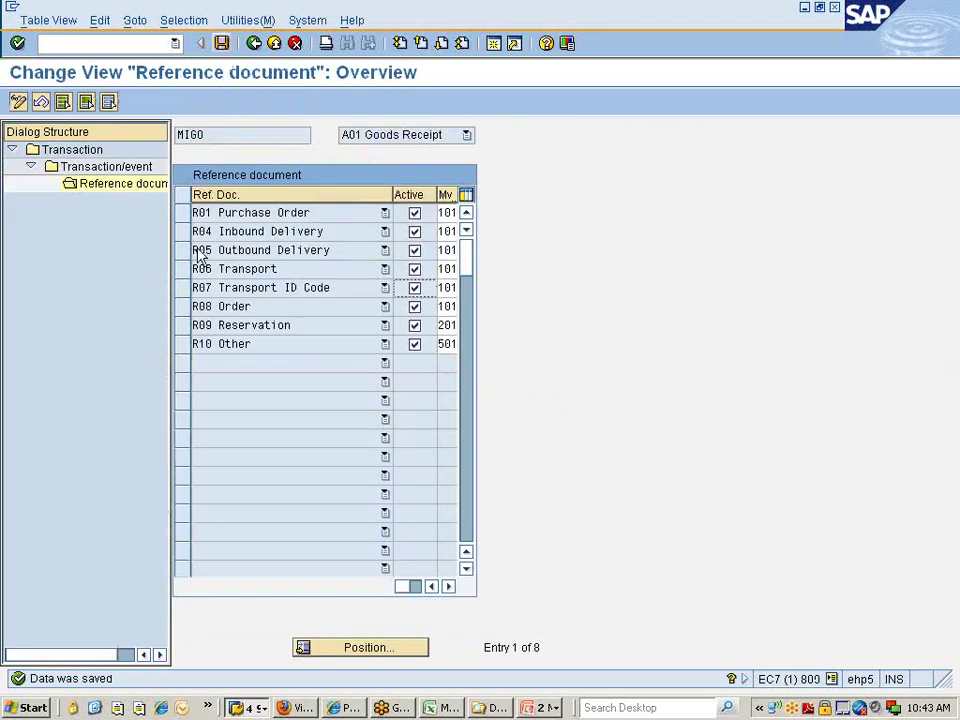
Deactivate R05 Outbound Delivery, R06 Transport, R07 Transport ID Code and R08 Order for MIGO action A01 Goods Receipt, and save.
click(264, 45)
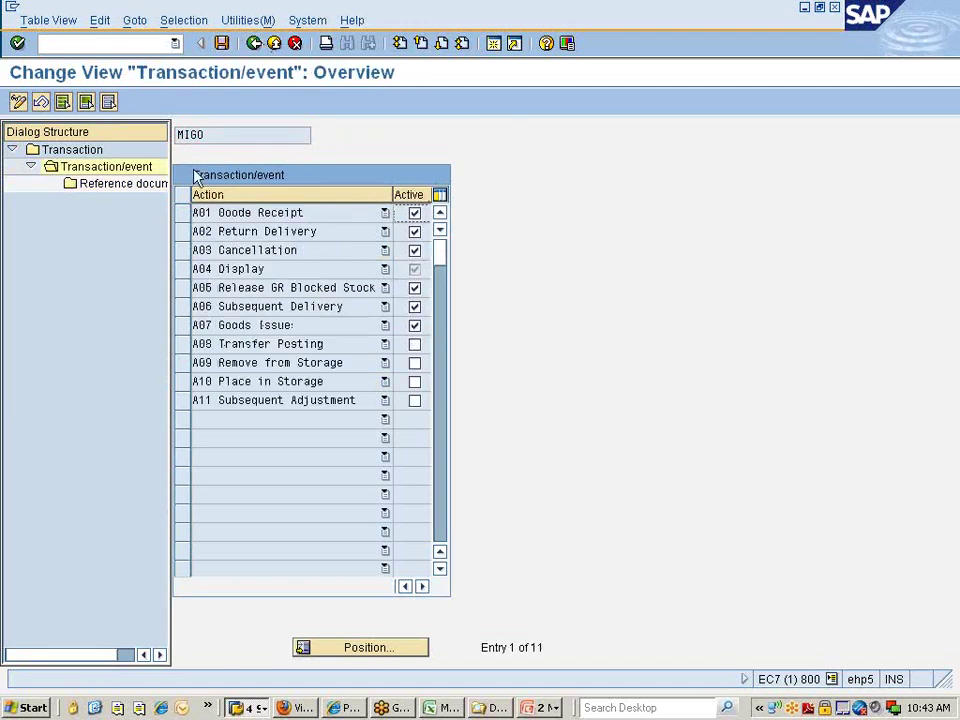
double_click(90, 167)
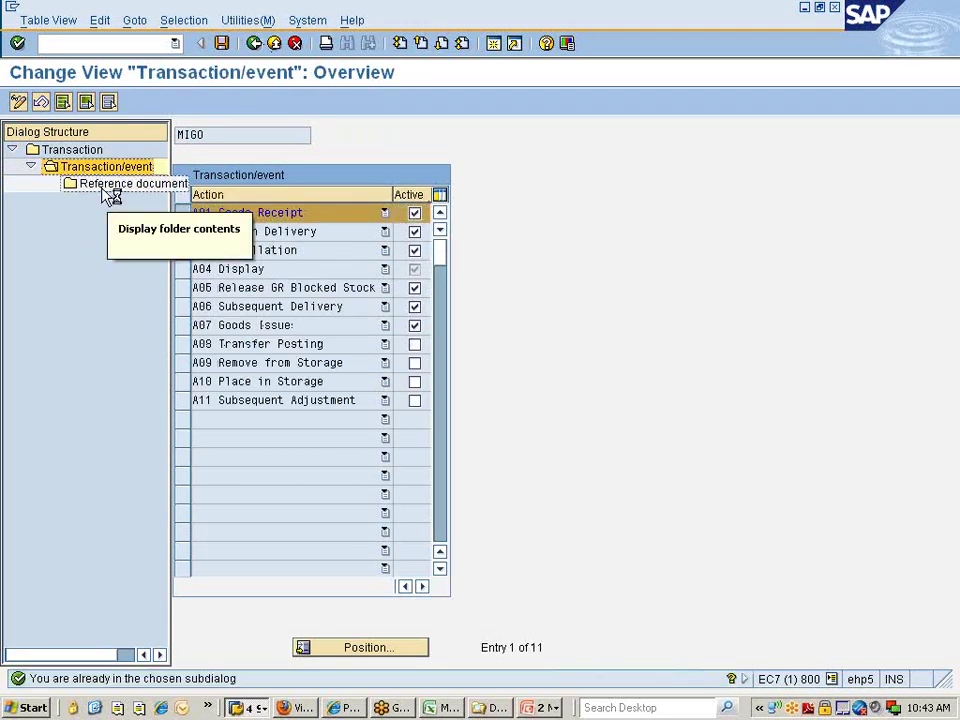
double_click(114, 188)
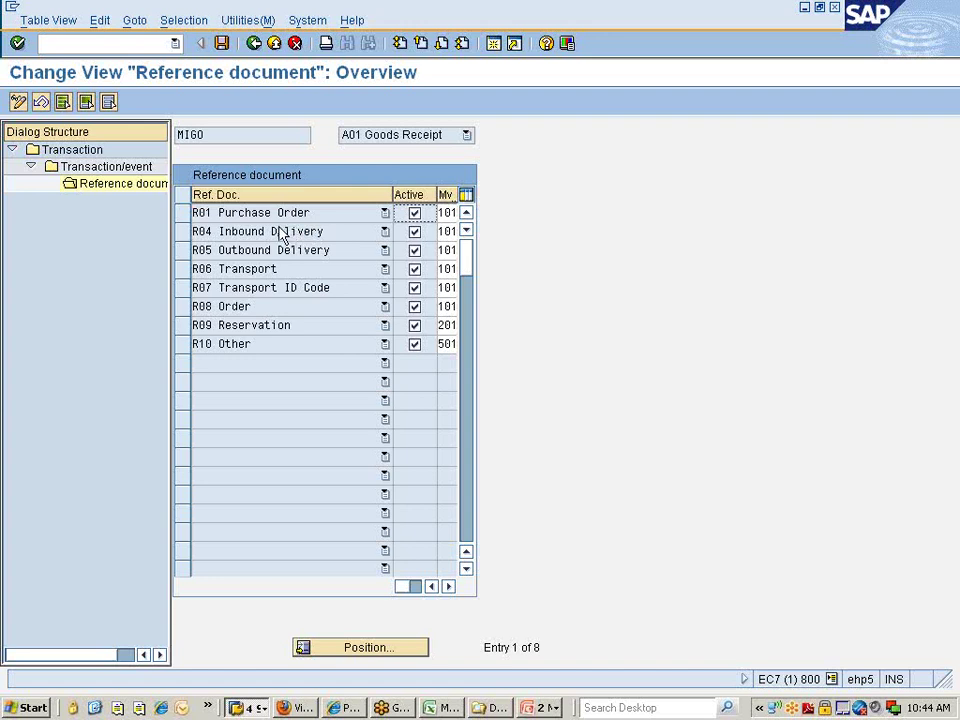
click(416, 308)
click(416, 289)
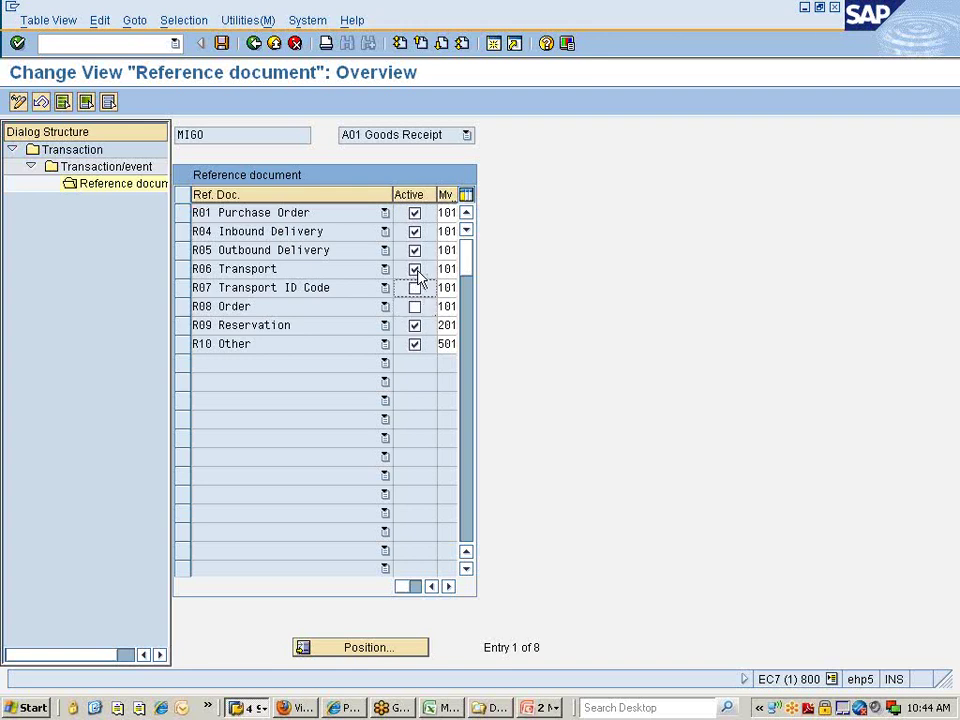
click(415, 268)
click(415, 252)
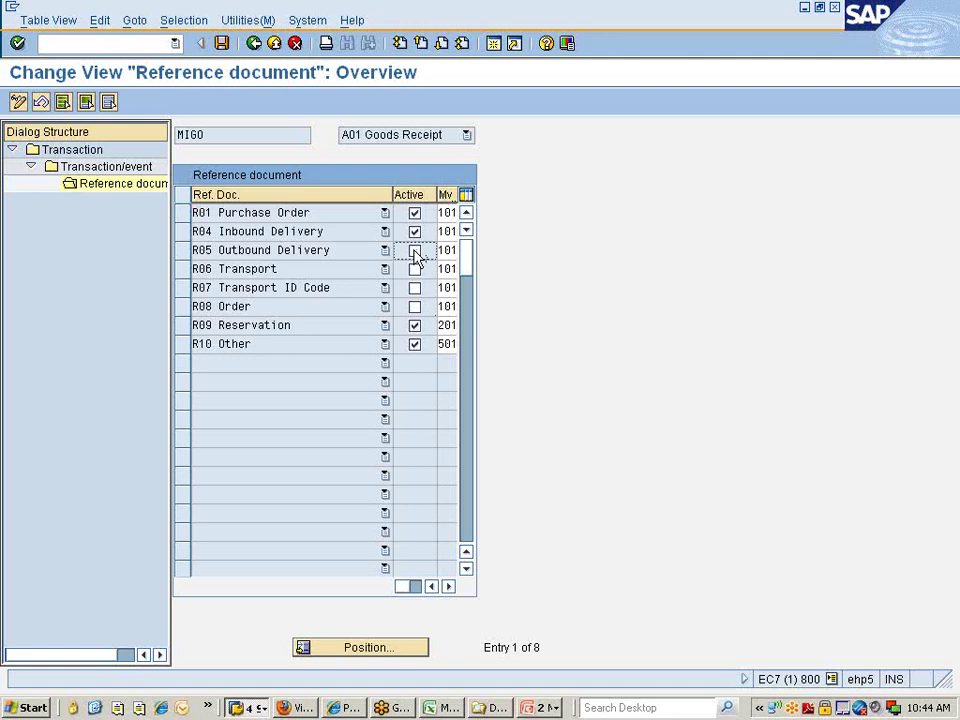
click(222, 44)
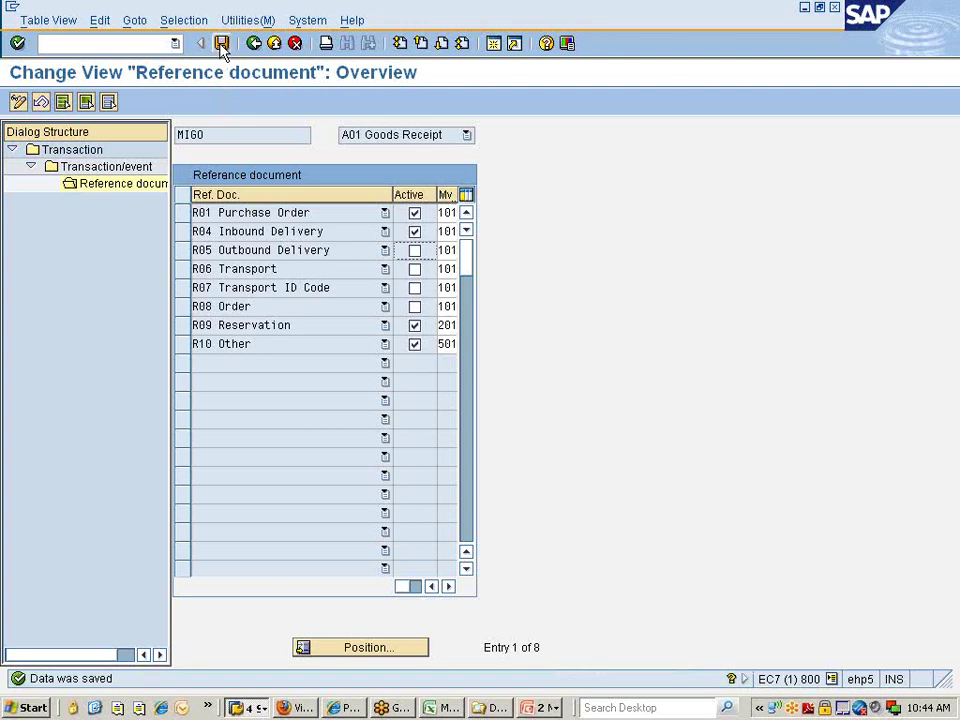
Restart the goods receipt session with /nmigo and check which reference documents are offered for A01 Goods Receipt.
key(F3)
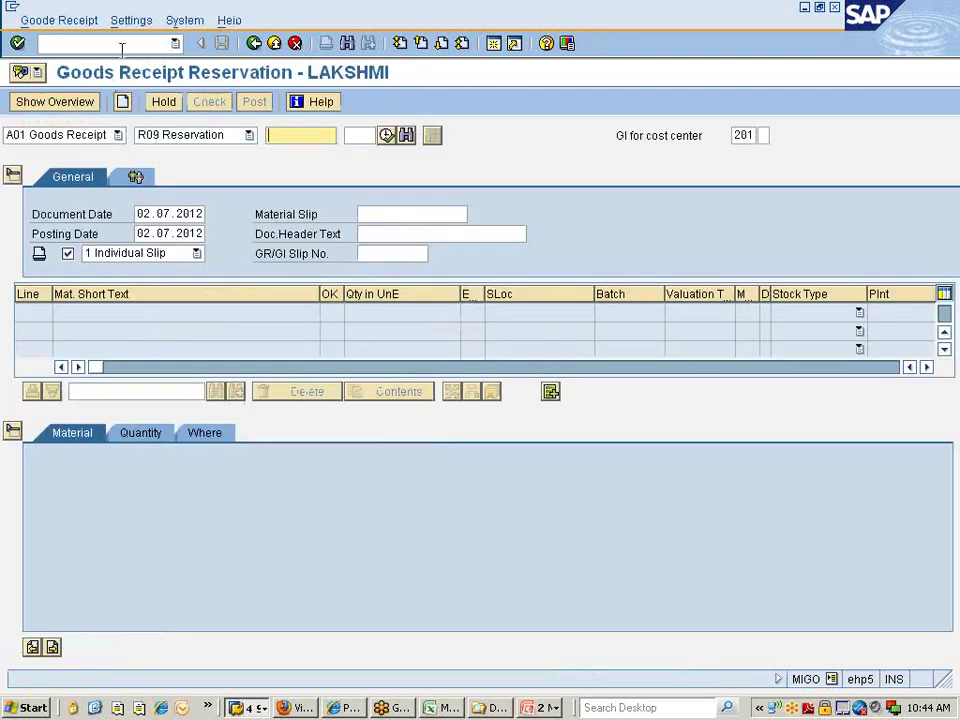
click(237, 137)
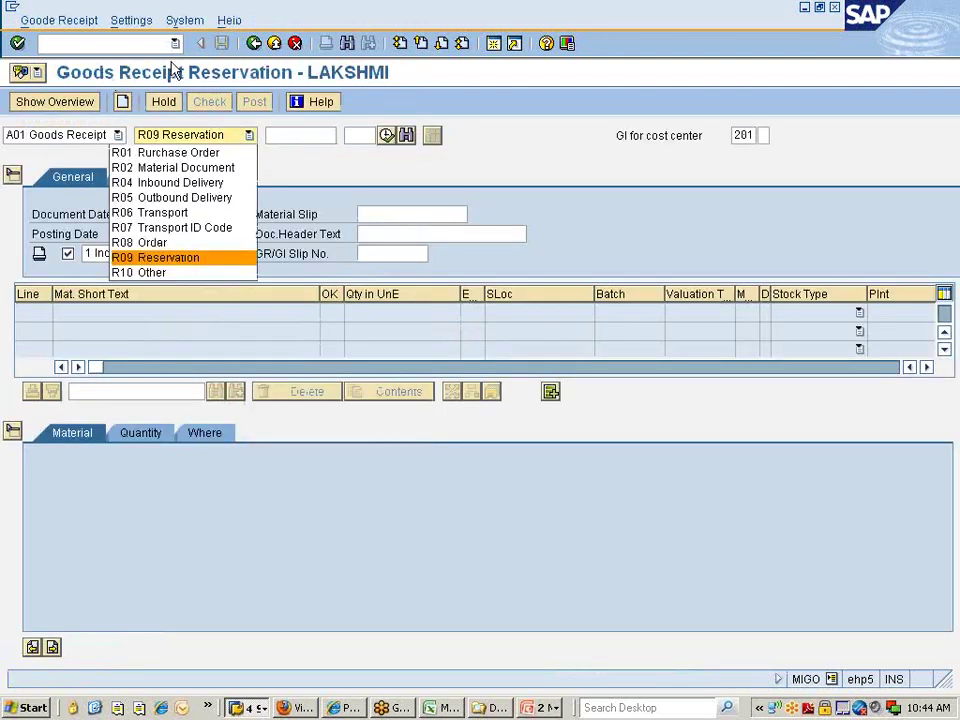
click(141, 43)
text(/nmigo)
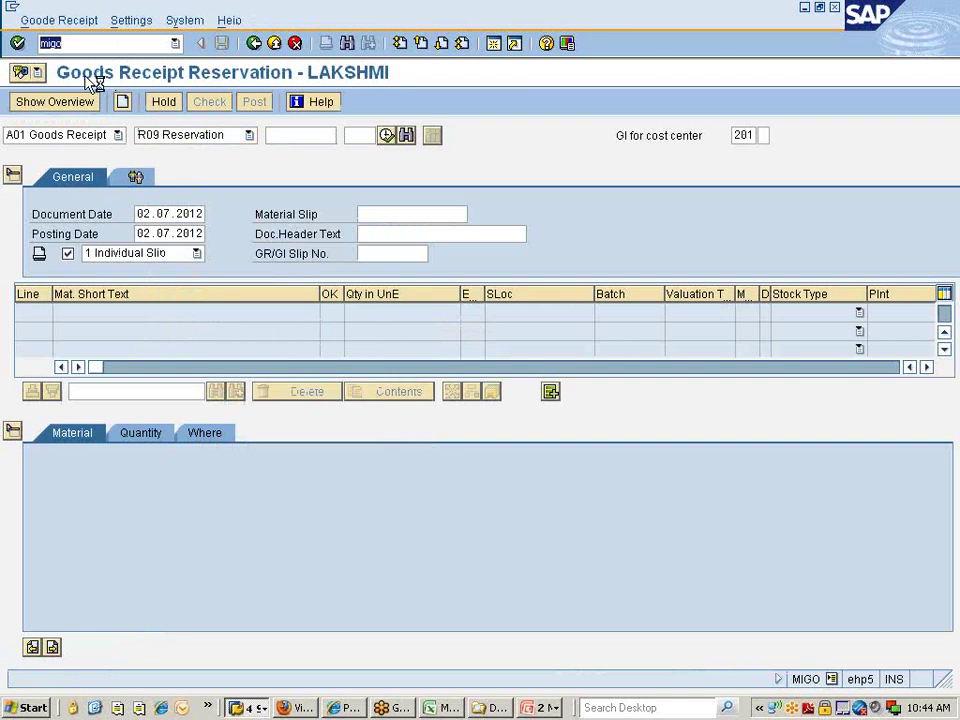
key(Return)
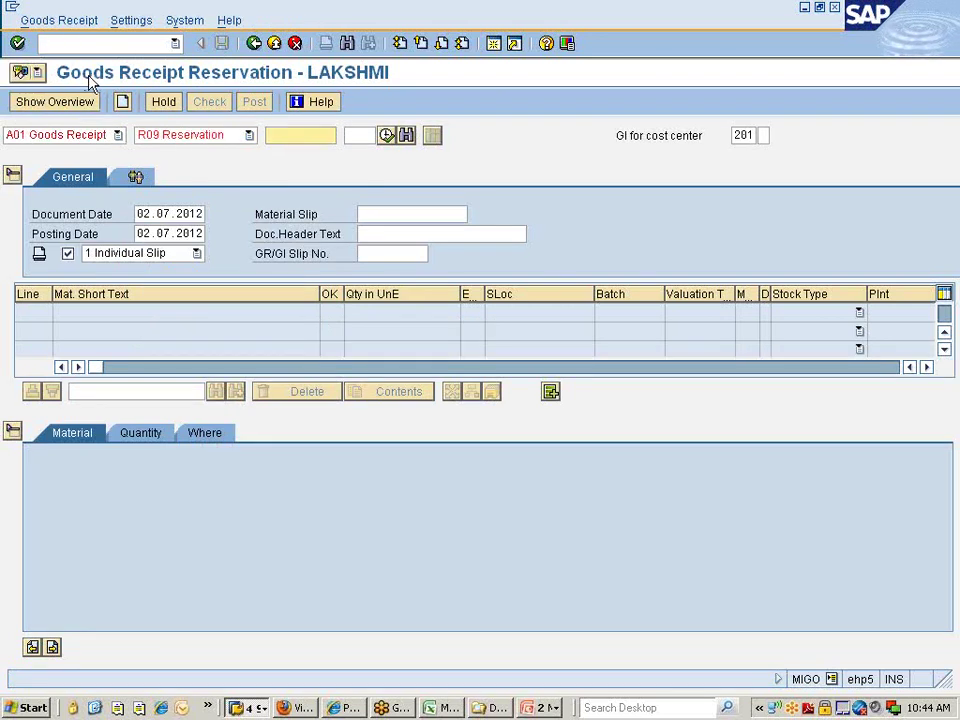
click(205, 138)
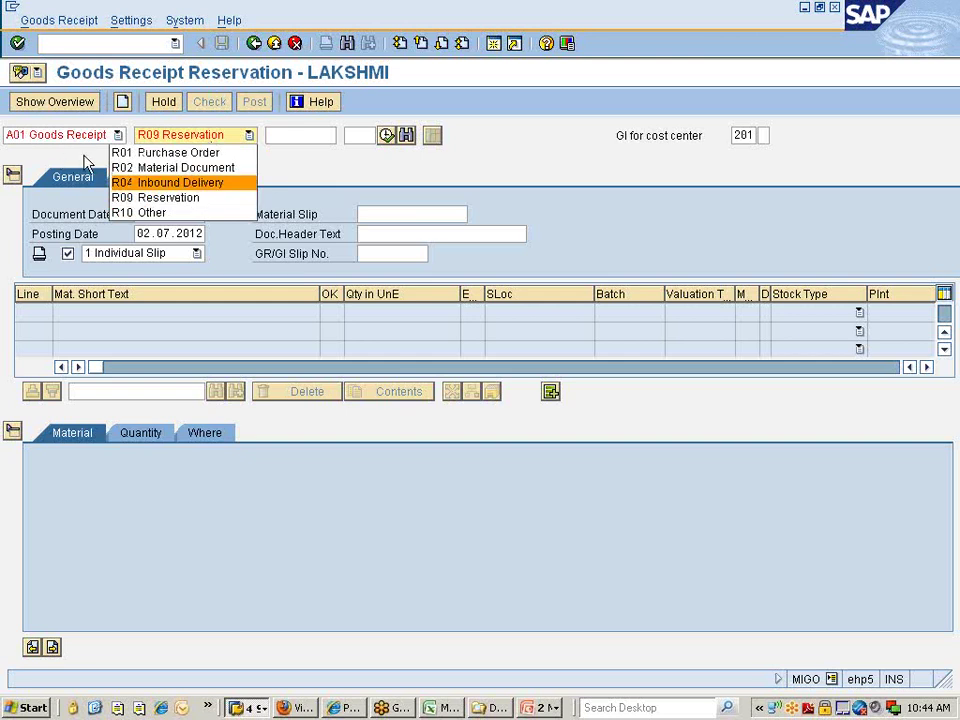
Switch to the SAP MM 10AM Class workbook in Excel and review the MB transaction codes listed beside MIGO.
click(541, 707)
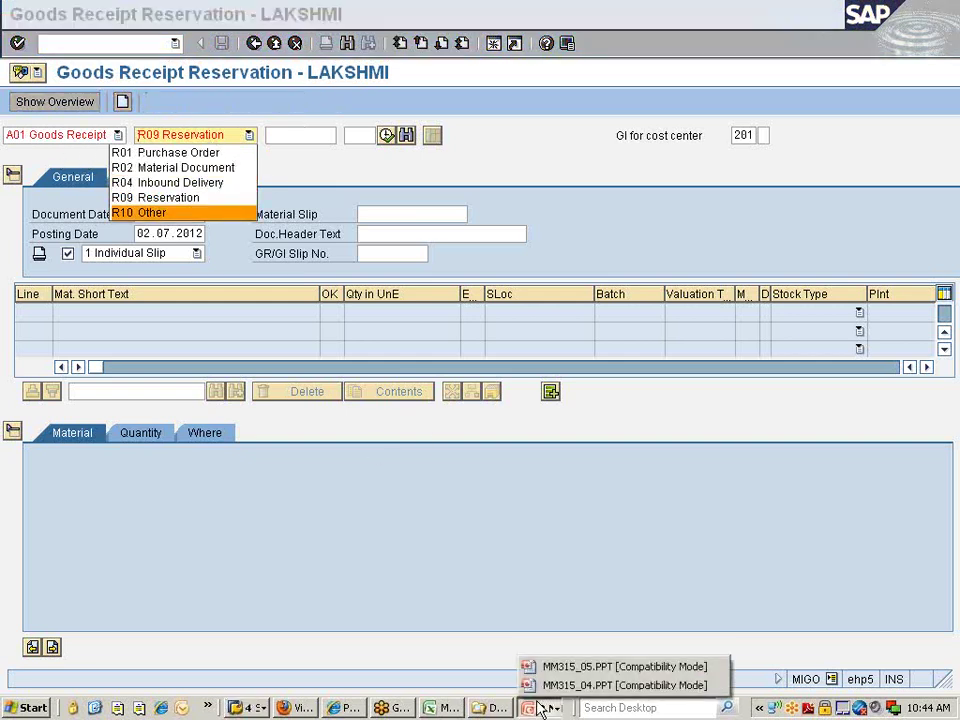
click(443, 707)
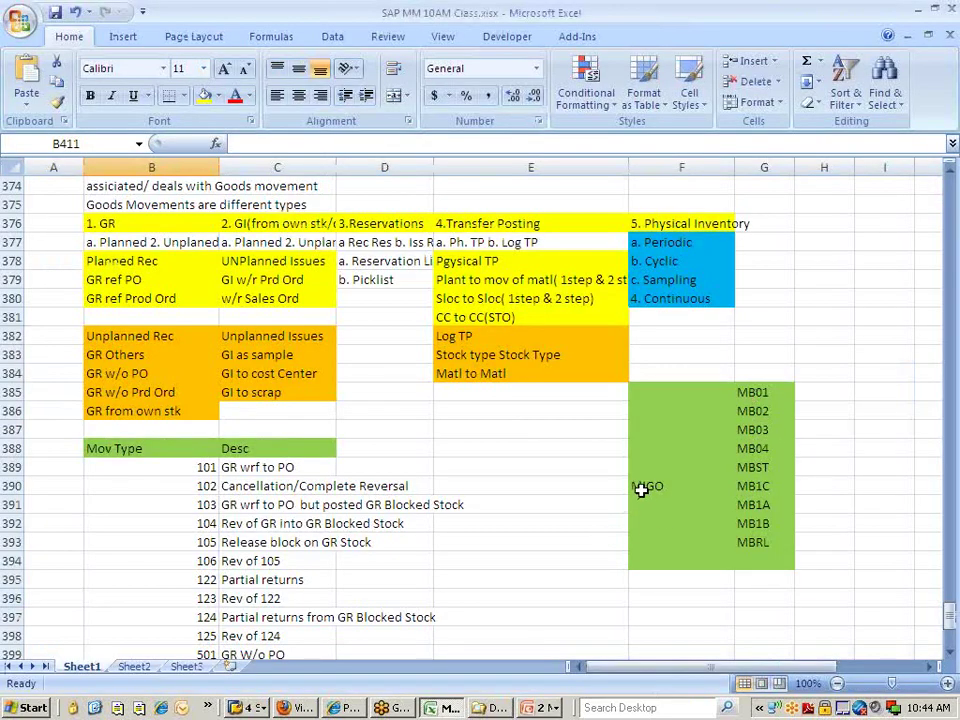
click(642, 490)
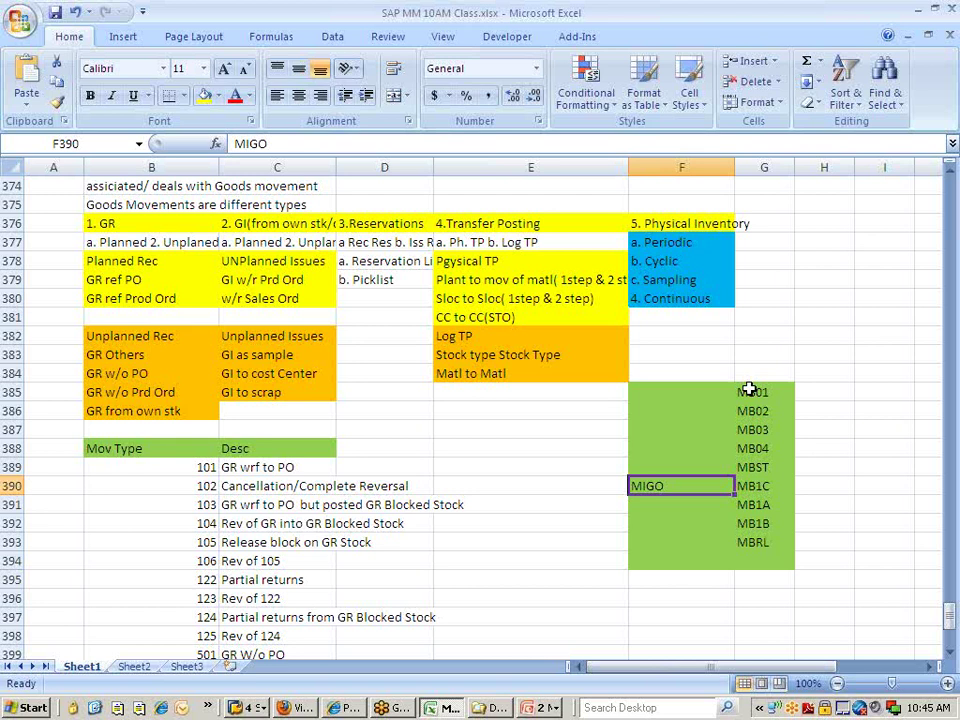
key(Right)
key(alt+Tab)
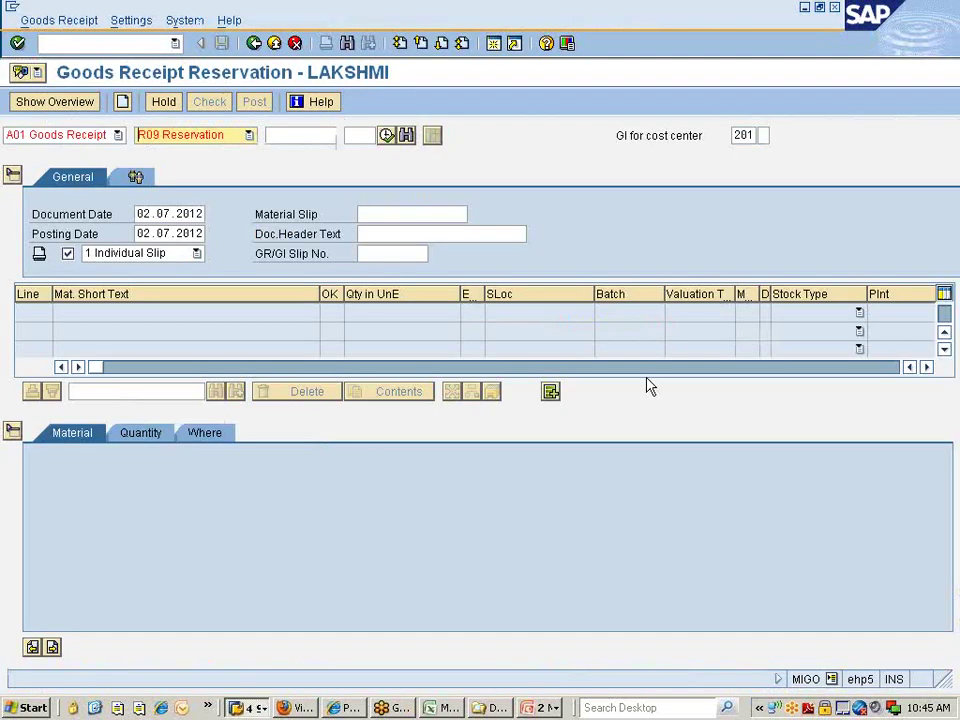
Return to the implementation guide in SAP and open Set Tolerance Limits under Inventory Management, Goods Receipt.
key(alt+Tab)
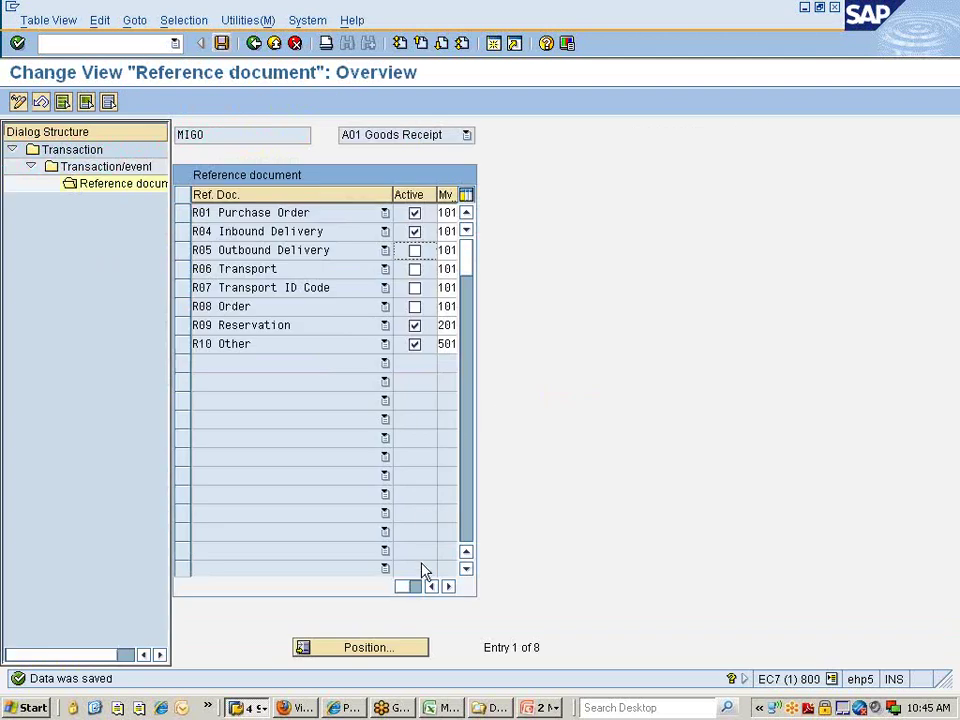
click(254, 44)
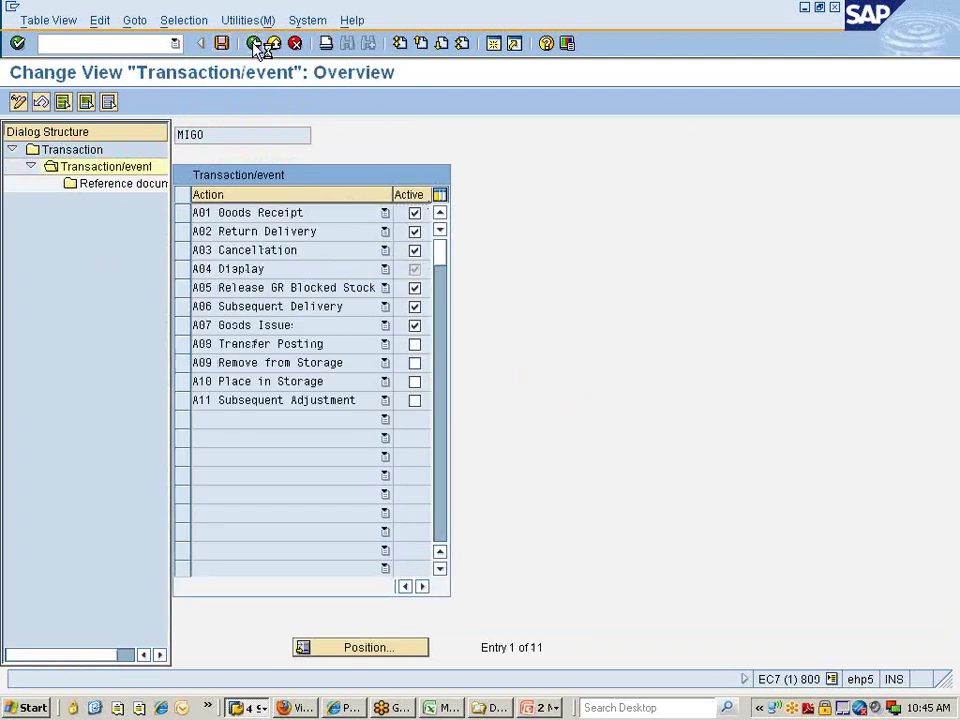
click(255, 44)
click(255, 44)
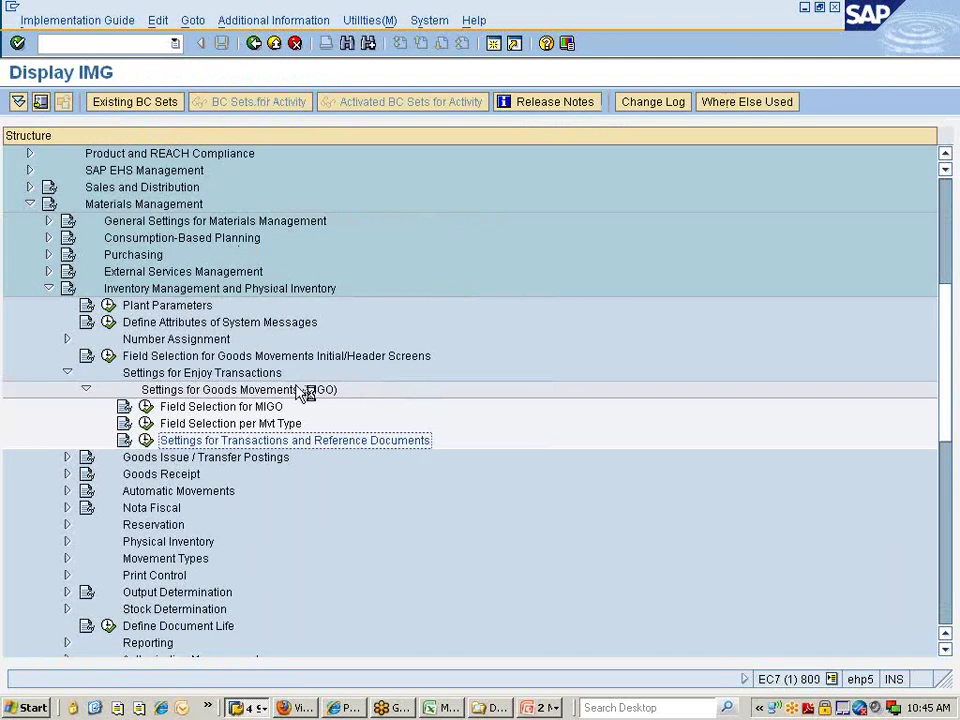
click(86, 389)
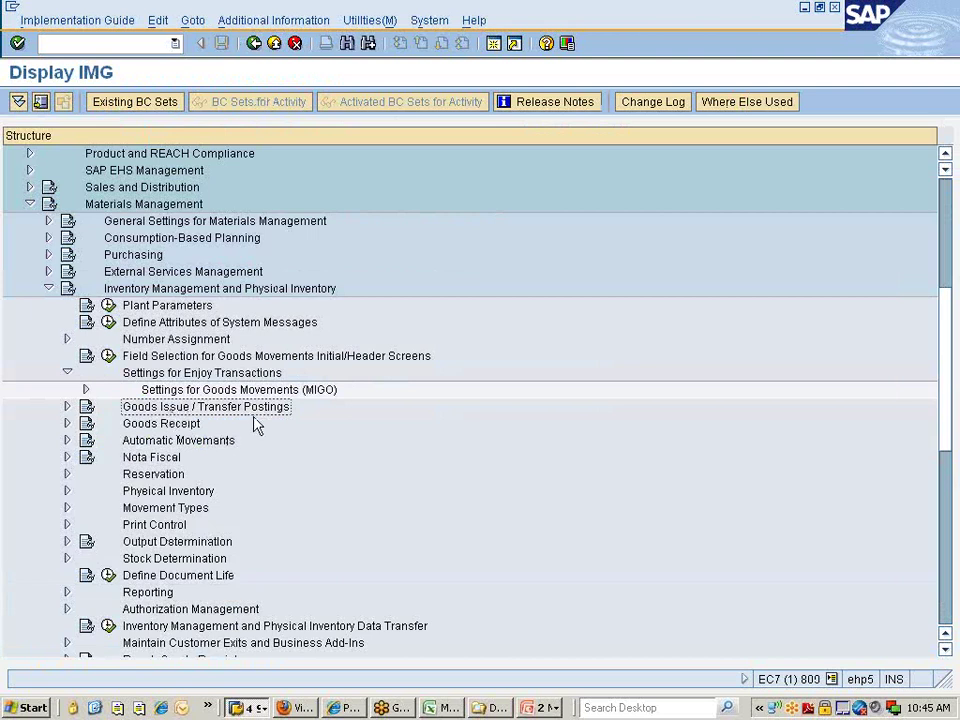
key(Down)
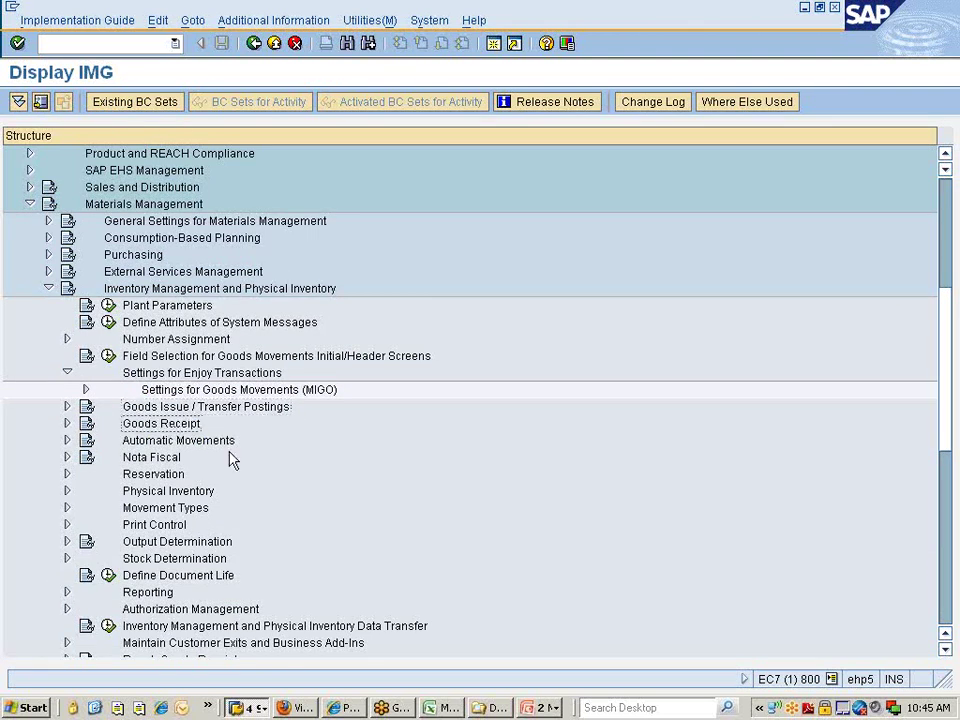
key(Right)
key(Down)
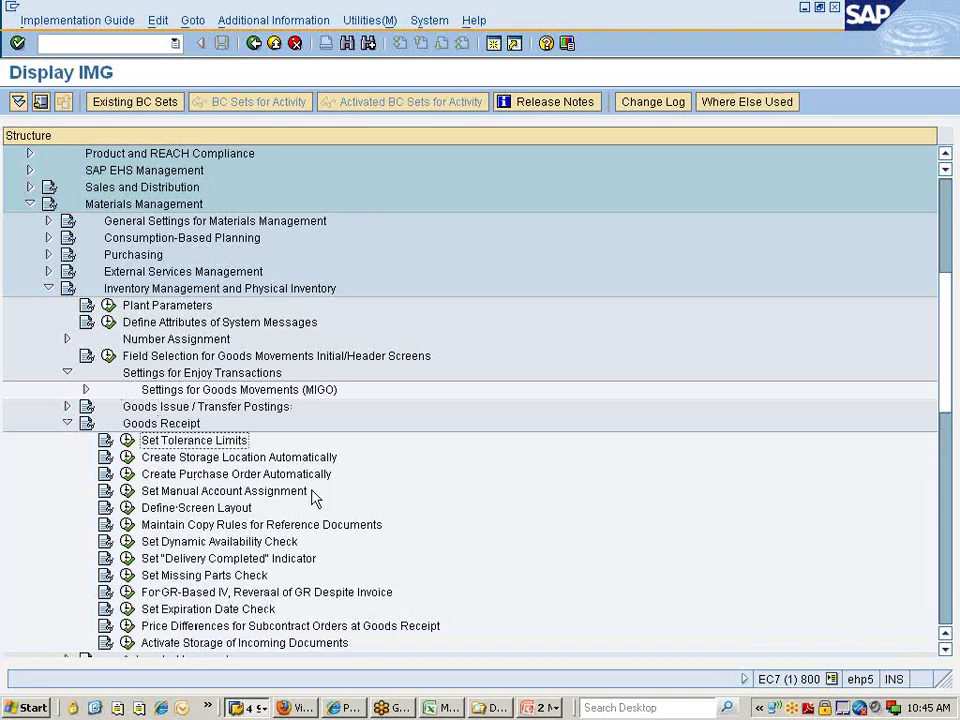
scroll(270, 462, down, 1)
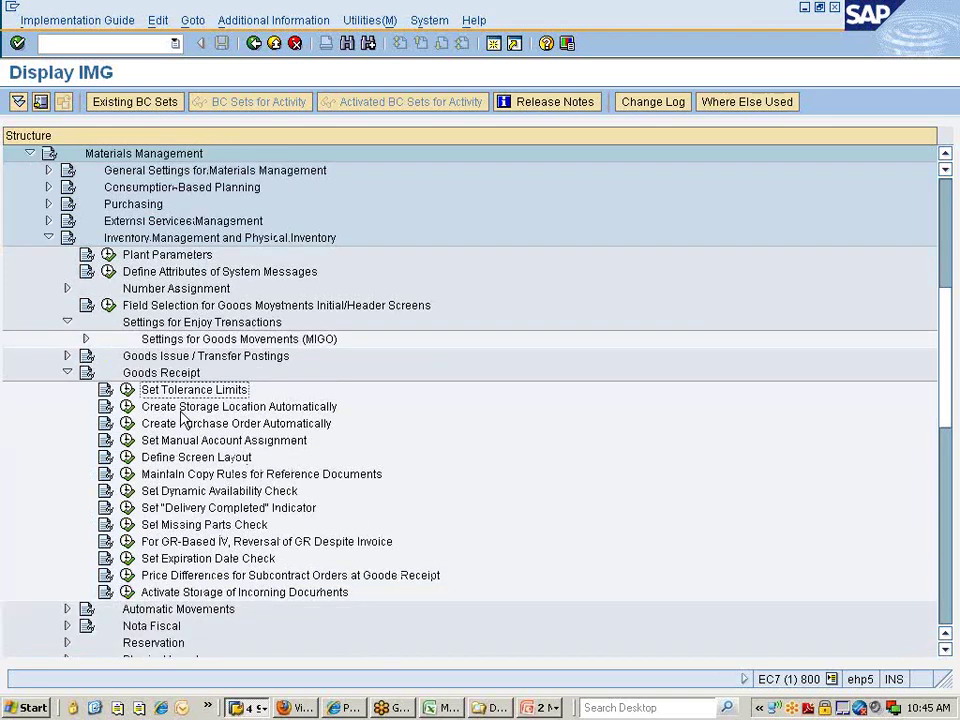
click(127, 390)
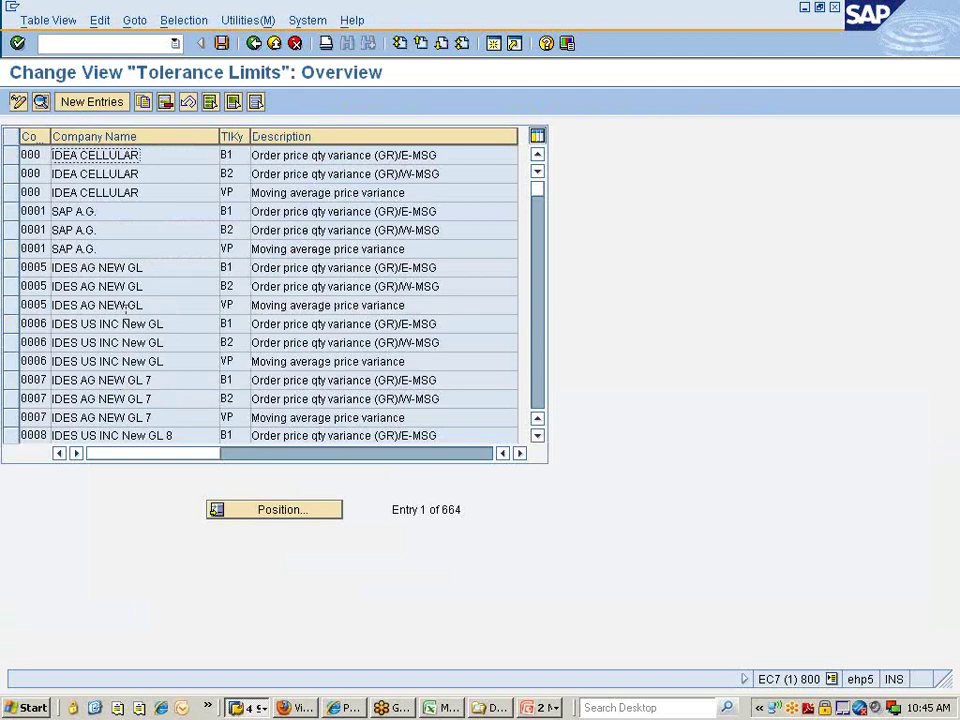
Position the tolerance limits list at company code 7777 and select its B1, B2 and VP entries.
click(280, 512)
text(7777)
key(Return)
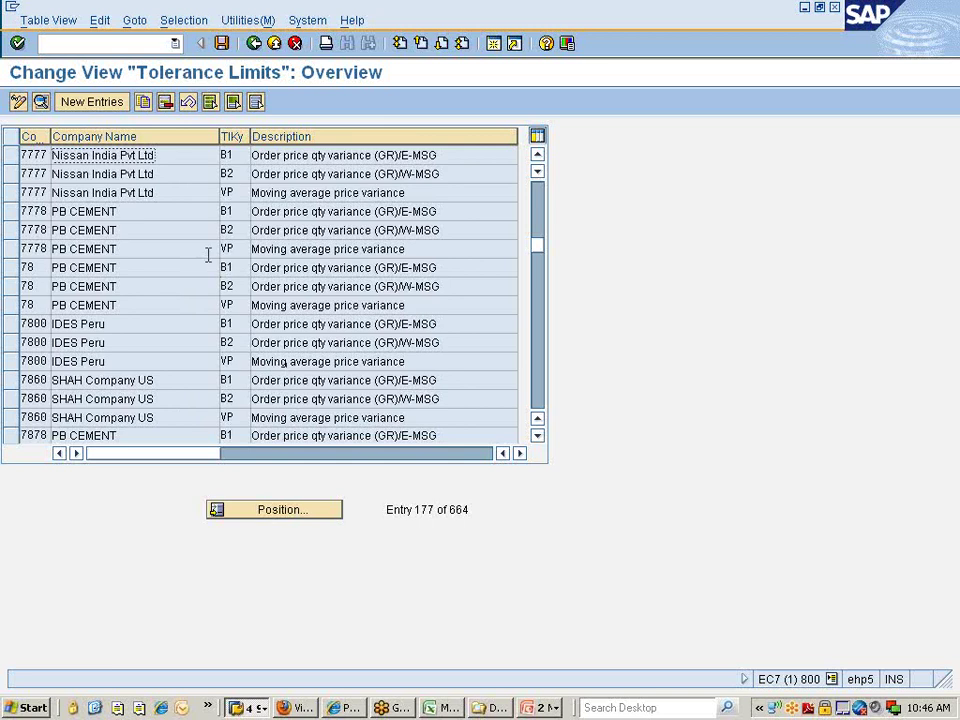
click(13, 192)
drag(13, 192, 13, 162)
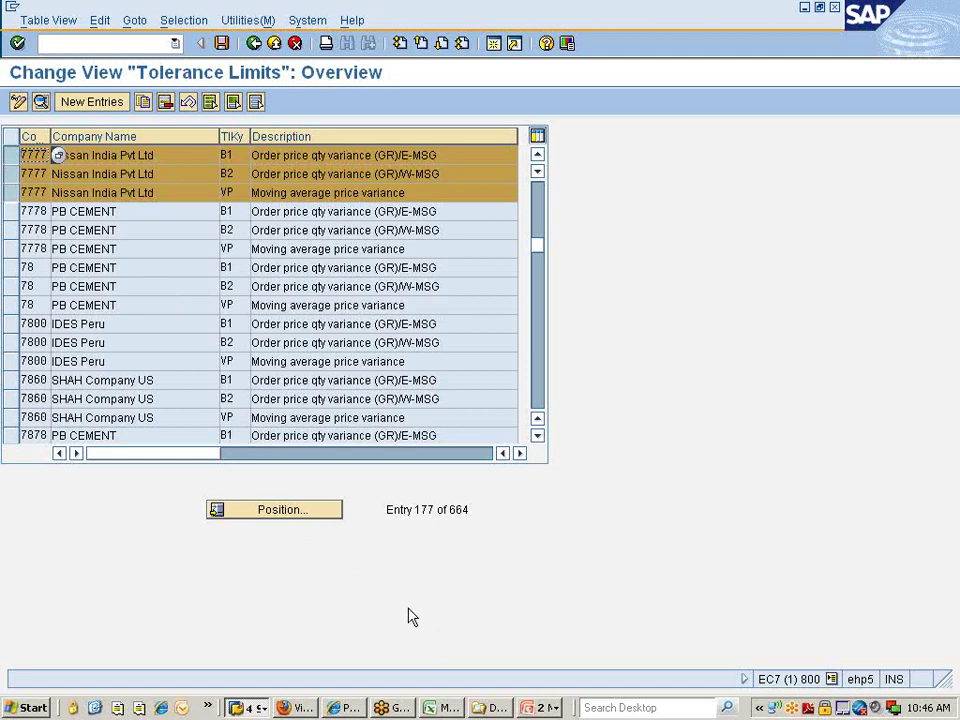
click(548, 708)
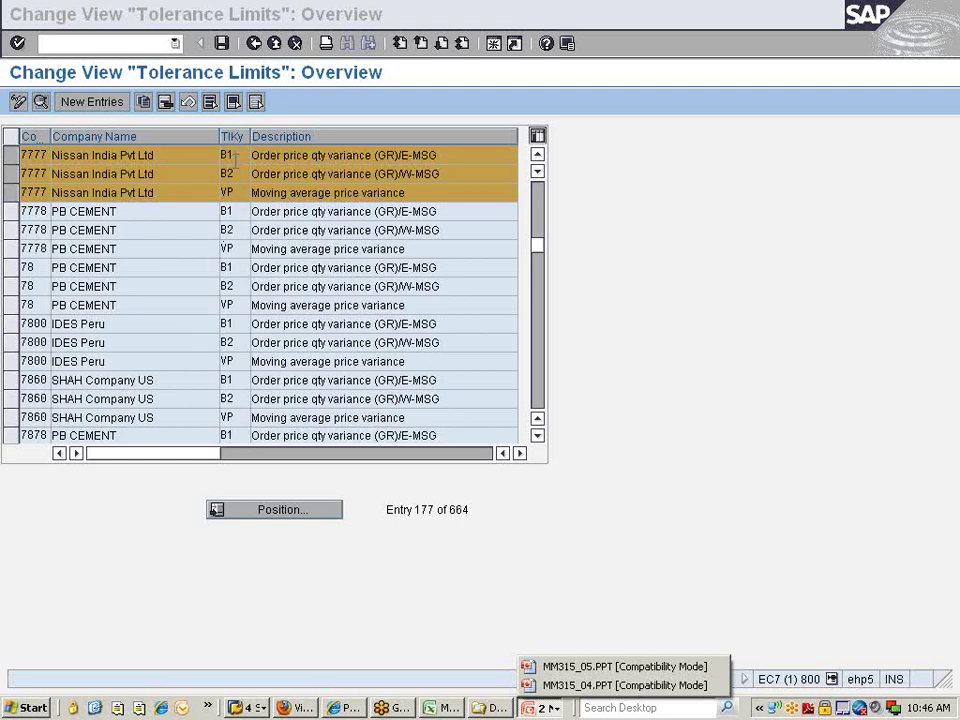
click(228, 155)
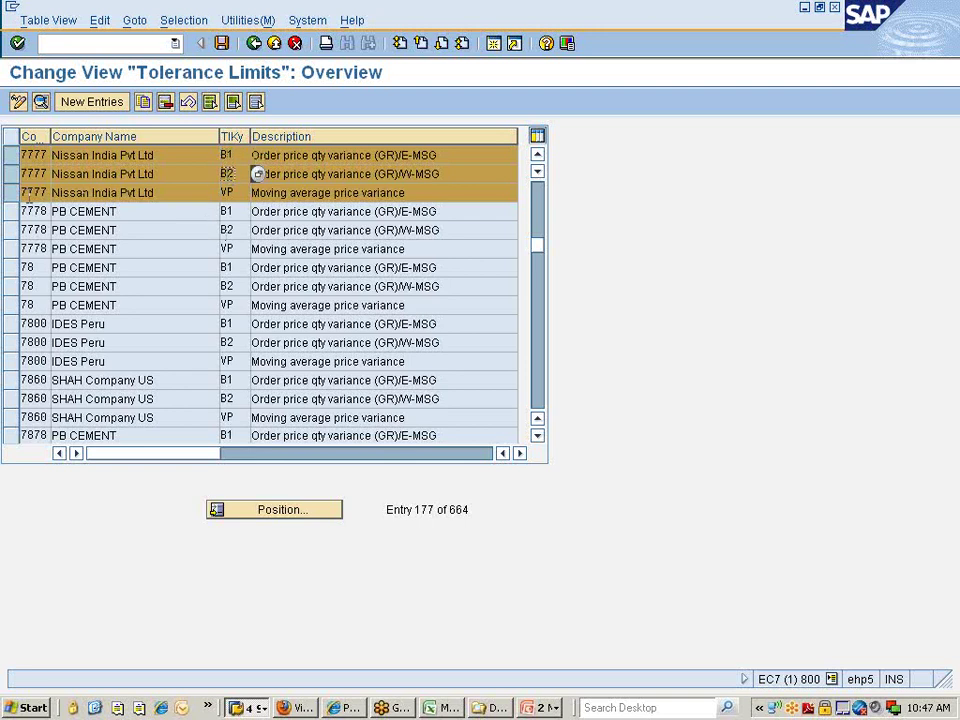
Reselect the B1, B2 and VP tolerance entries of company code 7777 and open their details, starting with B1.
click(227, 192)
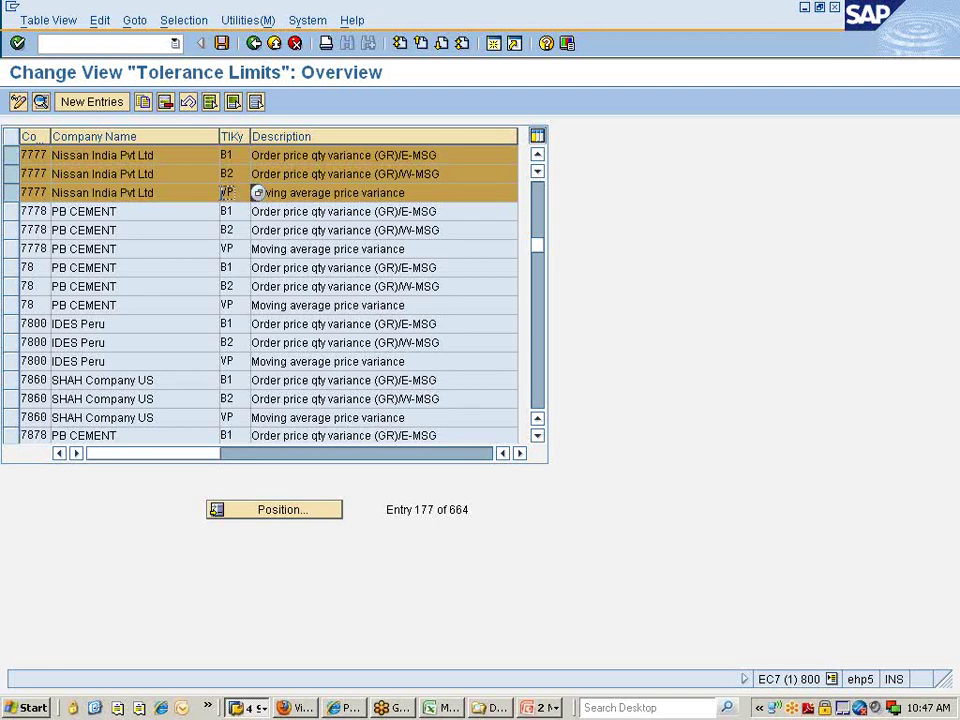
ctrl+click(10, 174)
ctrl+click(10, 155)
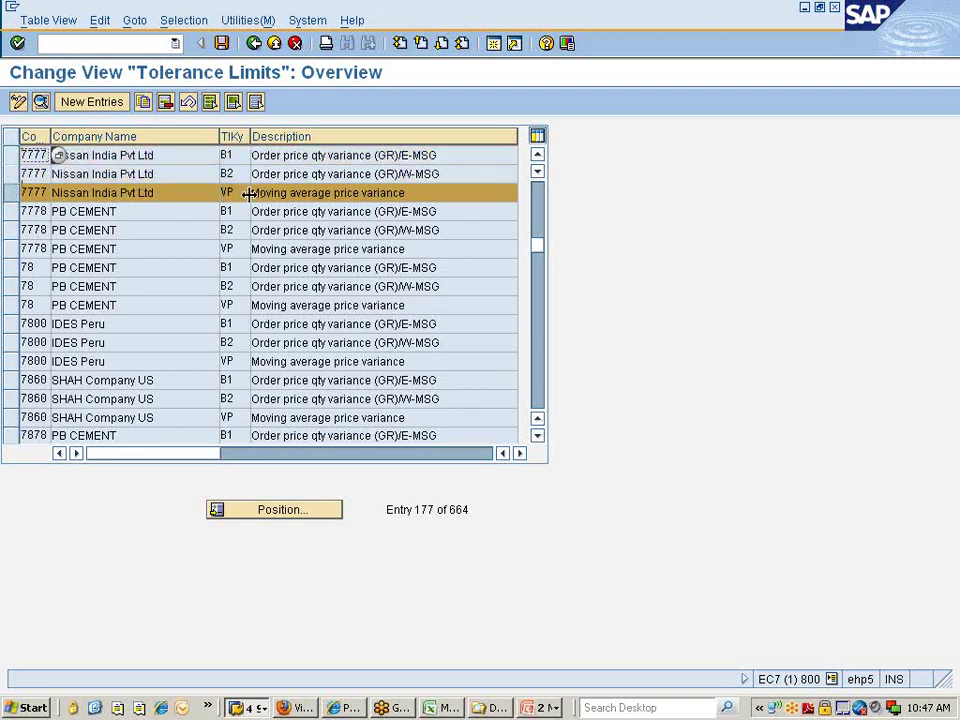
click(10, 192)
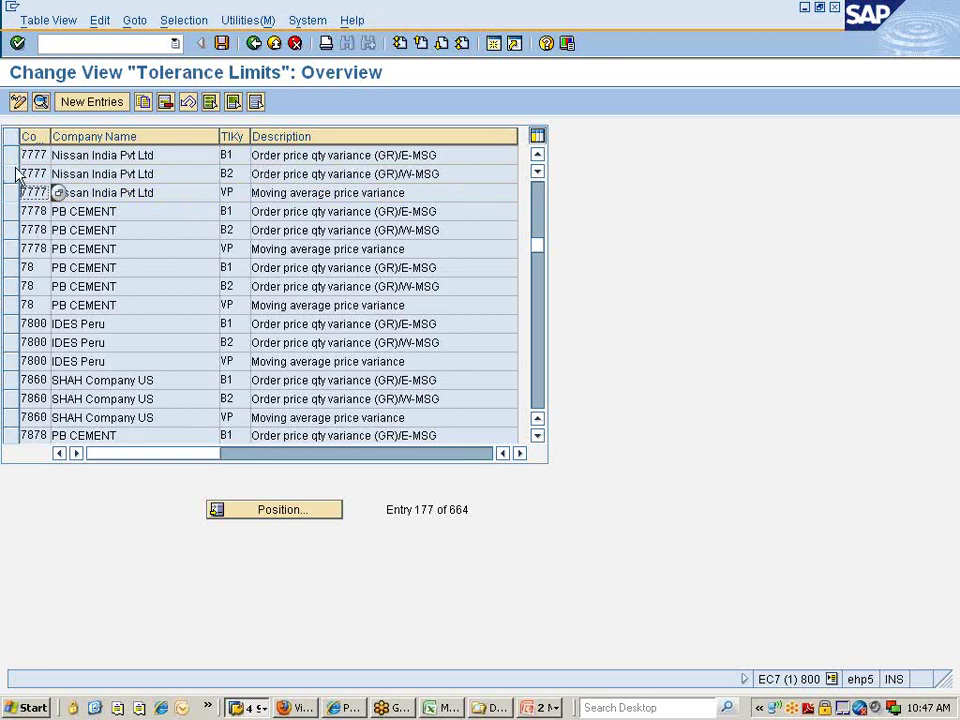
click(10, 155)
click(10, 174)
click(10, 192)
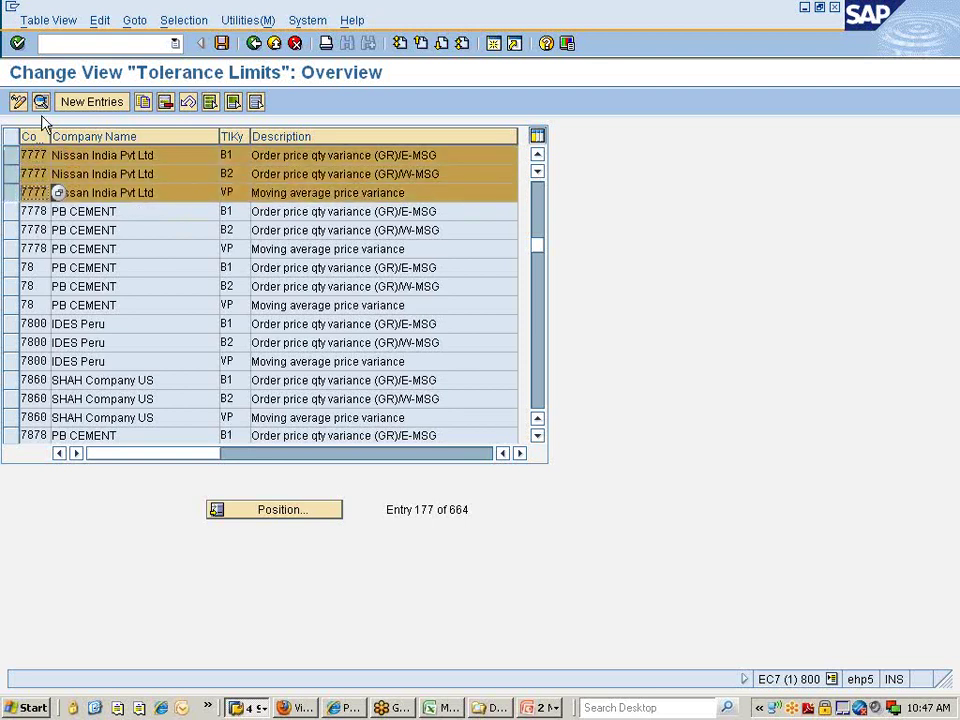
click(41, 104)
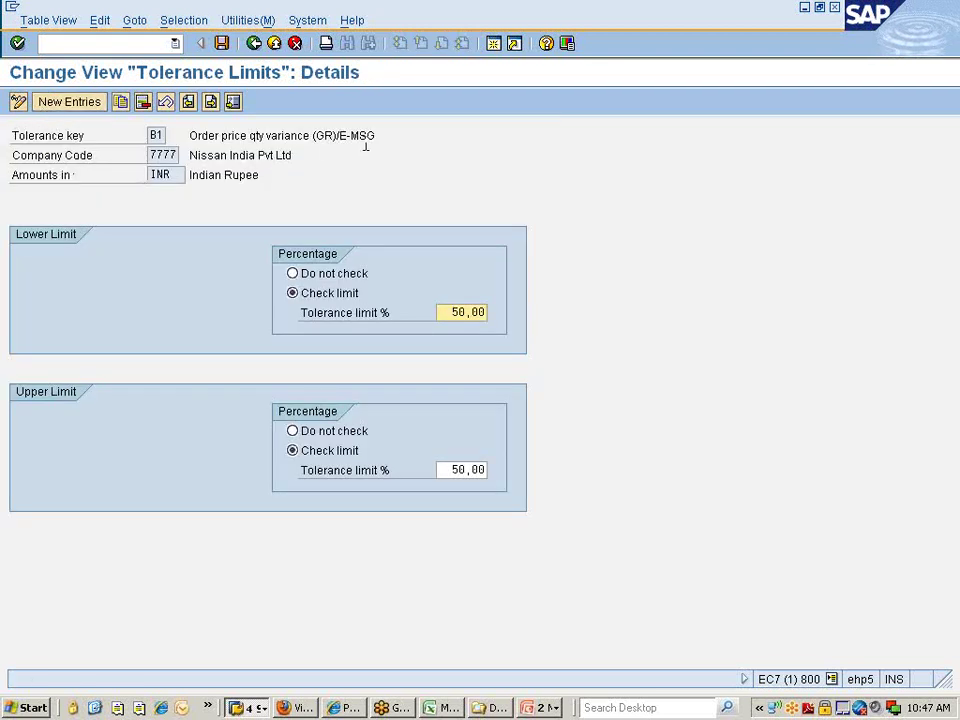
drag(343, 137, 388, 137)
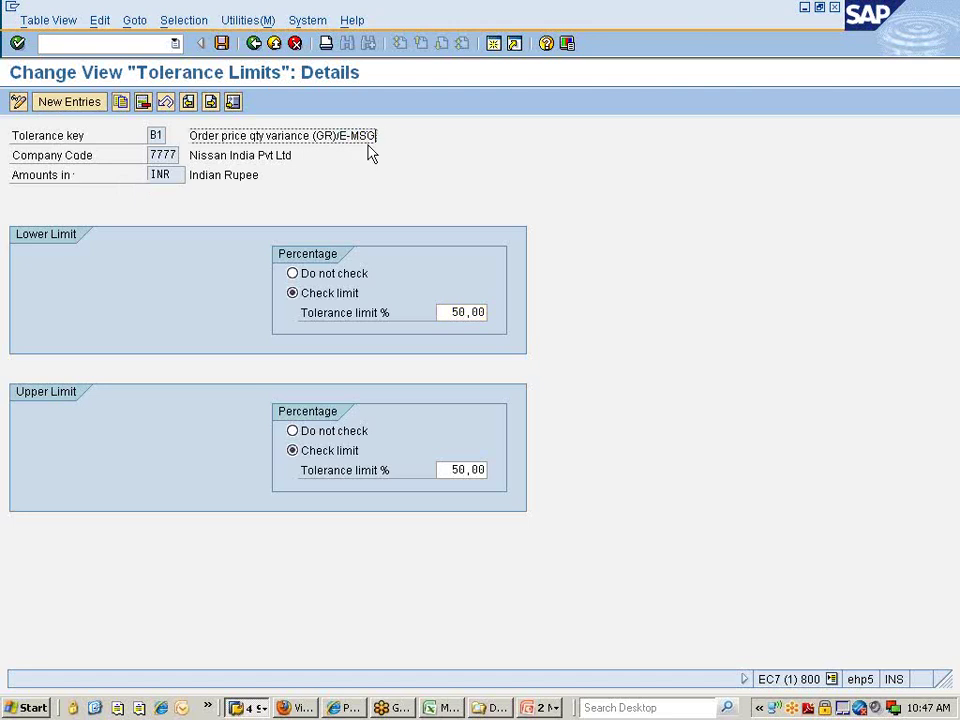
Change the lower tolerance limit of key B1, set its upper limit to 30,00 percent, save, and return to the overview.
drag(447, 311, 489, 313)
text(50.00)
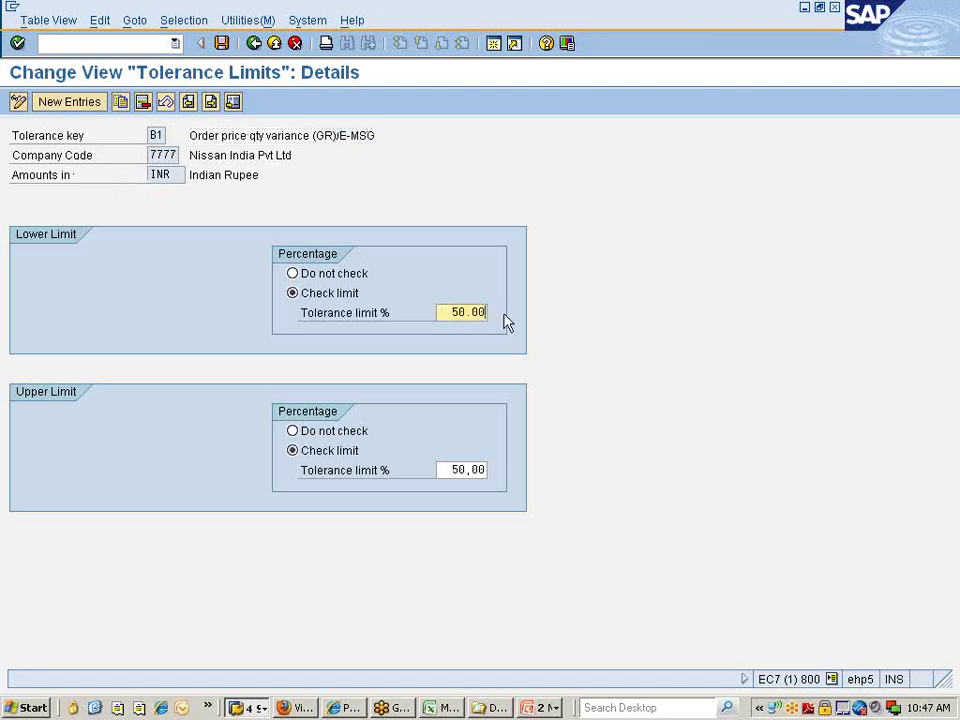
double_click(439, 311)
text(50,00)
key(Home)
key(Delete)
text(5)
key(Delete)
key(BackSpace)
text(03)
click(454, 469)
key(Return)
click(222, 43)
click(48, 291)
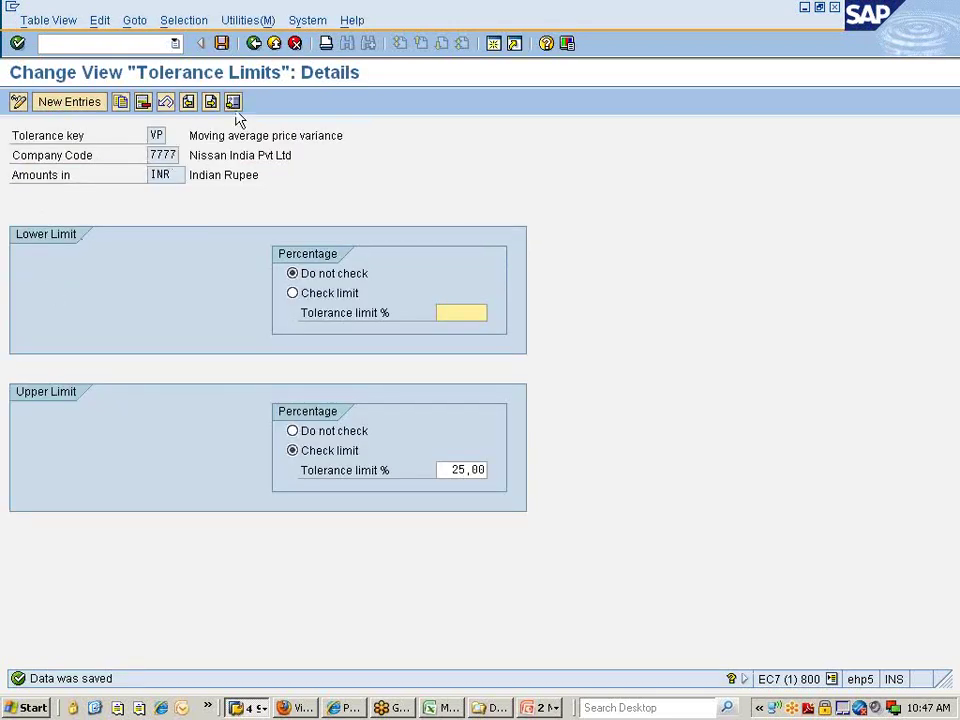
key(F3)
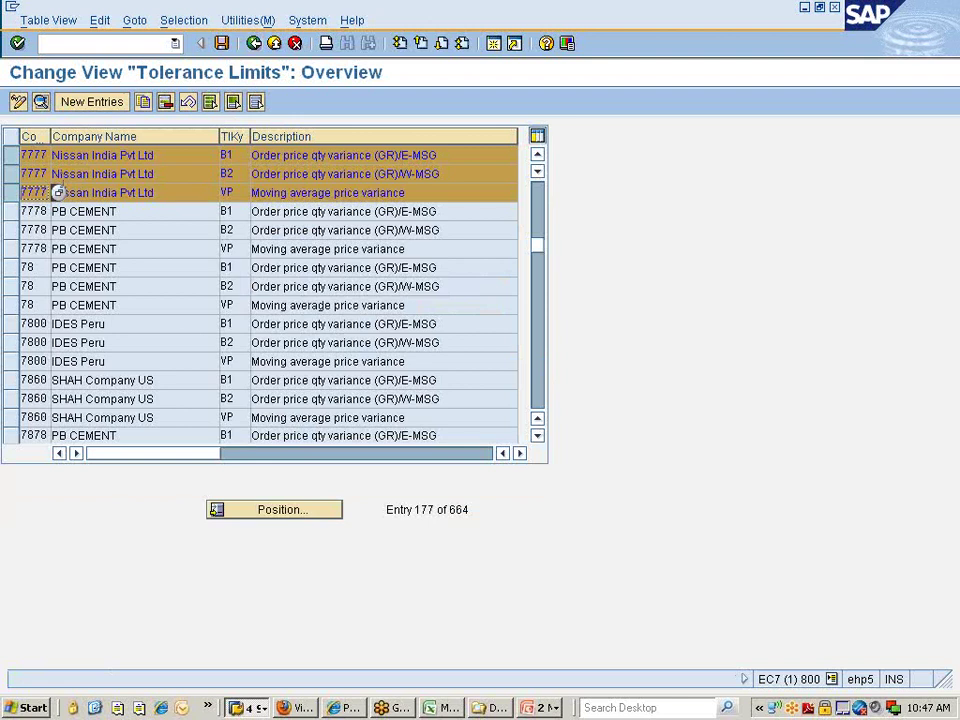
Open the details of key B2 for company code 7777 and set its lower and upper tolerance limits to 10,00 percent.
click(11, 157)
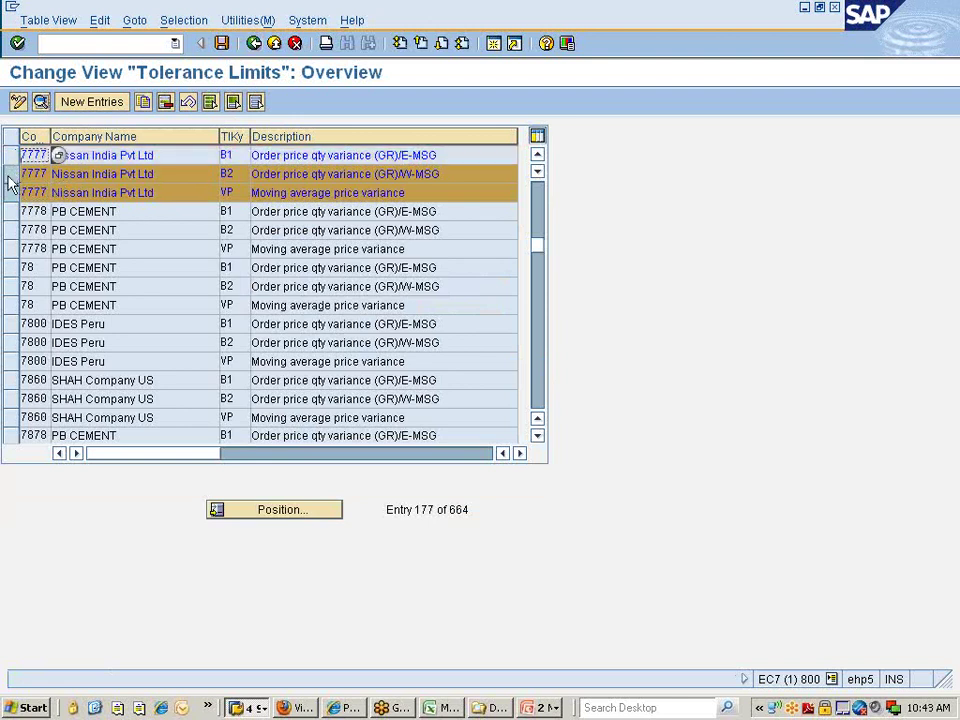
click(40, 102)
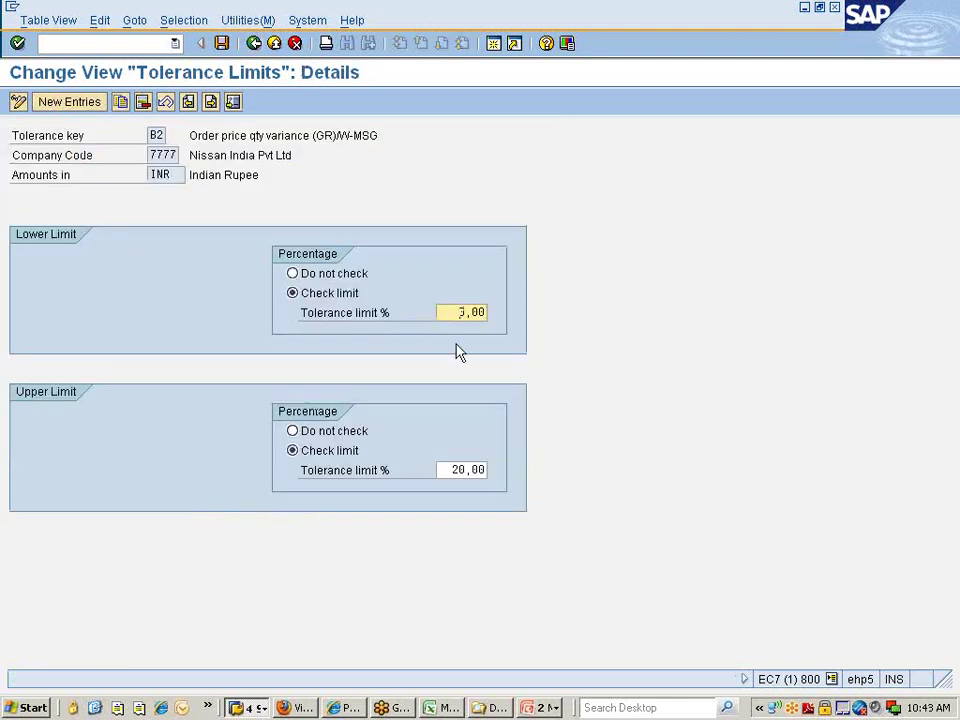
key(Down)
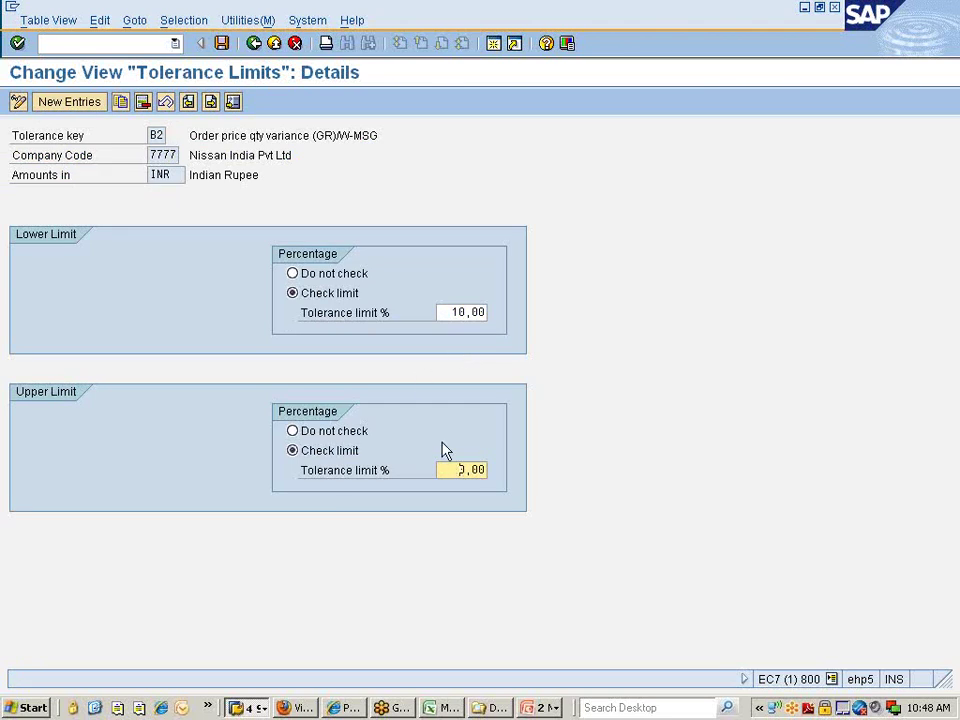
key(ctrl+s)
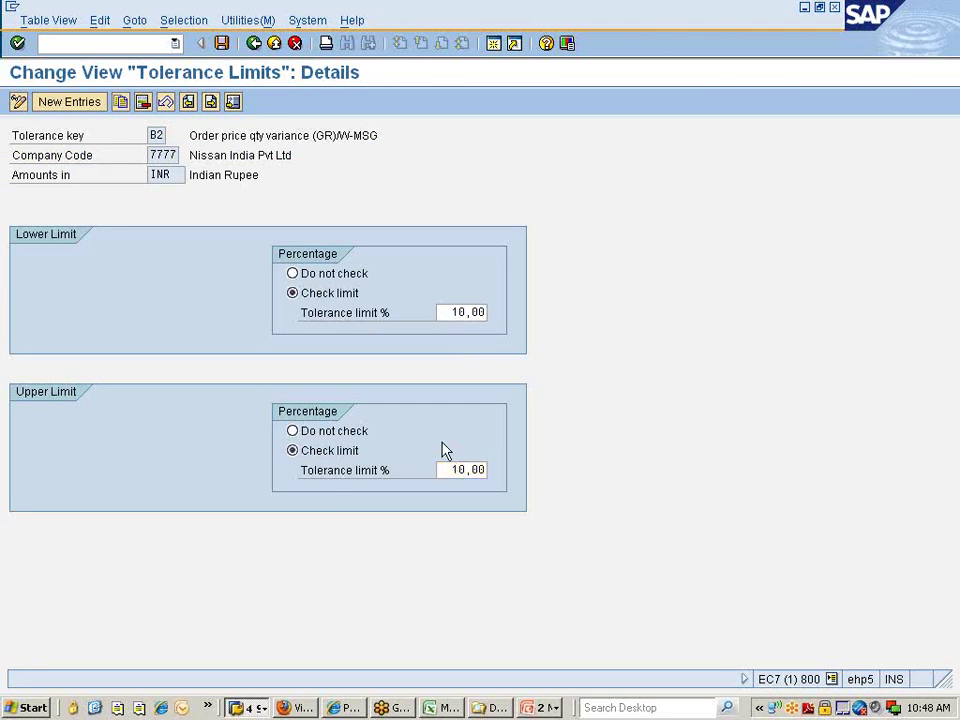
click(254, 43)
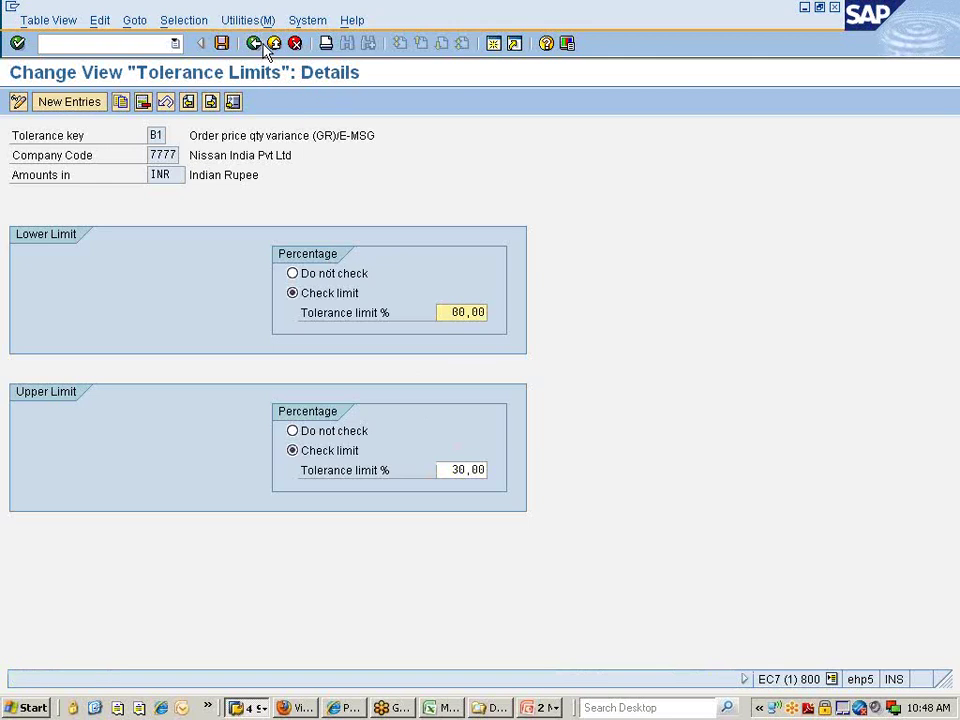
For key VP of company code 7777, enable the lower limit check, set both tolerance limits to 5,00 percent, and save.
click(11, 174)
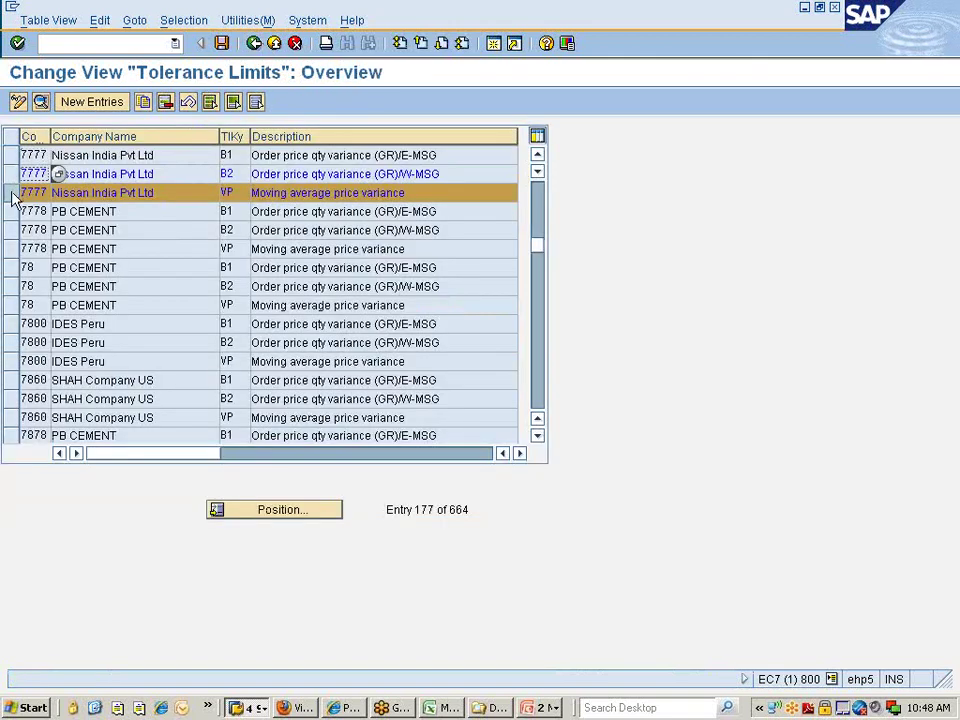
click(40, 102)
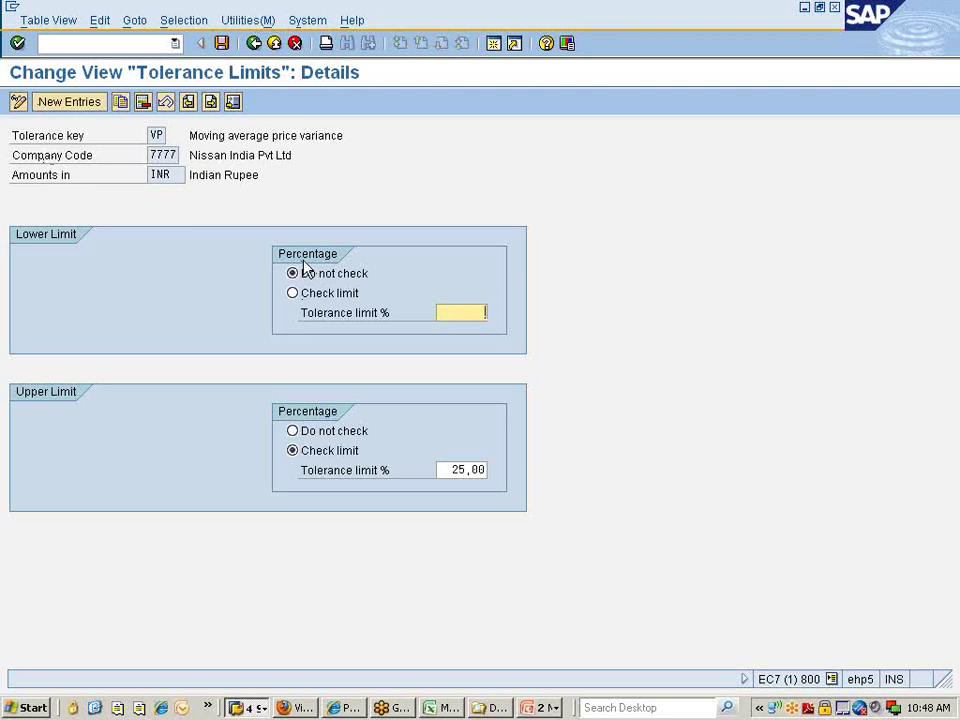
click(293, 294)
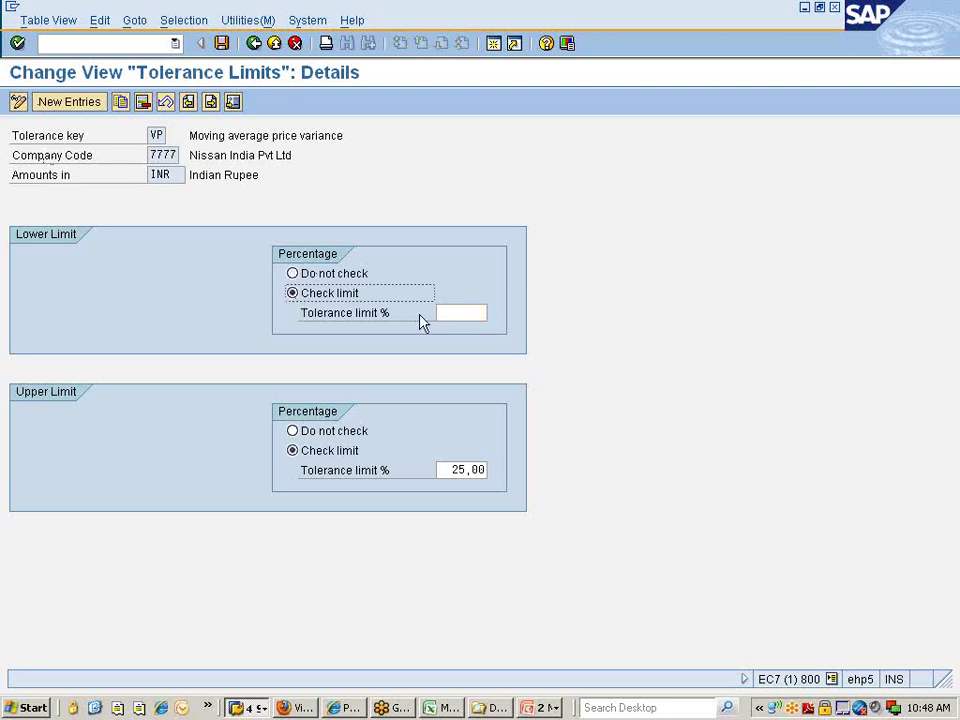
click(451, 318)
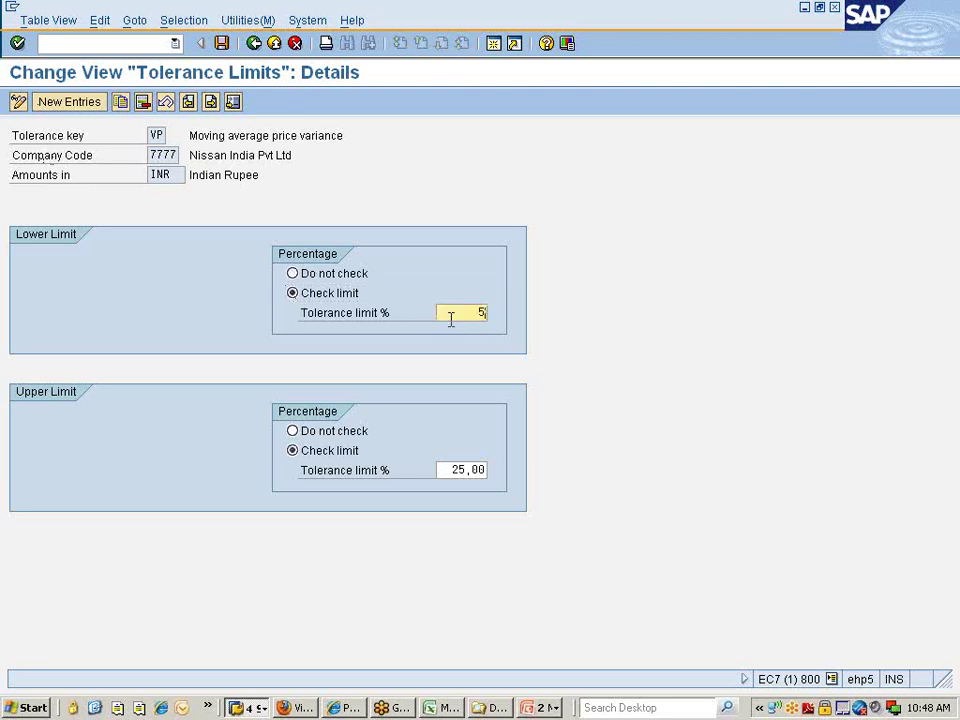
click(439, 470)
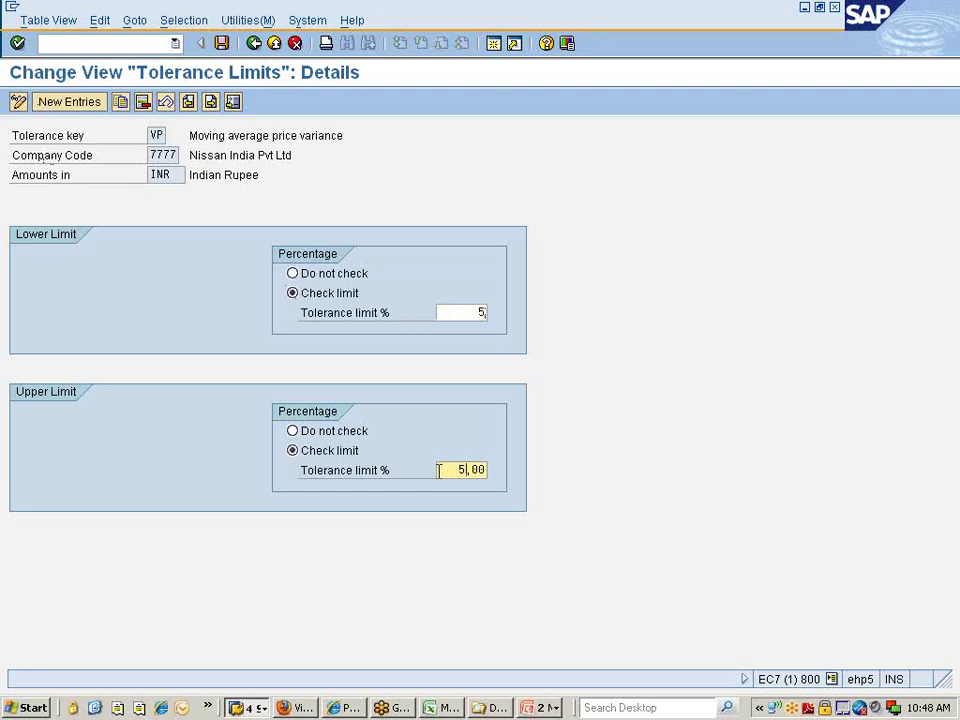
key(Return)
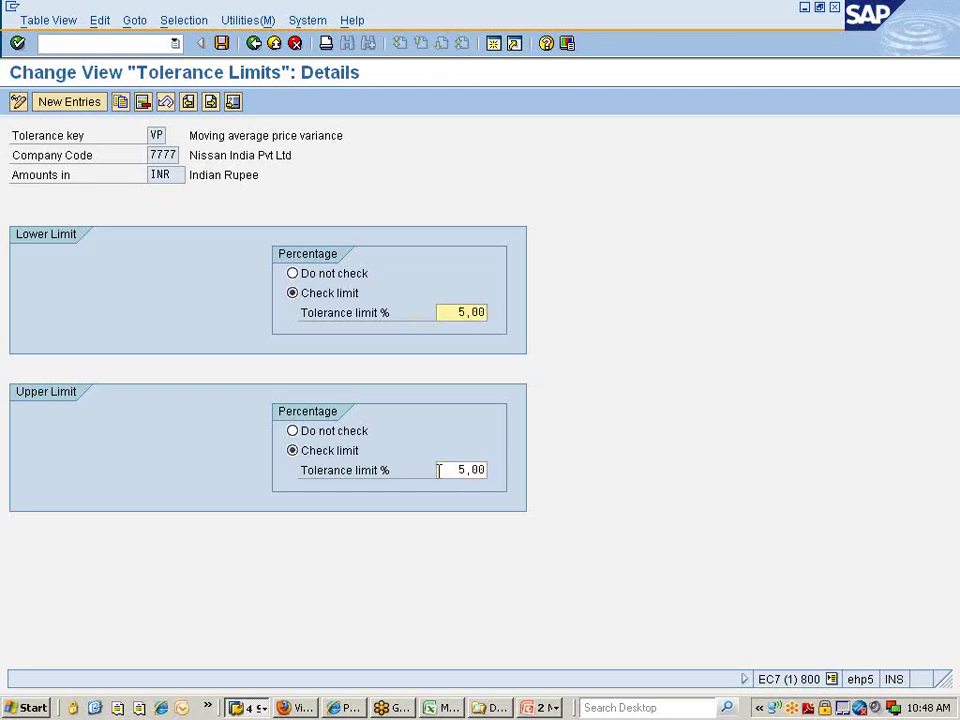
click(222, 45)
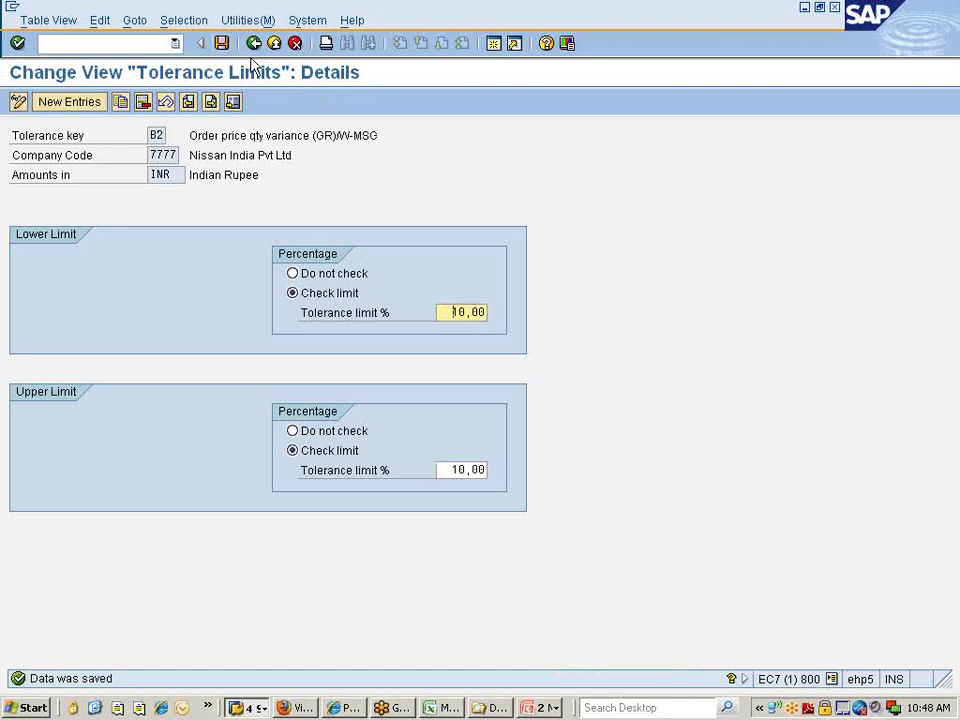
click(224, 44)
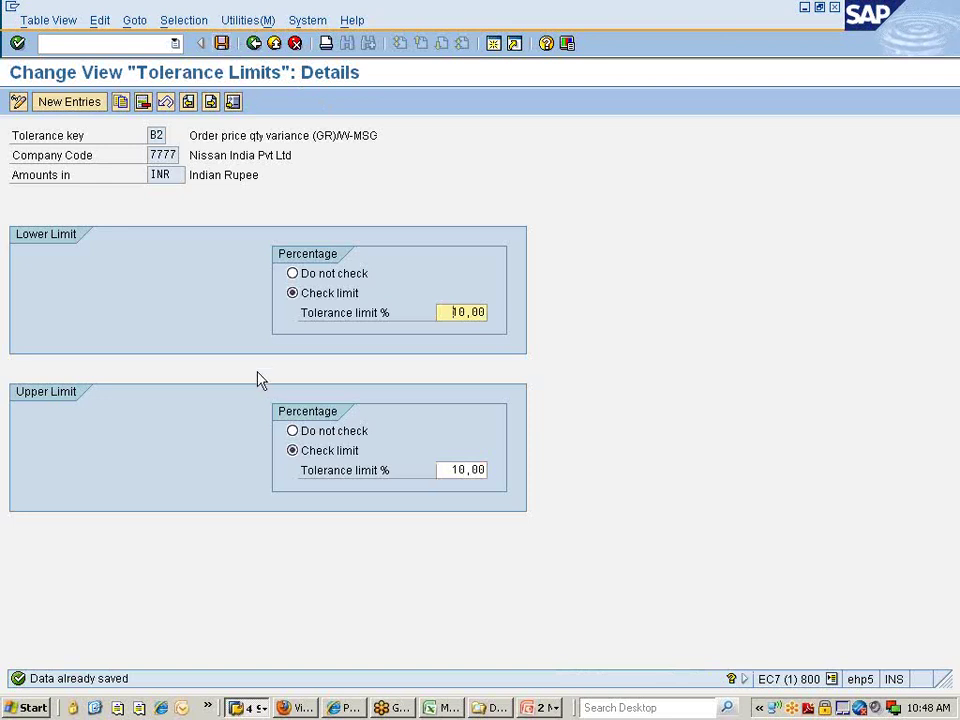
In the purchase order session, display the REARWHEEL_TYRE material's Accounting 1 view, examine its moving price, and return to the order.
click(252, 708)
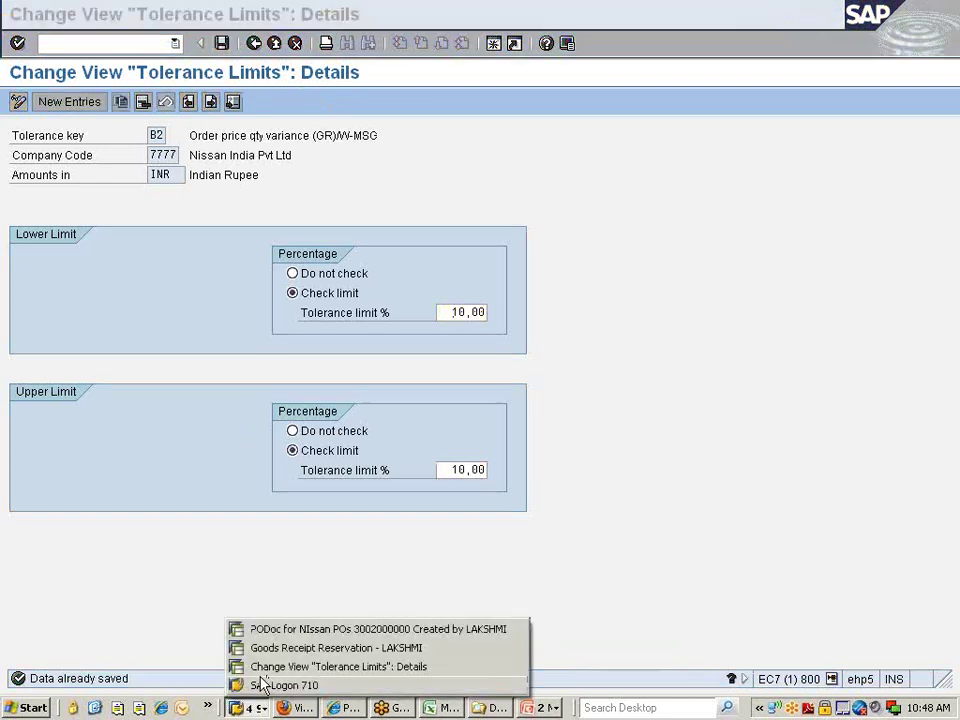
click(314, 630)
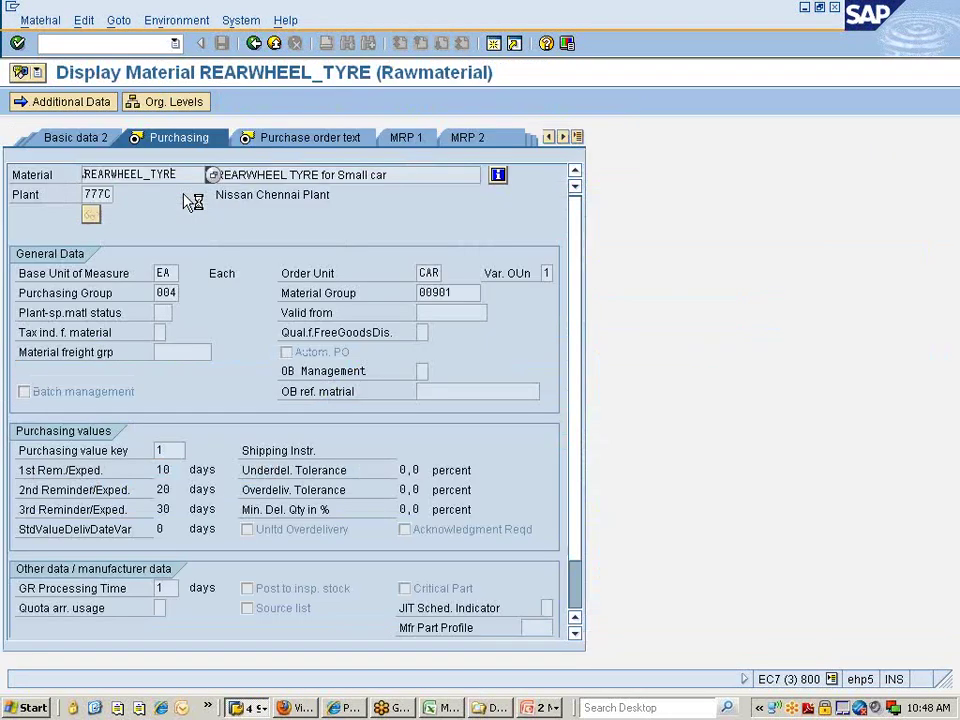
click(578, 136)
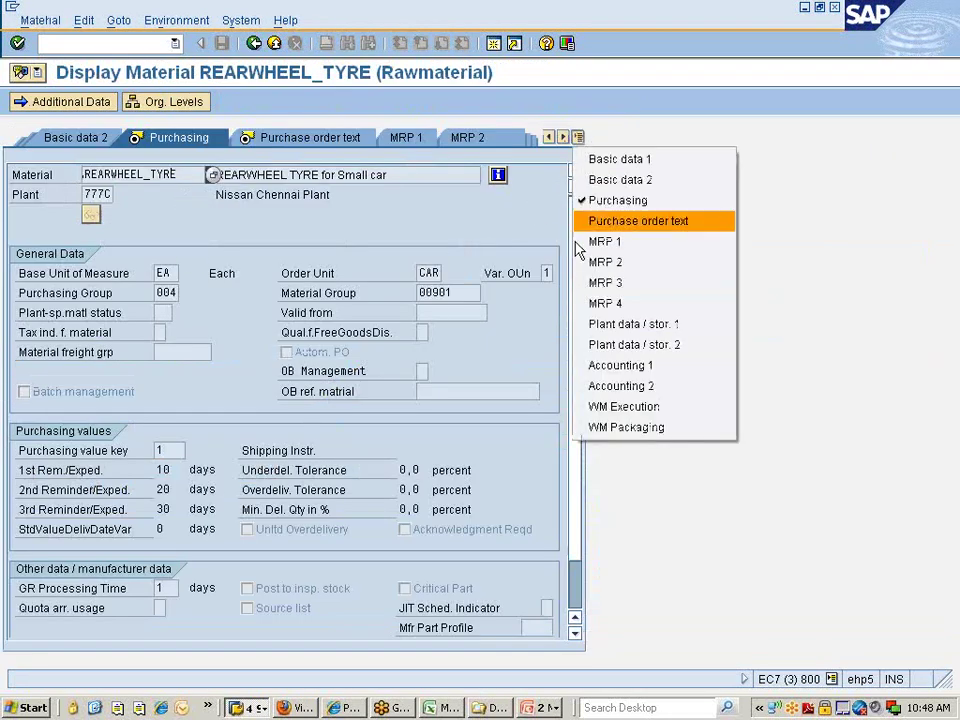
click(614, 366)
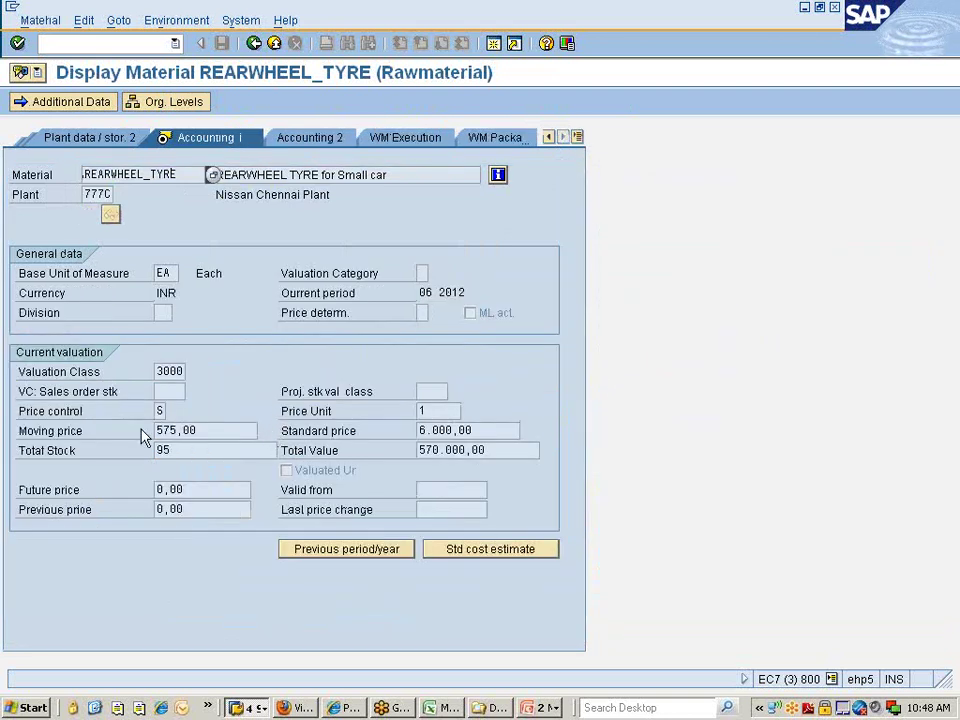
drag(196, 430, 156, 430)
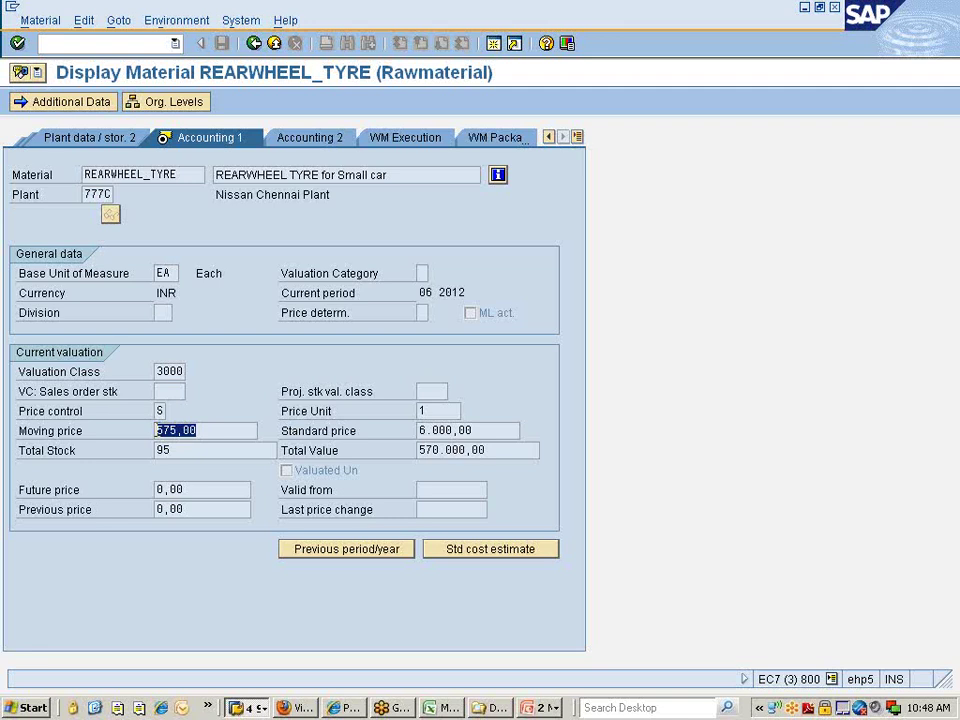
click(157, 430)
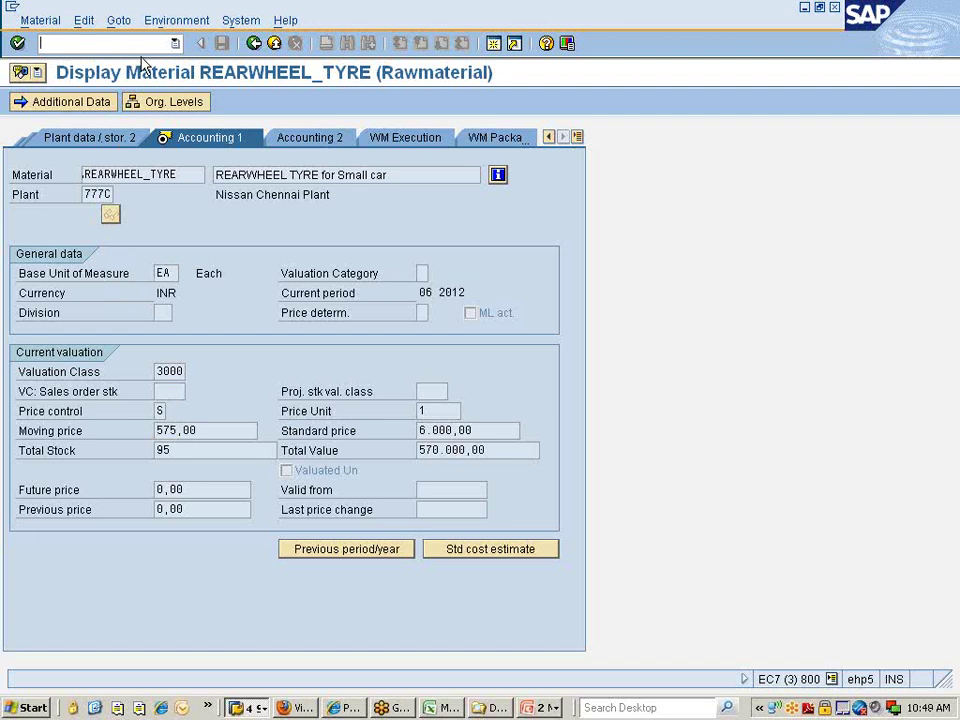
click(255, 43)
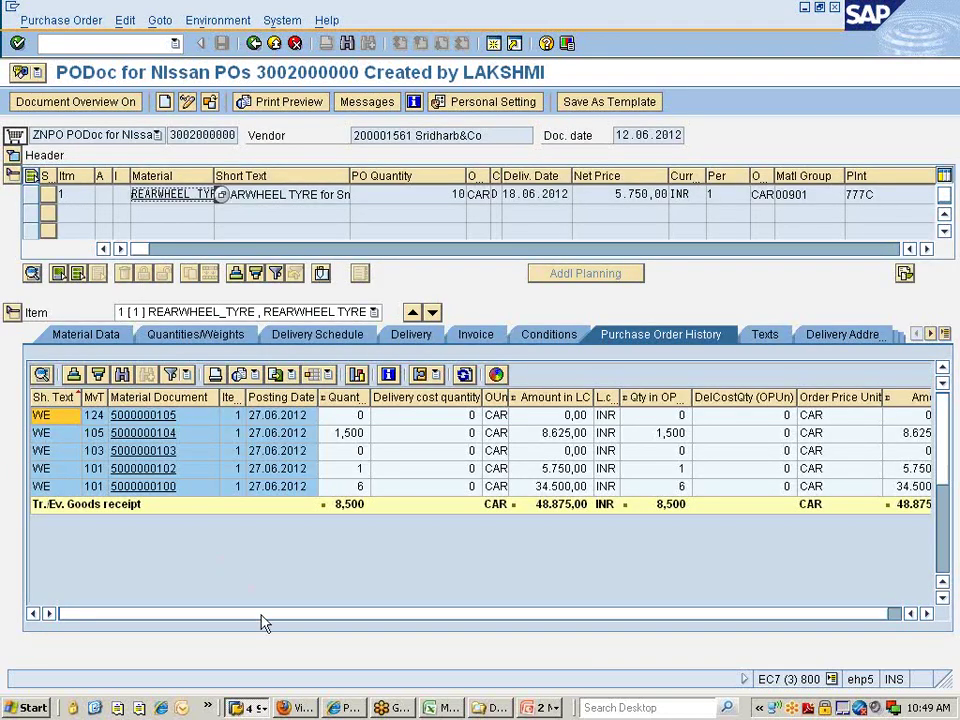
Switch to the goods receipt session and open Display Material in a new session with /omm03.
click(248, 707)
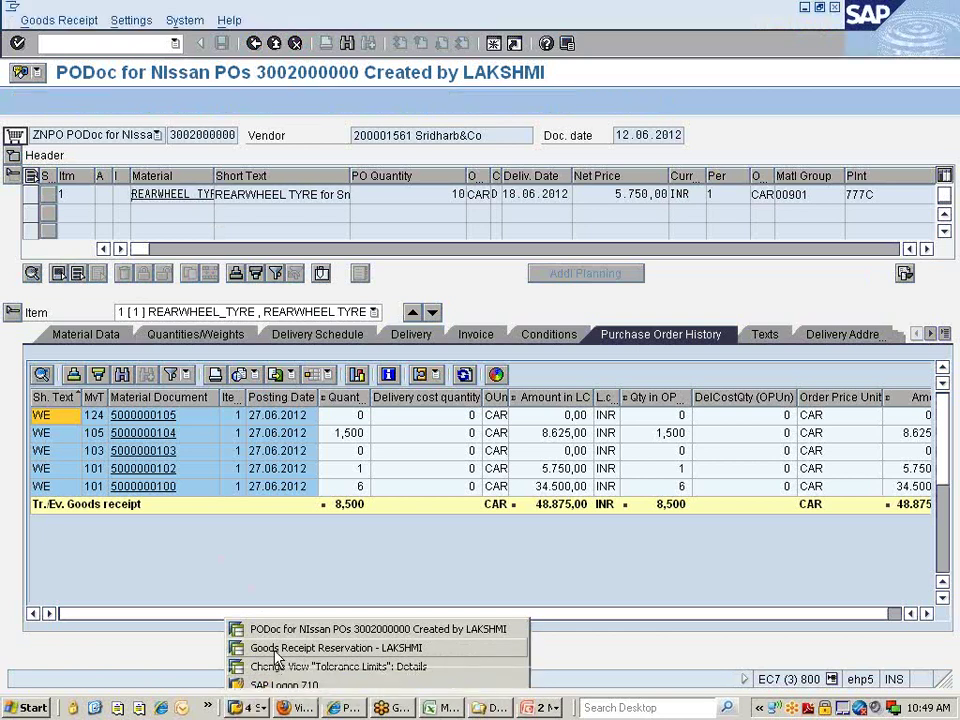
click(296, 648)
text(/o)
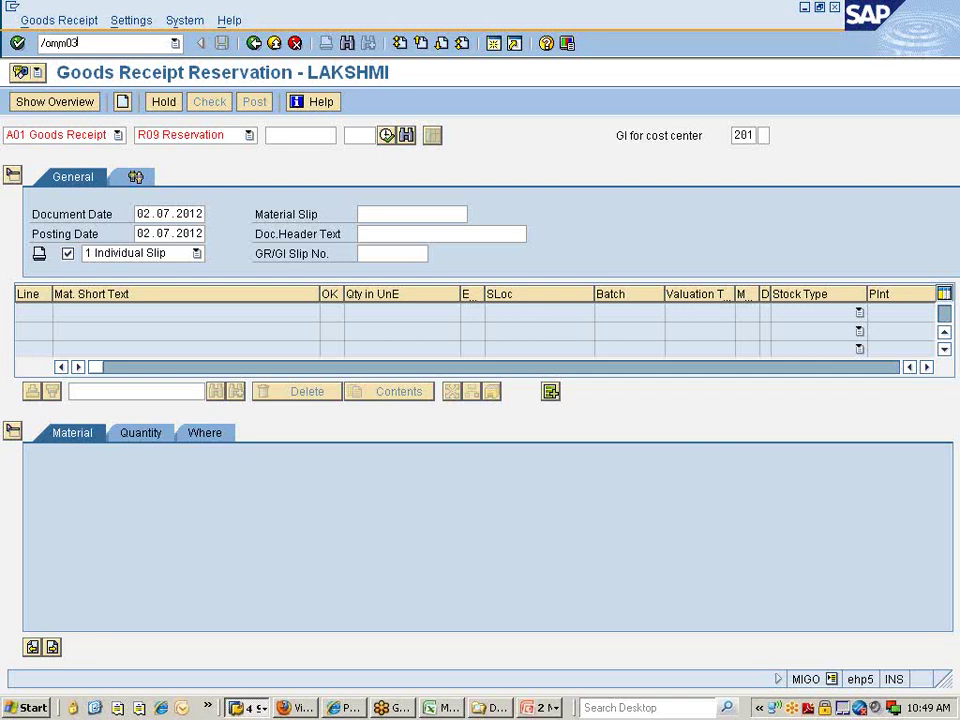
text(mm03)
key(Return)
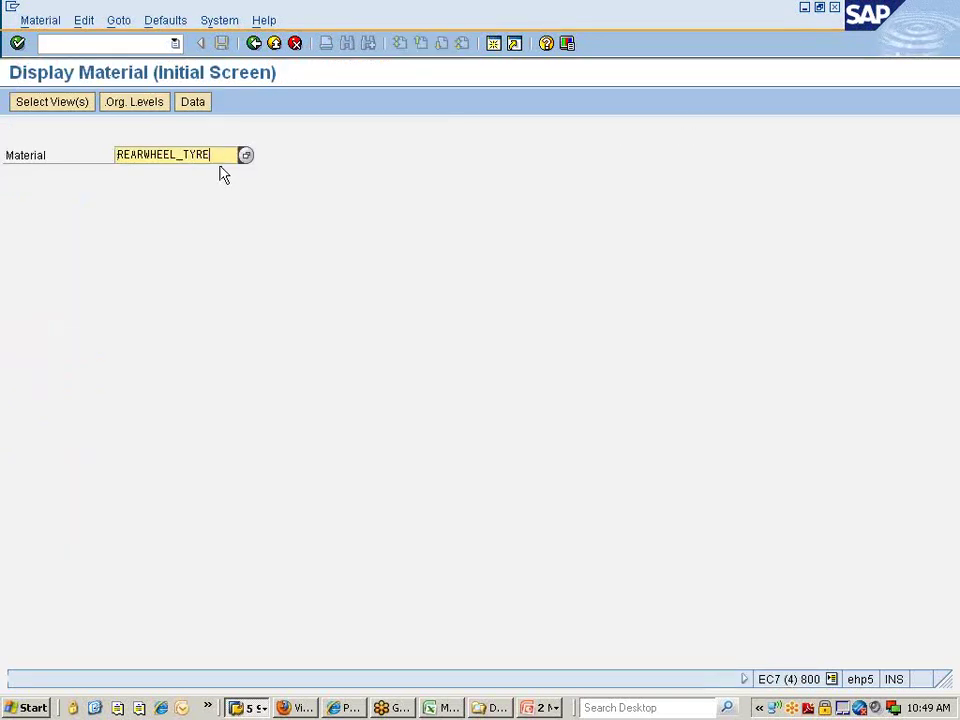
Choose material 10000354 for display and select its Accounting 1 view.
key(BackSpace)
key(BackSpace)
key(BackSpace)
key(BackSpace)
key(BackSpace)
key(BackSpace)
key(BackSpace)
key(BackSpace)
key(BackSpace)
key(BackSpace)
key(BackSpace)
key(BackSpace)
key(BackSpace)
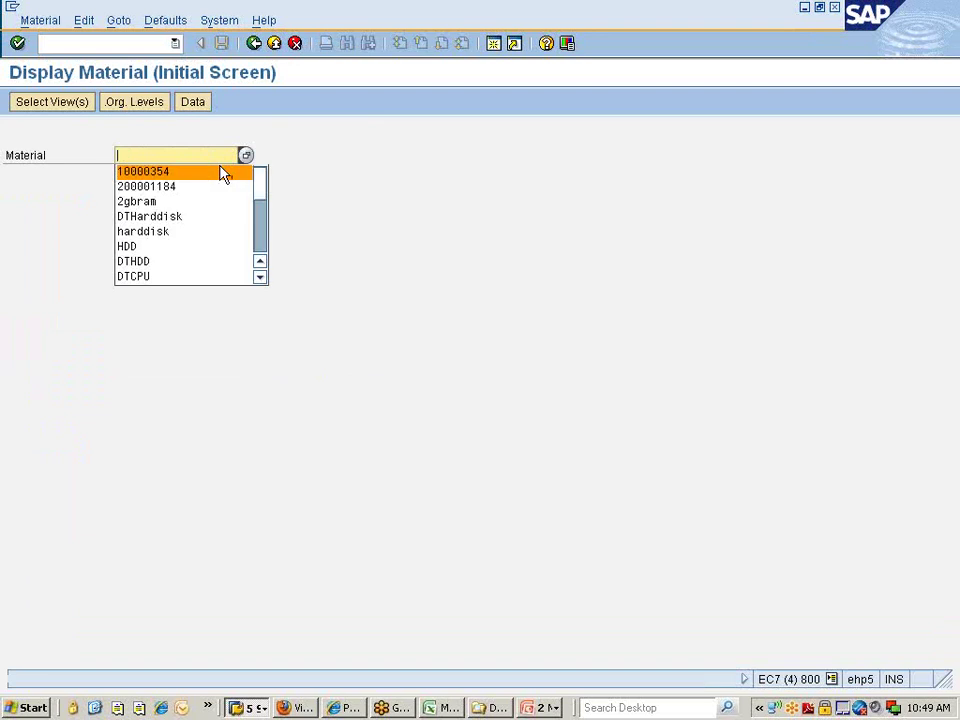
click(222, 172)
key(Return)
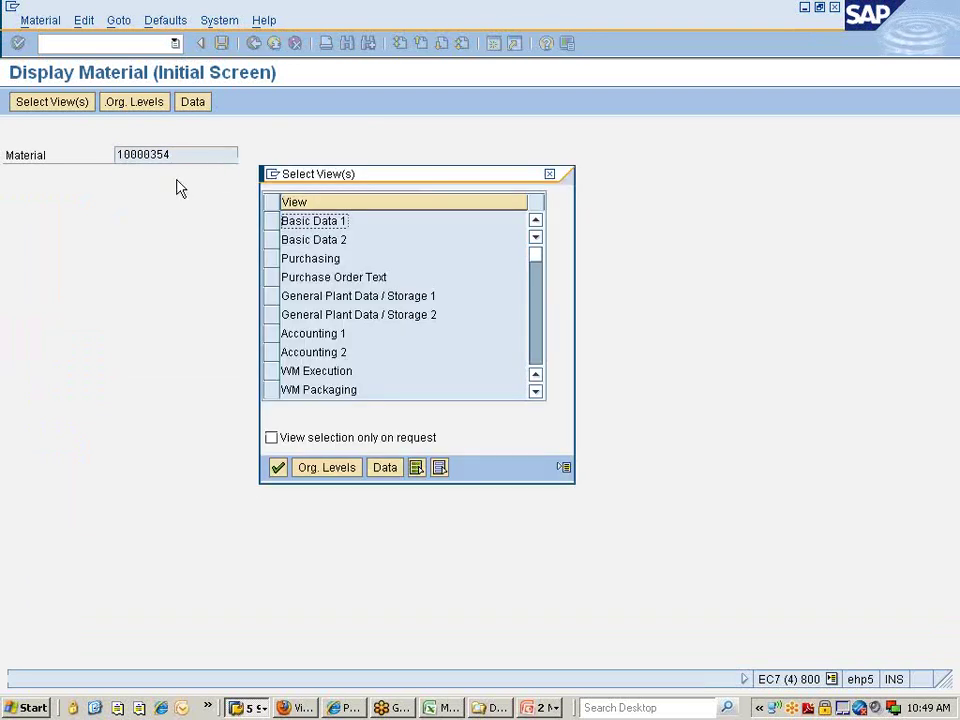
click(270, 333)
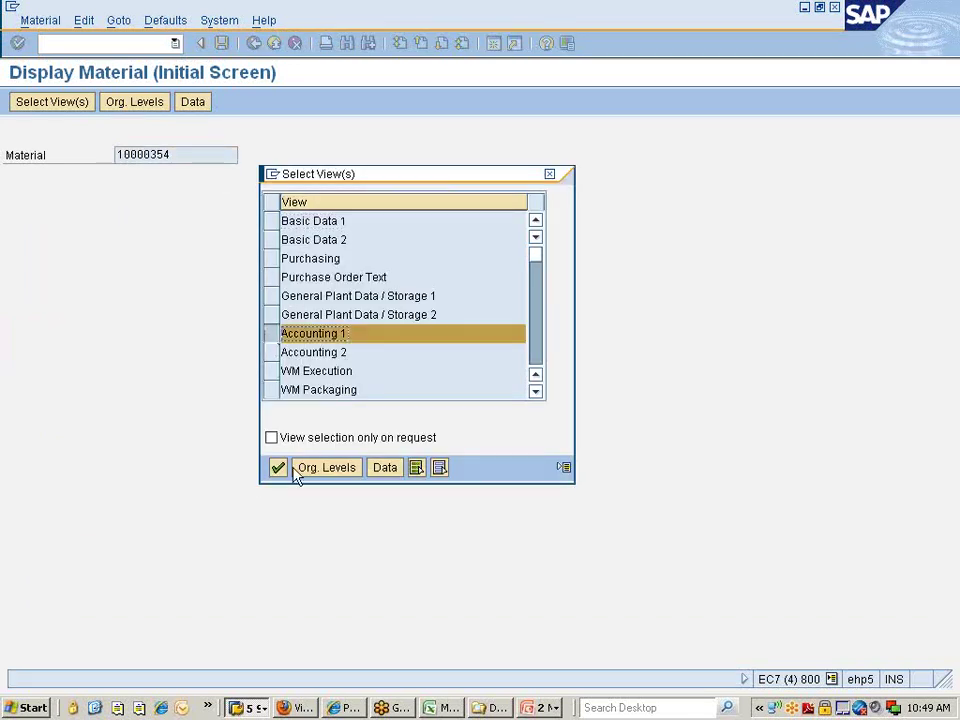
click(277, 467)
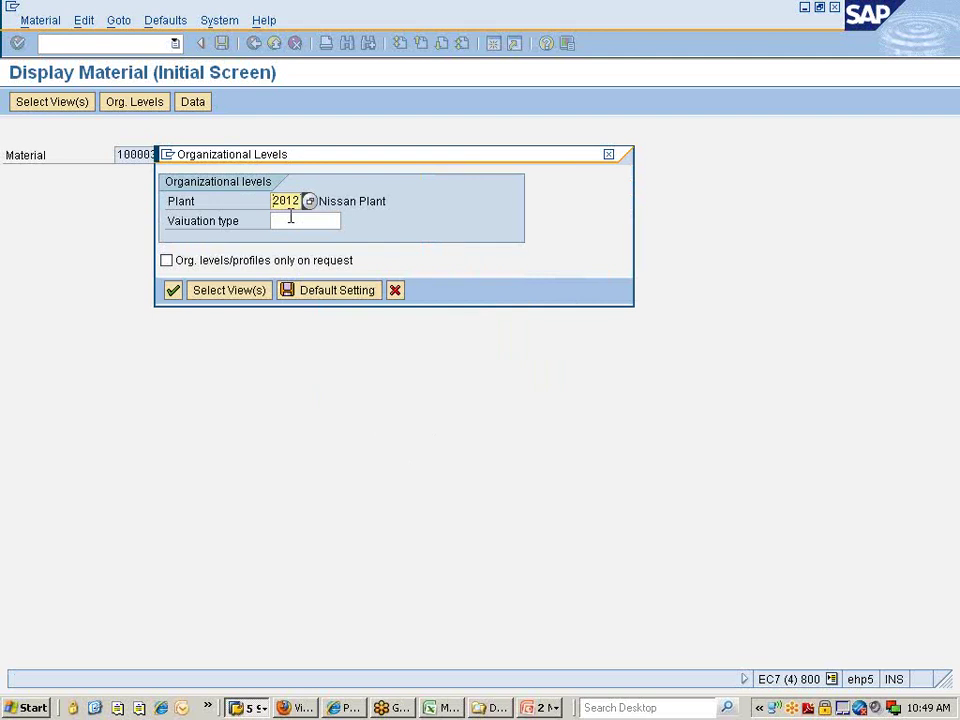
Display the material's accounting data for plant 777C and examine its moving price.
key(BackSpace)
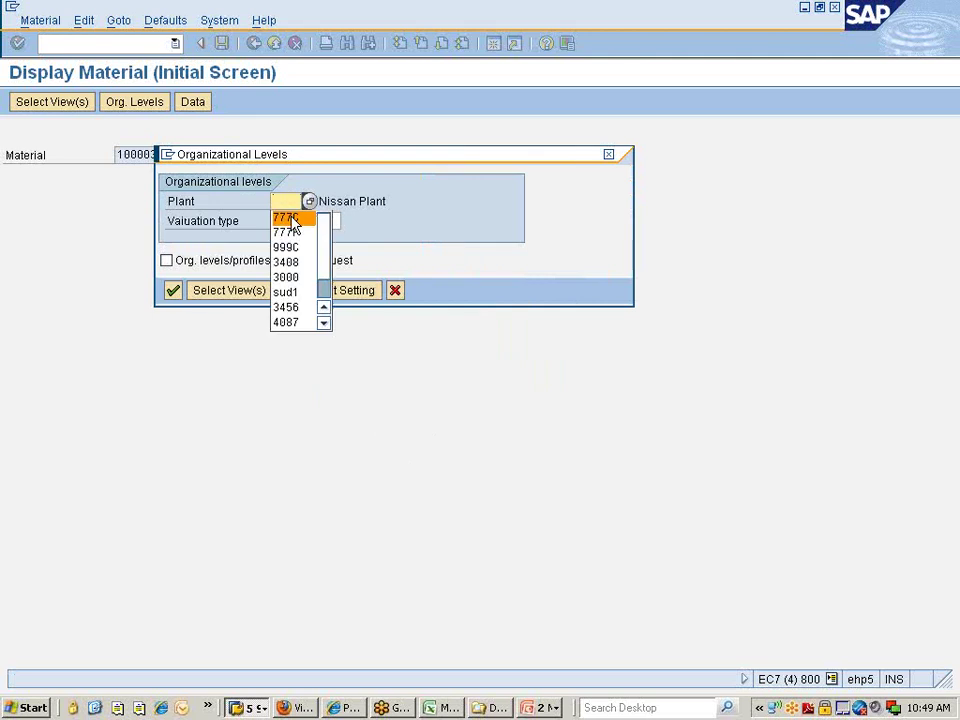
click(290, 218)
key(Return)
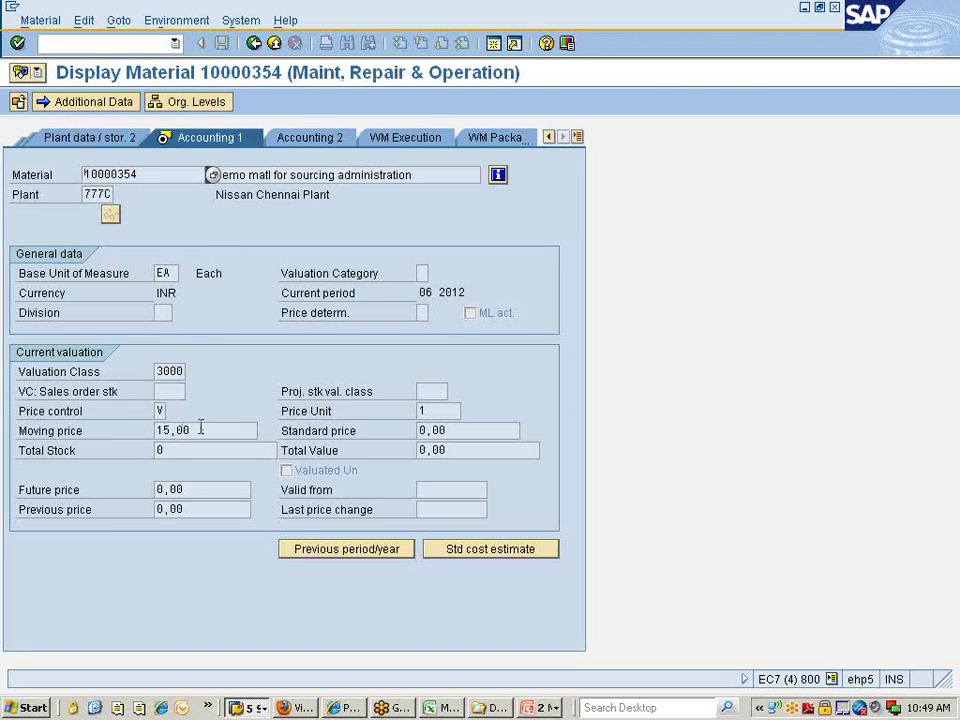
drag(199, 430, 164, 428)
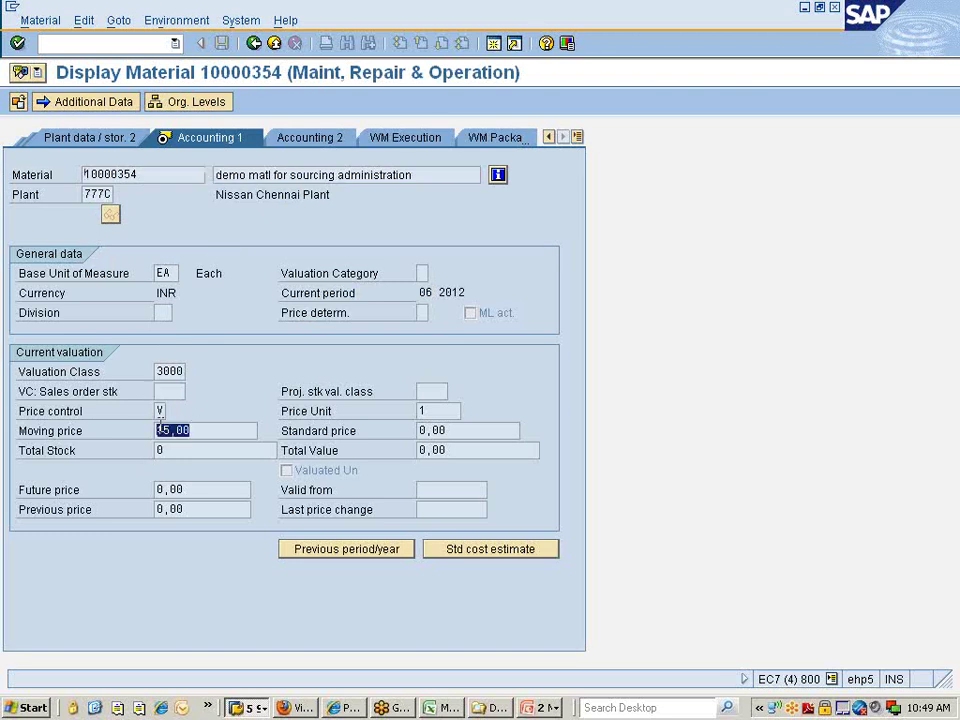
drag(137, 172, 79, 171)
click(80, 173)
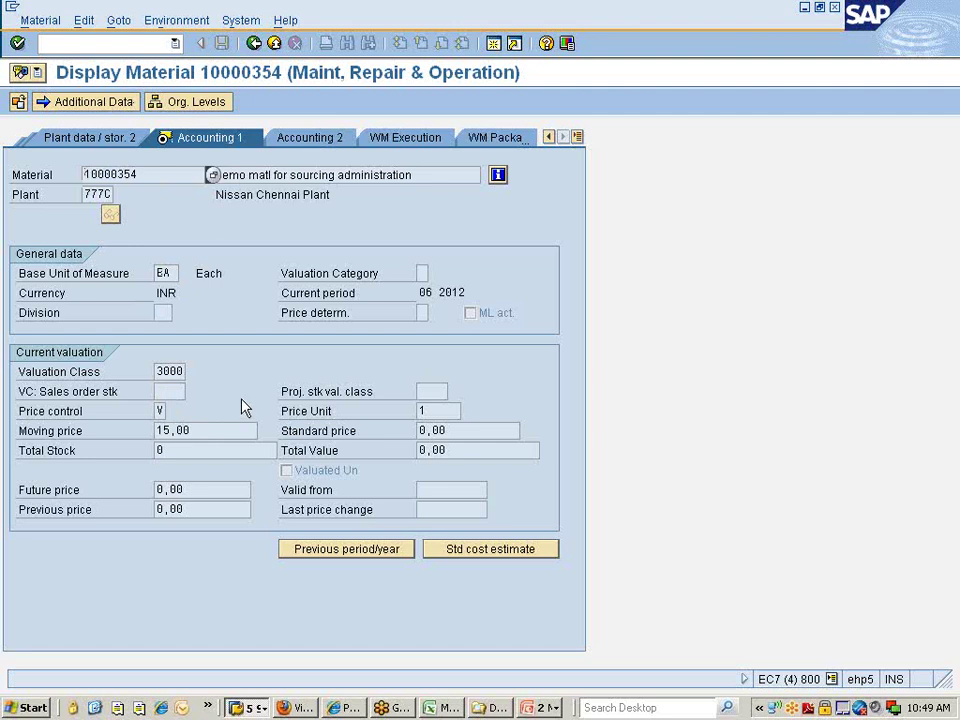
Switch to the purchase order session and start a new order with document type ZNPO (PODoc for Nissan POs).
click(248, 707)
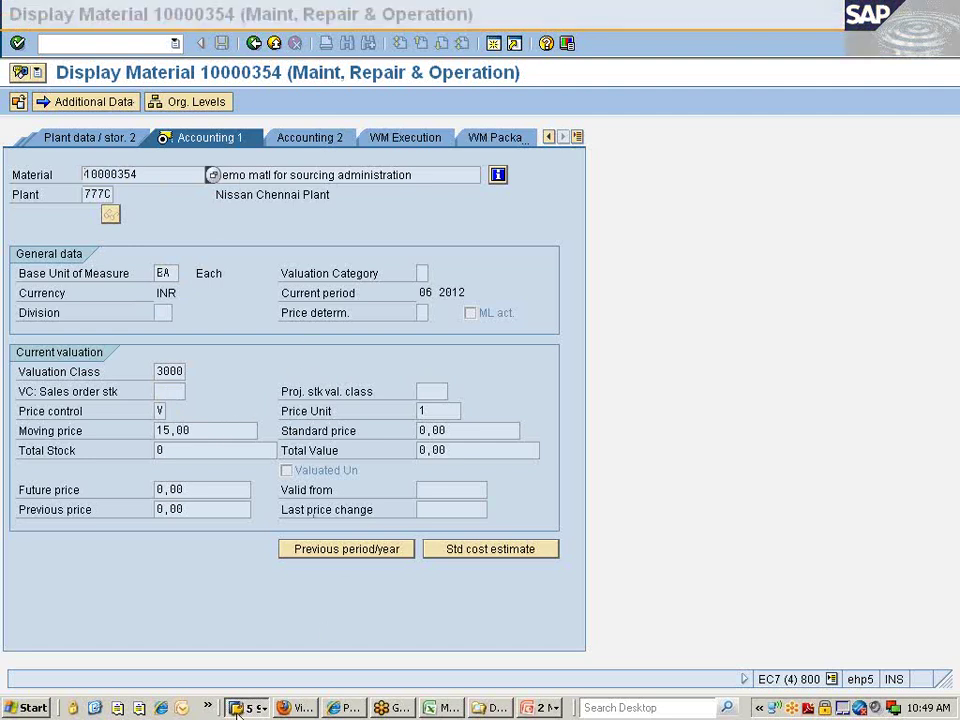
click(242, 625)
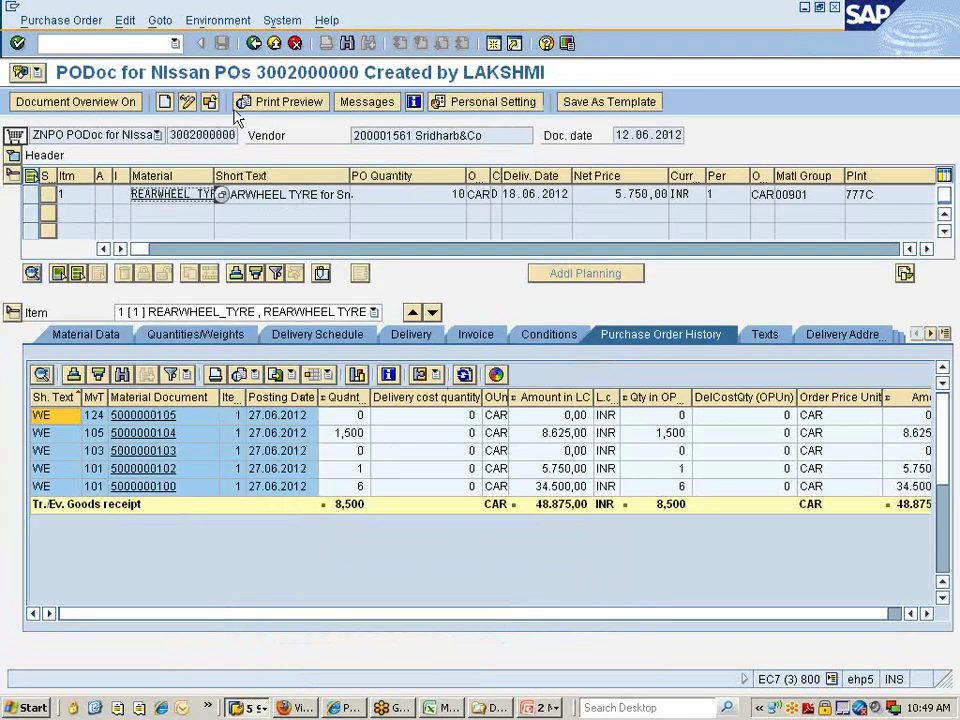
click(166, 104)
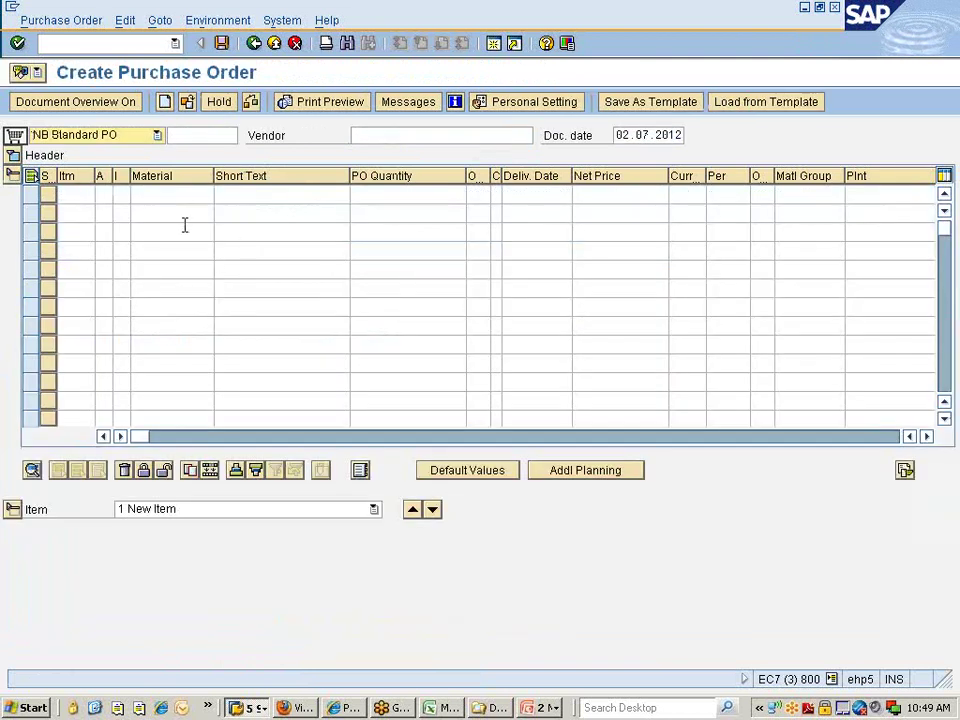
click(167, 193)
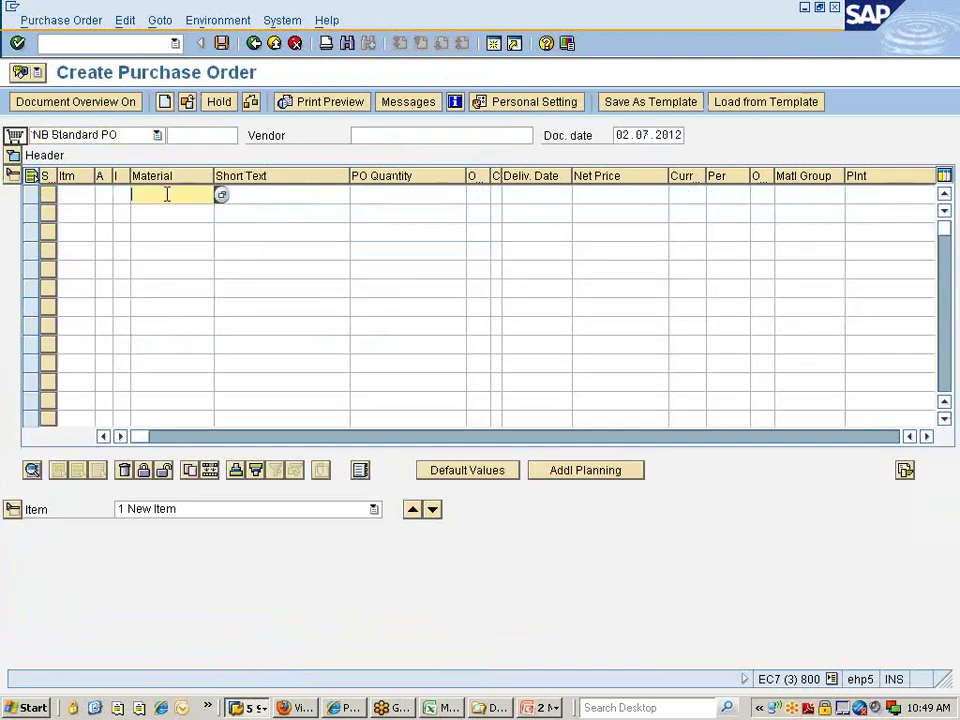
click(101, 138)
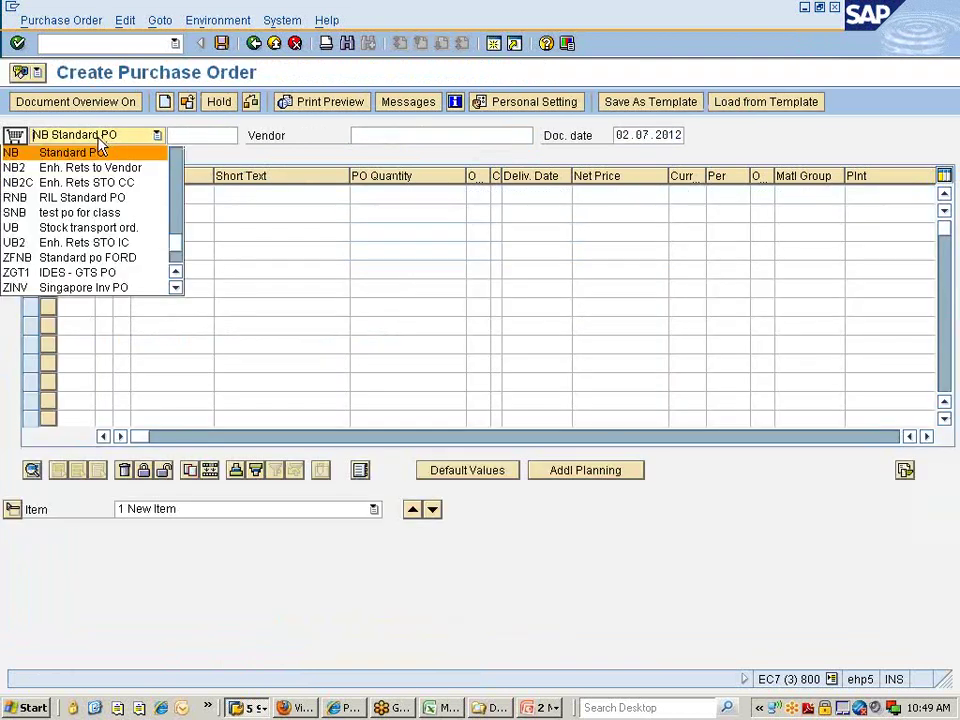
click(176, 288)
click(176, 288)
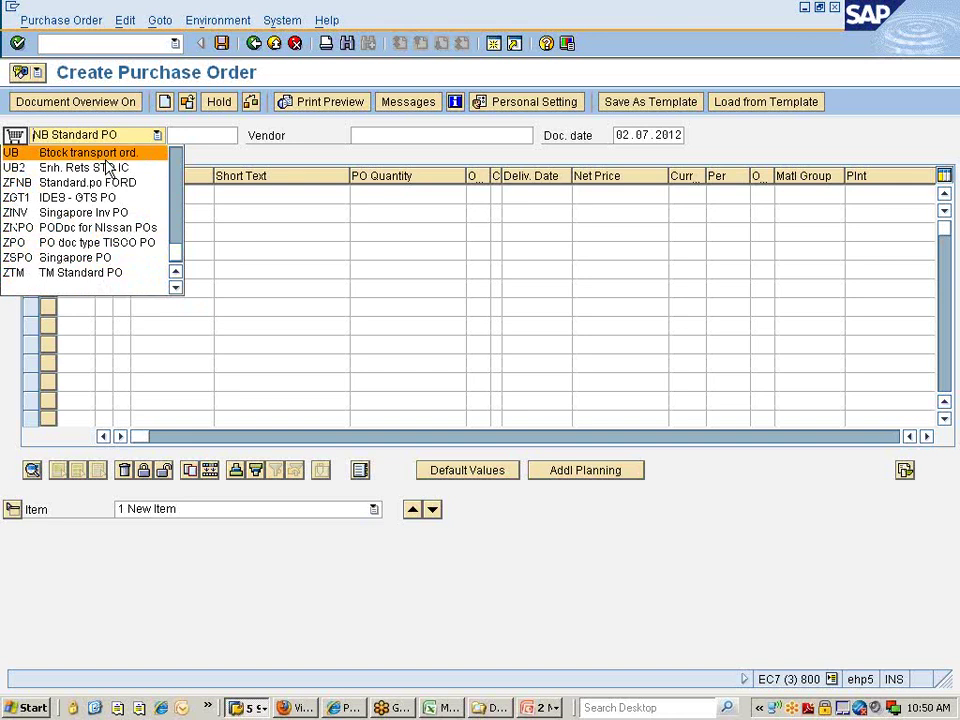
mouse_move(180, 259)
mouse_down()
mouse_move(178, 163)
mouse_move(178, 266)
mouse_up()
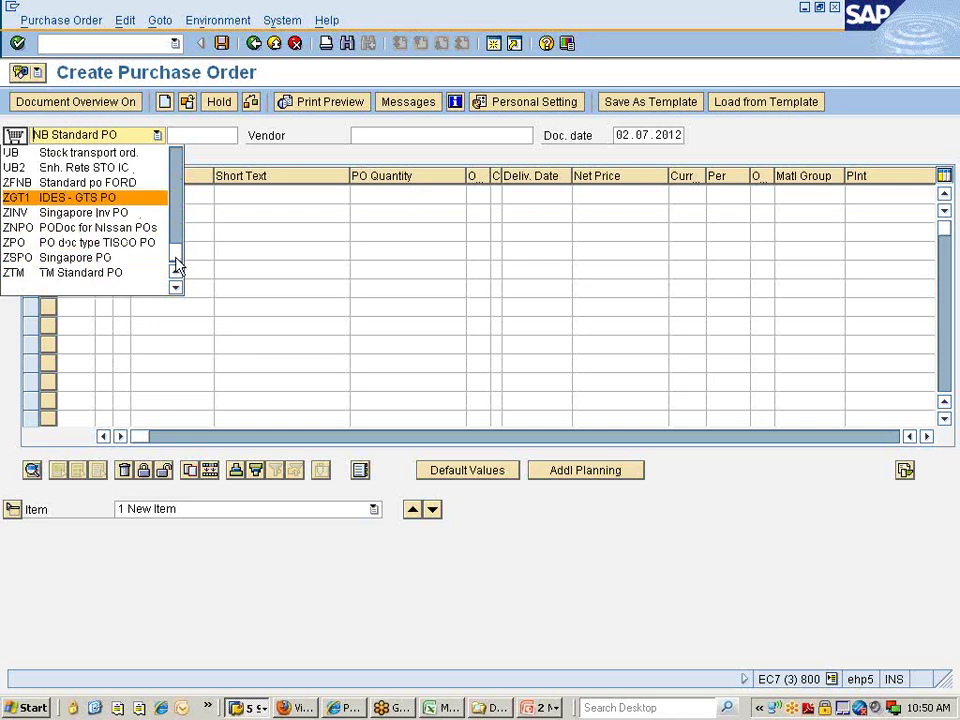
click(95, 227)
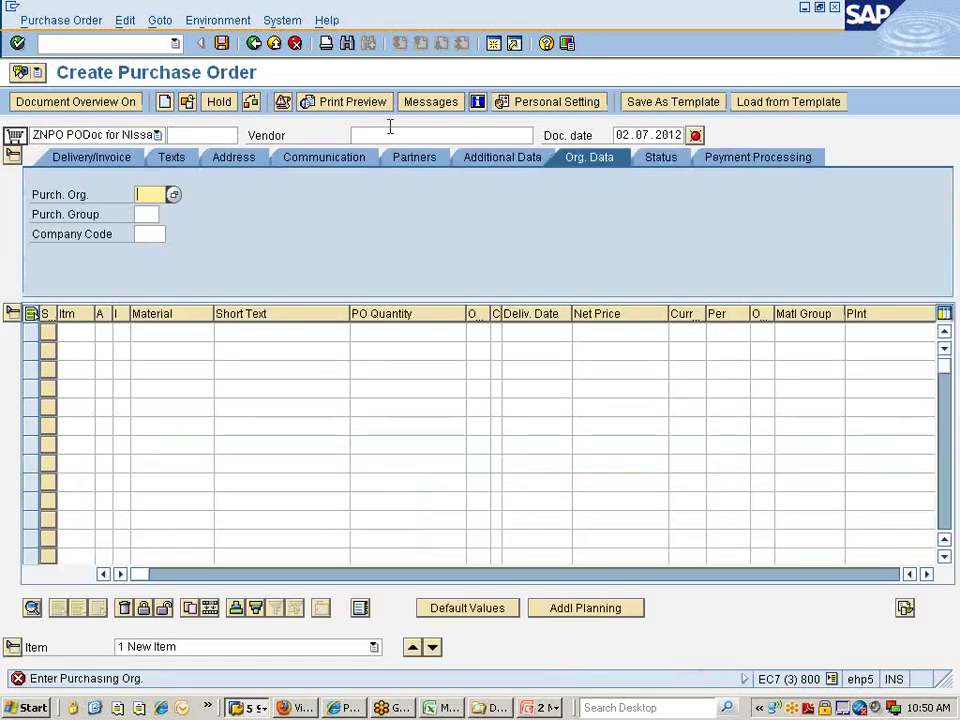
Search the vendors of purchasing organization 777c and choose Radhika Grp as the order's vendor.
click(387, 135)
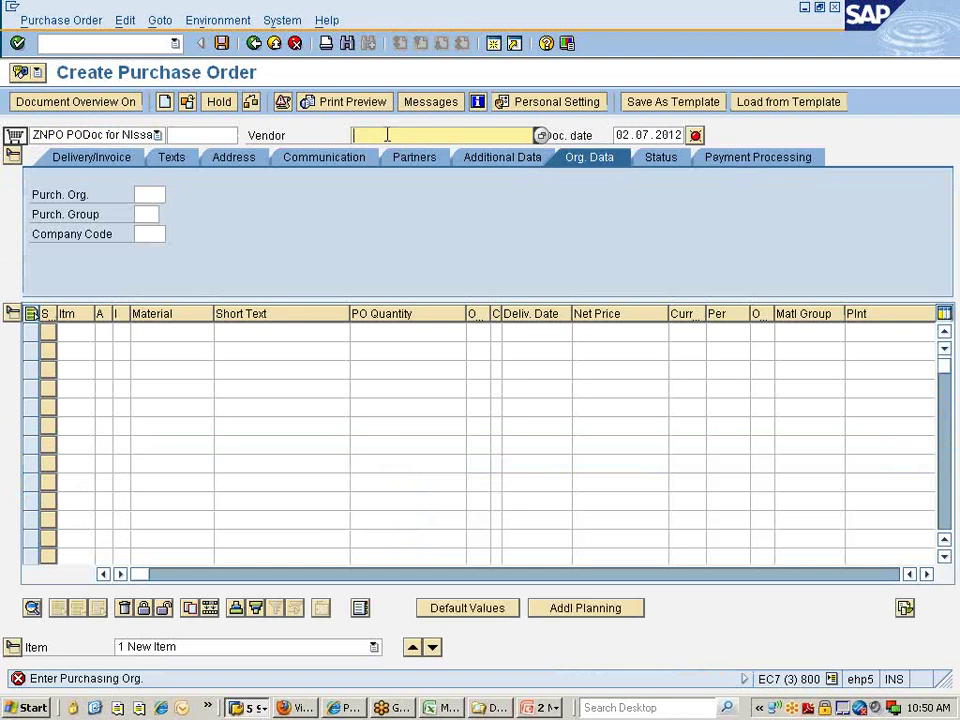
click(387, 135)
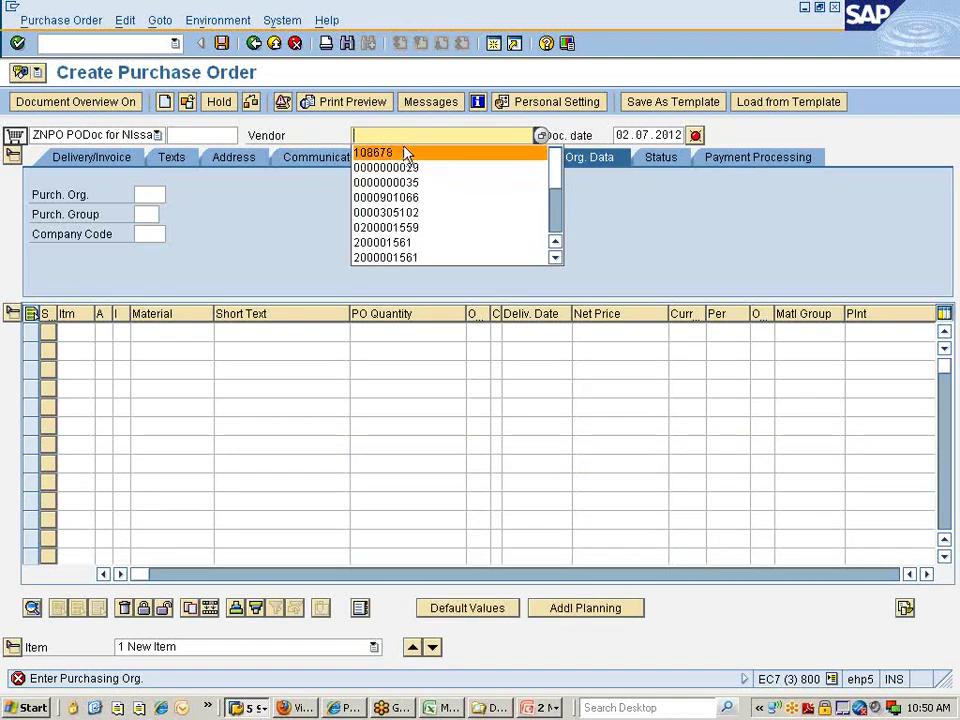
click(403, 137)
key(F4)
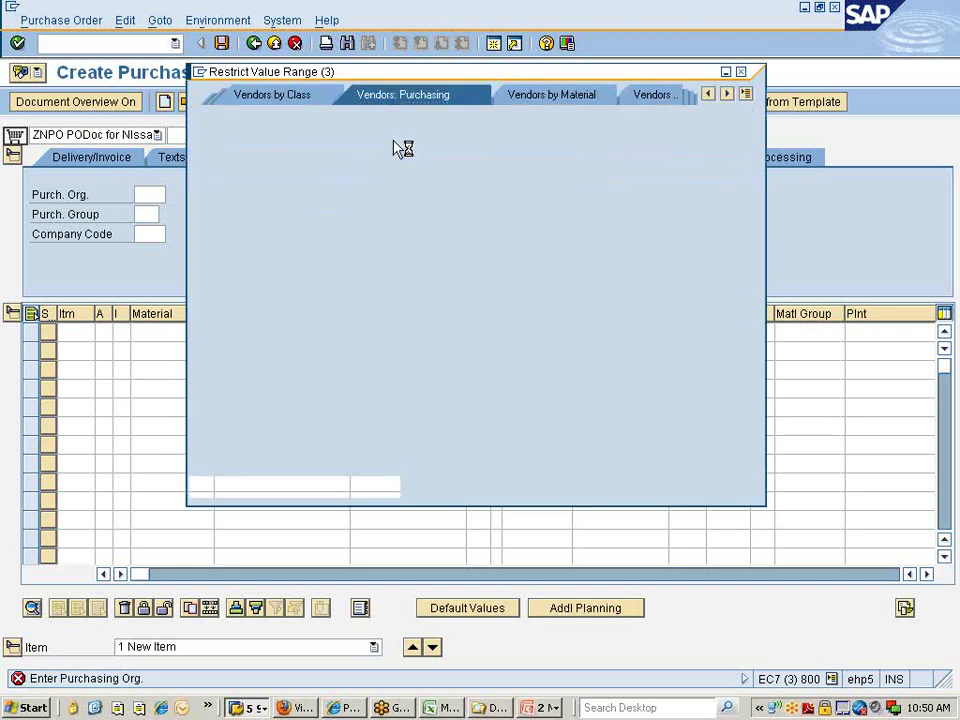
click(357, 260)
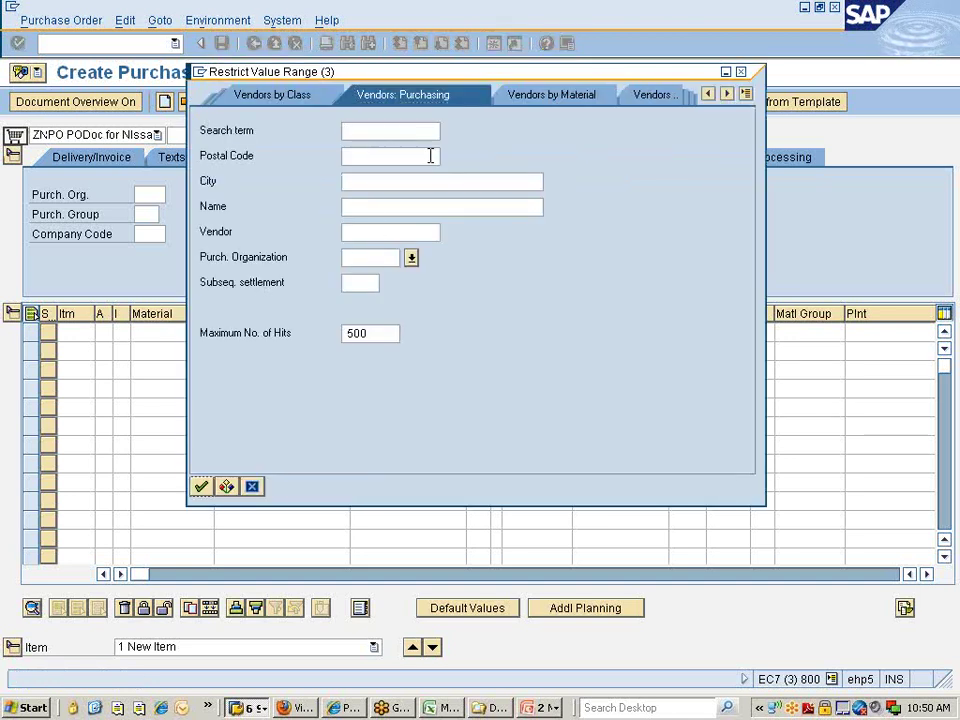
text(777)
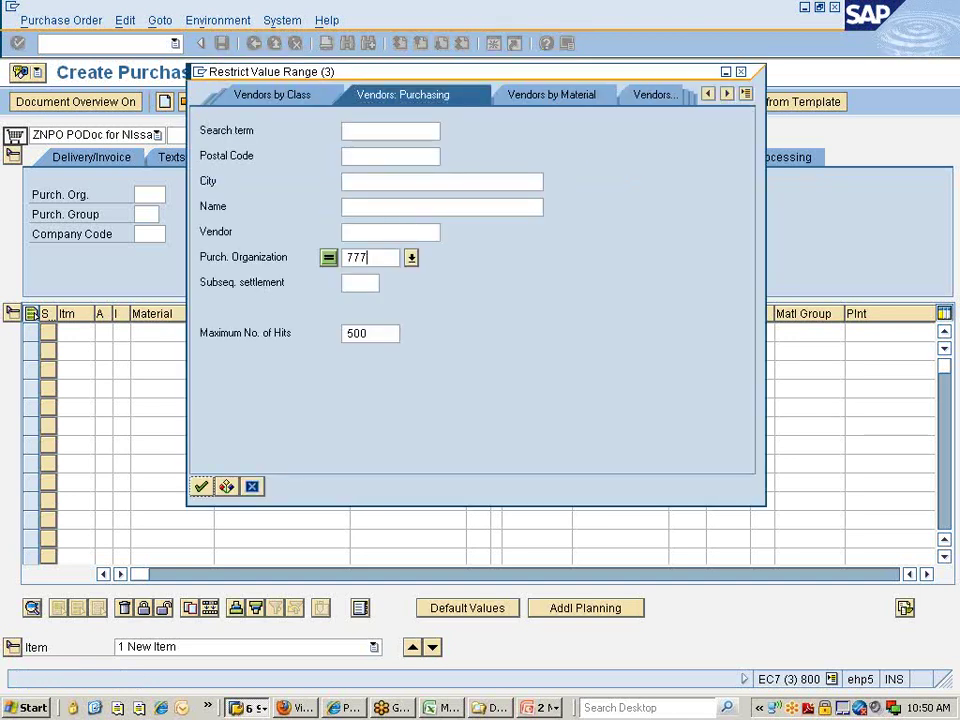
text(c)
key(Return)
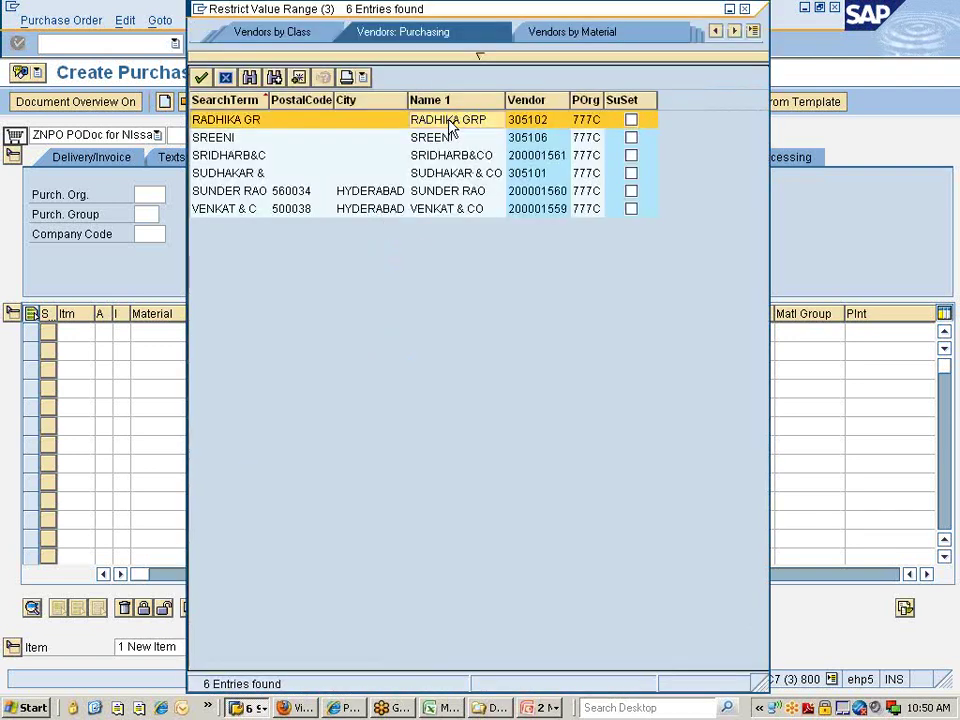
double_click(451, 121)
Set the order's purchasing organization to 777c, purchasing group to NIS and company code to 7777.
click(150, 194)
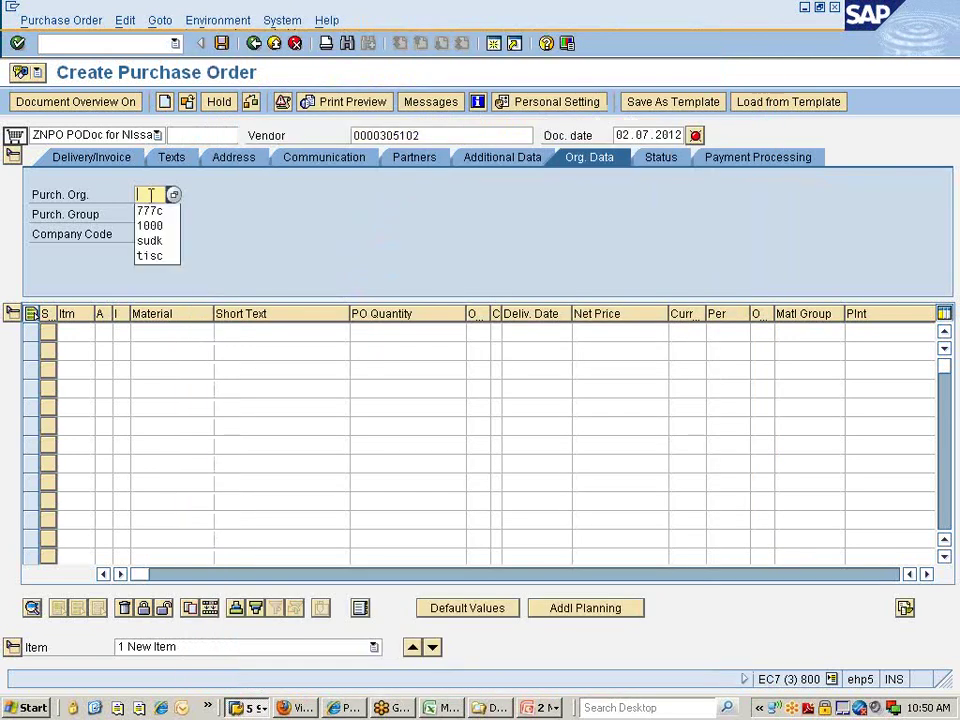
click(148, 222)
key(BackSpace)
key(BackSpace)
key(BackSpace)
click(150, 207)
click(148, 214)
click(148, 229)
click(150, 247)
Copy material number 10000354 from the Display Material session into the first item of the purchase order.
click(169, 332)
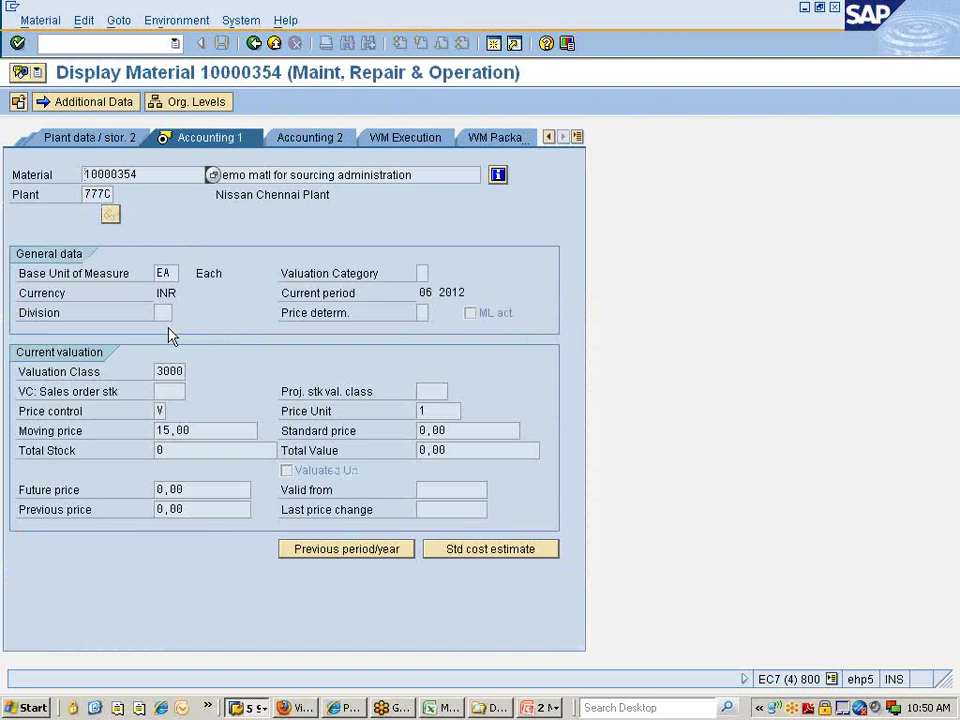
drag(138, 174, 70, 172)
key(ctrl+c)
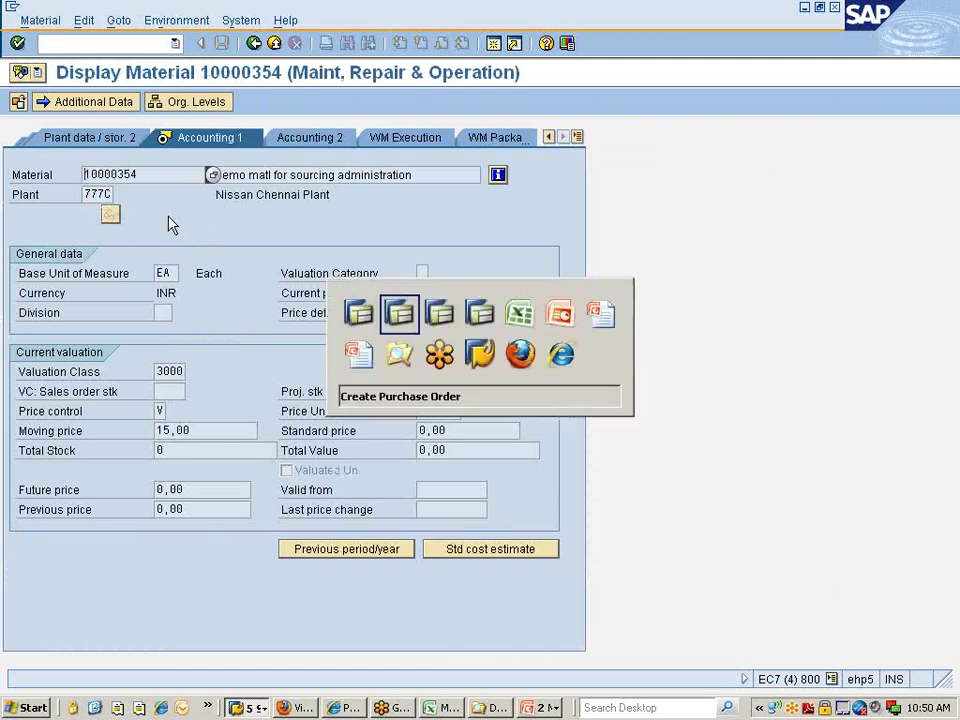
key(alt+Tab)
key(ctrl+v)
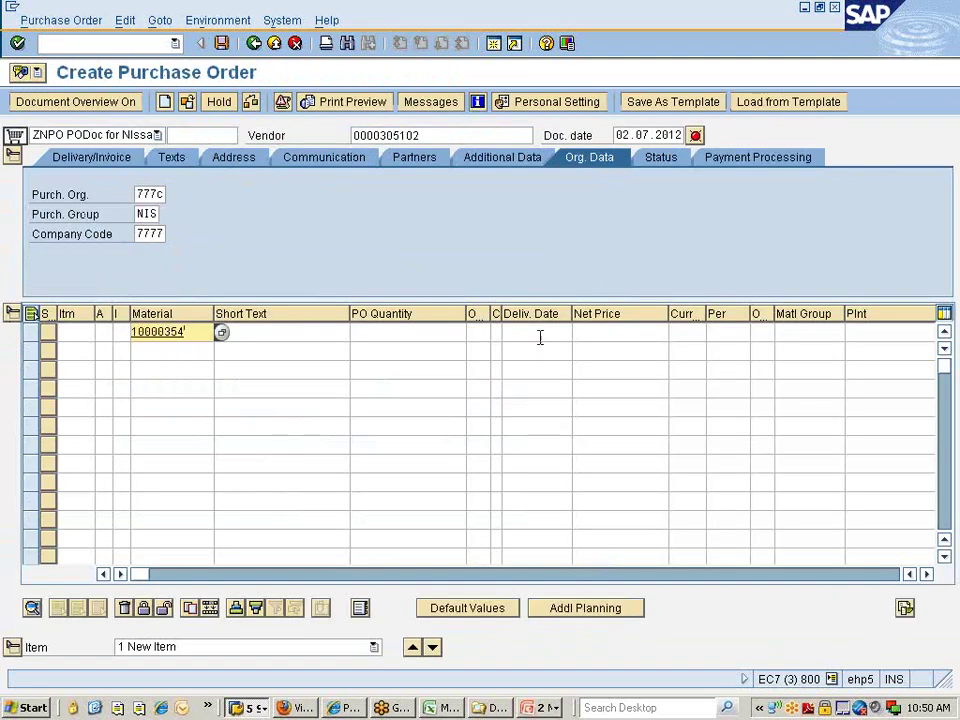
Set the first item's plant to 777c and its order quantity to 10, accepting the material price warning.
click(863, 334)
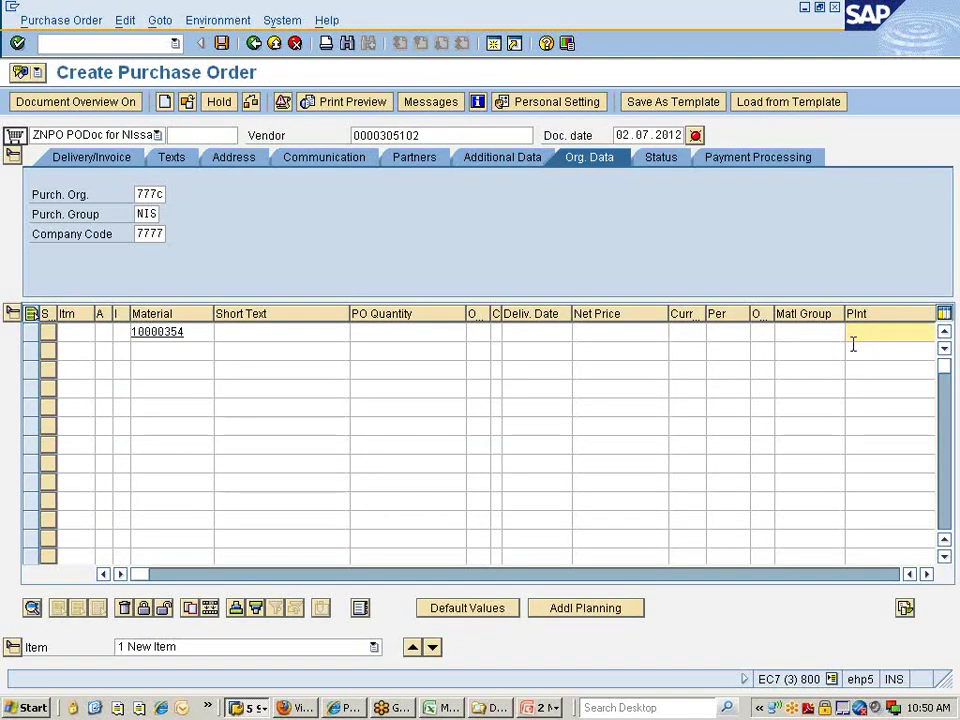
text(777c)
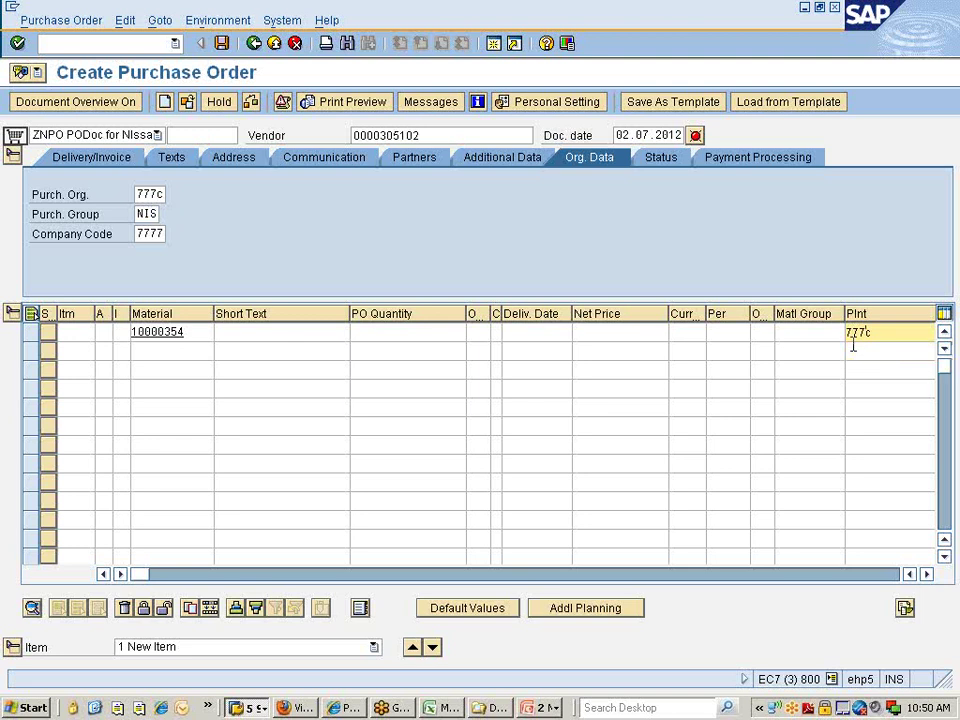
click(410, 331)
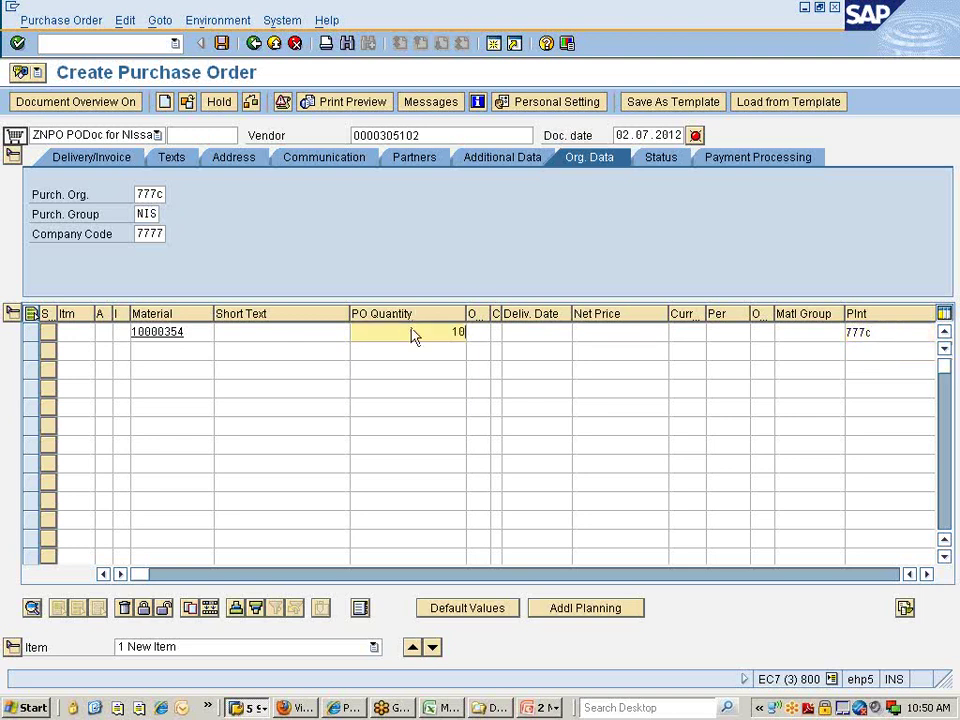
text(10)
key(Return)
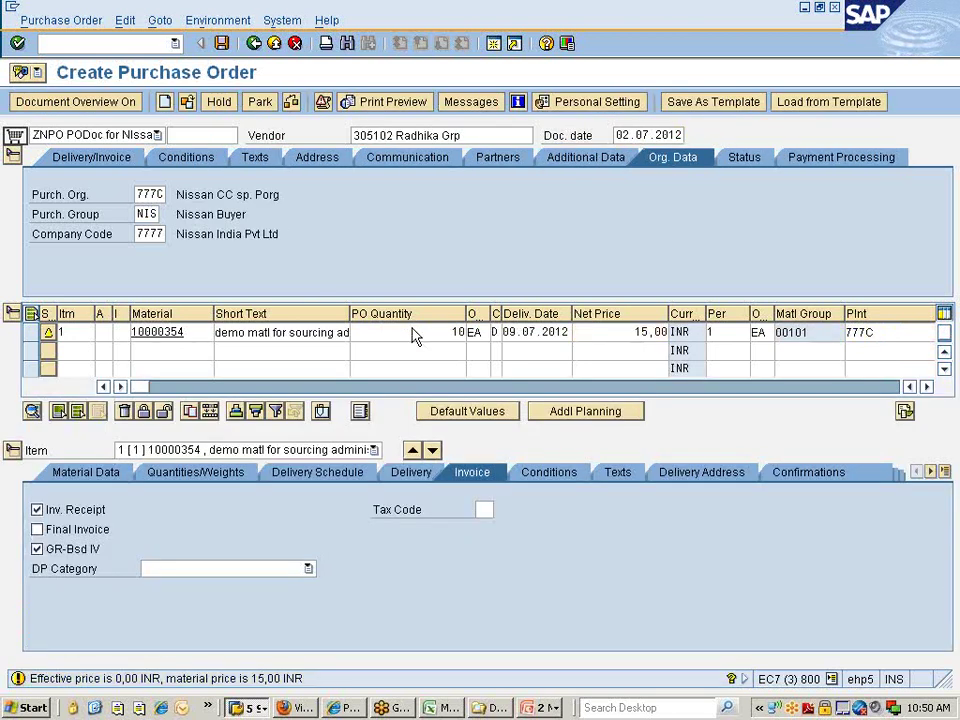
key(Return)
key(Return)
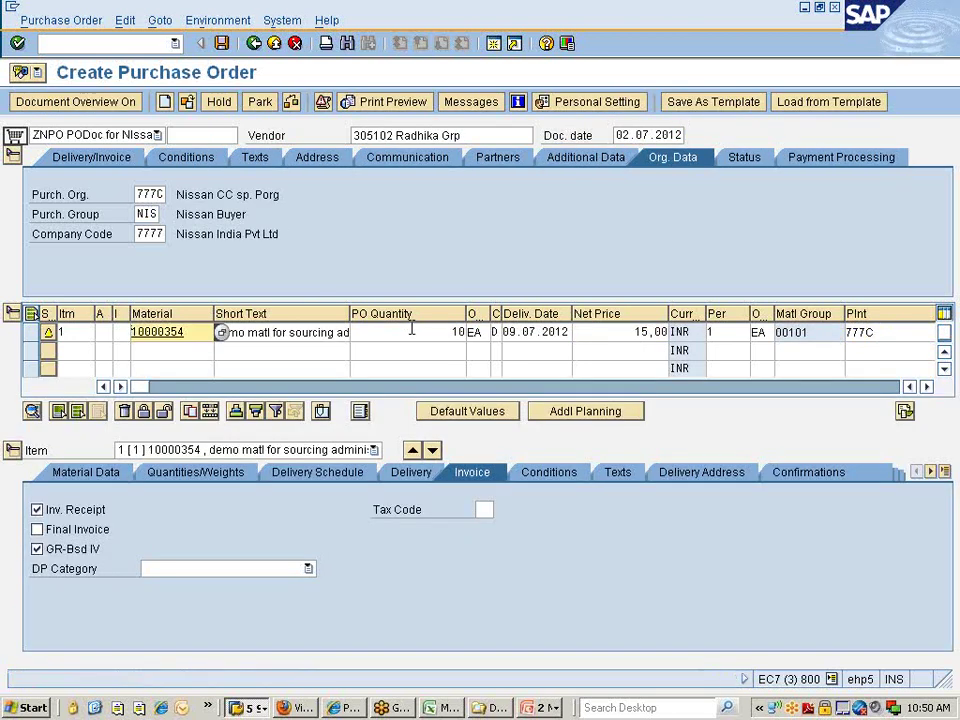
Change the net price of the 10000354 item and save the purchase order.
click(641, 331)
key(Delete)
key(Delete)
key(Delete)
key(Delete)
key(Delete)
key(Delete)
key(Delete)
key(Delete)
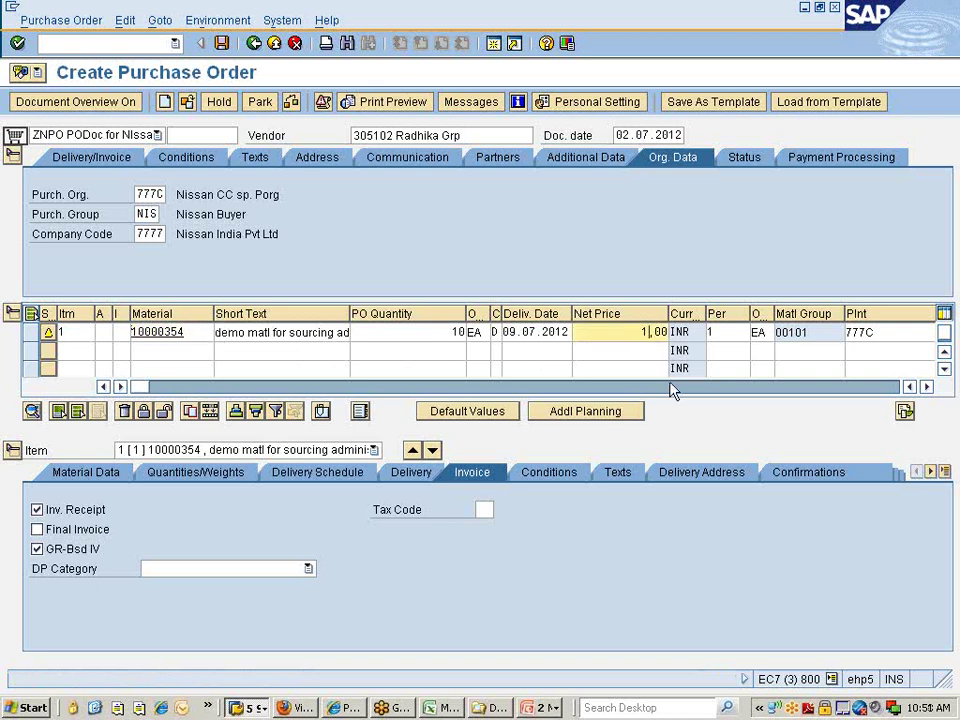
text(7,00)
key(Delete)
text(8)
key(Return)
click(221, 44)
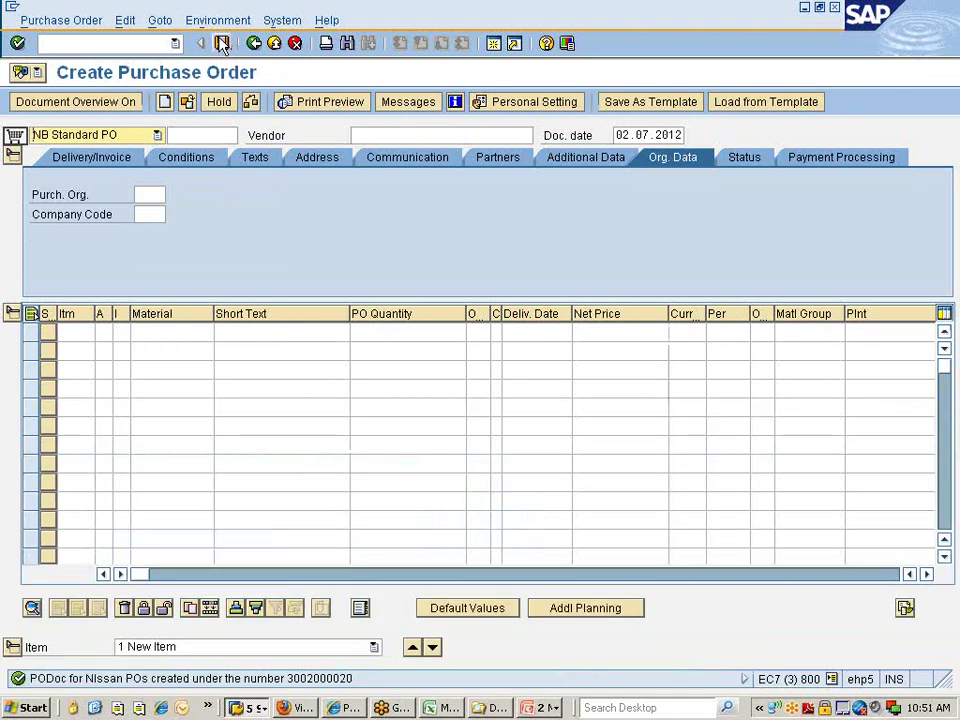
Try to open the newly saved purchase order through the other document selection.
click(188, 104)
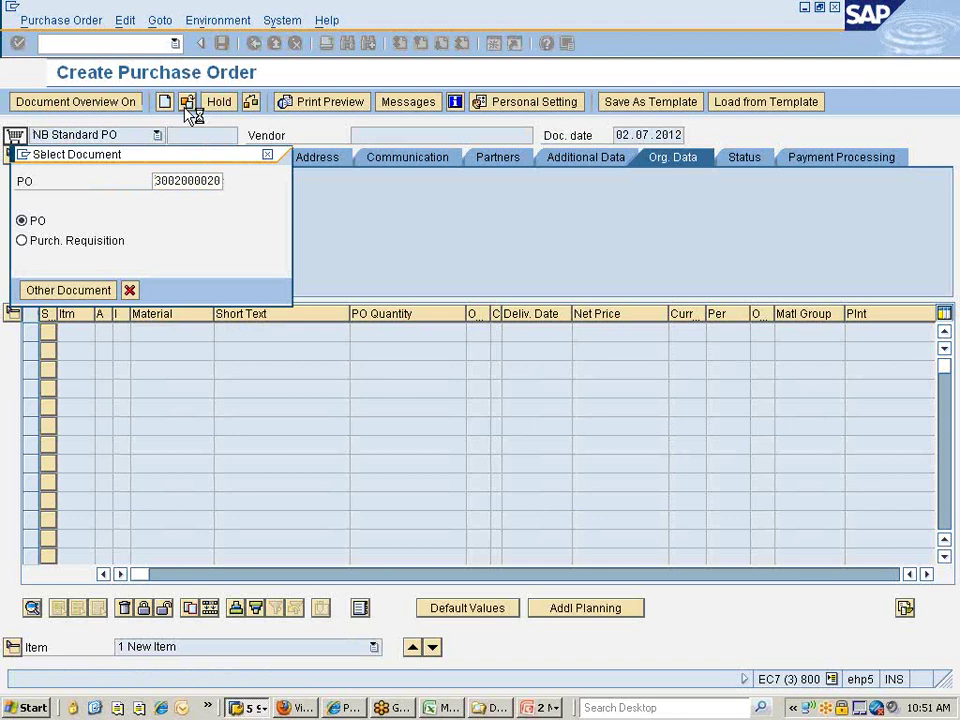
key(Return)
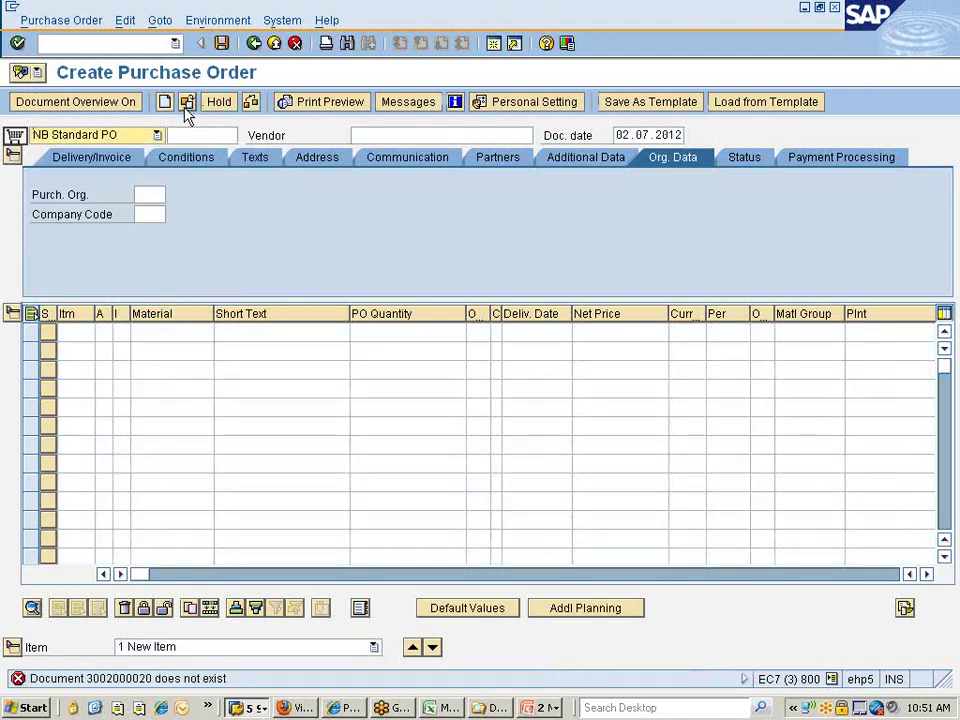
Open the newly saved purchase order and compare its net price with the moving price of material 10000354.
click(187, 106)
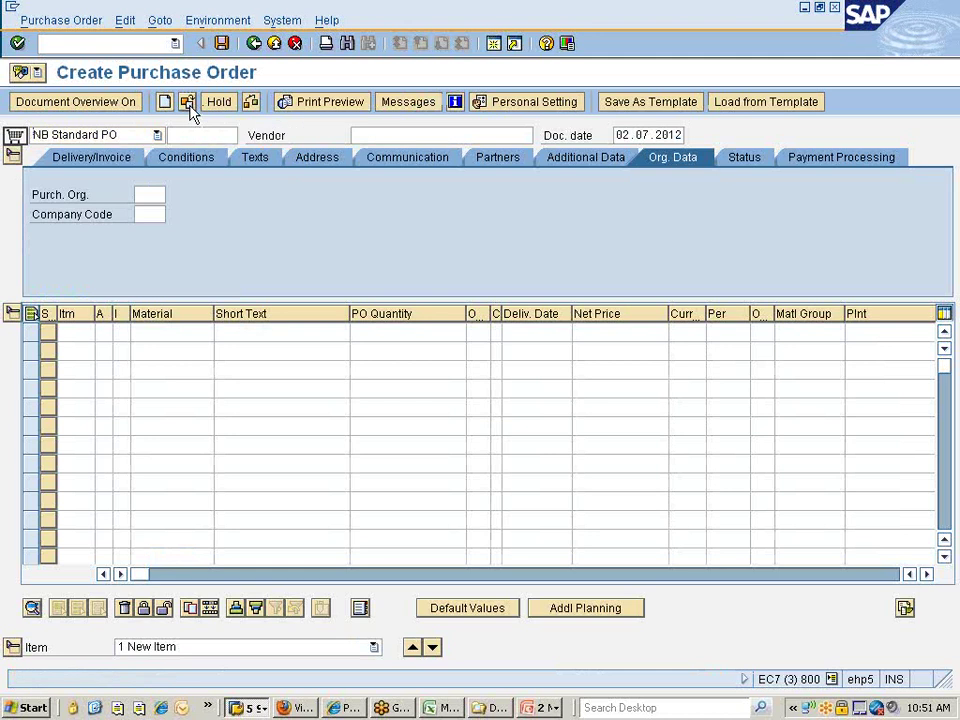
key(Return)
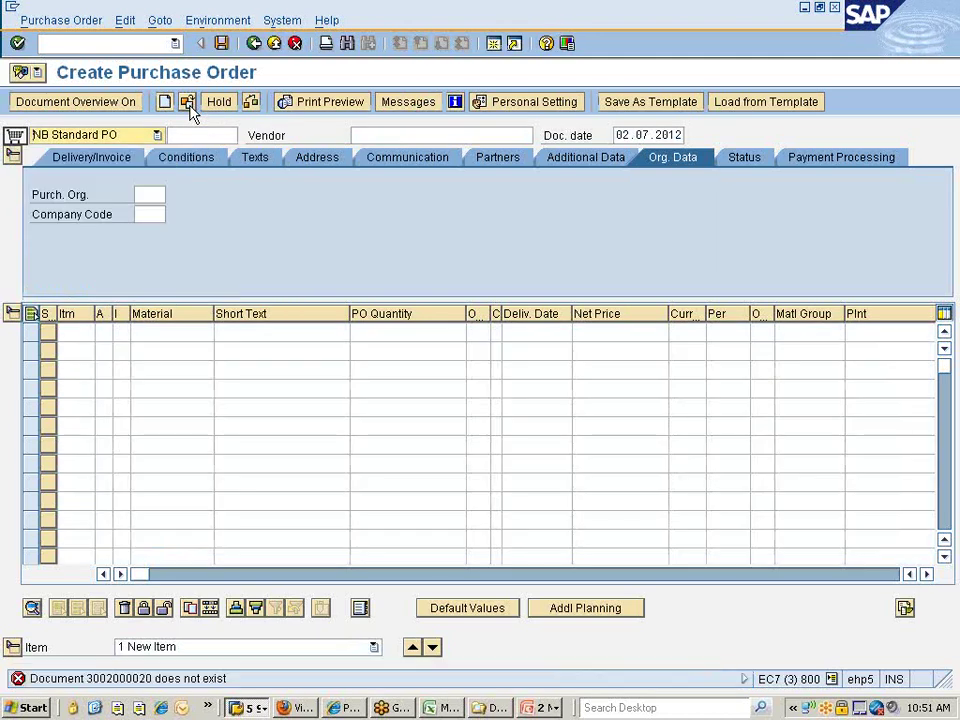
click(189, 106)
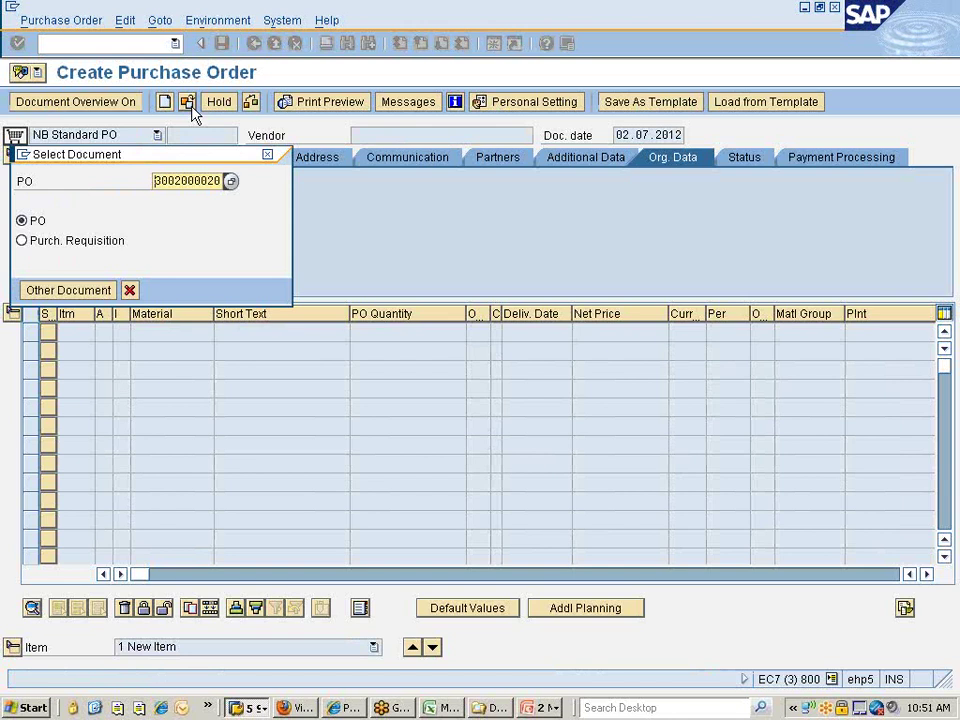
key(Return)
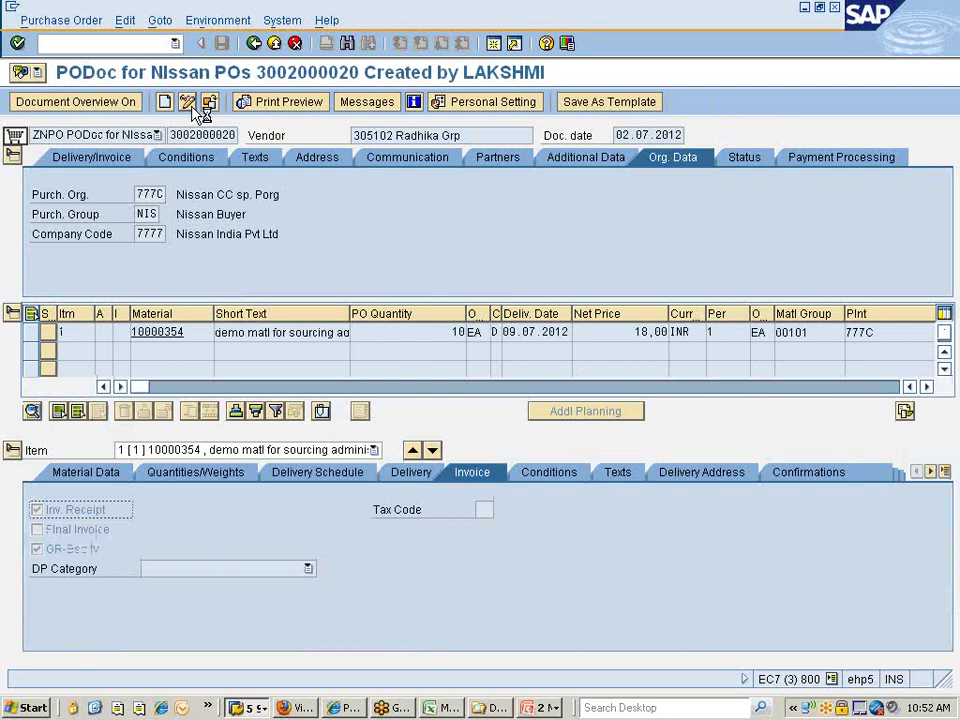
key(alt+Tab)
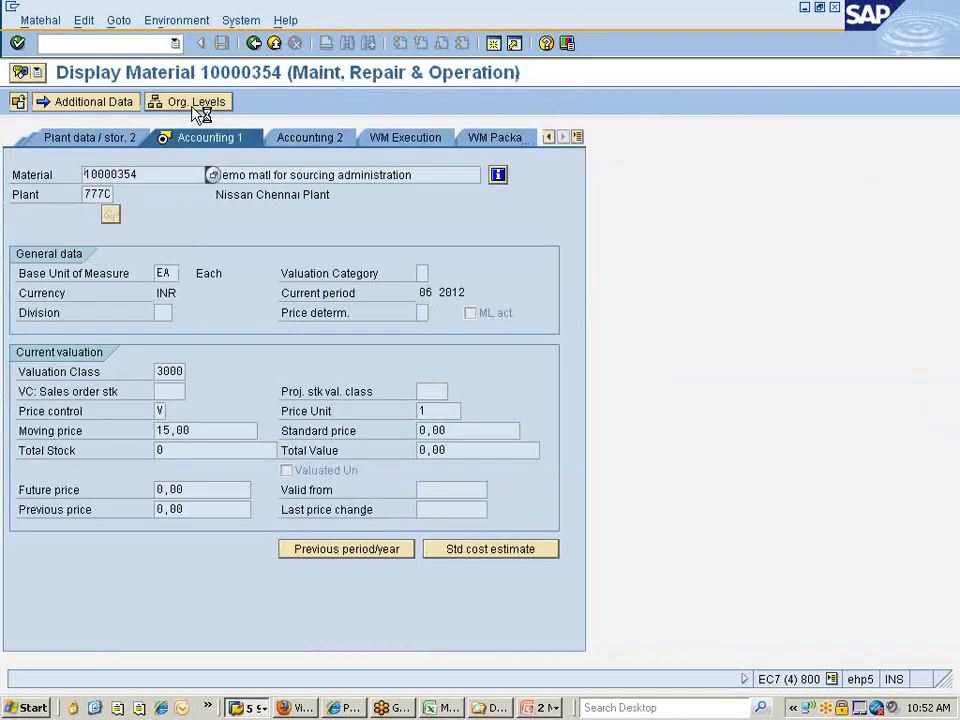
key(alt+Tab)
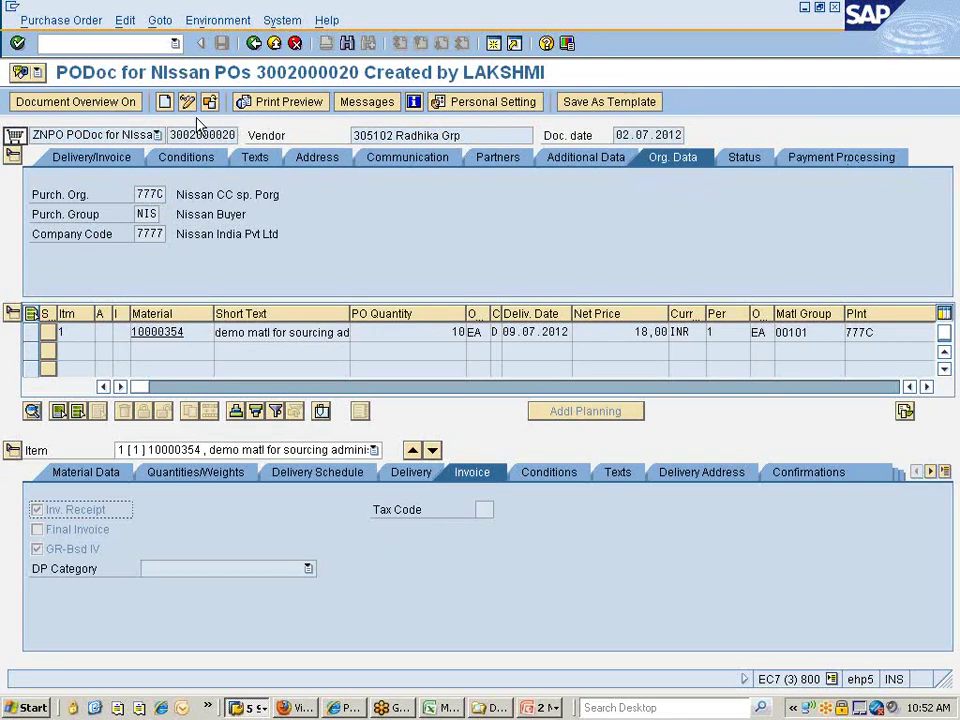
Copy the purchase order number into the Goods Receipt session with R01 Purchase Order as the reference, and load its item.
double_click(171, 133)
key(ctrl+c)
click(248, 708)
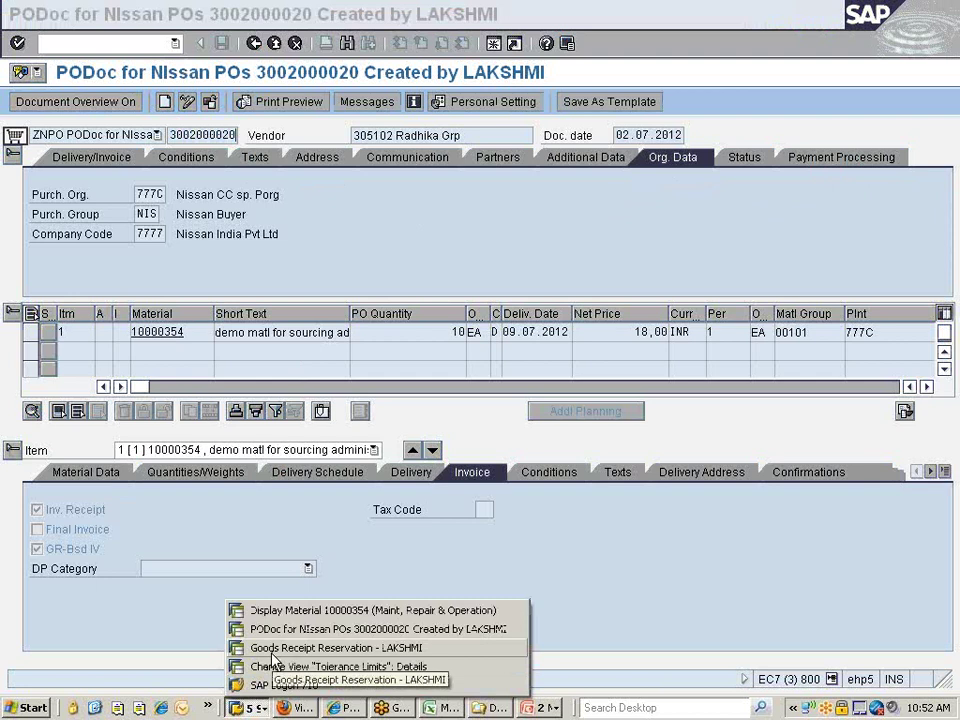
click(273, 648)
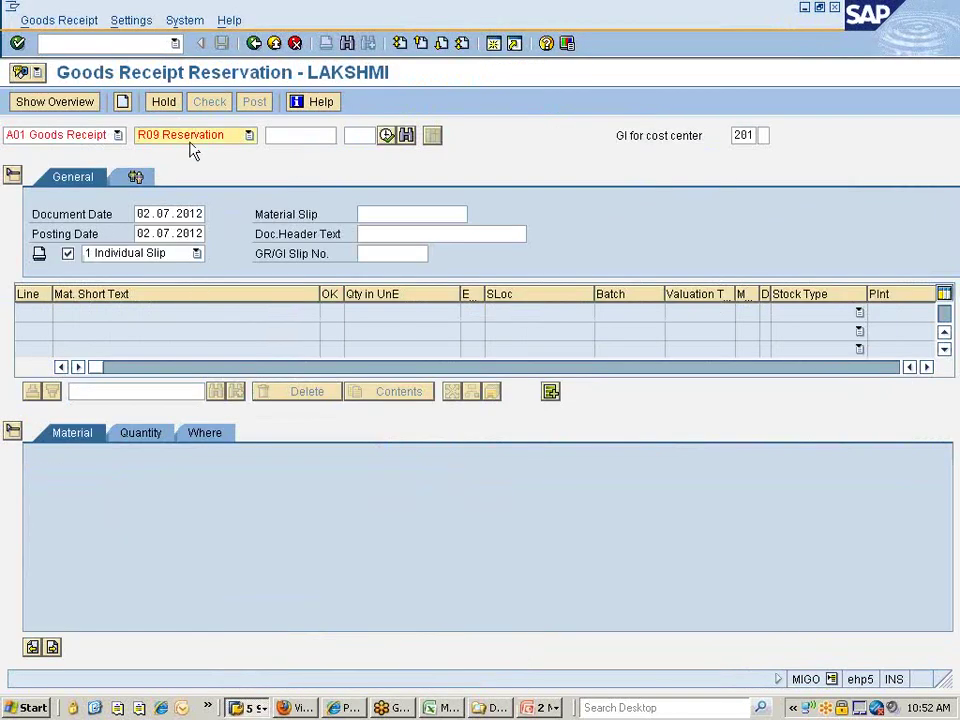
click(105, 135)
click(168, 141)
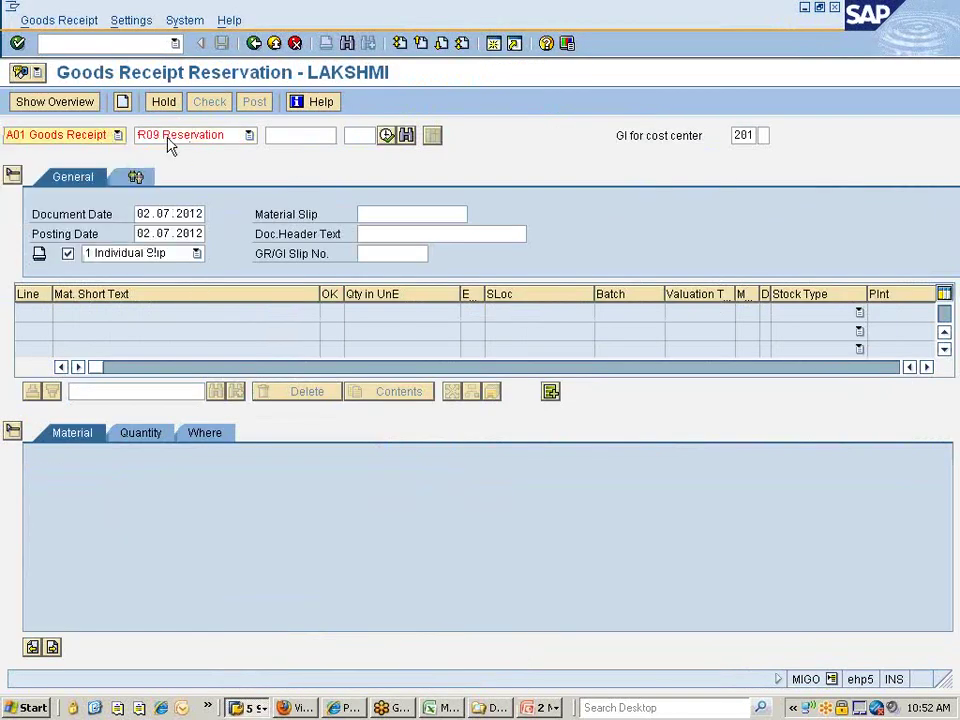
click(214, 140)
click(182, 150)
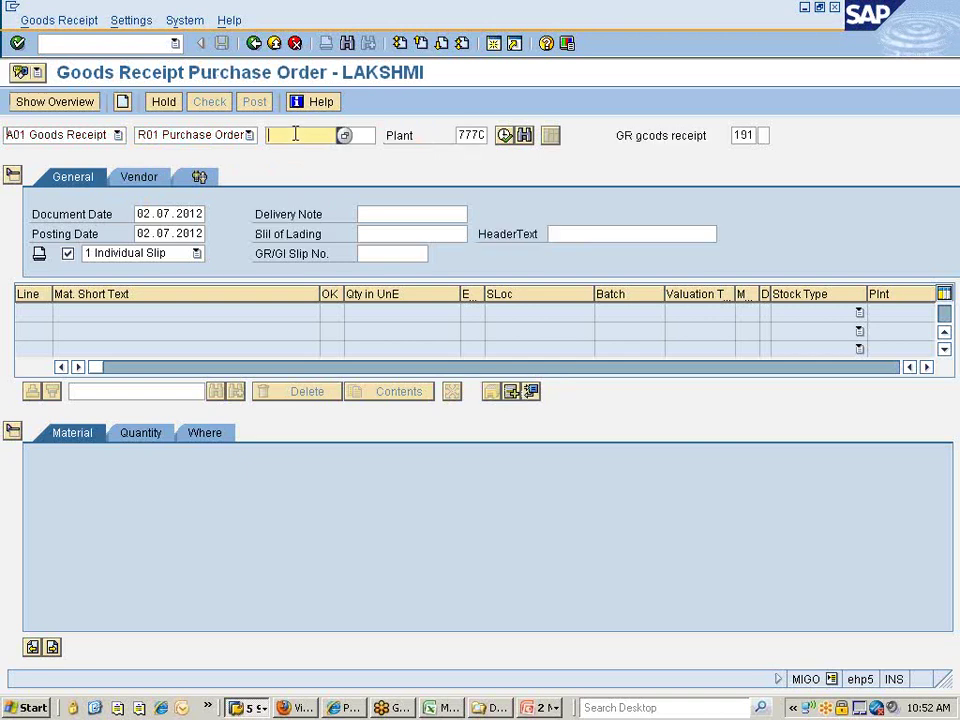
key(ctrl+v)
key(Return)
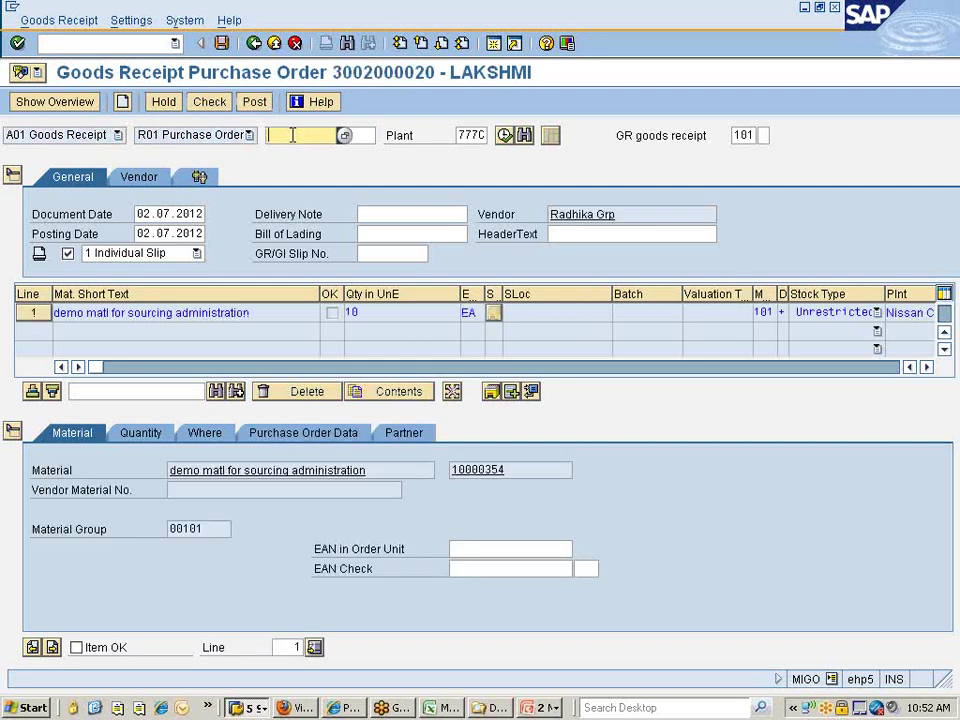
Mark the receipt item as OK, set its quantity in unit of entry to 6 and check the goods receipt.
click(77, 647)
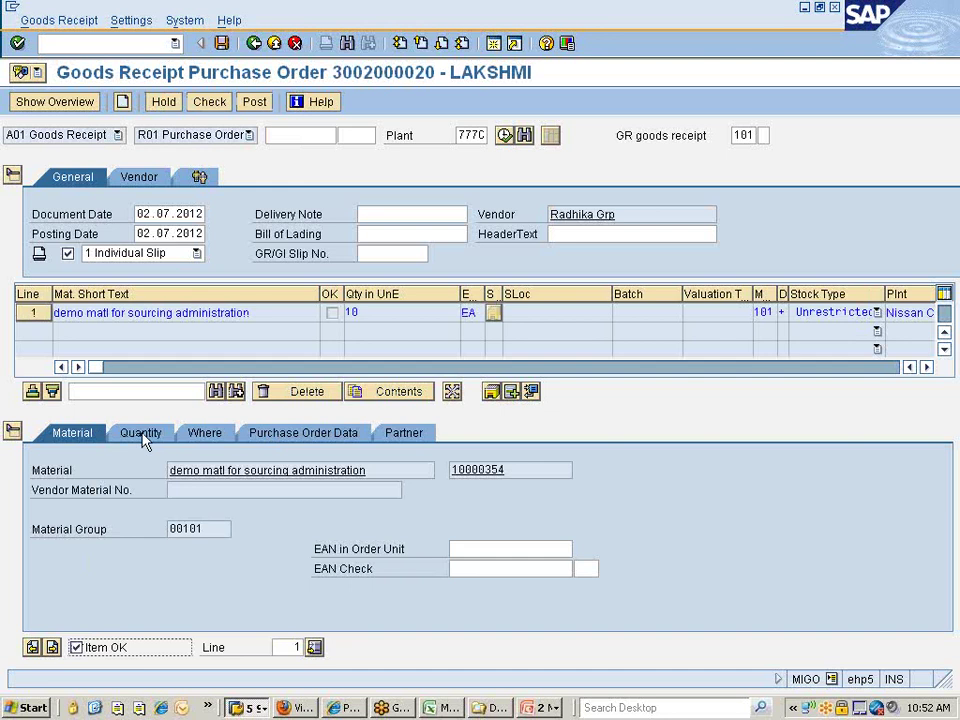
click(130, 432)
click(205, 468)
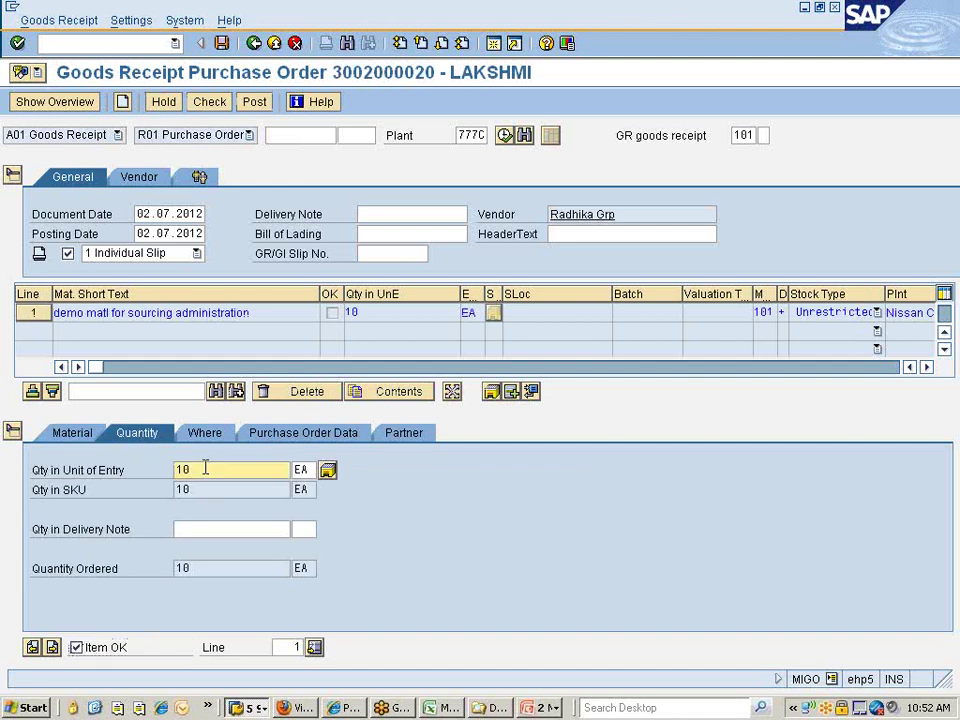
key(BackSpace)
key(BackSpace)
text(6)
key(Return)
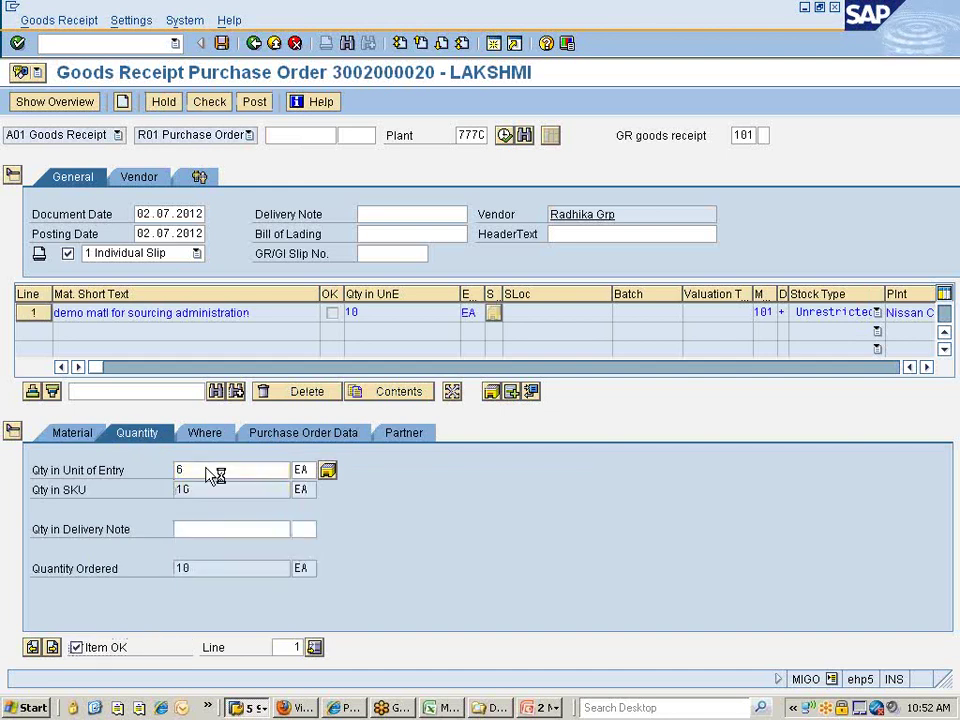
click(209, 104)
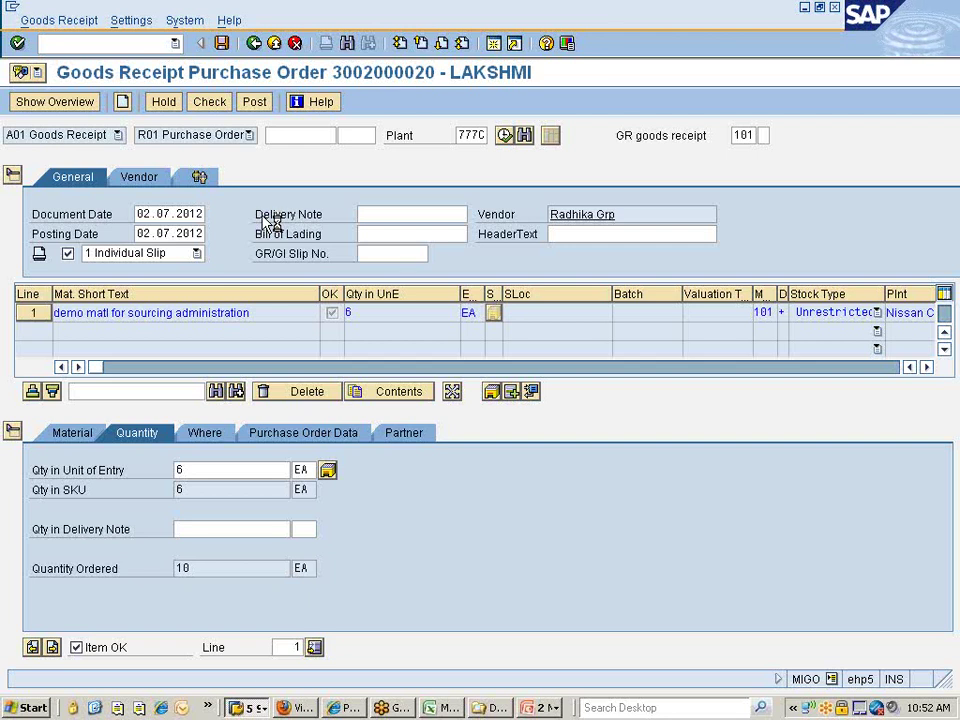
Leave the tolerance limits view and read the Set Tolerance Limits documentation on keys B1, B2 and VP.
click(250, 707)
click(260, 666)
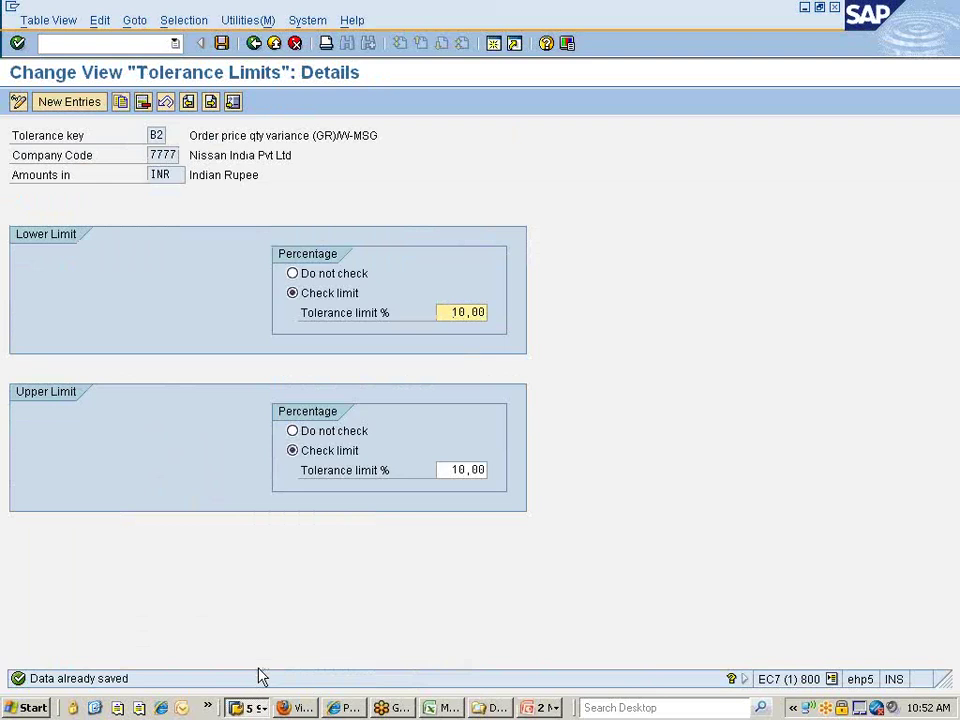
click(254, 43)
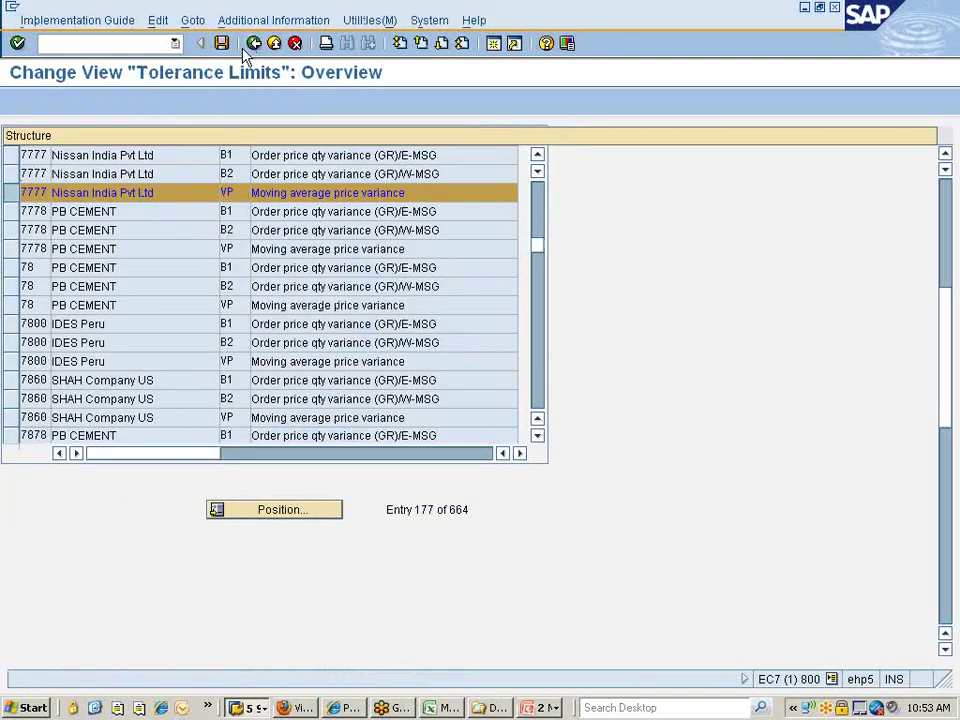
click(254, 43)
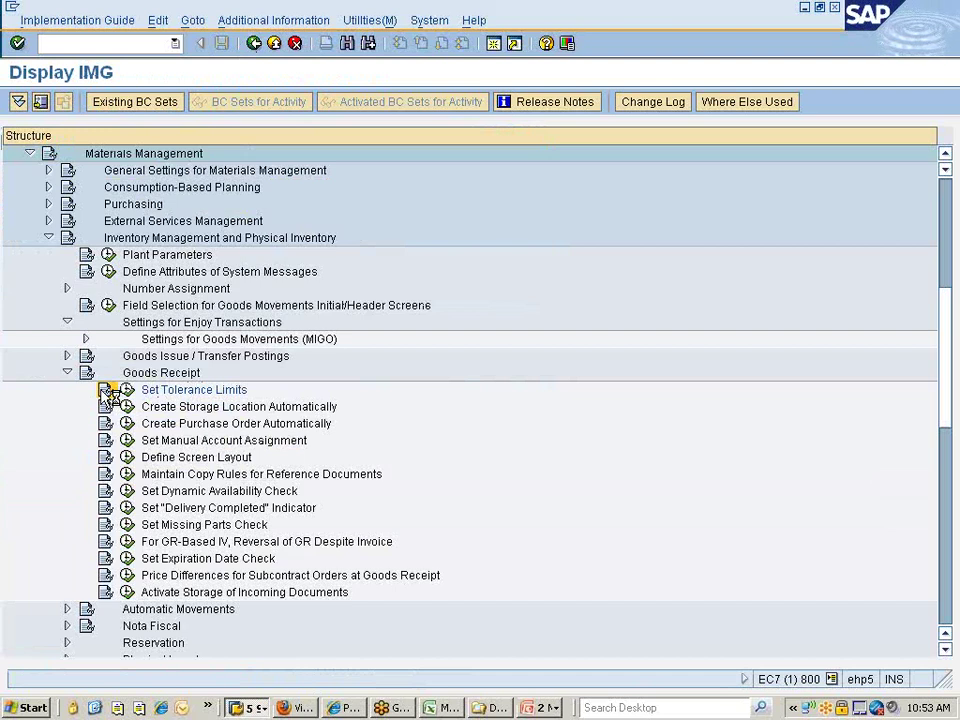
click(105, 390)
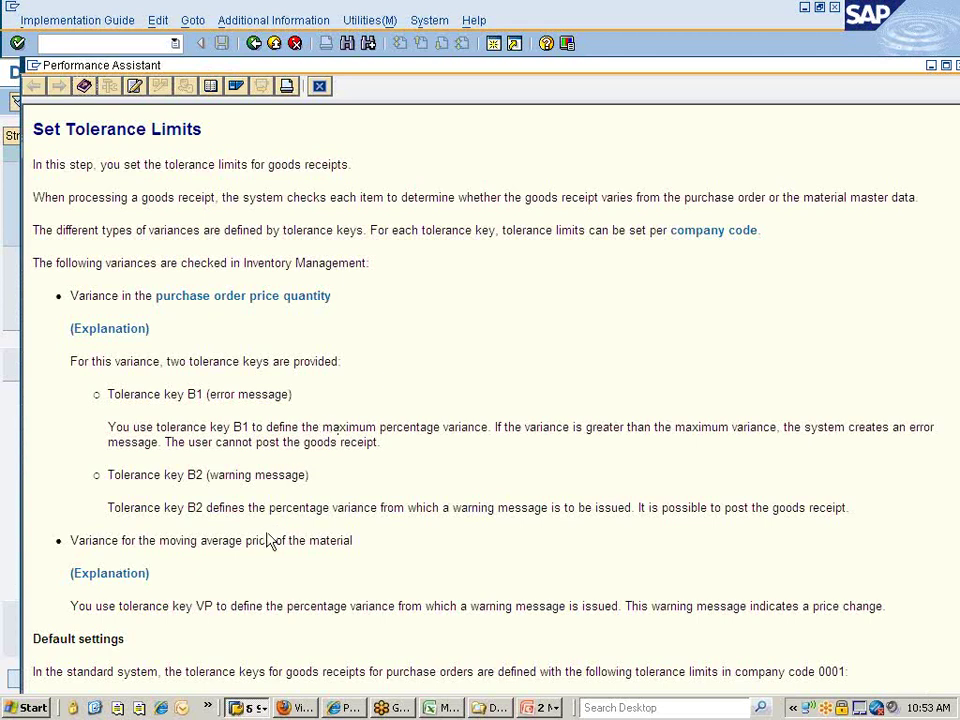
scroll(270, 533, down, 1)
scroll(272, 536, down, 3)
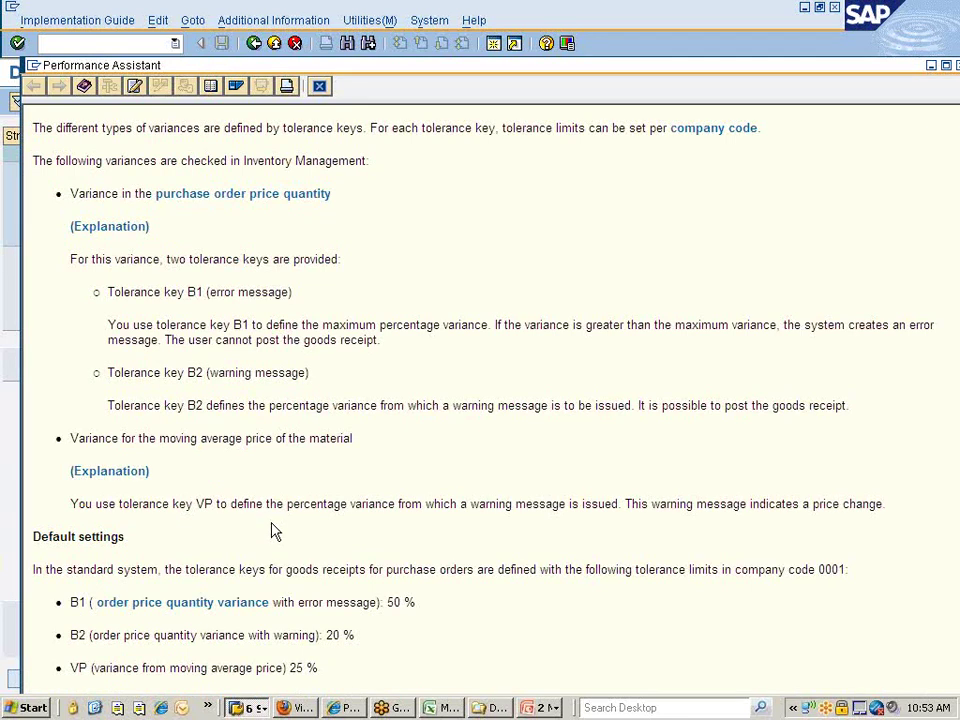
scroll(273, 525, up, 4)
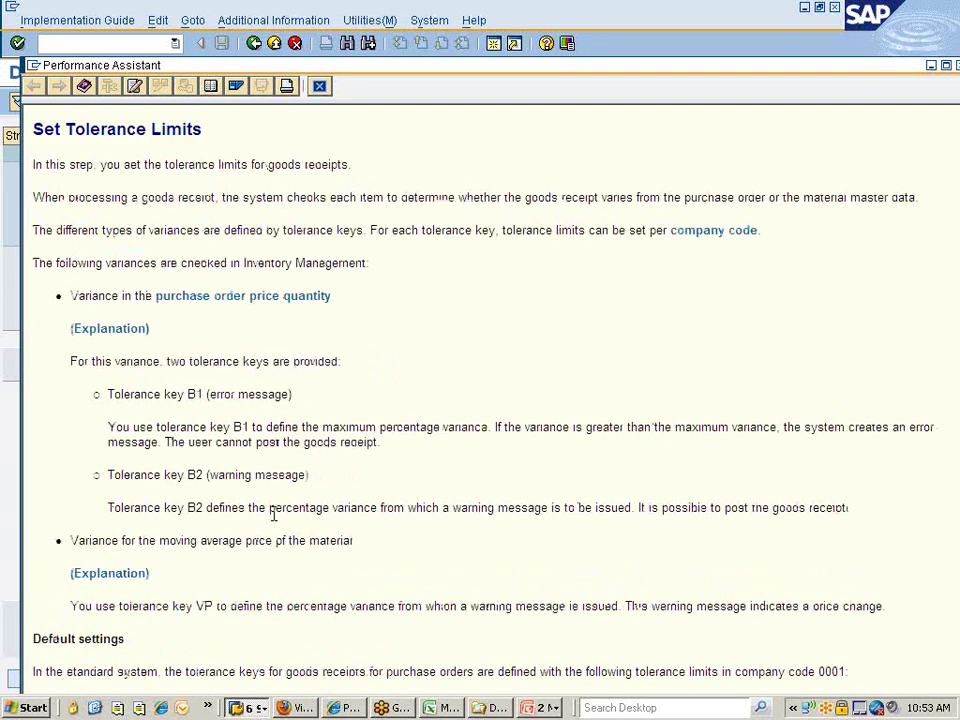
scroll(273, 514, down, 4)
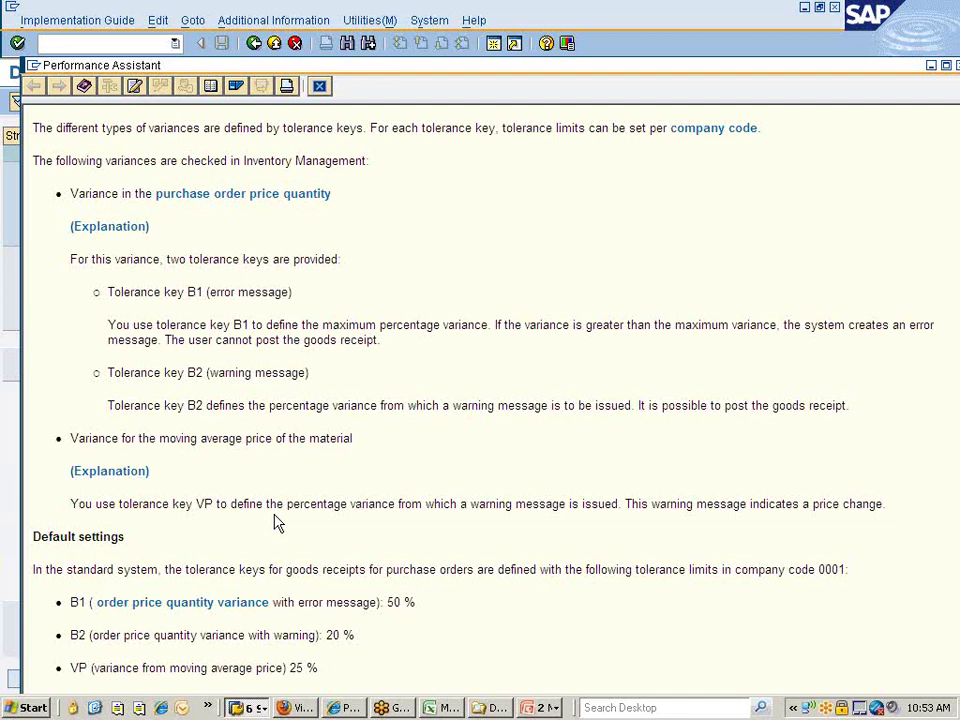
scroll(274, 514, up, 4)
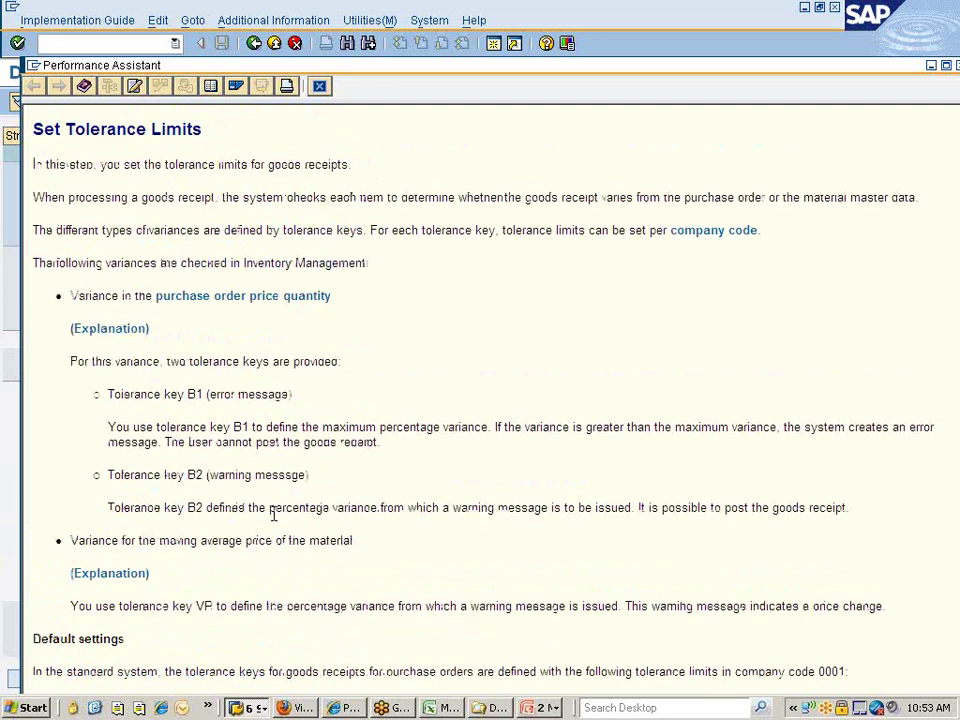
scroll(273, 514, down, 4)
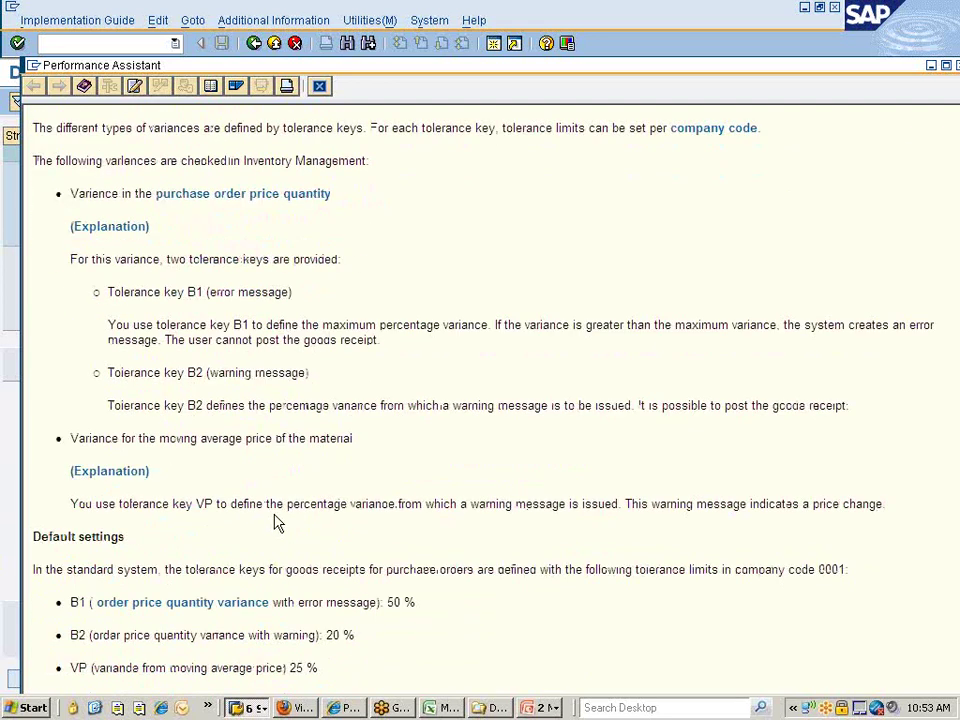
click(320, 86)
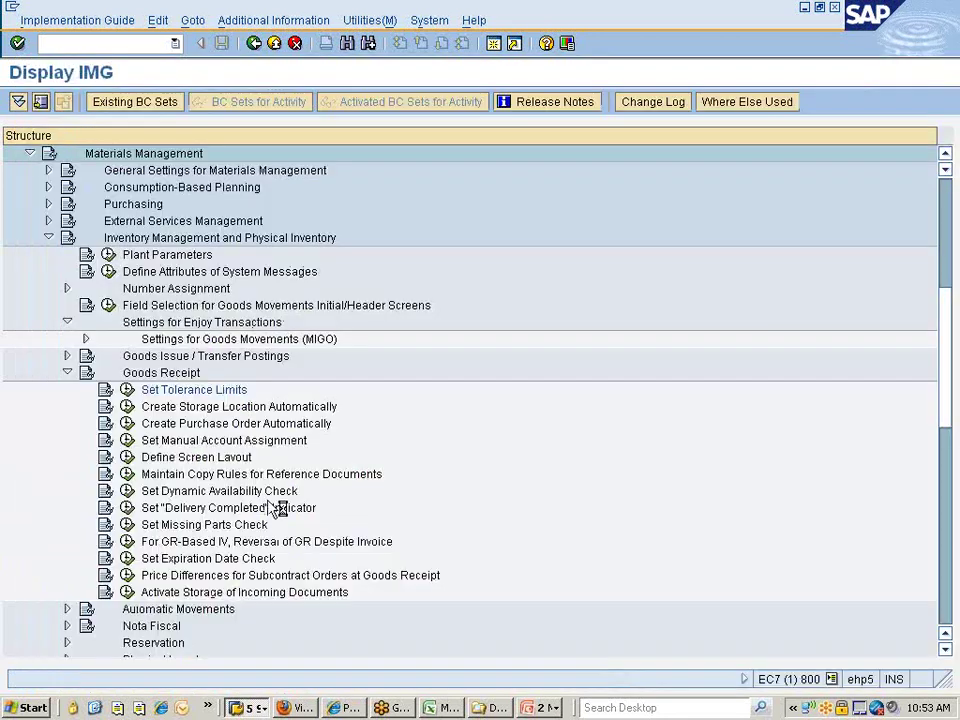
Back in the goods receipt, evaluate the shipping instruction as "Instruction complied with" and check the document again.
click(250, 708)
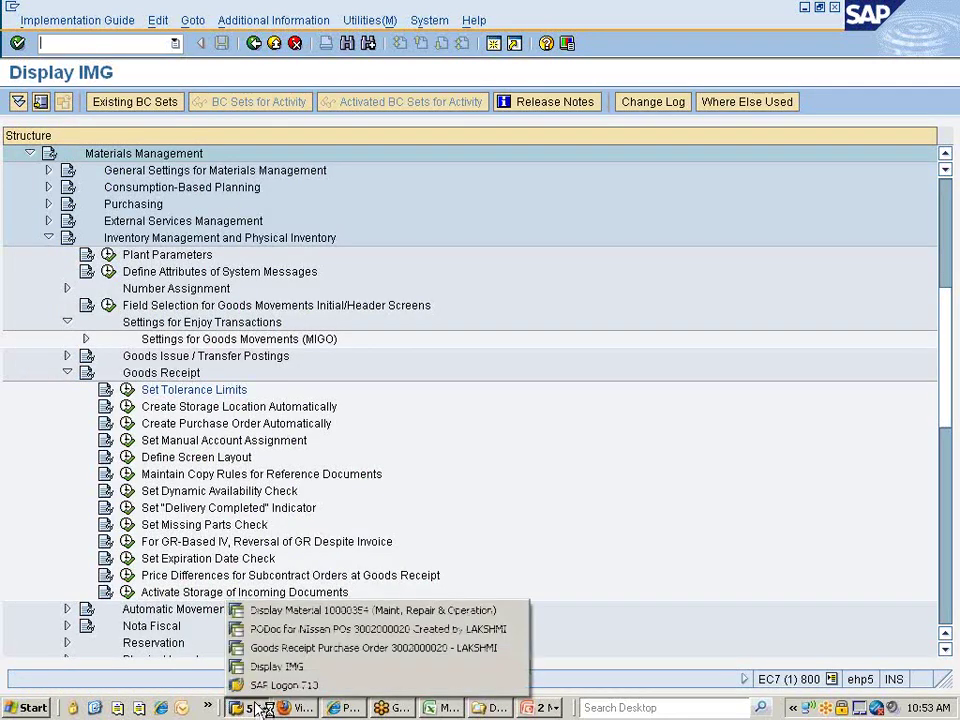
click(285, 647)
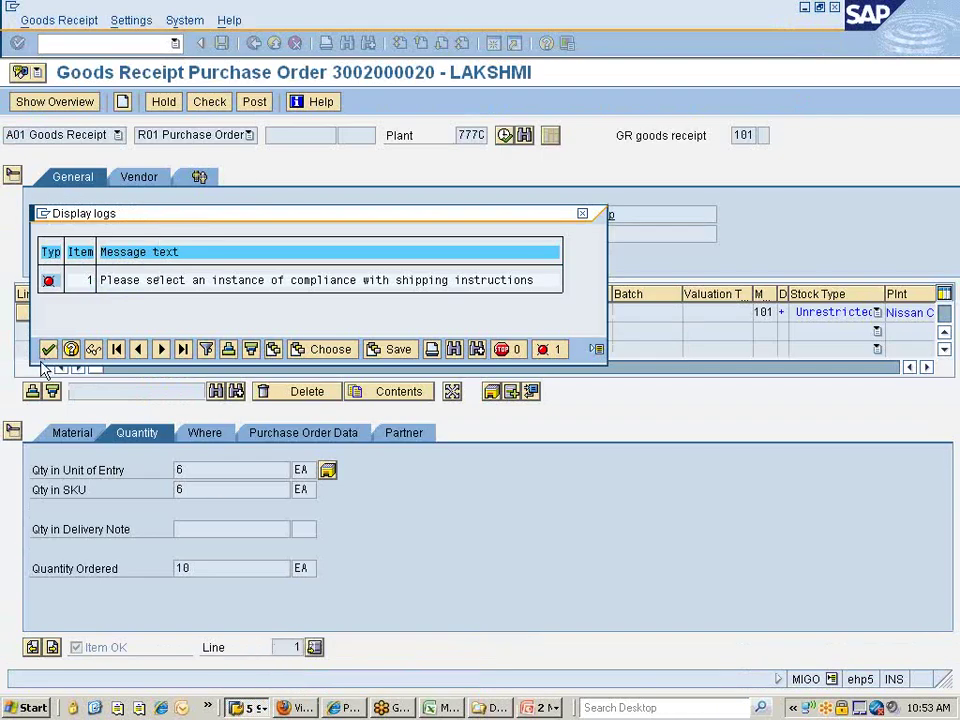
click(48, 349)
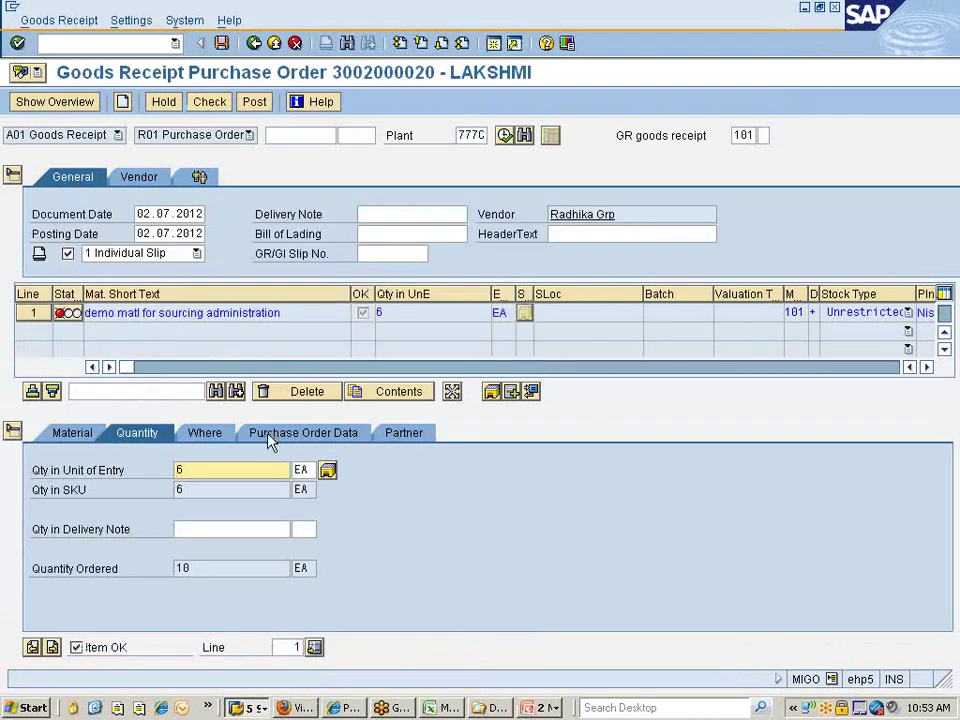
click(325, 433)
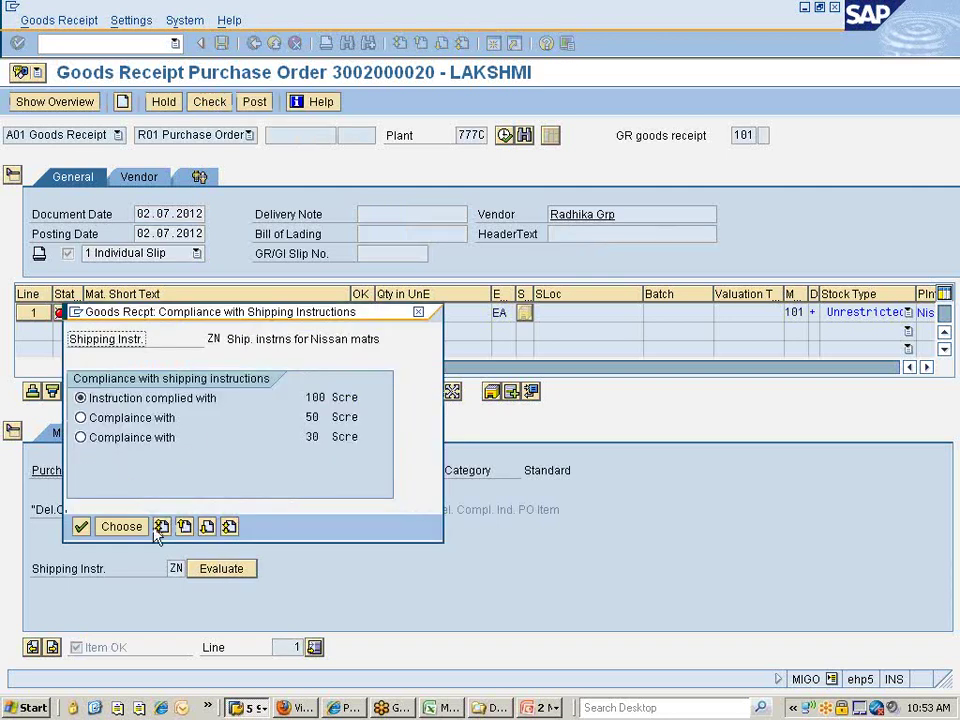
click(120, 526)
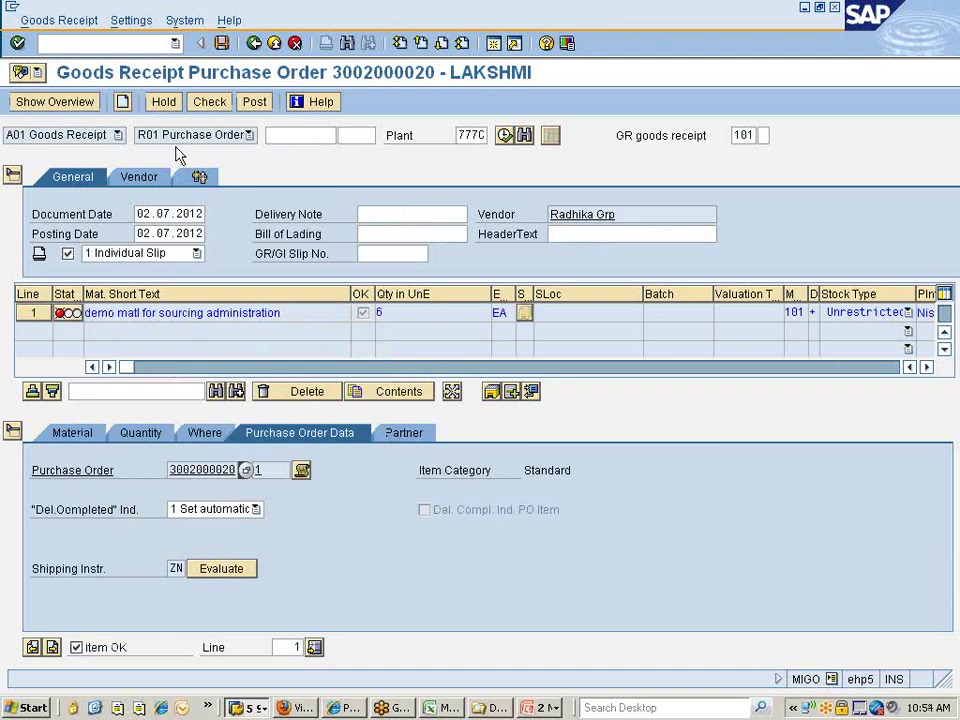
click(208, 103)
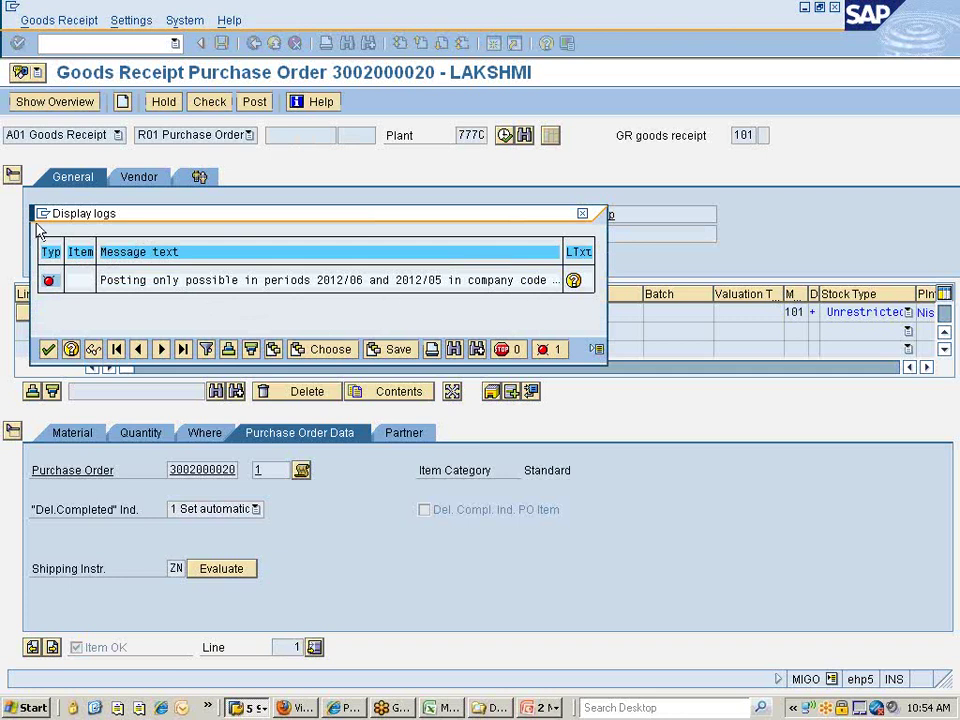
click(47, 349)
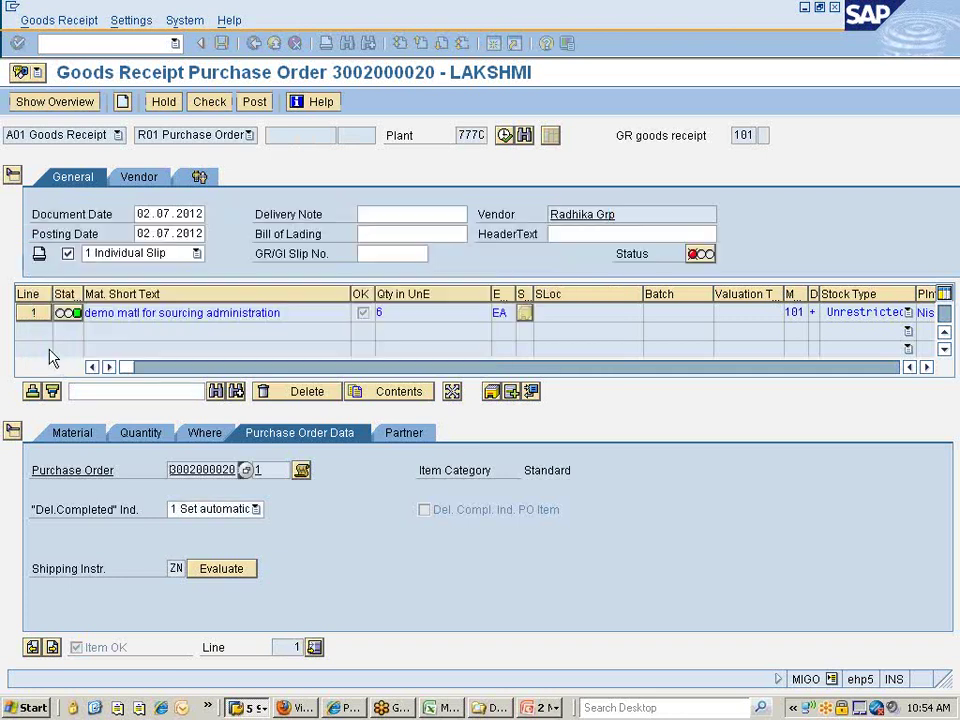
Set the goods receipt's document date to 29.06.2012.
click(139, 214)
key(Delete)
key(Delete)
key(Delete)
key(Delete)
key(Delete)
key(Delete)
key(Delete)
key(Delete)
key(Delete)
key(Delete)
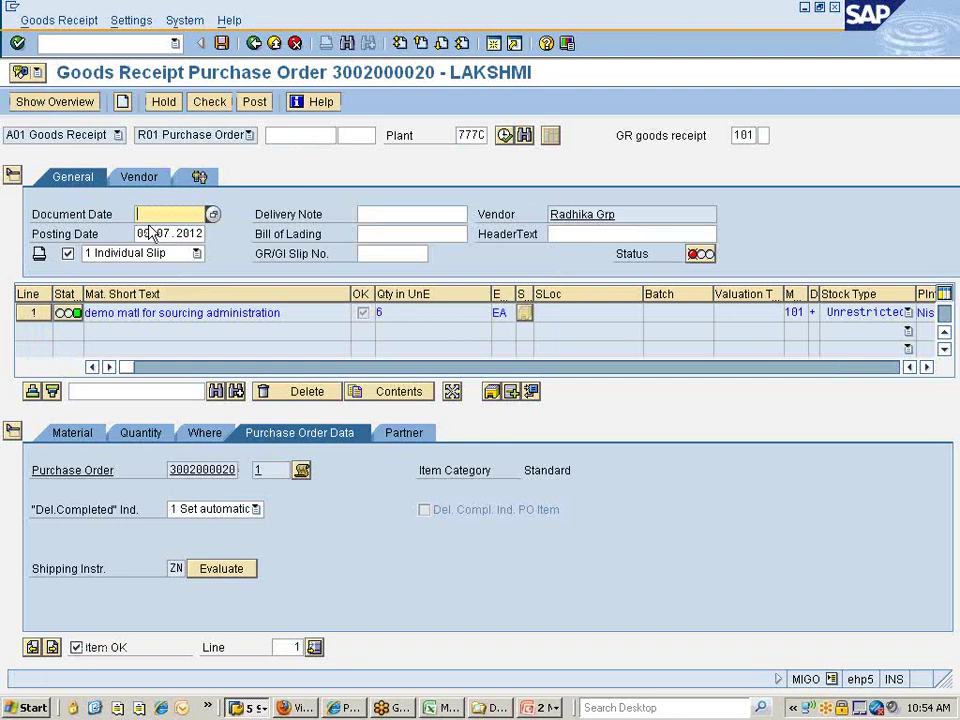
text(29.06.2012)
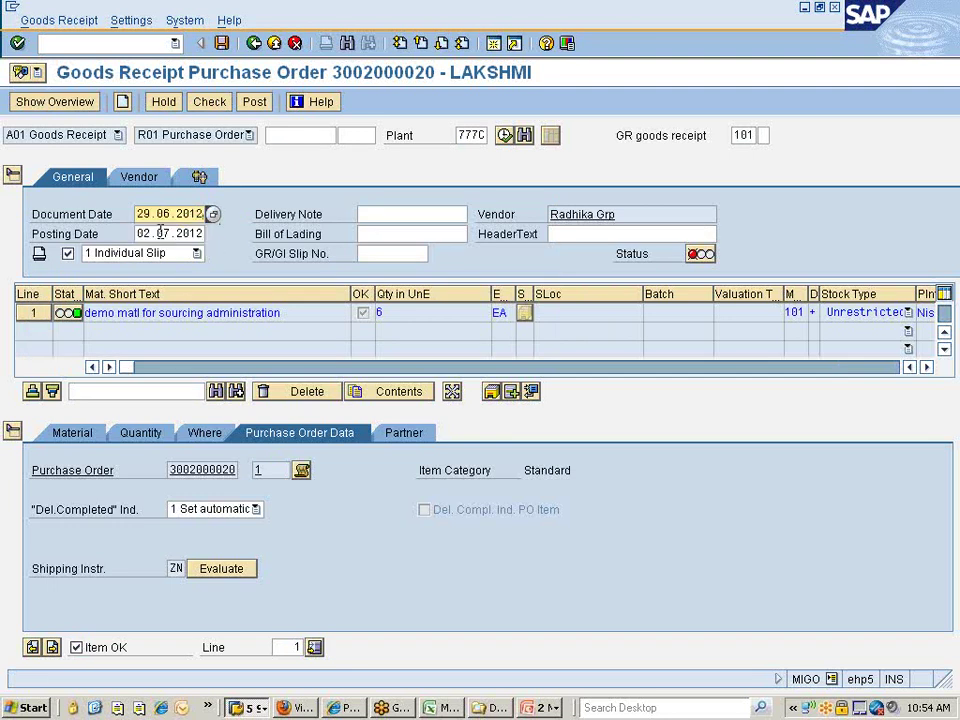
Set the goods receipt's posting date to 29.06.2012 and confirm the header entries.
click(138, 233)
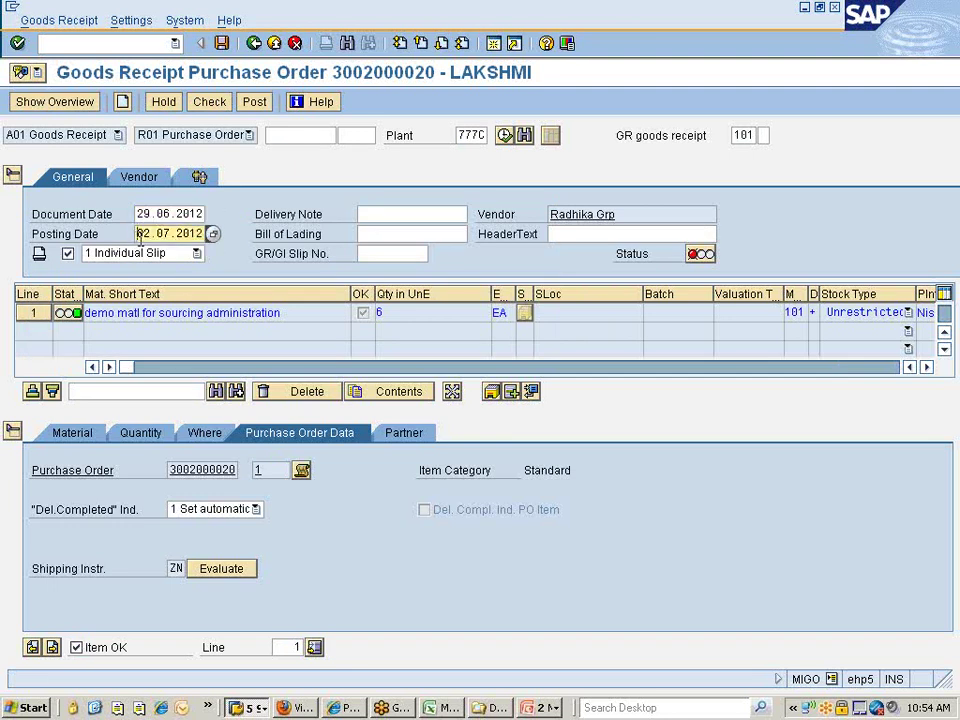
key(Delete)
key(Delete)
key(Delete)
key(Delete)
key(Delete)
key(Delete)
key(Delete)
key(Delete)
key(Delete)
key(Delete)
text(2)
click(152, 249)
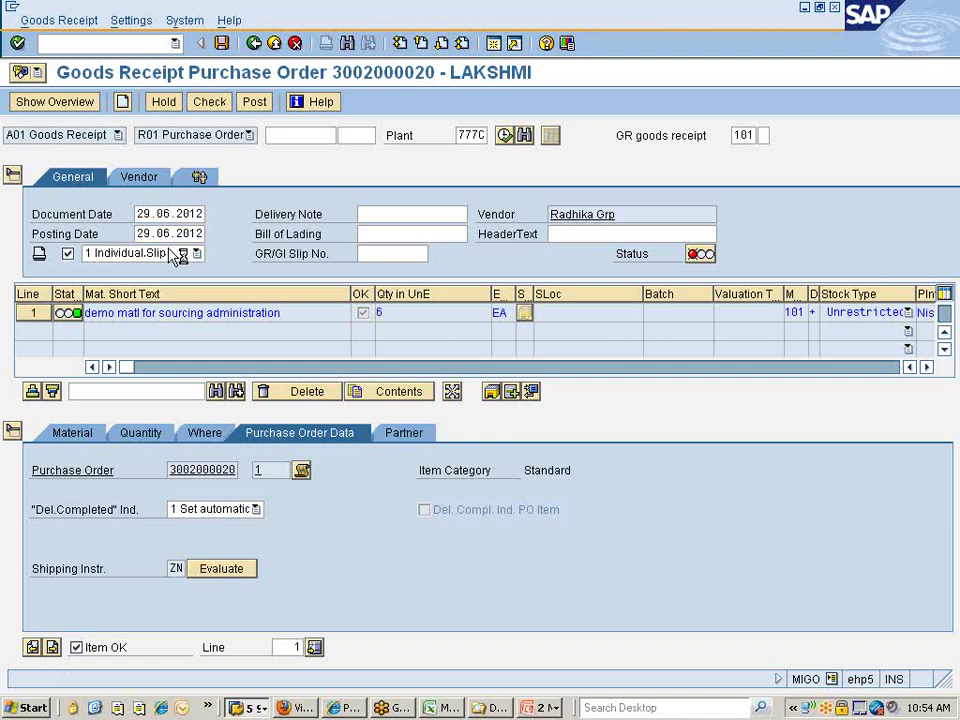
key(Return)
click(48, 349)
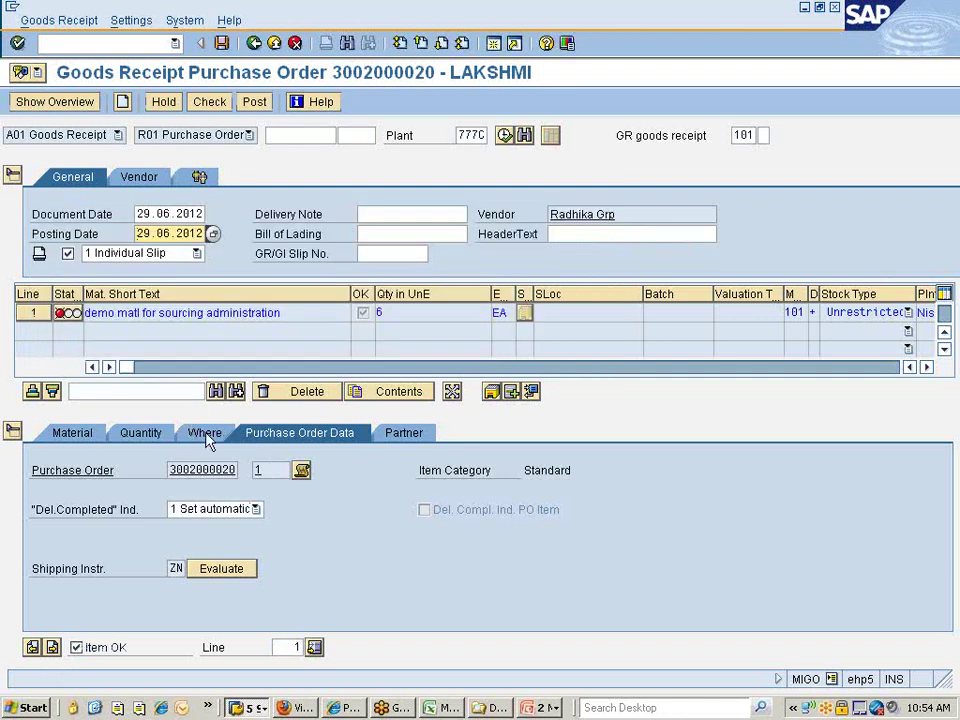
Assign storage location 0001 to the receipt item and check the goods receipt again.
click(205, 433)
click(217, 527)
click(217, 522)
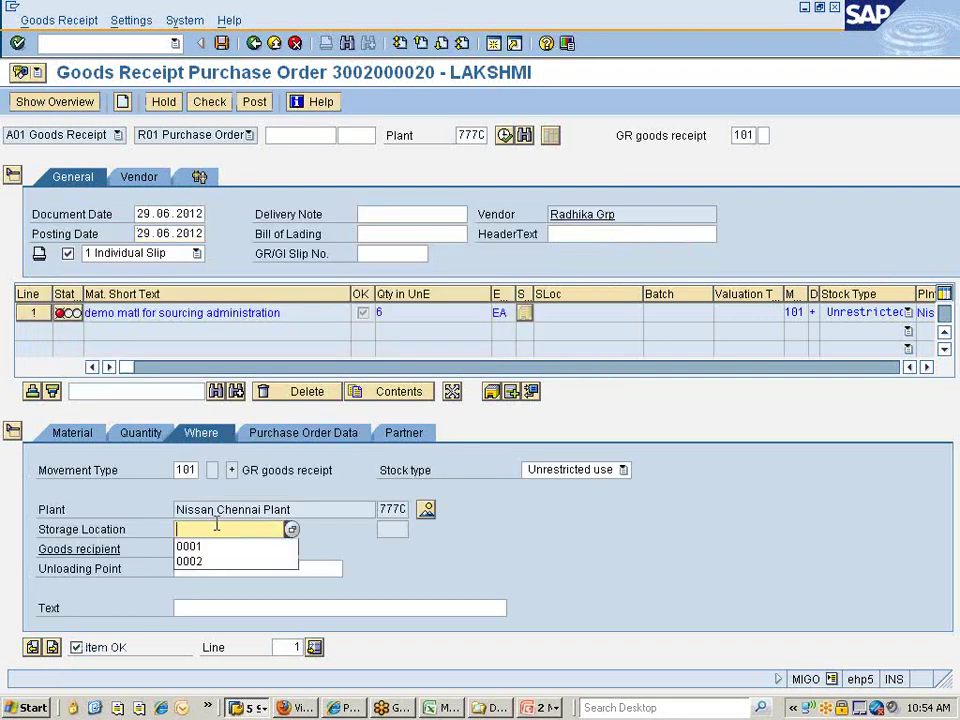
click(208, 546)
key(Return)
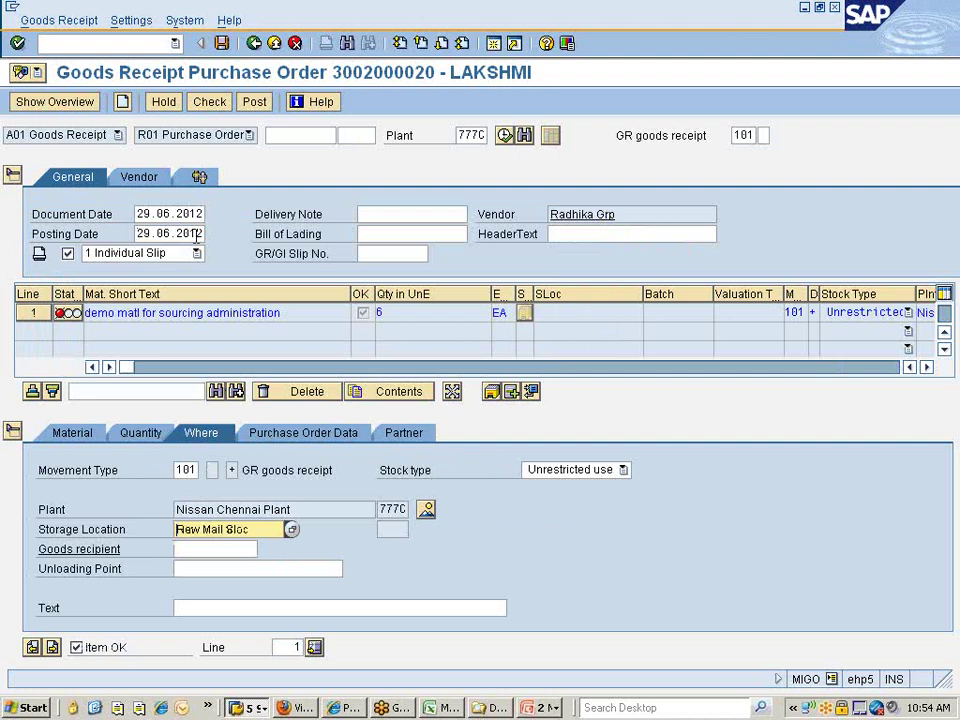
click(210, 102)
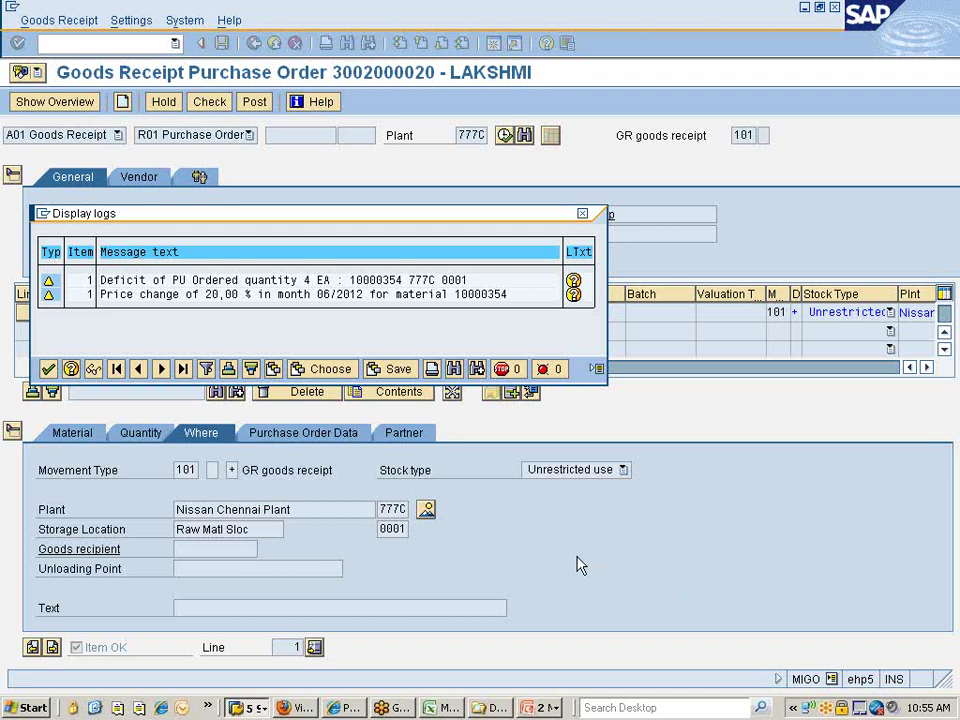
Read the long text of the price change warning in the log, including its message number and diagnosis, and close it.
double_click(217, 295)
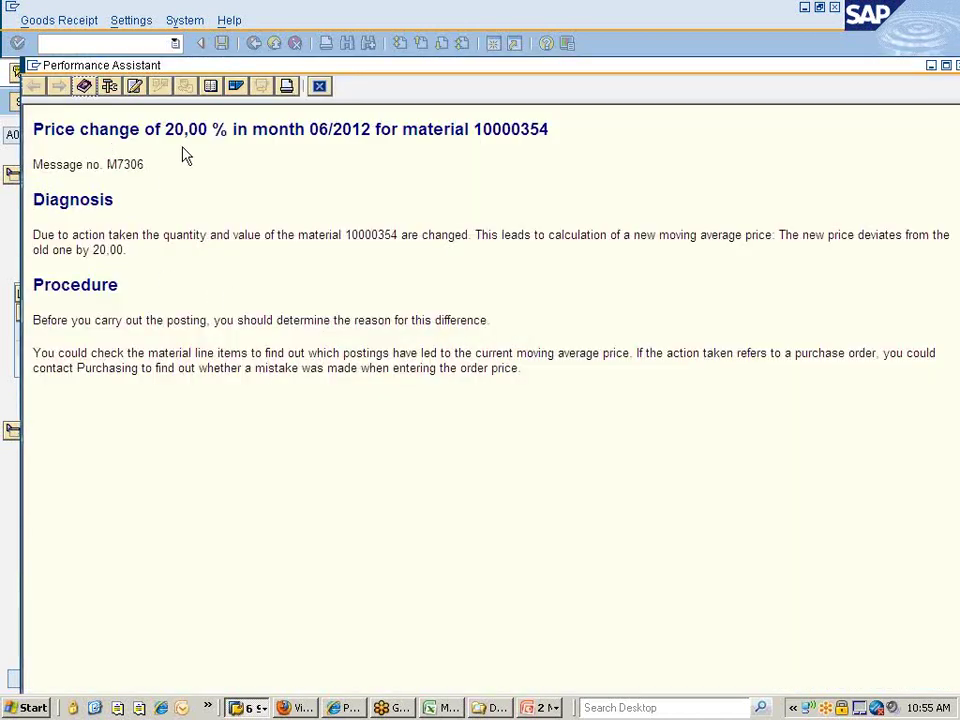
drag(109, 163, 146, 166)
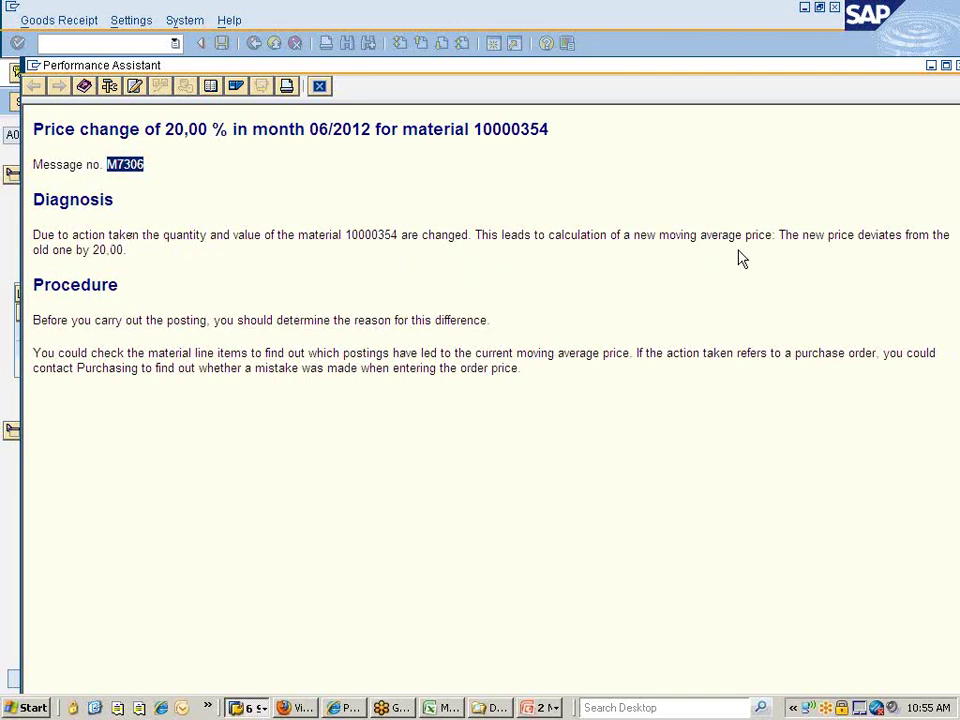
double_click(775, 67)
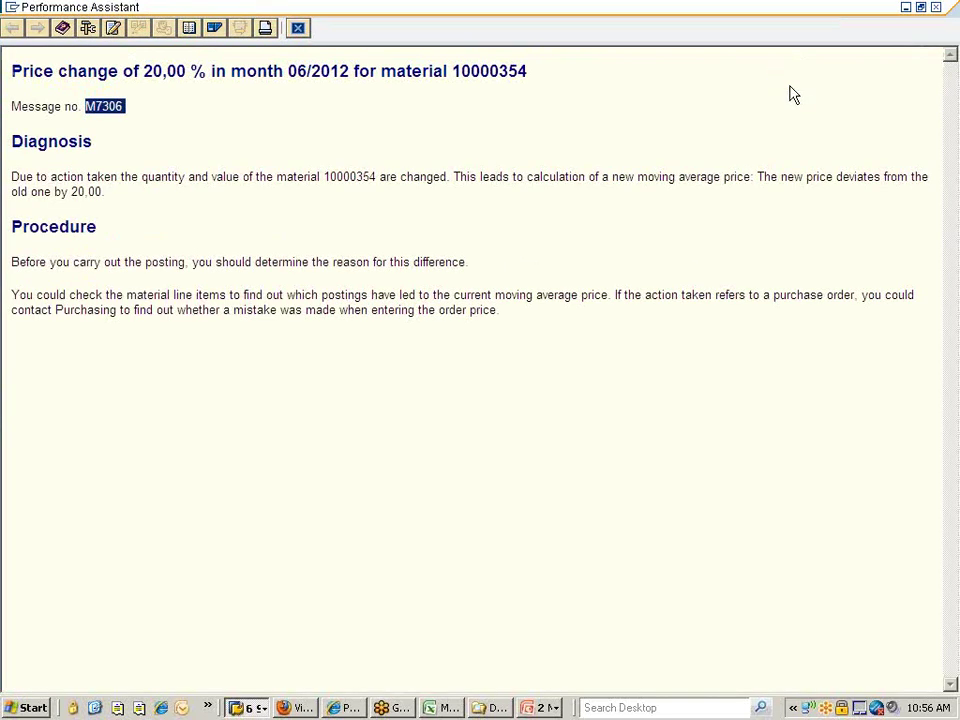
click(921, 7)
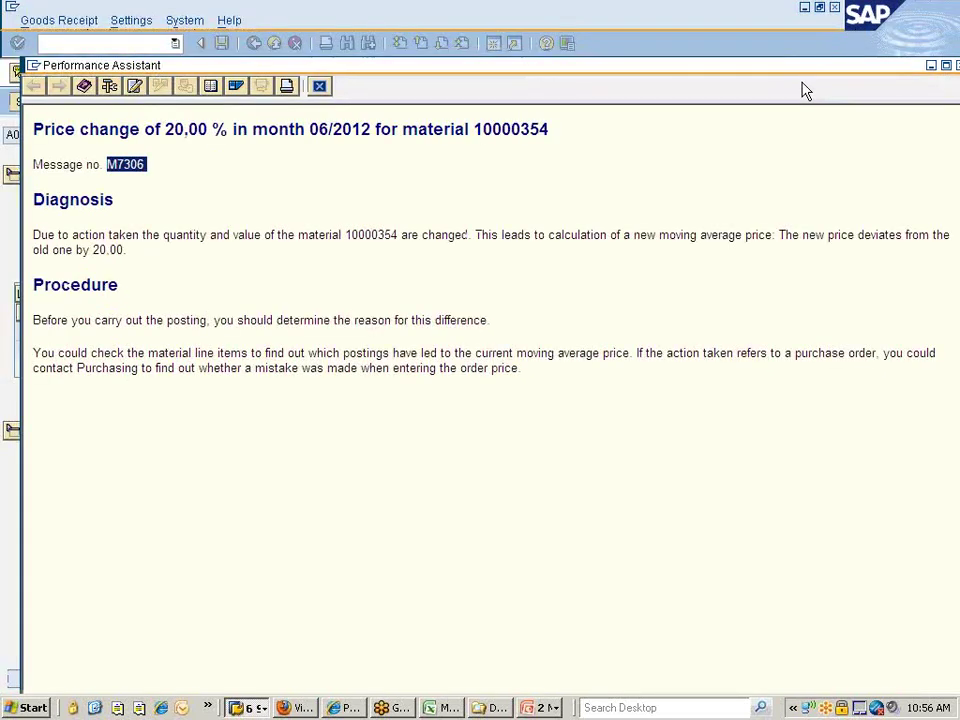
drag(716, 75, 536, 81)
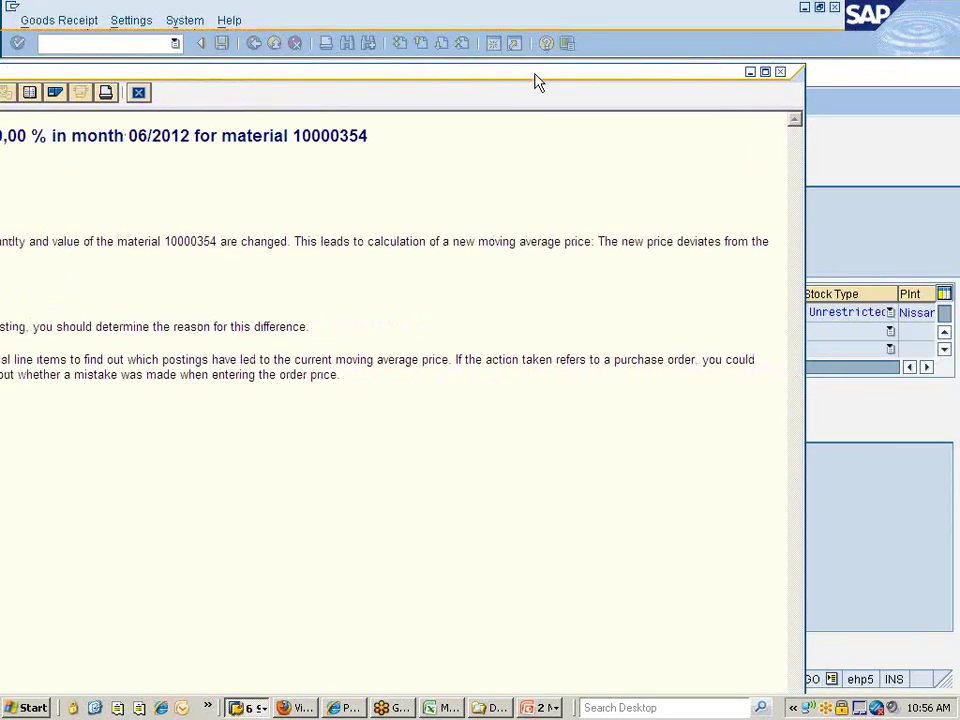
drag(420, 80, 632, 76)
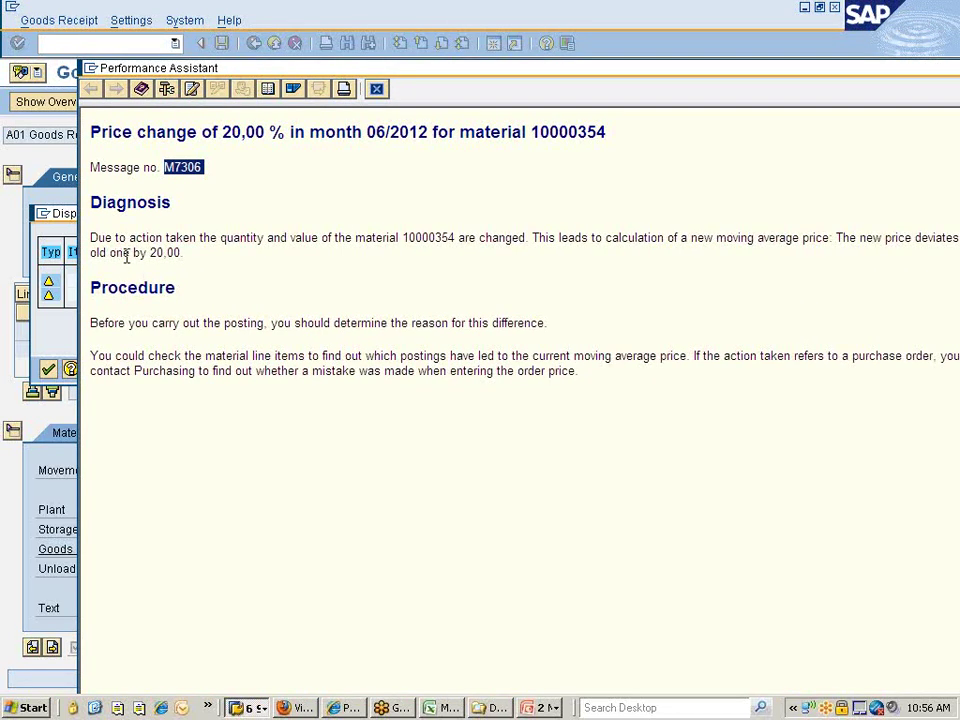
click(176, 255)
double_click(176, 255)
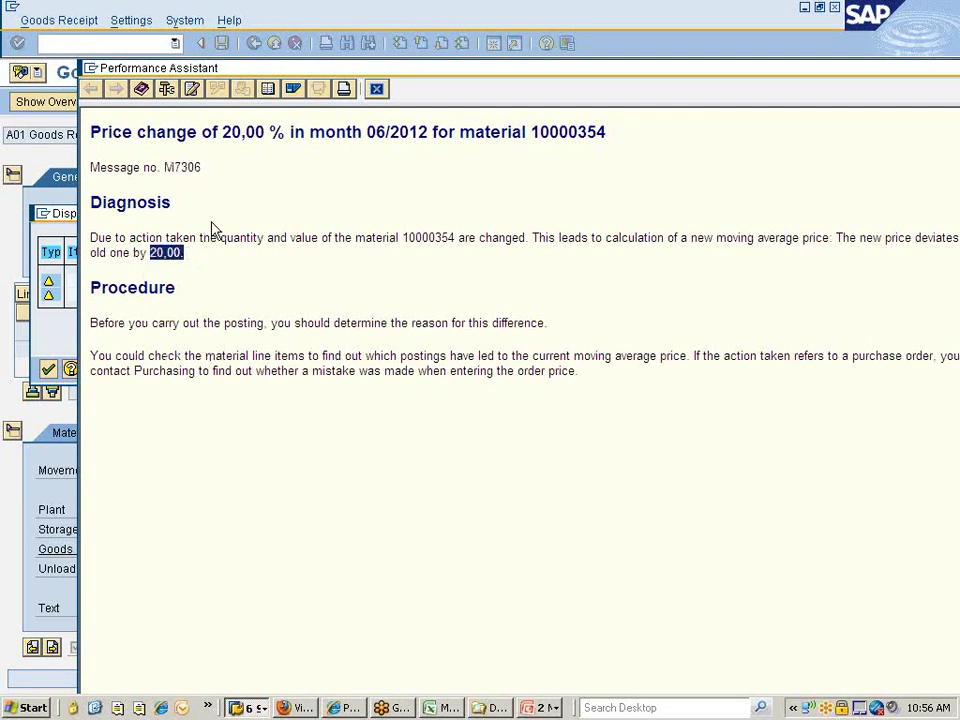
click(376, 89)
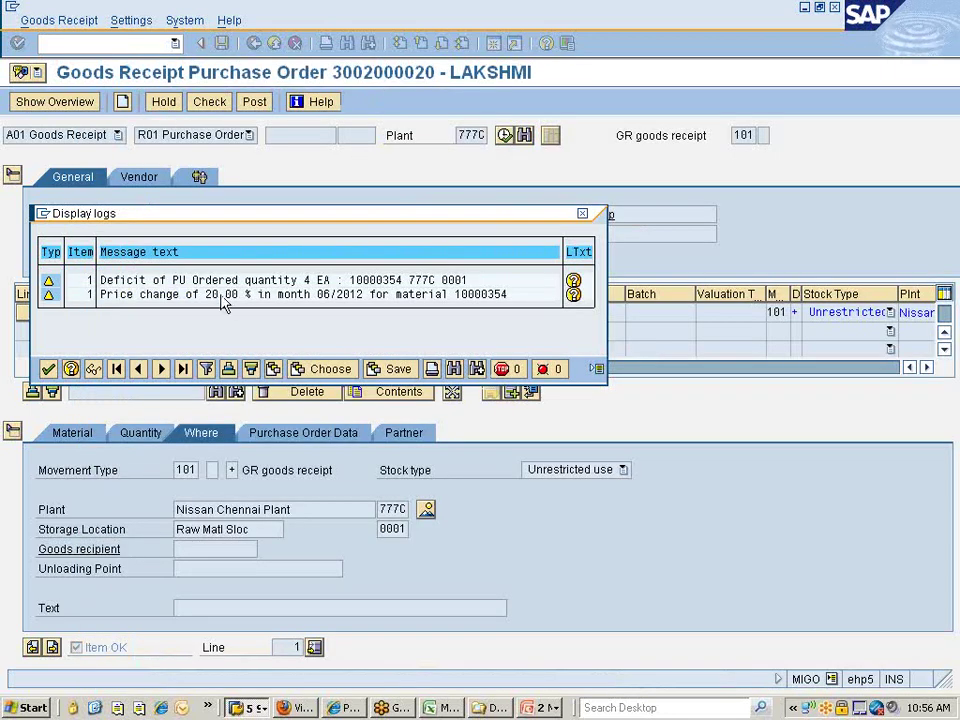
double_click(220, 294)
double_click(182, 167)
click(376, 89)
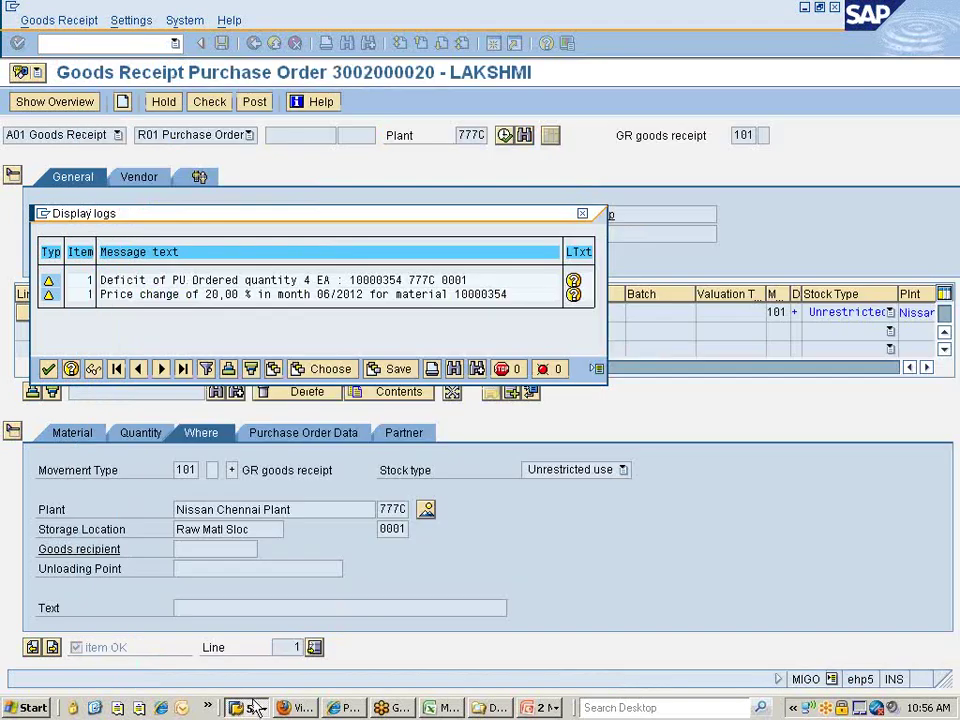
In the Display IMG session, open Settings for System Messages under Define Attributes of System Messages and look through the message list.
click(248, 707)
click(278, 667)
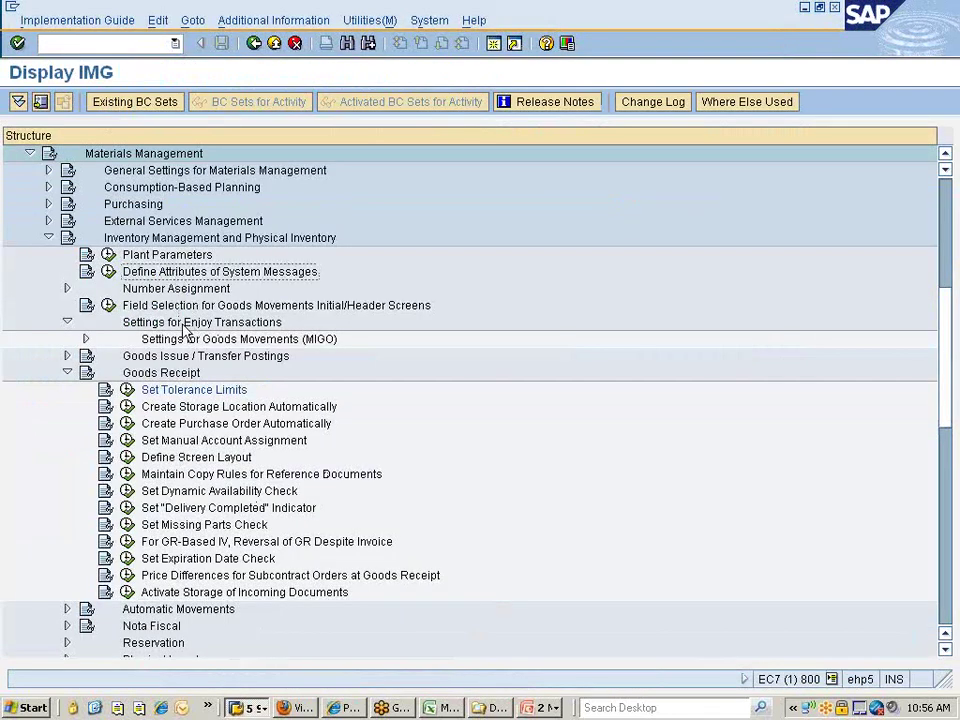
click(108, 272)
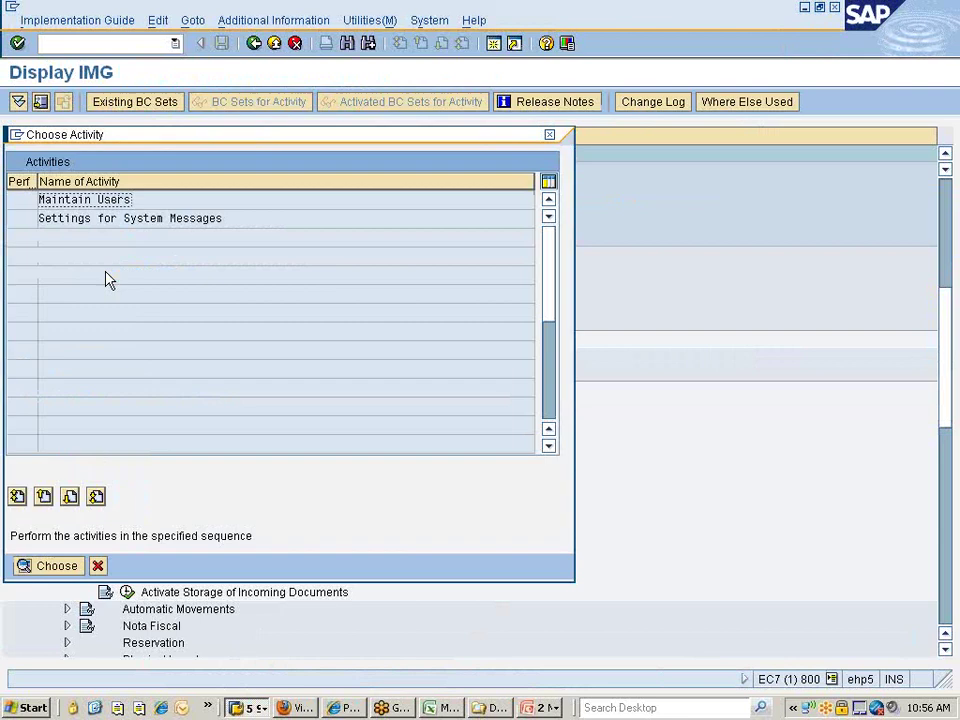
double_click(120, 220)
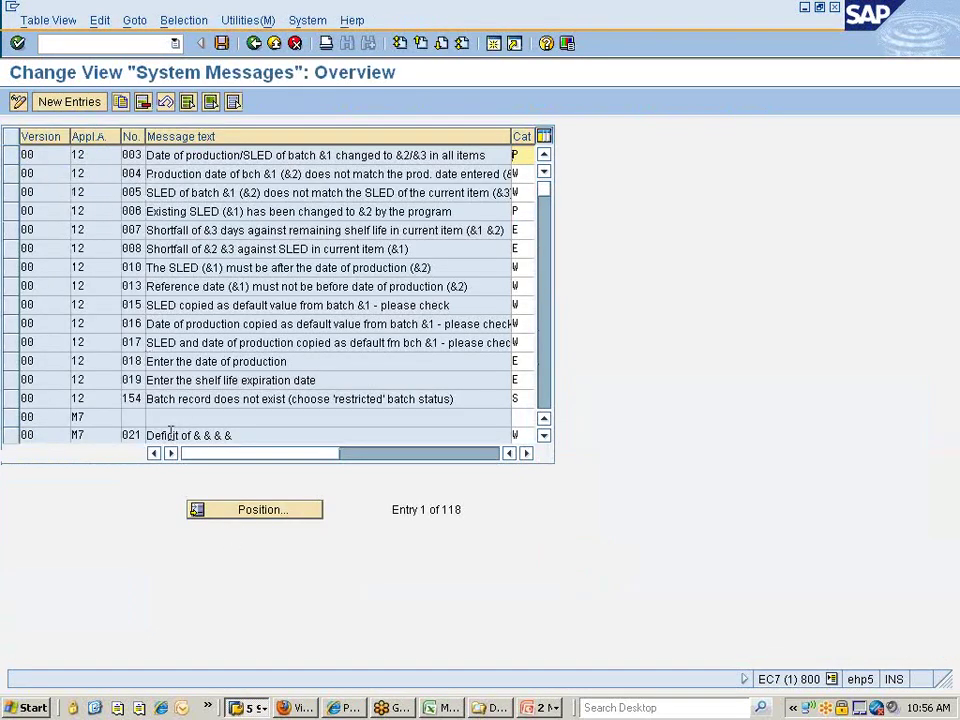
scroll(176, 436, down, 3)
scroll(178, 443, down, 2)
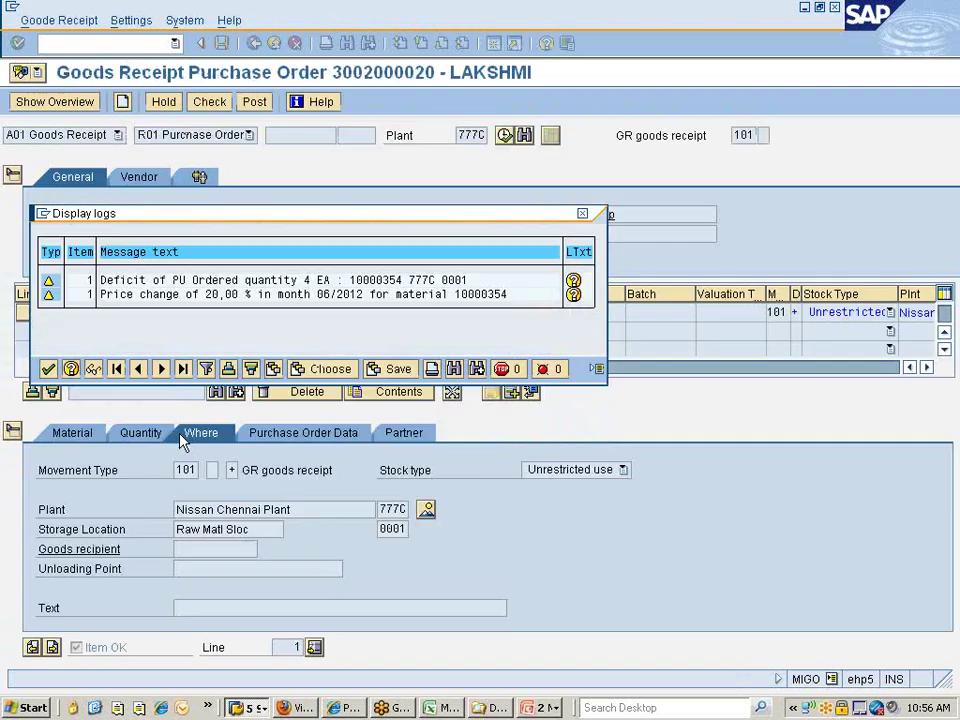
click(248, 708)
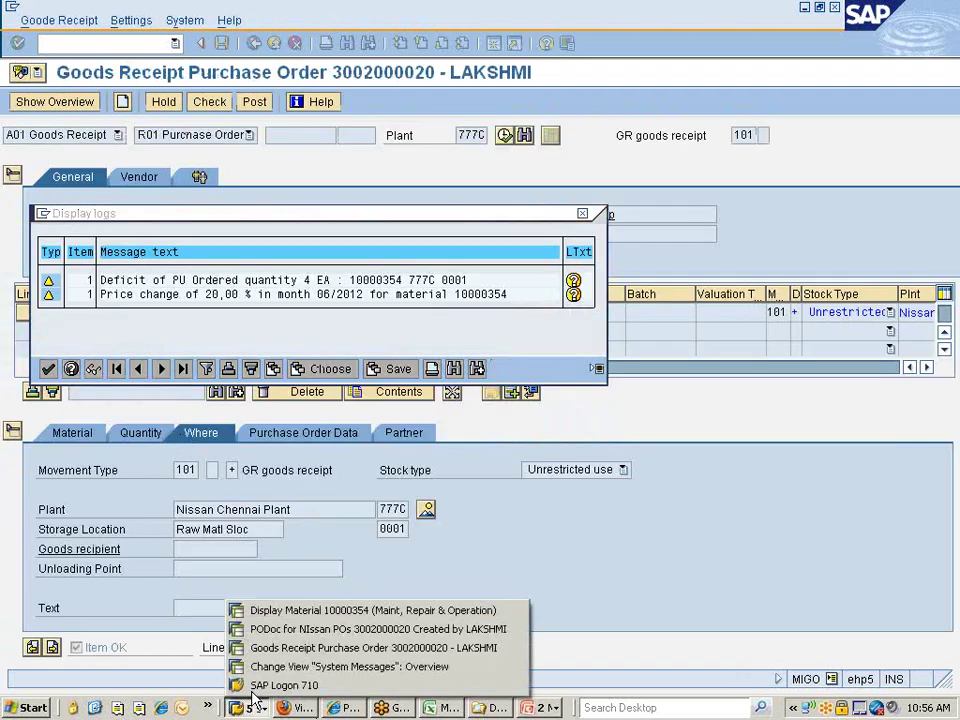
click(320, 551)
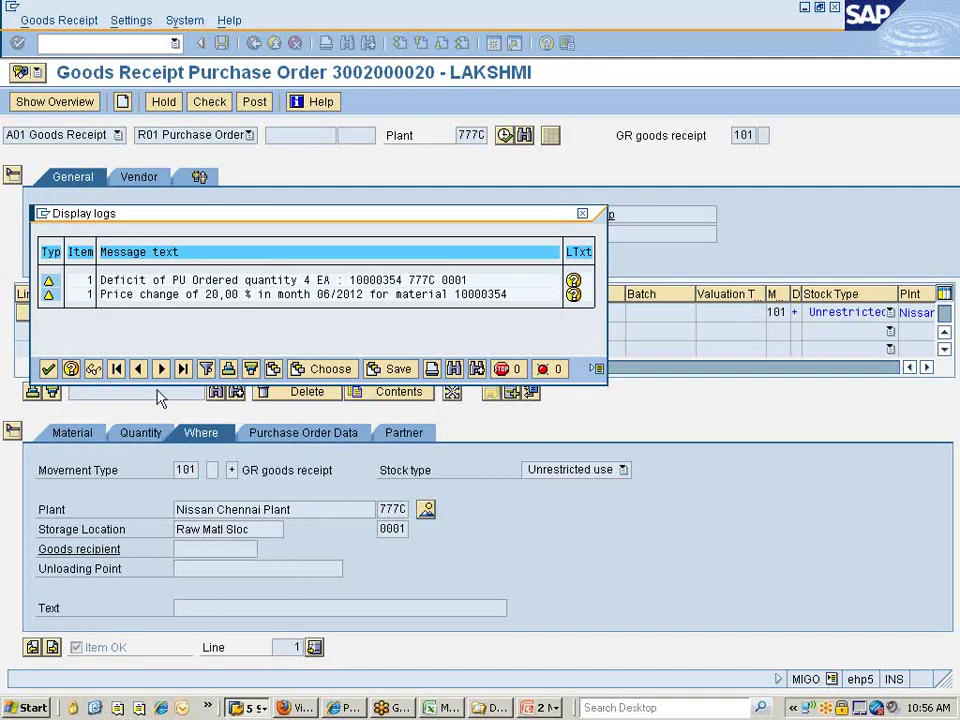
key(alt+Tab)
key(alt+Tab)
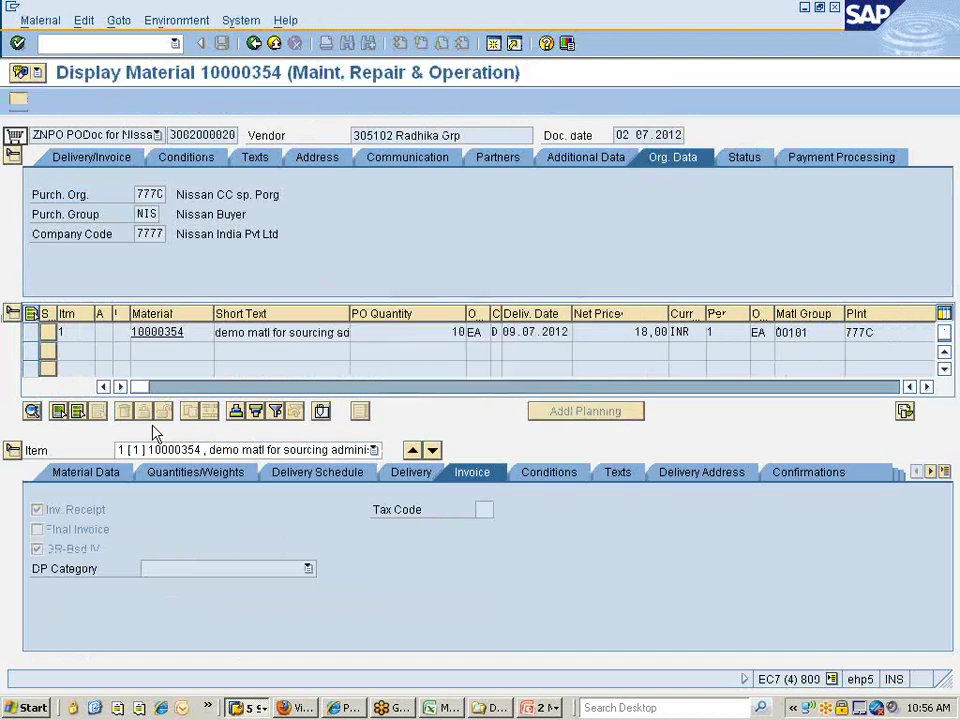
key(alt+Tab)
key(alt+Tab)
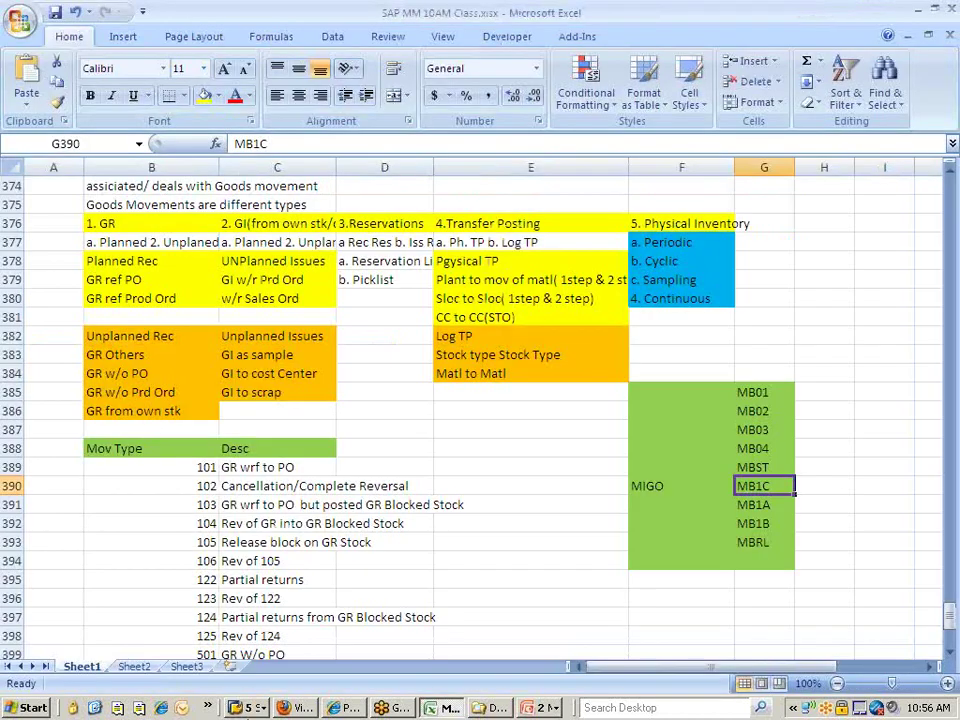
Return to the System Messages view, locate and select message M7 306 on price change, and leave the view back to the IMG.
click(258, 710)
click(270, 660)
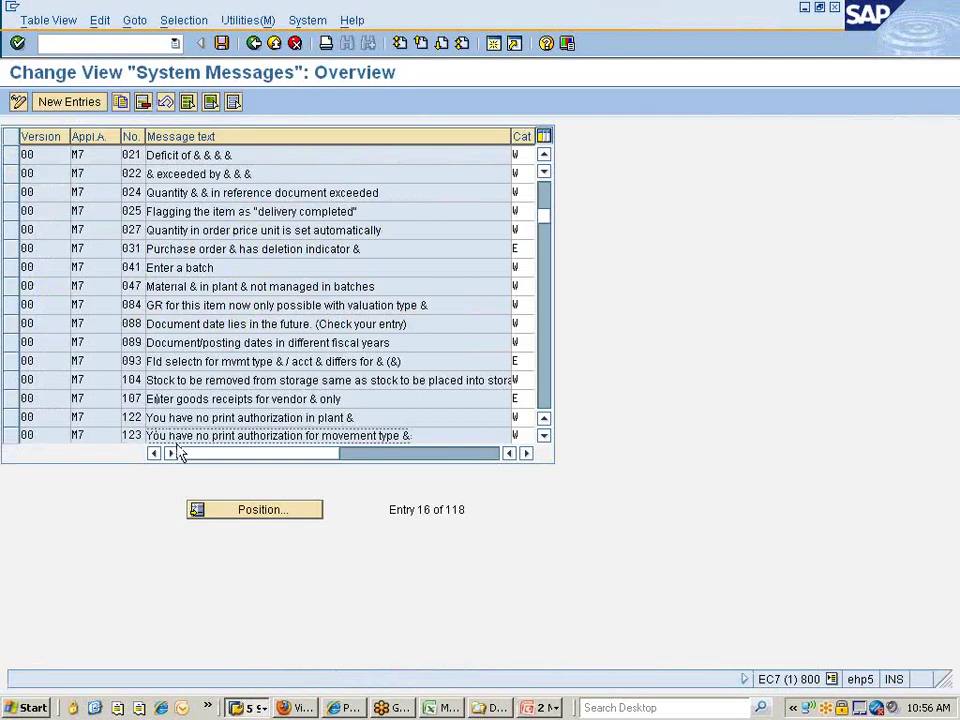
scroll(232, 412, down, 10)
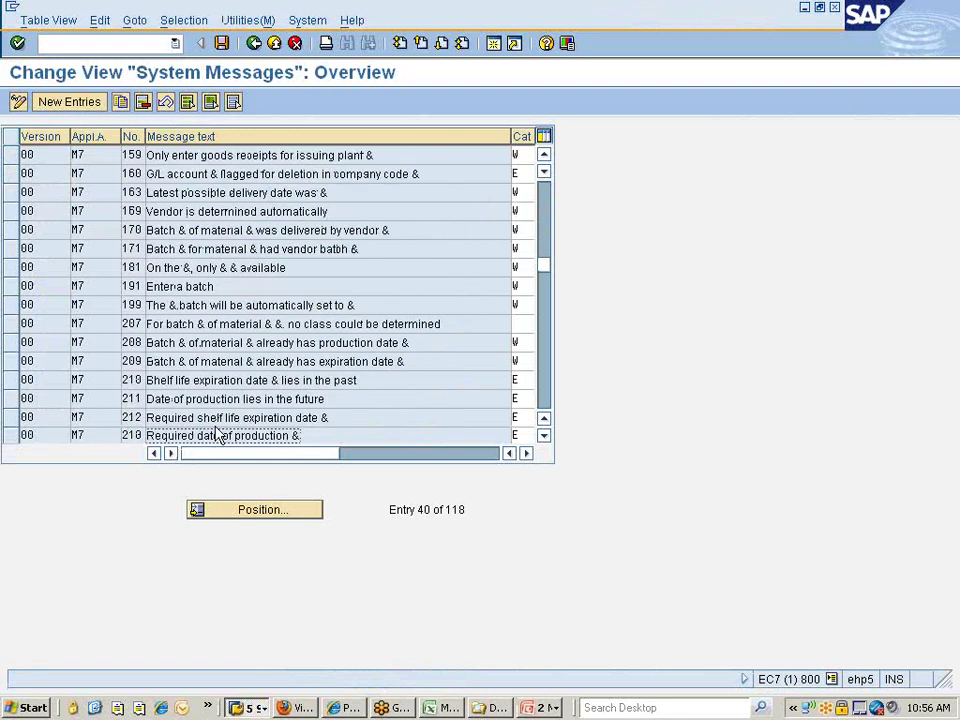
scroll(213, 437, down, 3)
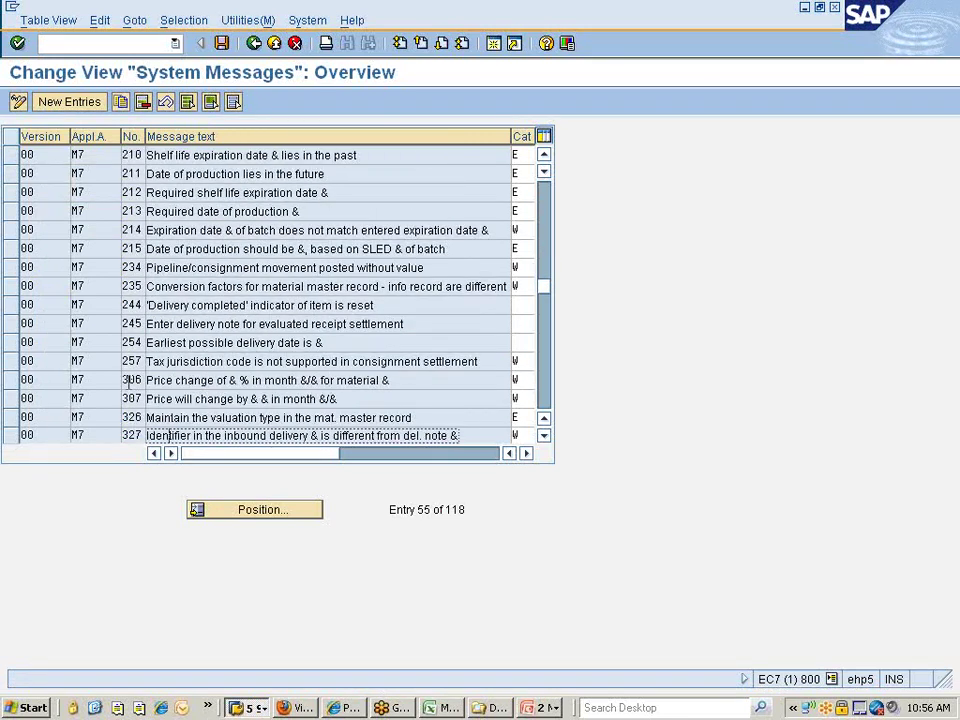
click(14, 382)
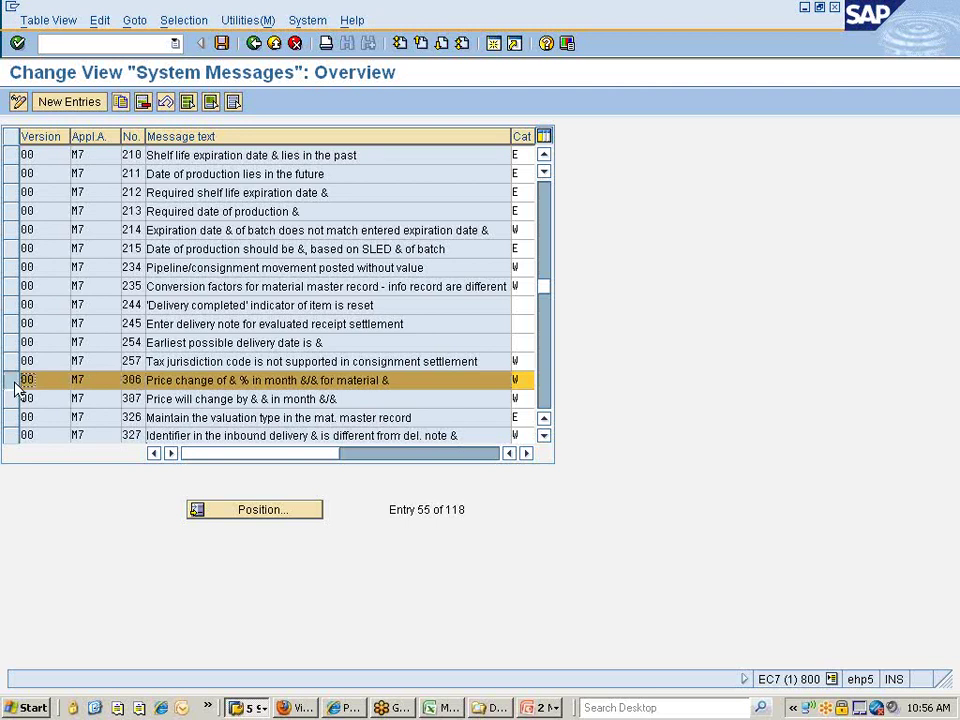
click(254, 43)
key(alt+Tab)
key(alt+Tab)
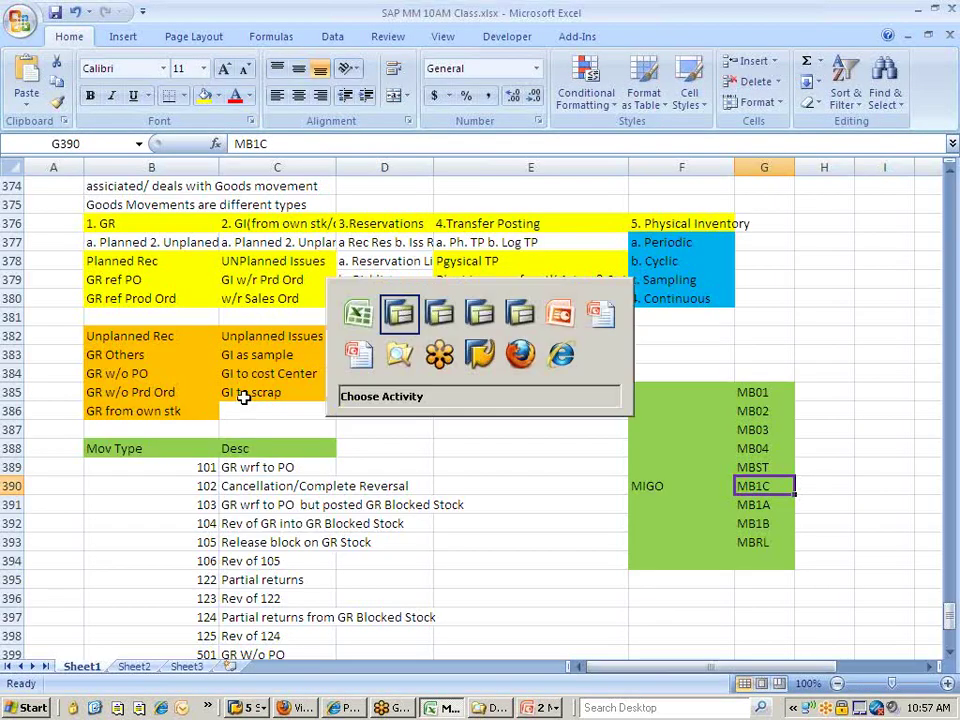
click(97, 567)
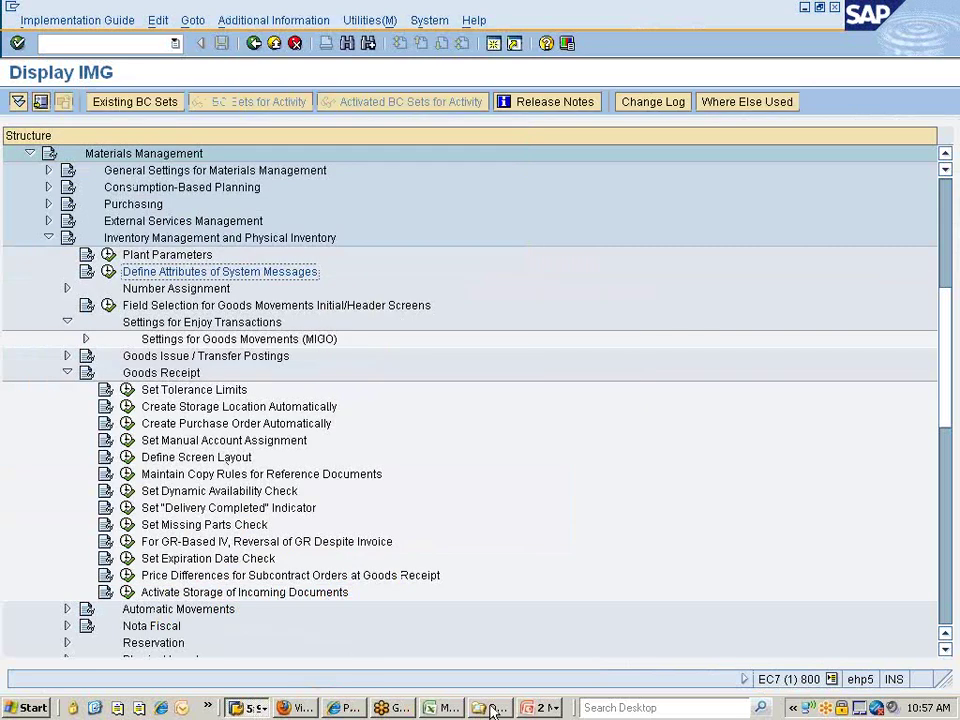
Open Create Storage Location Automatically under Goods Receipt, show the settings per plant, and position the list on plant 777C.
click(211, 392)
click(212, 408)
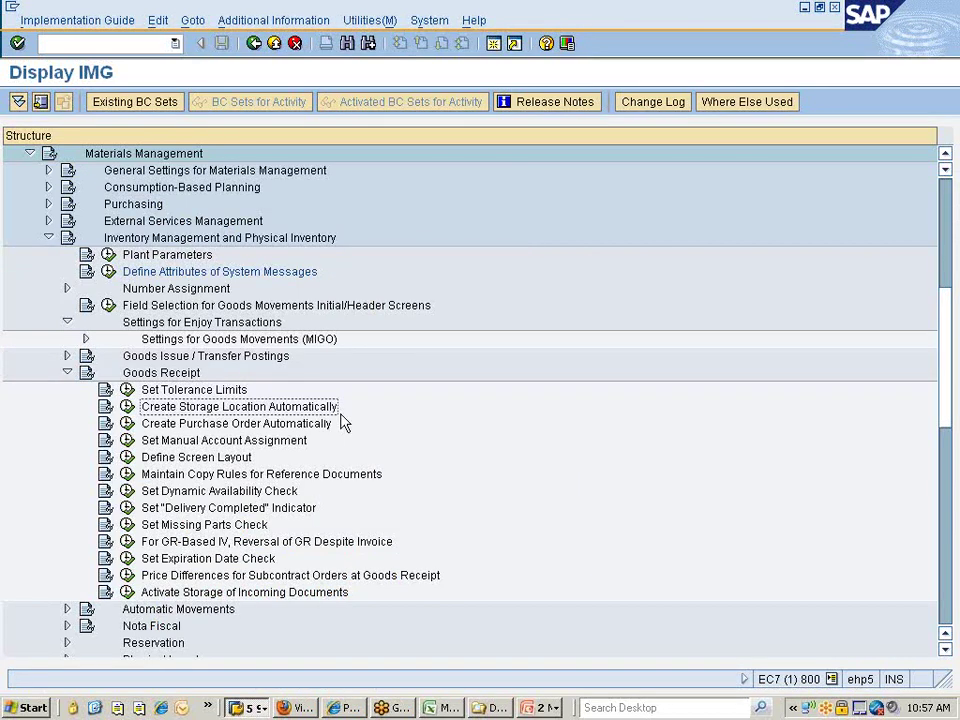
click(127, 407)
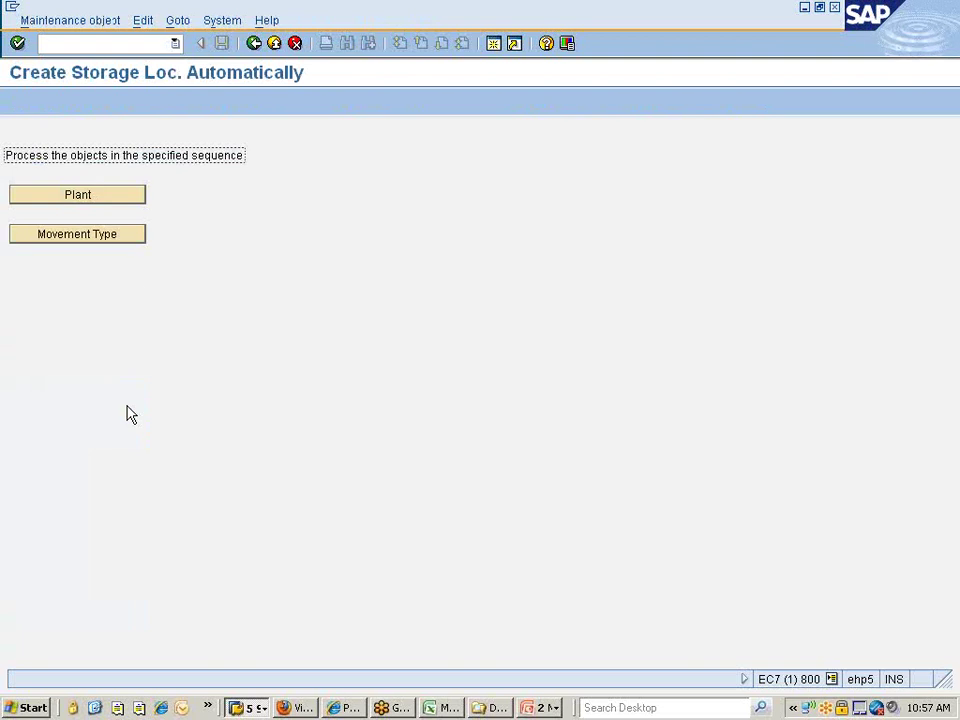
click(122, 197)
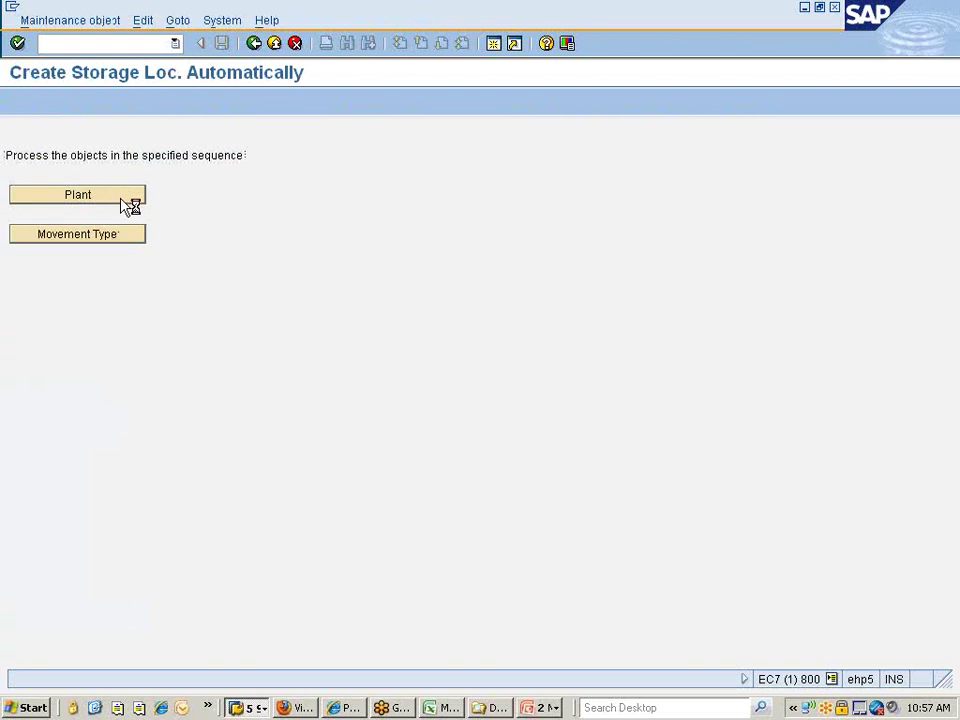
click(192, 520)
text(777)
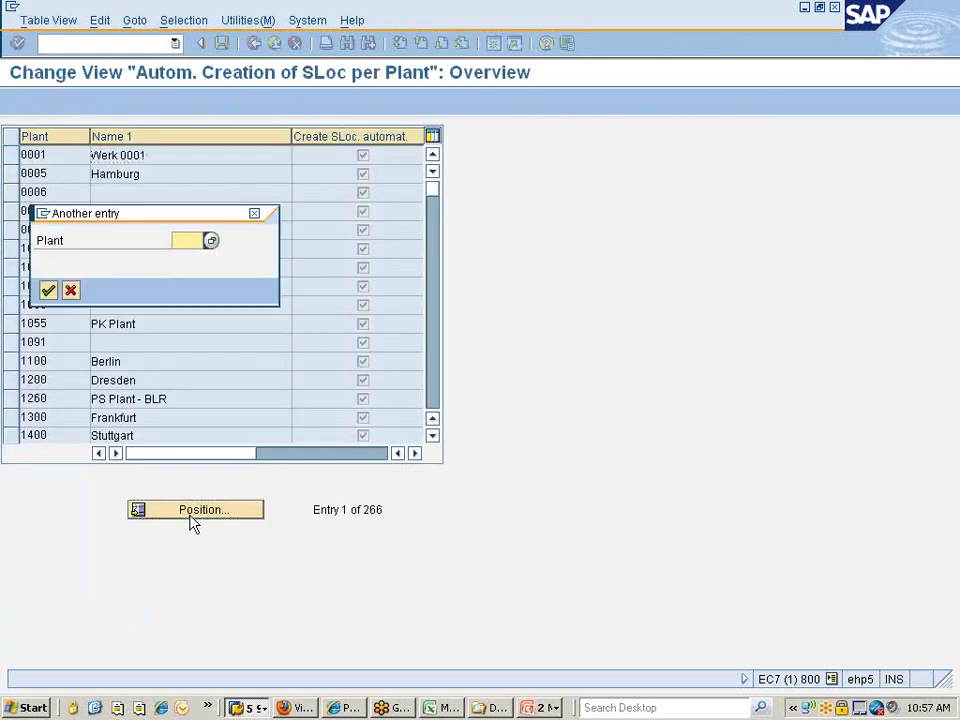
key(Down)
key(Down)
key(Return)
key(Return)
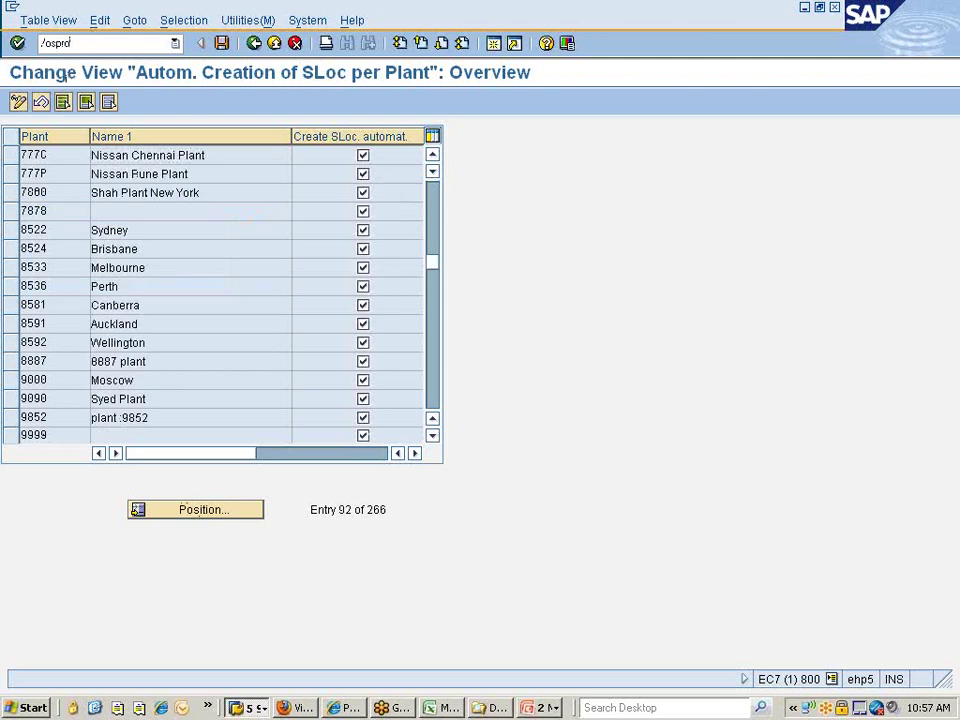
Open a new session with the Project IMG and expand Materials Management down to Inventory Management and Physical Inventory.
text(/ospro)
key(Return)
click(72, 104)
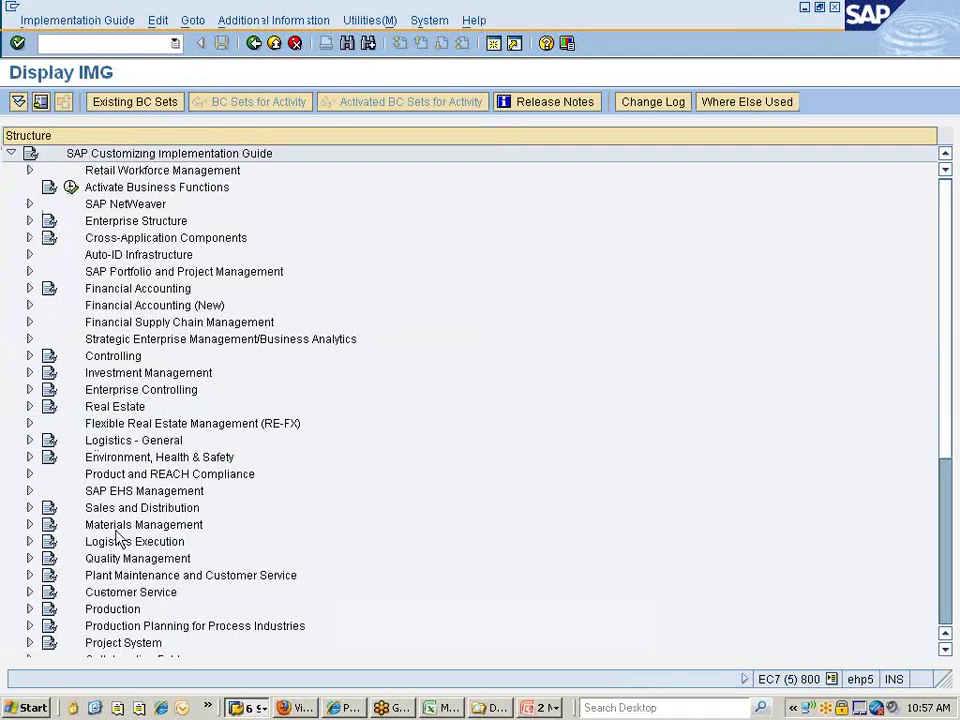
double_click(116, 528)
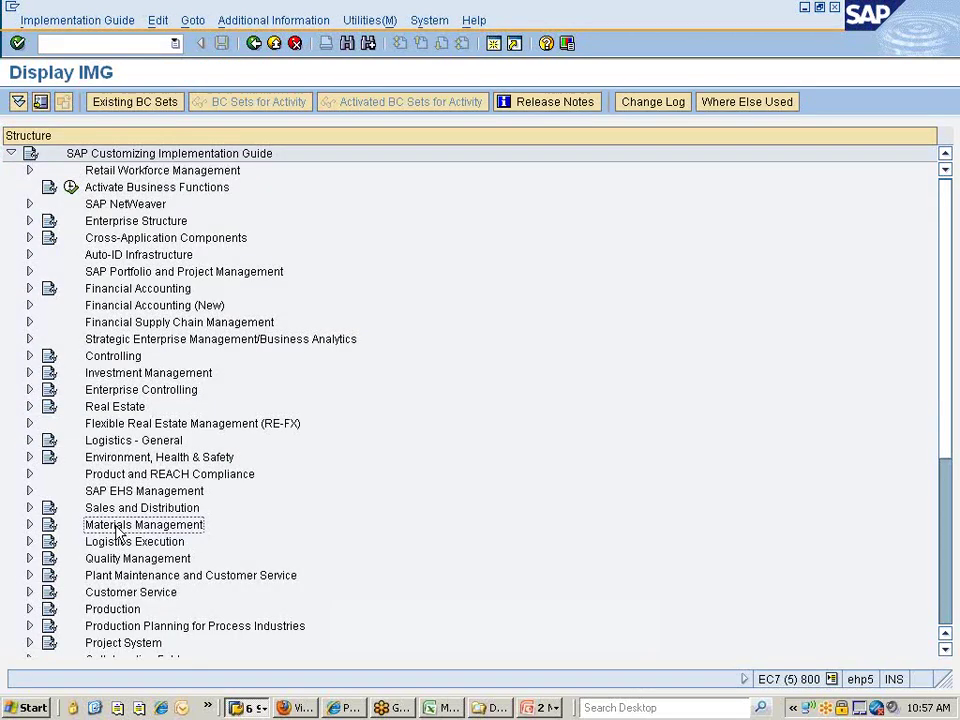
key(Down)
key(Down)
key(Down)
key(Down)
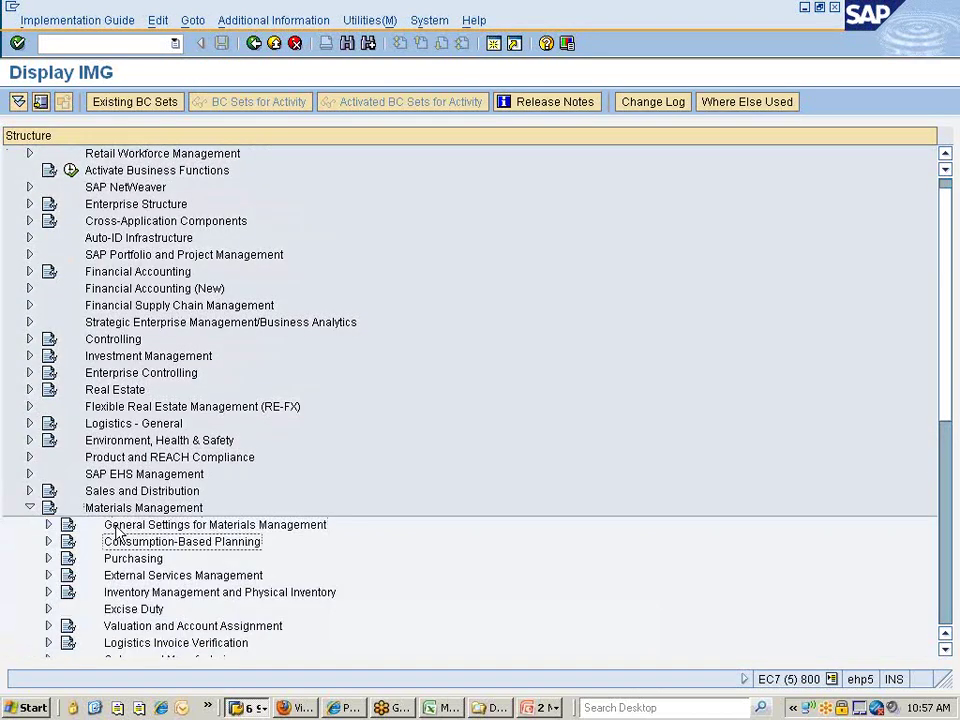
key(Down)
key(Right)
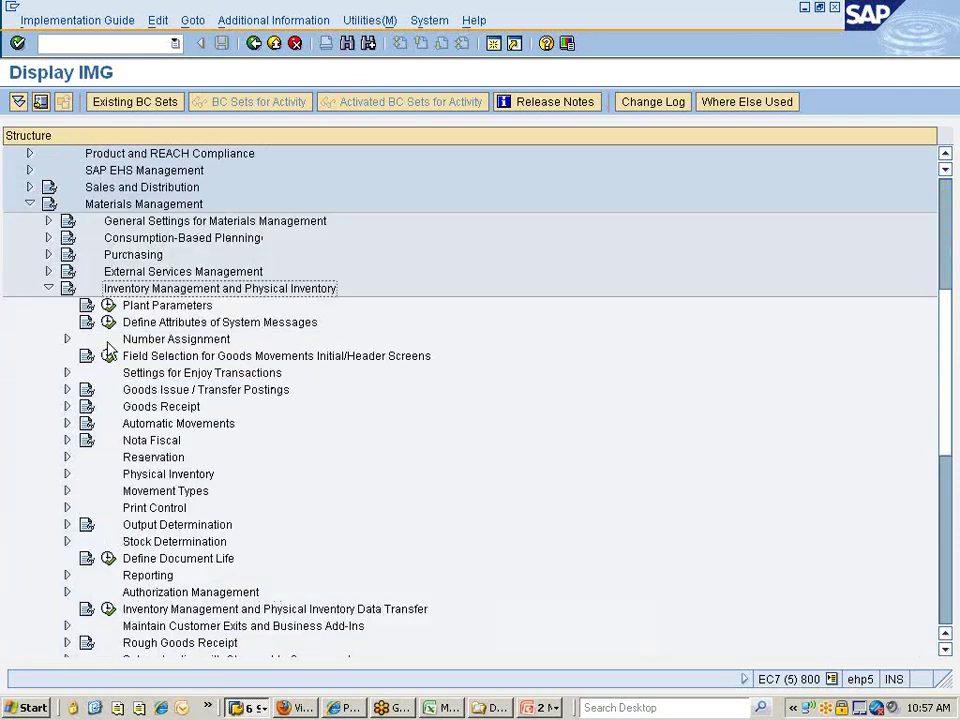
Open Plant Parameters in display mode, locate plant 777C, and check its Create SLoc. automat. setting in the details.
click(107, 305)
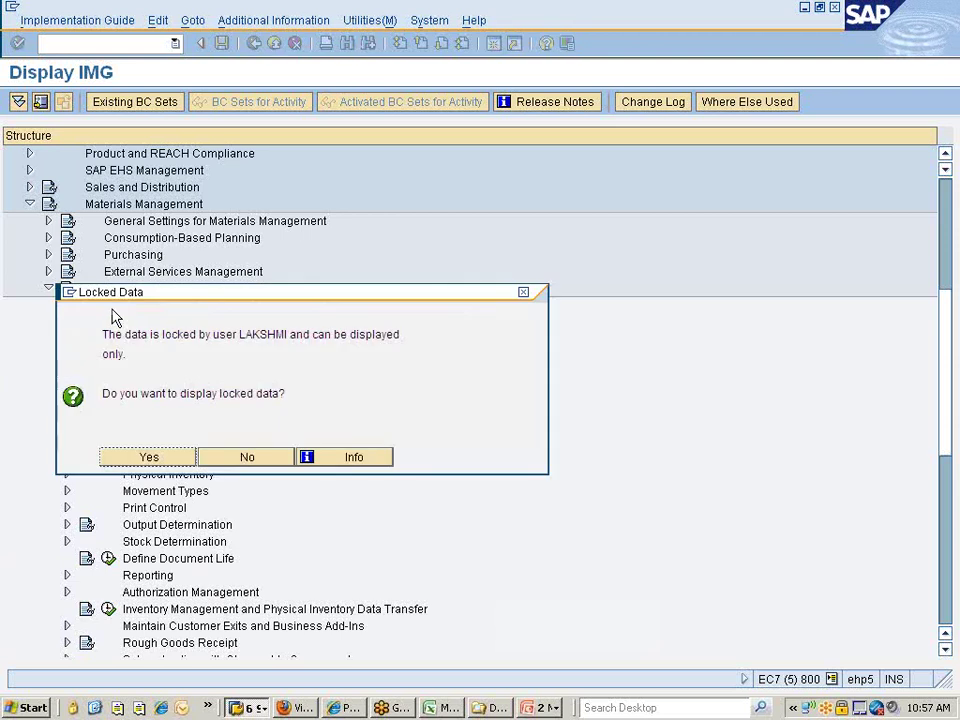
click(183, 459)
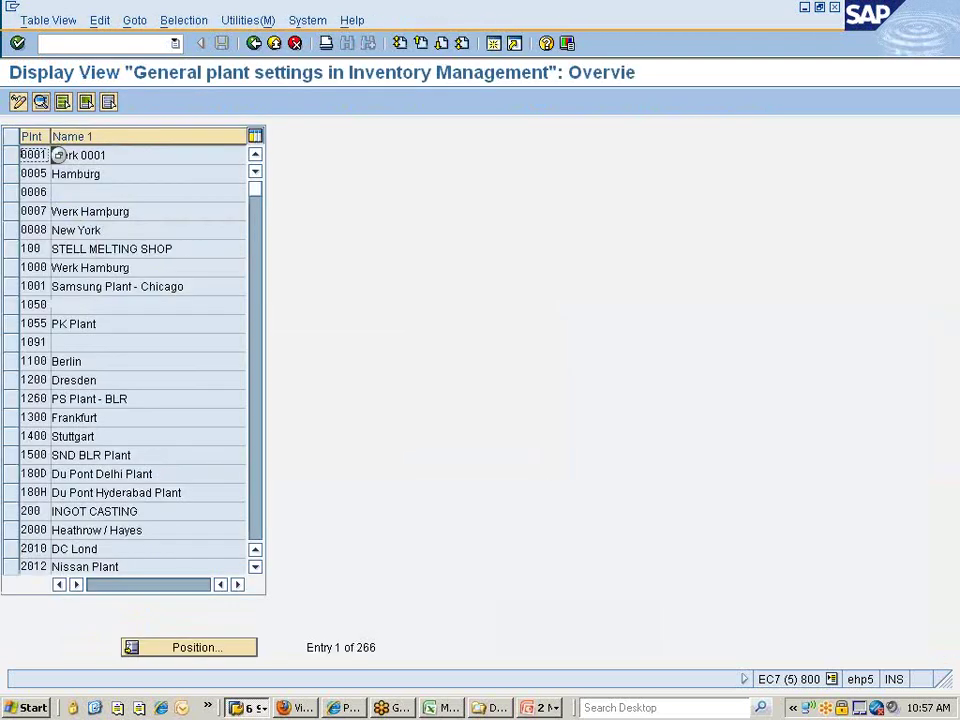
click(203, 648)
text(777C)
key(Return)
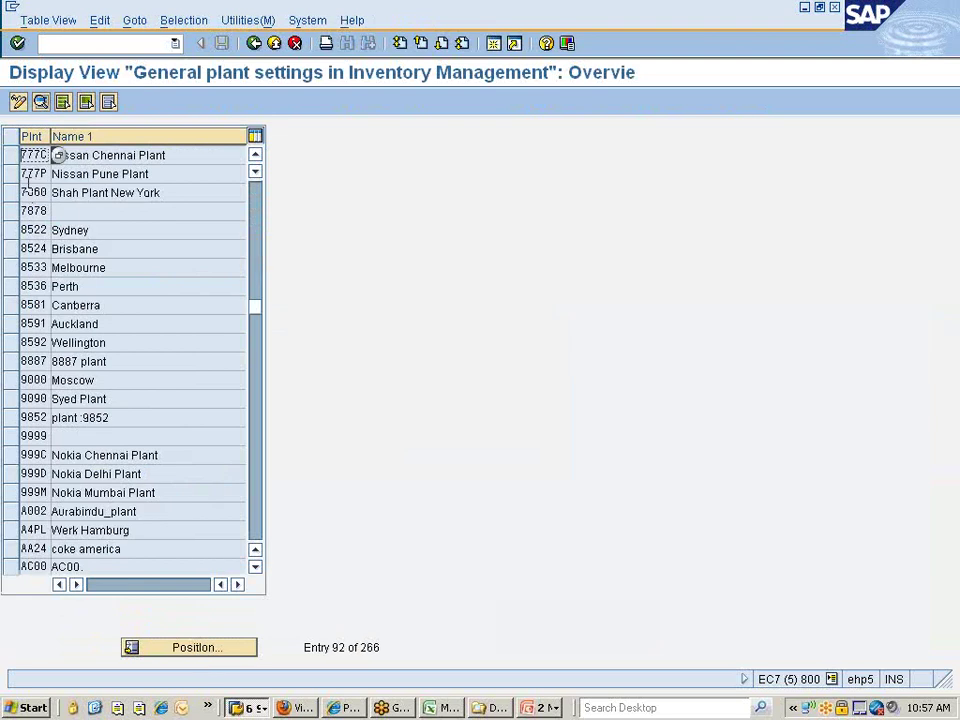
click(10, 155)
click(40, 101)
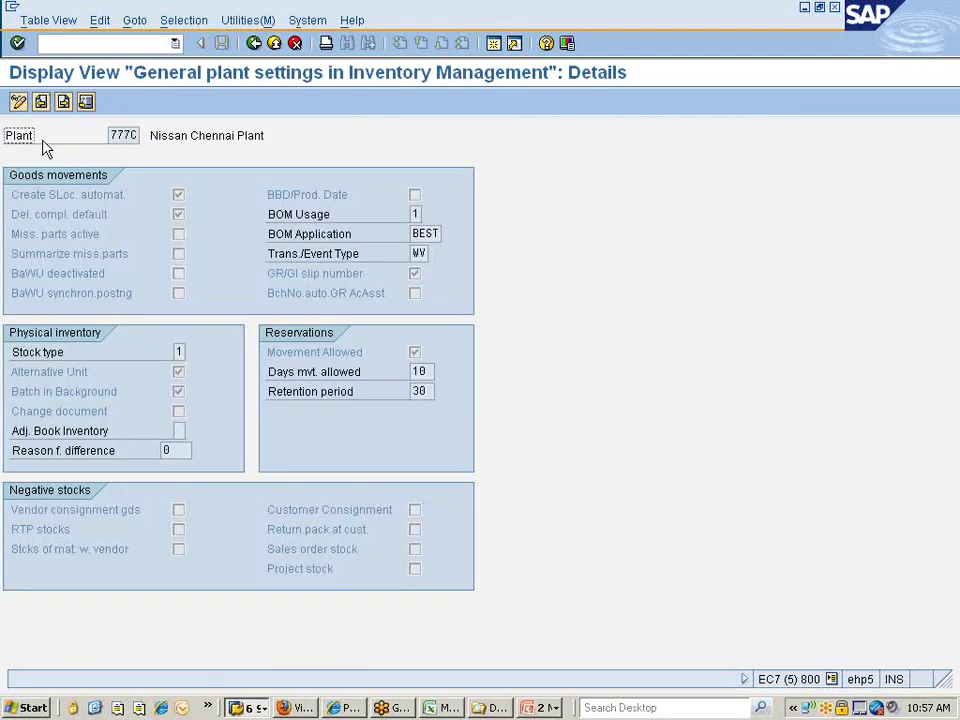
double_click(179, 197)
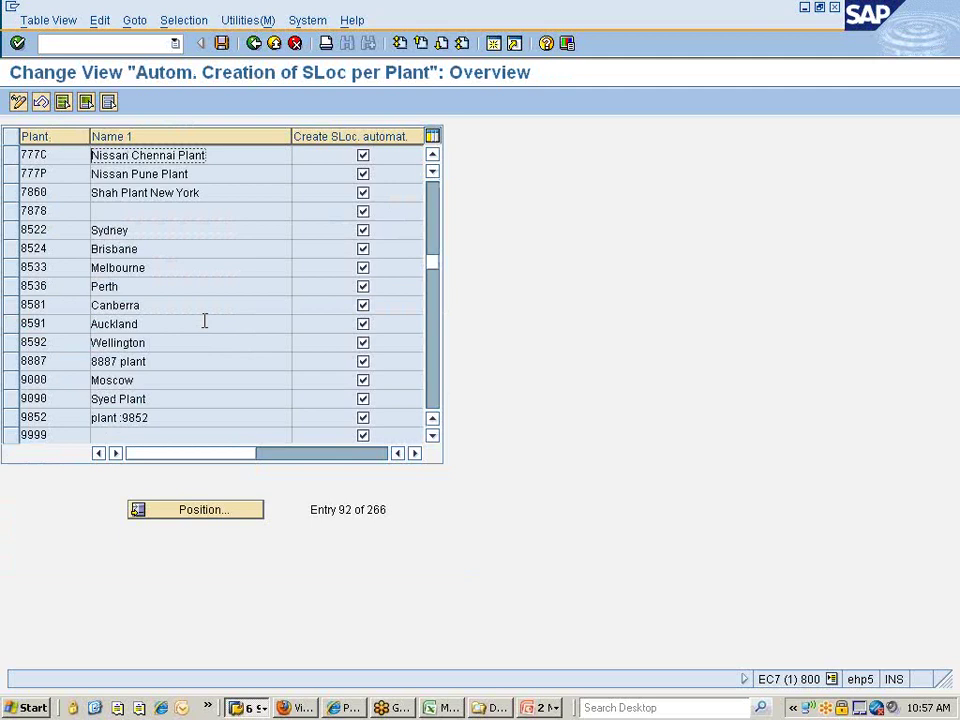
Leave the automatic storage location view back to the IMG, and reopen plant 777C's details in the Plant Parameters session.
click(262, 44)
click(262, 44)
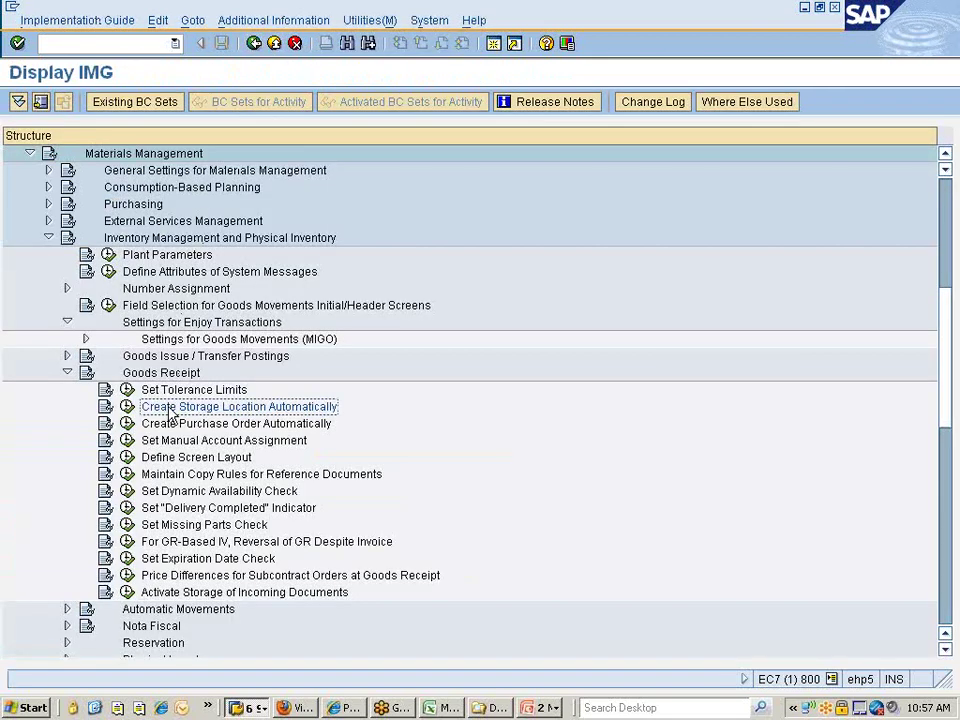
key(alt+Tab)
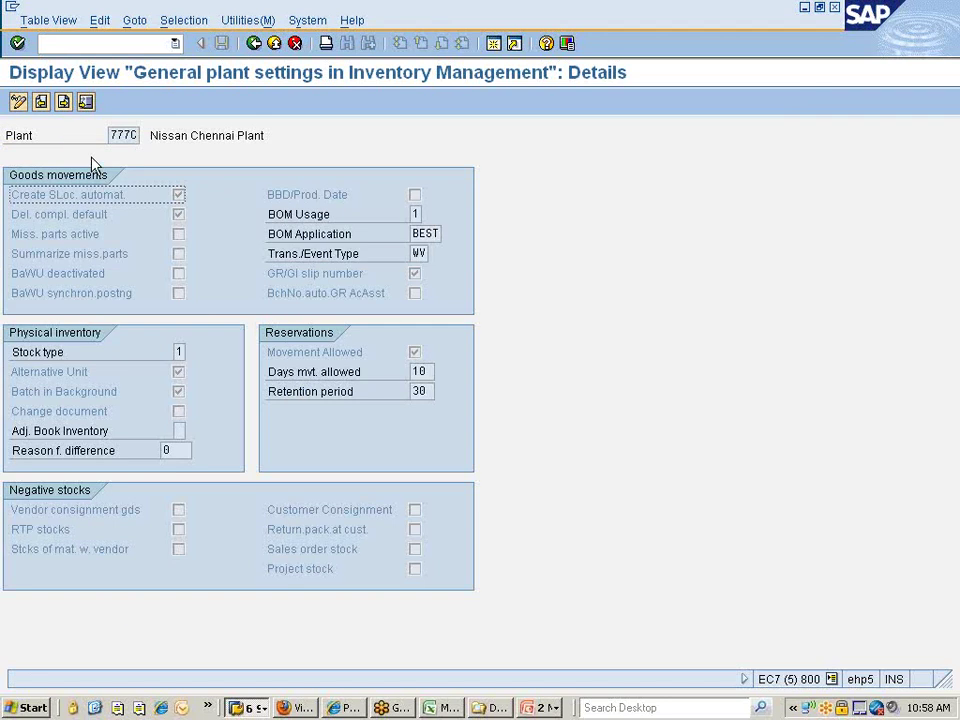
click(254, 43)
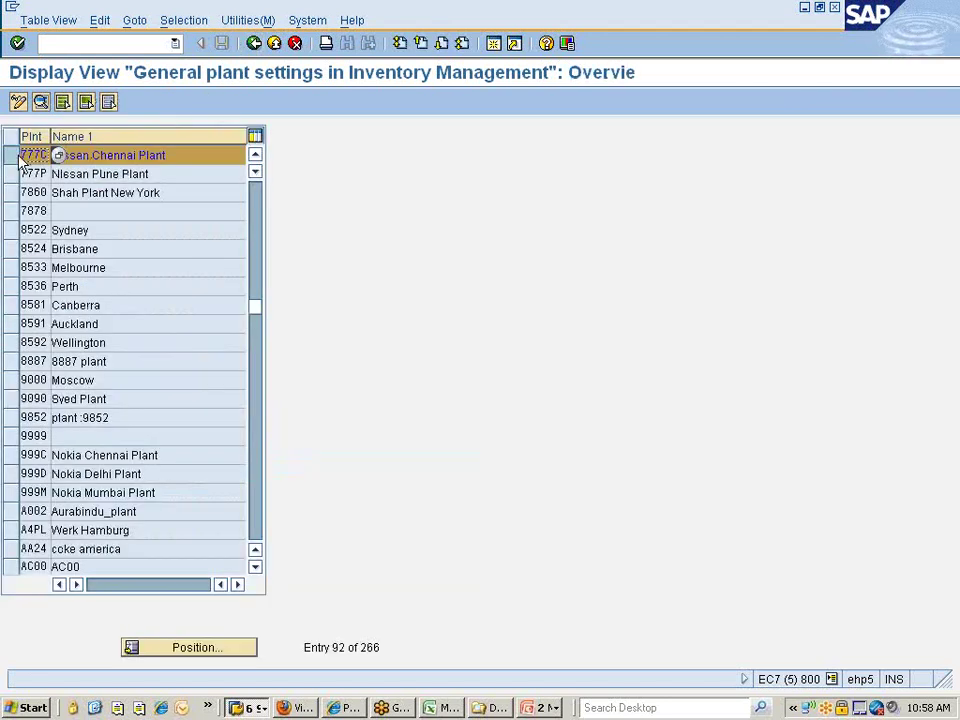
click(42, 102)
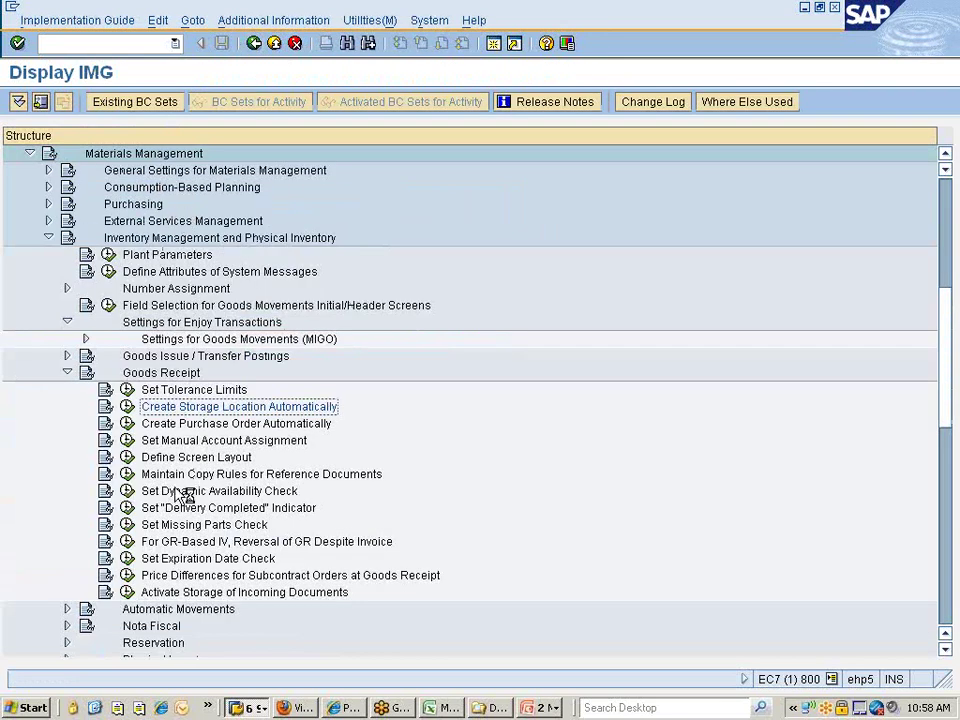
Under Goods Issue / Transfer Postings, check automatic storage location creation for plant 777C and return to the IMG.
scroll(218, 590, down, 1)
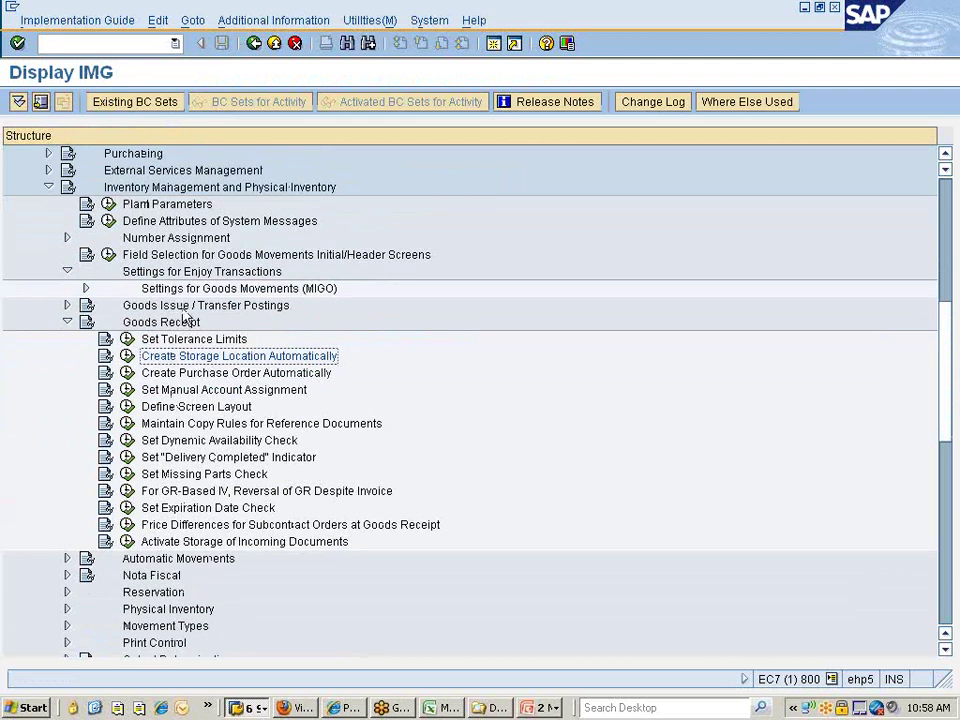
click(67, 305)
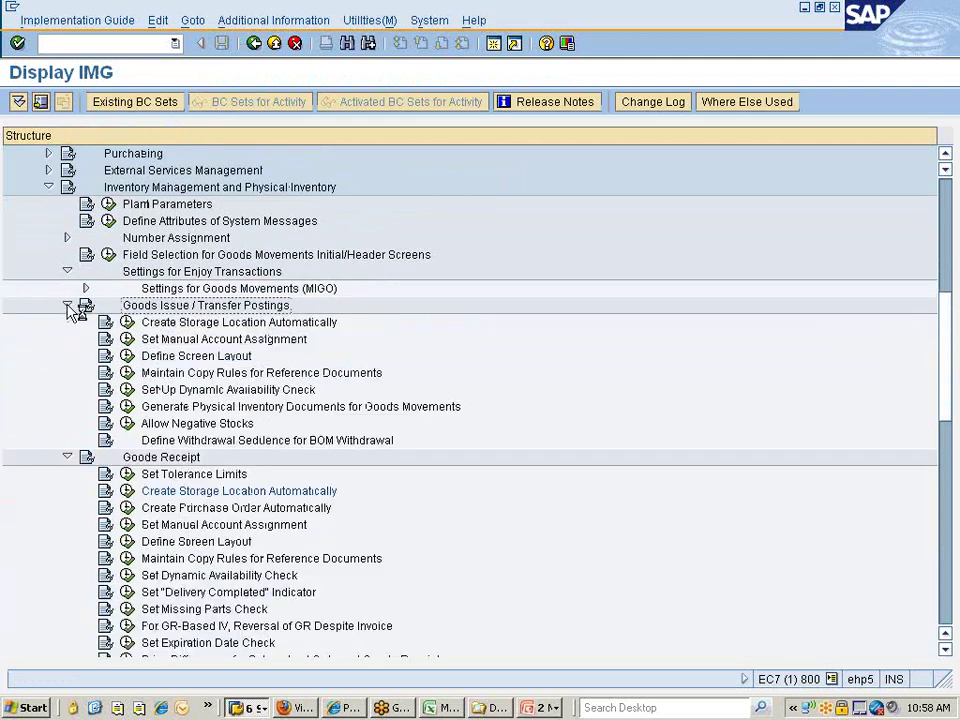
click(127, 322)
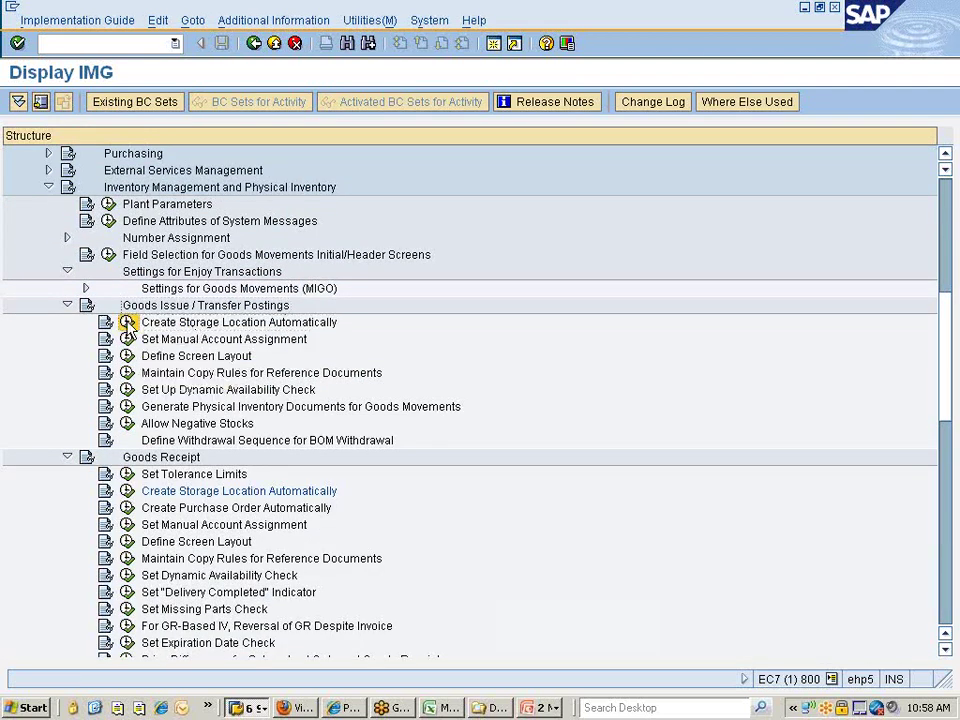
click(118, 197)
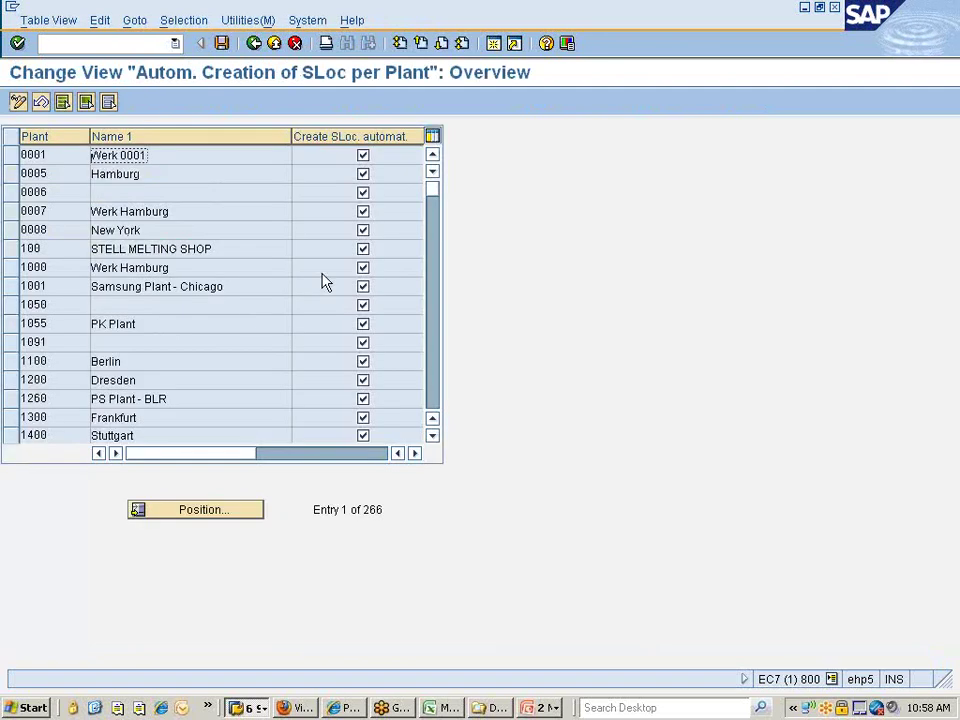
click(197, 512)
text(777)
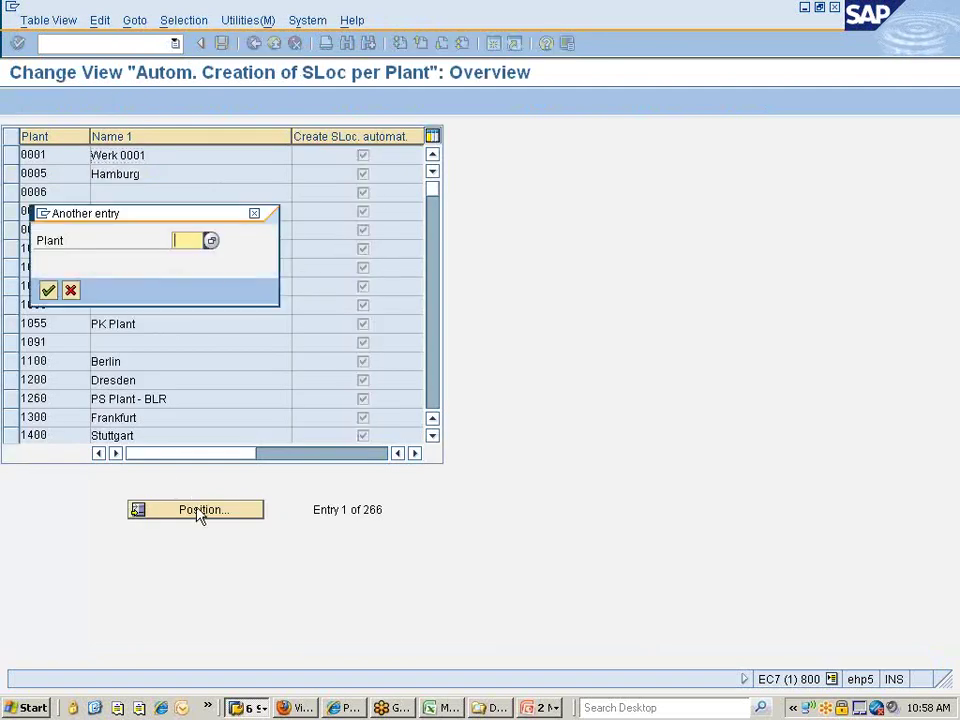
text(C)
key(Return)
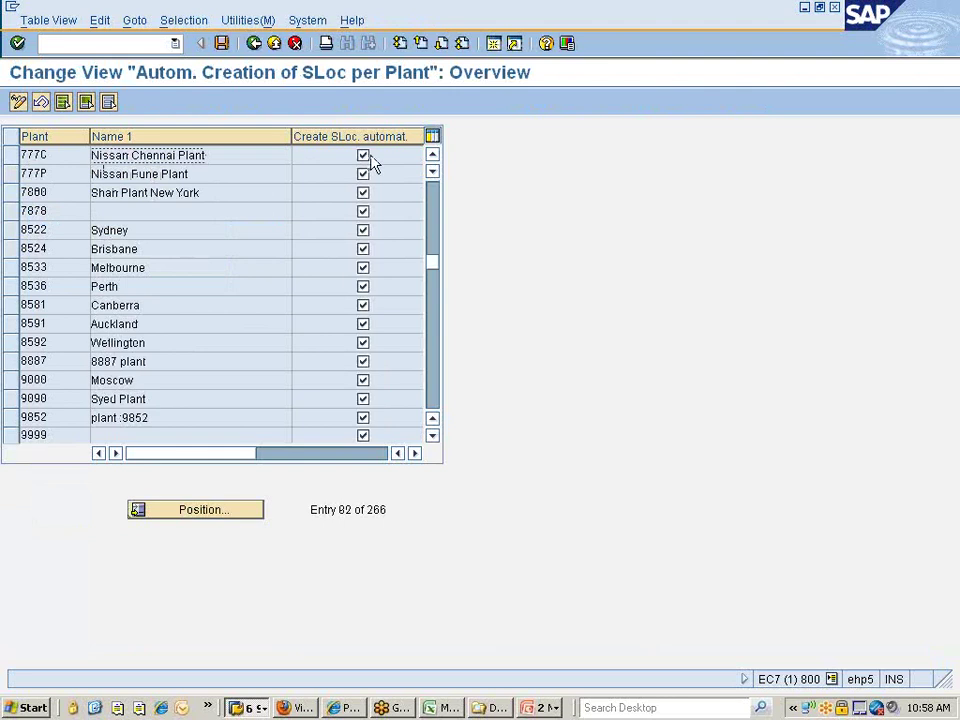
click(254, 43)
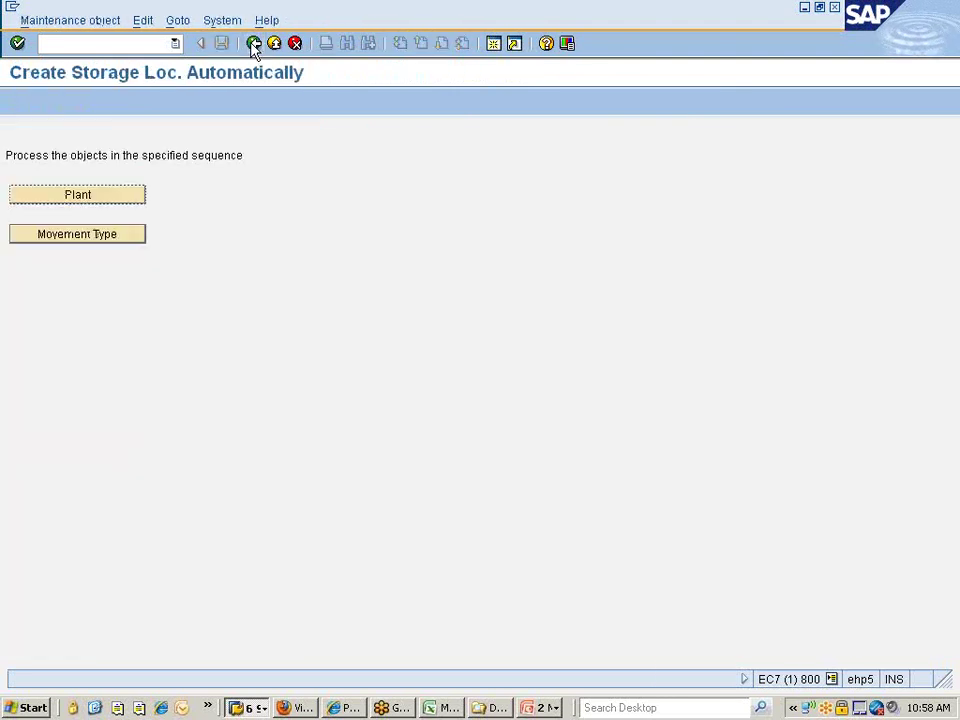
click(254, 43)
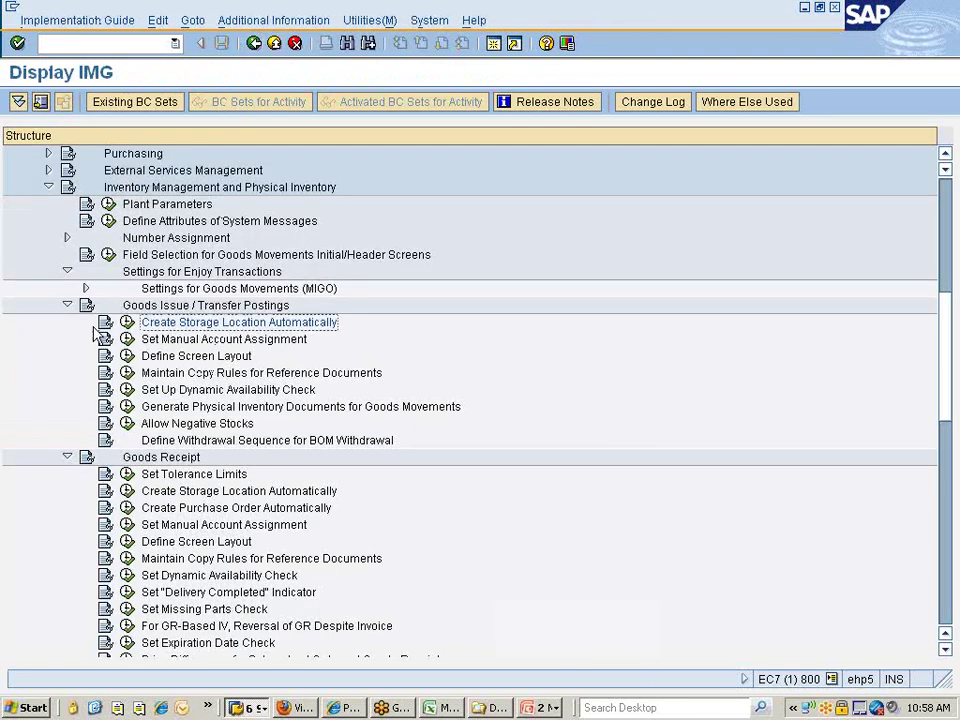
Collapse Goods Issue / Transfer Postings, review Create Purchase Order Automatically by movement type under Goods Receipt, and return to the IMG.
click(67, 305)
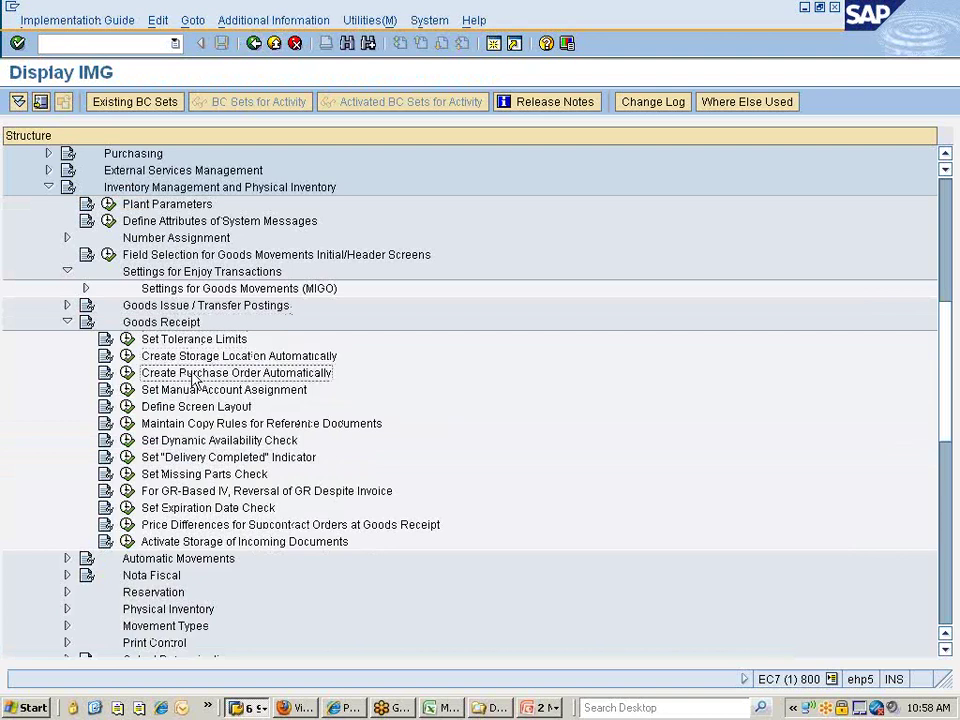
click(128, 374)
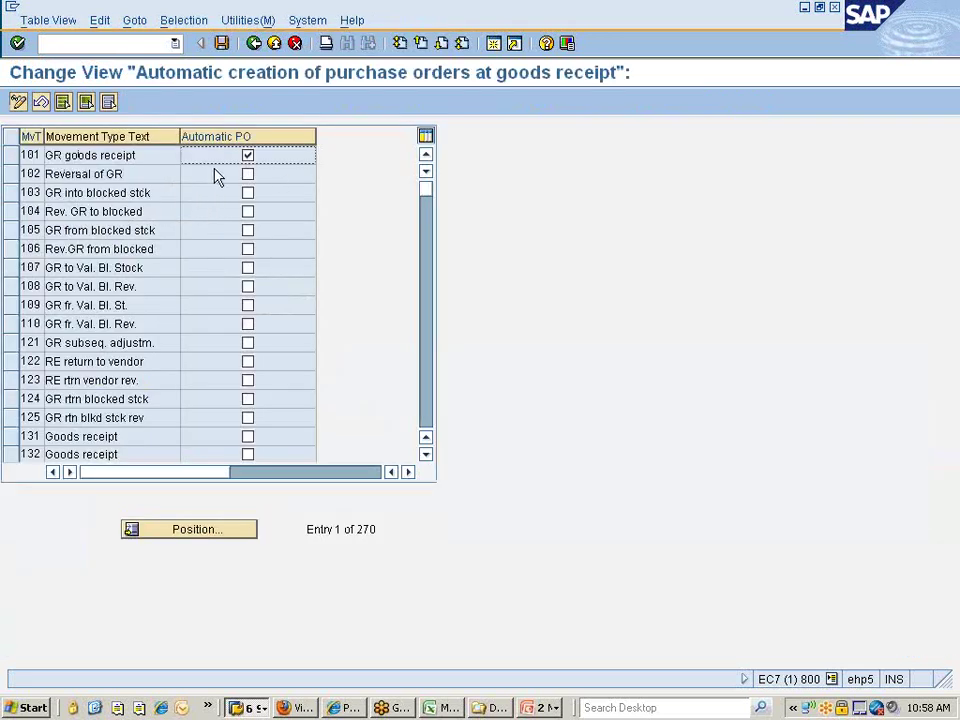
click(254, 46)
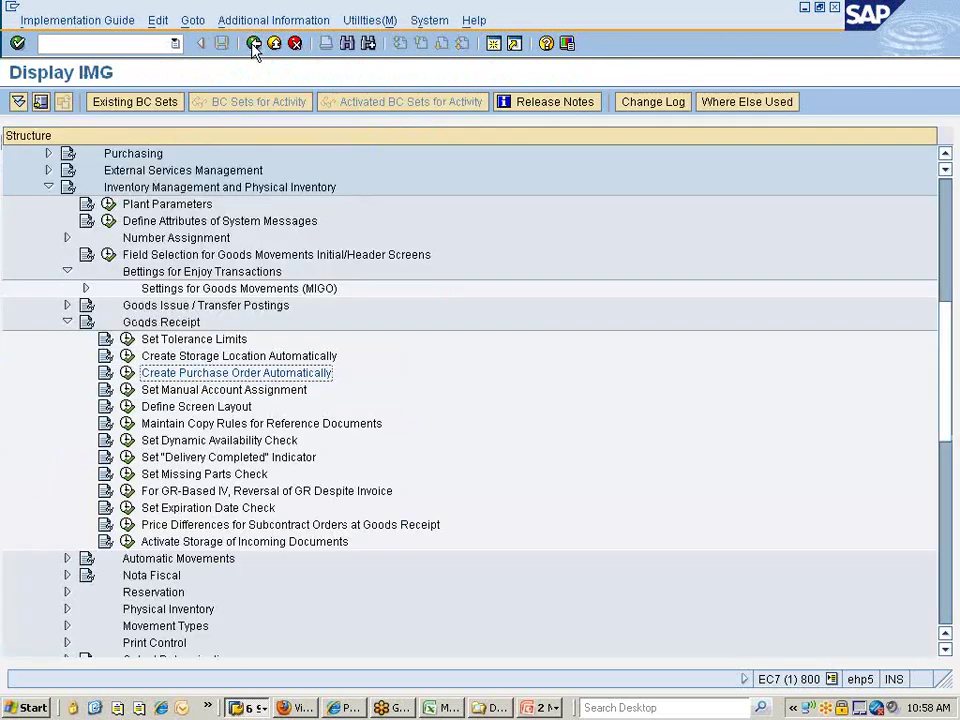
Review automatic storage location creation by movement type under Goods Receipt and return to the IMG.
click(127, 356)
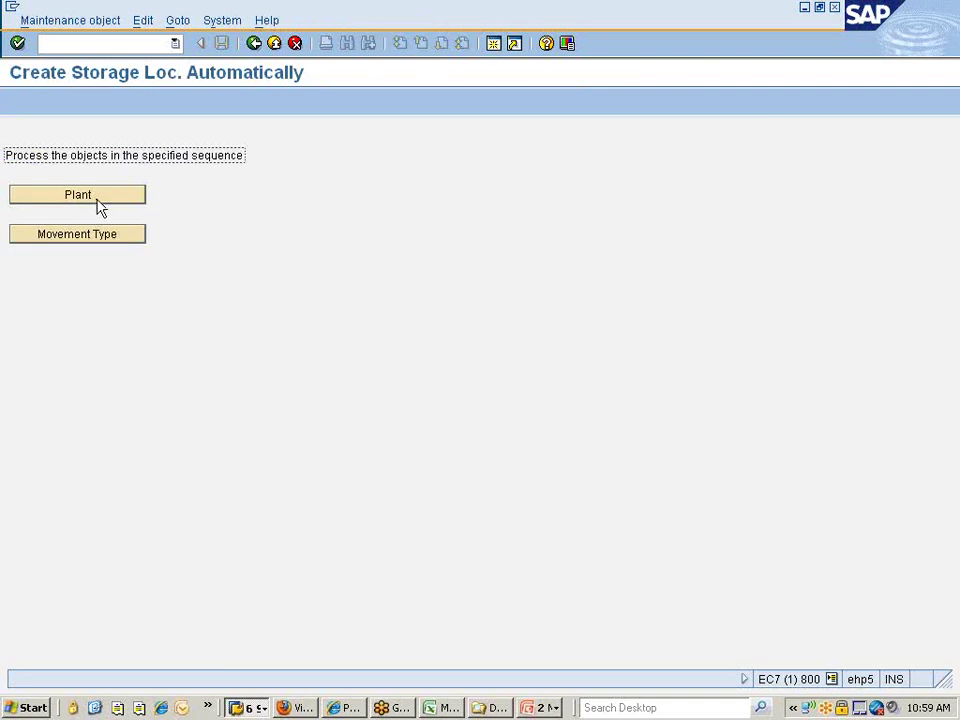
click(111, 237)
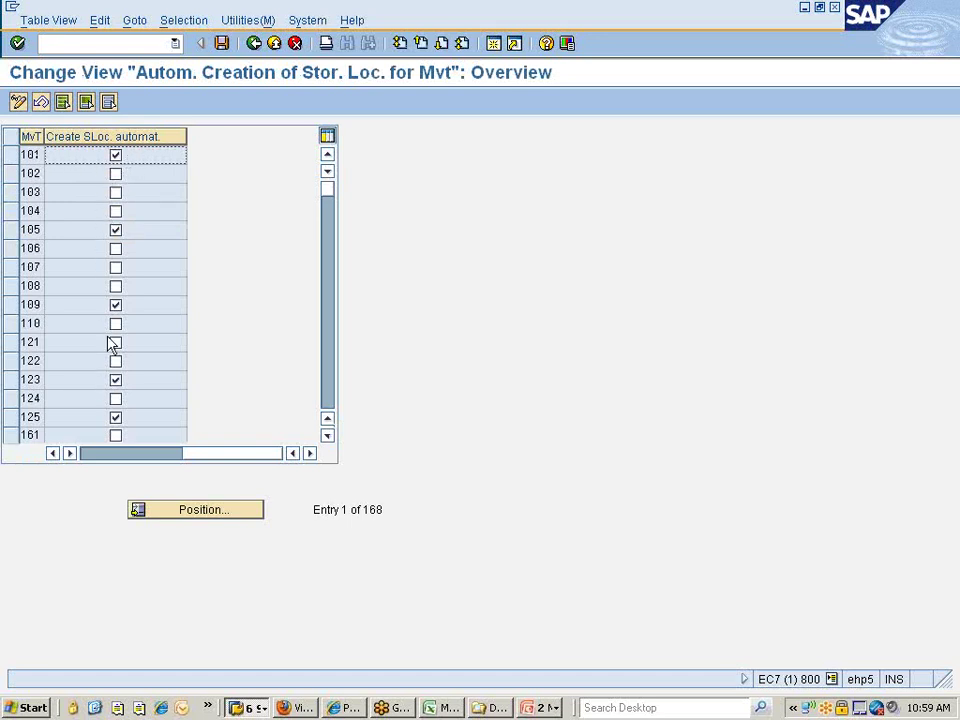
click(255, 45)
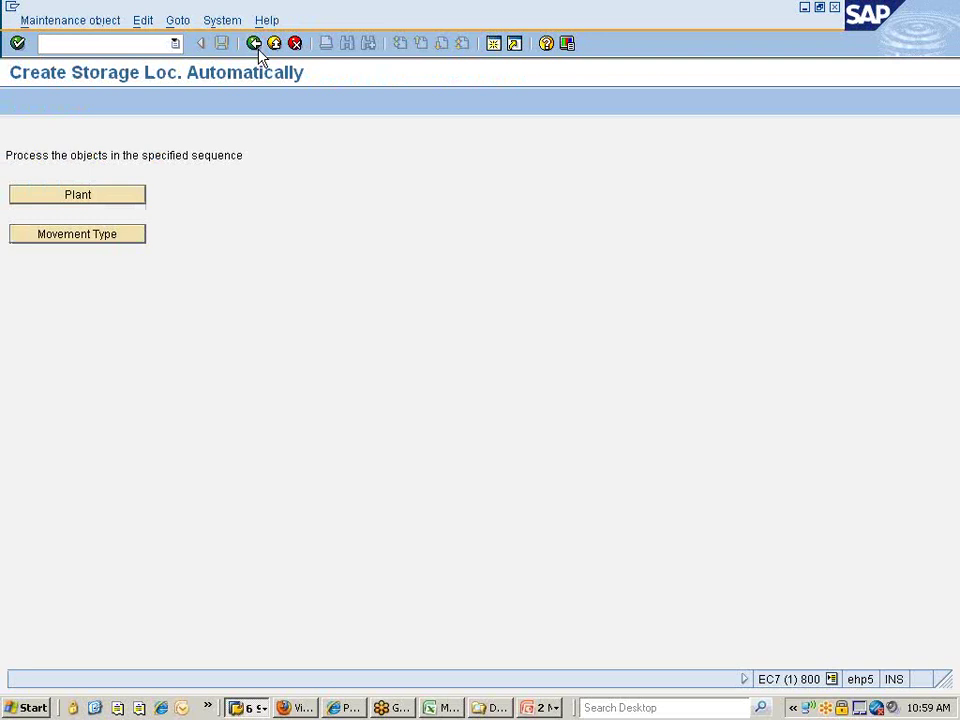
click(256, 47)
Open Set Manual Account Assignment under Goods Receipt to view the account control by movement type.
click(185, 374)
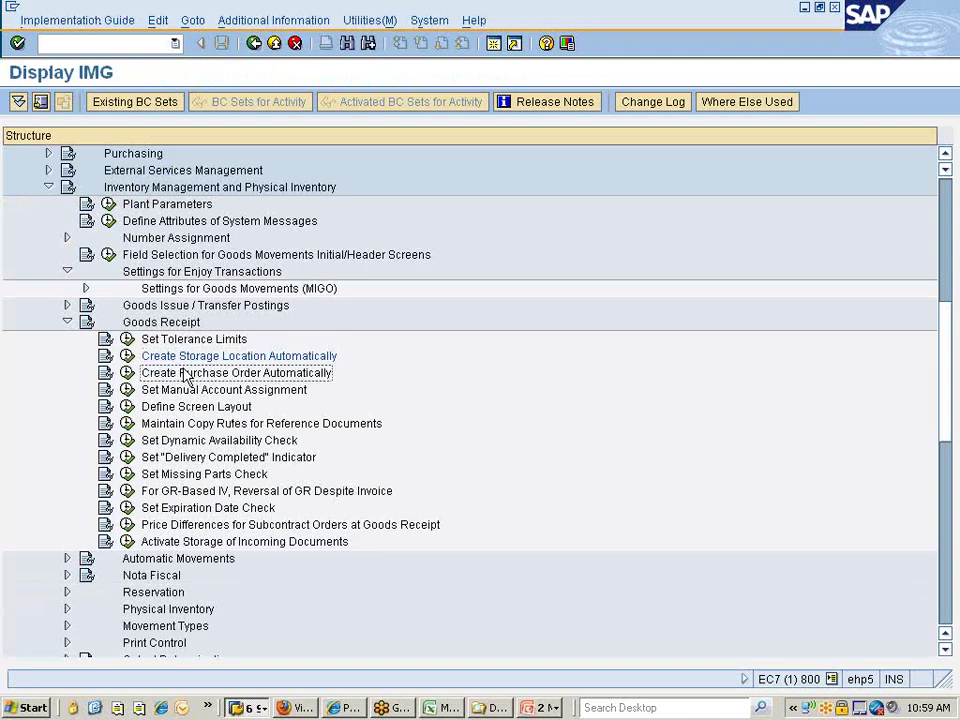
click(184, 393)
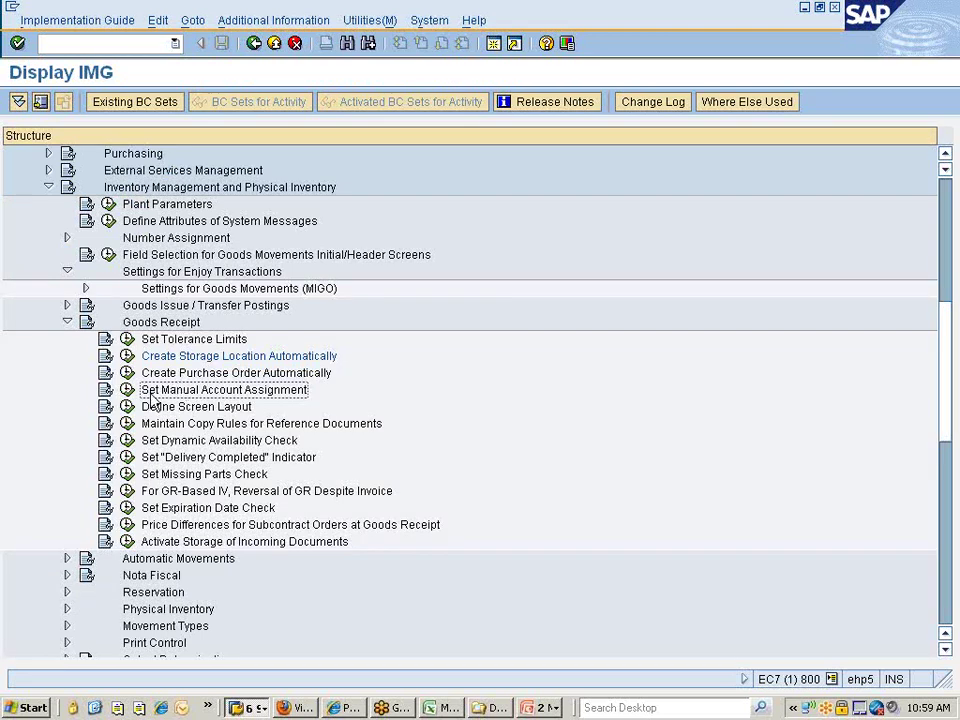
click(127, 389)
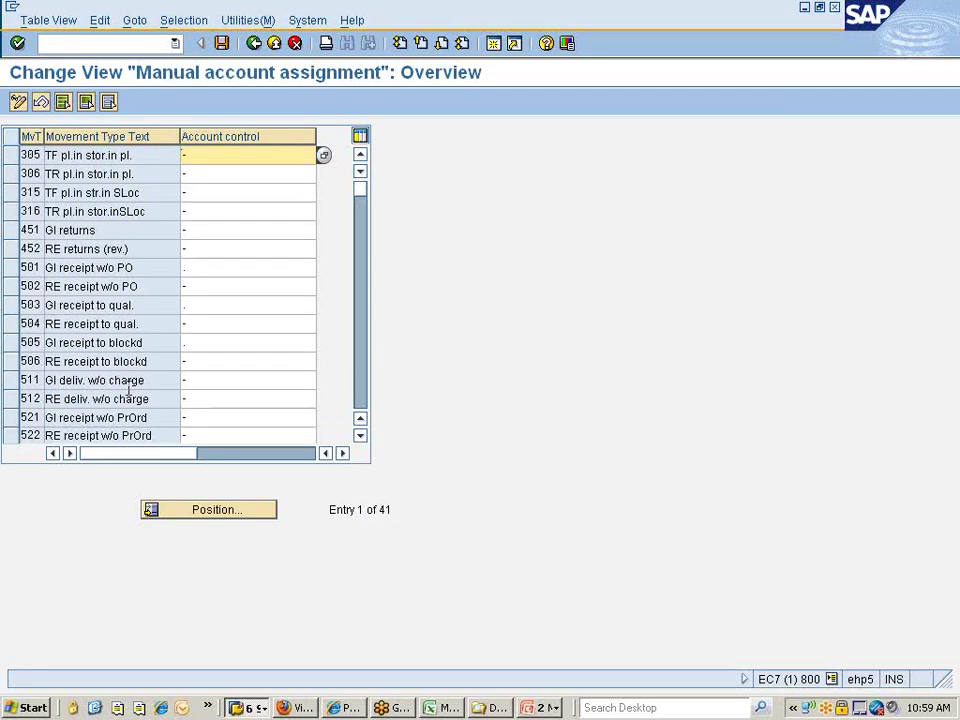
Leave the manual account assignment view, open Define Screen Layout under Goods Receipt, and return to the IMG.
click(254, 43)
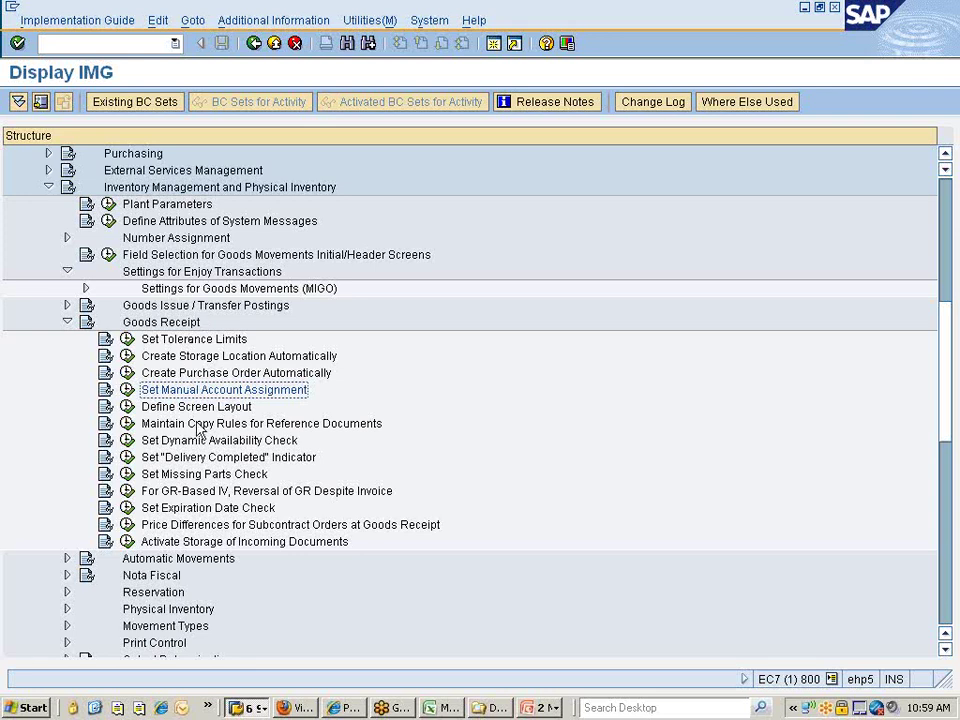
click(168, 409)
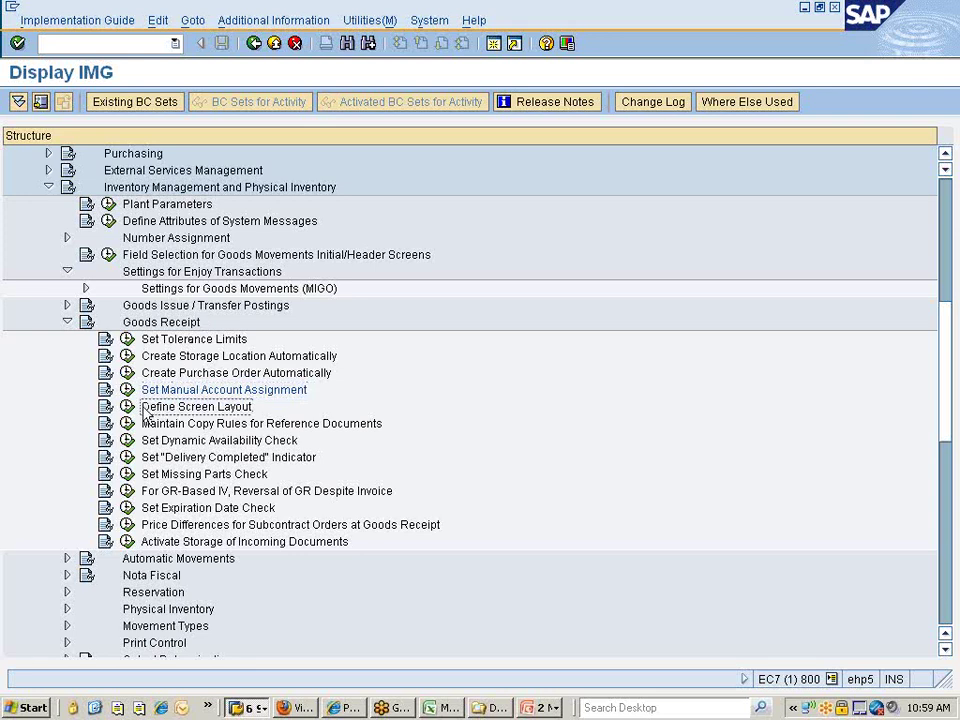
click(127, 406)
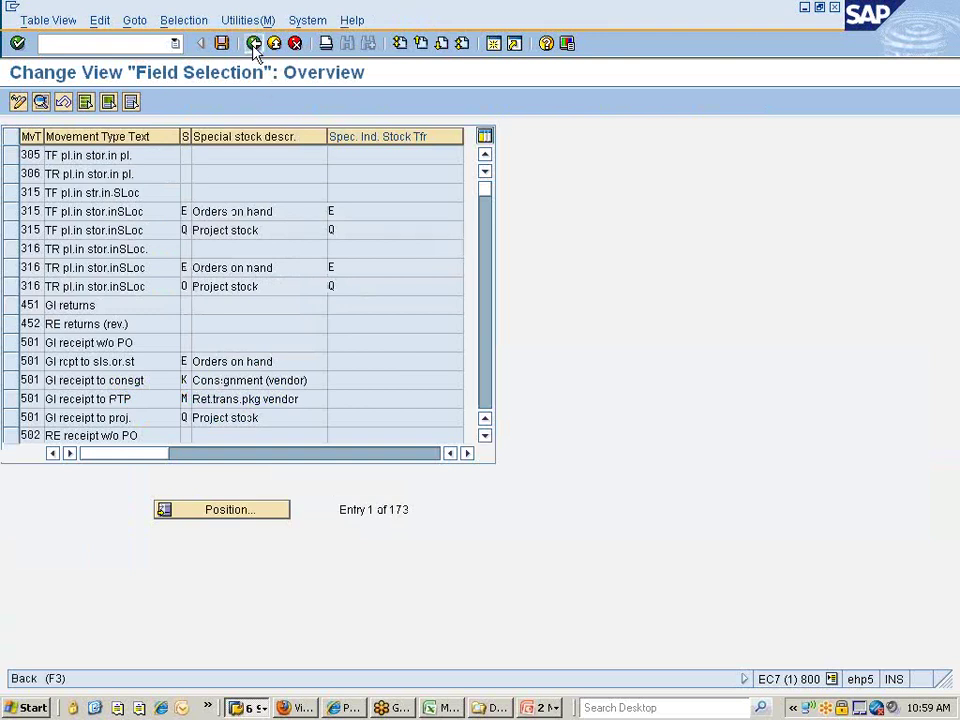
click(254, 44)
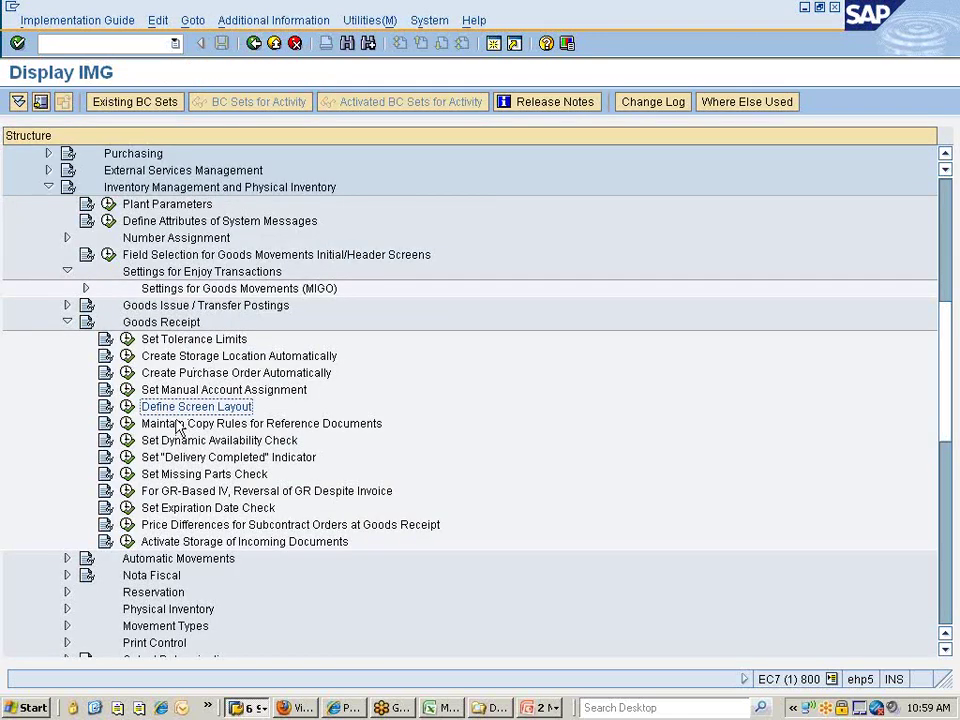
In Define Screen Layout, review the General data field status for movement type 501 (receipt w/o PO) and return to the IMG.
click(127, 406)
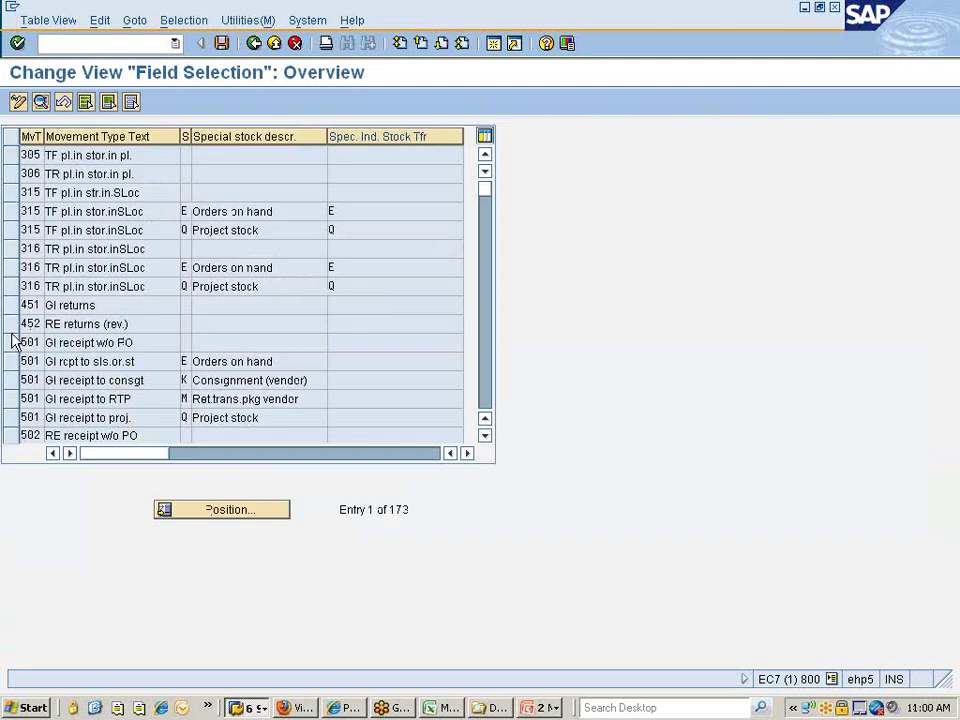
click(11, 343)
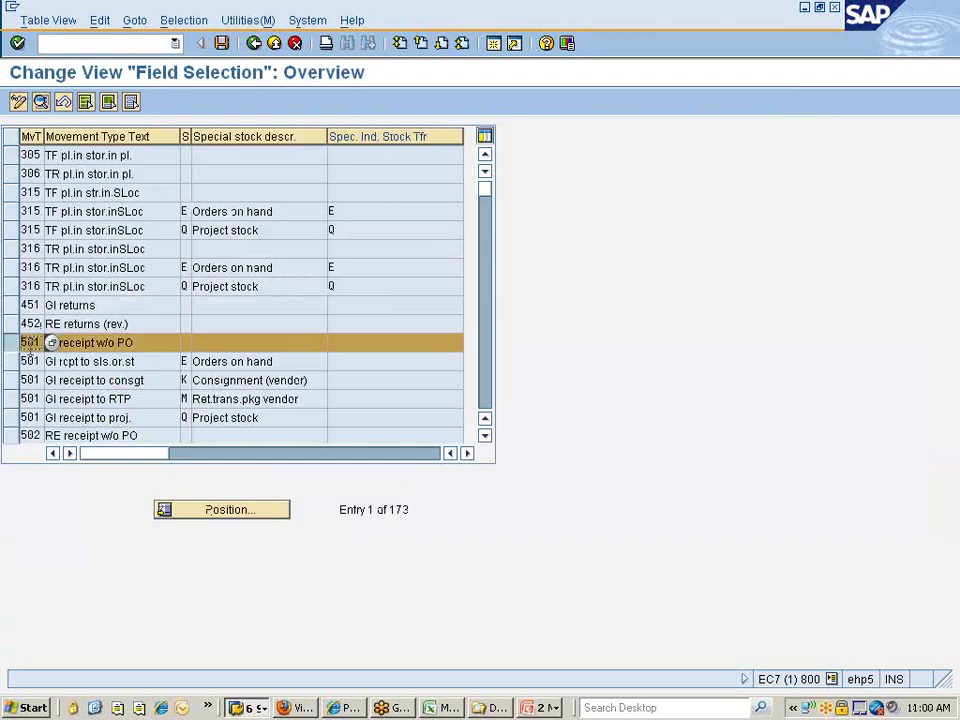
click(41, 102)
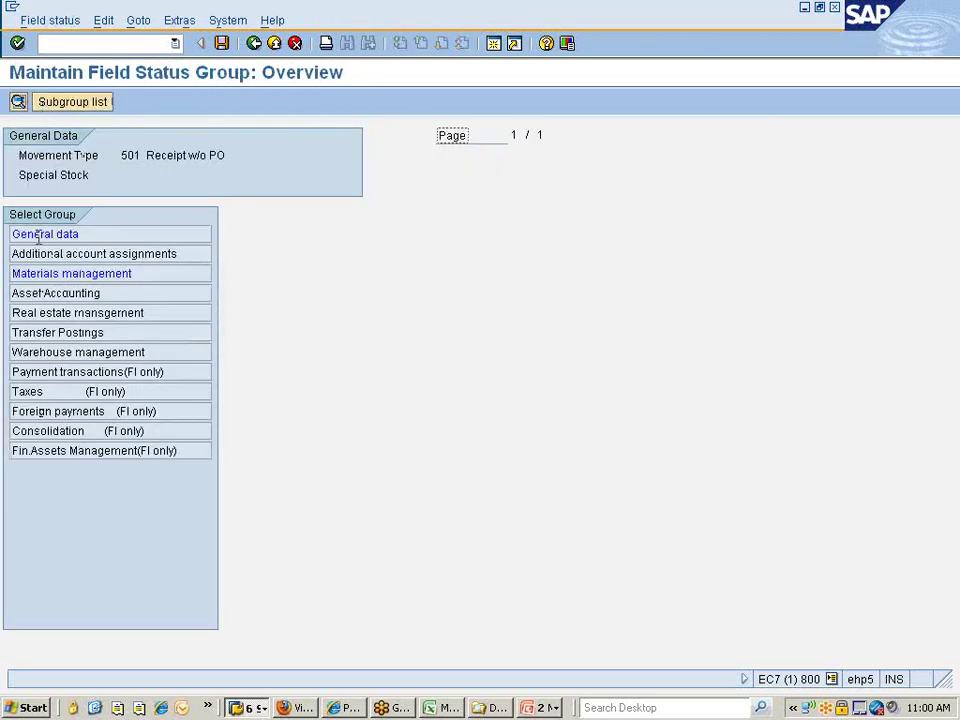
click(38, 236)
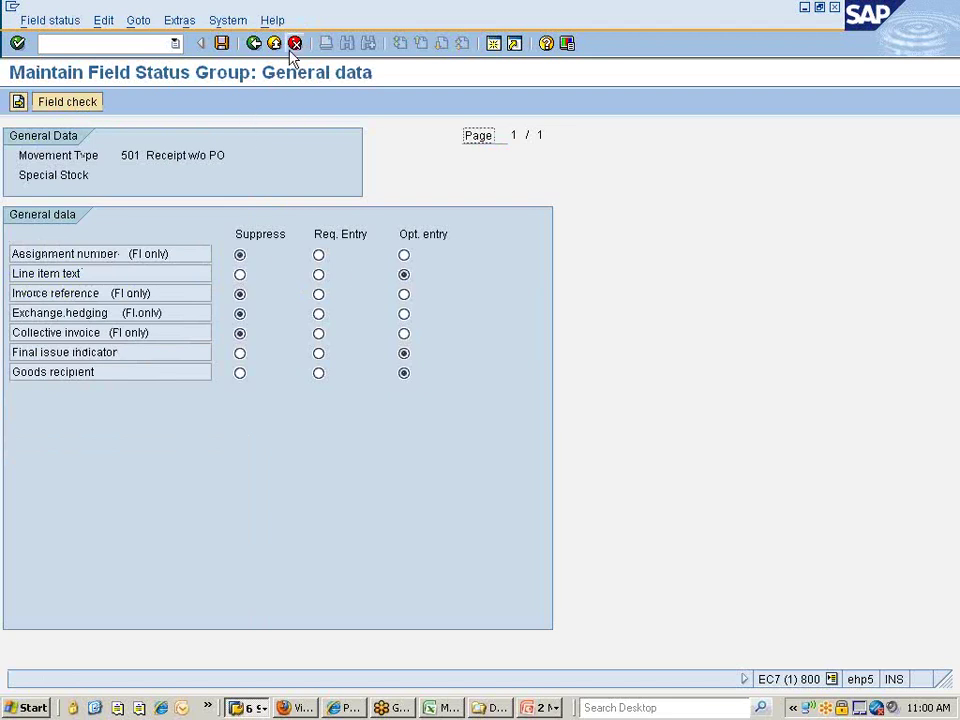
click(254, 44)
click(255, 45)
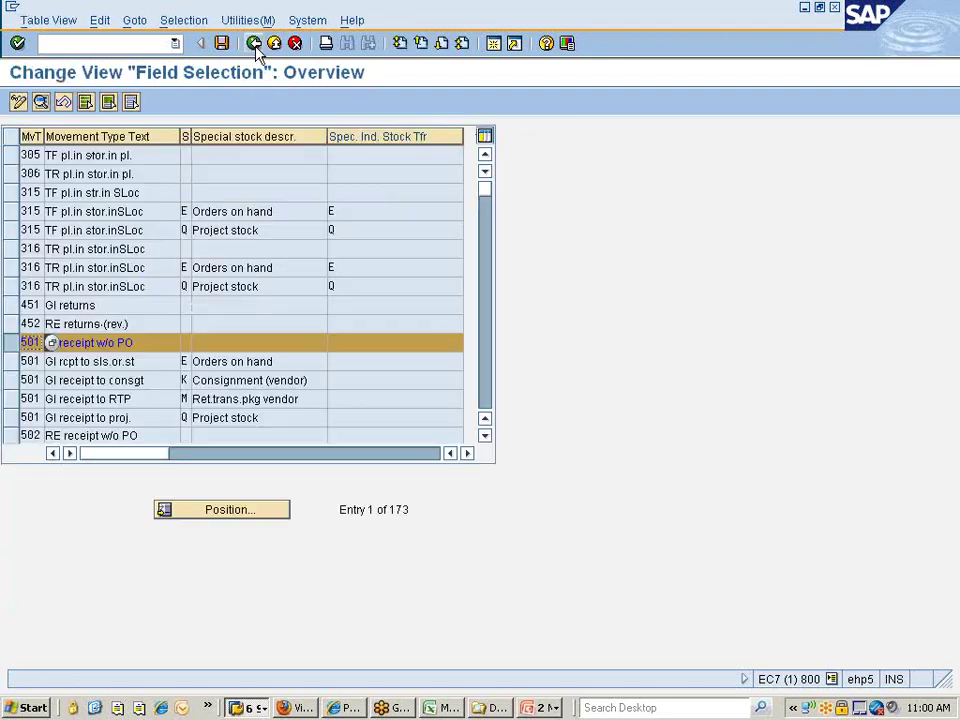
click(254, 45)
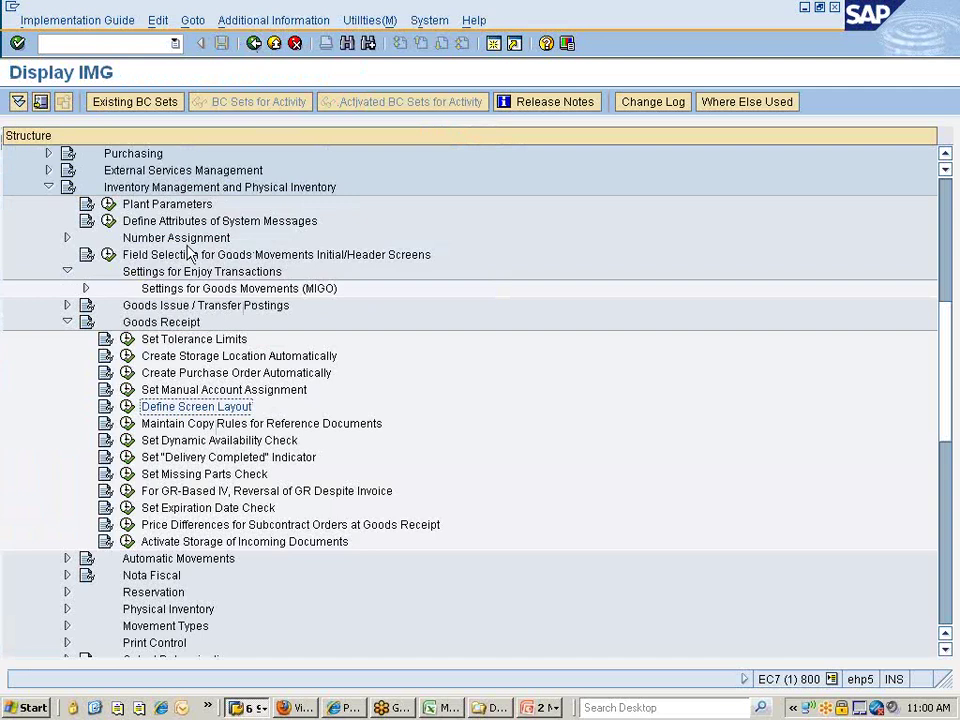
Expand Settings for Goods Movements (MIGO) under Settings for Enjoy Transactions and select Field Selection for MIGO.
click(230, 289)
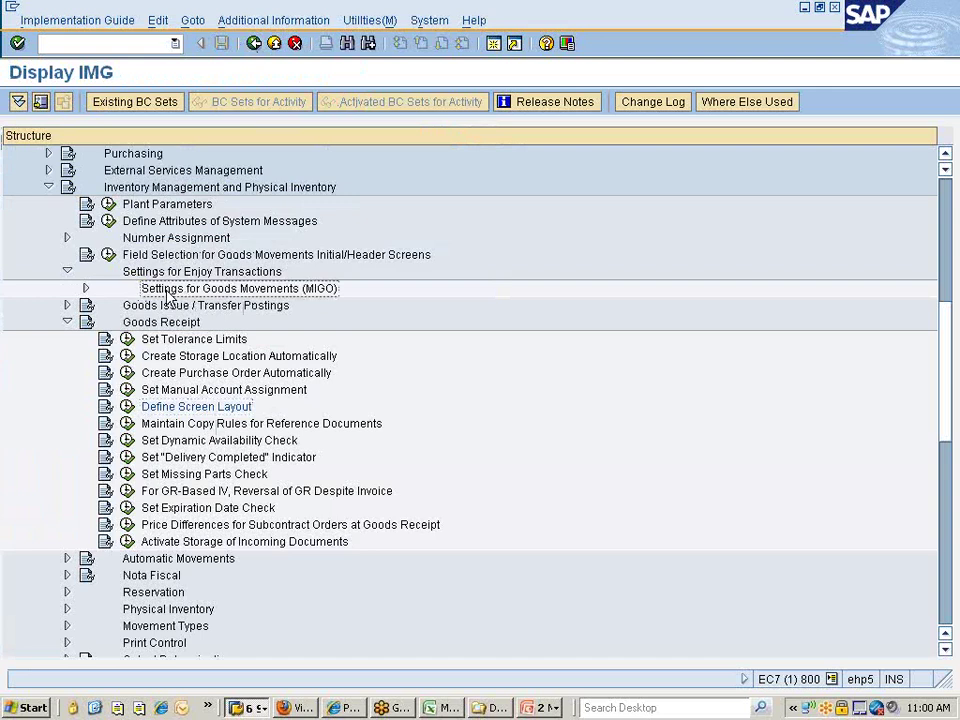
click(86, 289)
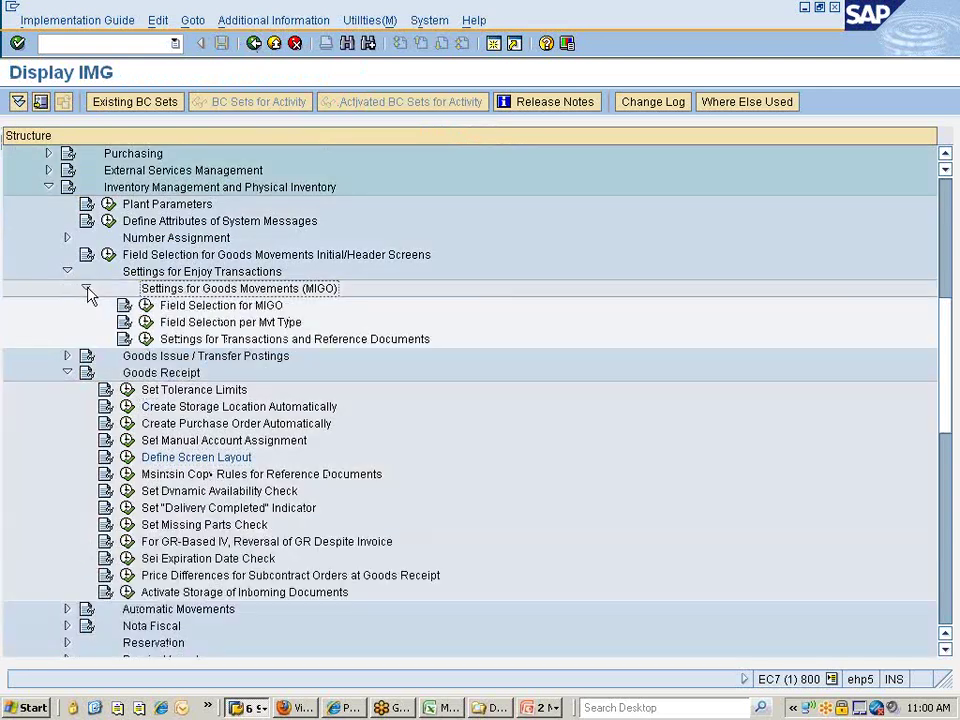
click(205, 306)
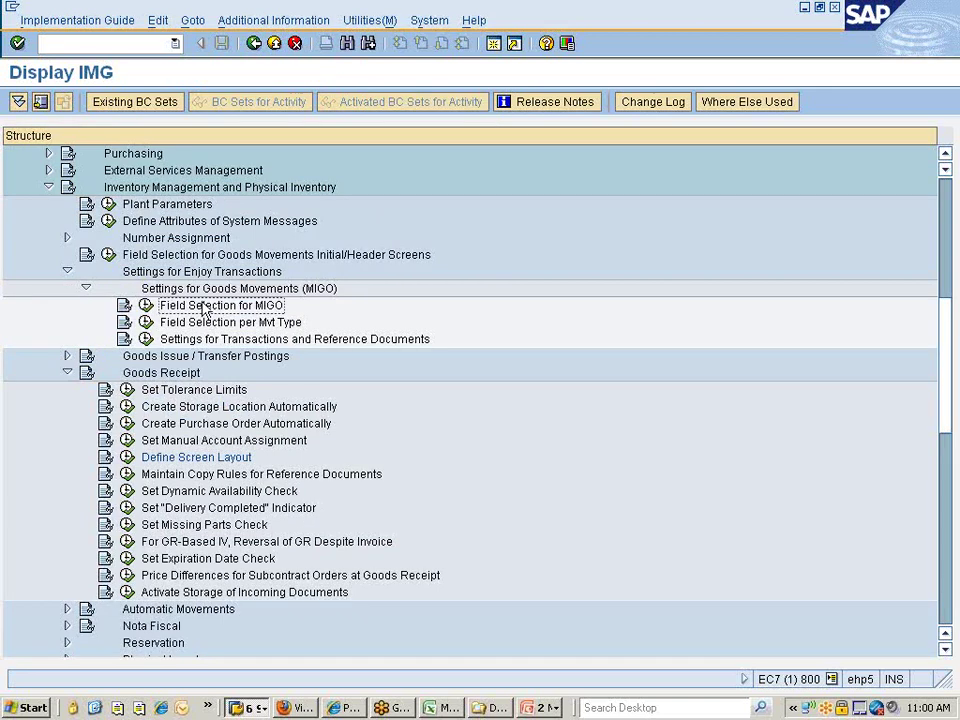
Reopen Define Screen Layout under Goods Receipt, browse the movement types from 501 onward, and return to the IMG.
scroll(205, 306, down, 2)
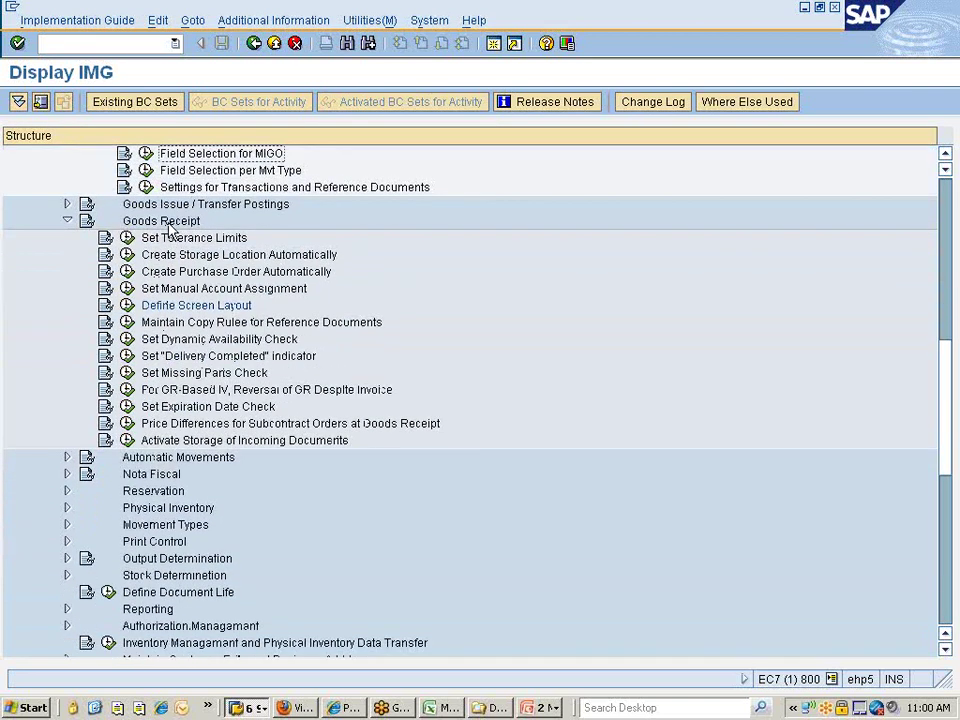
click(127, 305)
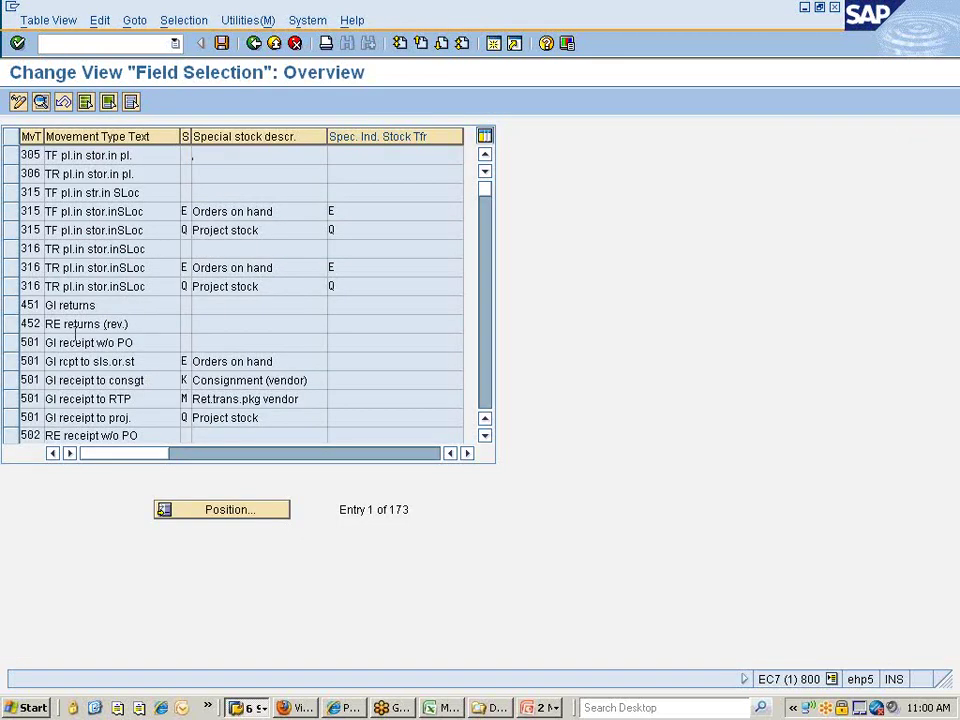
click(9, 342)
scroll(85, 360, down, 1)
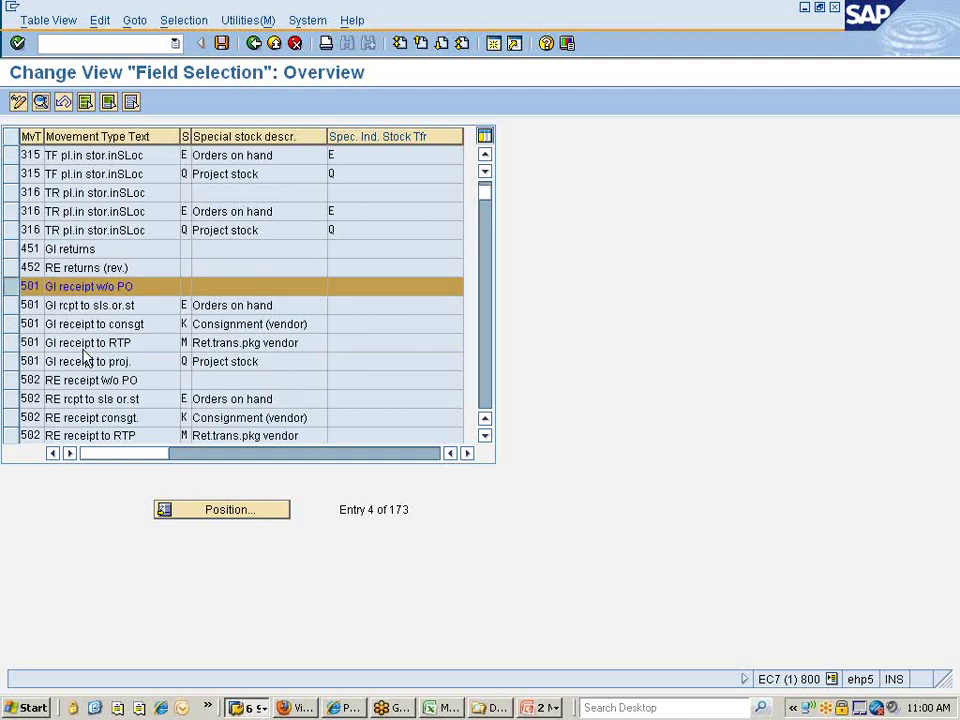
scroll(85, 360, down, 2)
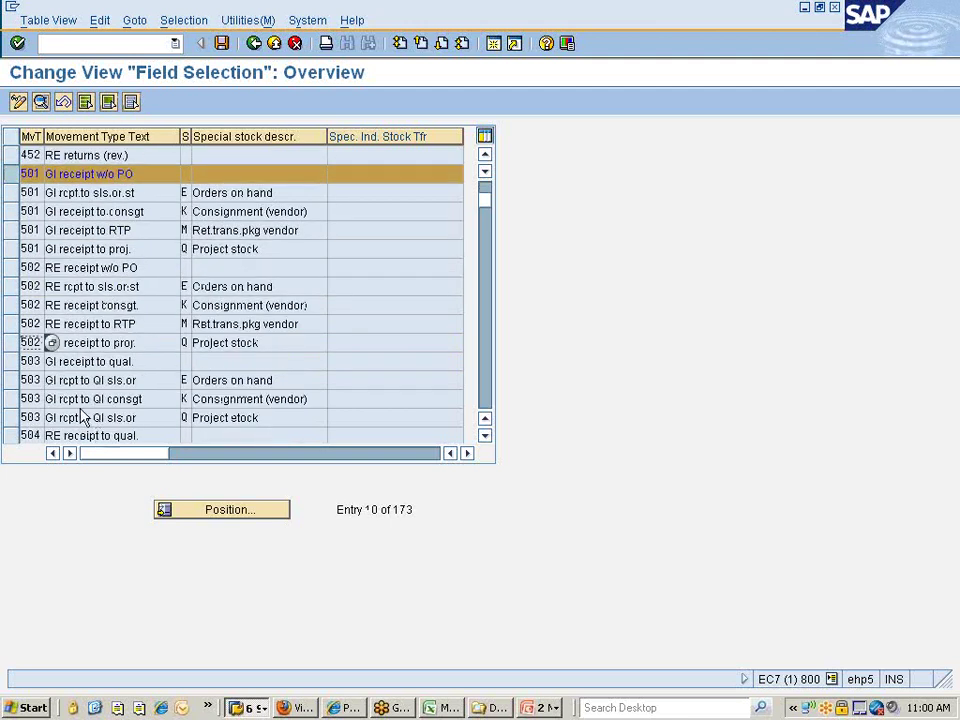
click(10, 174)
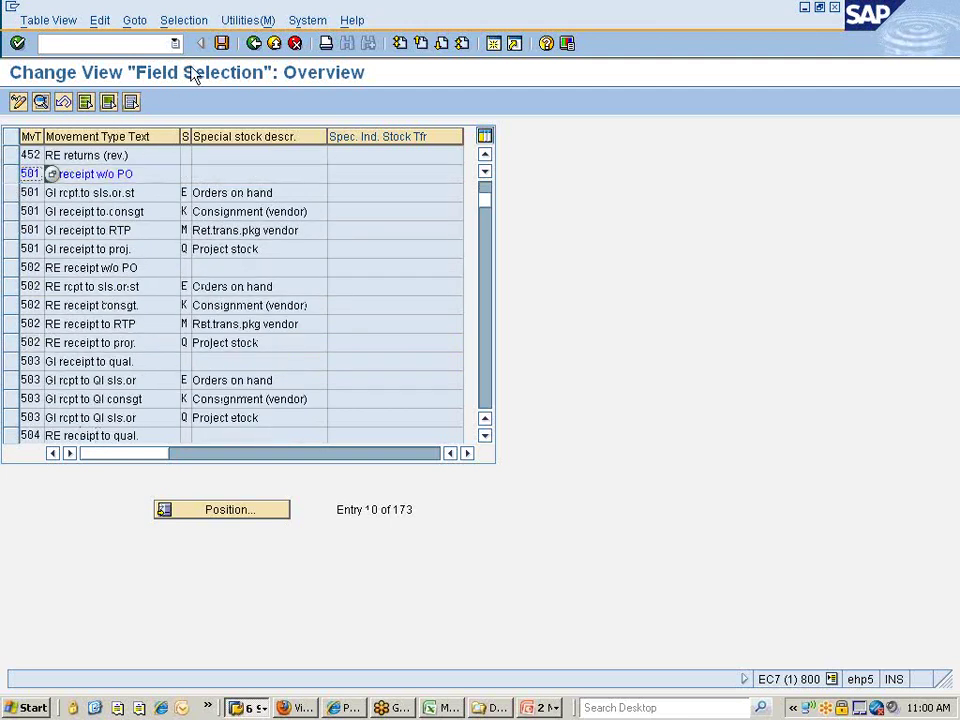
click(253, 43)
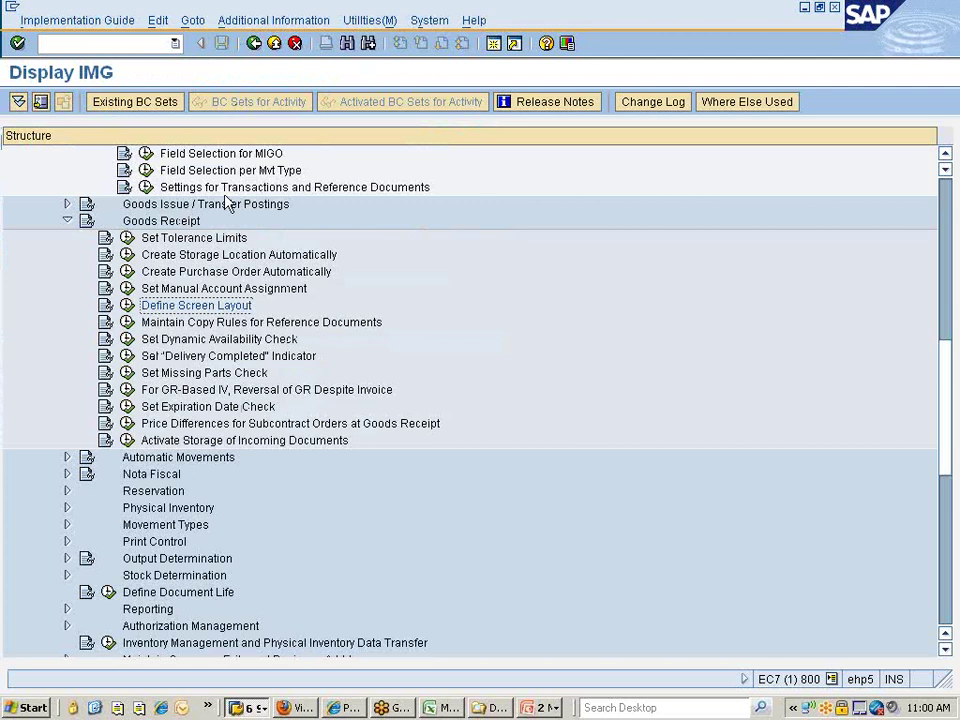
Review the proposed item preselection per transaction in Maintain Copy Rules for Reference Documents and return to the IMG.
click(158, 322)
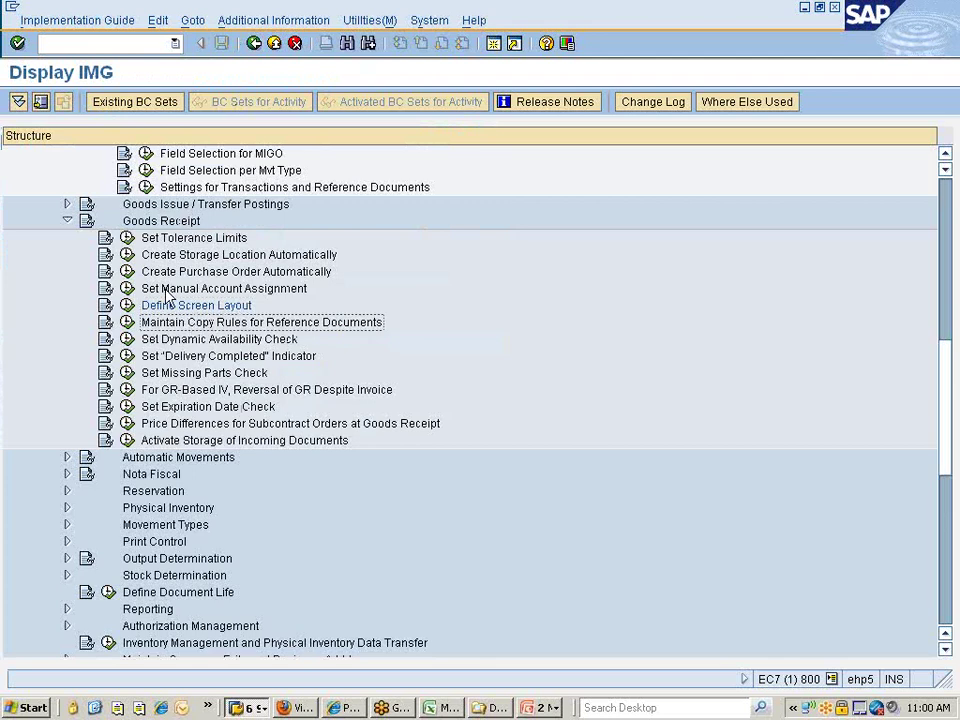
click(128, 322)
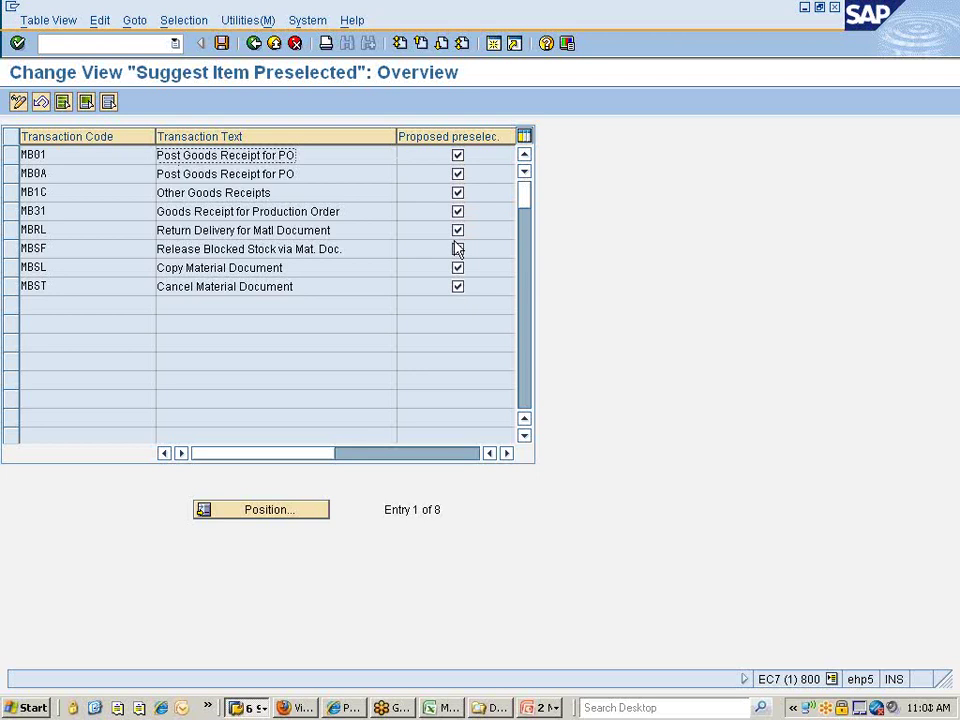
click(254, 43)
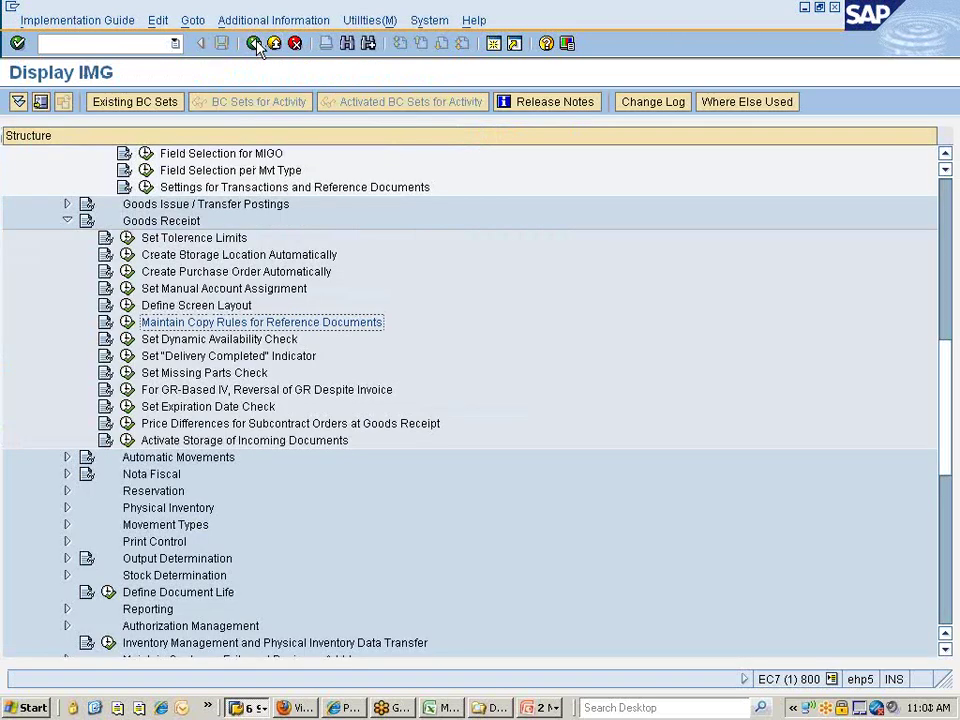
Review the objects offered in Set Dynamic Availability Check for goods receipt and return to the IMG.
click(201, 341)
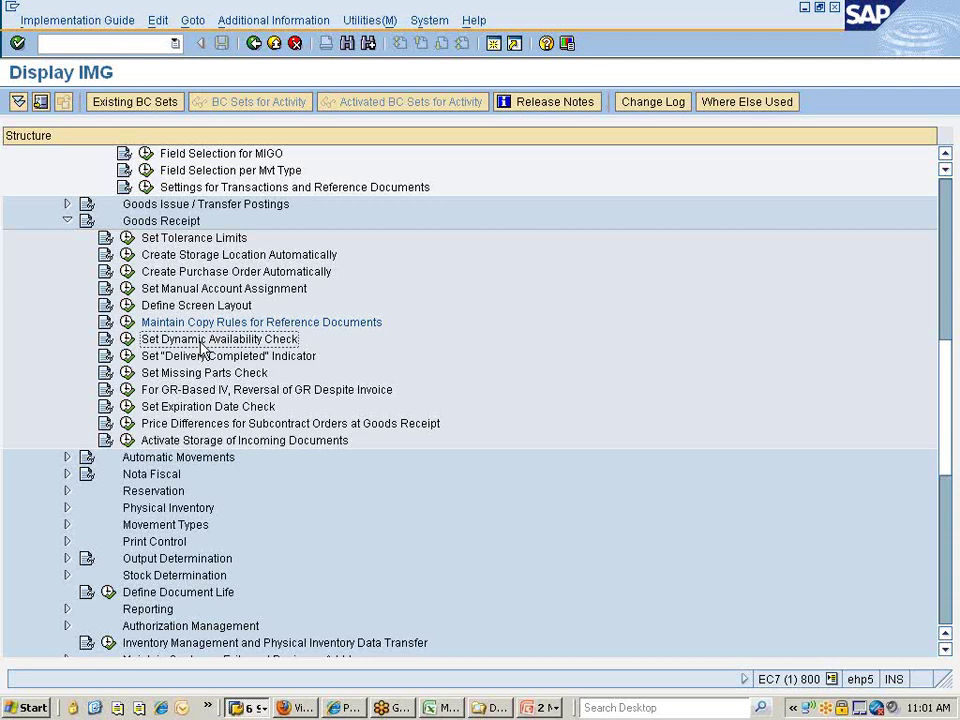
click(127, 339)
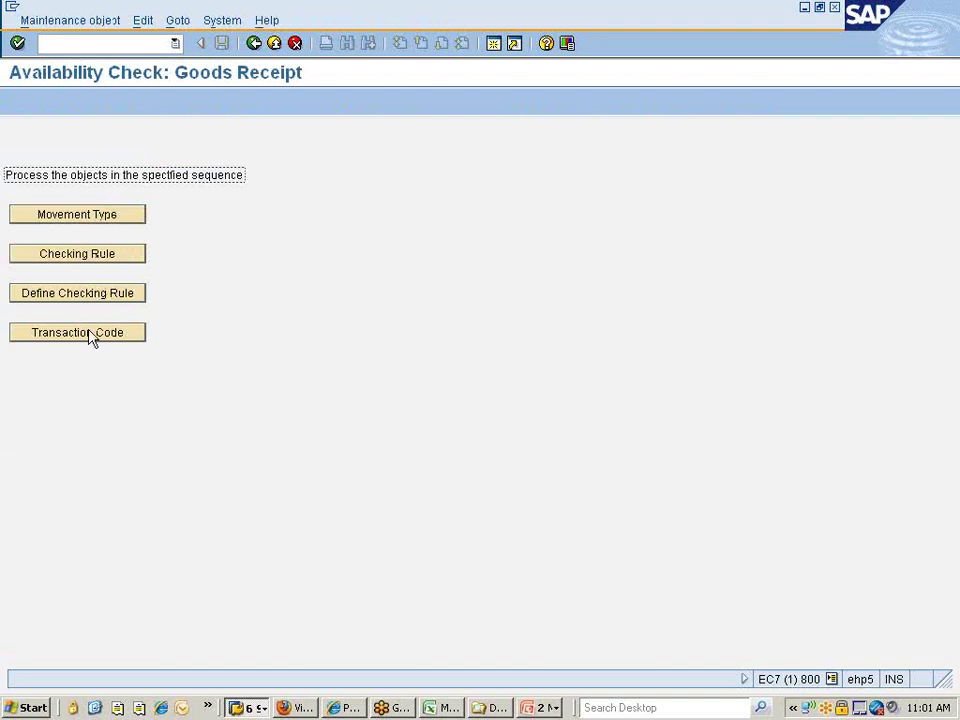
click(257, 47)
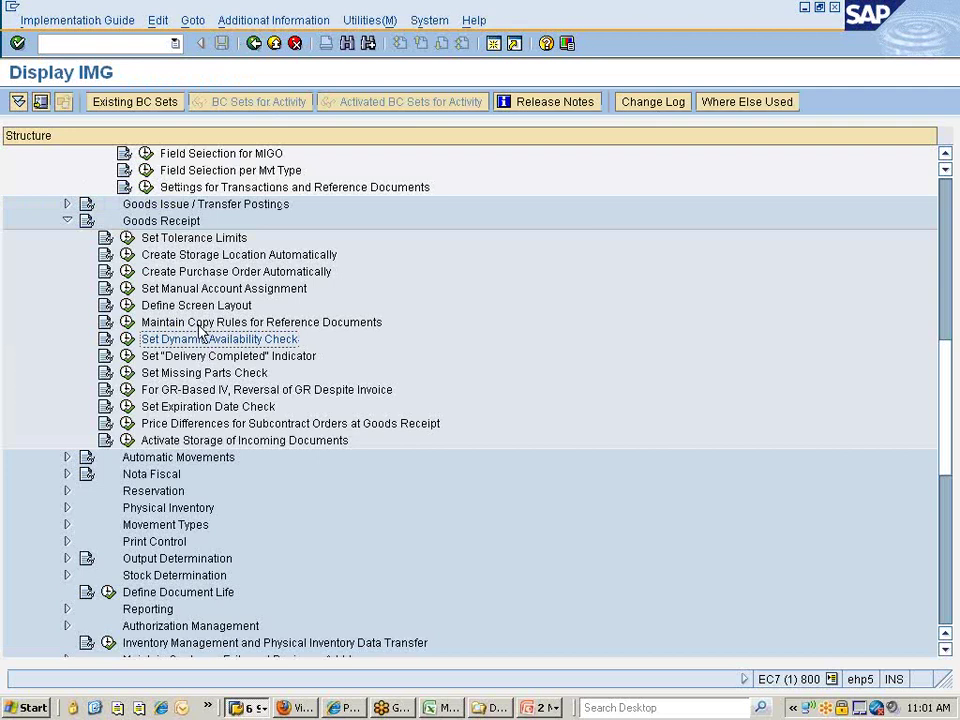
Check the "Delivery Completed" indicator default for plant 777C under Goods Receipt and return to the IMG.
click(172, 356)
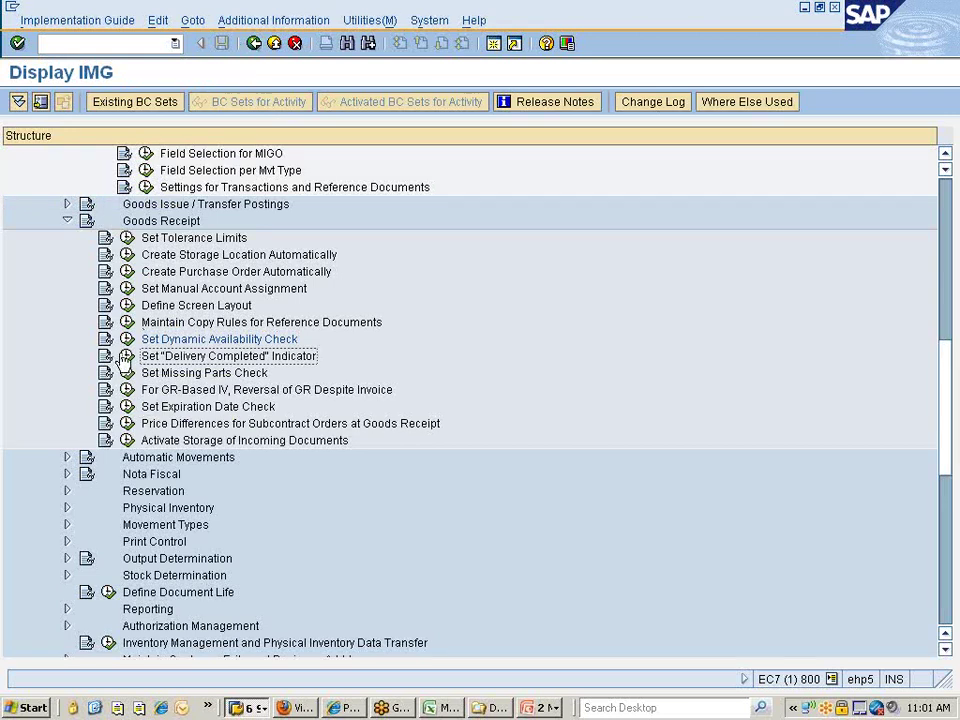
scroll(150, 270, up, 2)
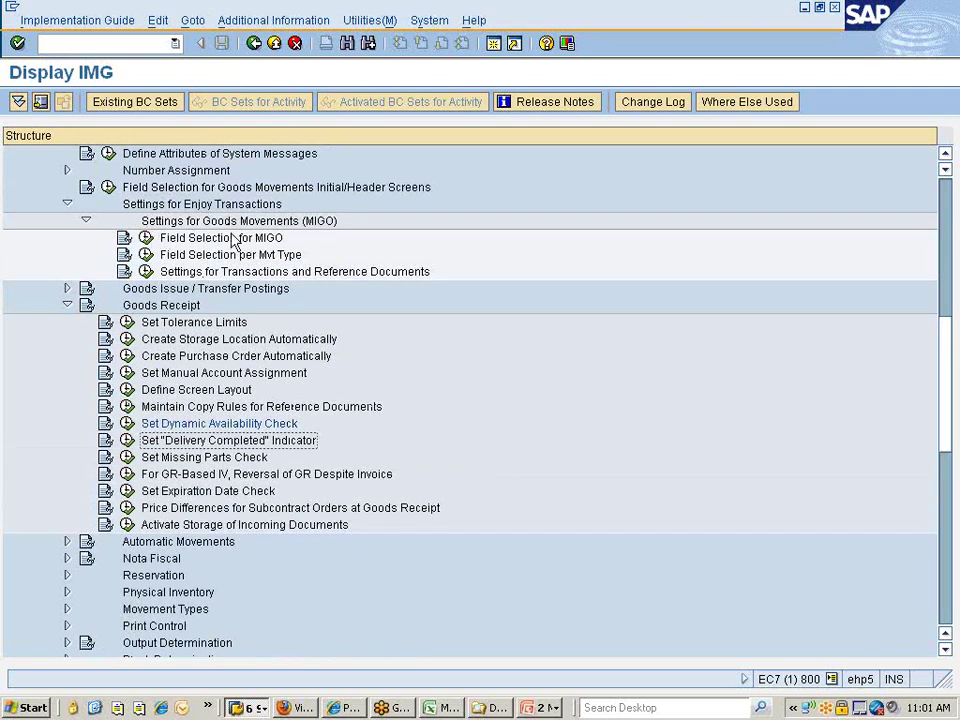
click(127, 440)
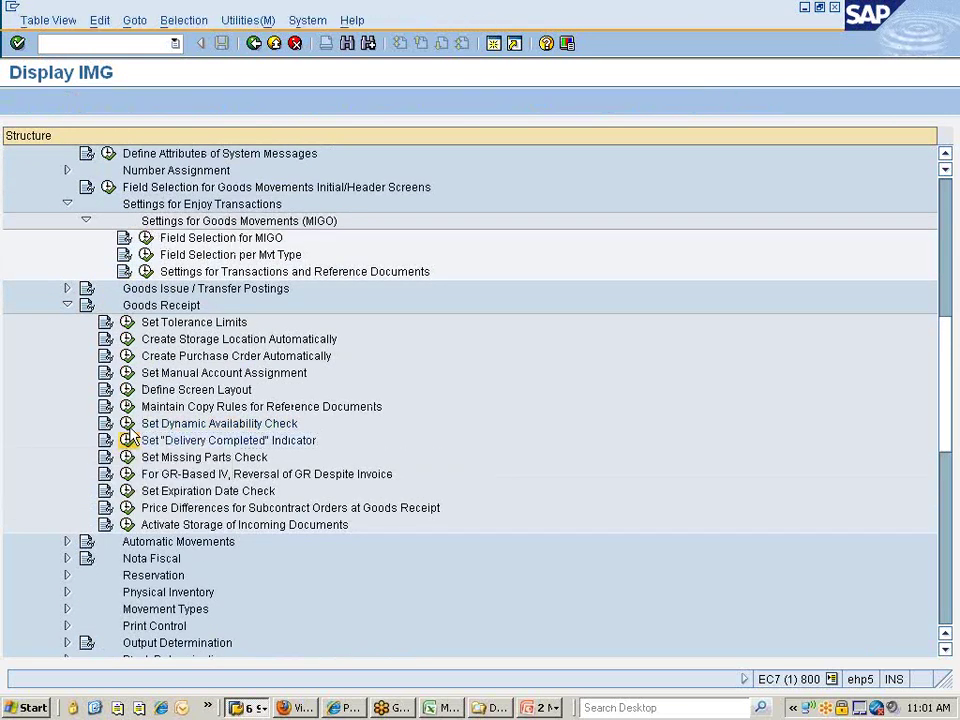
click(222, 511)
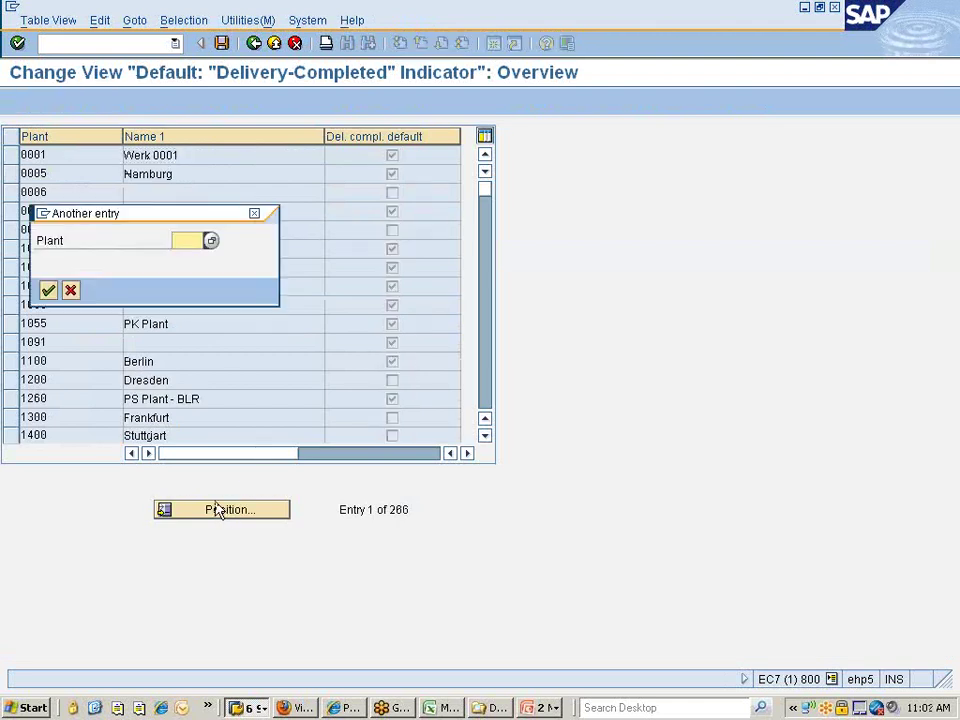
text(7777)
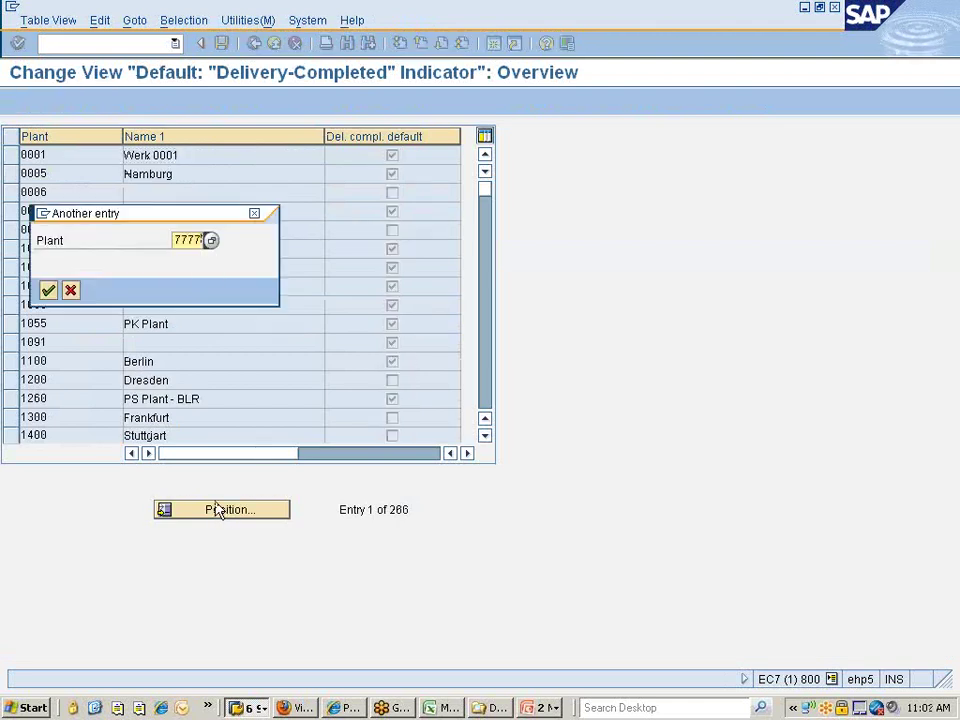
key(BackSpace)
text(C)
key(Return)
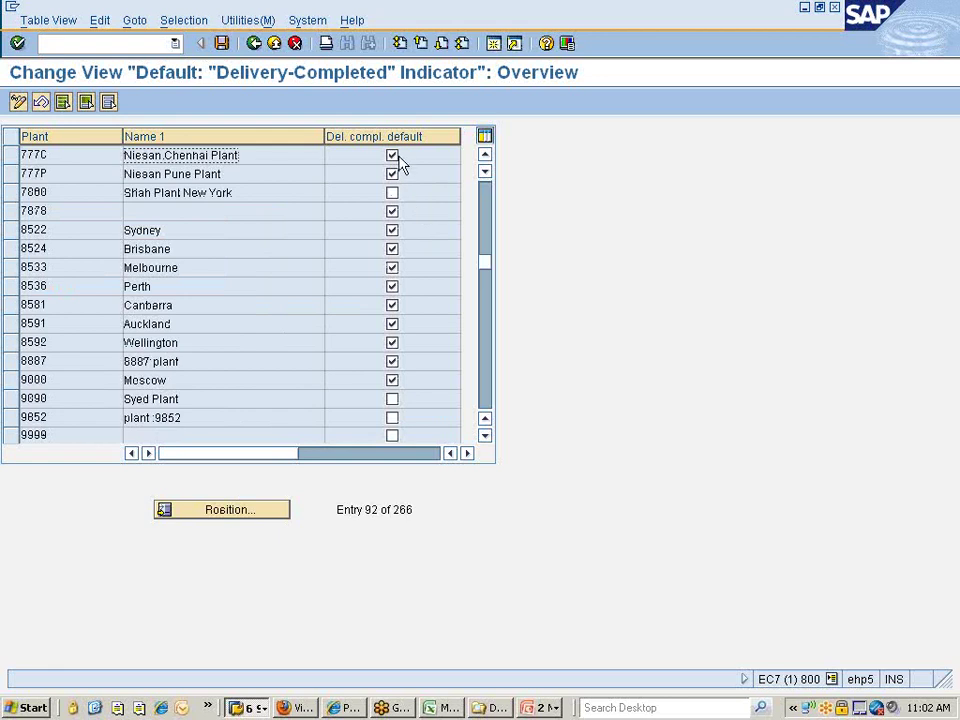
click(254, 43)
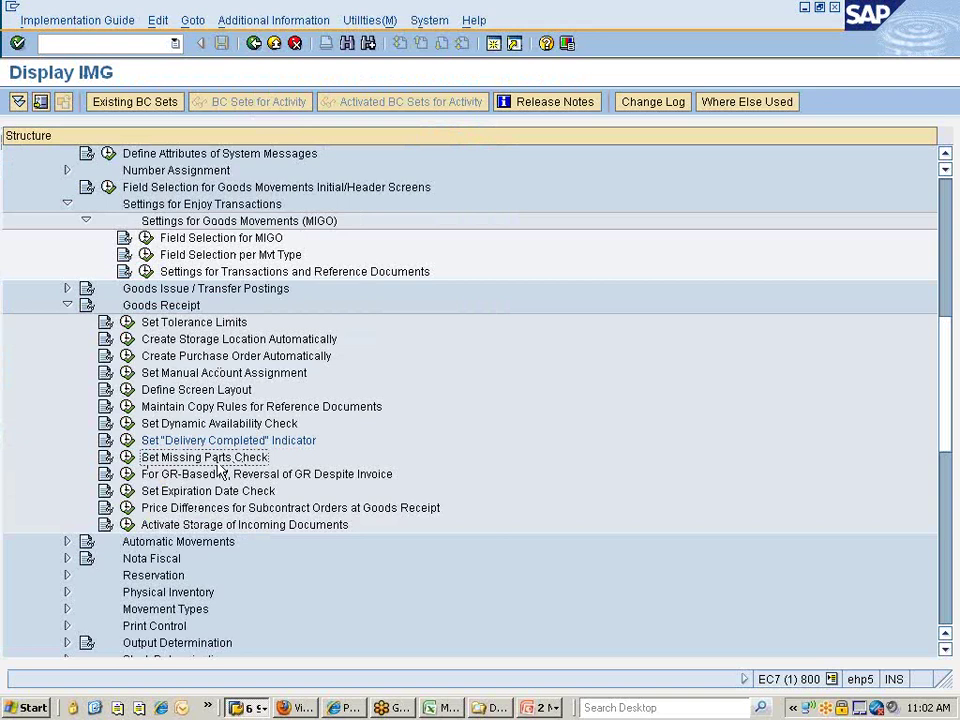
Review the objects offered in Set Missing Parts Check for goods receipt and return to the IMG.
click(203, 427)
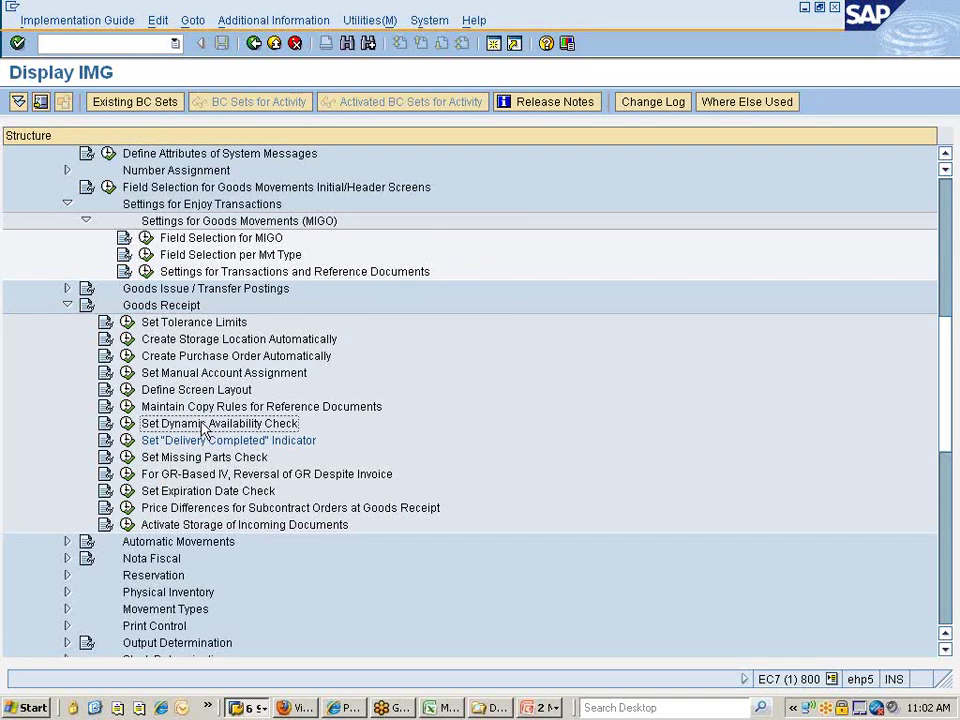
click(127, 457)
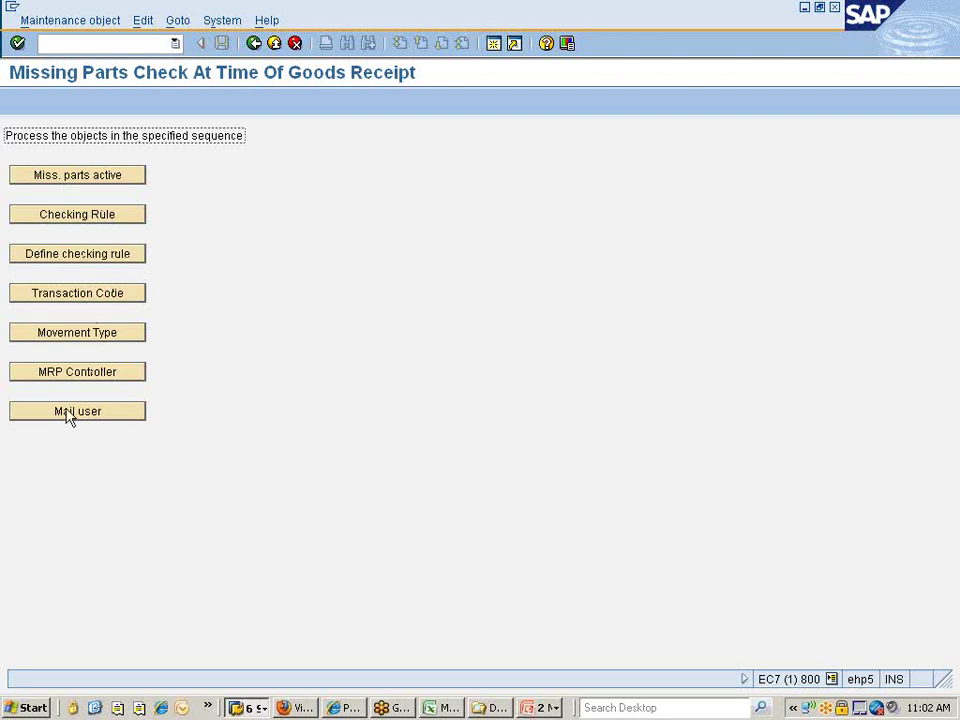
click(254, 44)
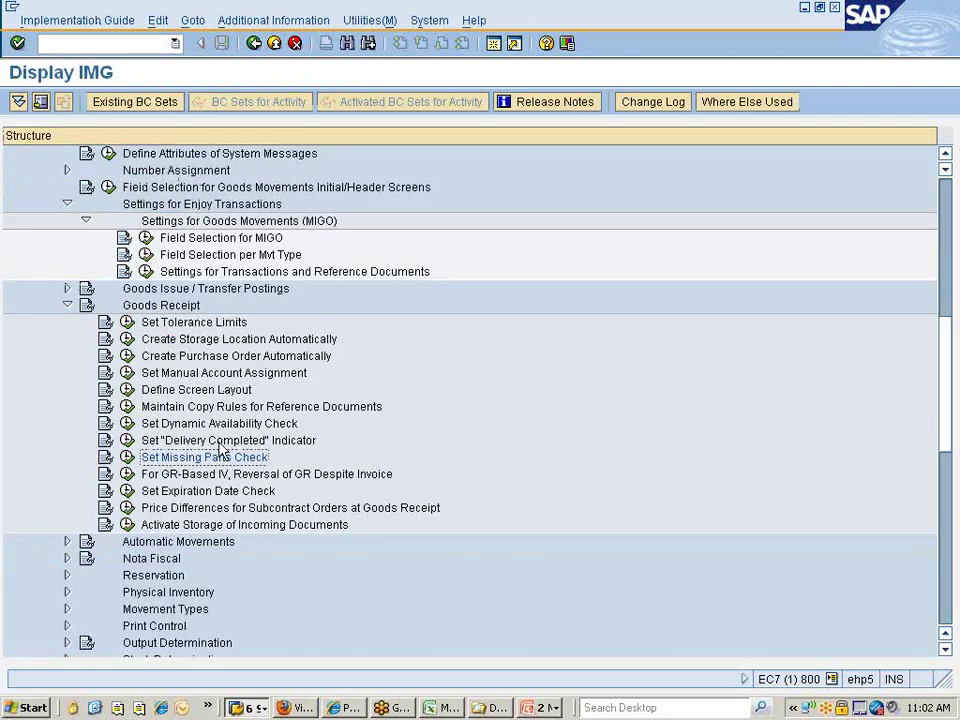
Switch to the SAP MM class workbook in Excel and list PO, GR posted and IR Posted in cells C412 to C414.
scroll(200, 440, down, 1)
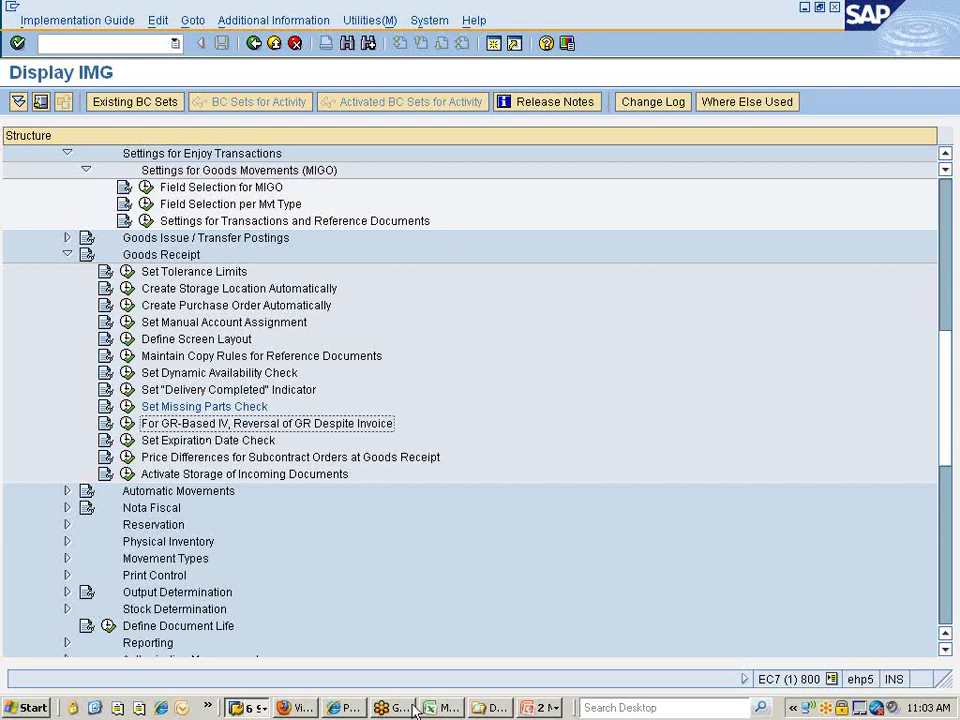
click(447, 710)
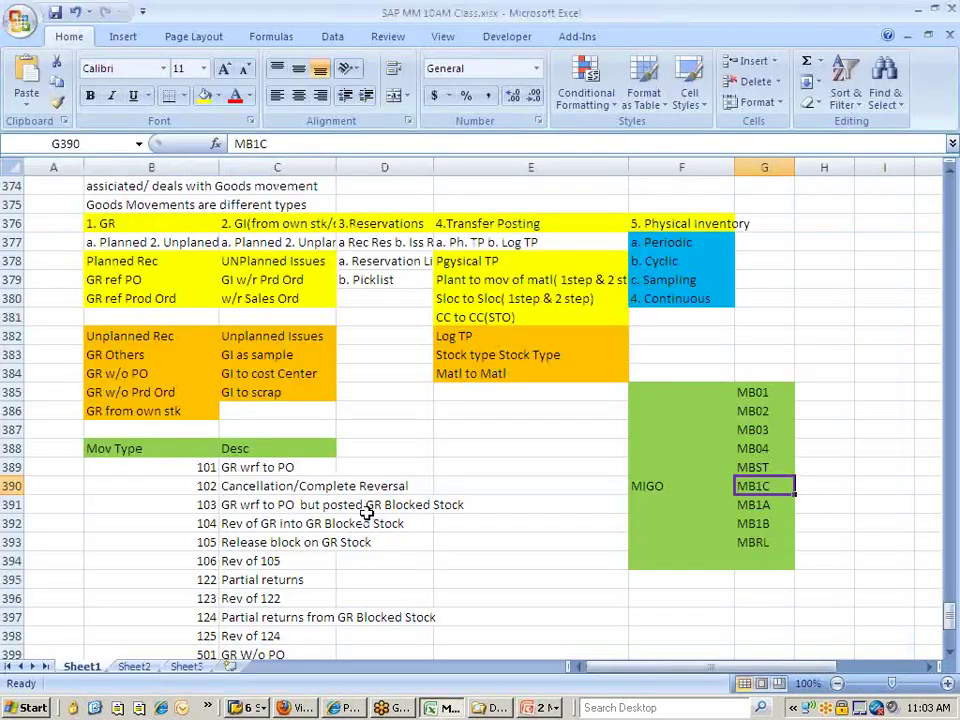
scroll(405, 508, down, 13)
scroll(210, 440, up, 4)
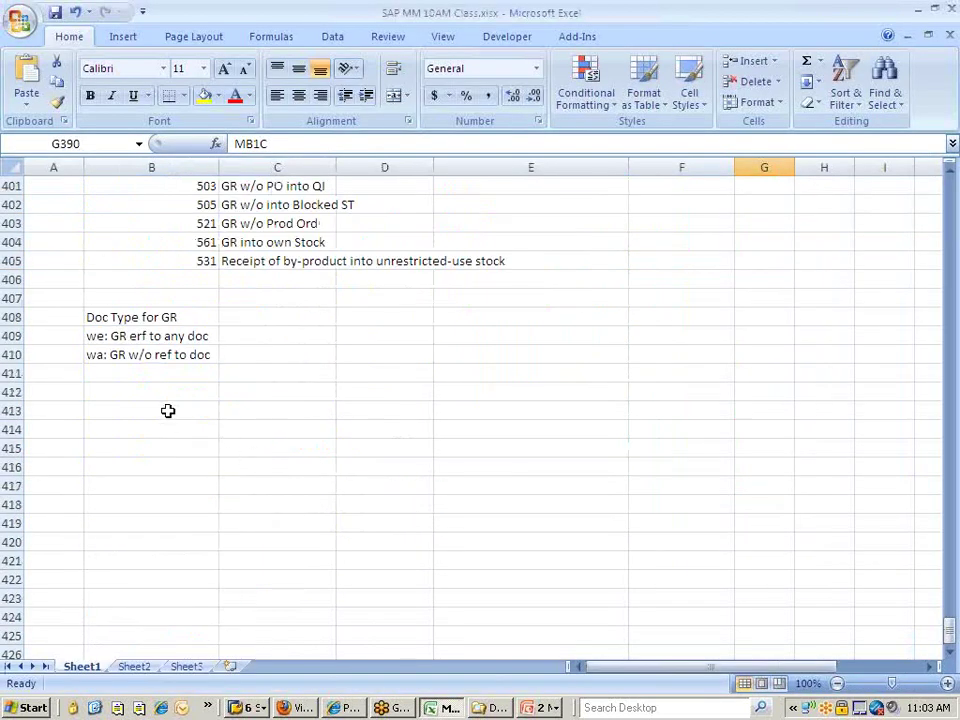
click(260, 396)
text(PO)
key(Return)
text(GR)
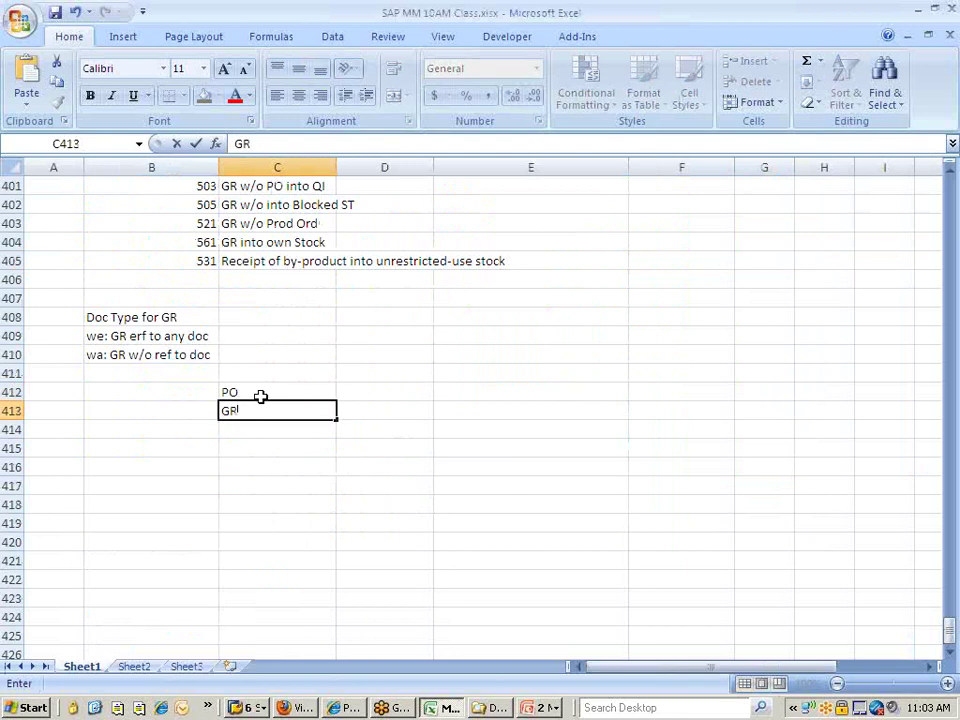
text( osted)
click(244, 414)
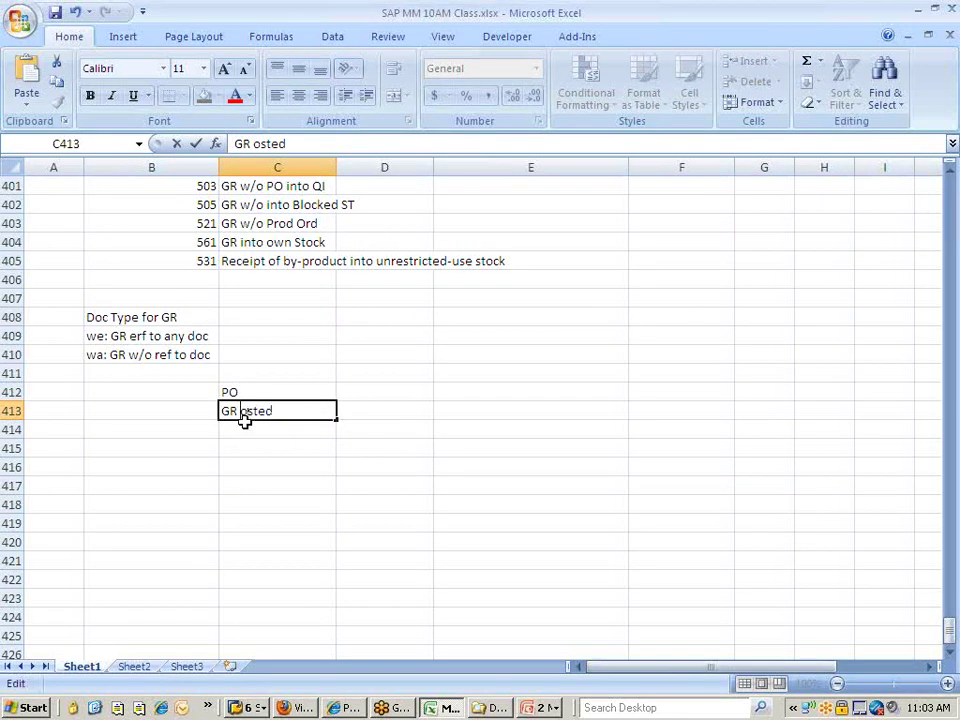
text(p)
key(Return)
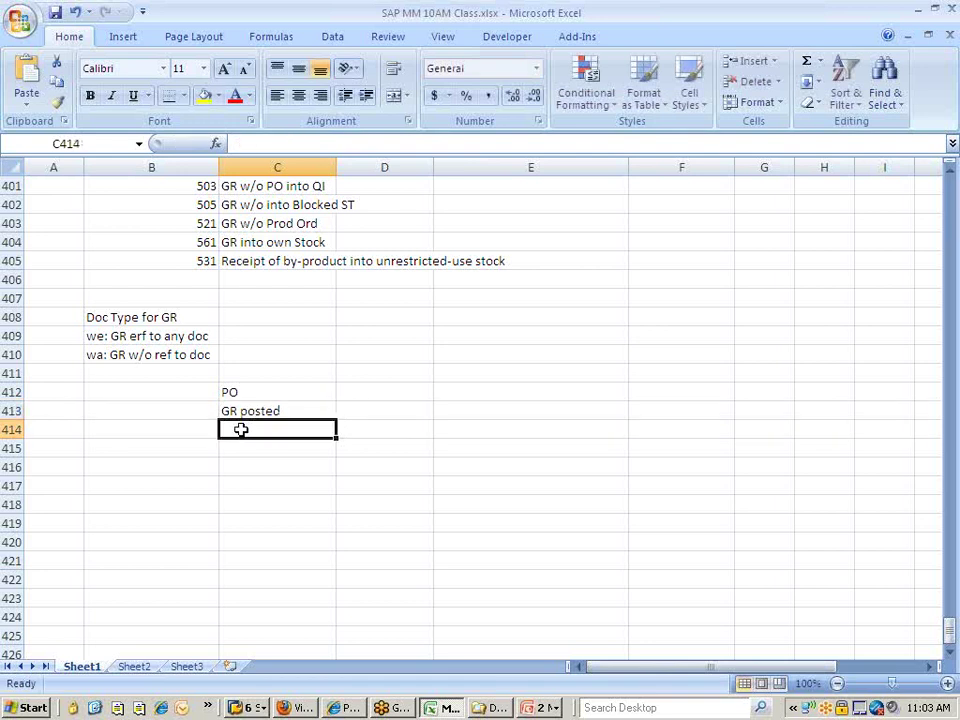
text(IR Posted)
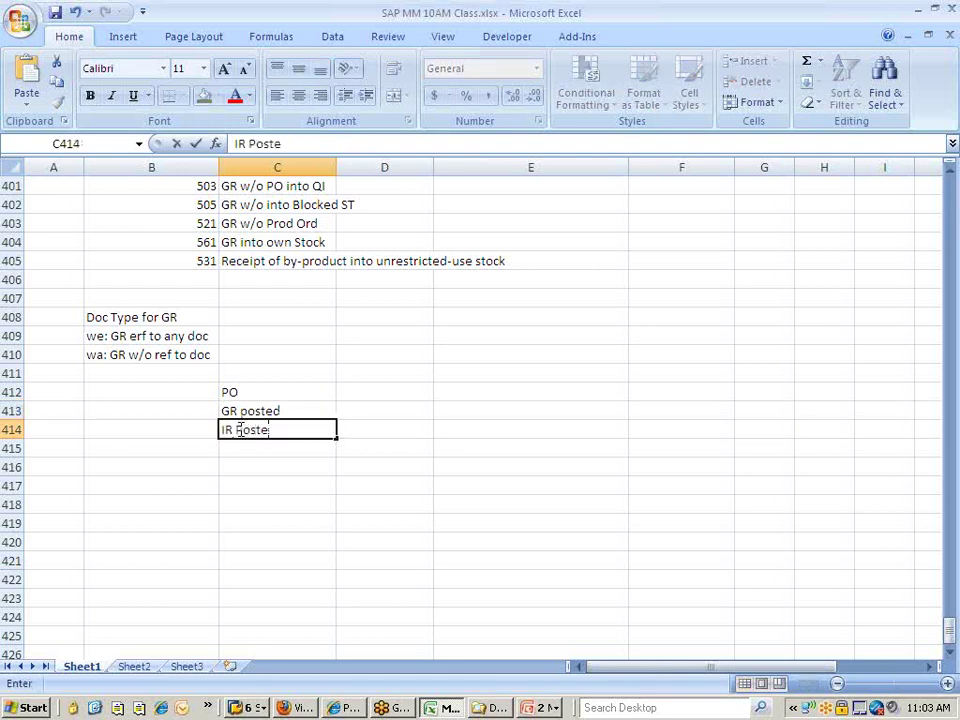
click(259, 465)
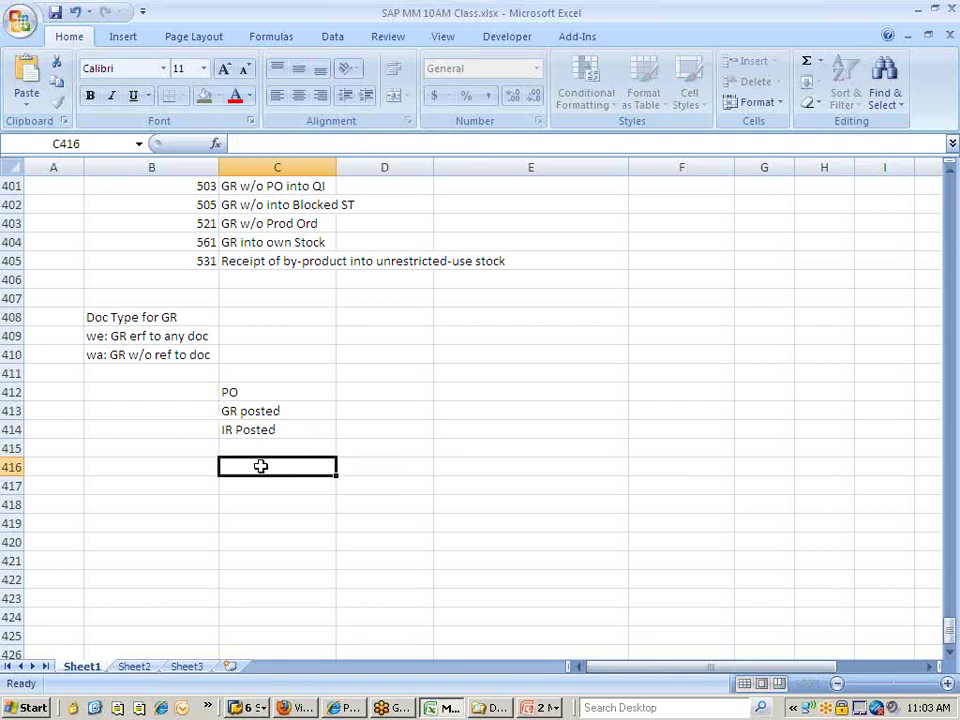
Add the note "You came to know that GR is wrong" in D414 beside IR Posted.
click(381, 433)
text(You came to know that GR)
text(is wrong)
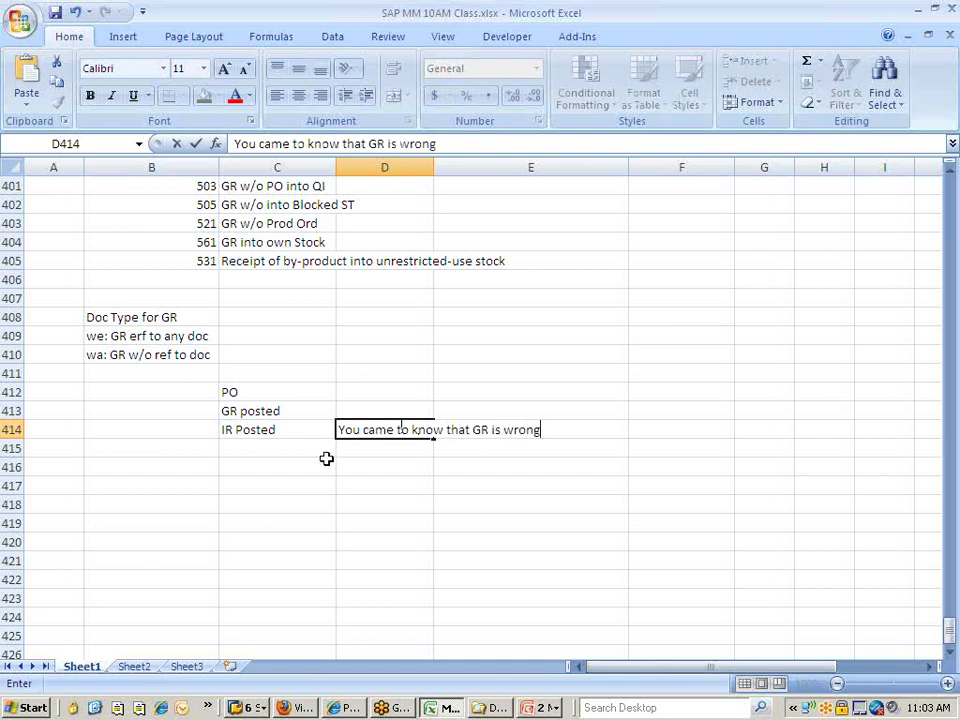
click(326, 462)
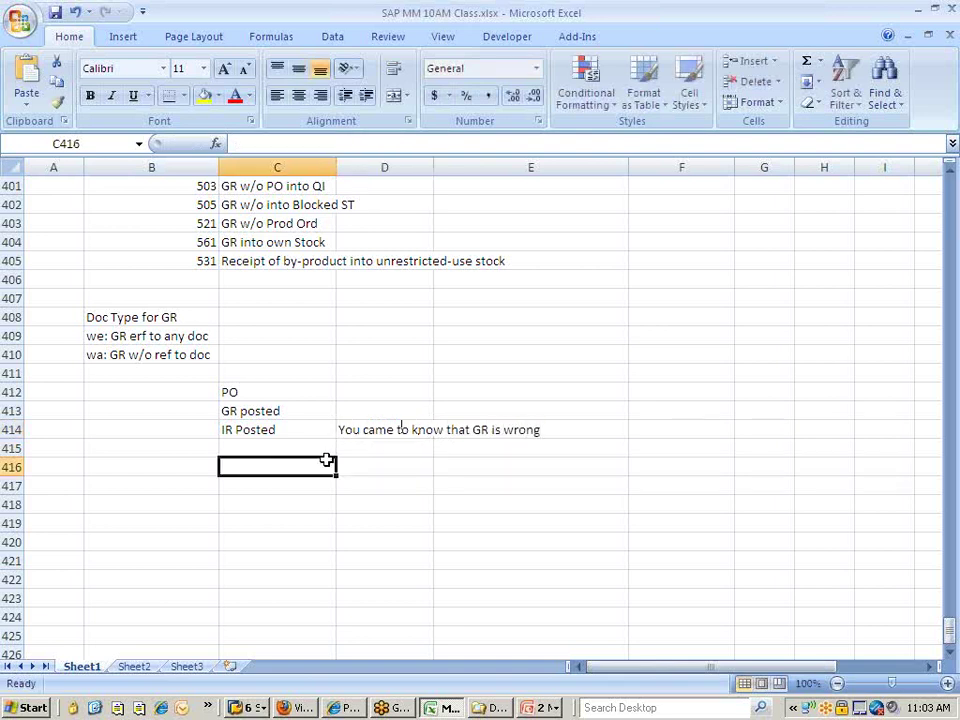
click(306, 412)
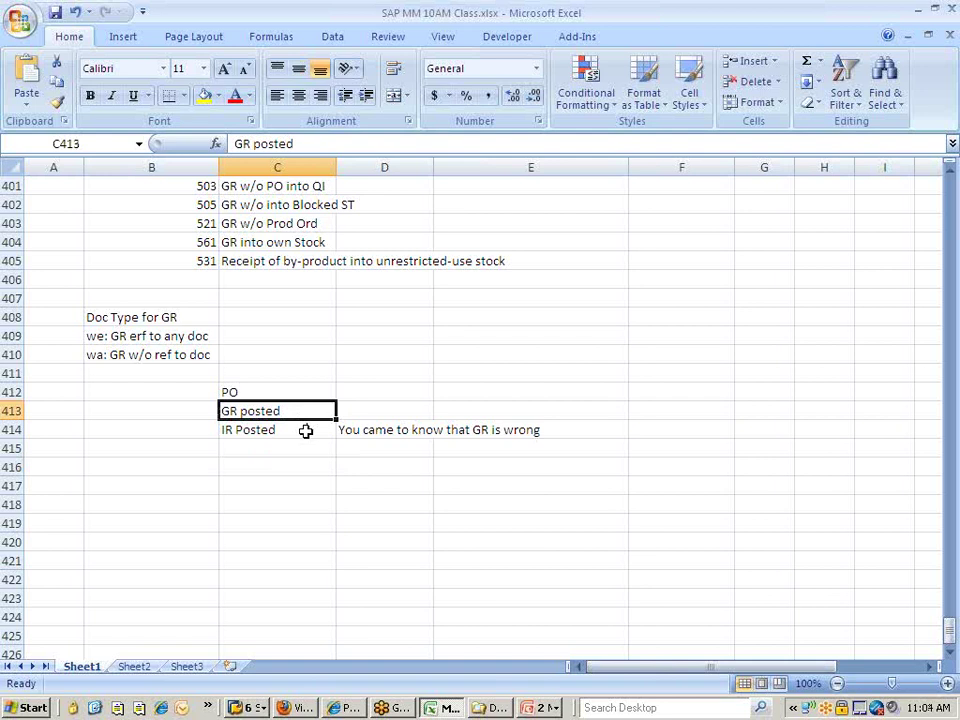
Enter the note "Reversal in the rev chronological order" in cell D415.
click(394, 456)
text(Re)
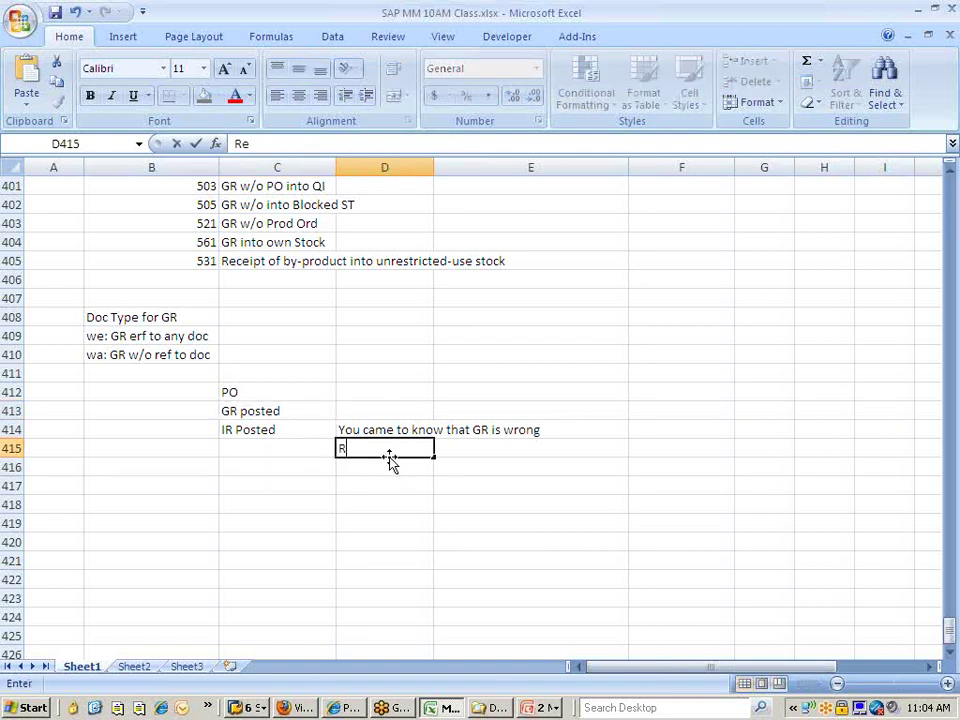
text(versal in the re)
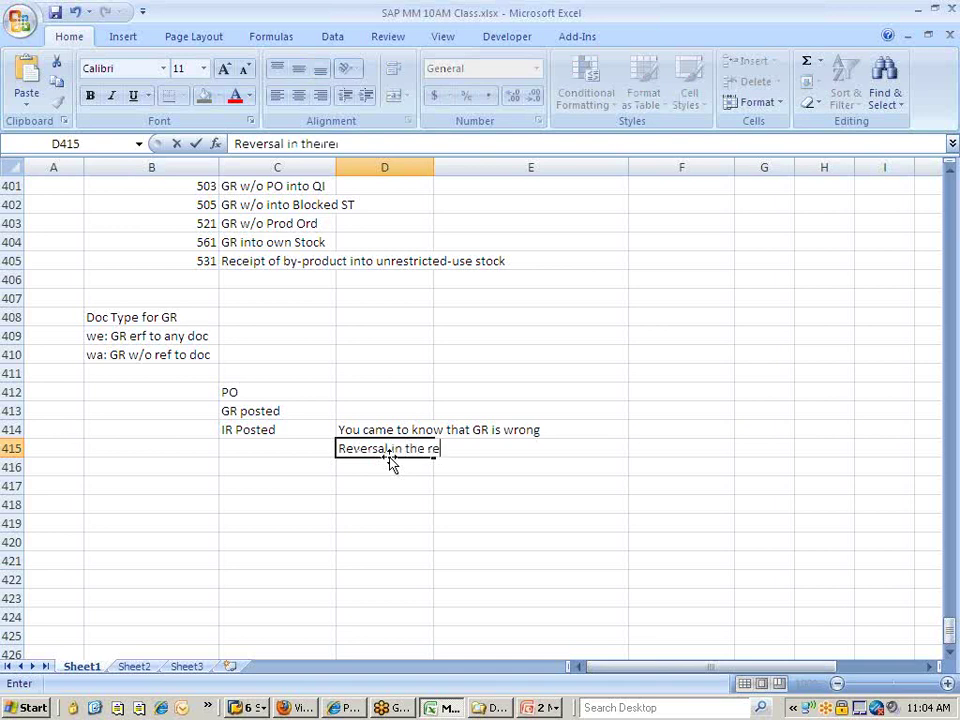
text(v chronologic)
key(BackSpace)
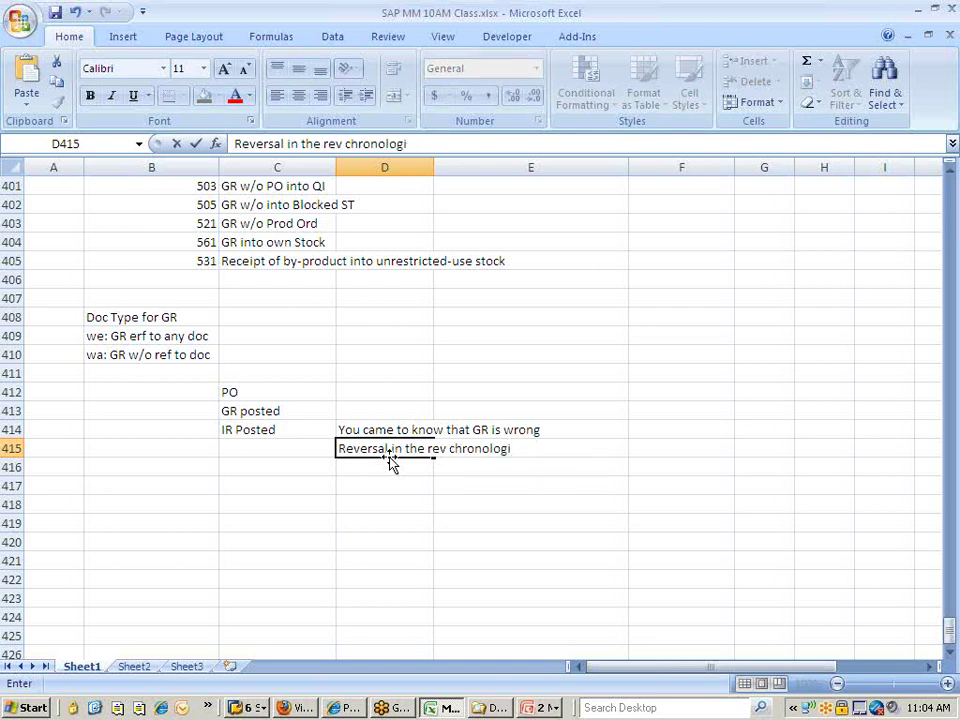
text(cal order)
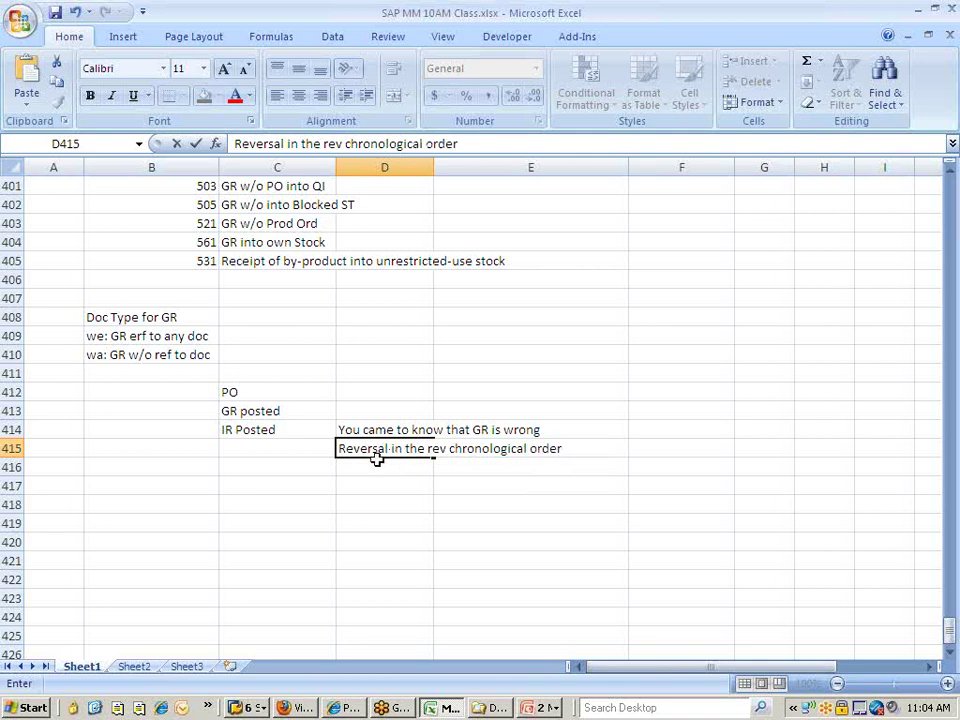
List the correction sequence IR Rev, GR rev and GR properly in cells C416 to C418.
click(317, 467)
text(IR Rev)
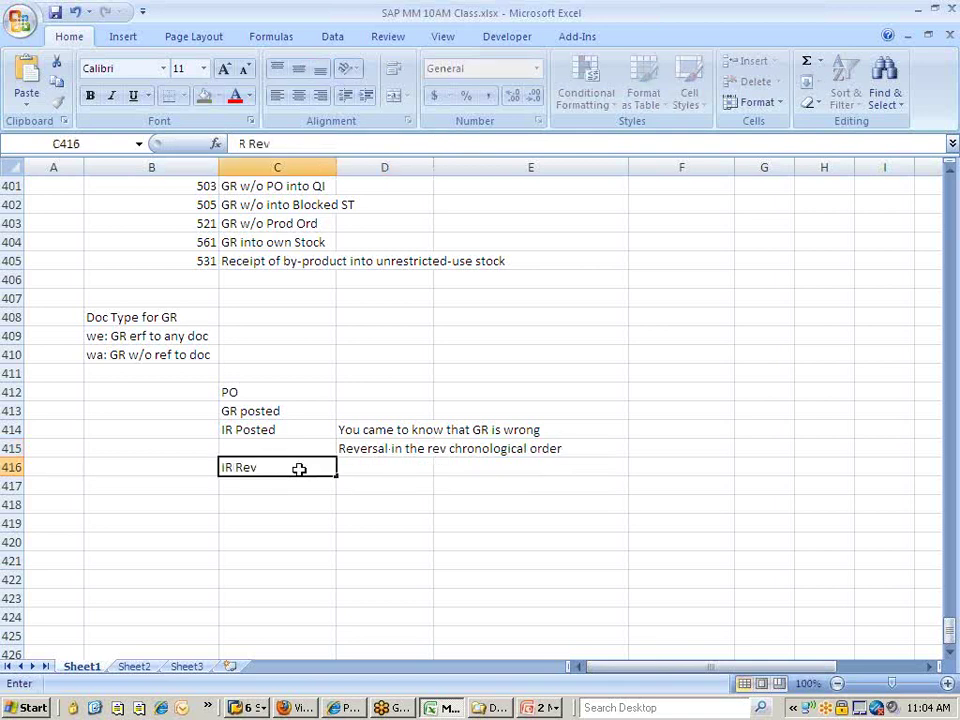
key(Return)
text(GR rev)
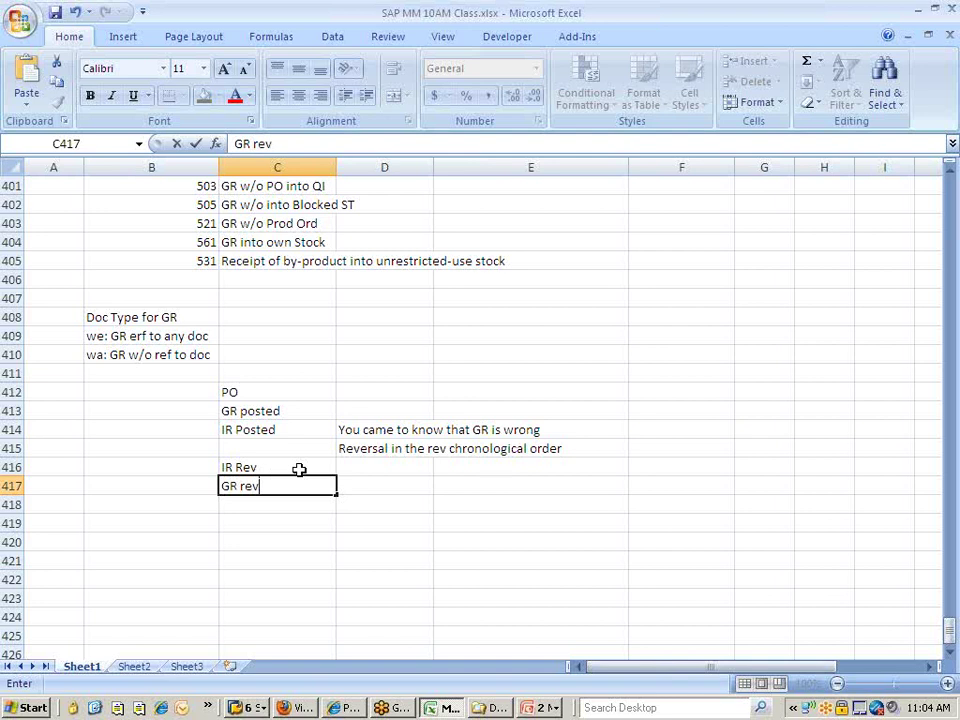
key(Return)
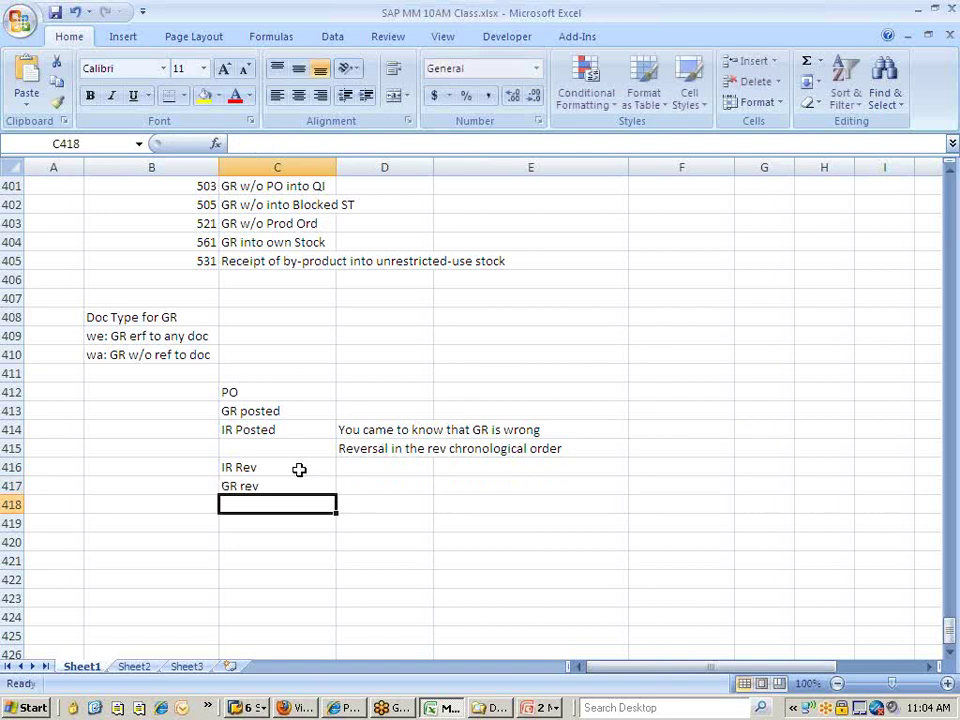
text(GR)
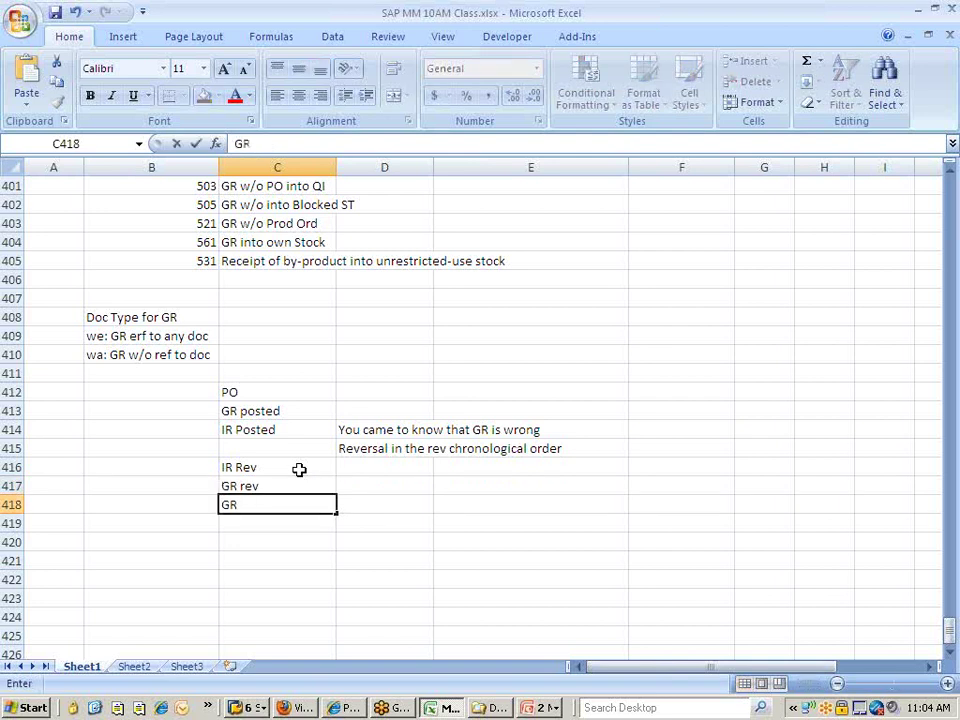
text( properly)
key(Return)
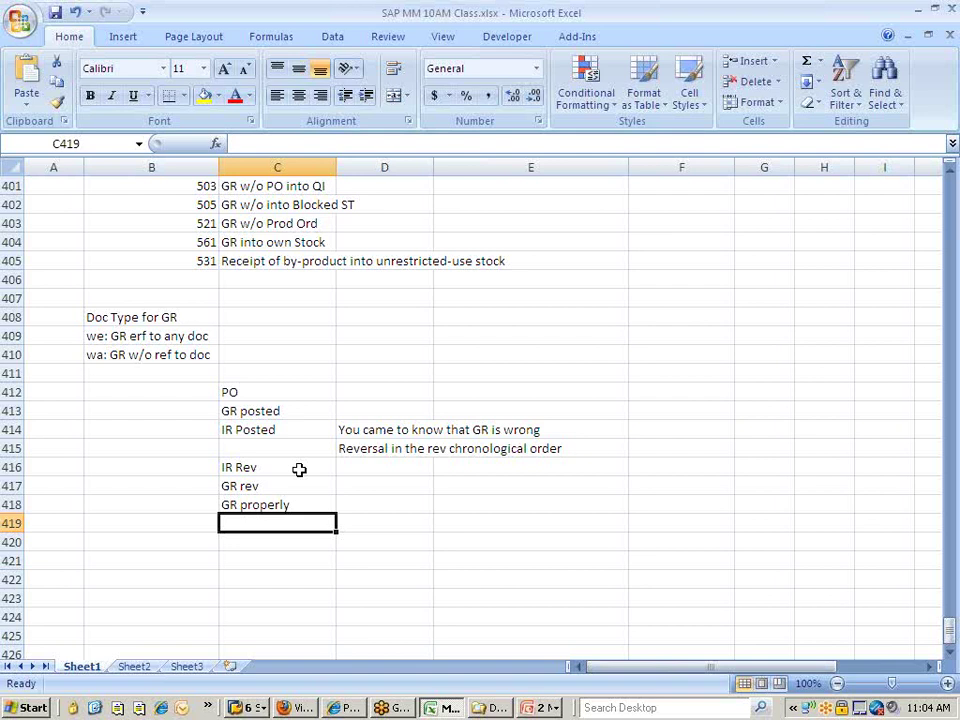
drag(261, 467, 264, 506)
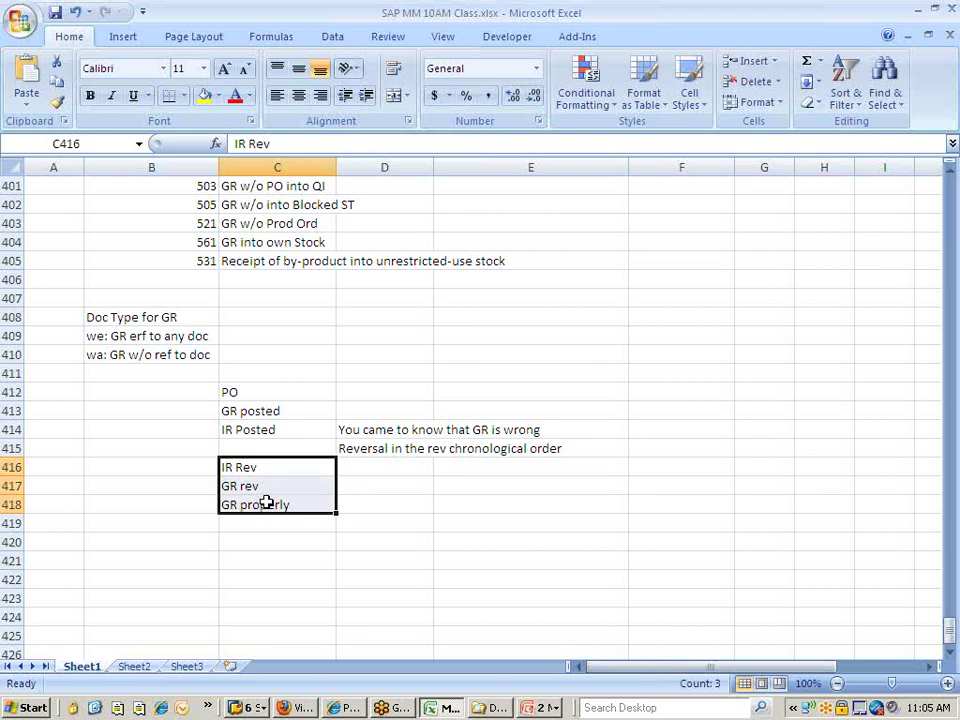
click(268, 430)
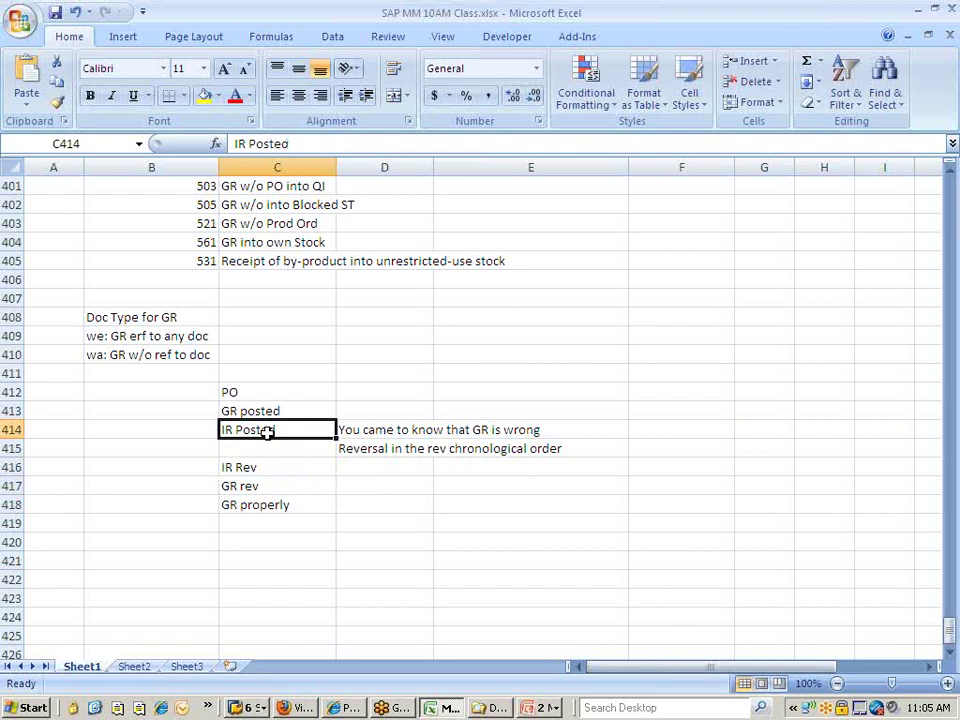
Switch to SAP, review the RevGR desp. IR indicator for movement type 102 under For GR-Based IV, Reversal of GR Despite Invoice, and return to the IMG.
key(alt+Tab)
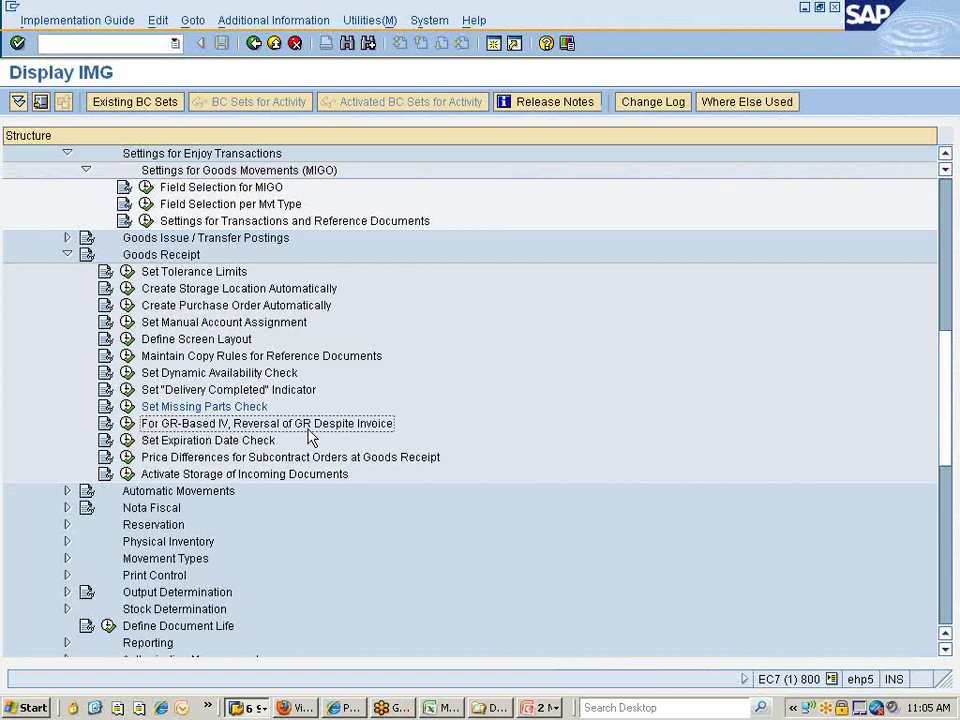
click(127, 423)
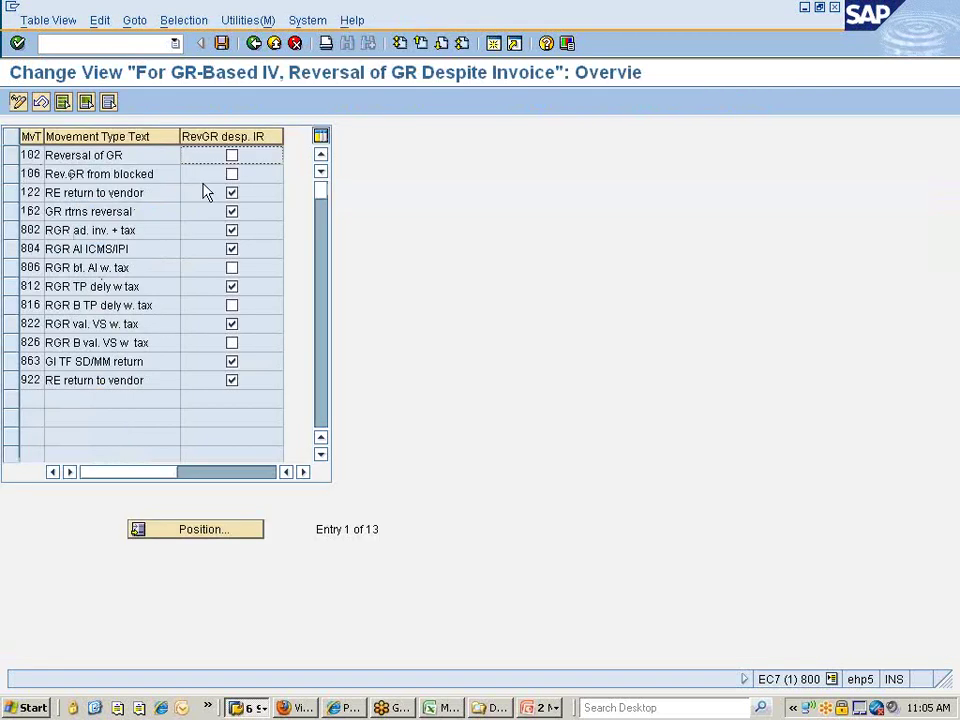
click(231, 156)
click(230, 160)
click(254, 43)
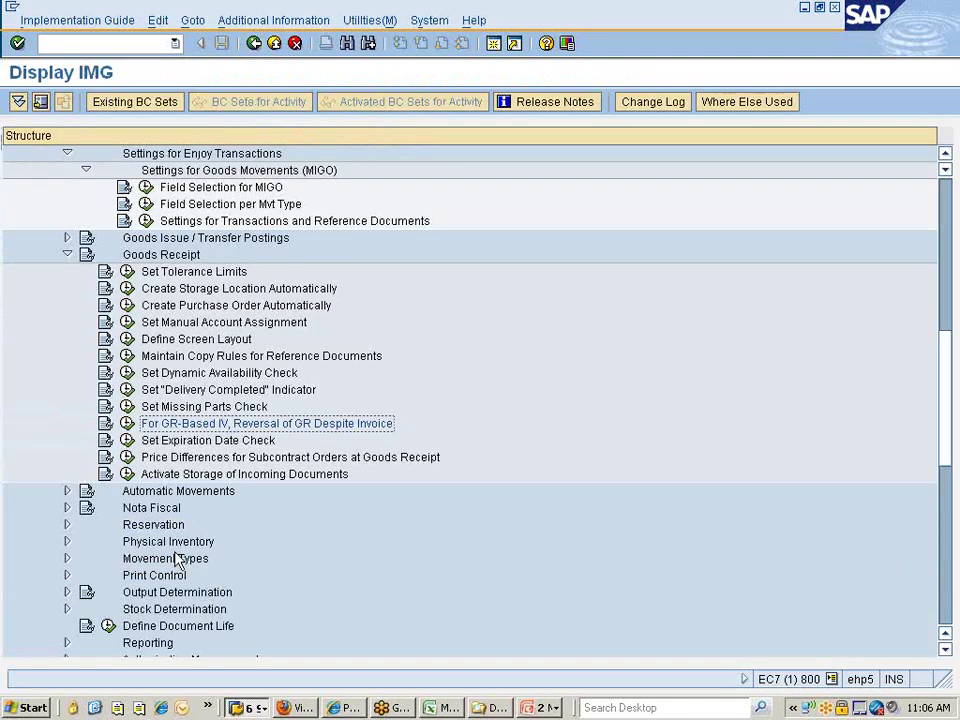
Open the plant settings of Set Expiration Date Check under Goods Receipt and bring up the prompt for positioning to a plant.
click(216, 441)
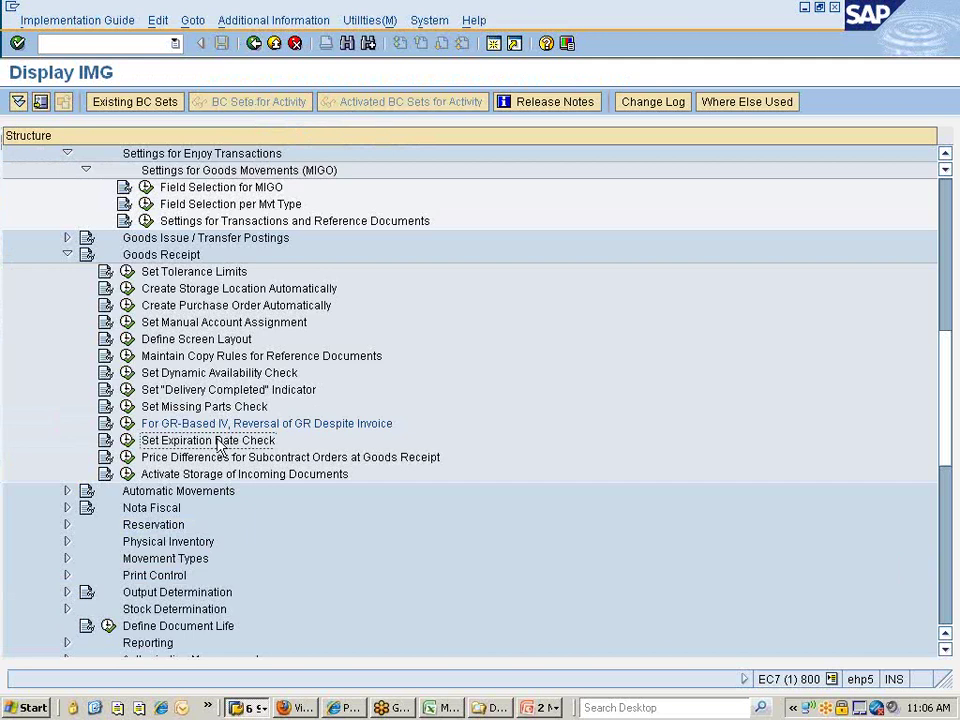
click(127, 440)
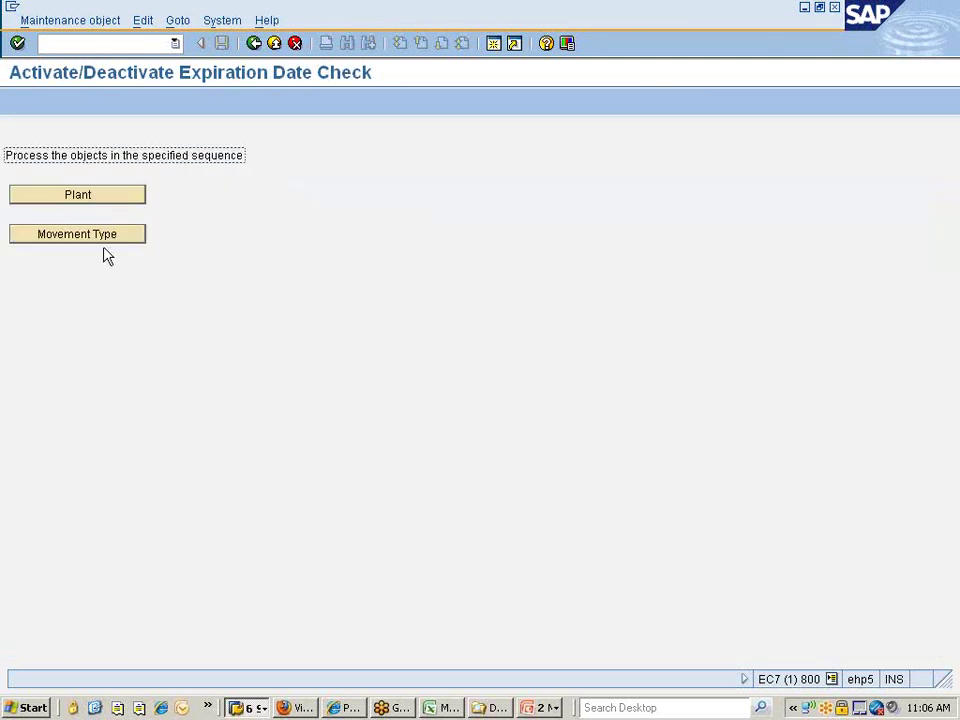
click(103, 195)
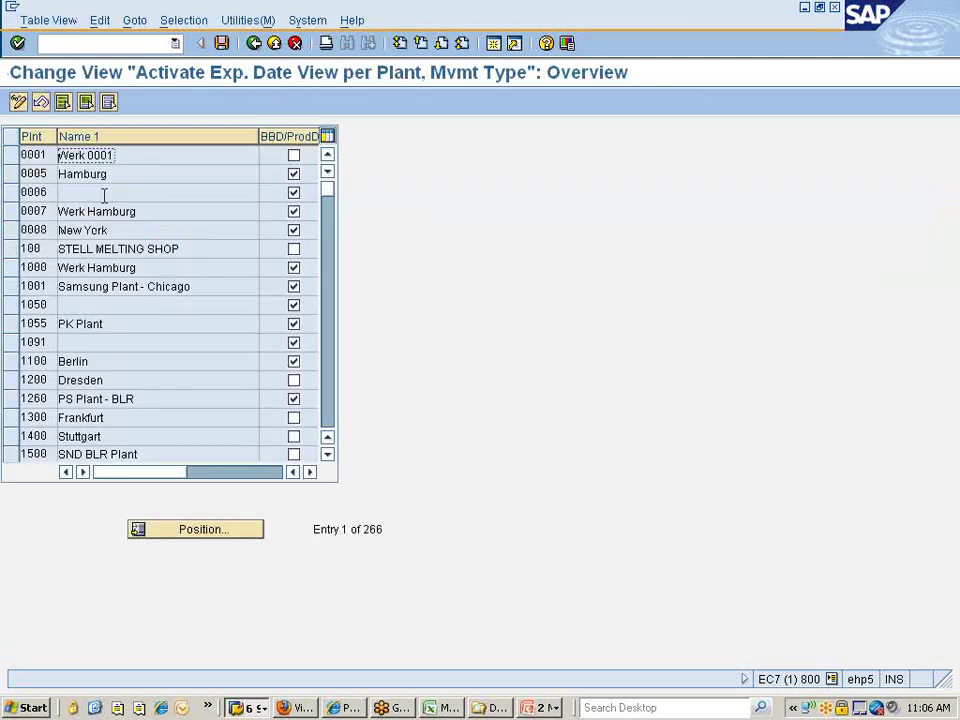
click(197, 538)
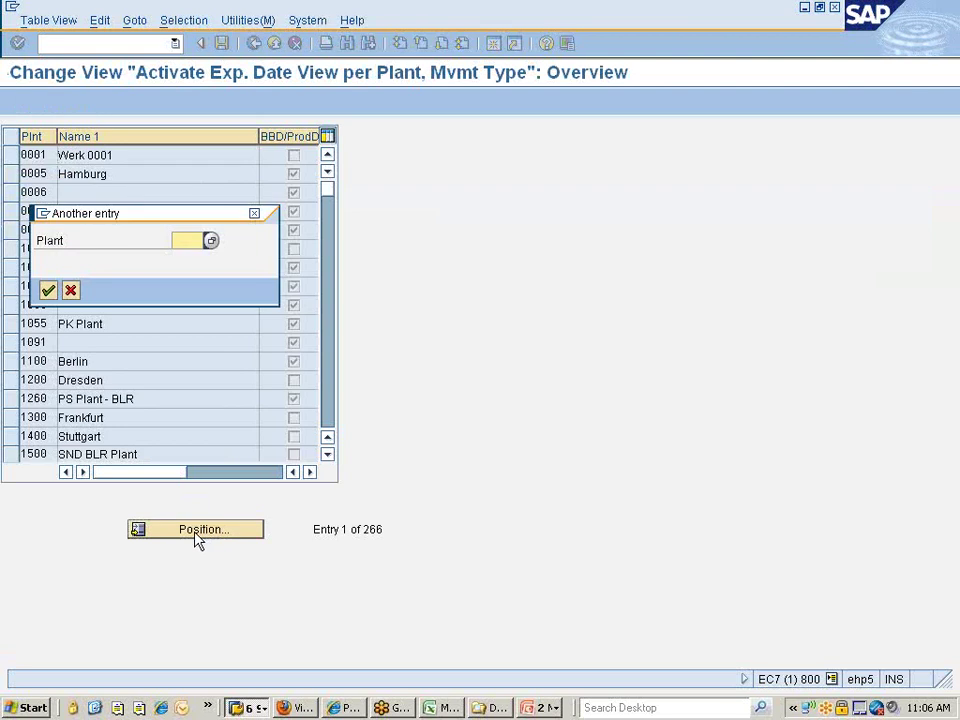
Switch back to the Excel class workbook and enter "SLED: Shelf Life Exp Date" in cell B420.
click(405, 708)
click(441, 708)
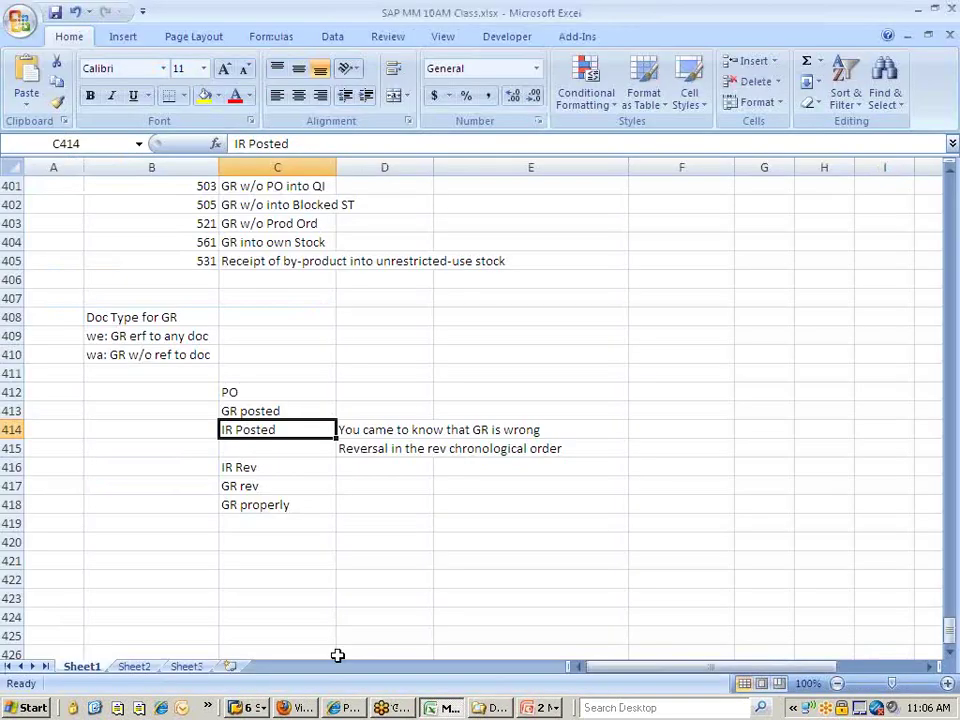
click(101, 556)
key(Up)
text(S)
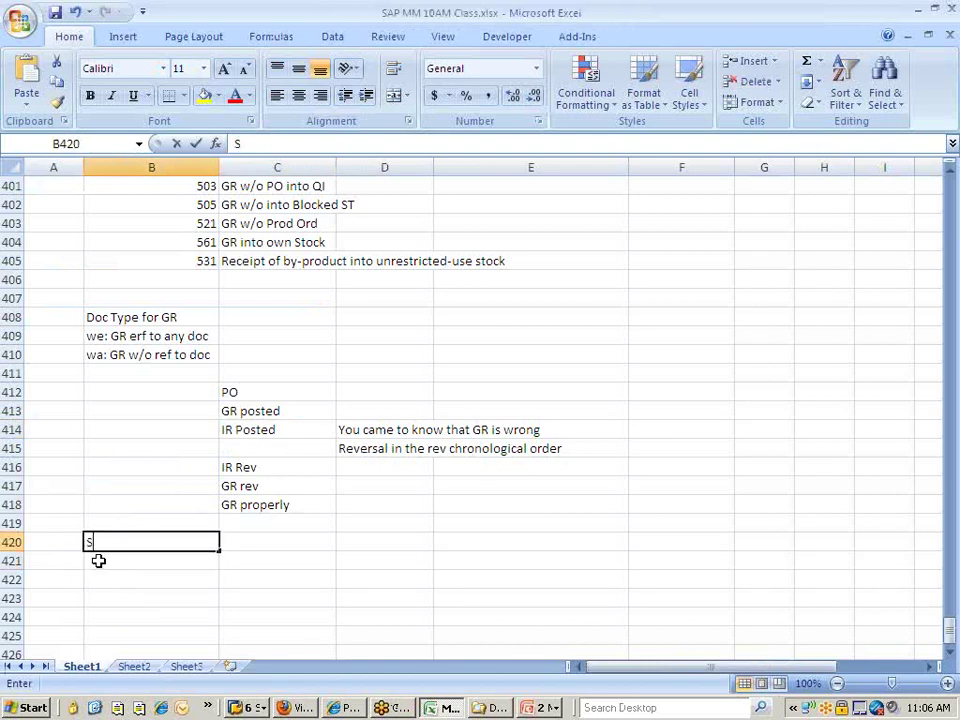
text(LED)
key(Tab)
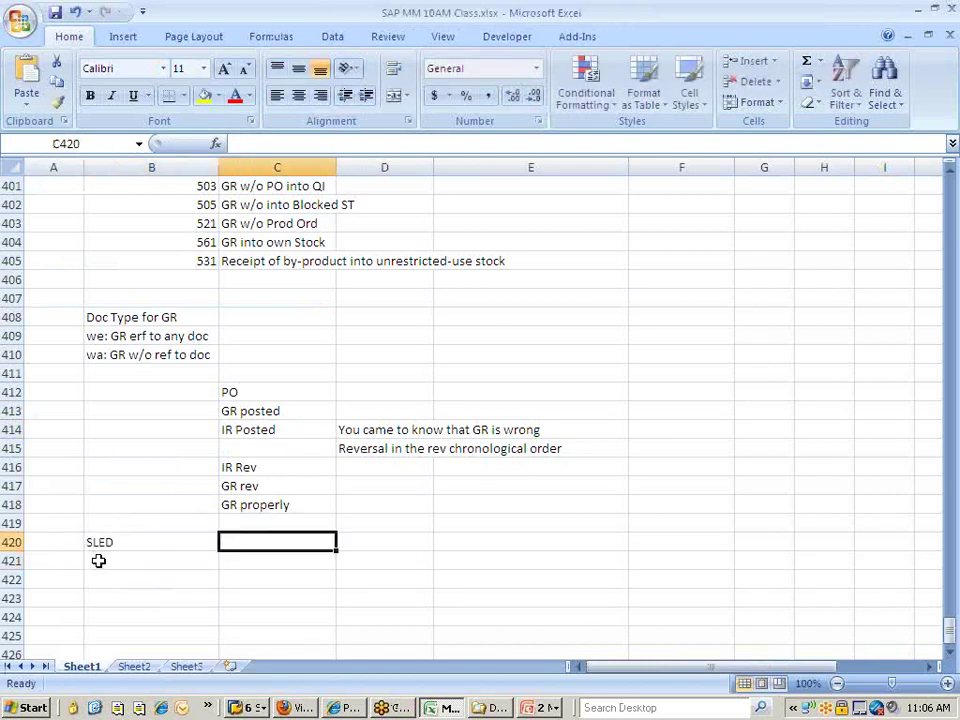
click(124, 540)
double_click(127, 541)
text(: S)
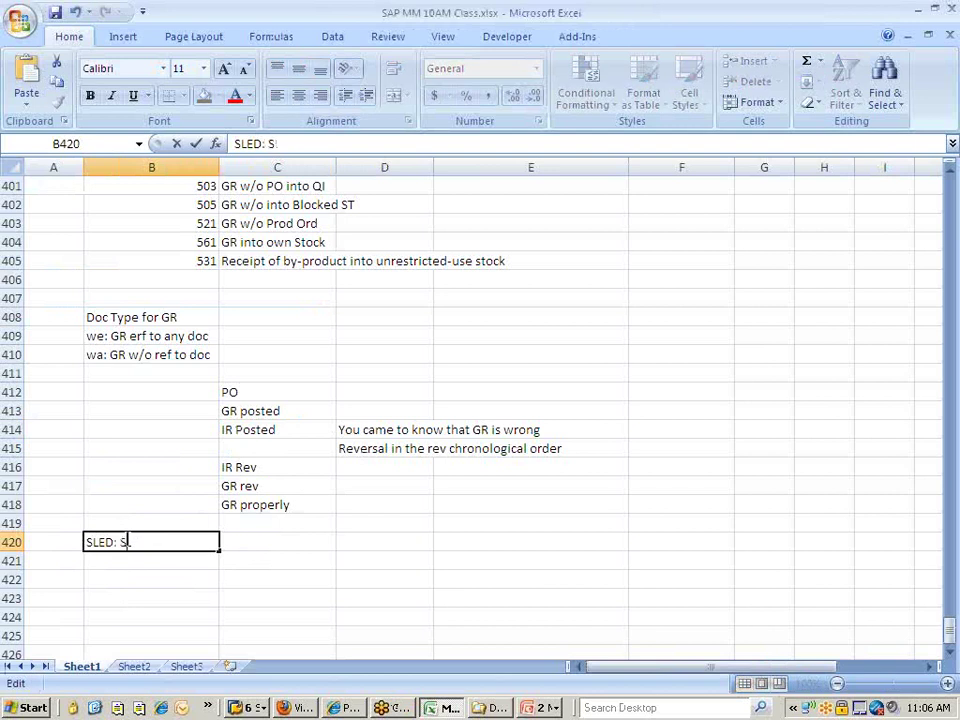
text(helf Life)
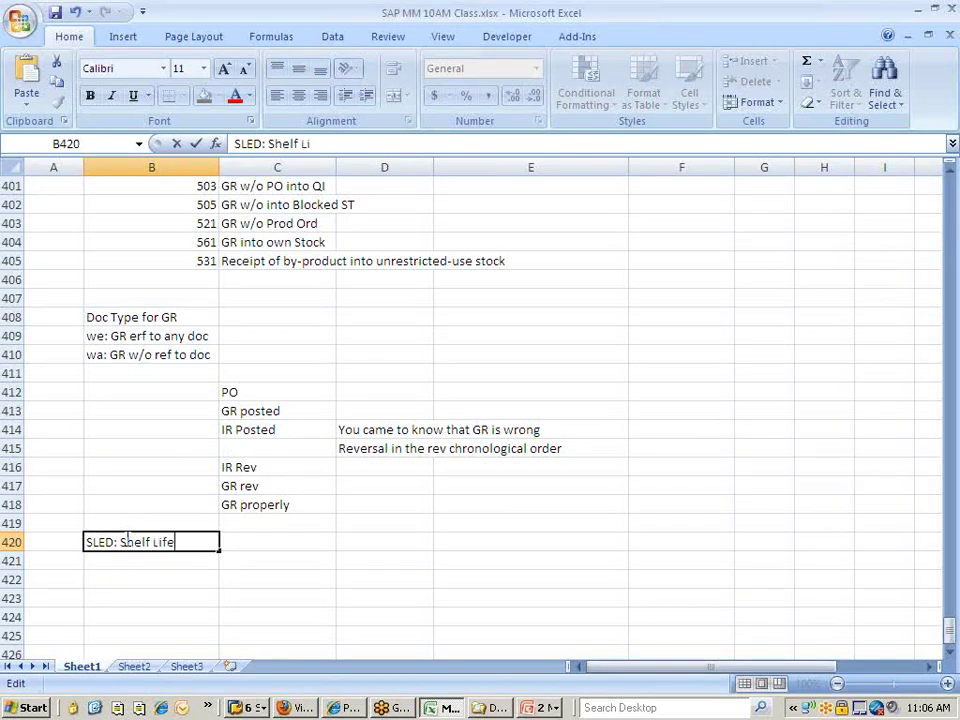
text( Exp Date)
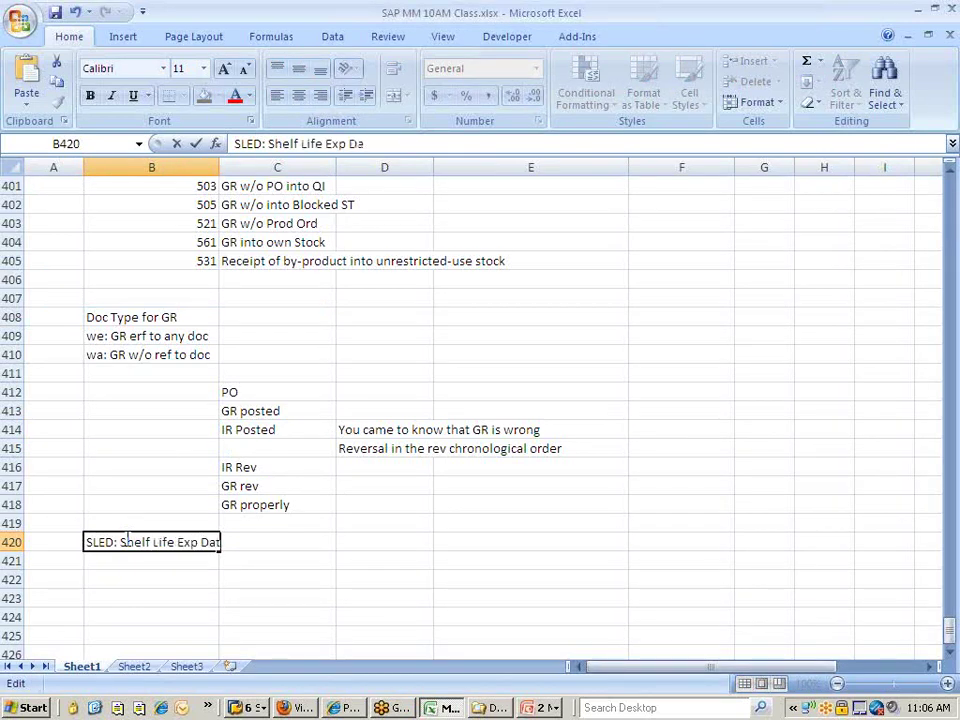
Complete the SLED note in Excel, switch back to SAP and position the expiration date plant list at plant 777C.
click(131, 591)
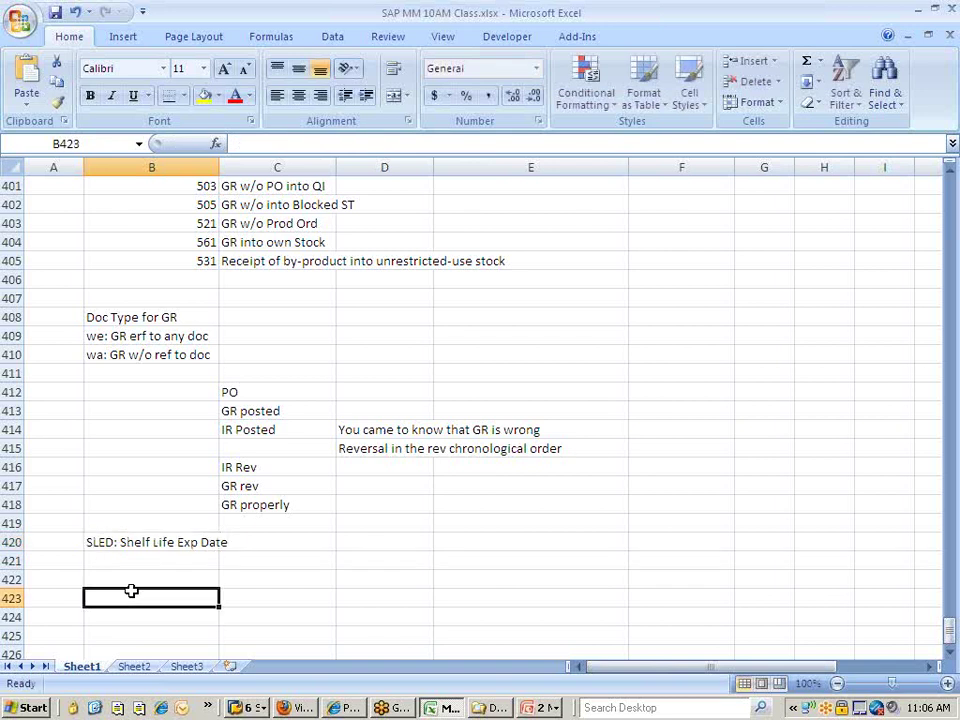
key(alt+Tab)
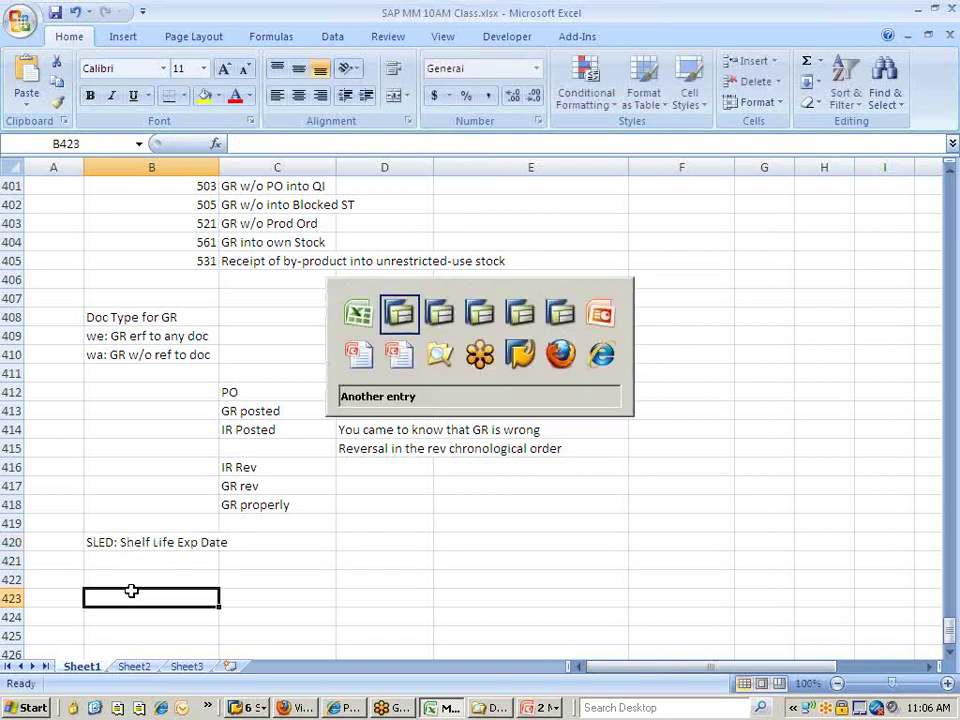
text(777C)
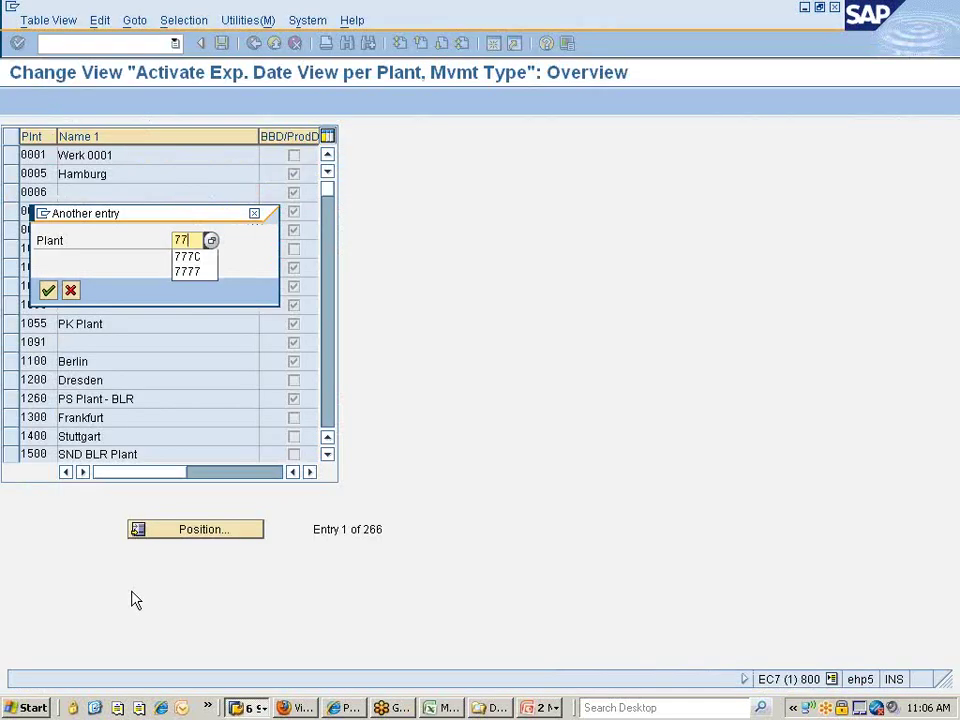
key(Return)
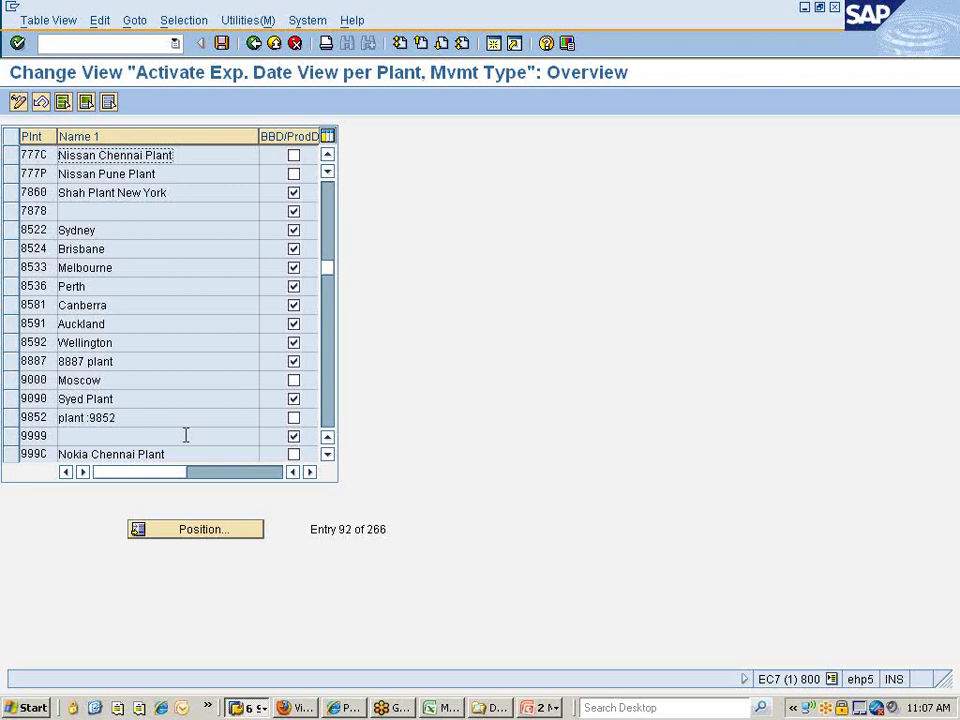
Switch to the material display session, exit material 10000354 and change to the Change Material initial screen for immediate changes.
click(237, 708)
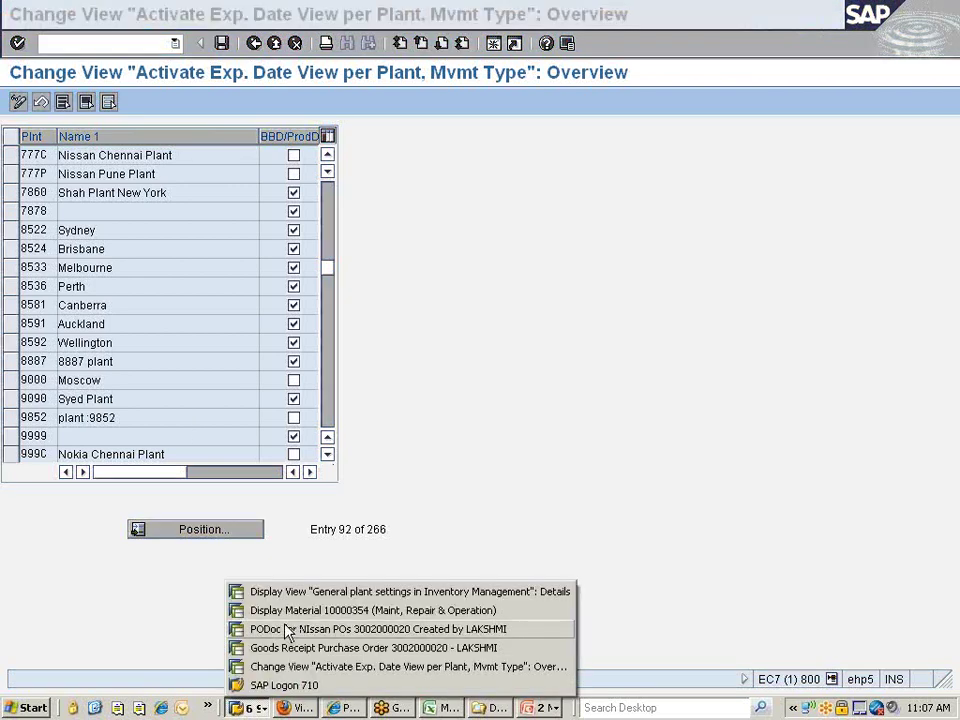
click(290, 611)
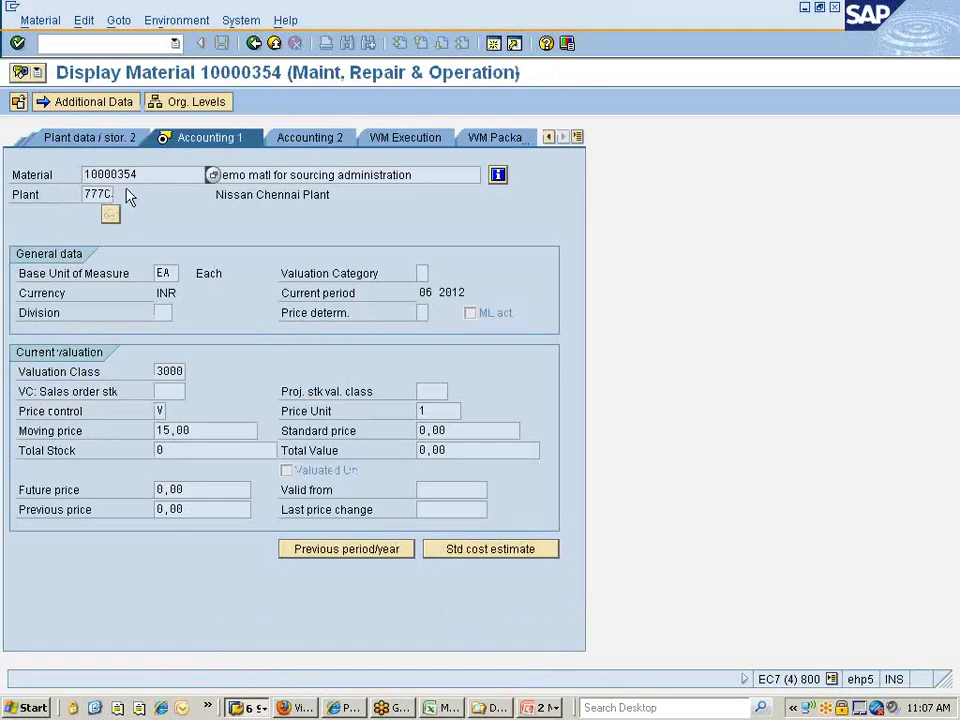
click(40, 20)
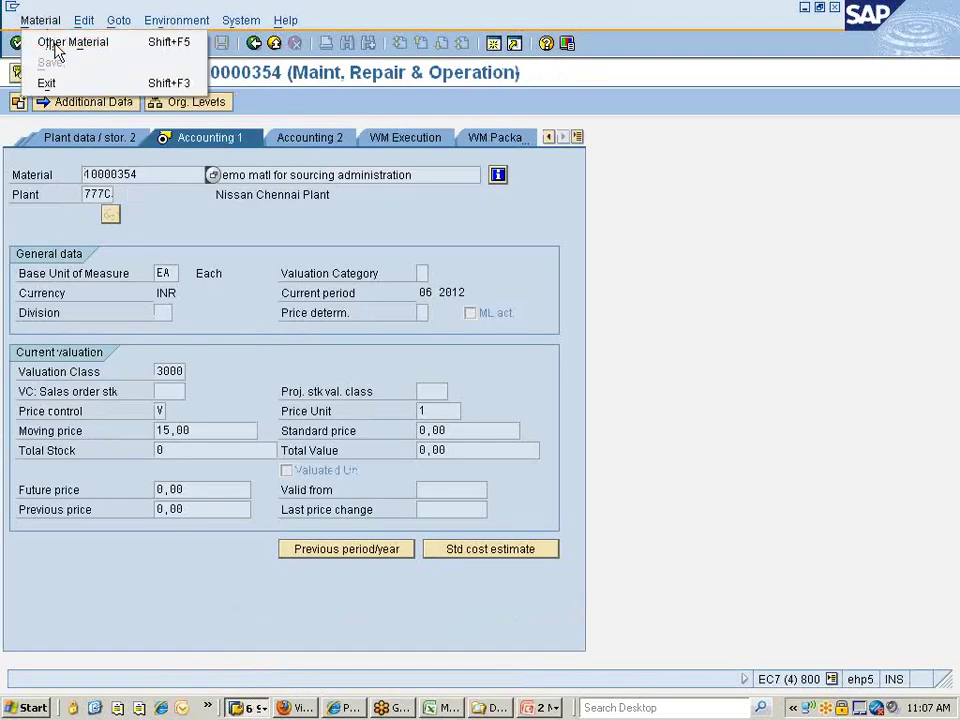
click(66, 48)
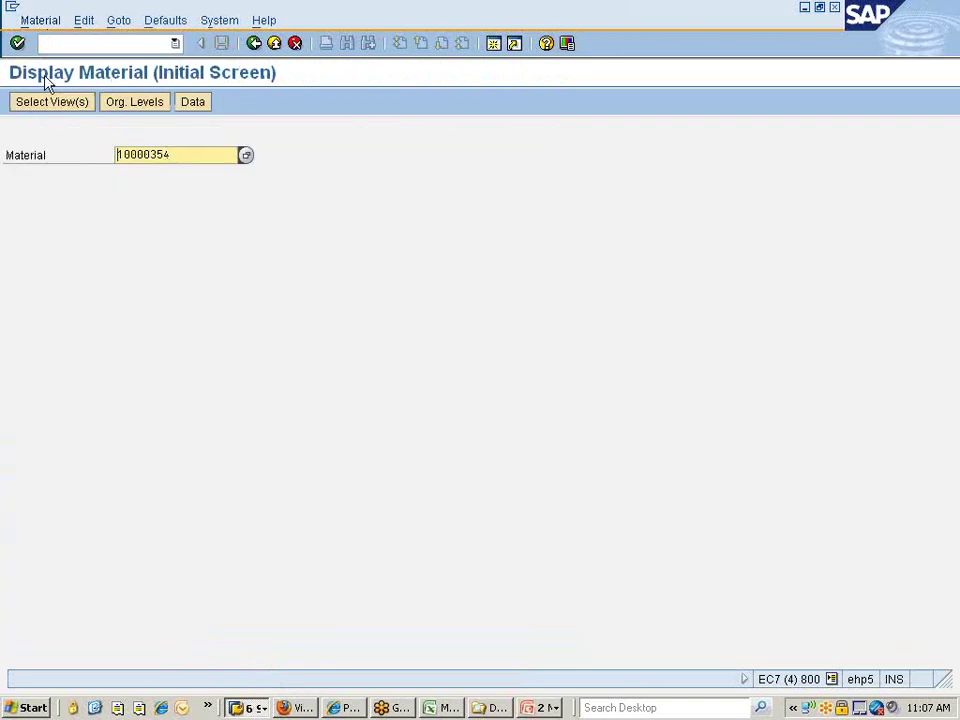
click(40, 20)
mouse_move(90, 84)
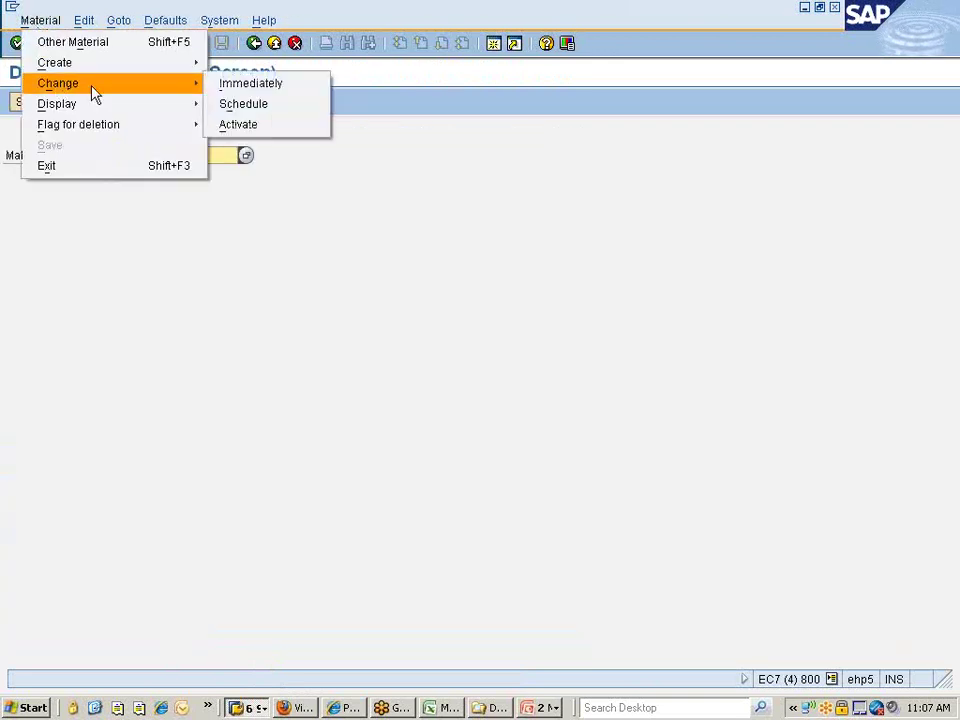
click(262, 83)
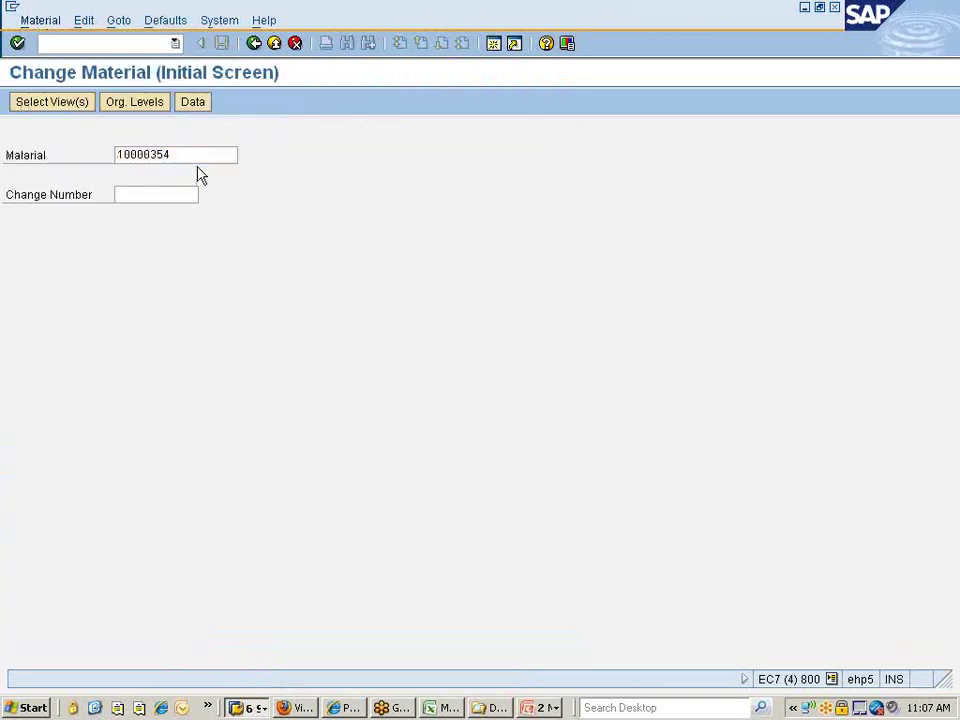
Select the General Plant Data / Storage 1 and 2 views of material 10000354 for plant 777C and storage location 0001.
key(Return)
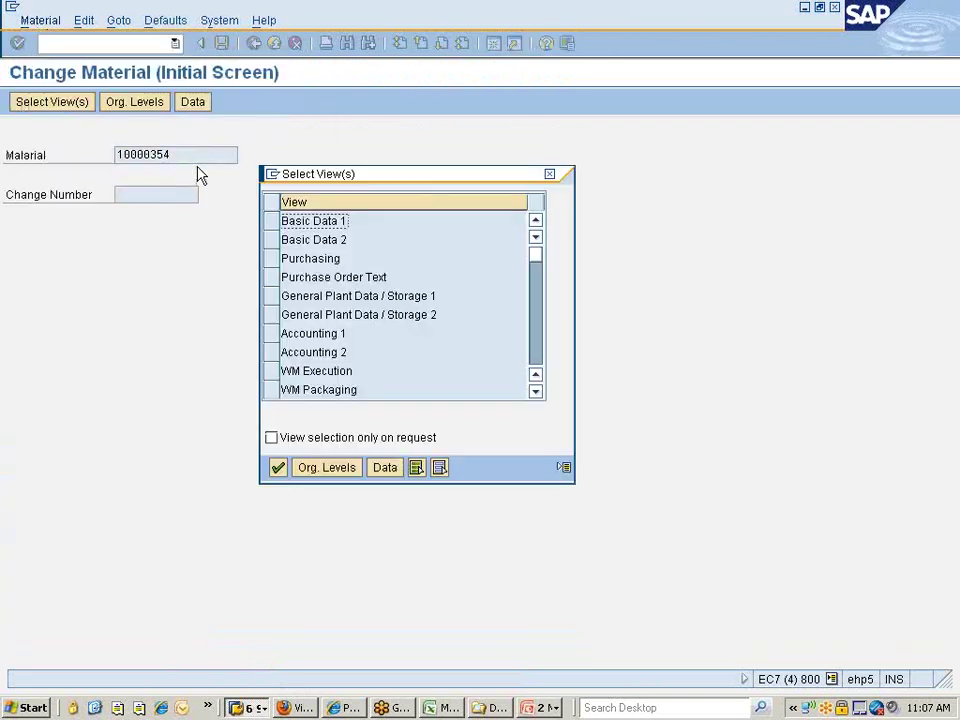
click(270, 296)
click(271, 315)
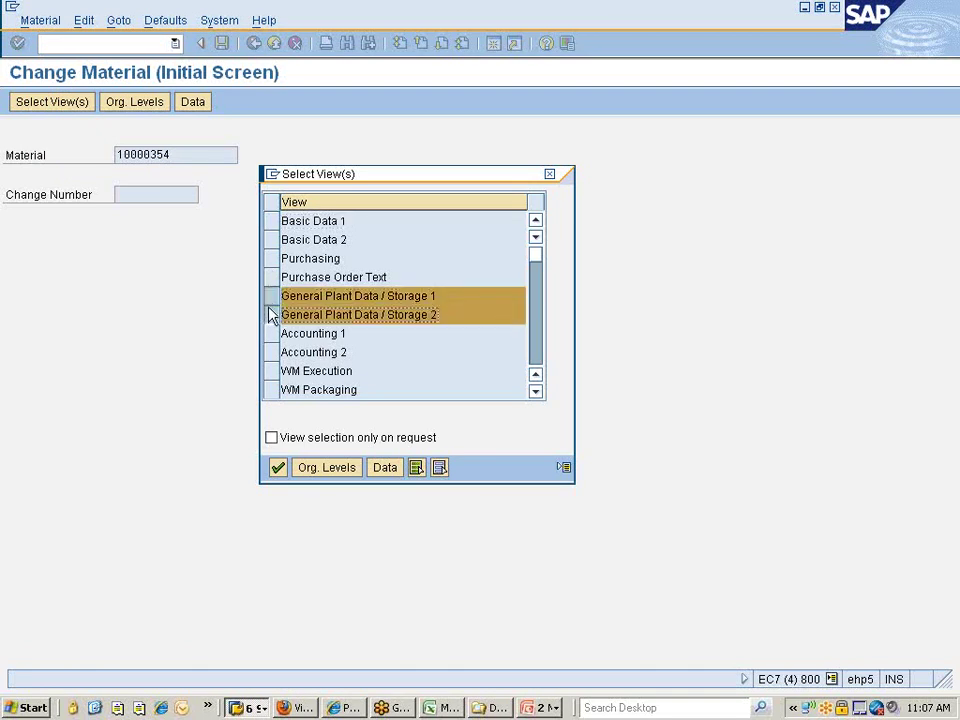
key(Return)
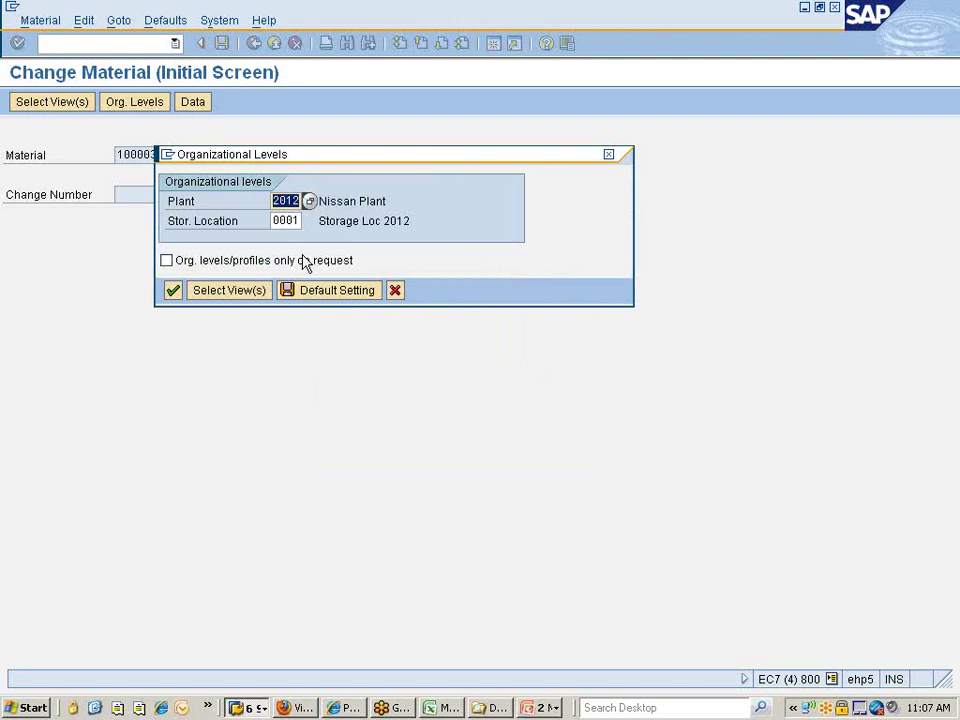
text(7777)
key(BackSpace)
text(c)
key(Tab)
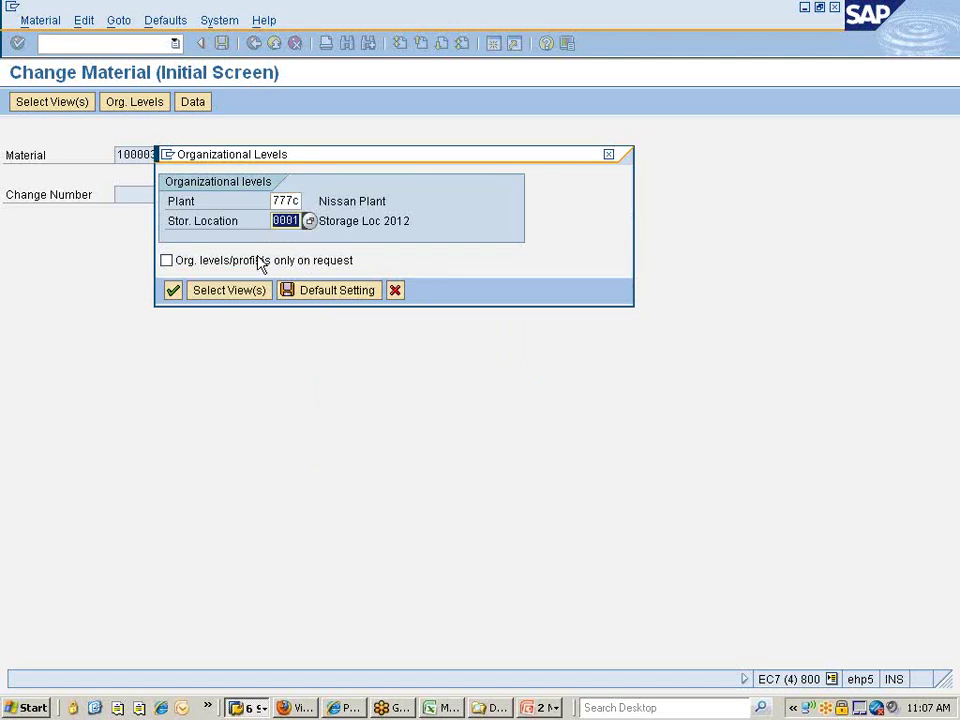
key(Return)
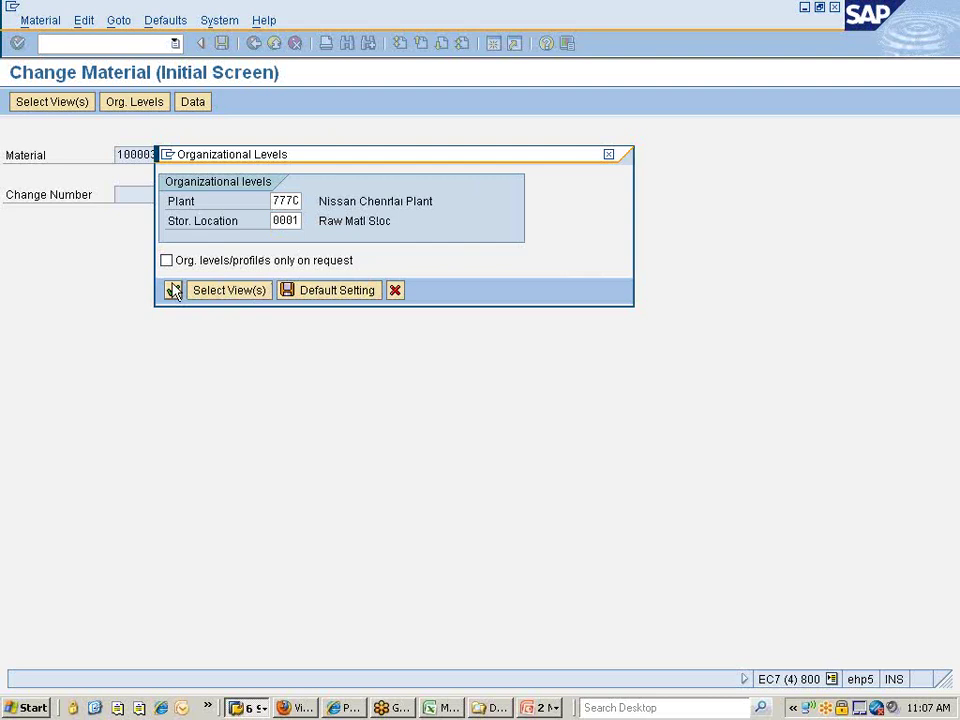
click(173, 290)
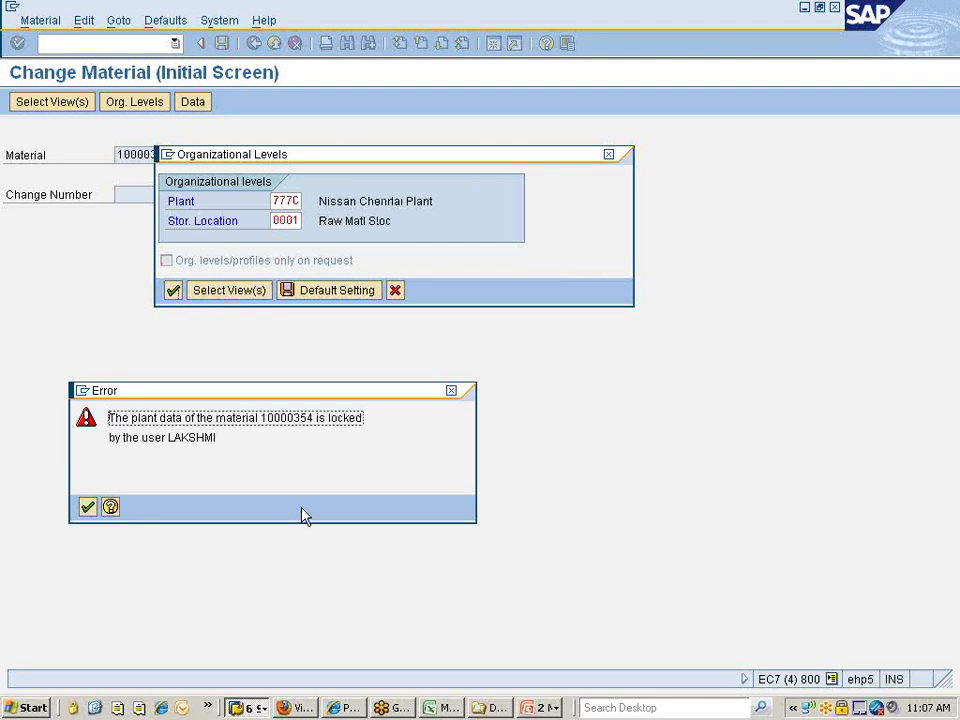
Exit the open goods receipt session without saving its document and dismiss the lock error in the Change Material session.
click(248, 707)
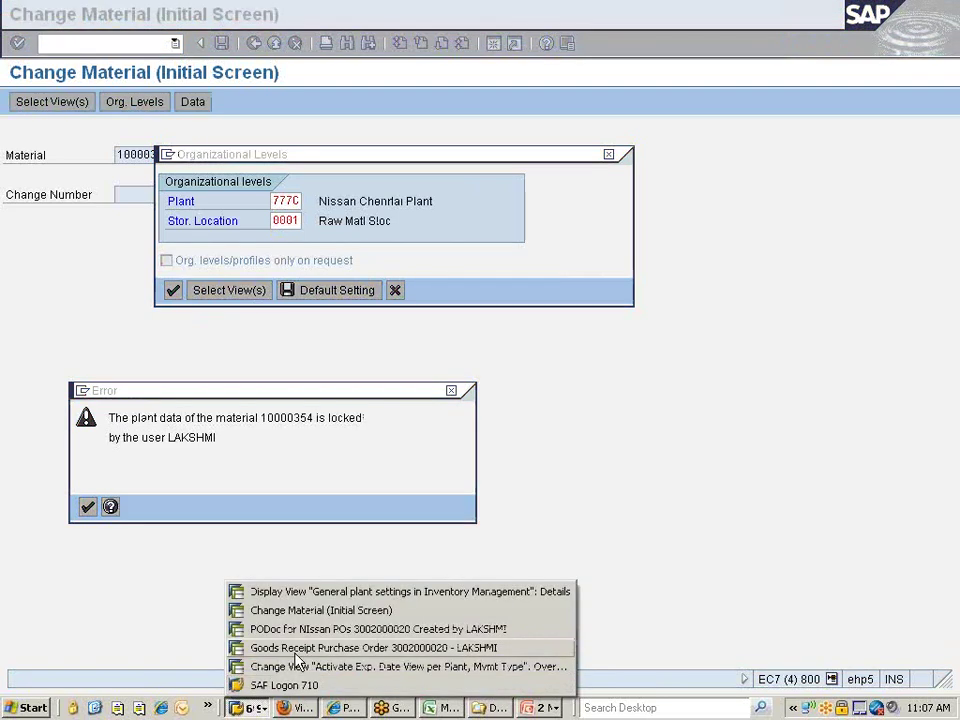
click(288, 648)
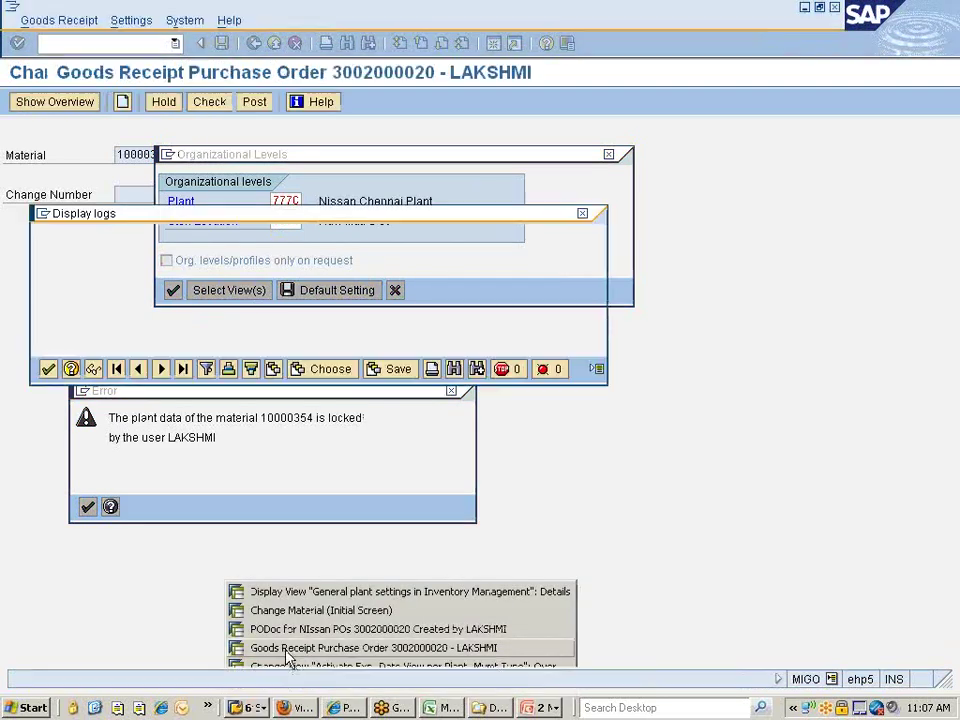
click(48, 368)
click(254, 43)
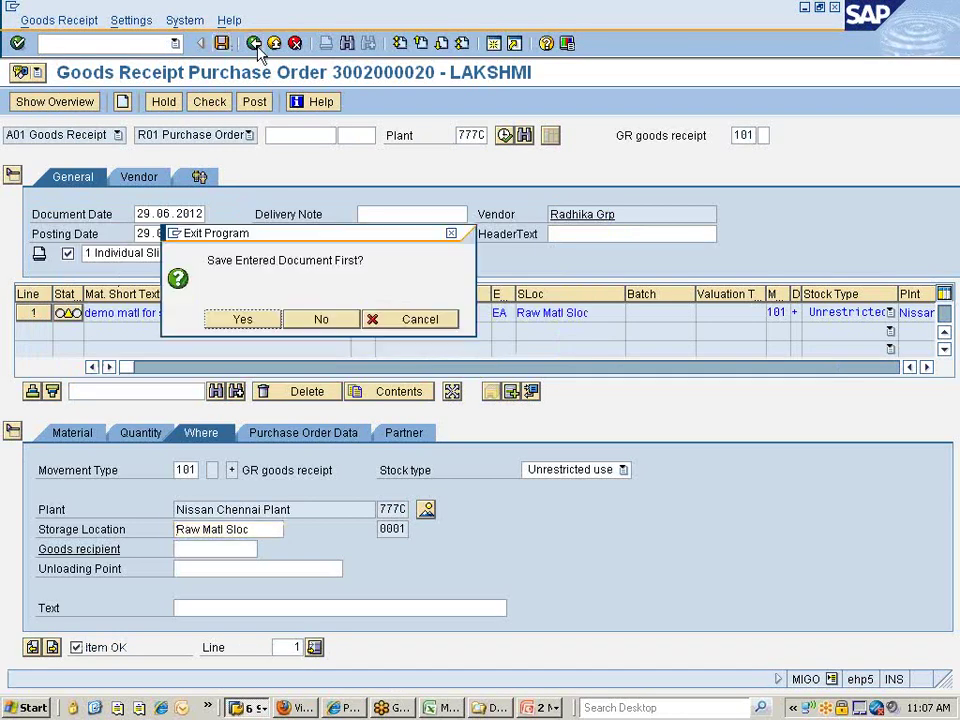
click(321, 319)
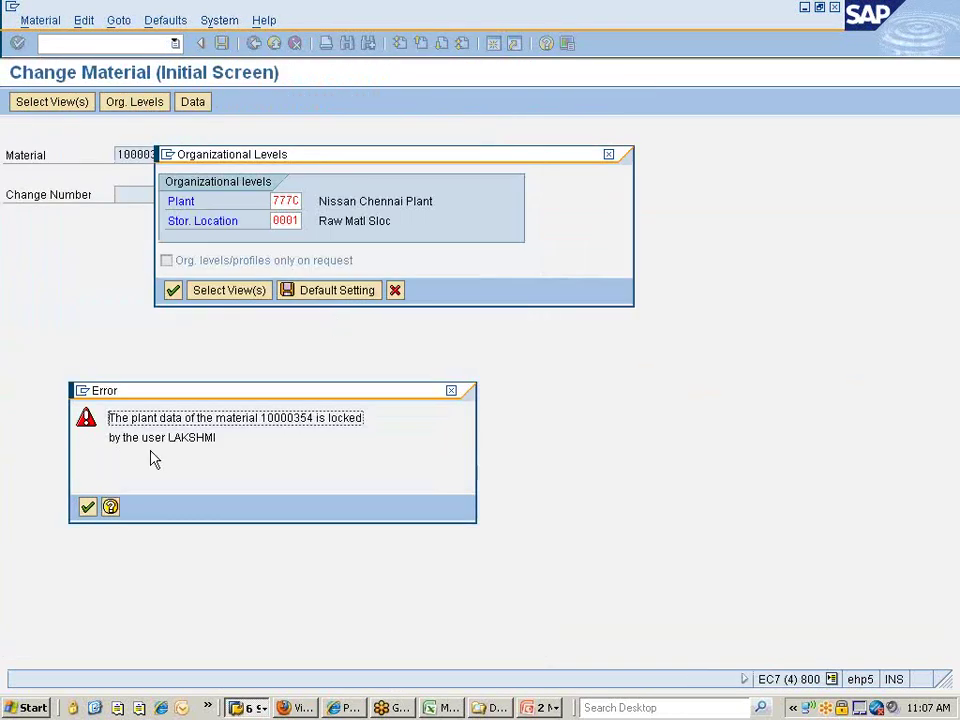
click(88, 506)
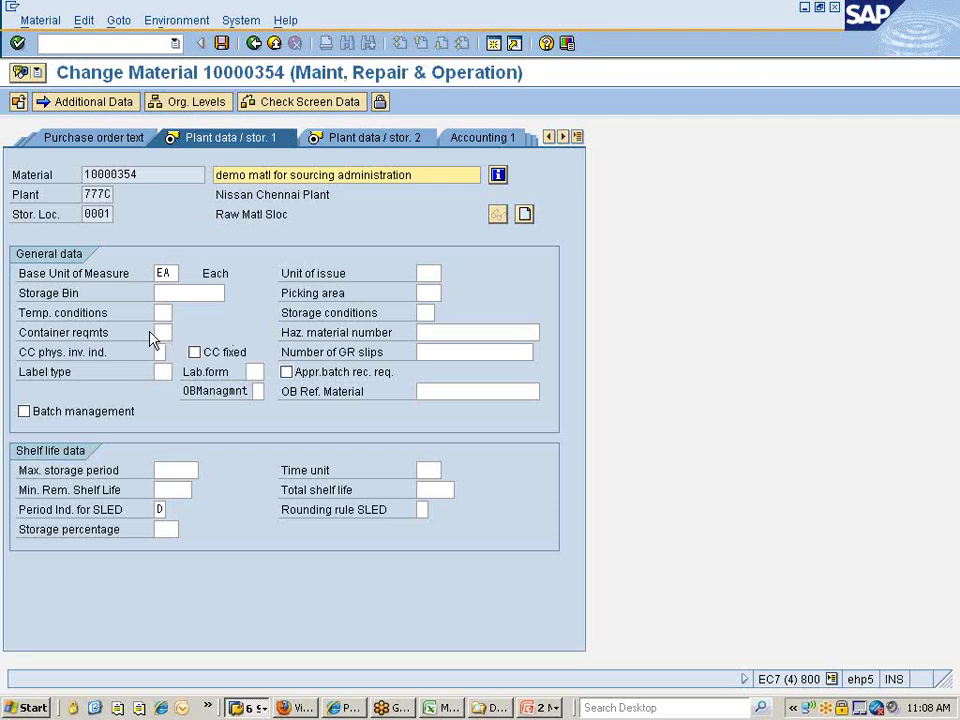
Set Min. Rem. Shelf Life to 30 in the first plant data / storage view and return to that field.
click(172, 491)
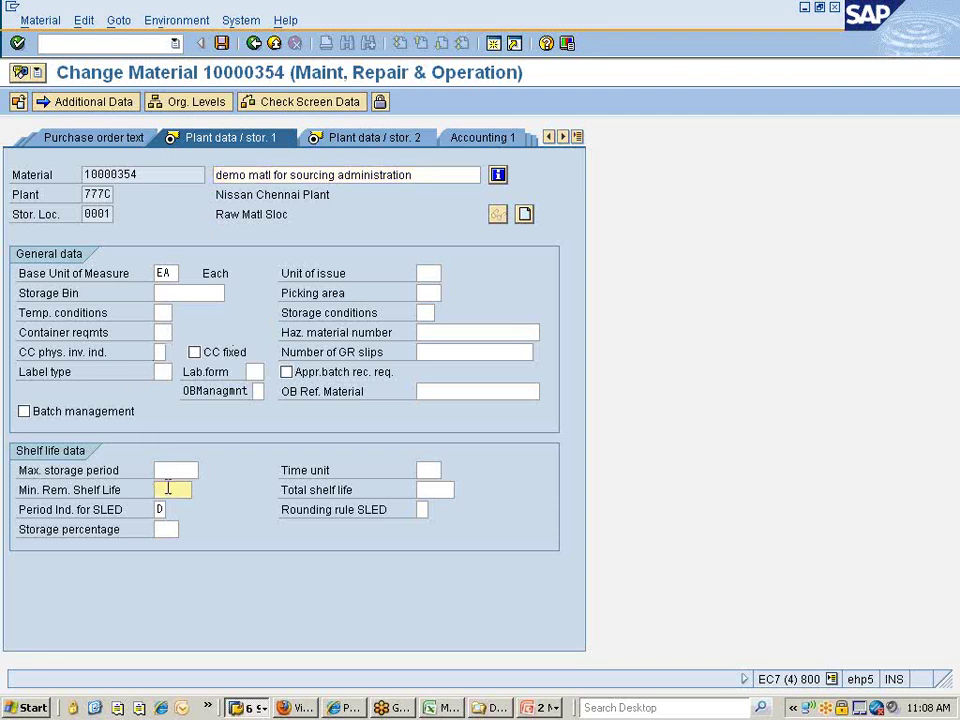
text(30)
key(Return)
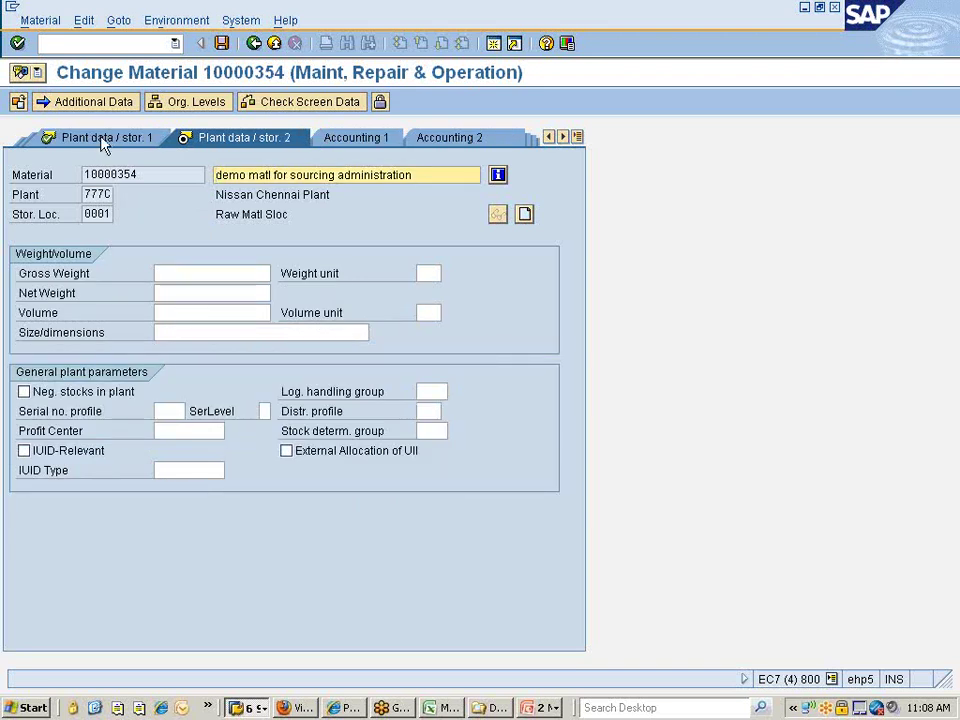
click(103, 140)
click(180, 490)
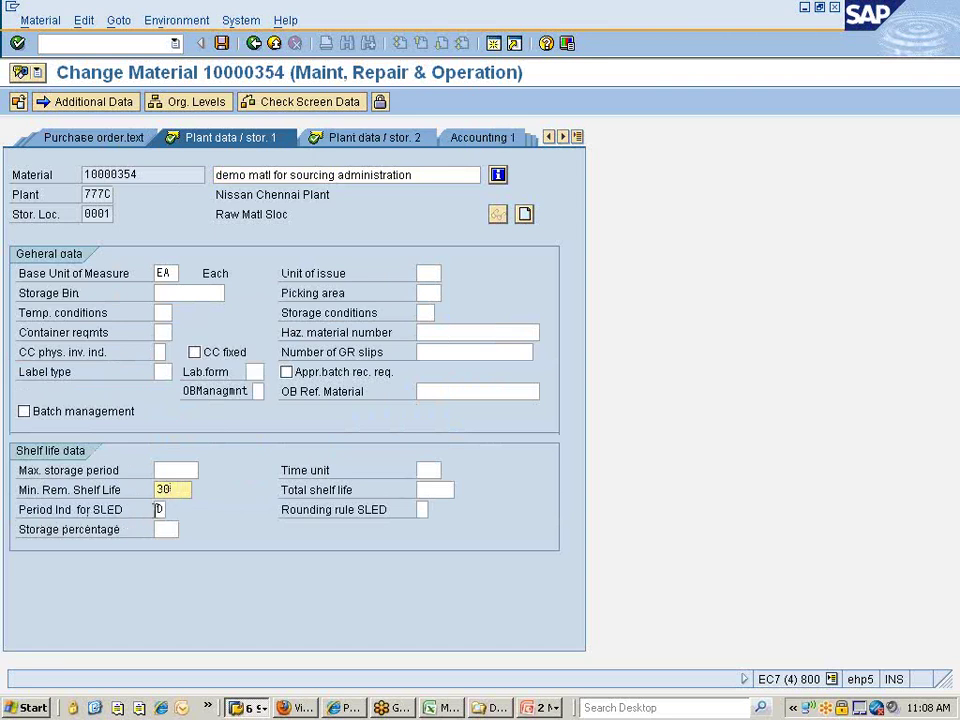
Review the possible values of Period Ind. for SLED, close the list without changing the indicator and save the material.
click(163, 510)
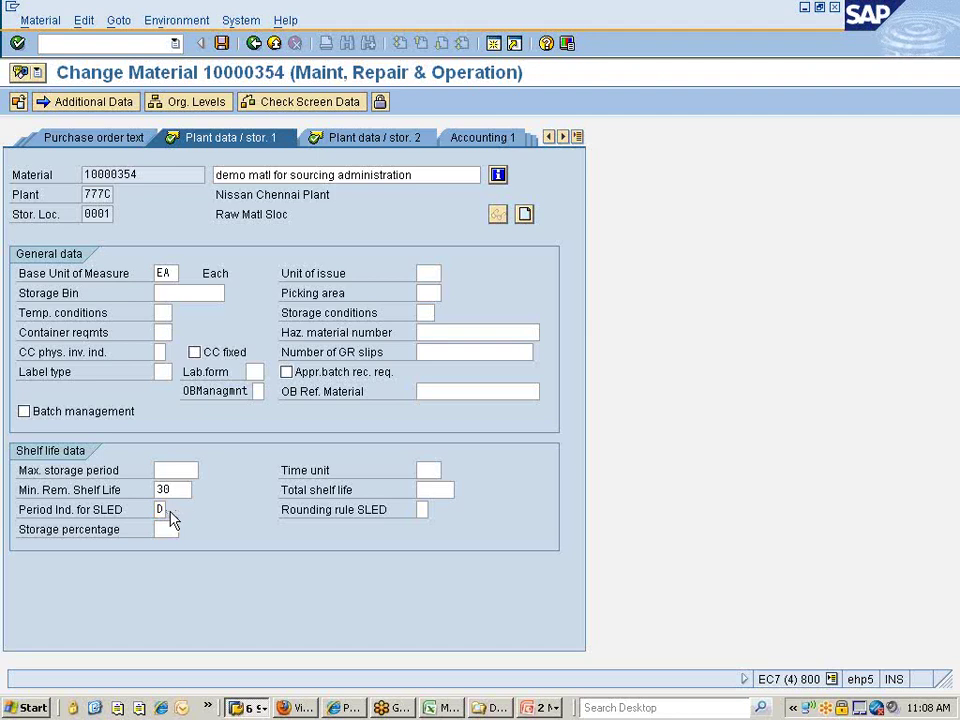
click(173, 511)
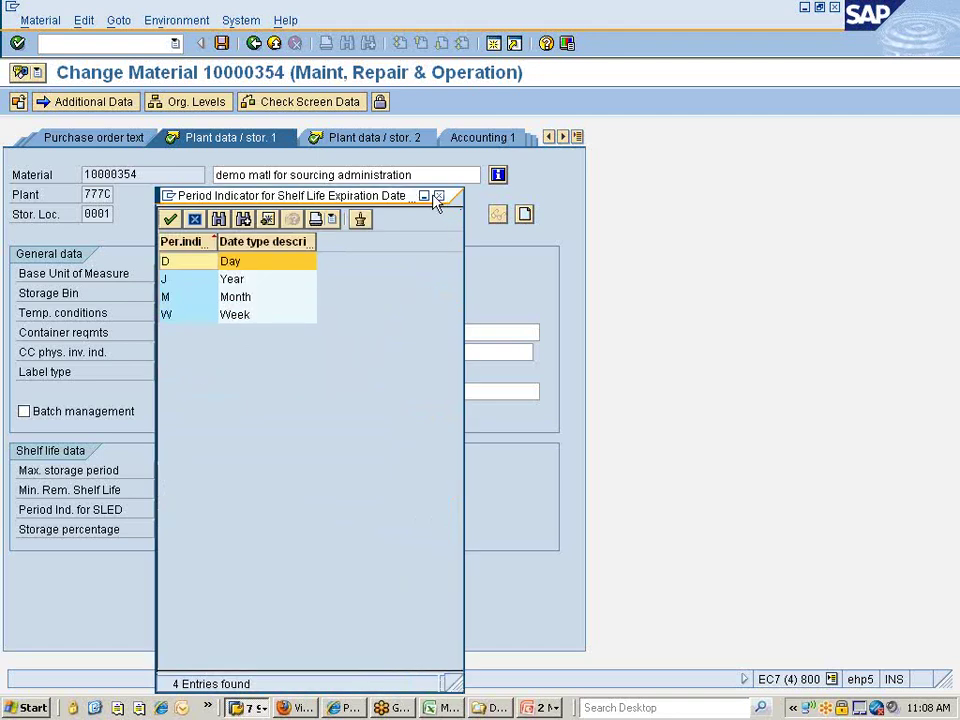
click(439, 196)
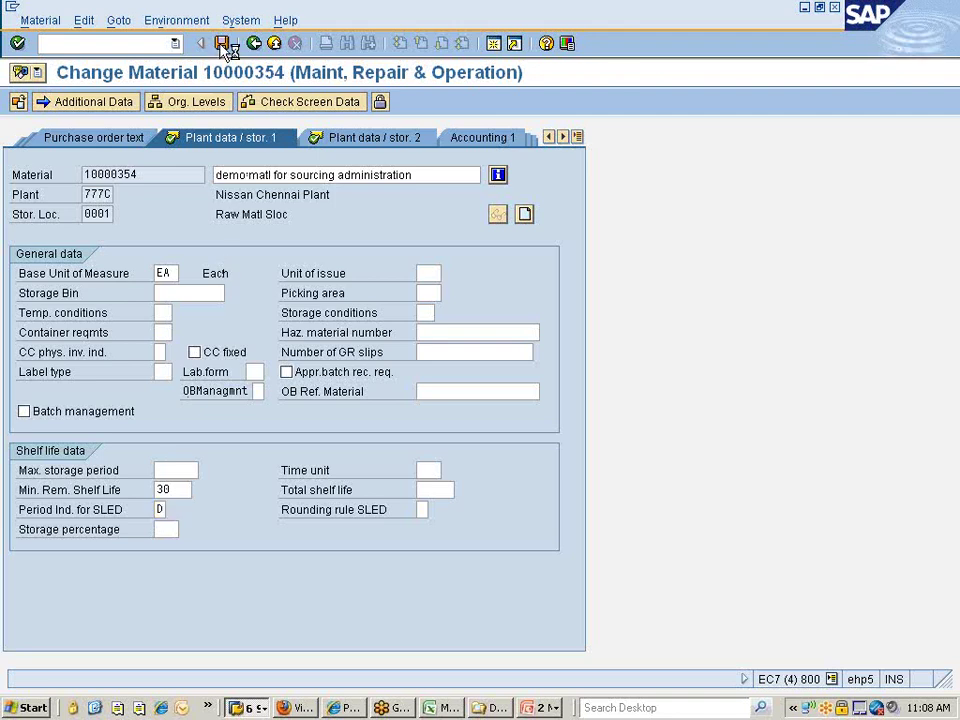
Activate the BBD/ProdDt check for plant 777C, read its field help and save under customizing request EC7K900551.
click(252, 708)
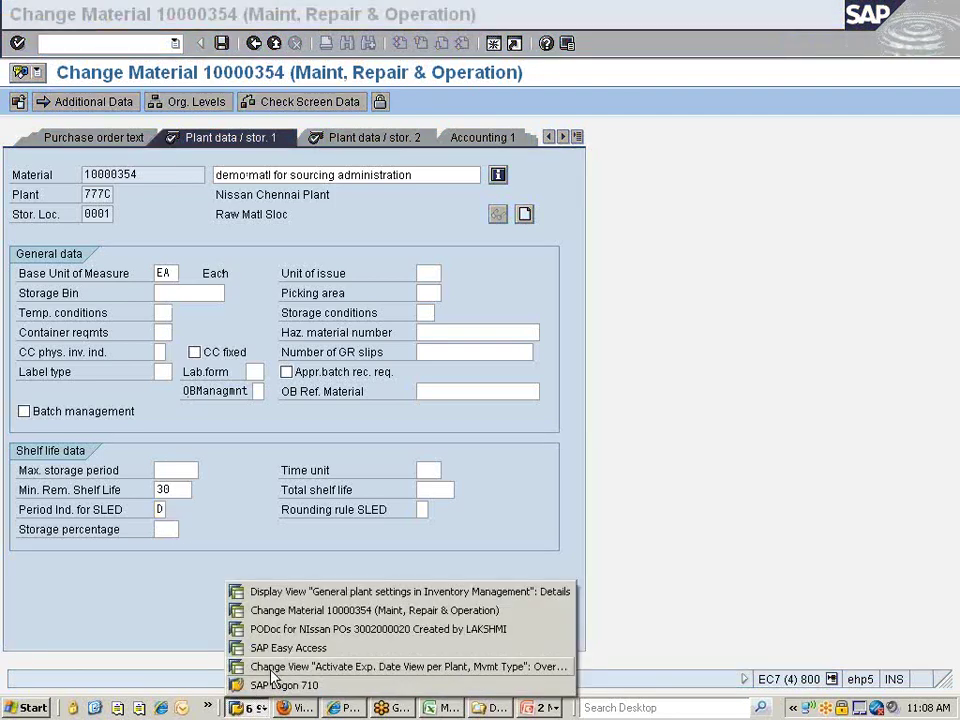
click(255, 666)
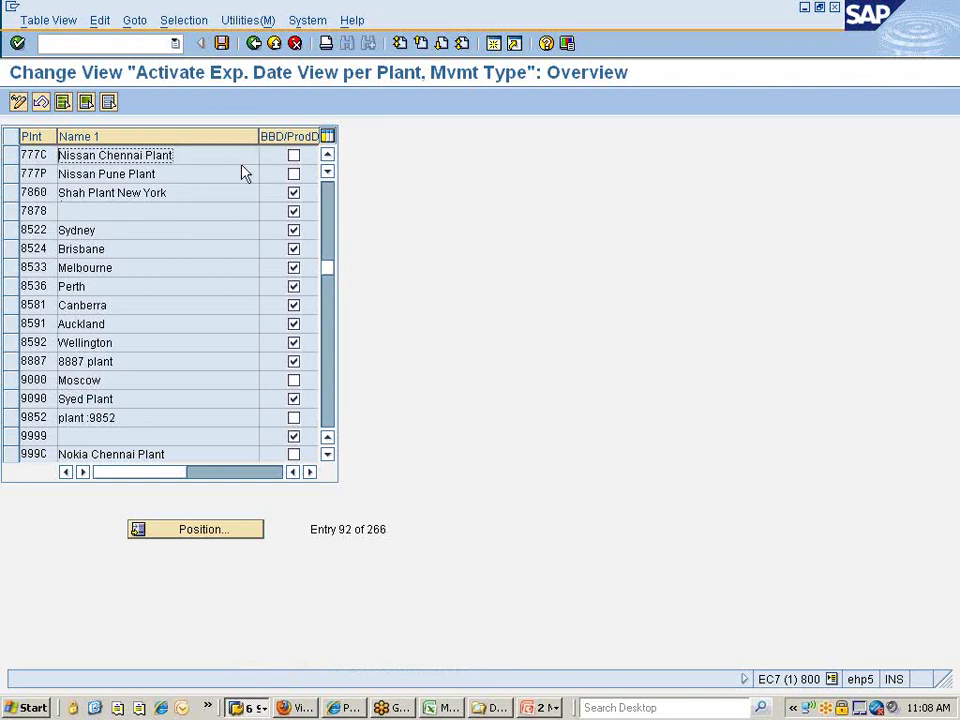
click(293, 157)
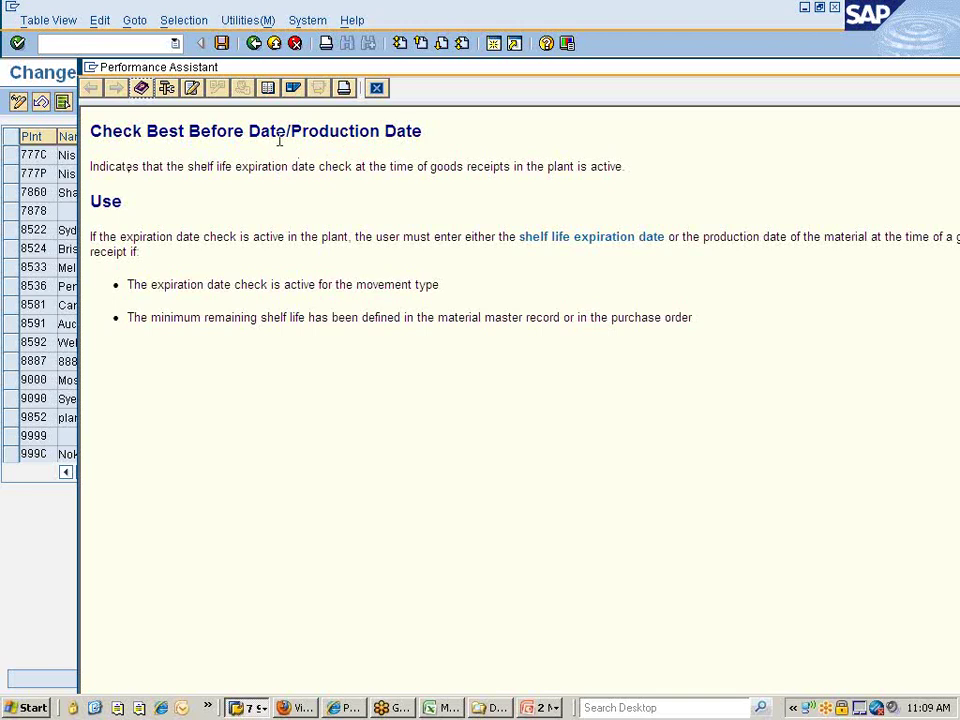
click(376, 88)
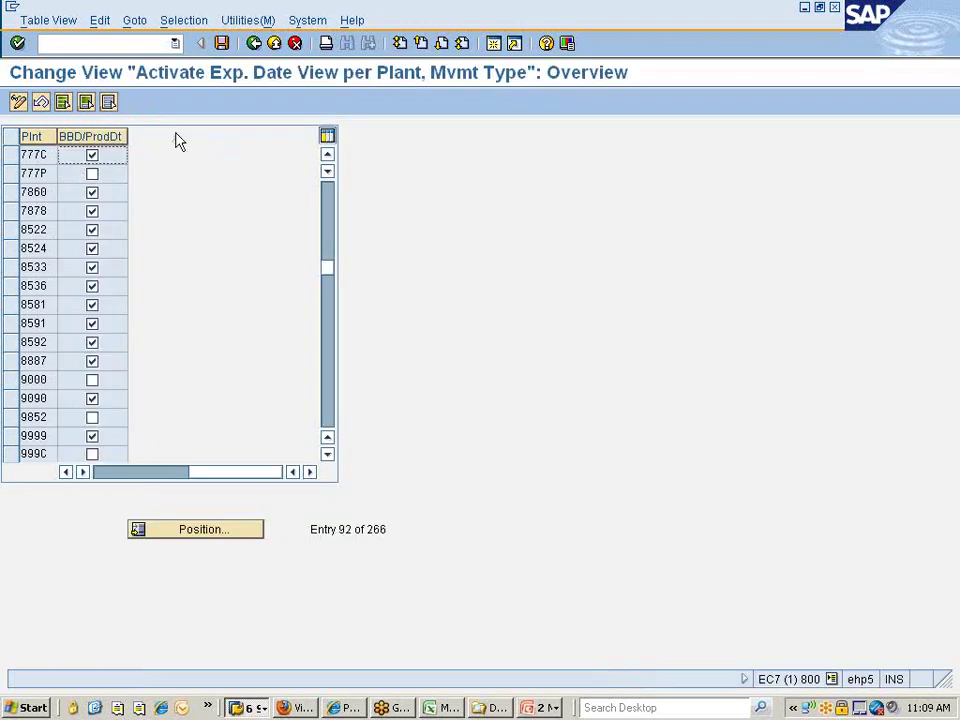
click(222, 42)
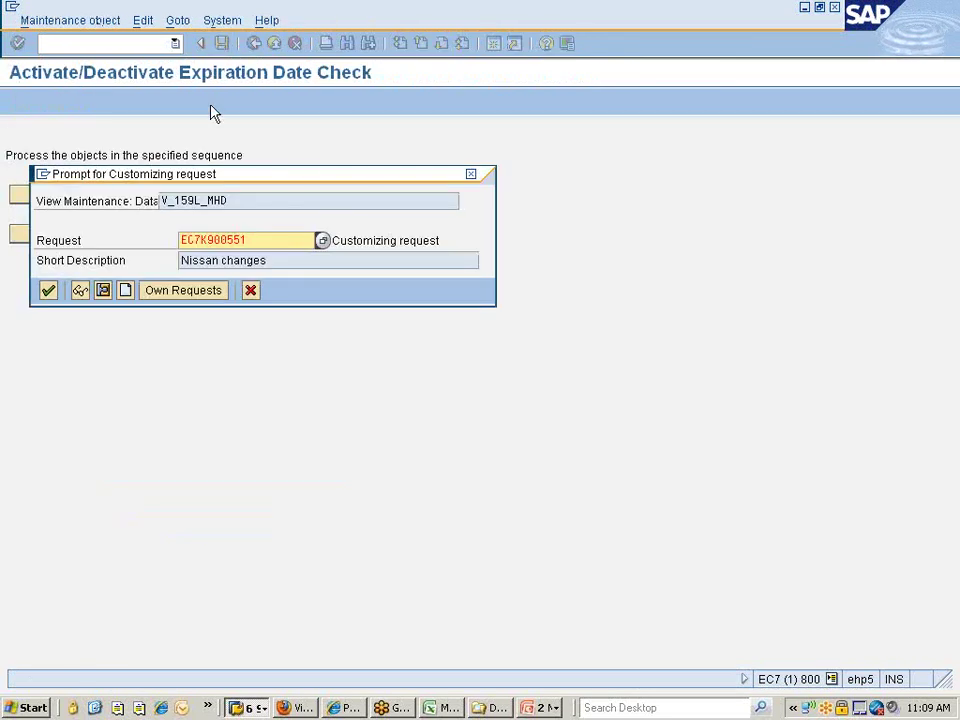
click(48, 291)
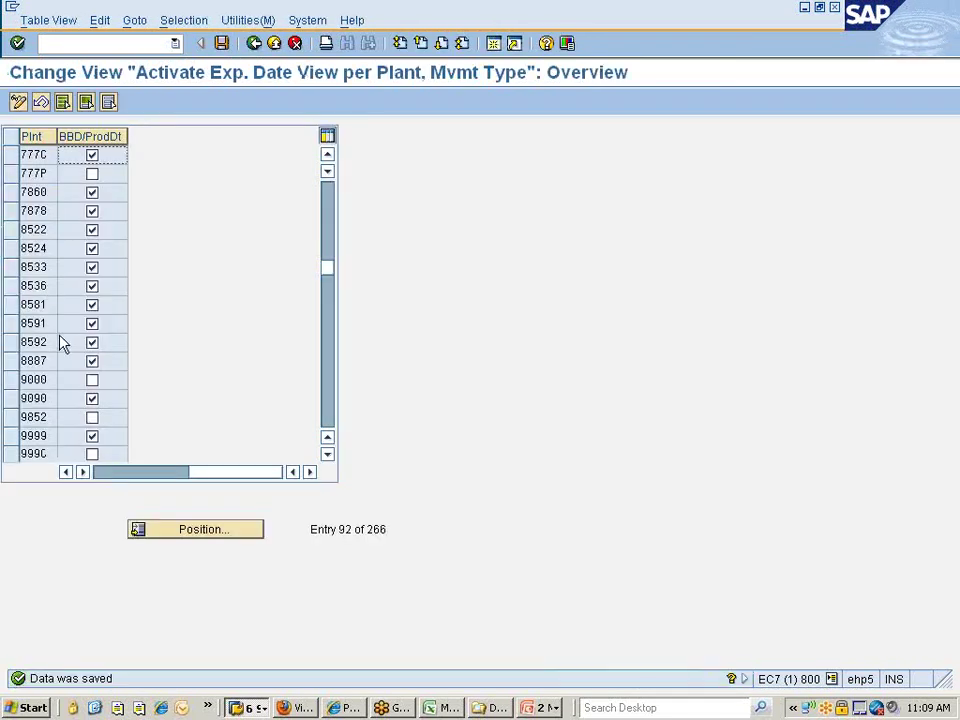
Return to the Change Material session and select the material number 10000354.
key(alt+Tab)
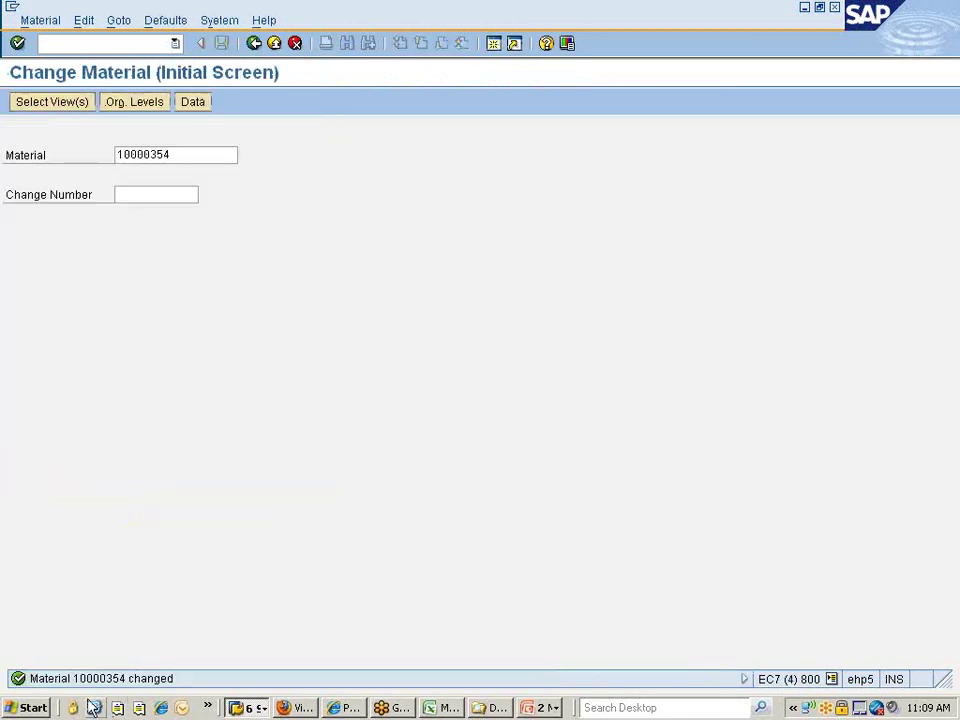
key(alt+Tab)
key(alt+Tab)
drag(187, 151, 111, 150)
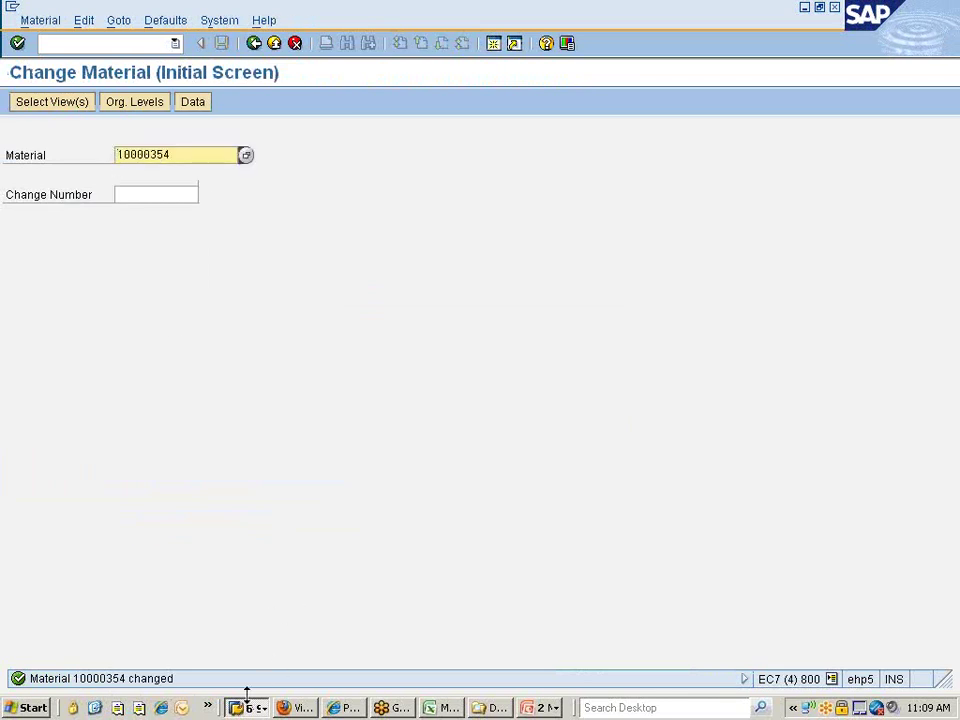
Switch to the SAP Easy Access session and start transaction MIGO for a goods receipt.
click(248, 707)
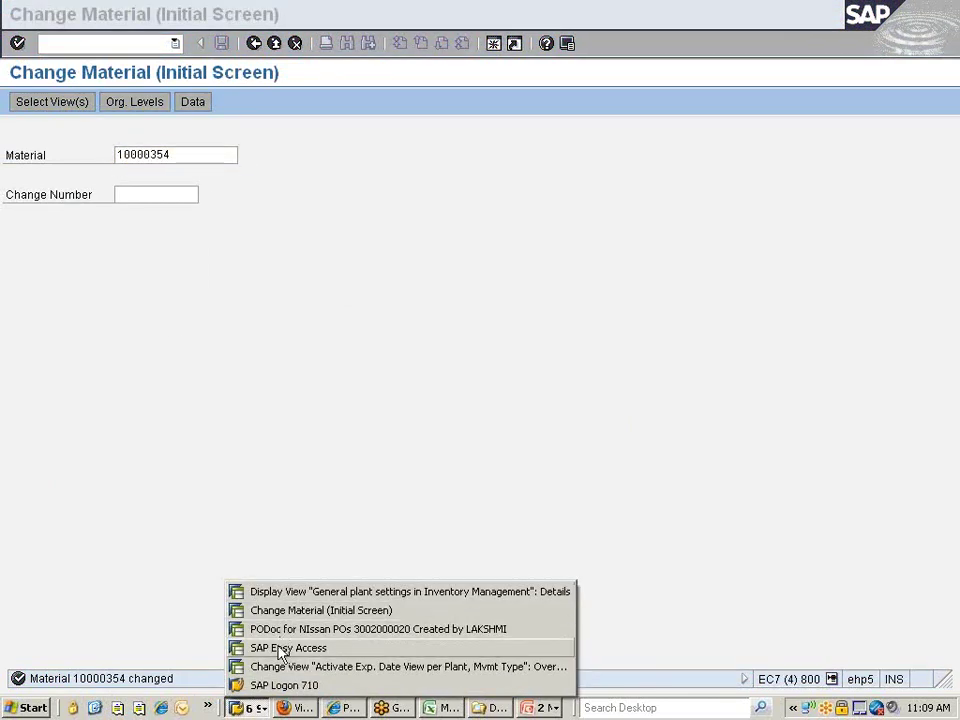
click(281, 652)
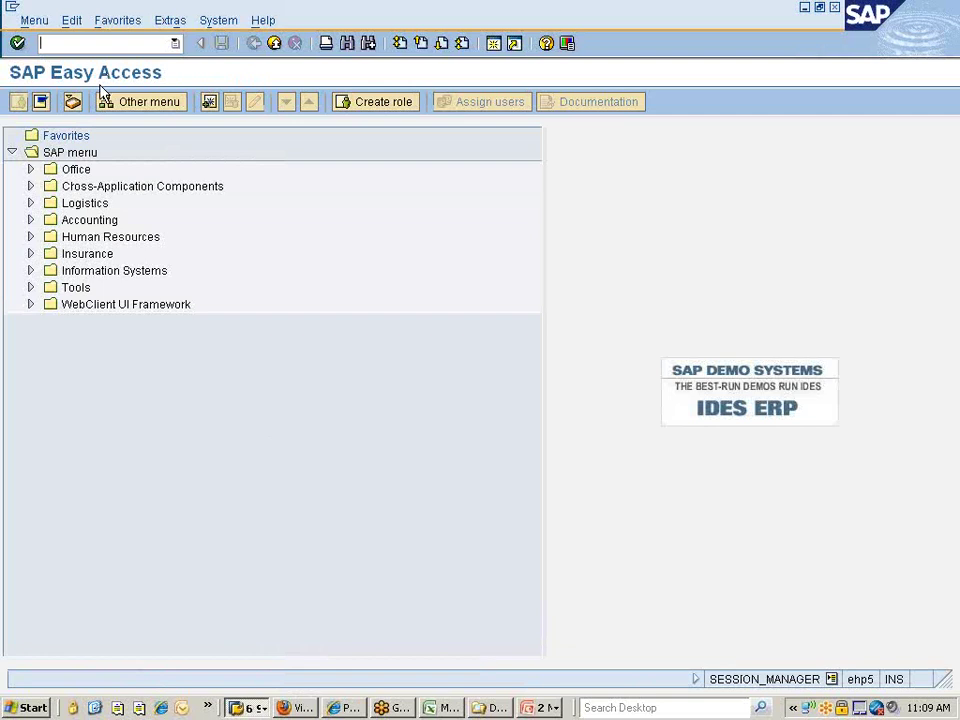
text(migo)
key(Return)
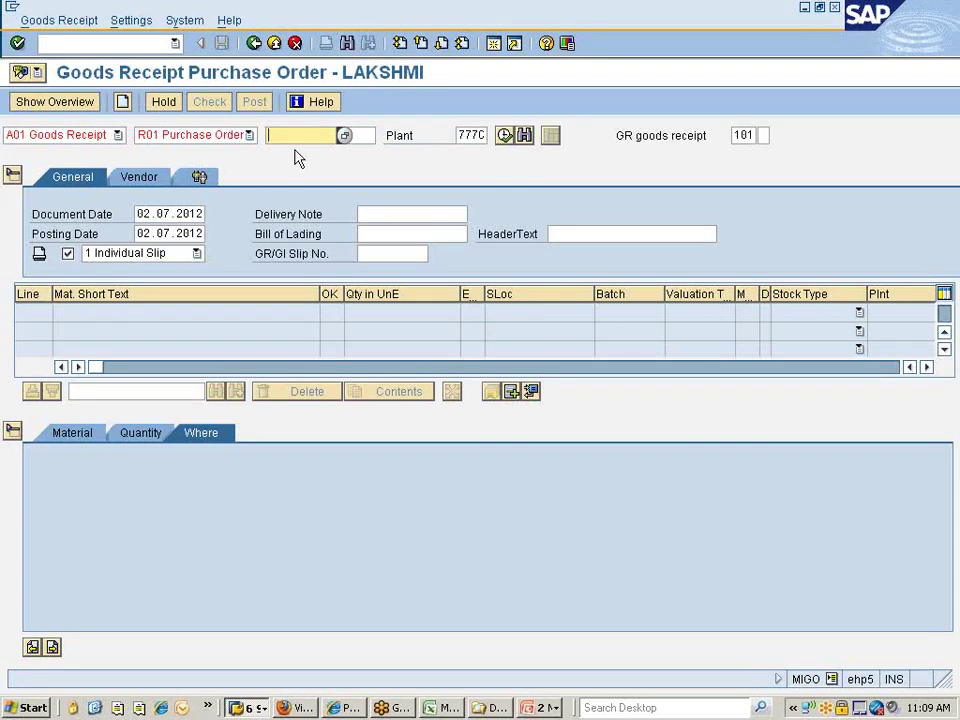
Search for the purchase order number using Purchasing Documents for Material with material 10000354 and plant 777C.
click(343, 135)
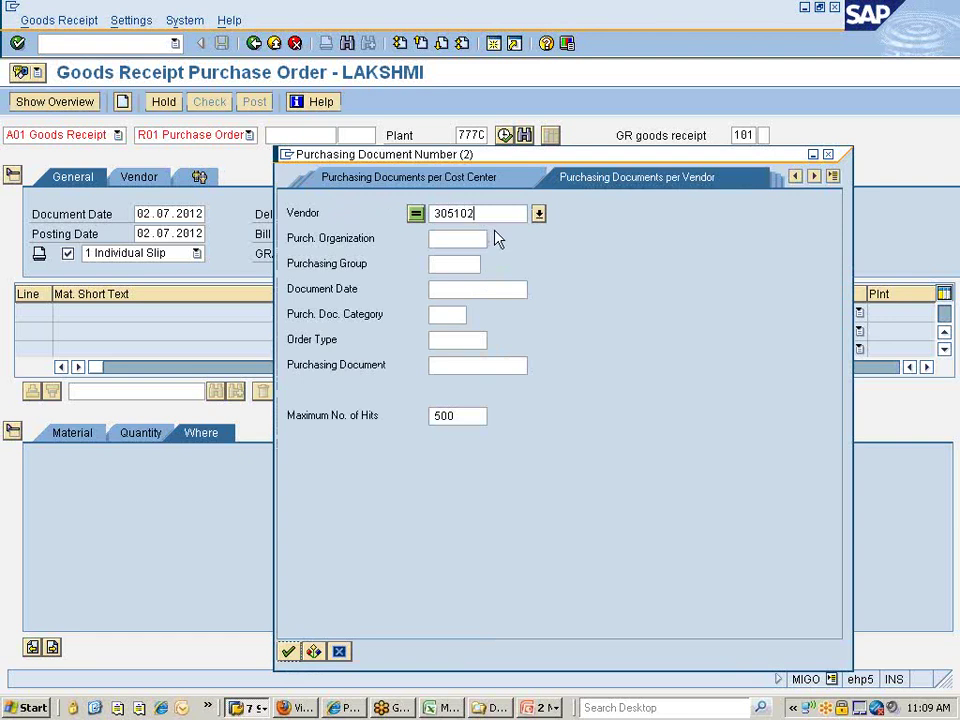
click(834, 177)
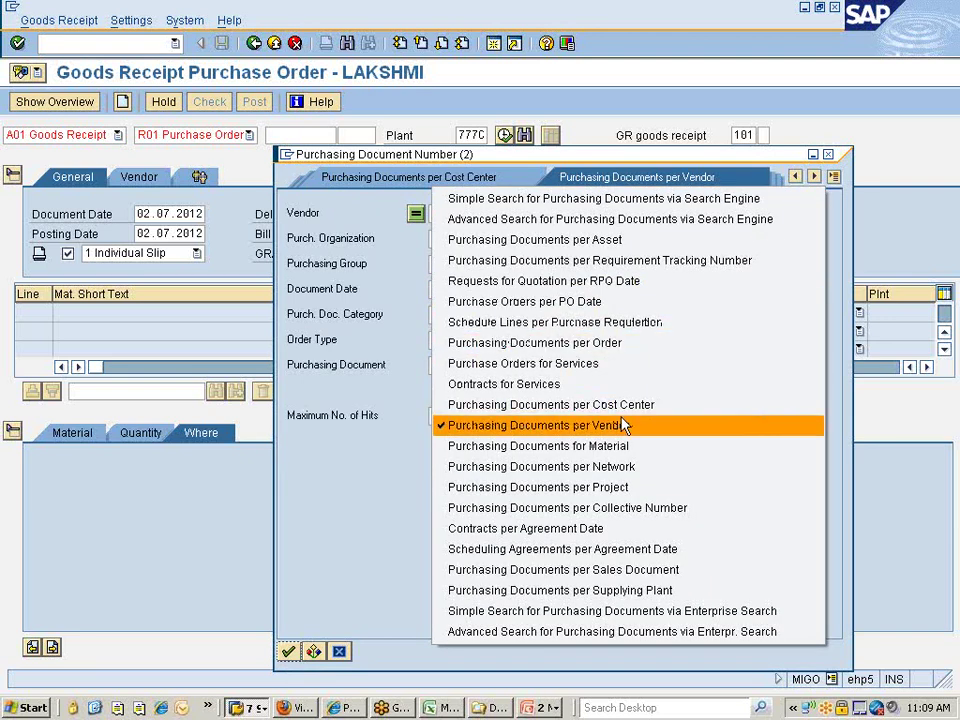
click(603, 446)
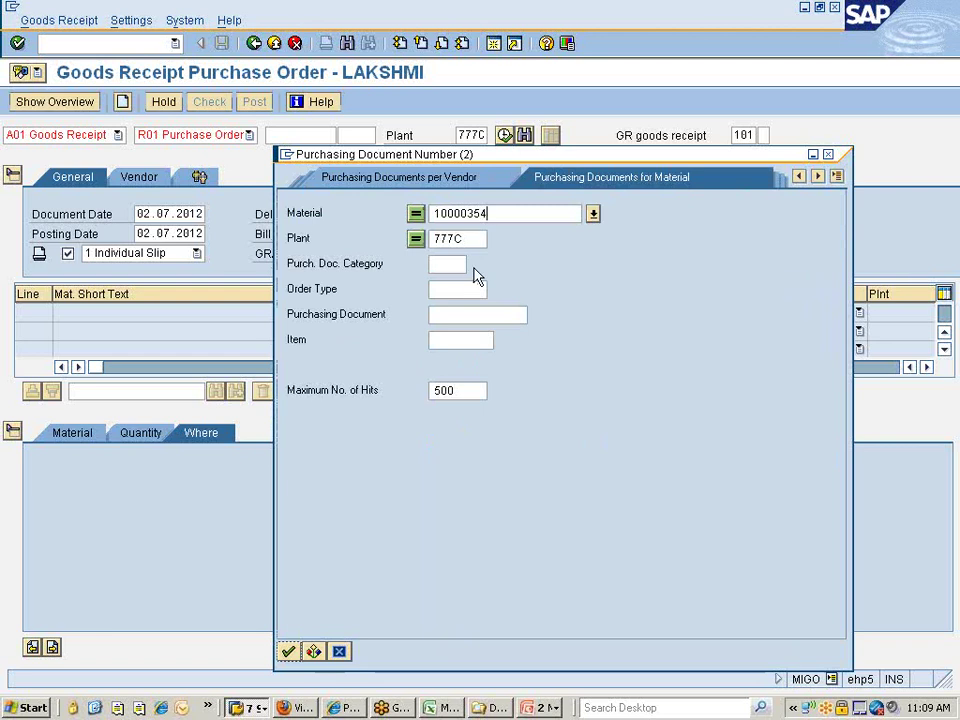
click(288, 651)
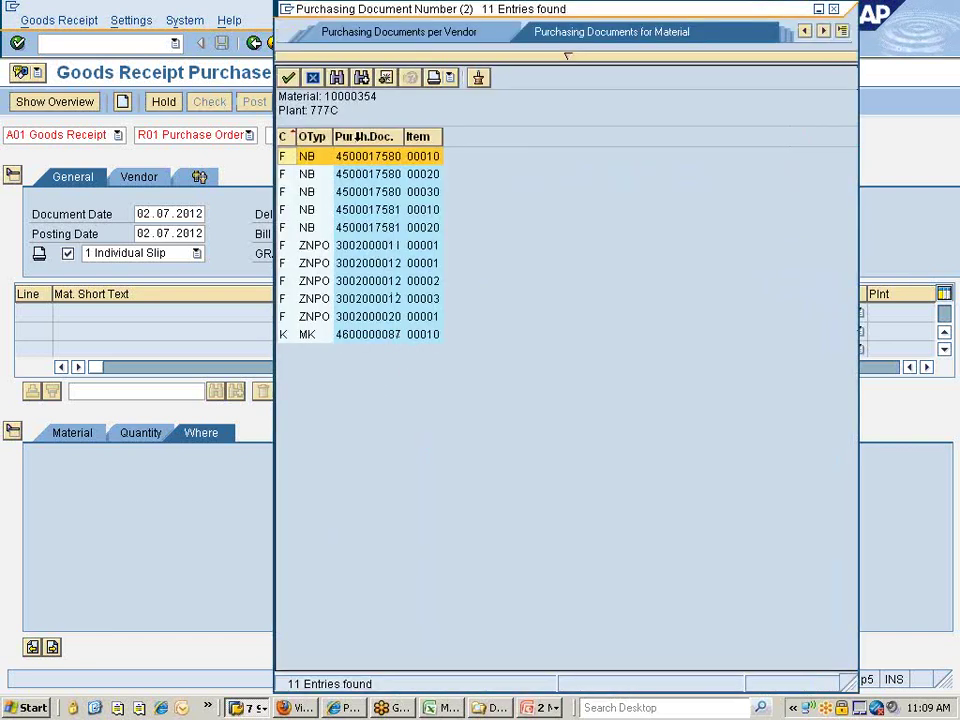
Sort the hits by purchasing document and adopt the ZNPO purchase order listed with item 00003 into the goods receipt.
click(357, 138)
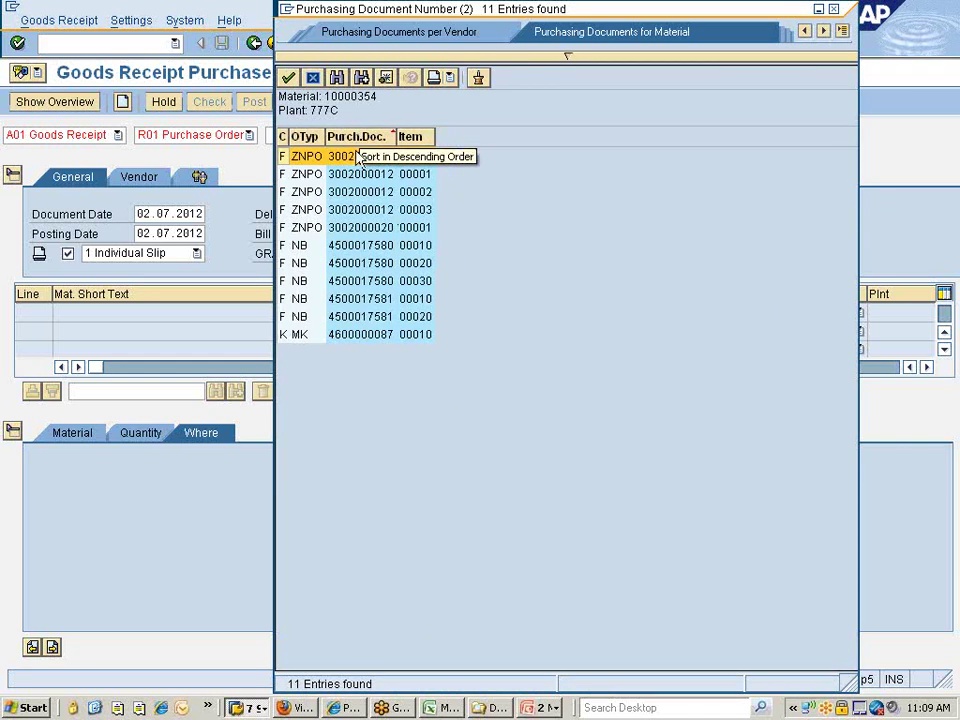
click(369, 212)
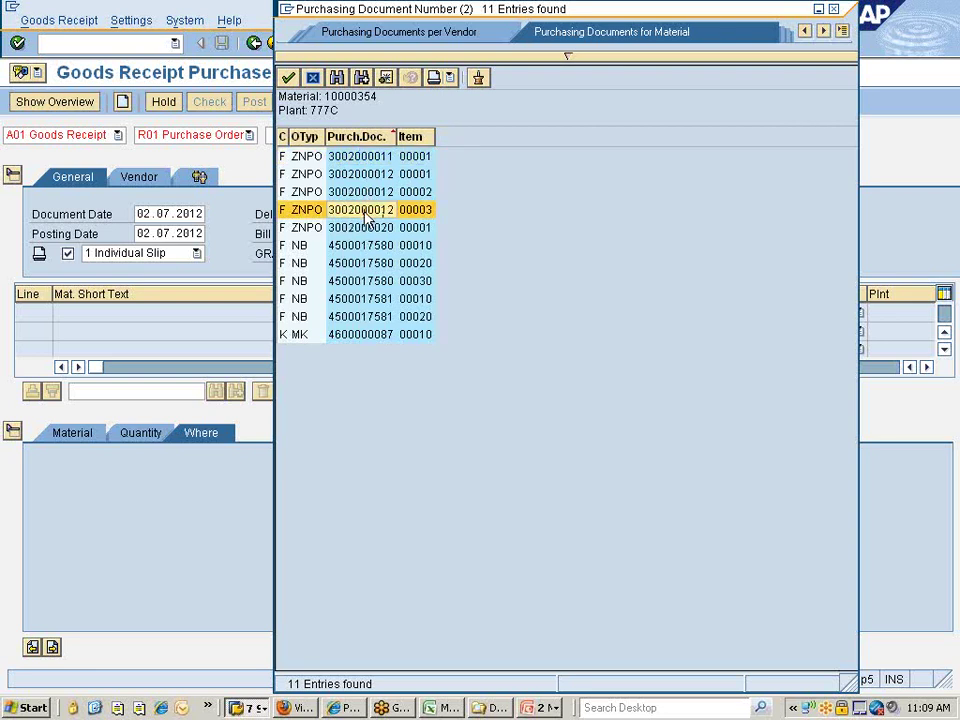
double_click(369, 214)
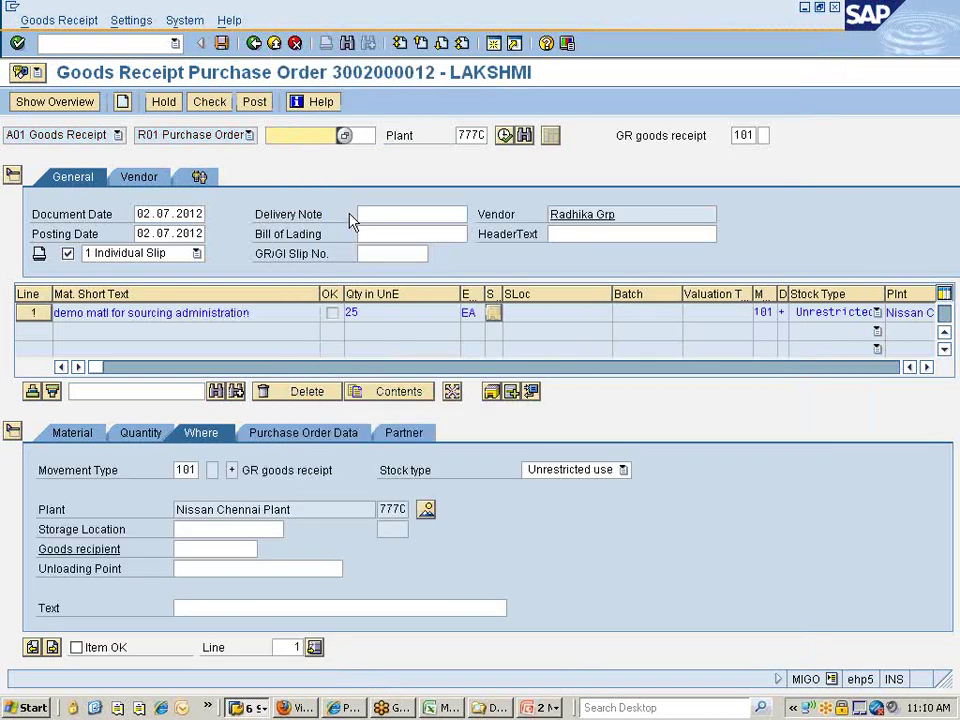
Set the line item's quantity in unit of entry to 5 EA, mark it Item OK and display its Where details.
click(141, 433)
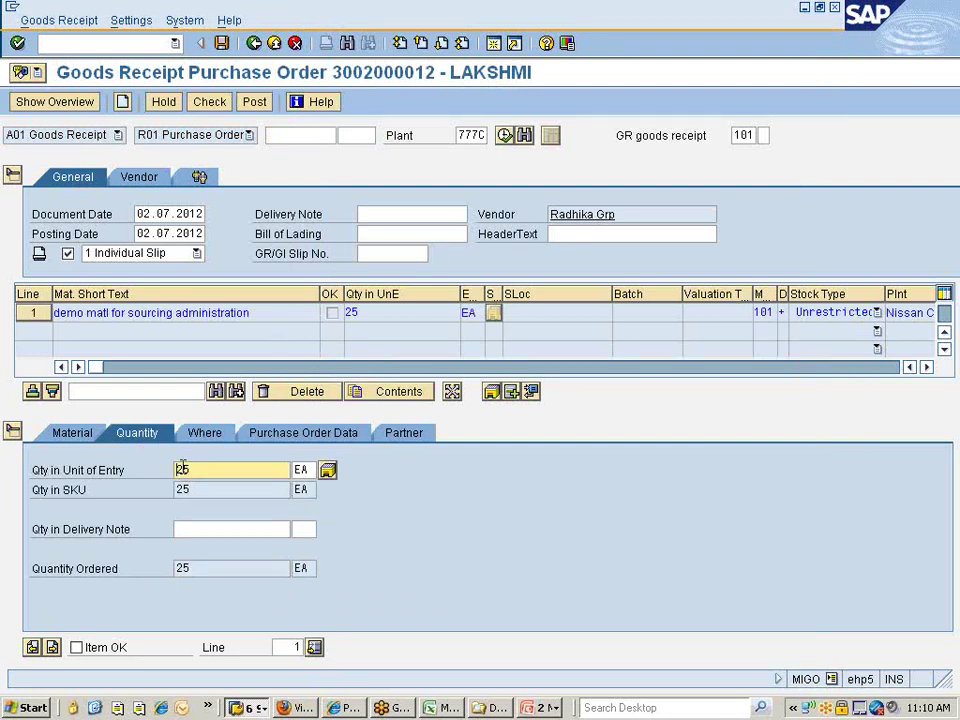
text(5)
click(77, 647)
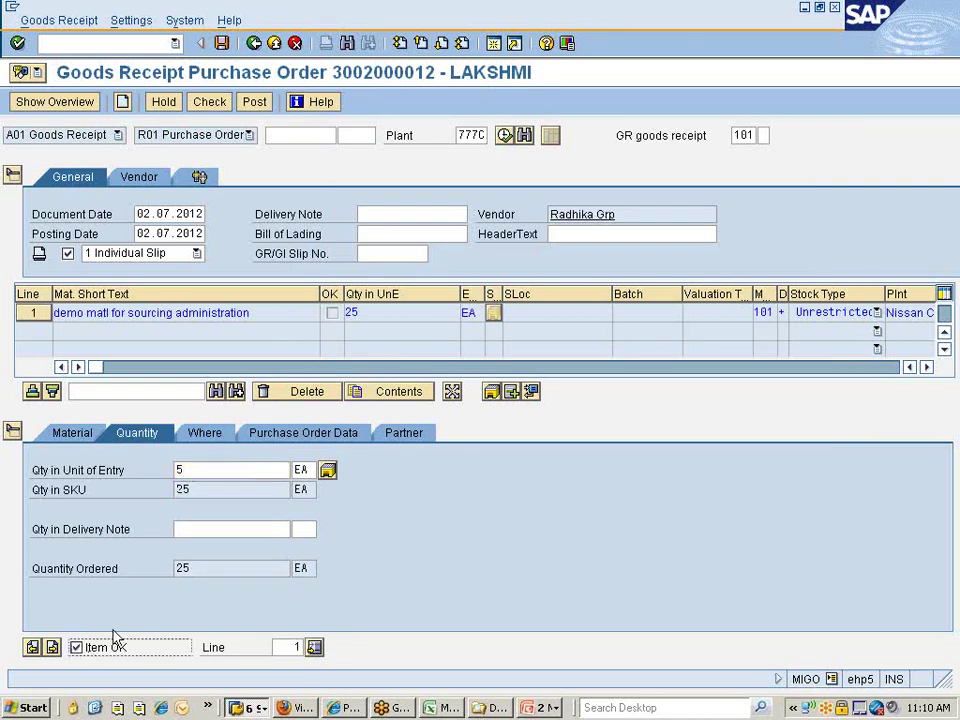
click(205, 434)
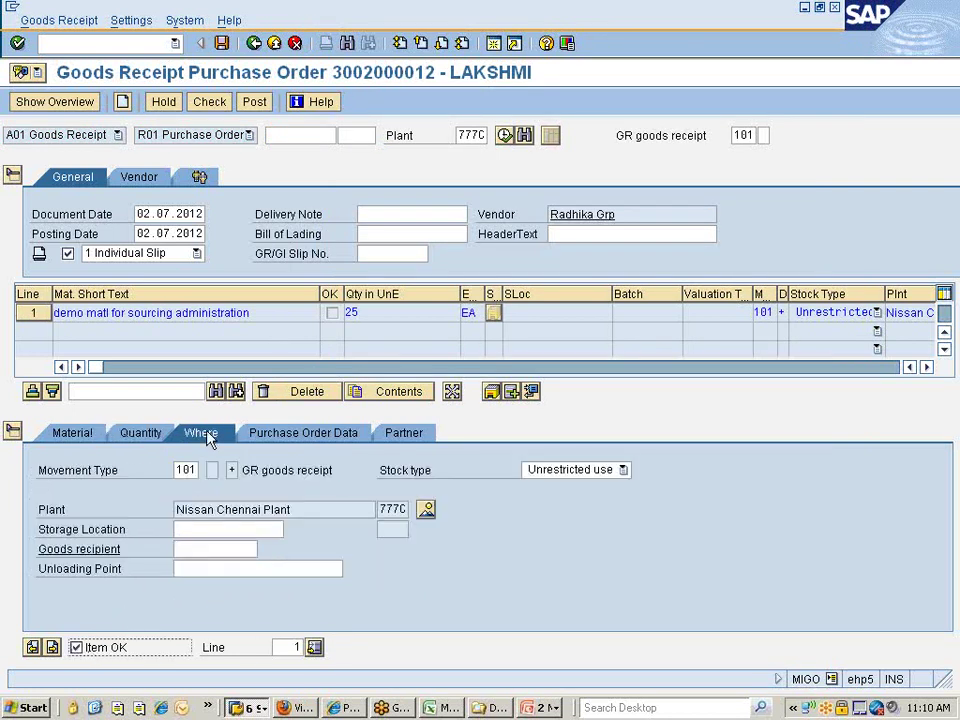
Assign storage location 0001 to the goods receipt item.
click(202, 528)
click(201, 546)
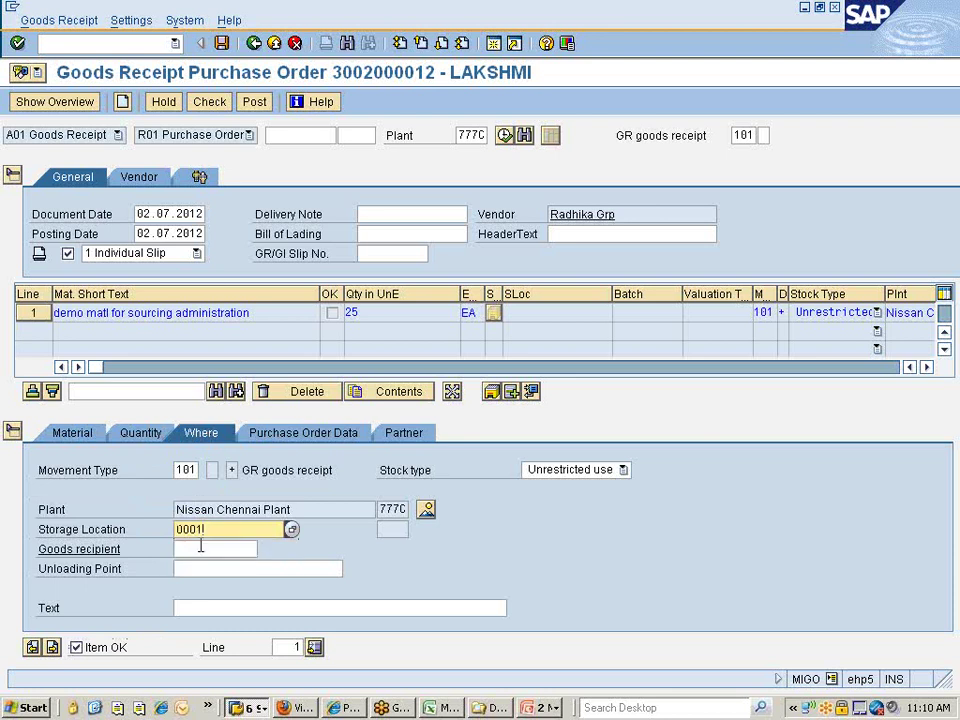
key(Return)
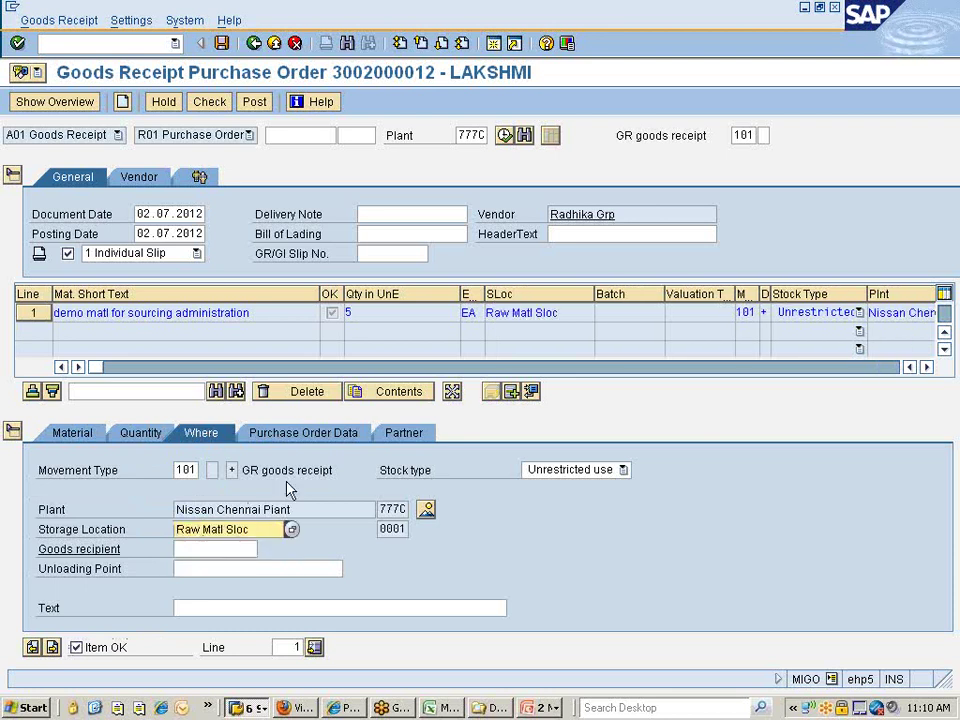
Evaluate the item's shipping instructions as "Instruction complied with" and run a check of the goods receipt.
click(308, 440)
click(210, 577)
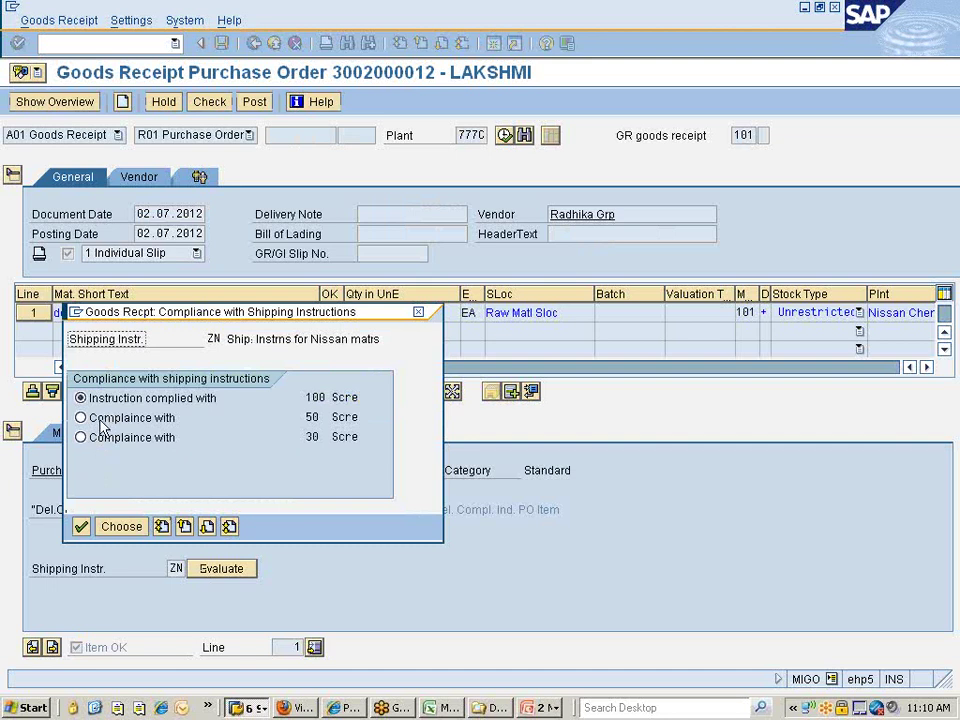
click(80, 527)
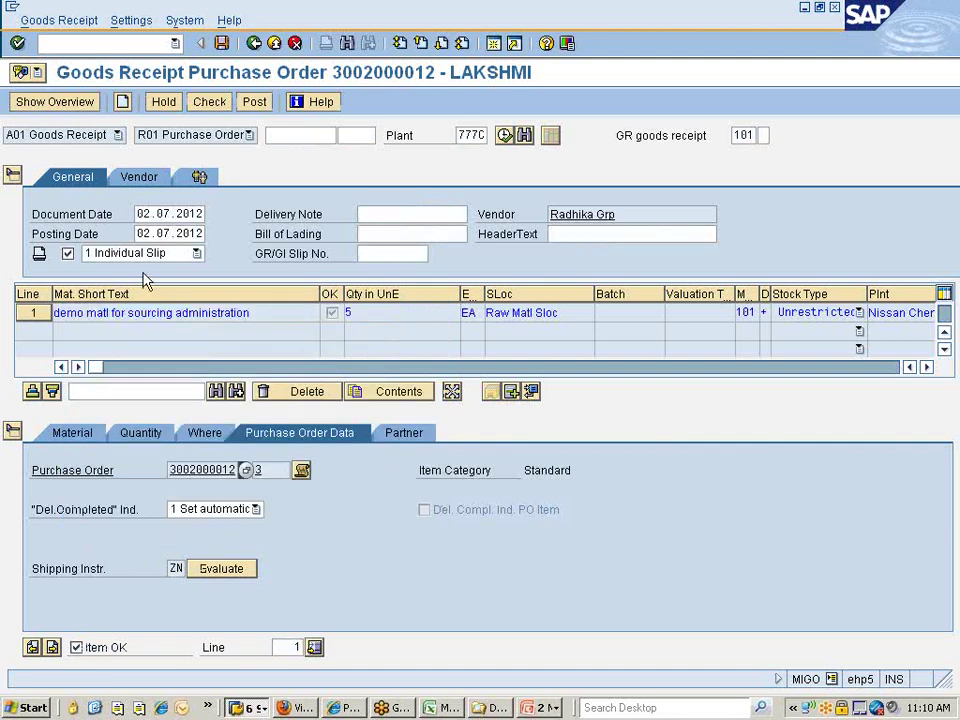
click(211, 104)
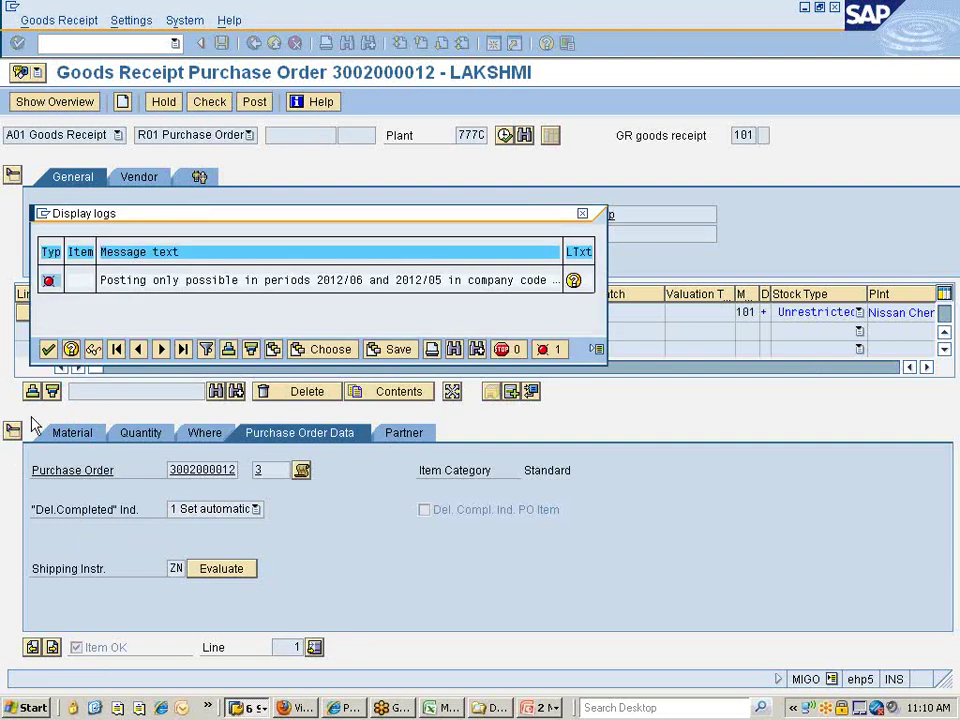
click(48, 349)
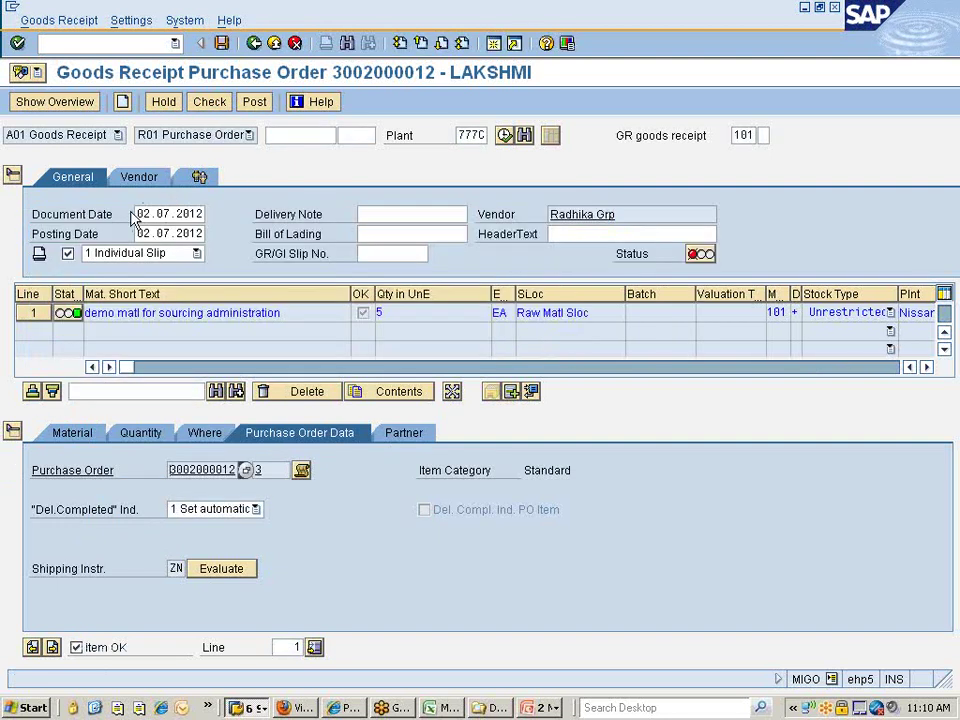
Change the goods receipt's document date to 29.06.2012.
click(138, 213)
key(Delete)
key(Delete)
key(Delete)
key(Delete)
key(Delete)
key(Delete)
key(Delete)
key(Delete)
key(Delete)
key(Delete)
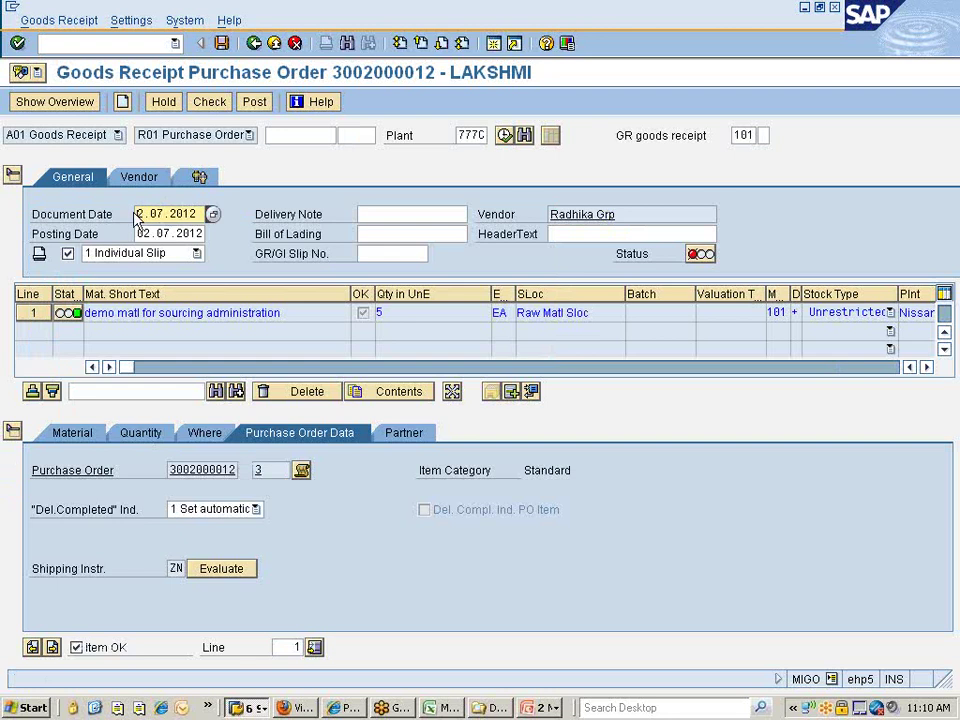
text(2)
Change the goods receipt's posting date to 29.06.2012.
click(137, 229)
key(Delete)
key(Delete)
key(Delete)
key(Delete)
key(Delete)
key(Delete)
key(Delete)
key(Delete)
key(Delete)
key(Delete)
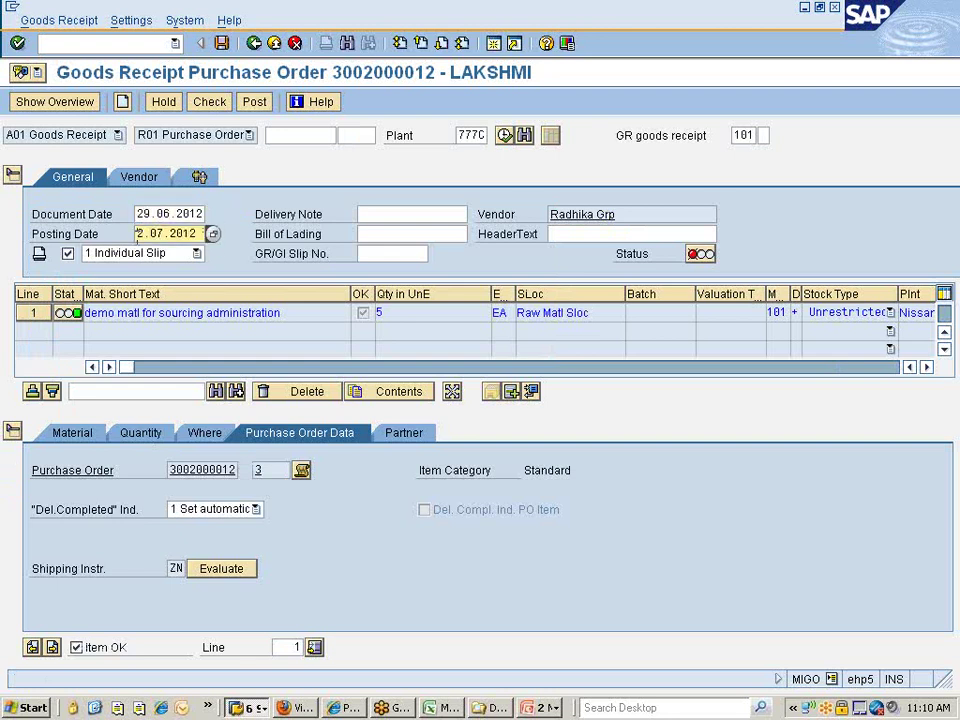
text(2)
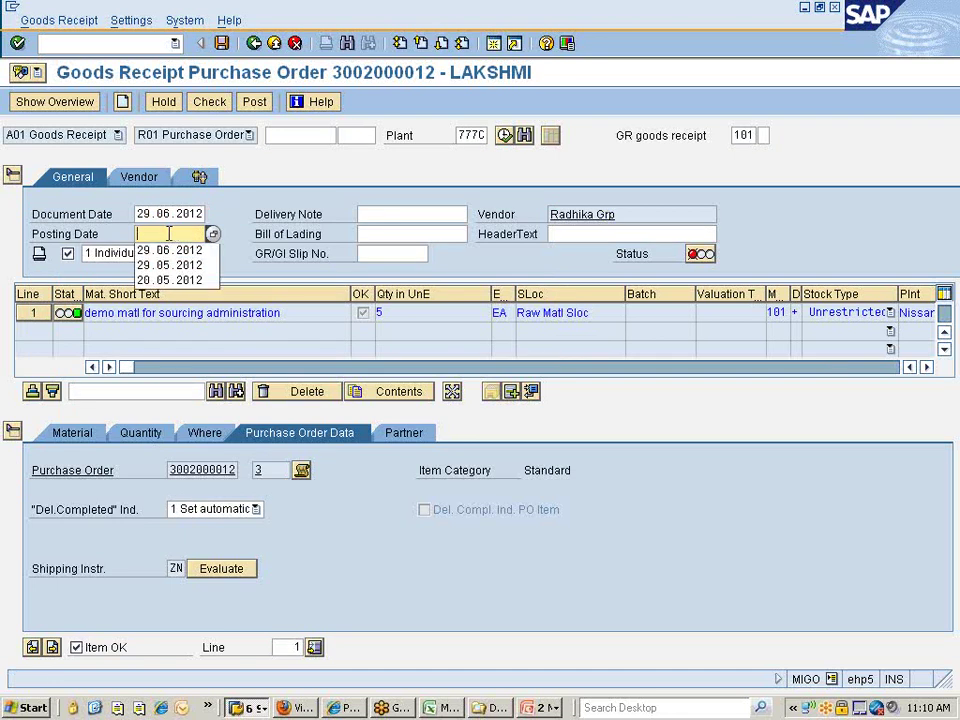
click(150, 248)
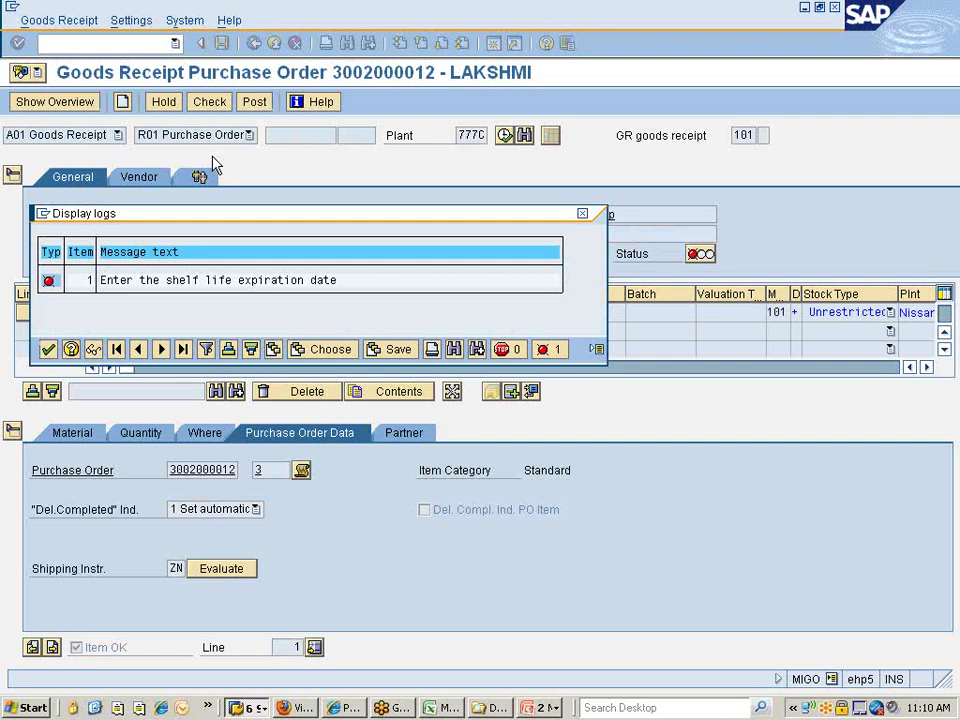
Read the detailed explanation of the error in the check log and close the log.
double_click(180, 285)
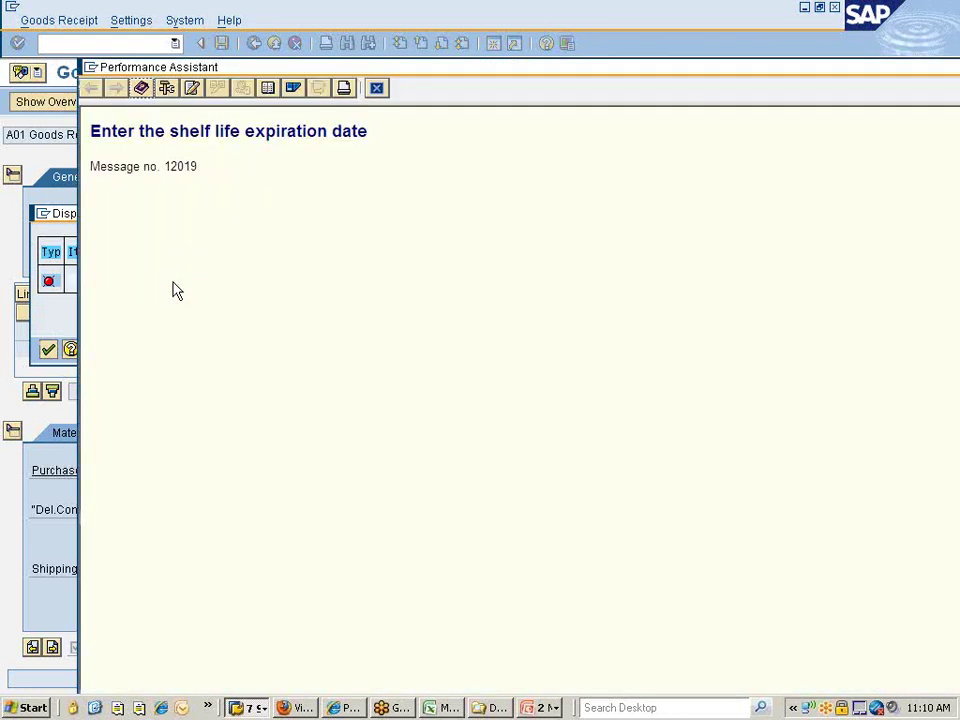
click(377, 88)
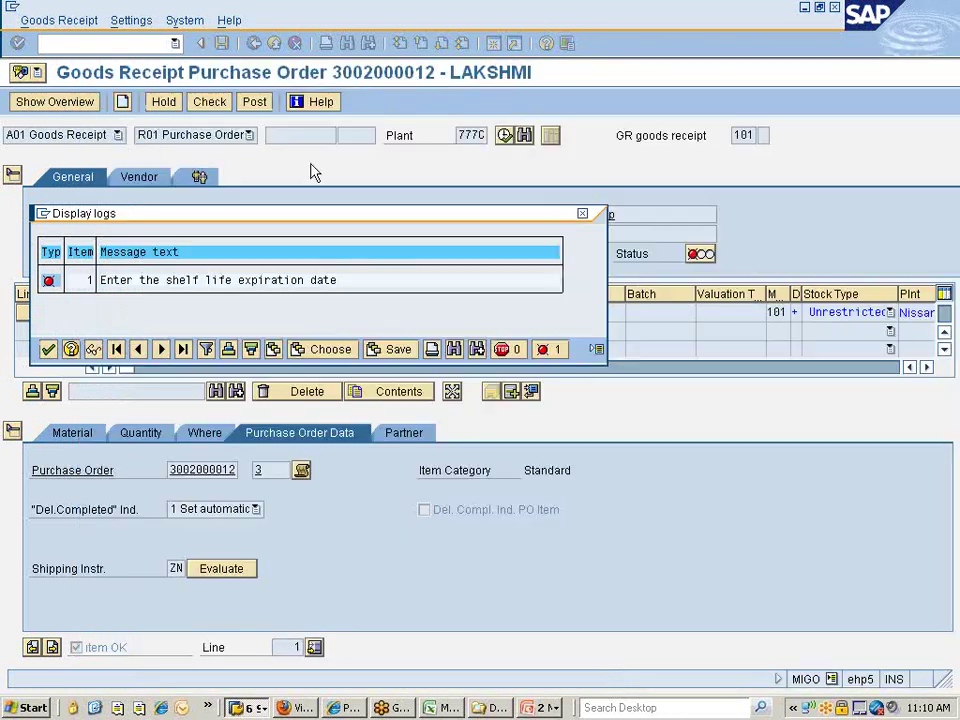
click(50, 349)
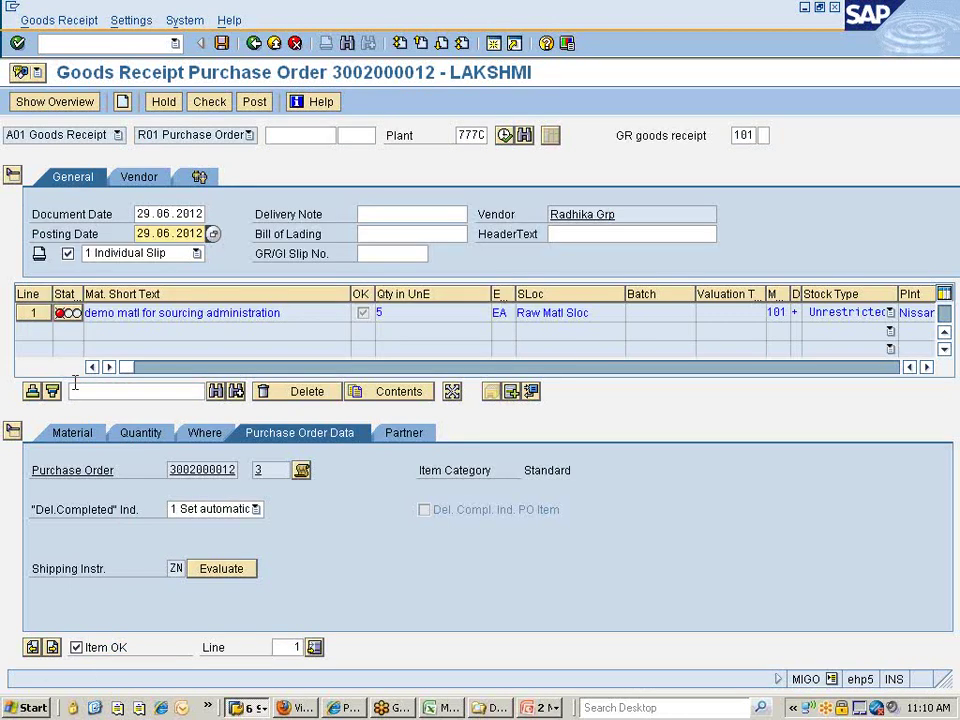
Set the item's date of manufacture to 29.06.2012 in its material details and check the goods receipt again.
click(202, 434)
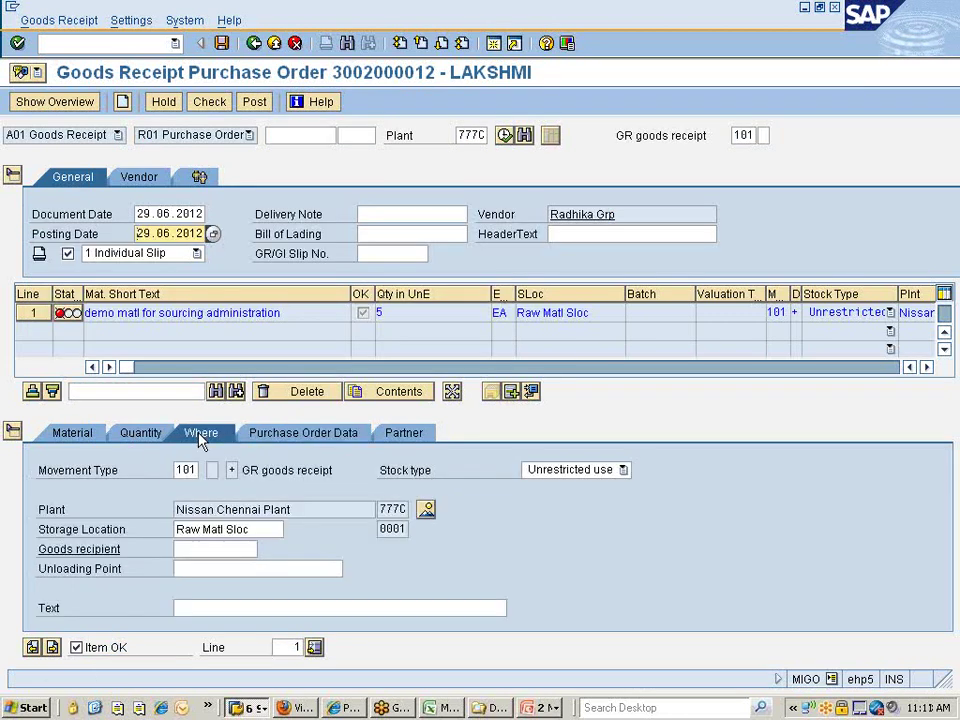
click(148, 432)
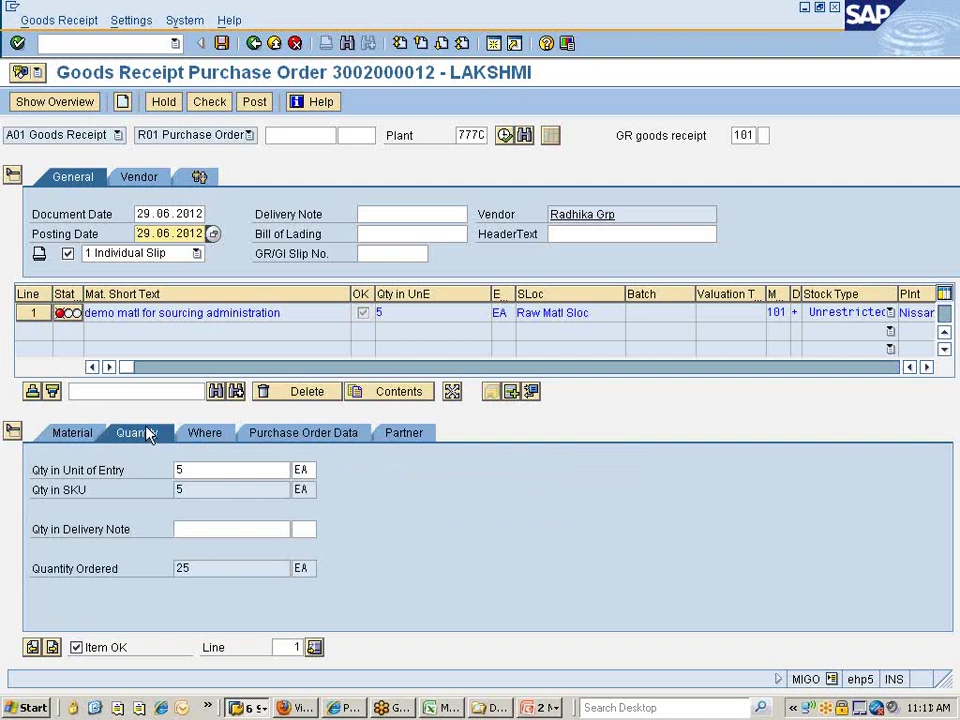
click(78, 435)
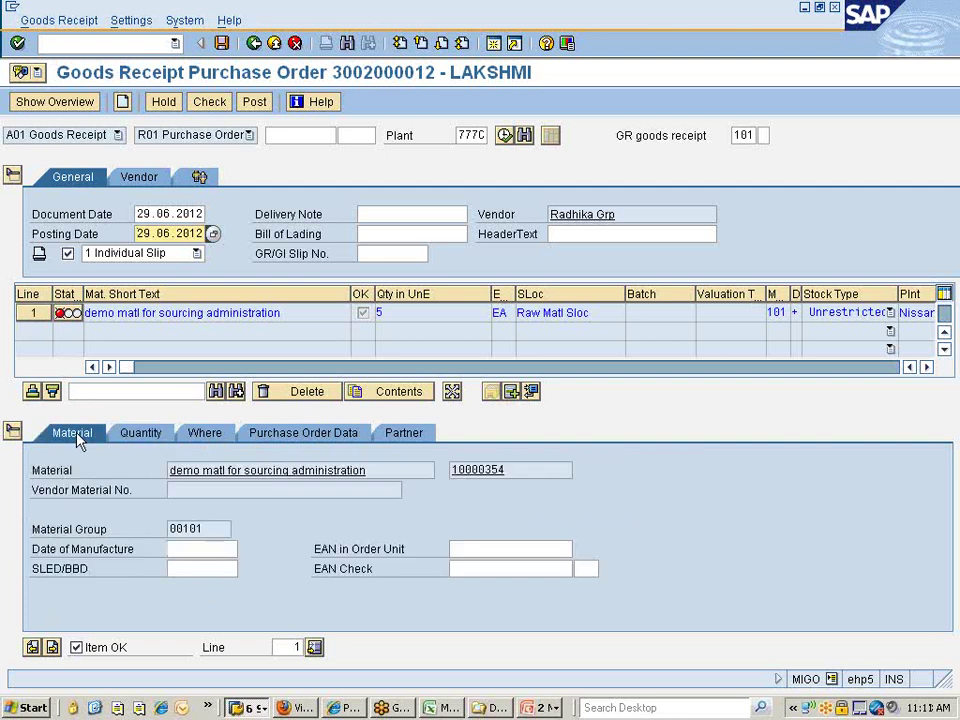
click(186, 567)
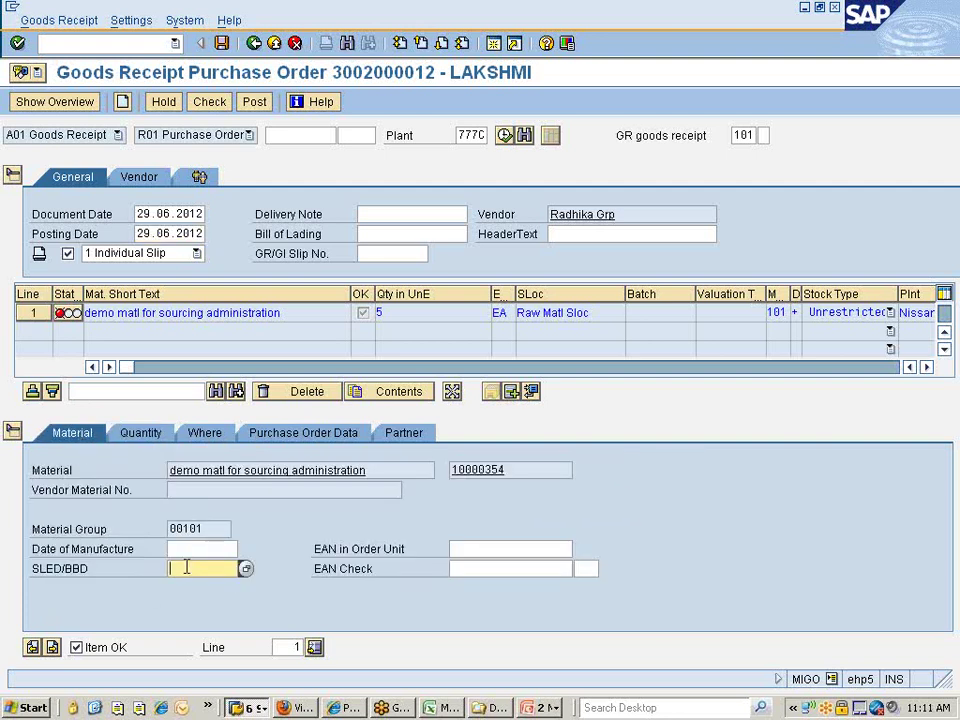
click(194, 549)
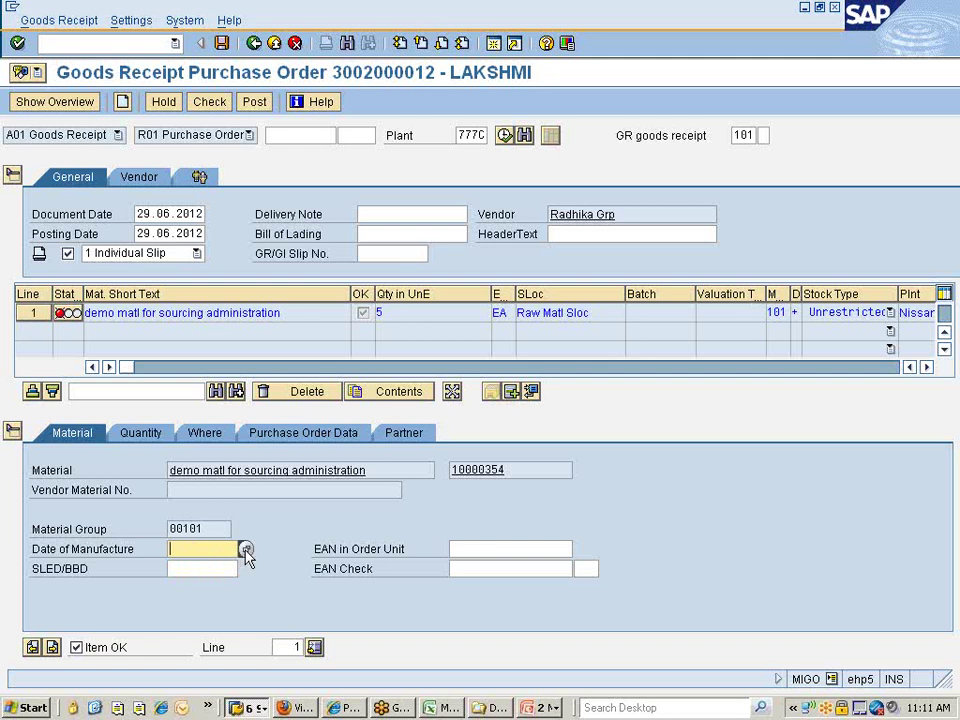
click(246, 552)
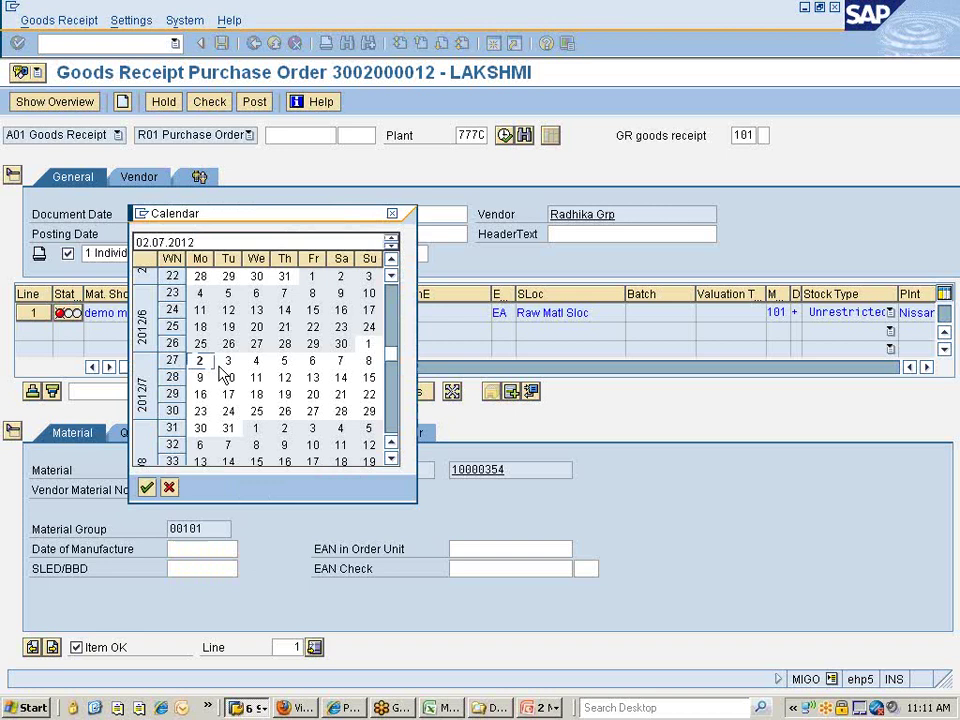
double_click(311, 346)
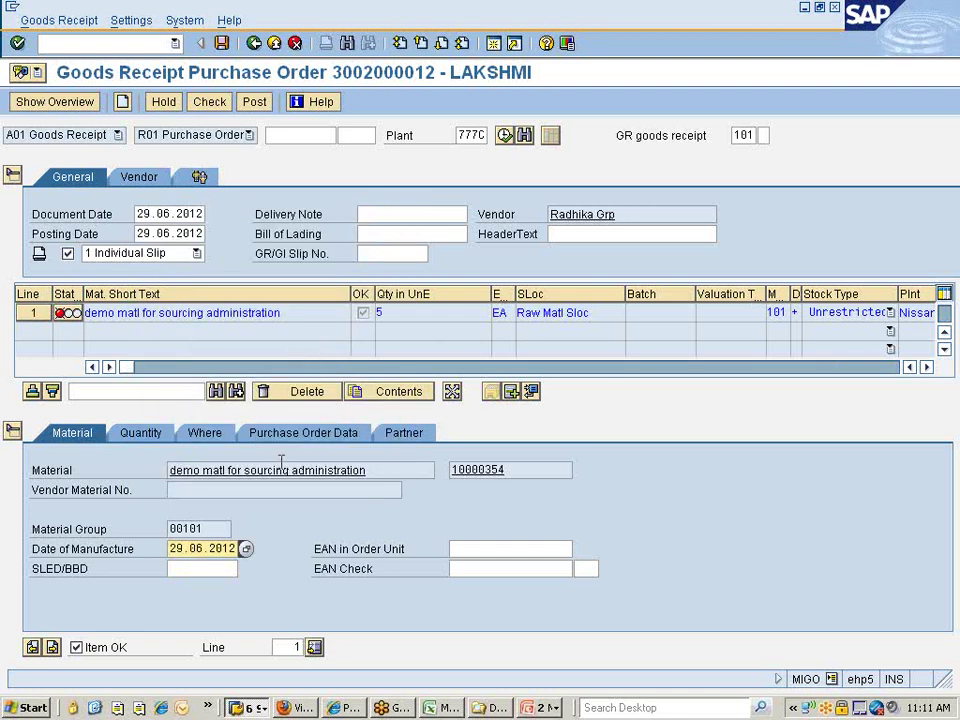
click(211, 104)
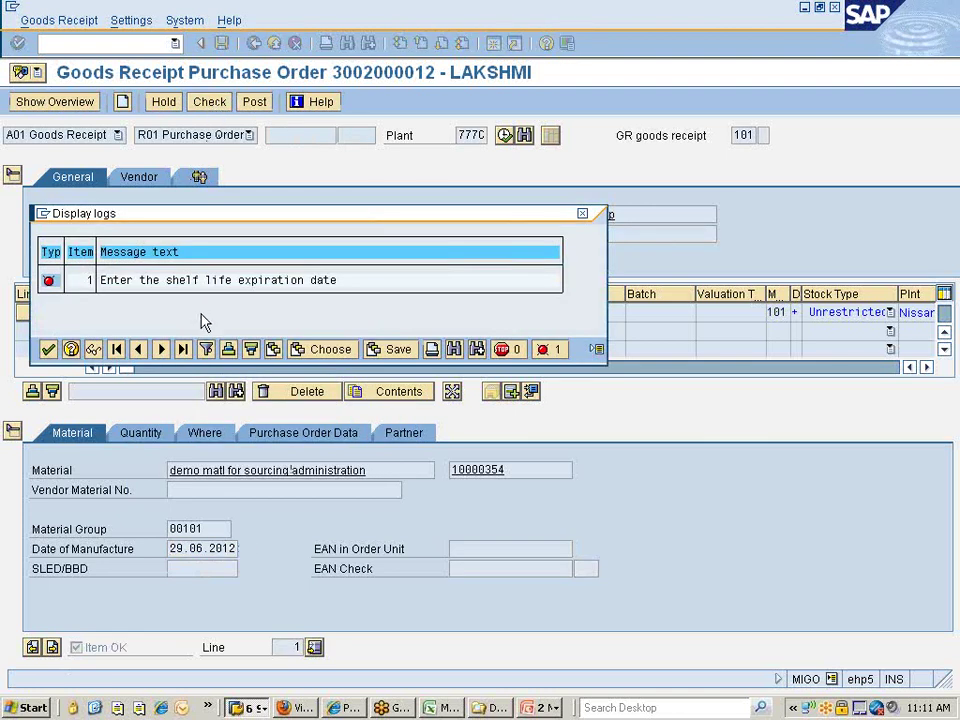
click(48, 349)
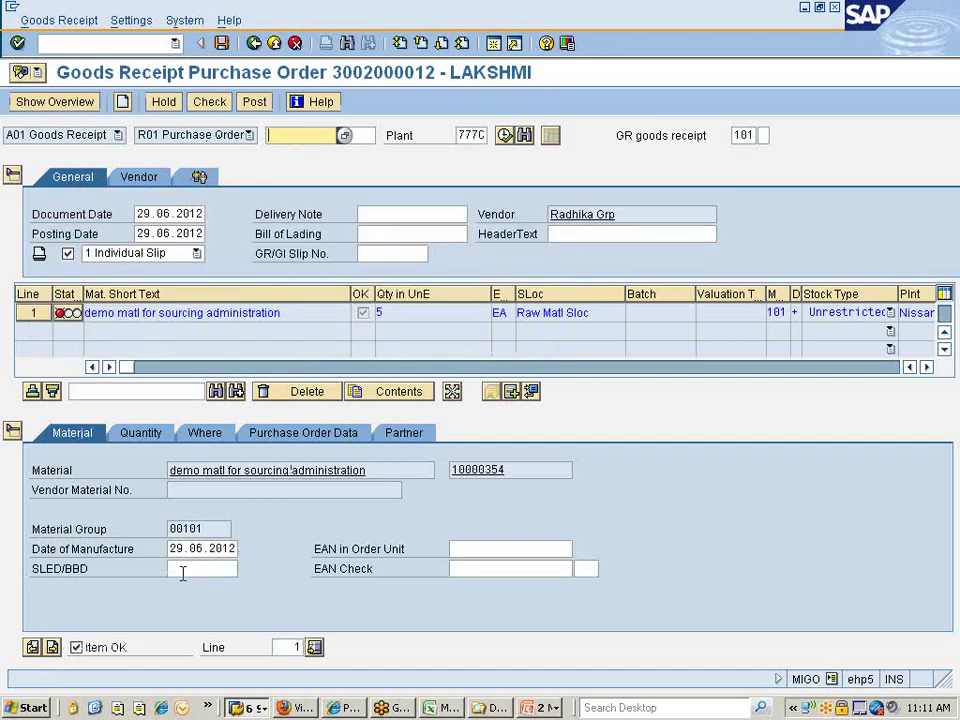
Set the item's SLED/BBD to 15.07.2012 and recheck the goods receipt.
click(252, 576)
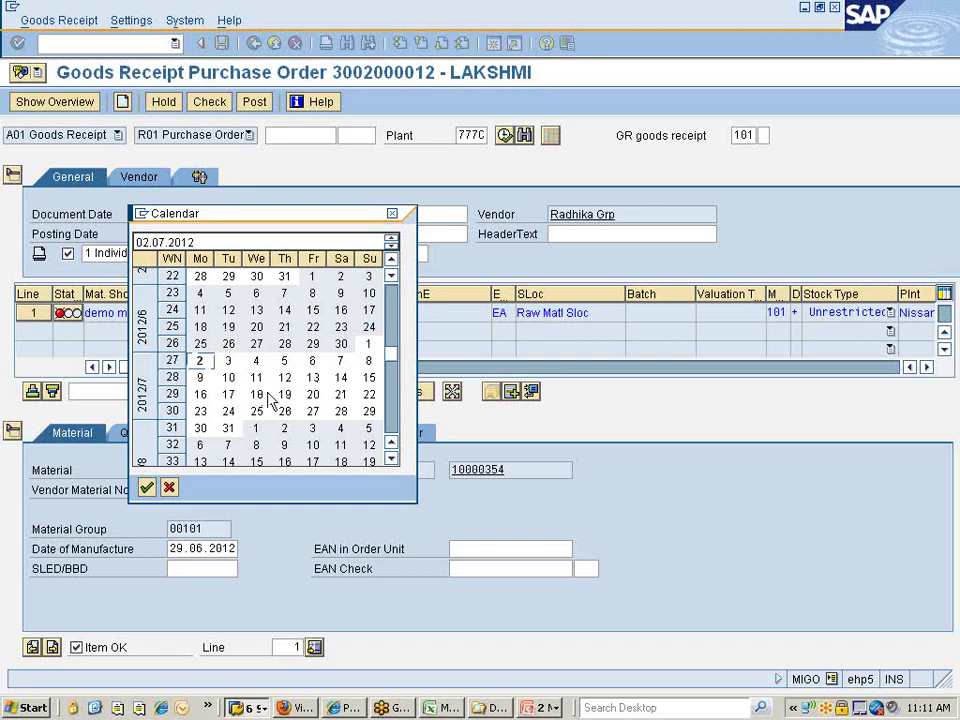
double_click(365, 382)
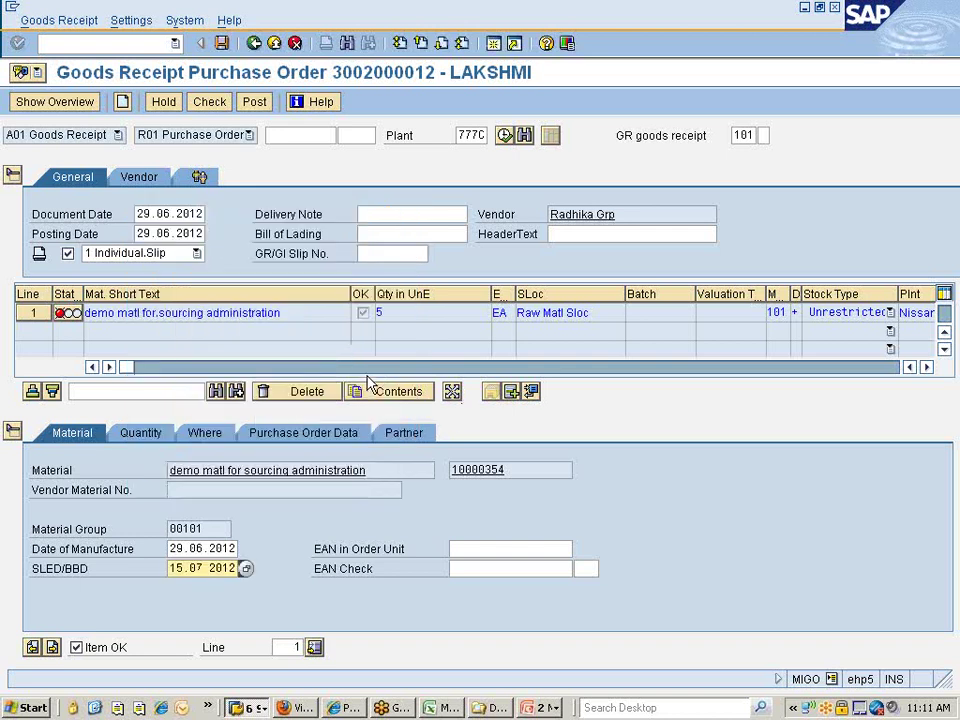
click(209, 102)
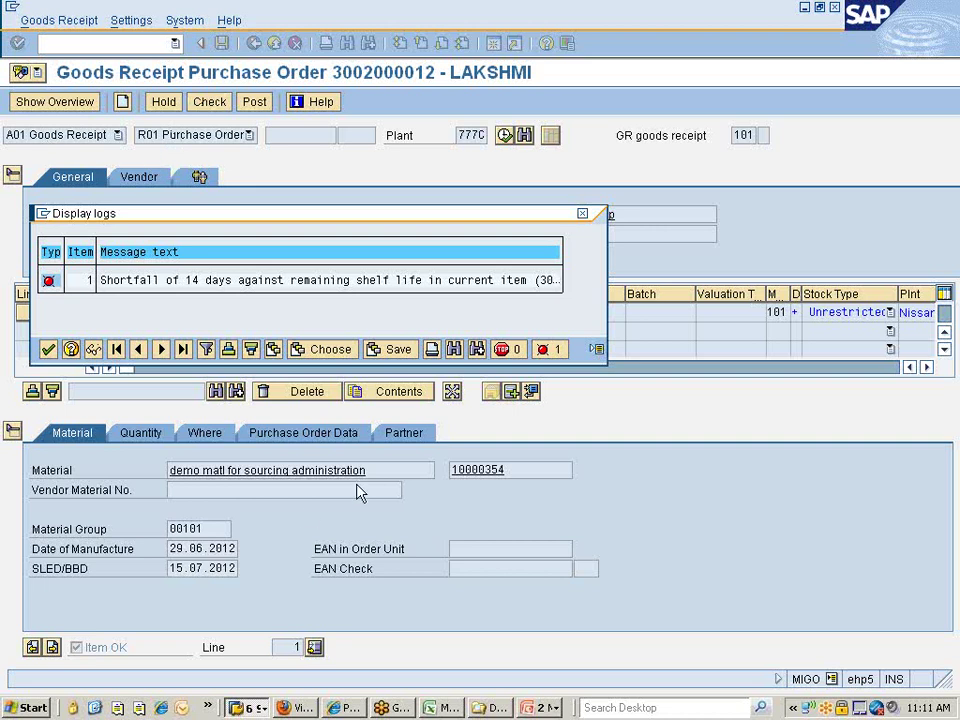
double_click(892, 707)
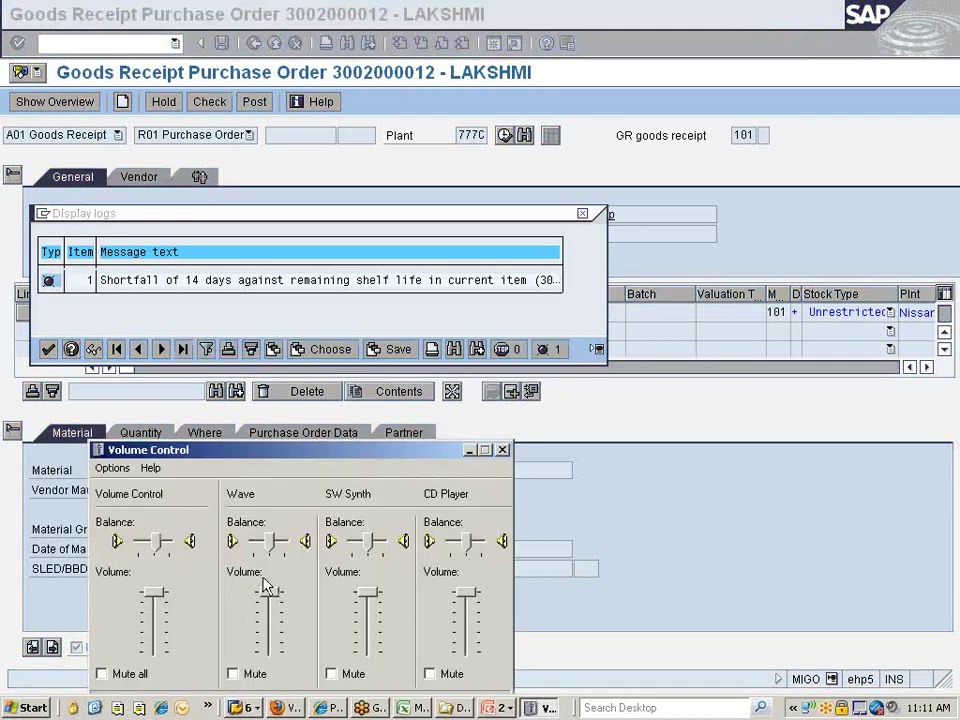
click(502, 450)
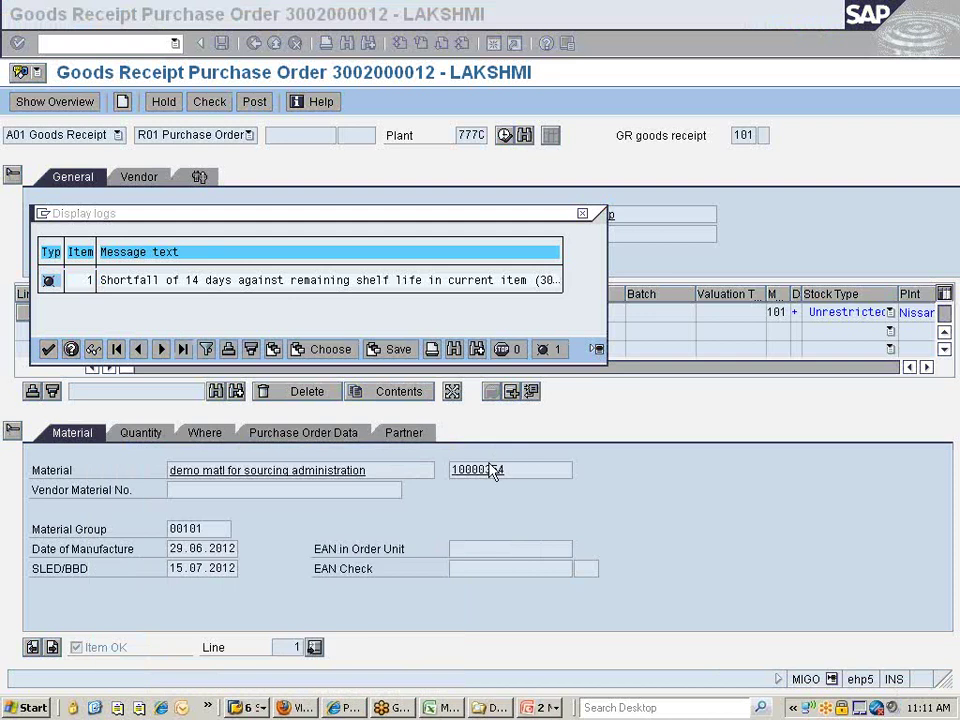
Display material 10000354's plant storage data for plant 777C to review its minimum remaining shelf life, and return to the goods receipt, closing the check log.
click(380, 292)
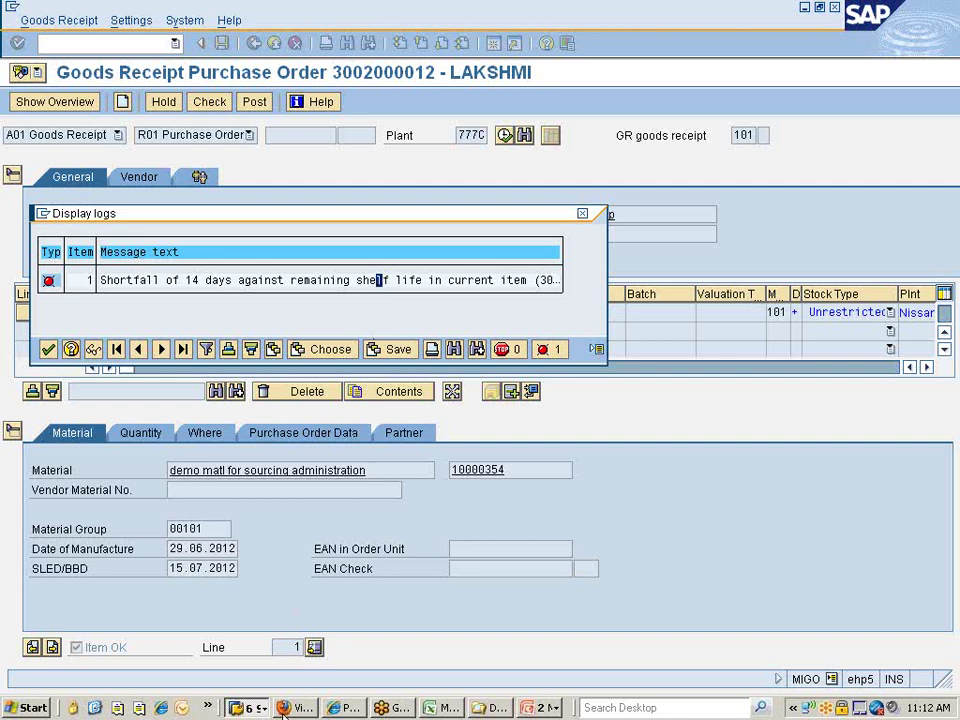
click(248, 707)
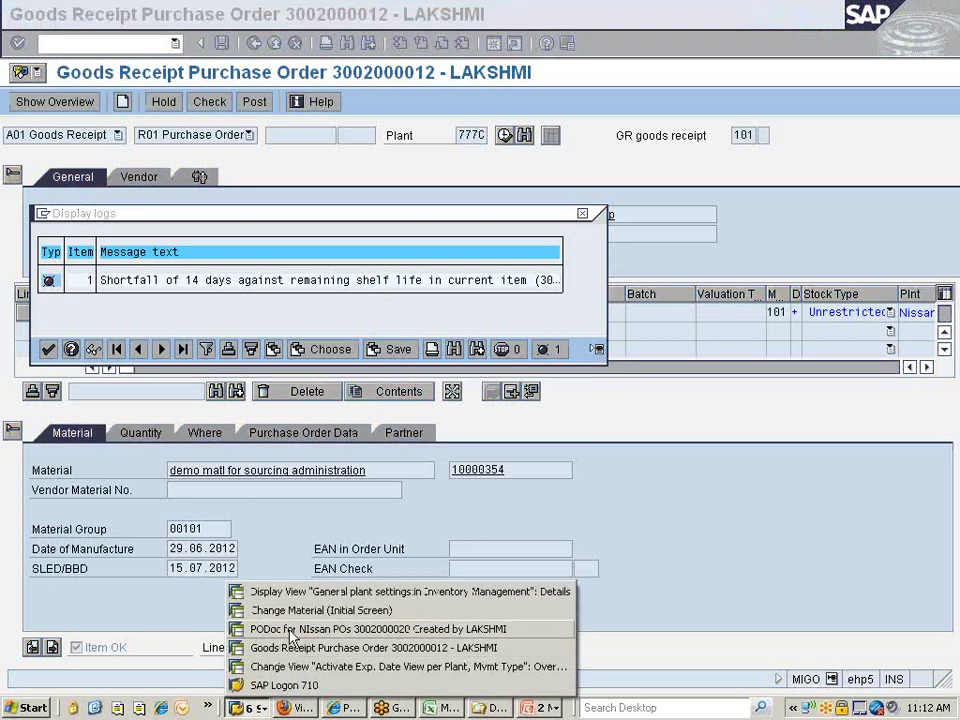
click(327, 610)
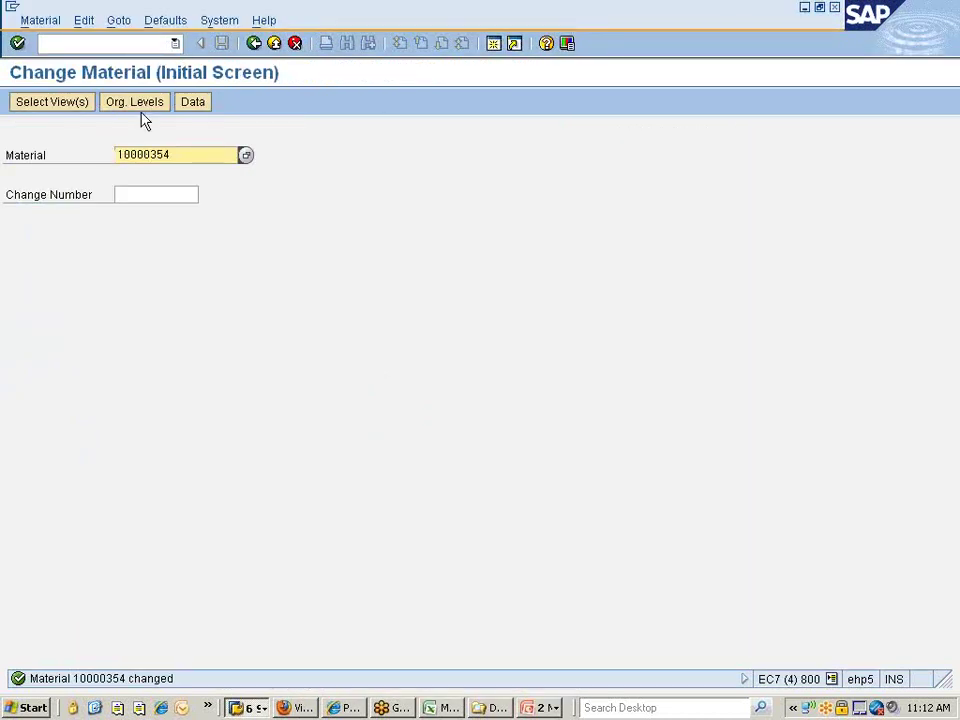
click(41, 21)
mouse_move(154, 107)
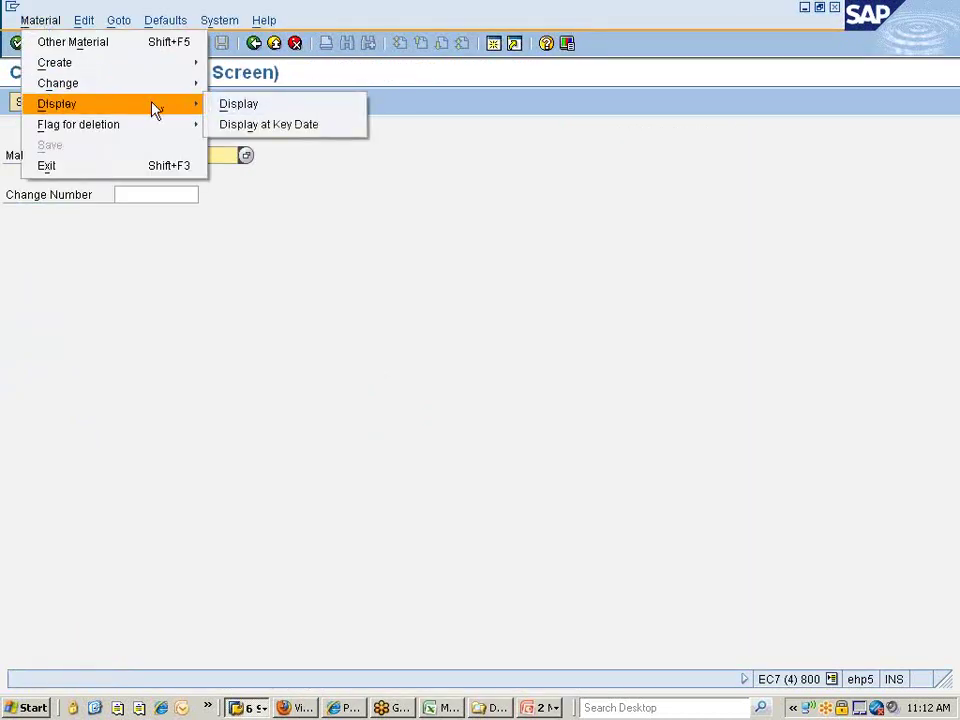
click(240, 107)
key(Return)
double_click(270, 298)
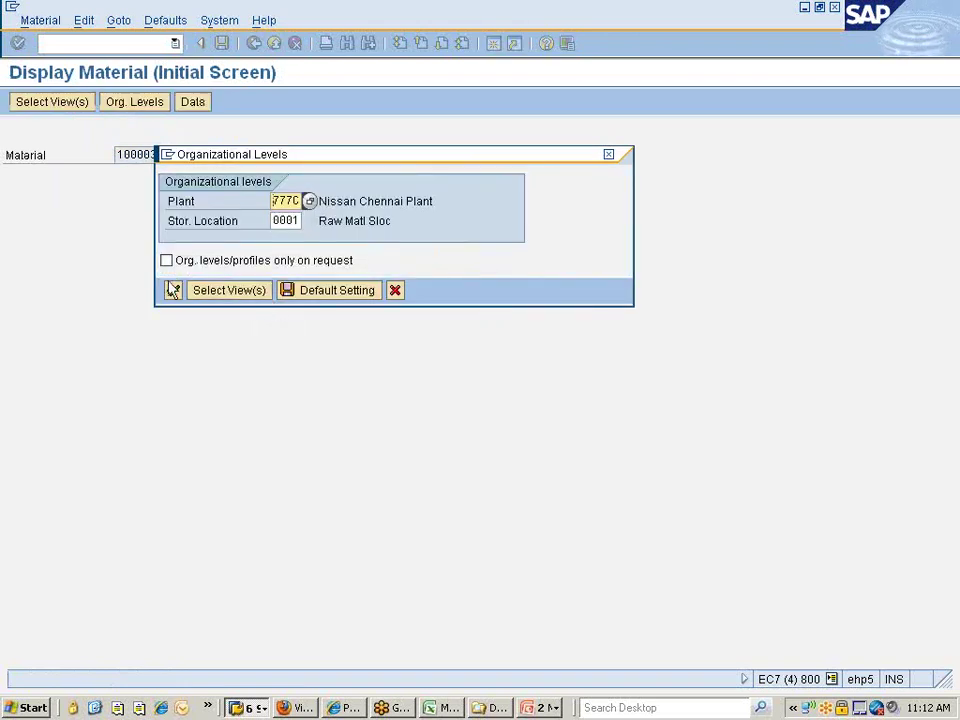
click(172, 290)
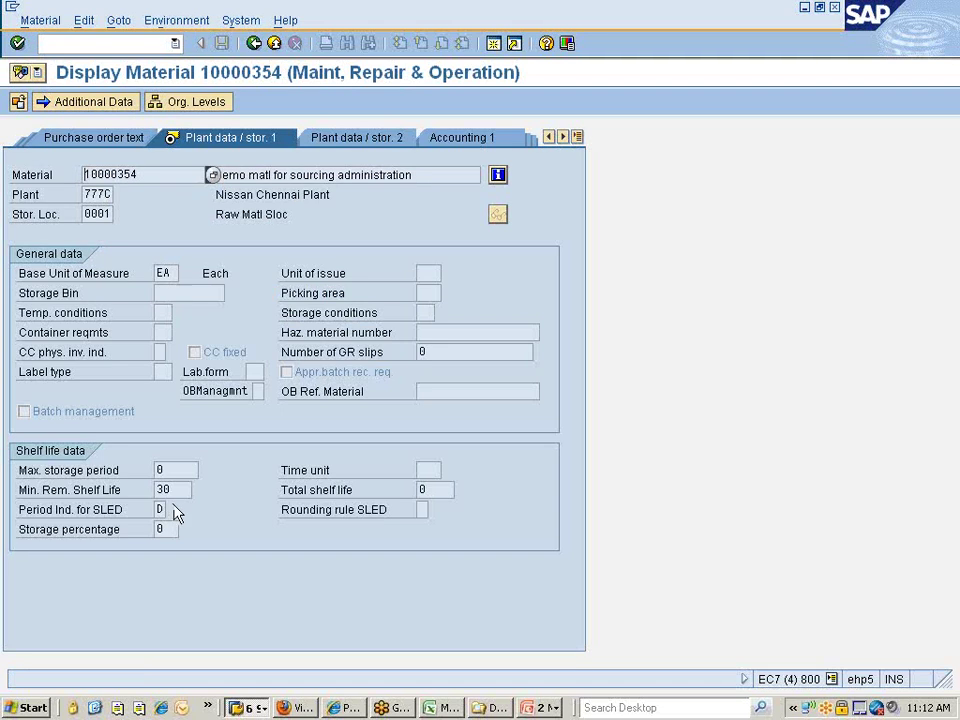
double_click(163, 490)
key(alt+Tab)
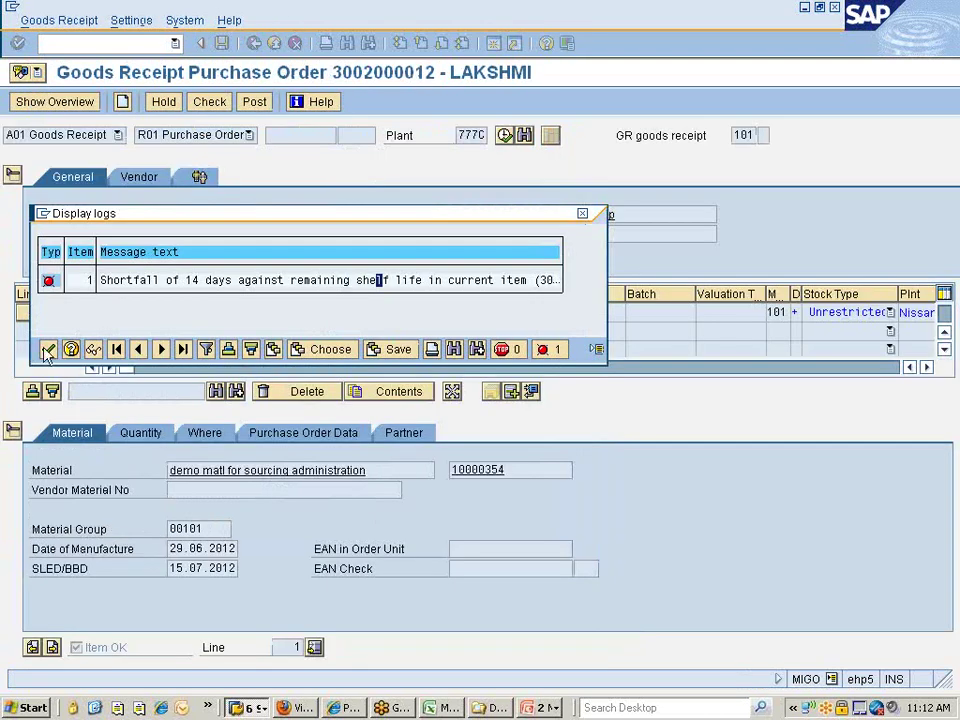
click(47, 349)
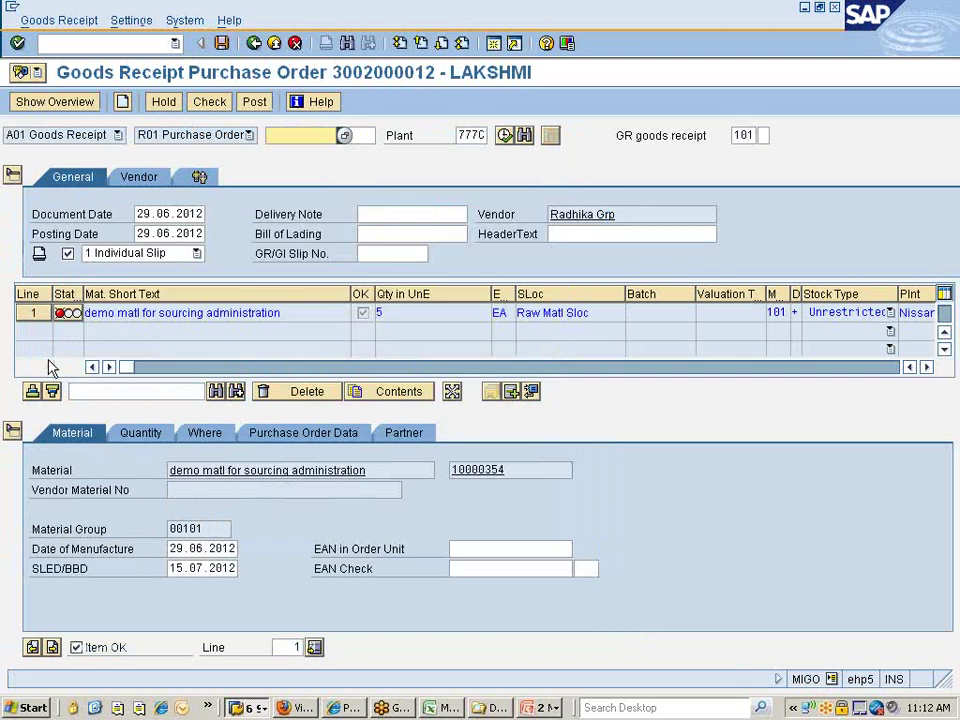
Recheck the goods receipt with the item's current SLED/BBD, read the resulting log and close it.
click(181, 568)
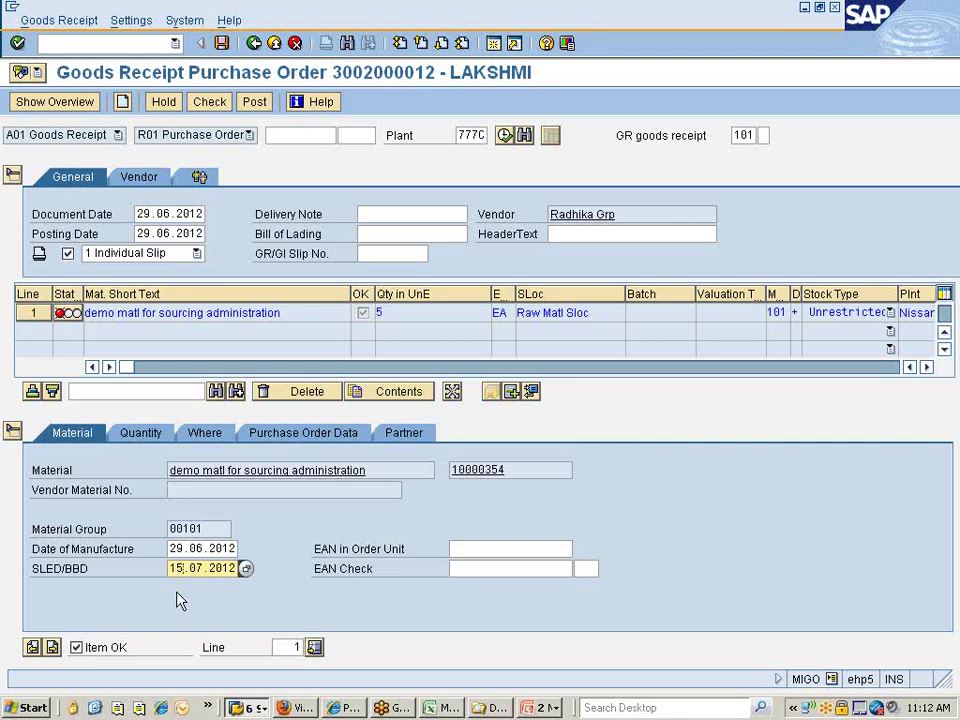
click(212, 101)
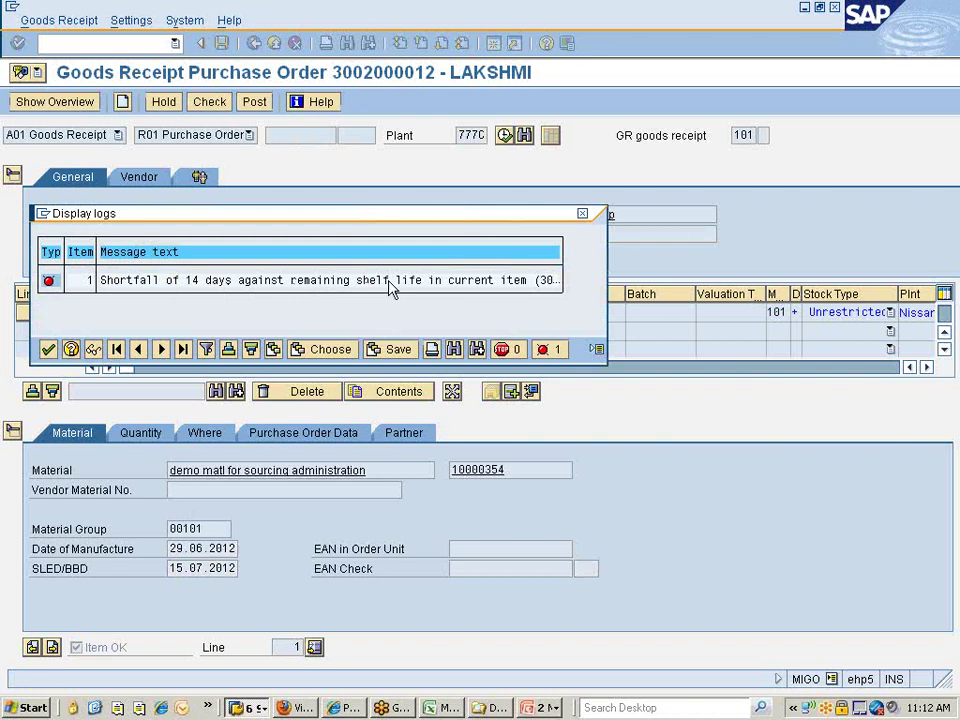
click(47, 350)
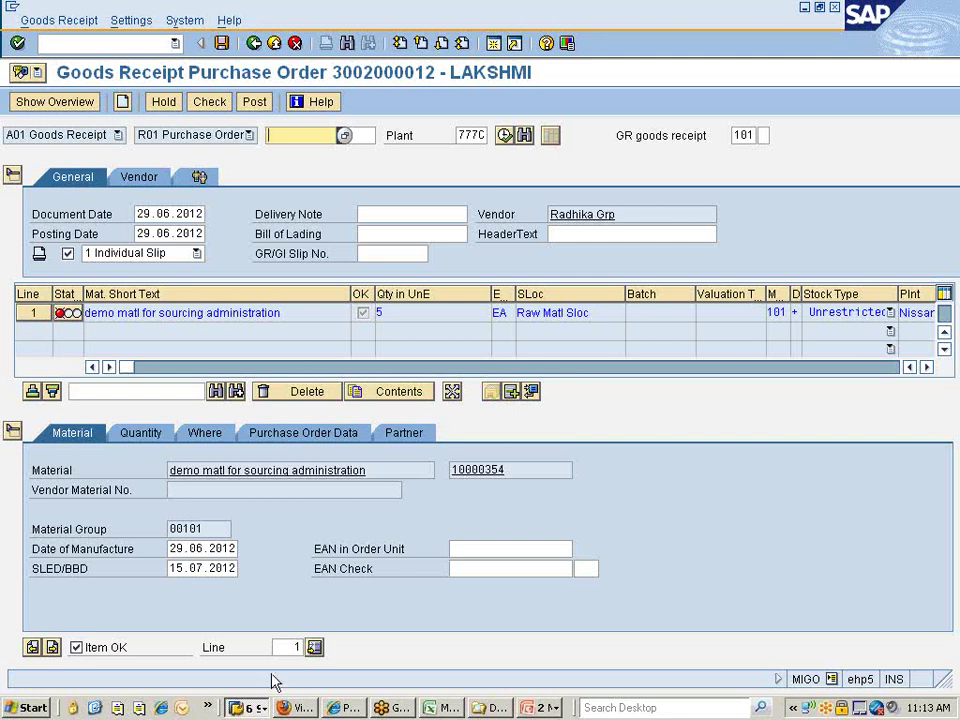
Switch to the expiration date view per plant, save the settings and return to the IMG structure.
click(253, 710)
click(262, 664)
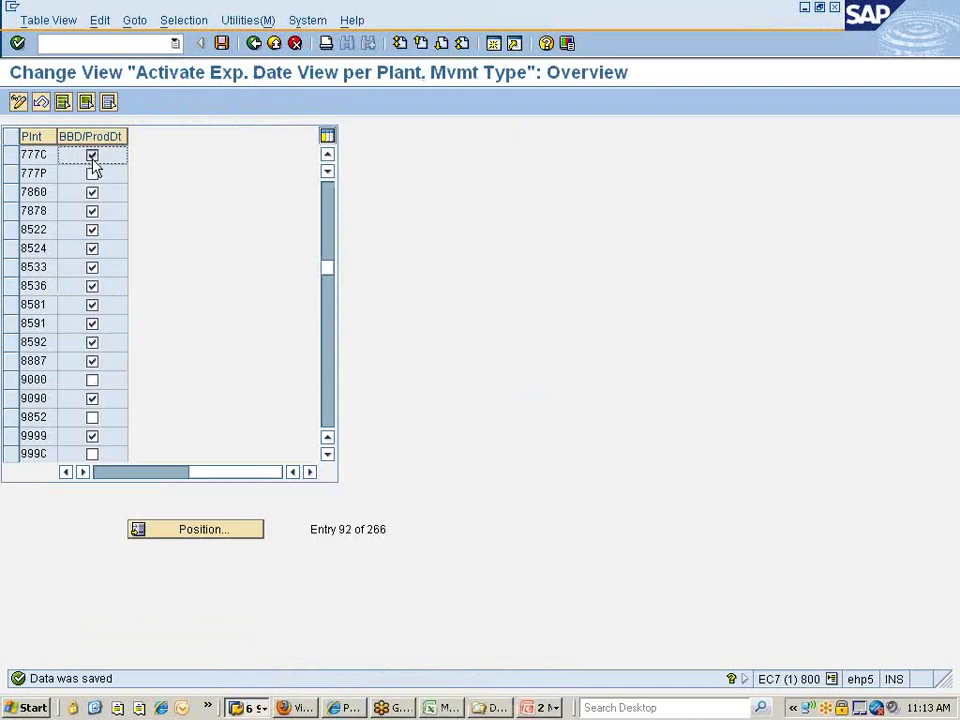
click(223, 45)
click(254, 43)
click(254, 43)
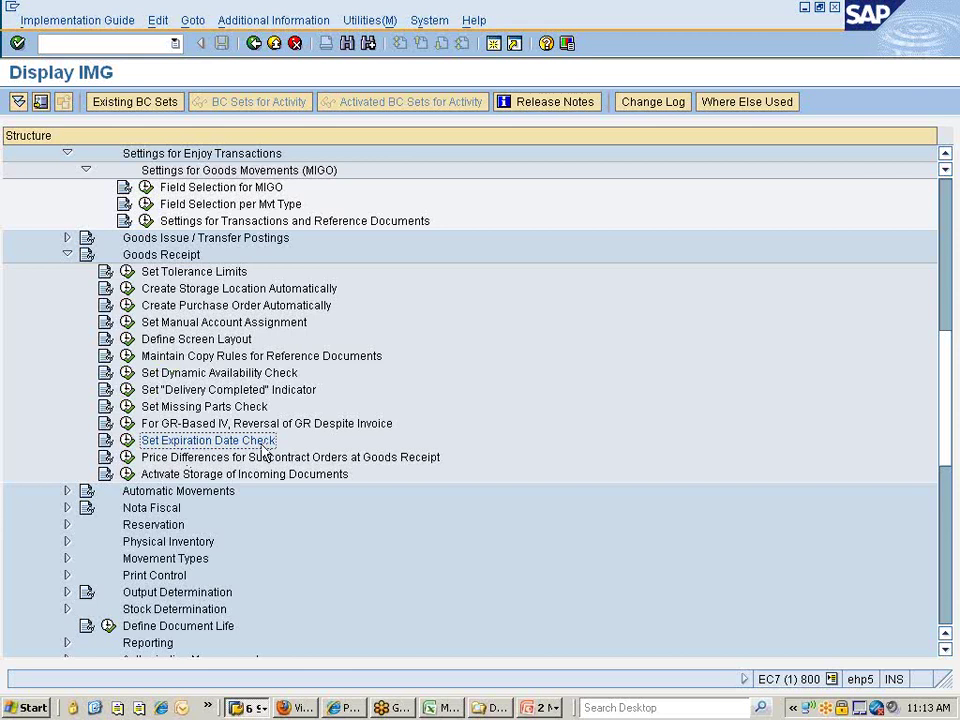
Locate the Create Purchase Order Automatically activity within the Goods Receipt section of the IMG.
click(231, 457)
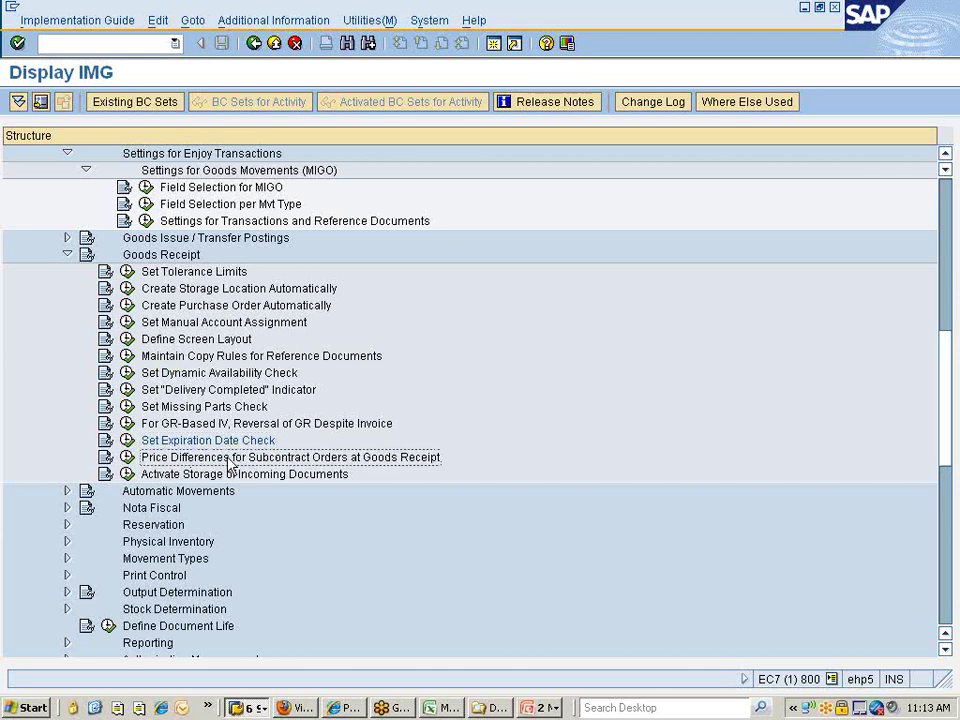
scroll(233, 458, down, 2)
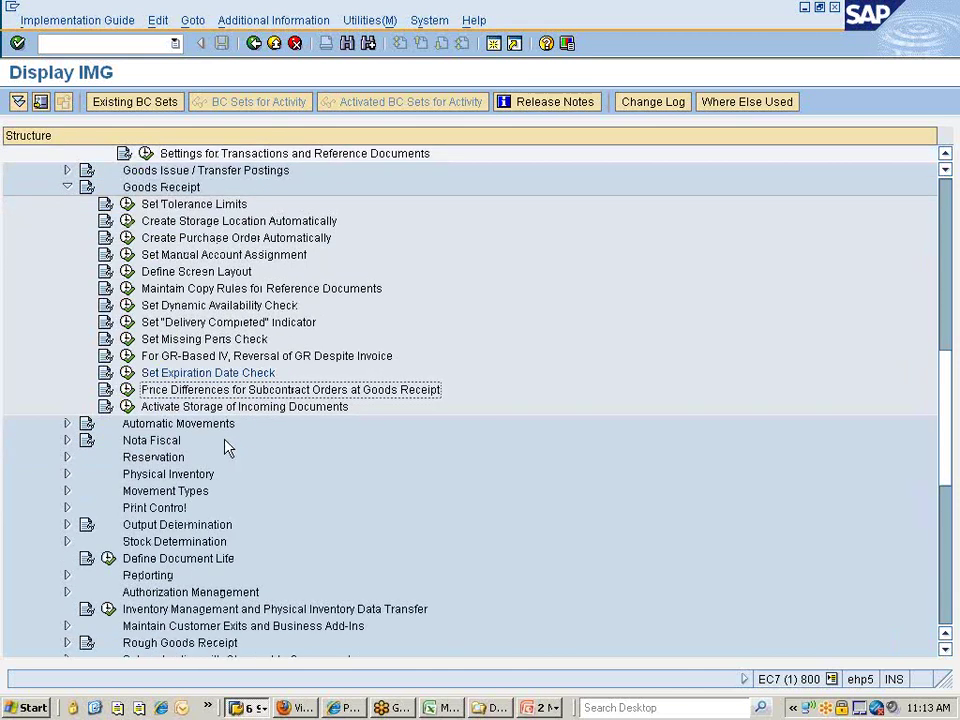
scroll(228, 448, up, 3)
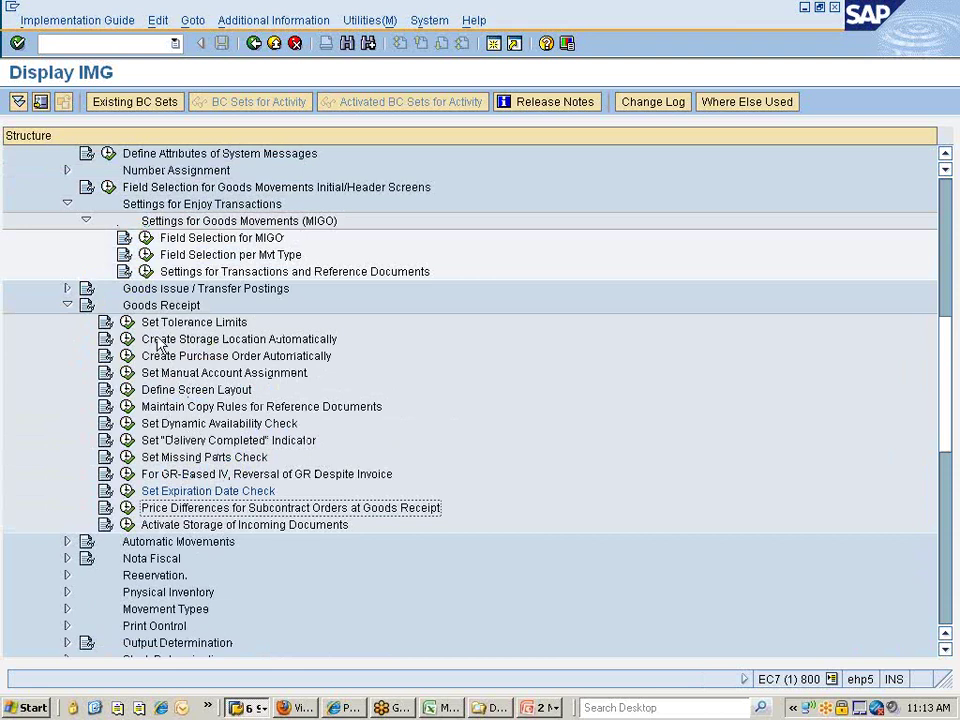
click(68, 306)
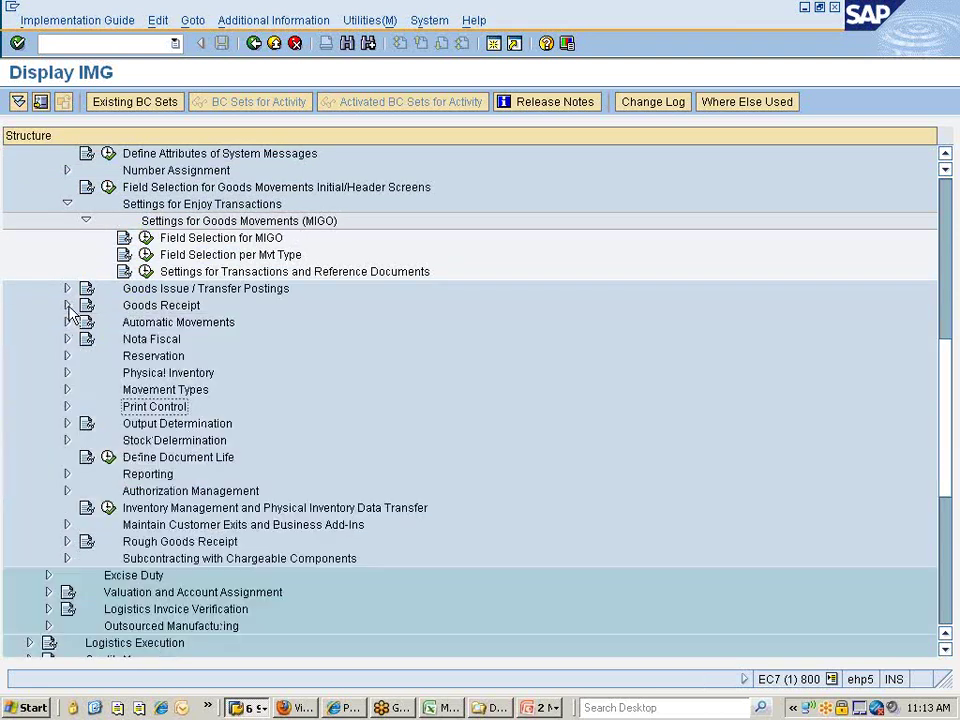
click(67, 306)
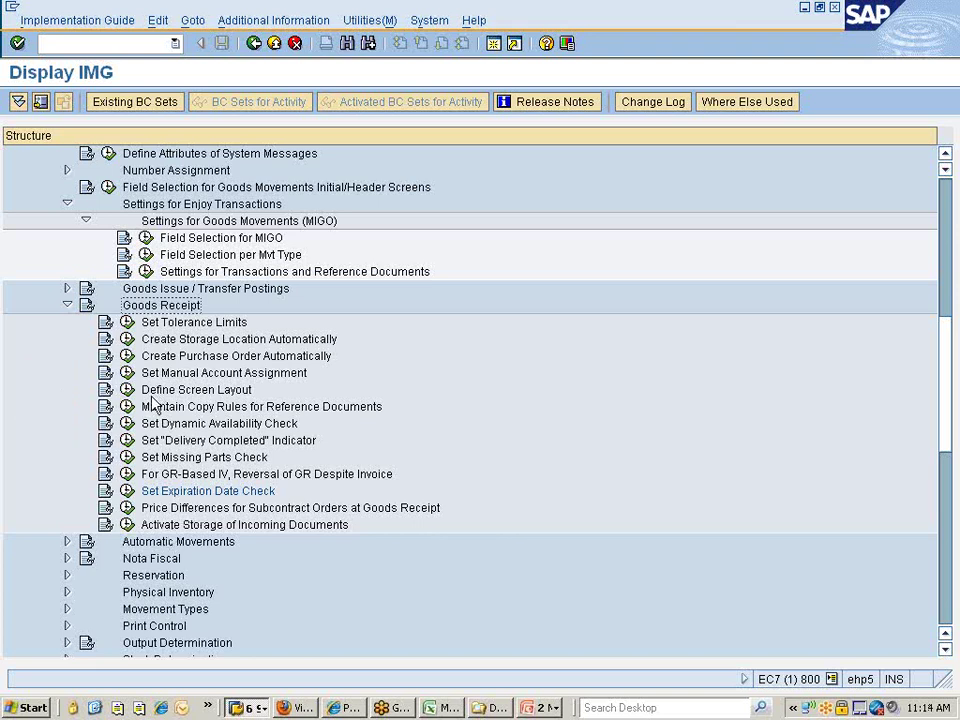
click(210, 358)
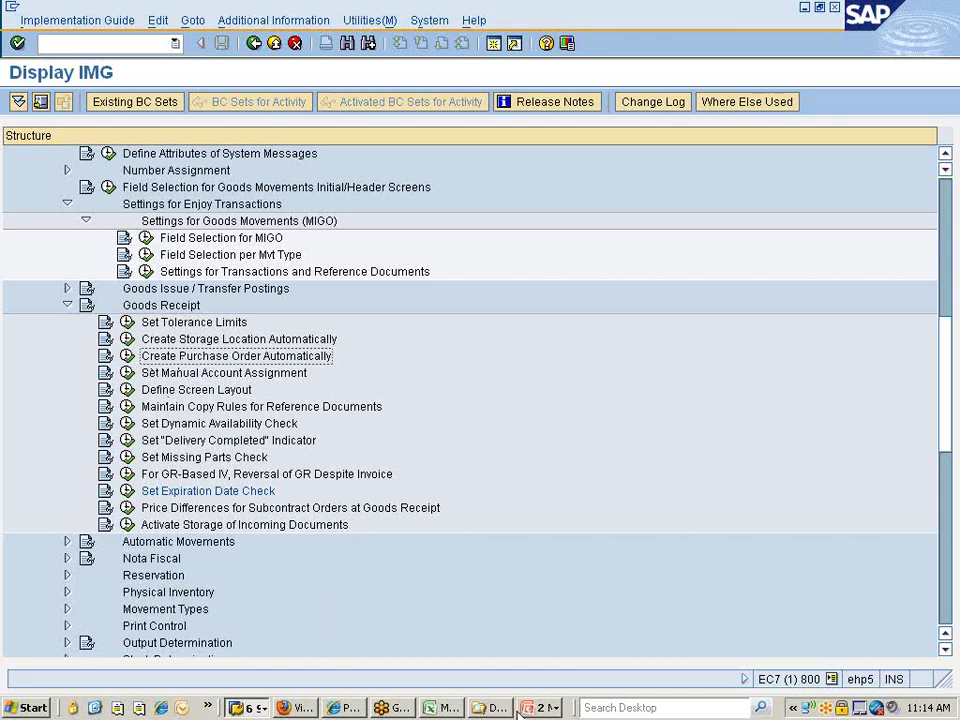
Switch to MM315_05.PPT in PowerPoint to read the requirements for automatic purchase order creation, and return to SAP.
click(540, 707)
click(600, 681)
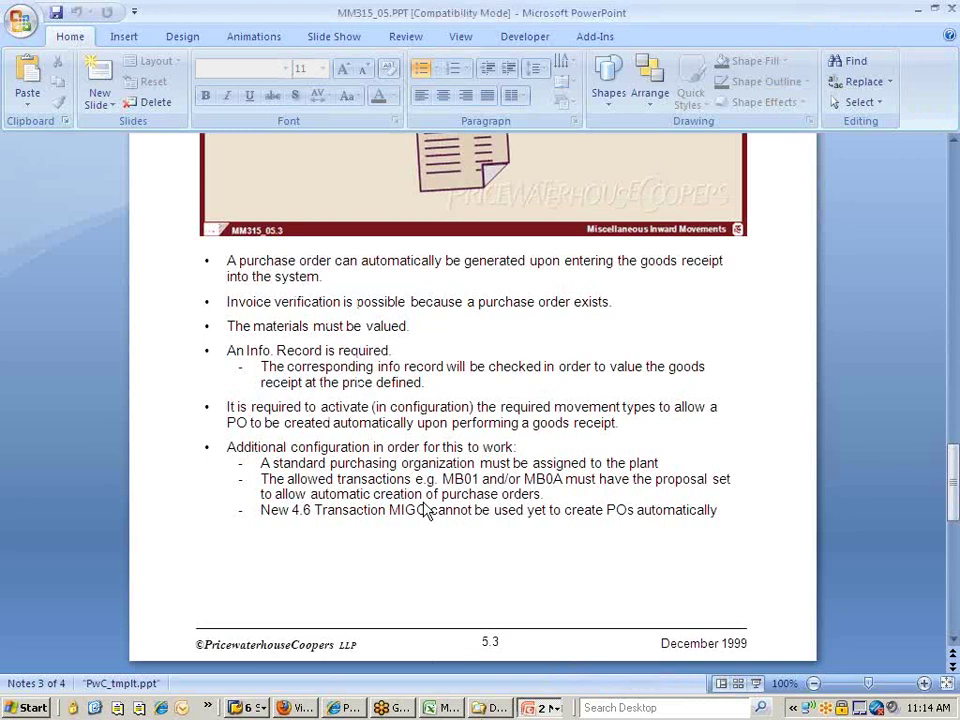
key(alt+Tab)
Switch to the display of material 10000354 and show its Purchasing view to review the Autom. PO indicator.
click(248, 708)
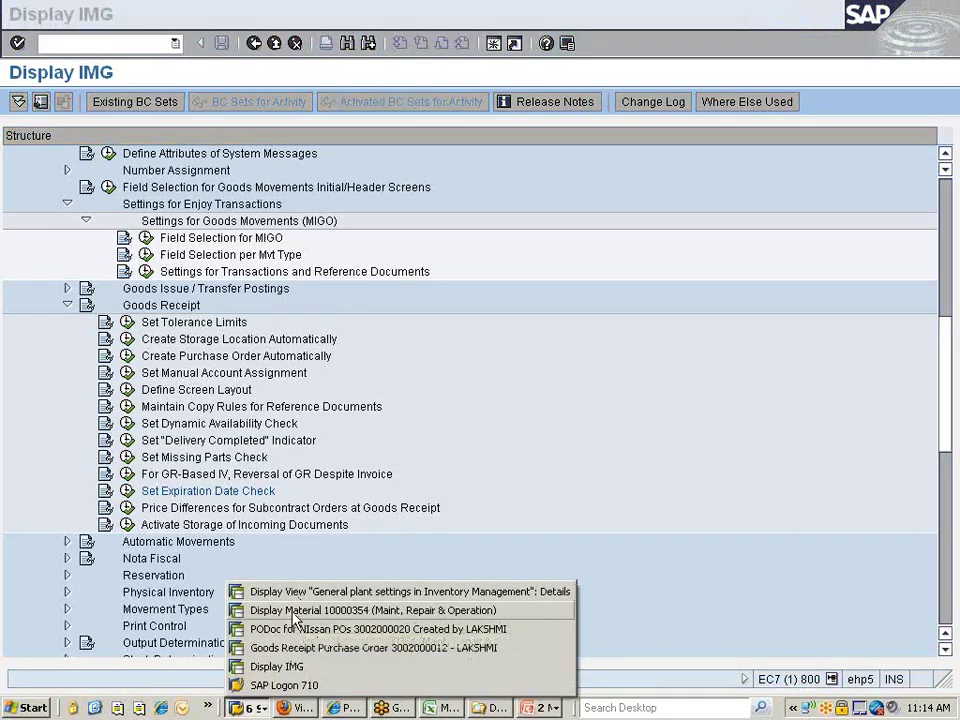
click(295, 615)
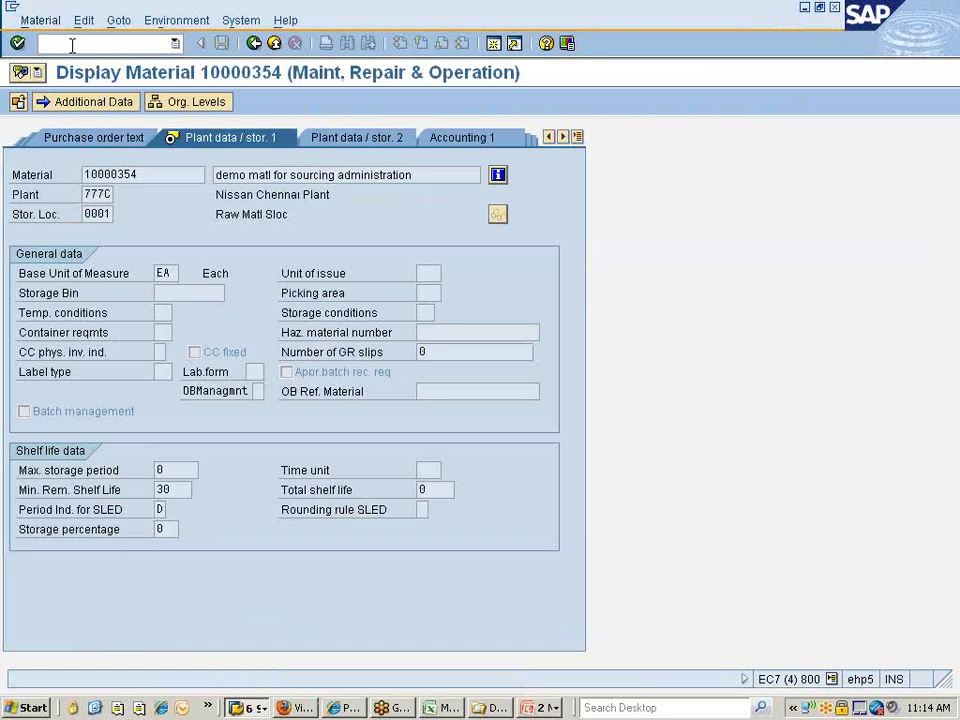
click(577, 137)
click(598, 200)
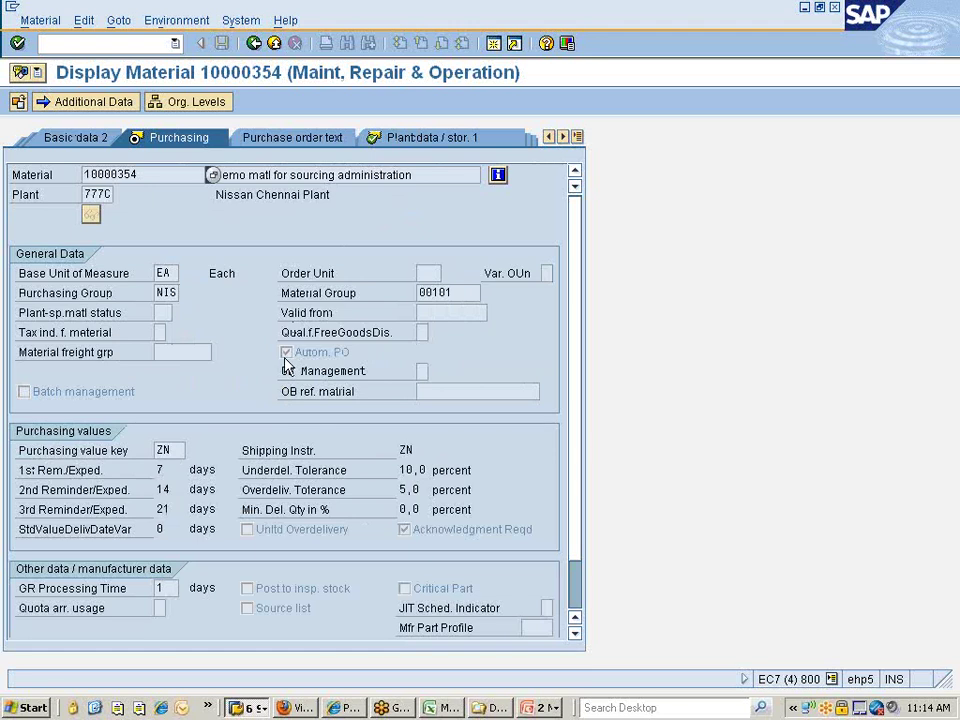
drag(143, 174, 70, 173)
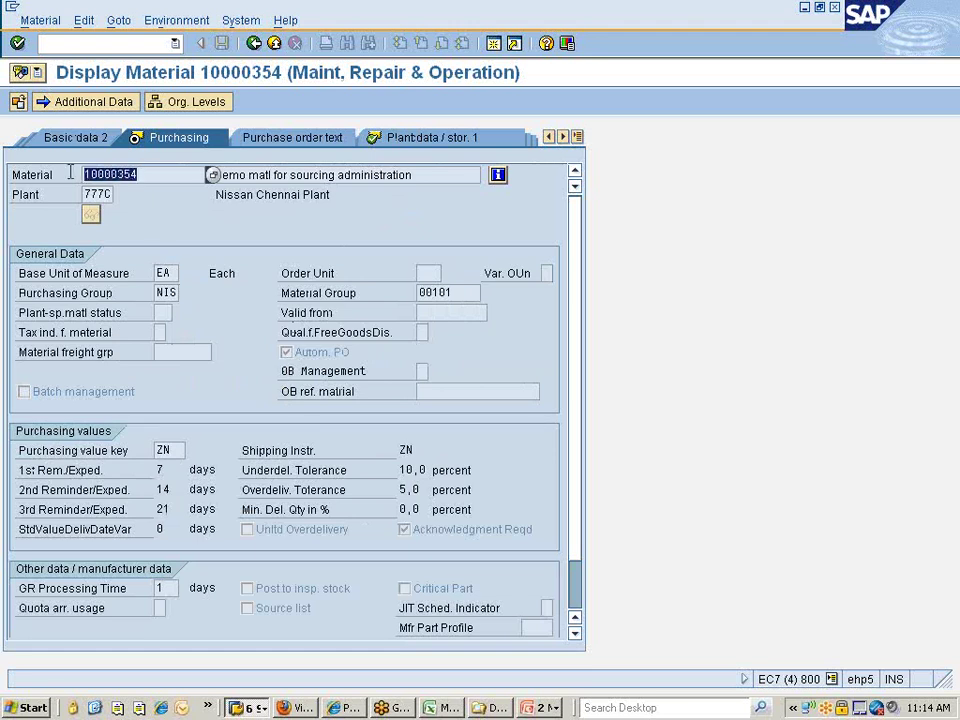
click(74, 182)
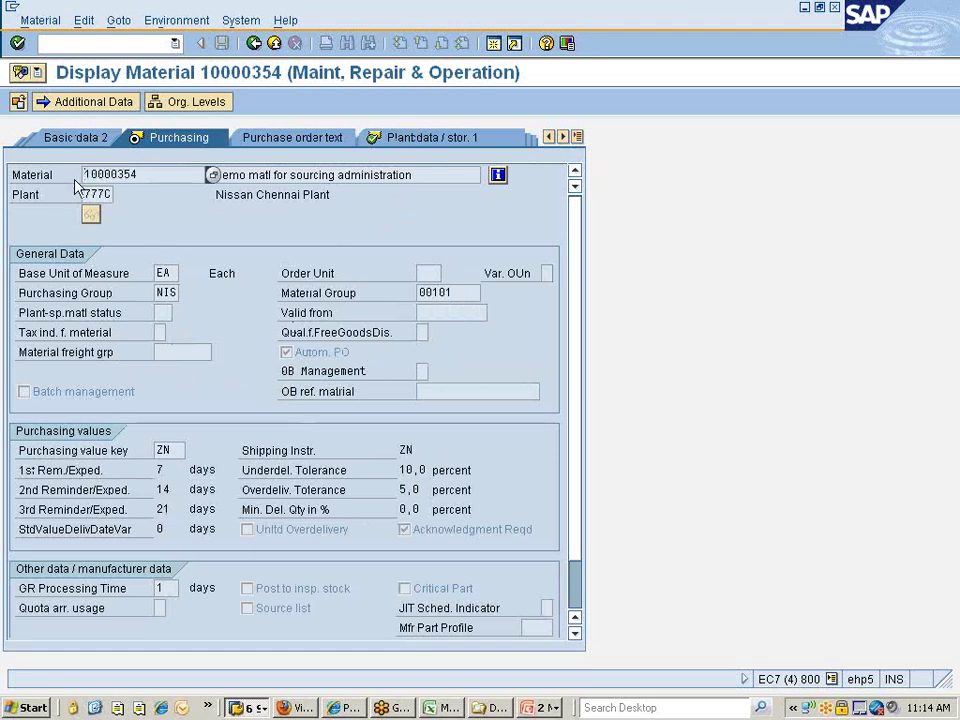
Run transaction XK02 and open vendor Radhika Grp's purchasing data for purchasing organization 777C to review the automatic purchase order setting.
click(125, 42)
text(/nxk02)
key(Return)
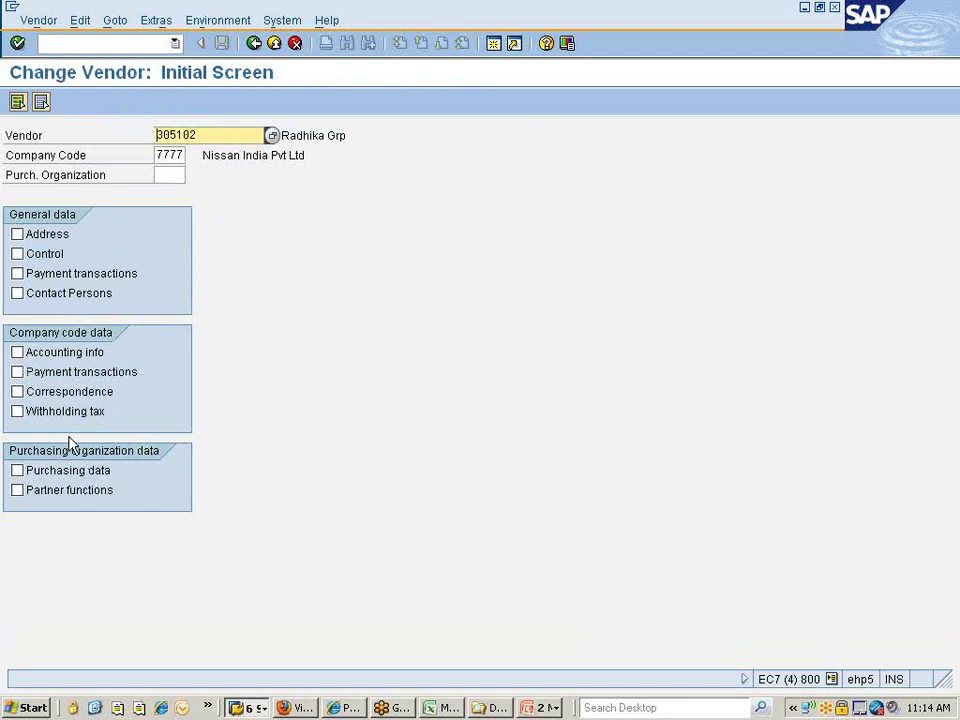
click(48, 472)
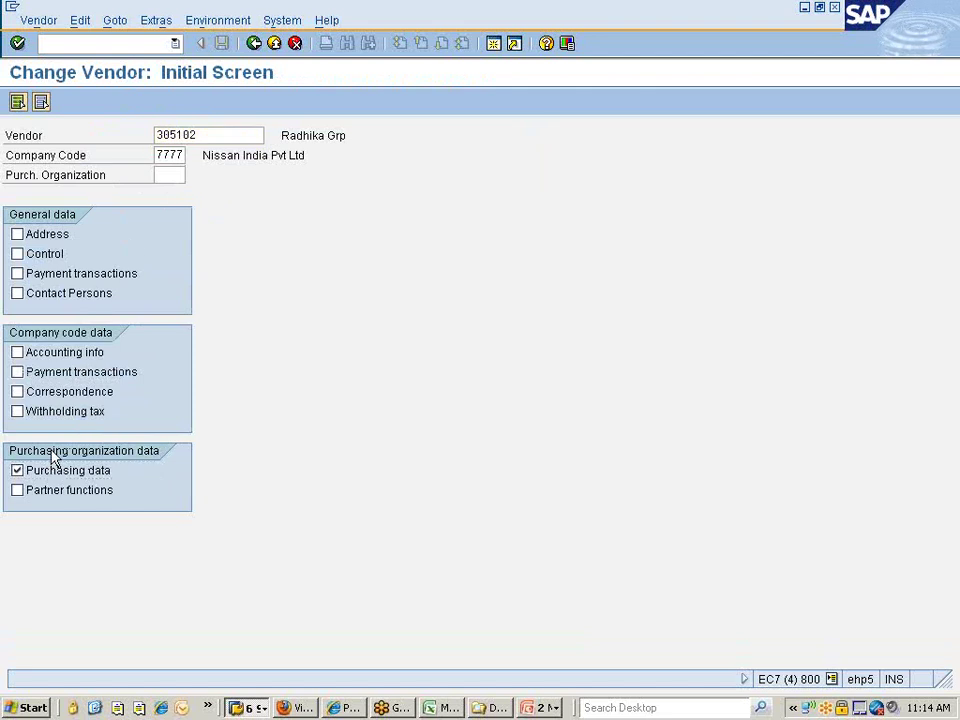
key(Return)
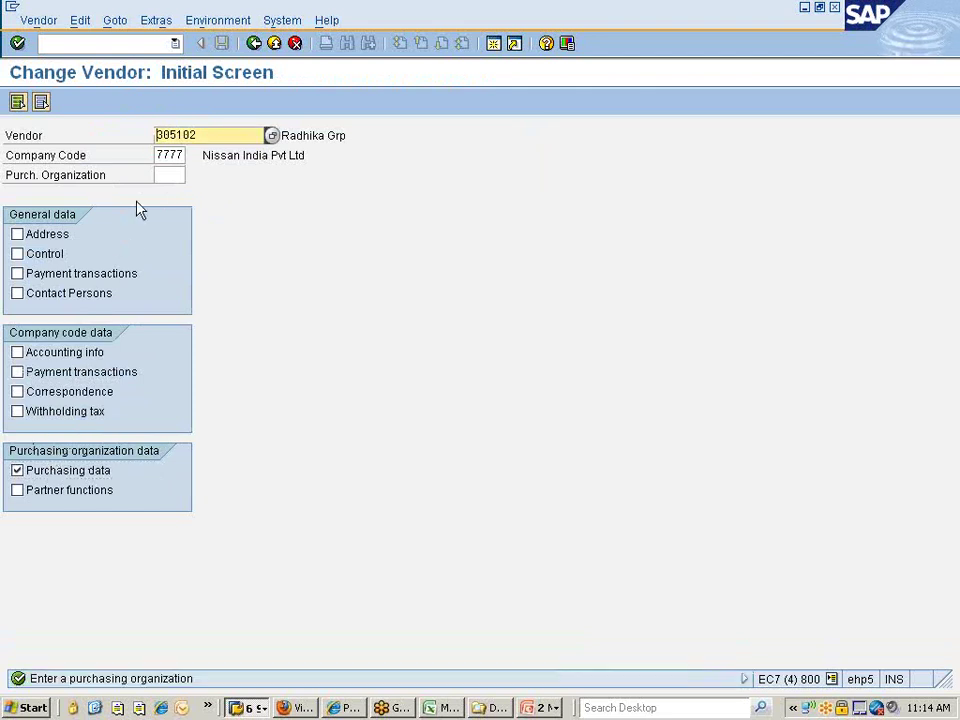
click(173, 175)
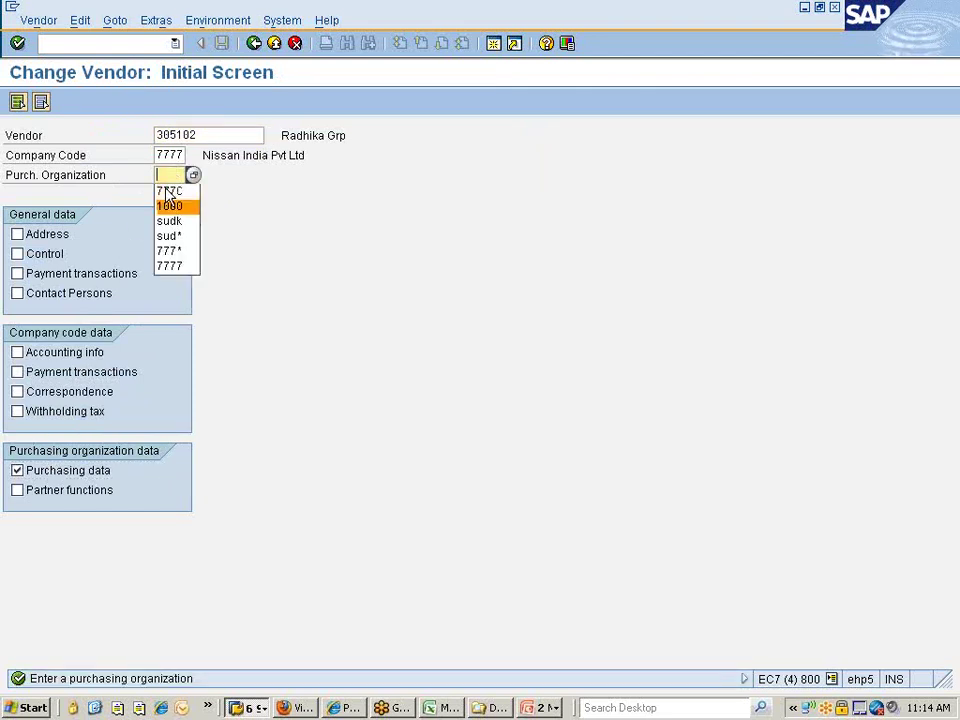
click(167, 192)
key(Return)
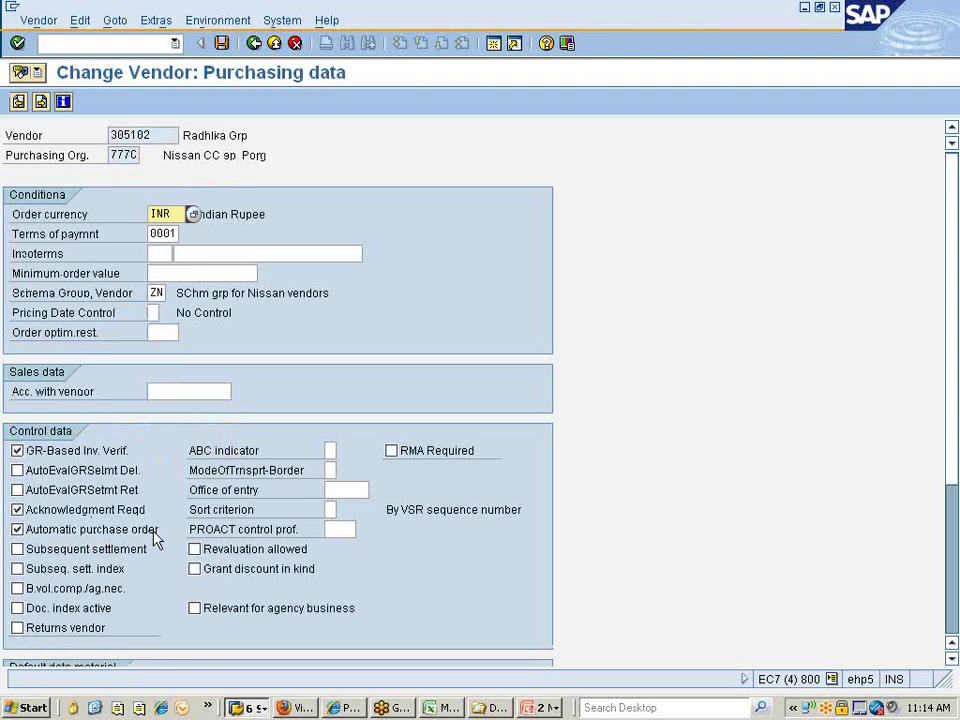
Display the standard info record for vendor Radhika Grp and material 10000354, up to its Purch. Organization Data 1 for plant 777C.
click(143, 40)
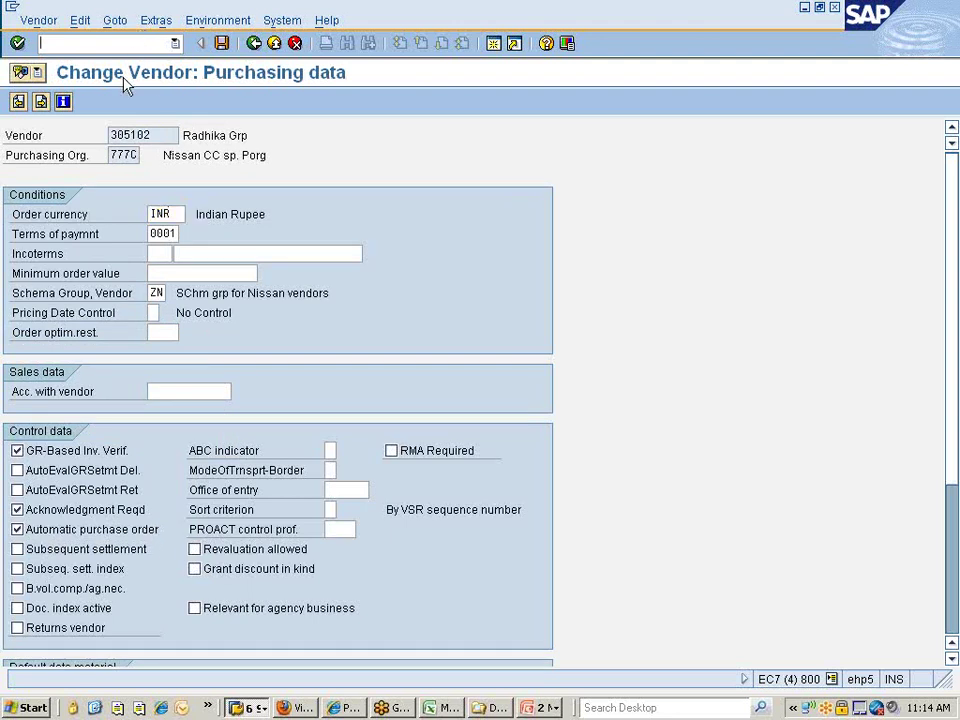
text(/n)
key(Return)
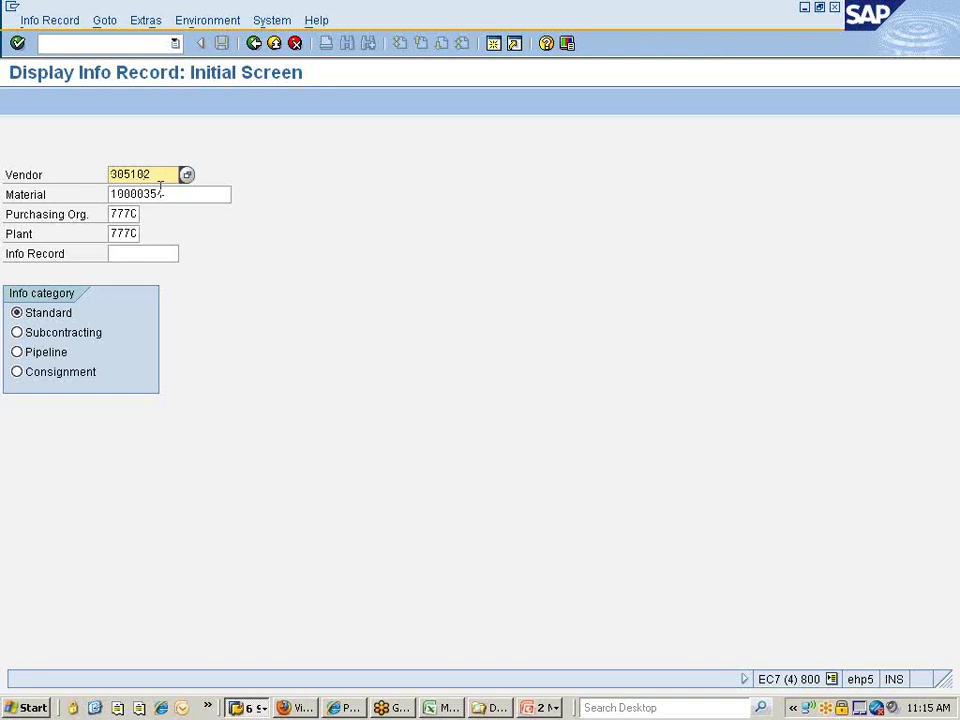
click(160, 193)
click(90, 314)
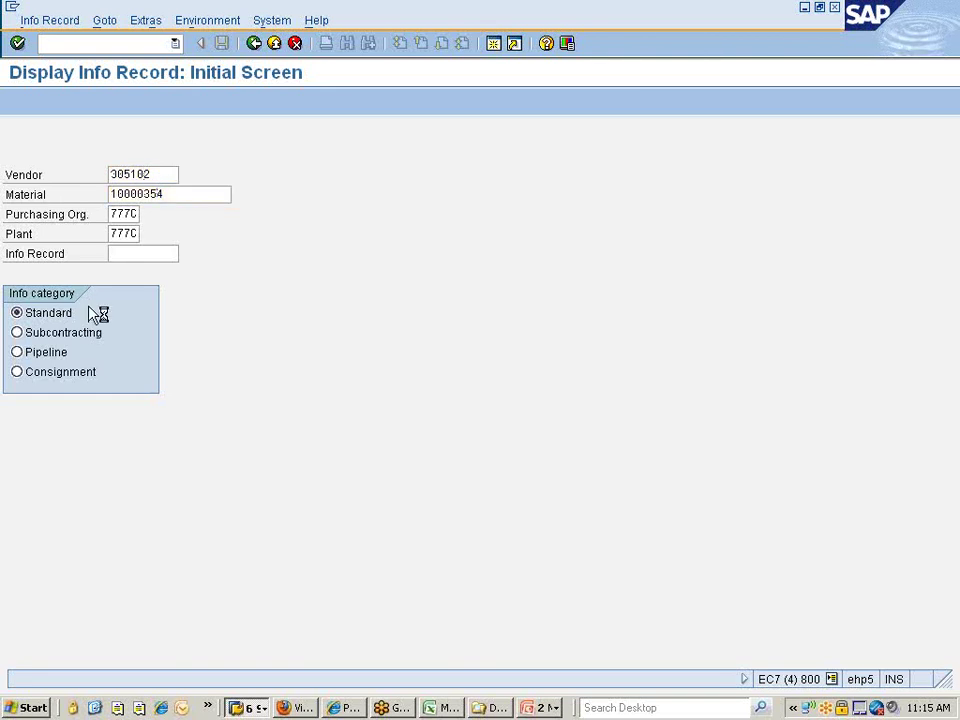
key(Return)
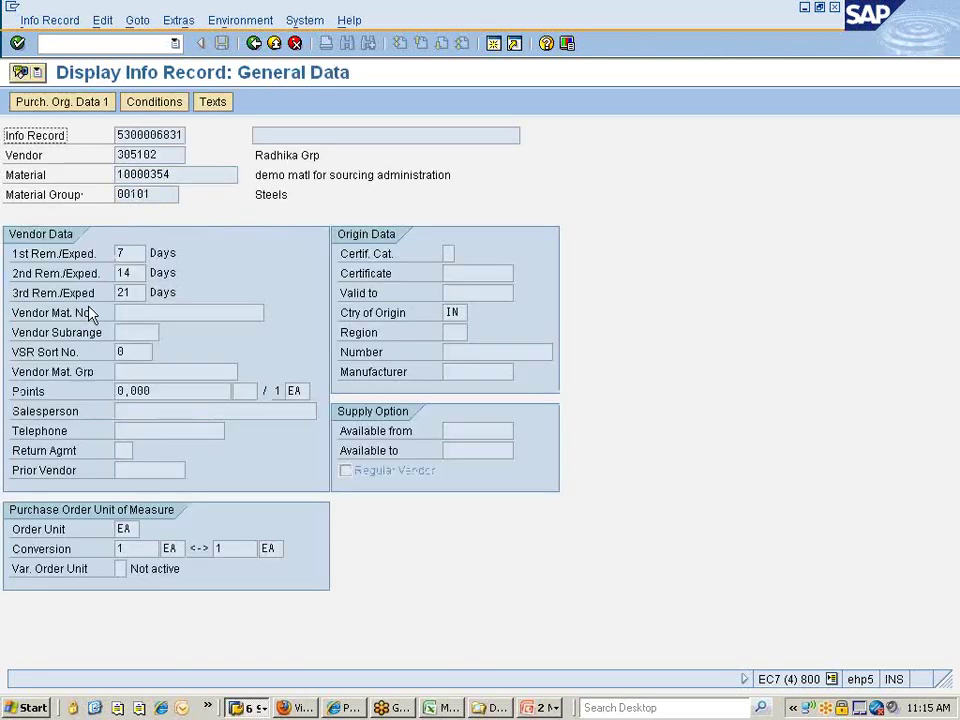
key(Return)
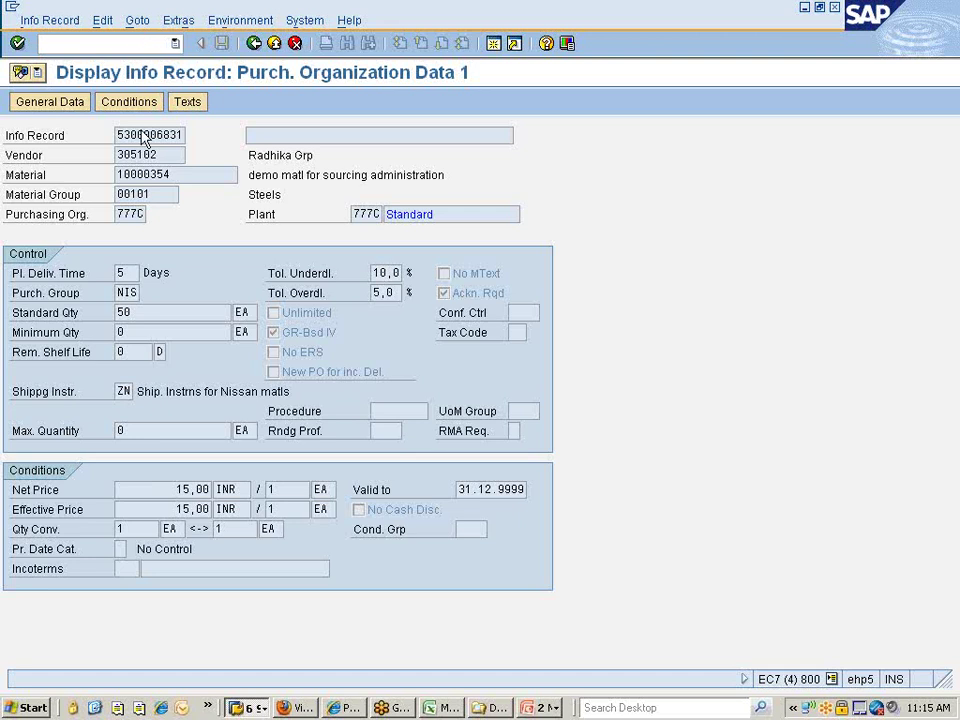
Review the Automatic PO setting for movement type 101 in Create Purchase Order Automatically, and return to the IMG.
click(250, 708)
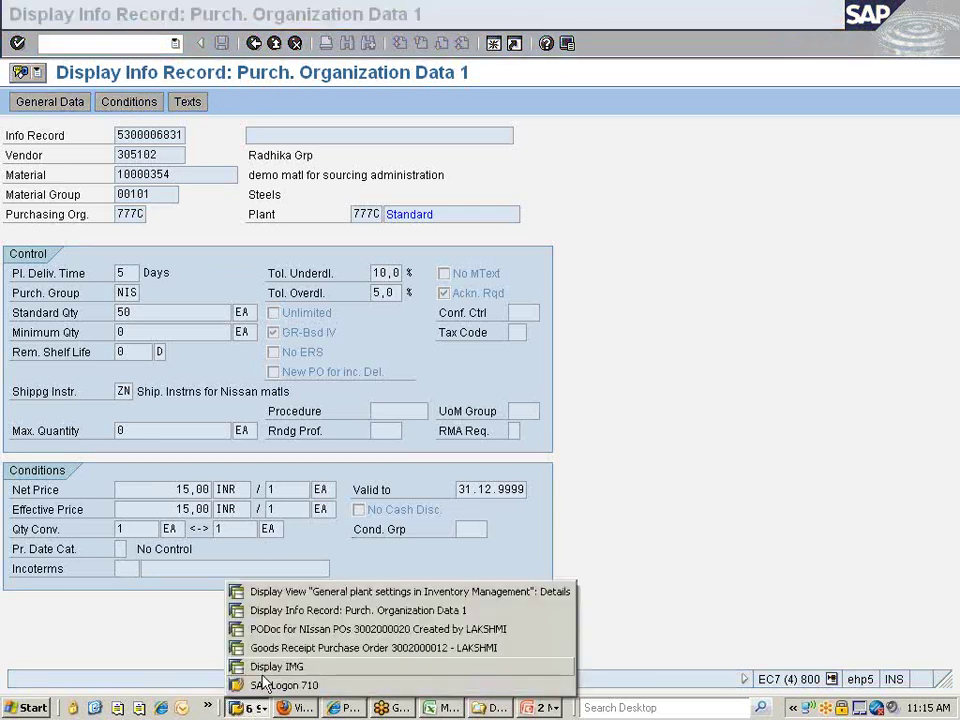
click(230, 665)
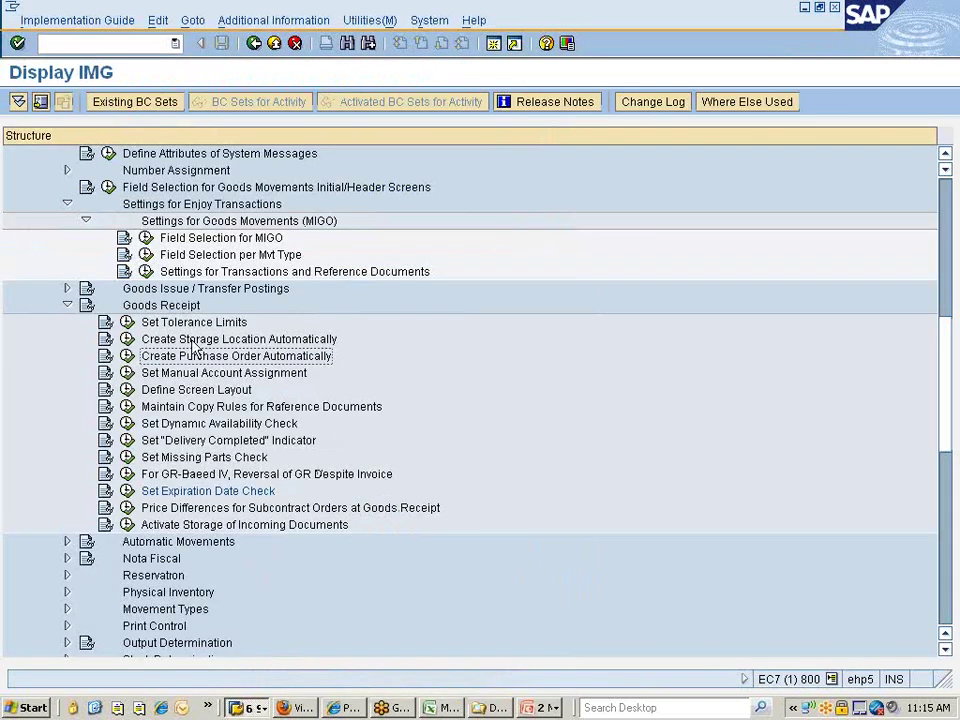
click(128, 360)
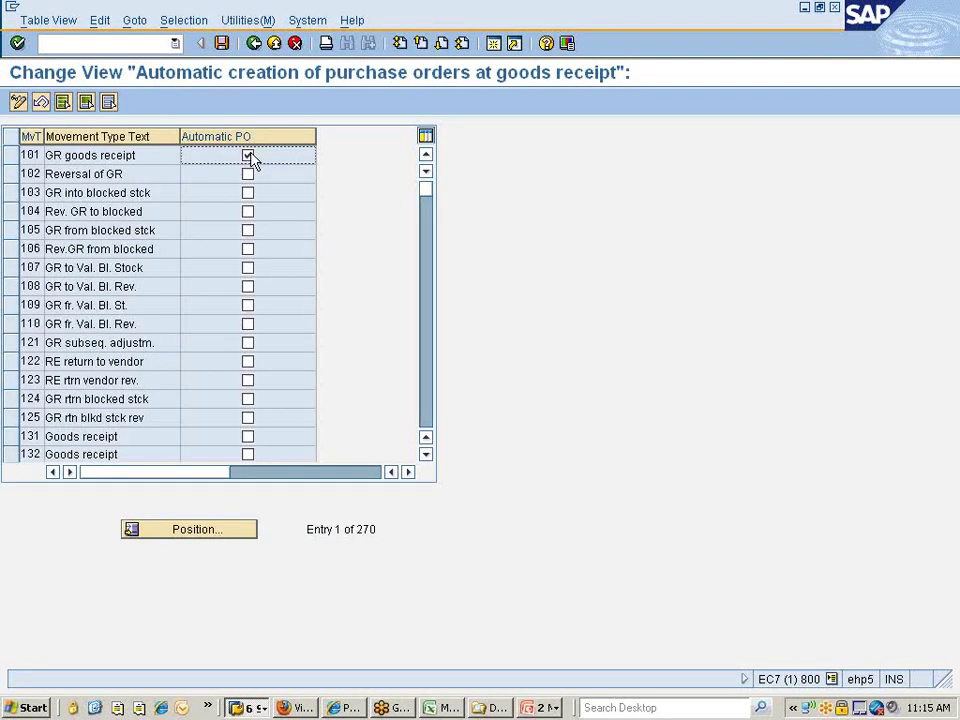
click(256, 47)
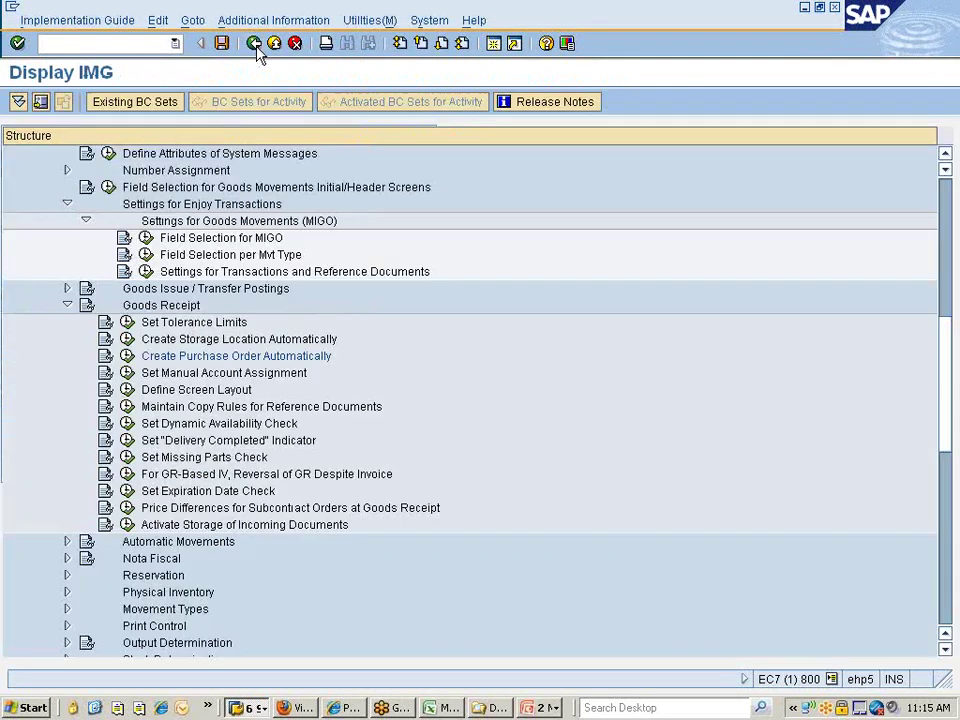
Open the Assign standard purchasing organization to plant activity under Enterprise Structure, Assignment, Materials Management.
scroll(170, 408, up, 5)
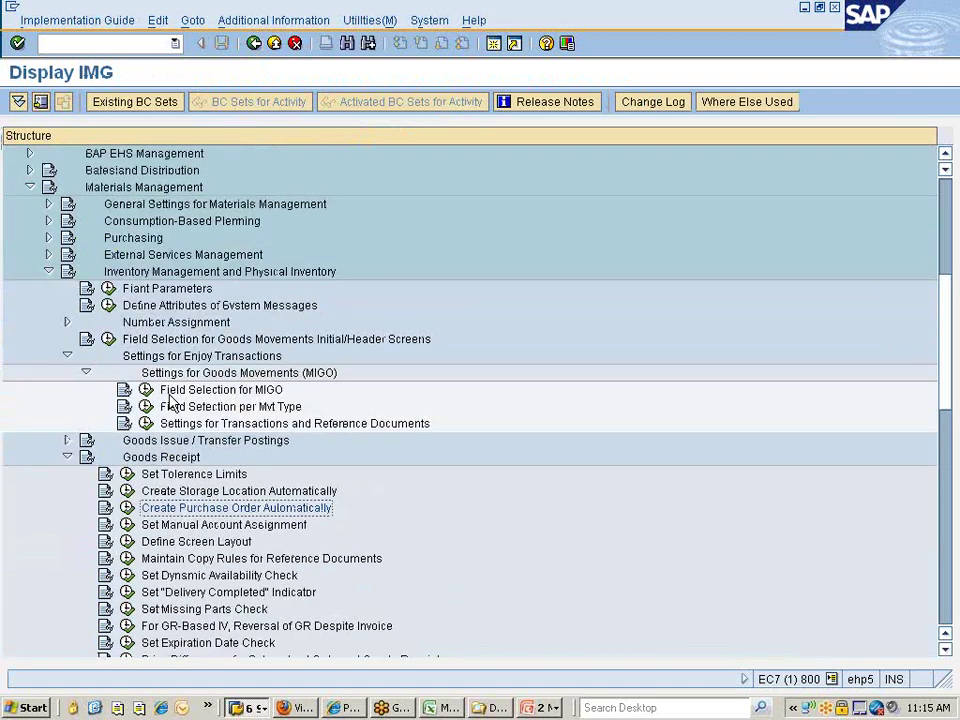
scroll(133, 290, up, 4)
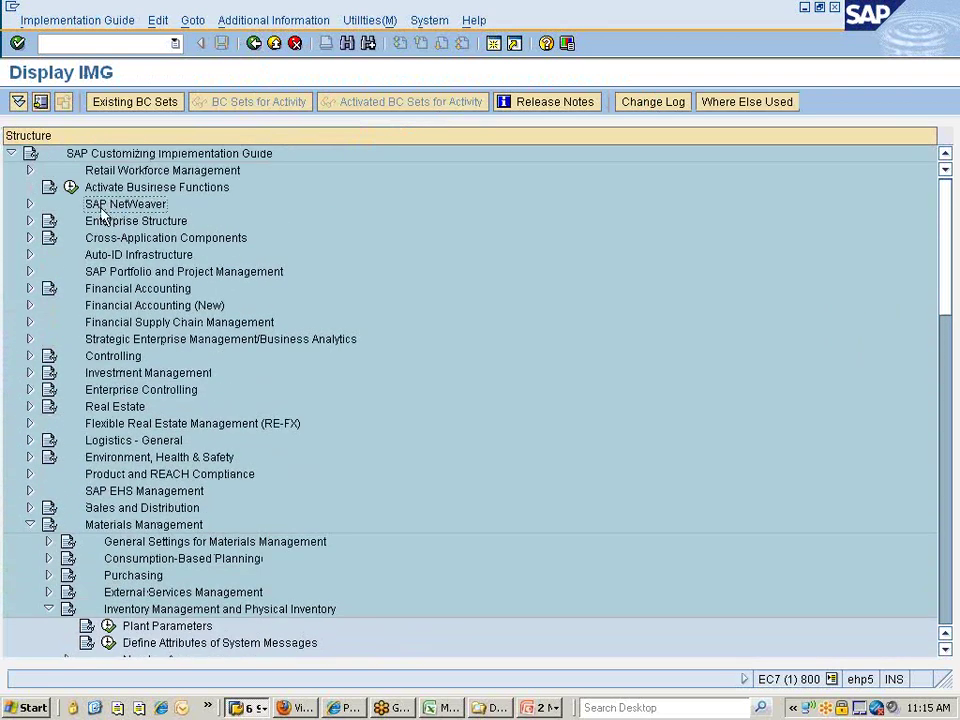
click(90, 221)
click(28, 222)
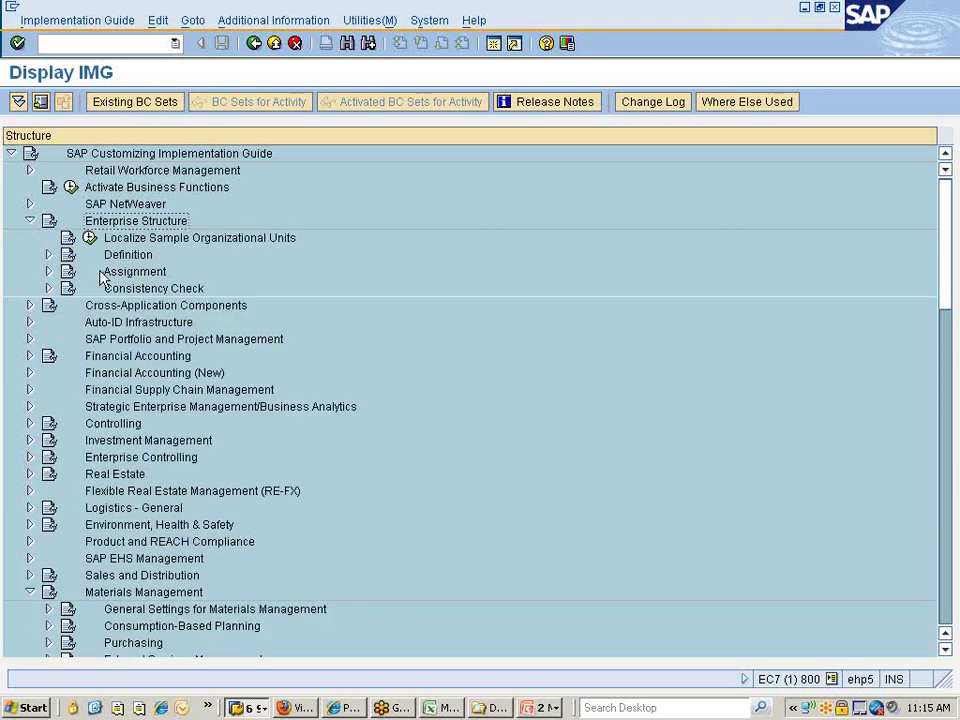
click(48, 271)
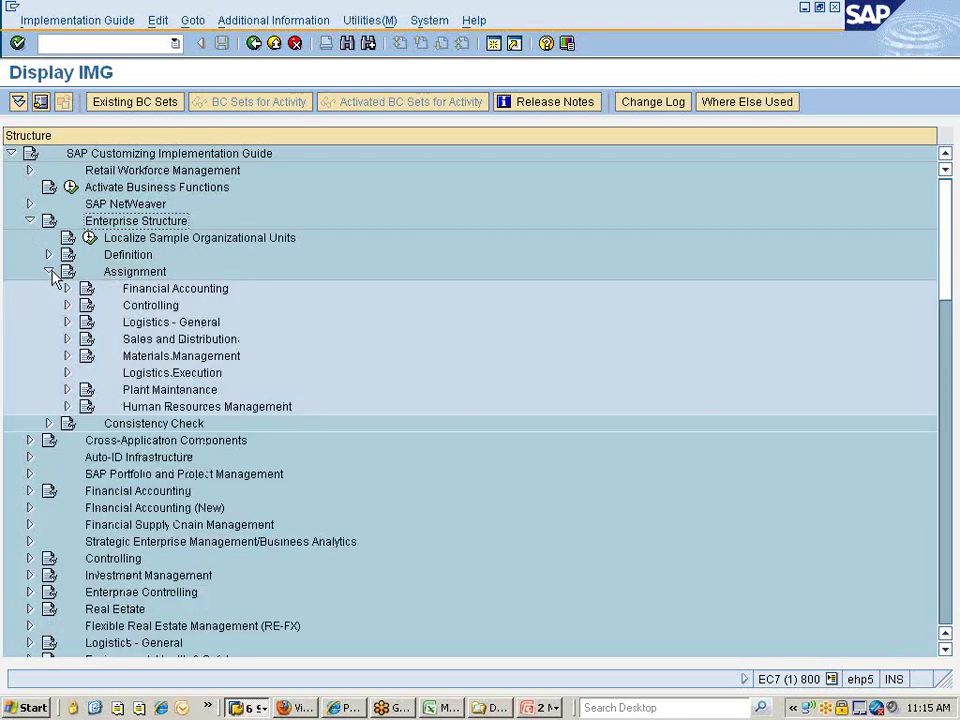
click(67, 356)
click(190, 390)
click(183, 406)
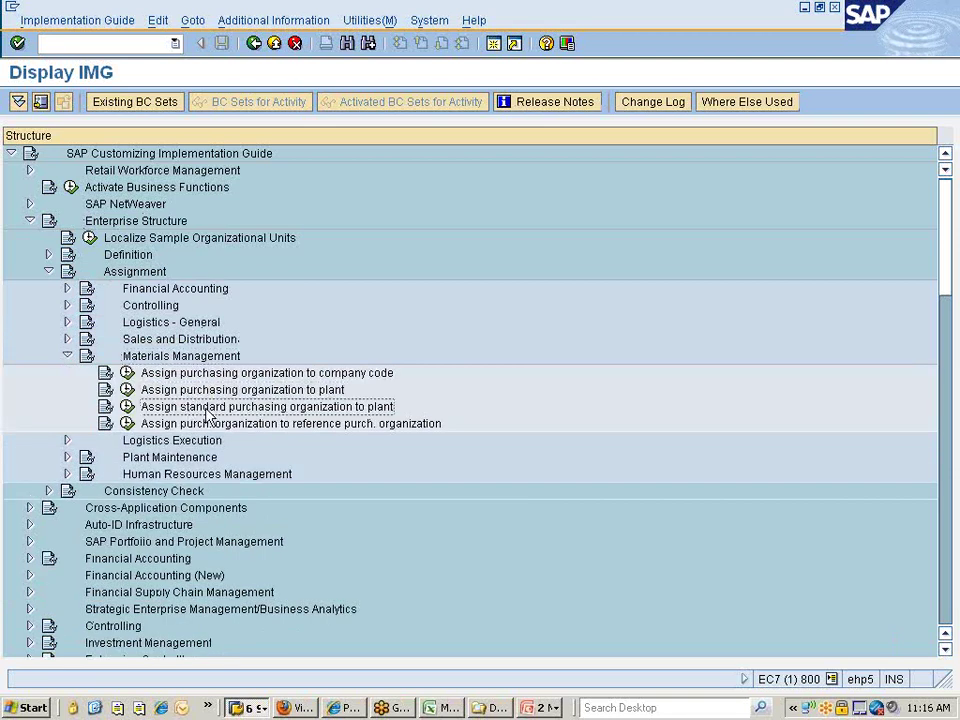
click(127, 406)
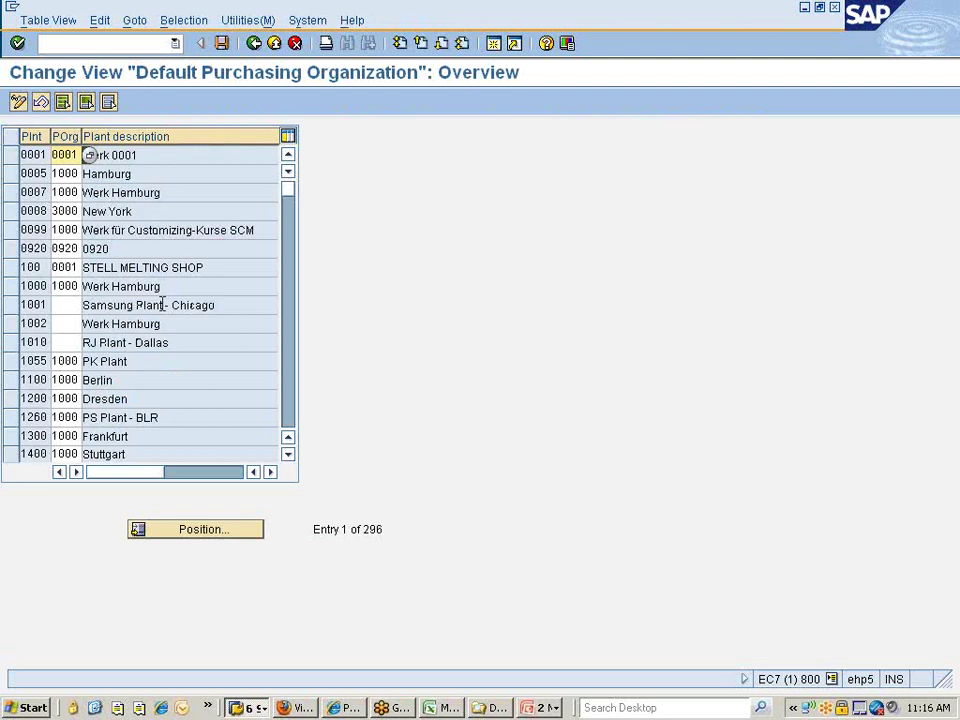
Position the default purchasing organization list at plant 777C, review its assigned purchasing organization, and return to the IMG.
click(199, 528)
text(7777)
key(Return)
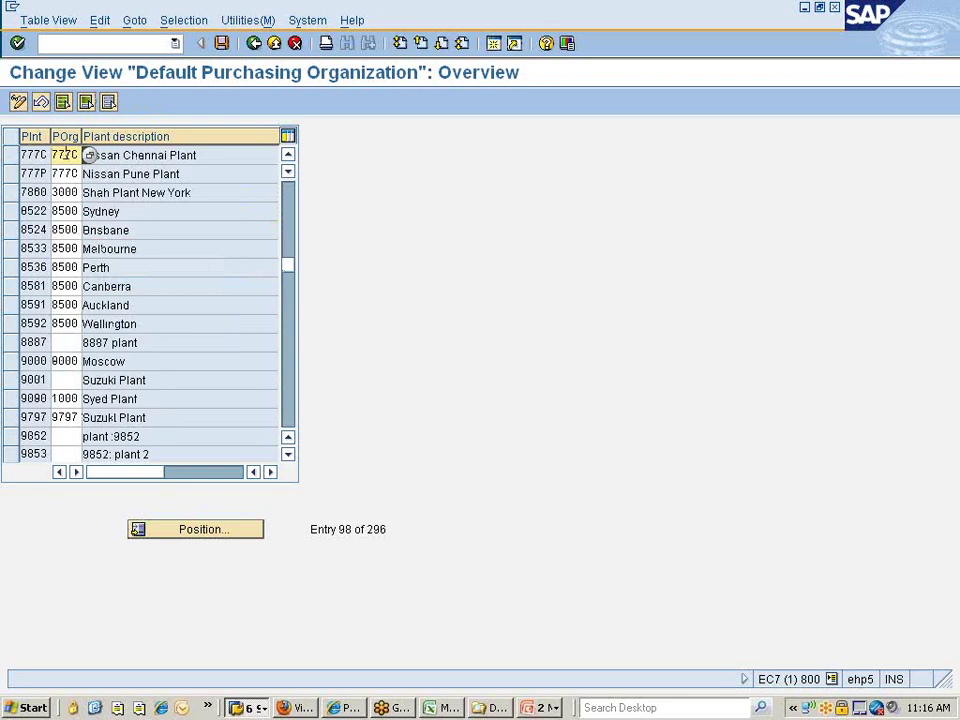
click(150, 155)
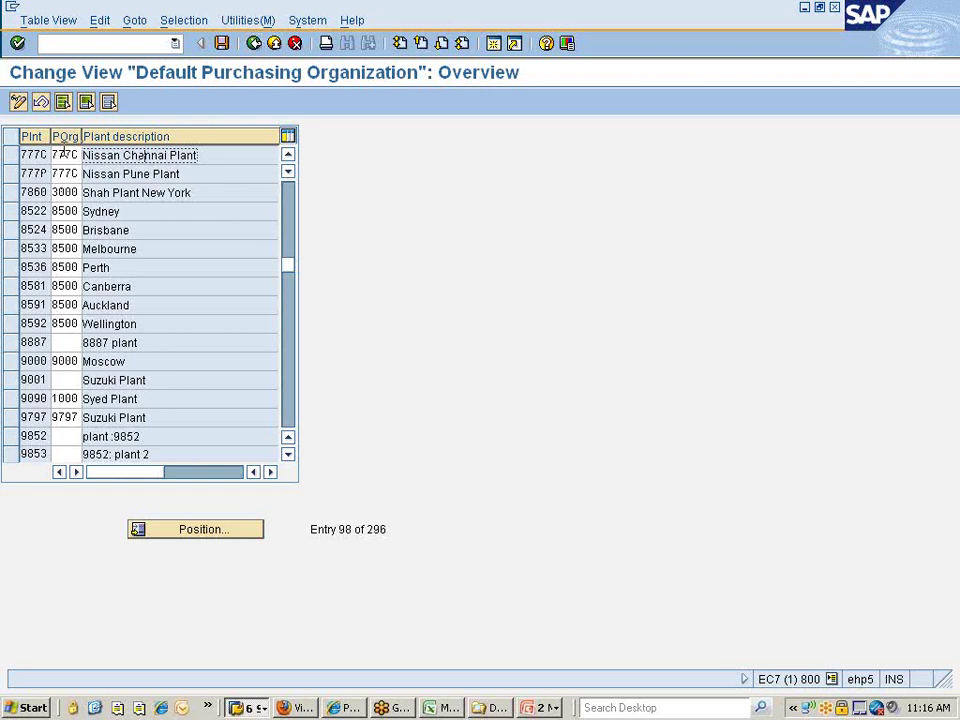
click(254, 43)
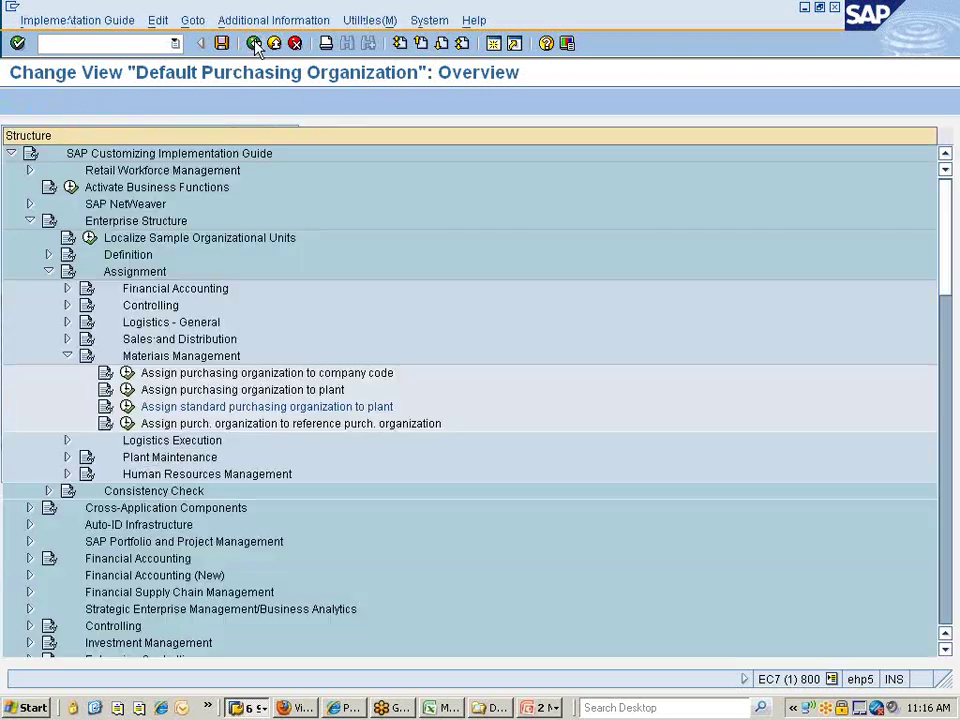
Switch to the MIGO session and leave the open goods receipt without posting it.
click(248, 707)
click(305, 648)
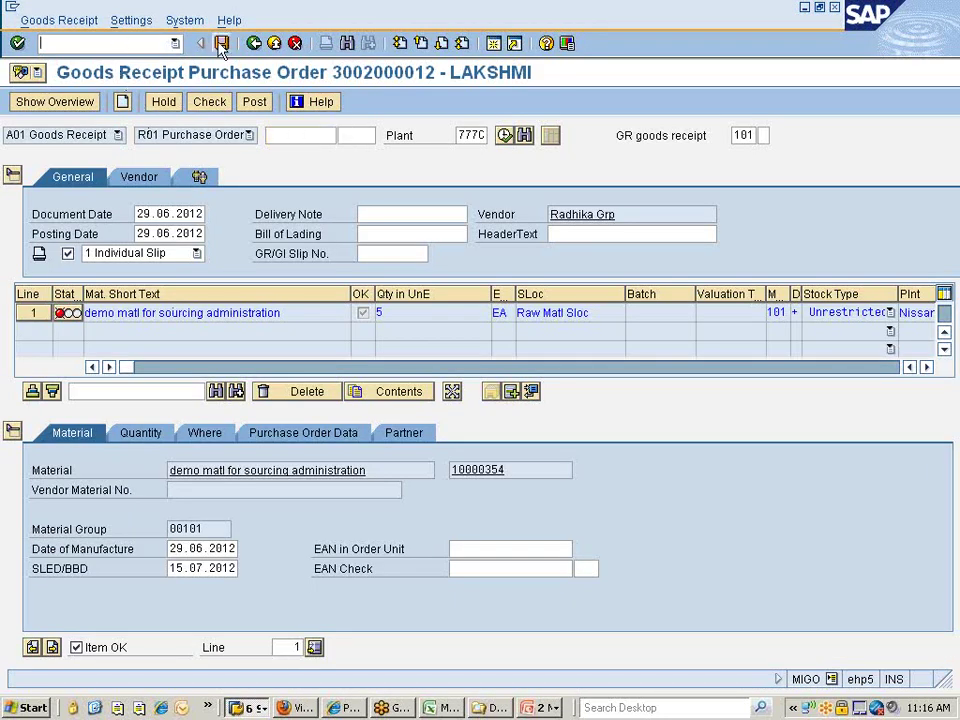
click(255, 44)
click(321, 318)
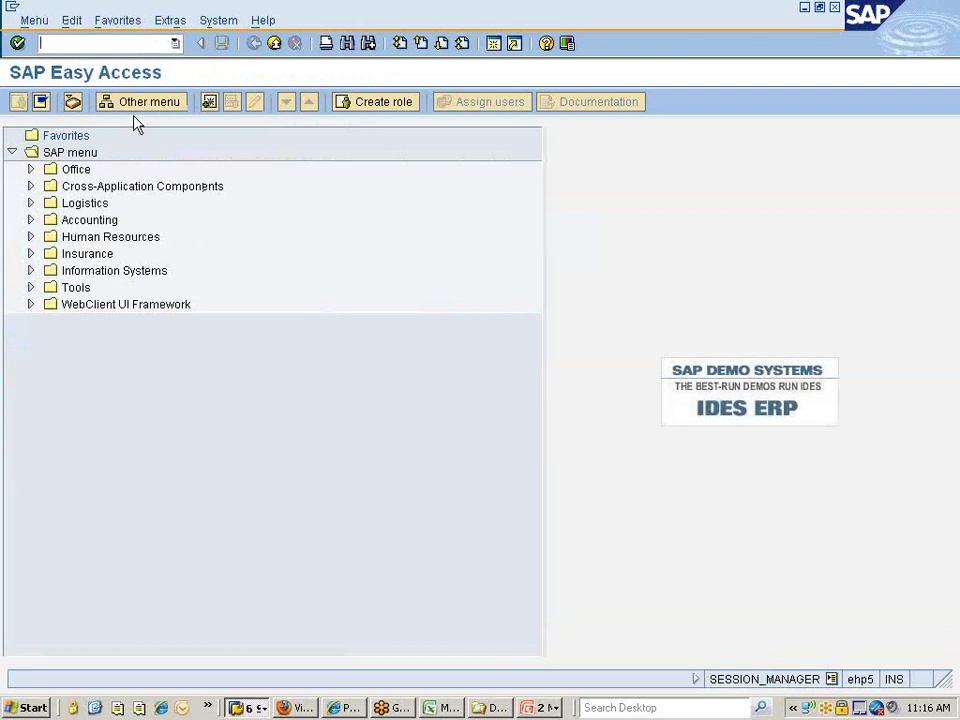
Expand the SAP menu through Logistics and Materials Management to the Inventory Management folder to look for MB01.
text(mb01)
double_click(85, 204)
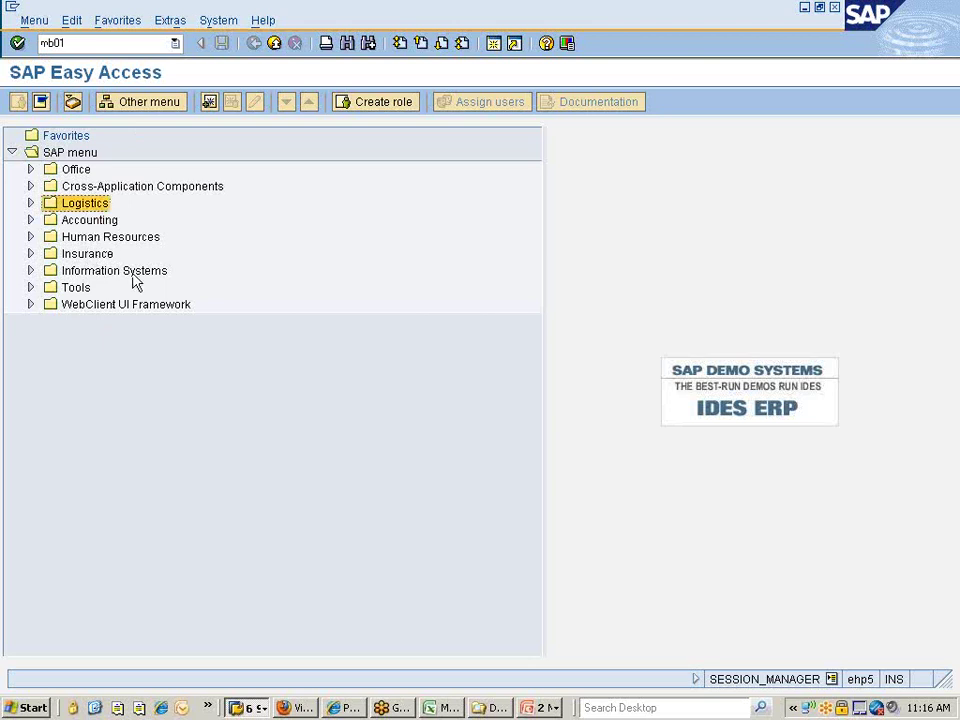
key(Down)
key(Right)
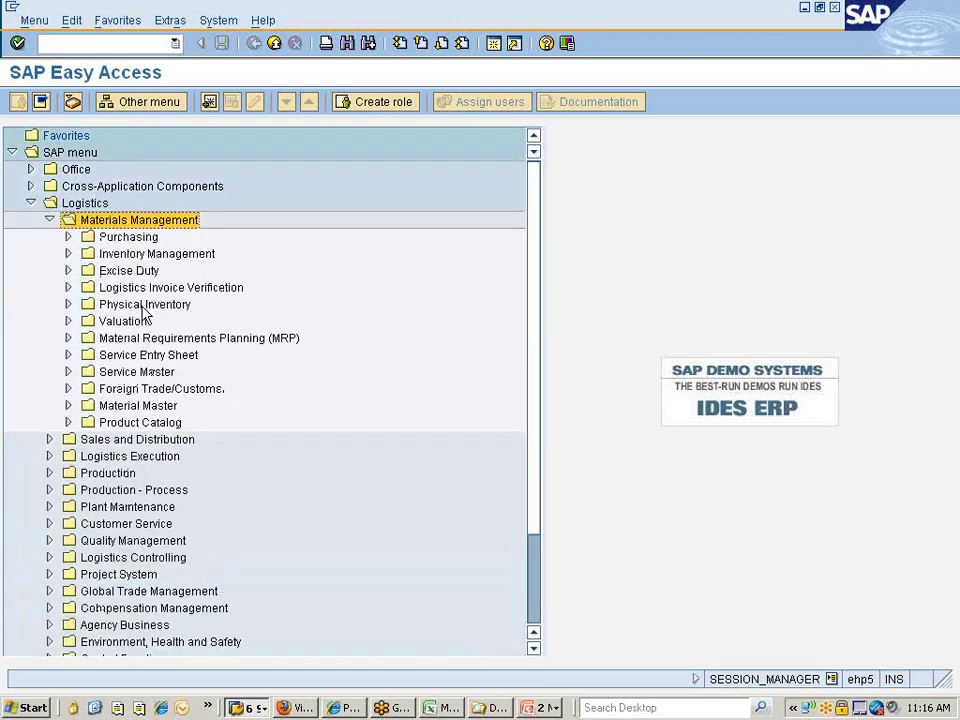
key(Down)
key(Down)
key(Right)
key(Down)
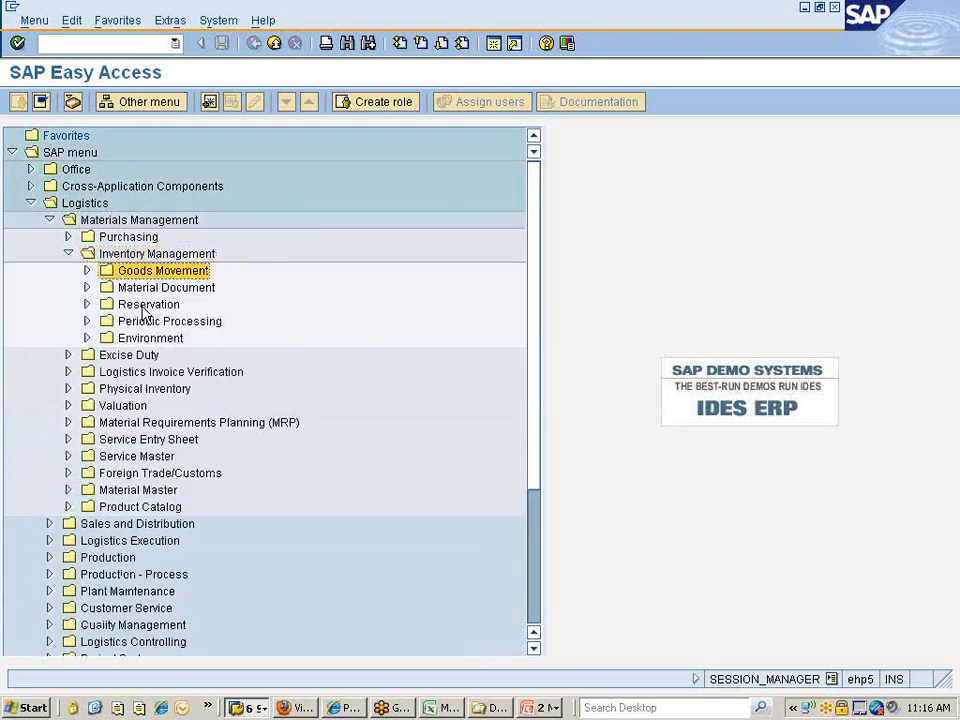
Expand the Goods Movement and Material Document folders and check their transactions for MB01.
key(Right)
key(Down)
key(Down)
key(Down)
key(Down)
key(Down)
key(Down)
key(Down)
key(Down)
key(Down)
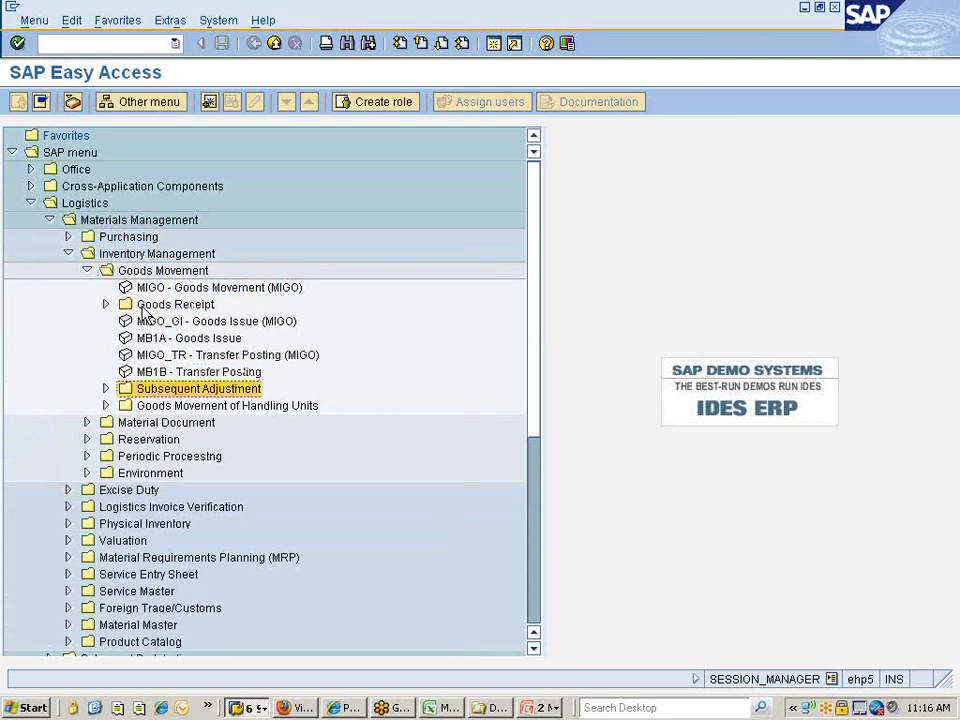
key(Right)
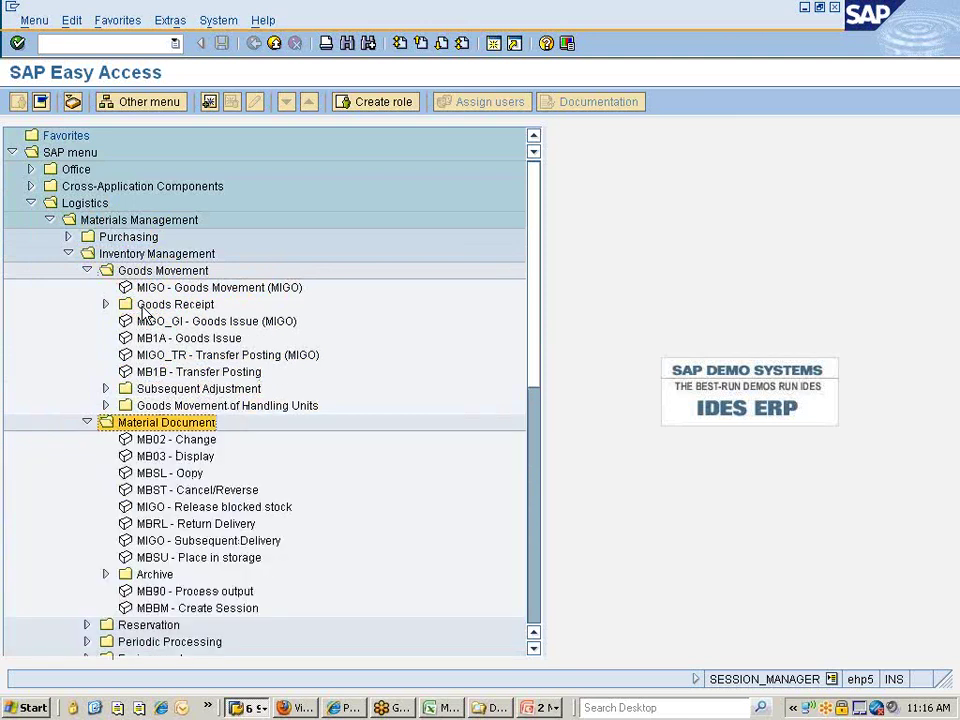
key(Up)
key(Up)
key(Up)
key(Up)
key(Up)
key(Up)
key(Up)
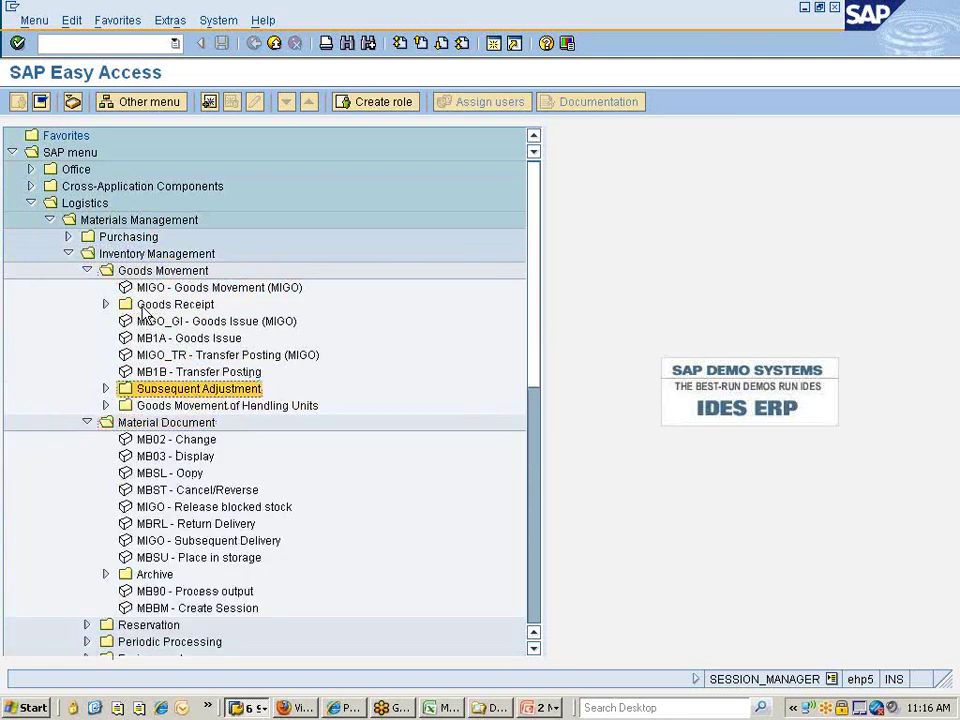
Expand Goods Receipt, For Purchase Order, Goods Movement of Handling Units and Subsequent Adjustment to check for MB01.
key(Right)
key(Down)
key(Down)
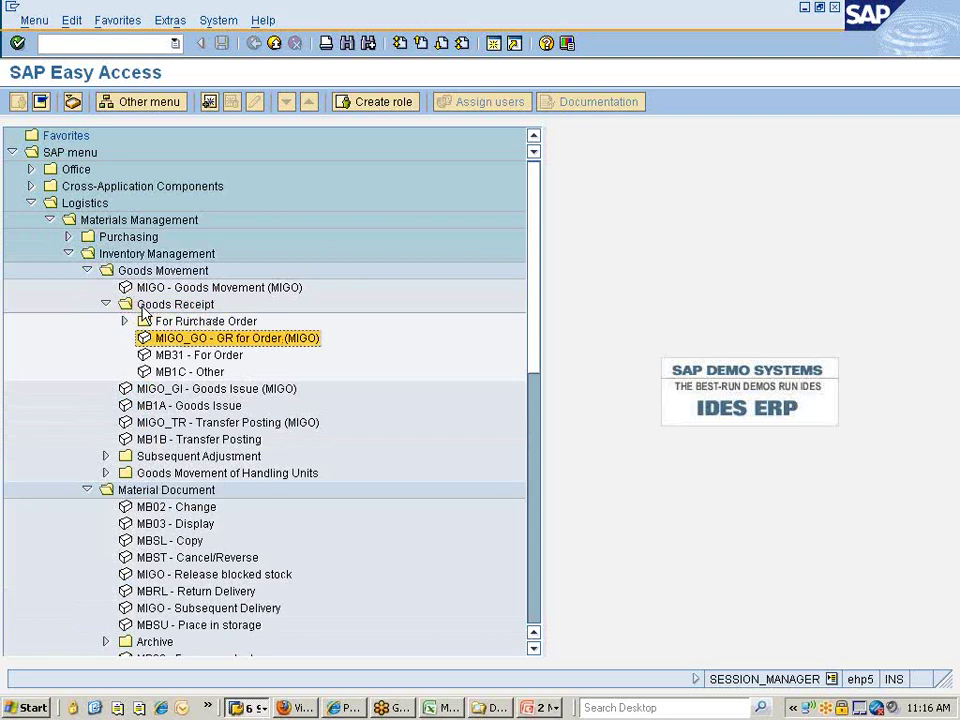
key(Up)
key(Right)
key(Down)
key(Down)
key(Down)
key(Down)
key(Down)
key(Down)
key(Down)
key(Down)
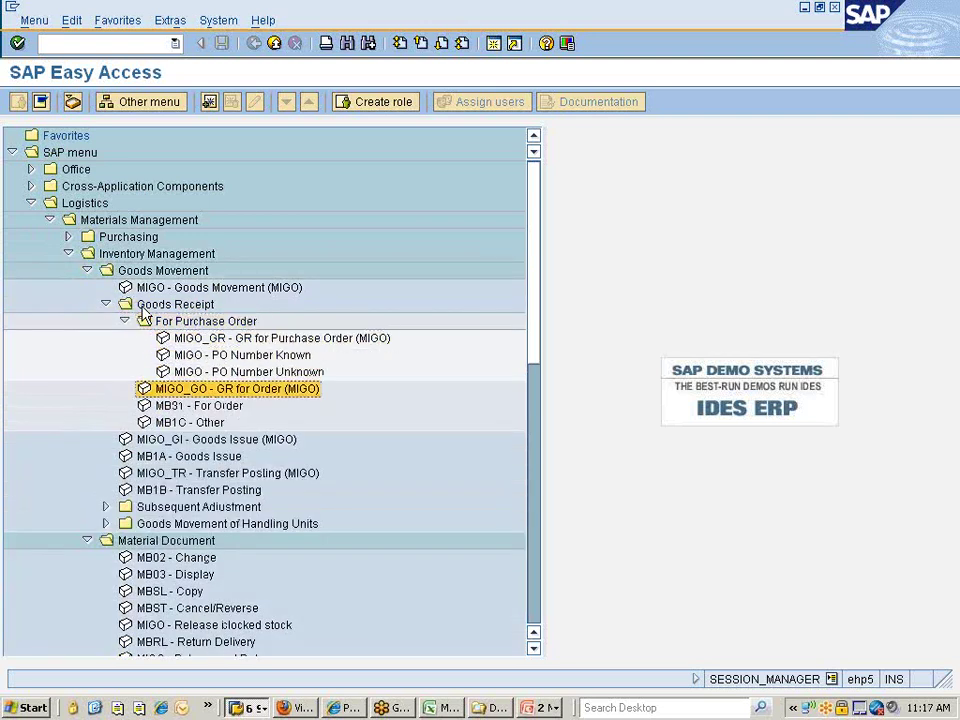
key(Down)
key(Down)
key(Down)
key(Down)
key(Right)
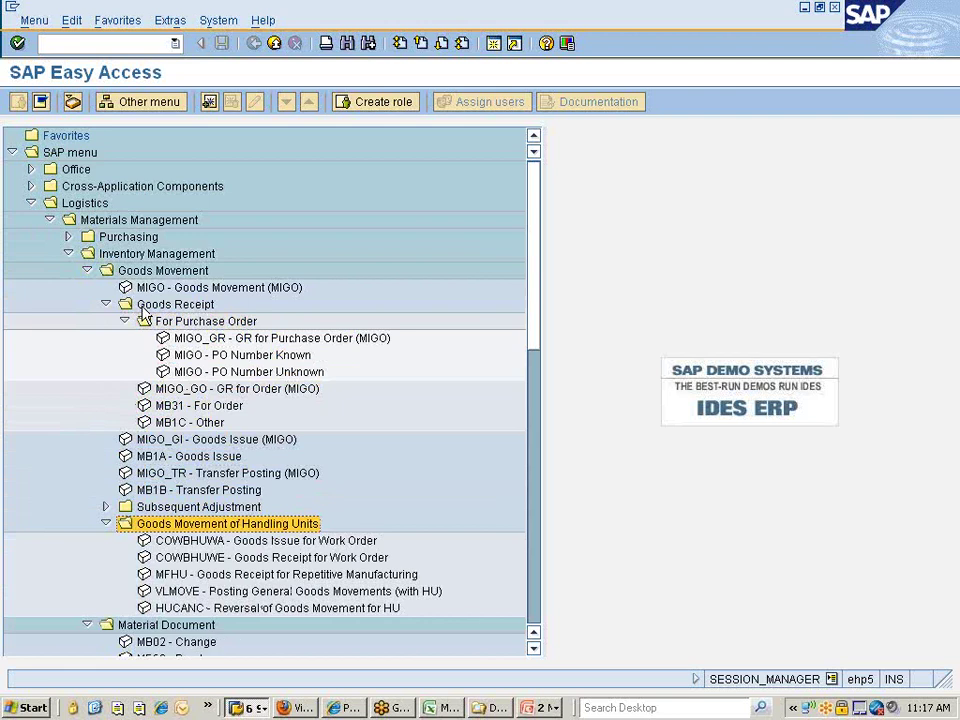
key(Up)
key(Right)
key(Down)
key(Down)
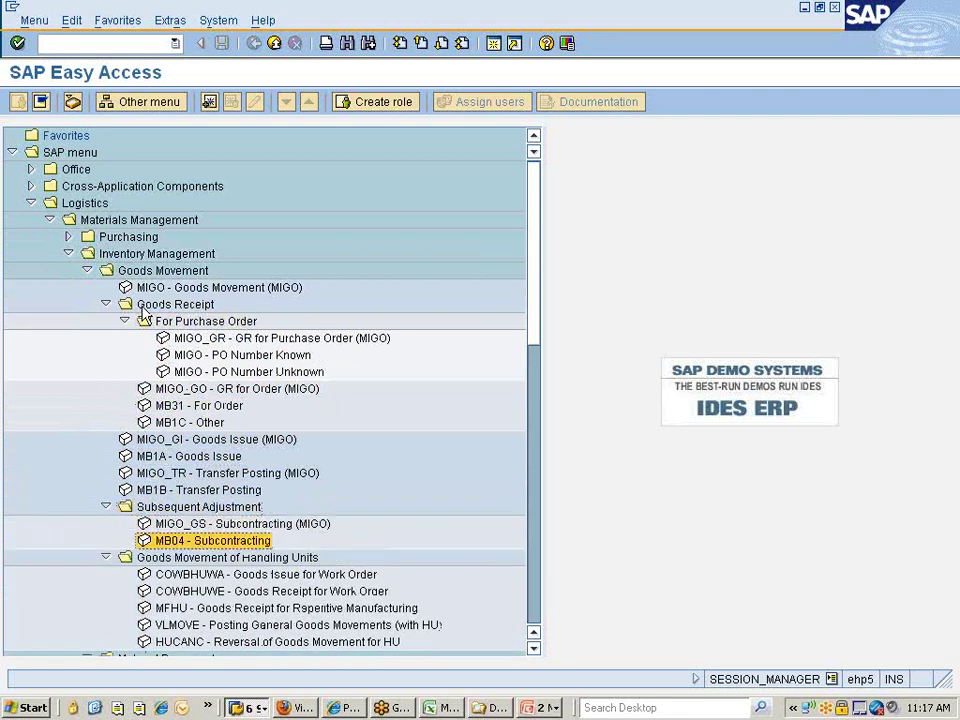
Look through the remaining Materials Management menu entries for MB01, and return to the start of the SAP menu.
key(Down)
key(Down)
key(Down)
key(Down)
key(Down)
key(Down)
key(Down)
key(Down)
key(Down)
key(Down)
key(Down)
key(Down)
key(Down)
key(Down)
key(Down)
key(Down)
key(Down)
key(Down)
key(Down)
key(Down)
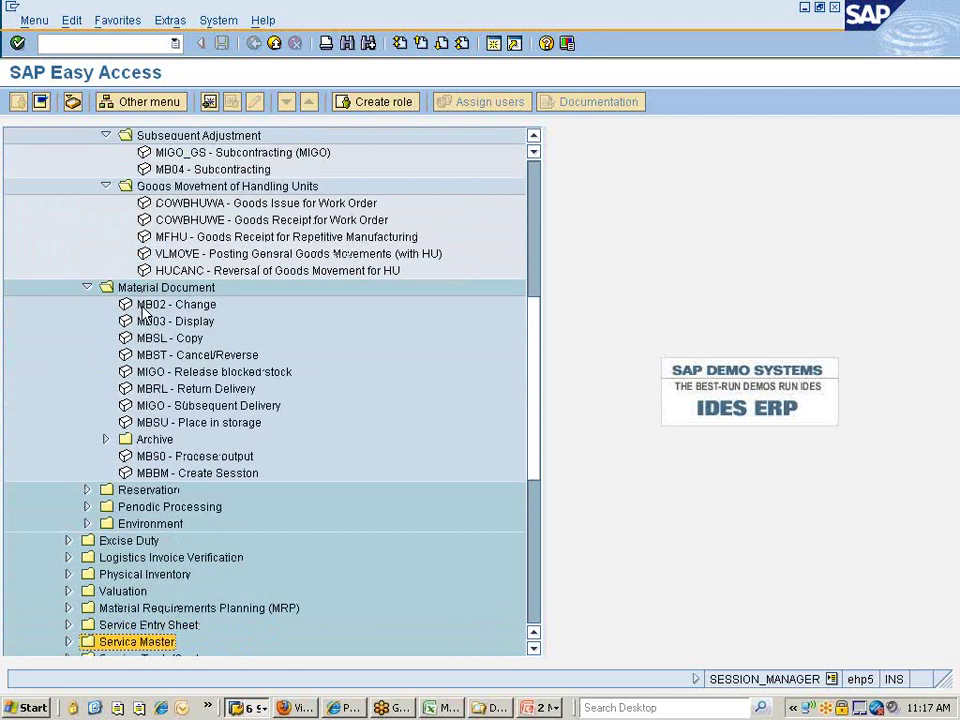
key(Up)
key(Up)
key(Up)
key(Up)
key(Up)
key(Up)
key(Up)
key(Up)
key(Up)
key(Up)
key(Up)
key(Up)
key(Up)
key(Down)
key(Down)
key(Down)
key(Down)
key(Right)
key(Down)
key(Down)
key(Down)
key(Down)
key(Down)
key(Right)
key(Up)
key(Up)
key(Up)
key(Up)
key(Up)
key(Up)
key(Up)
key(Up)
key(Up)
key(Up)
key(Up)
key(Up)
key(Up)
key(Up)
key(Up)
key(Up)
key(Up)
key(Up)
key(Up)
key(Up)
key(Home)
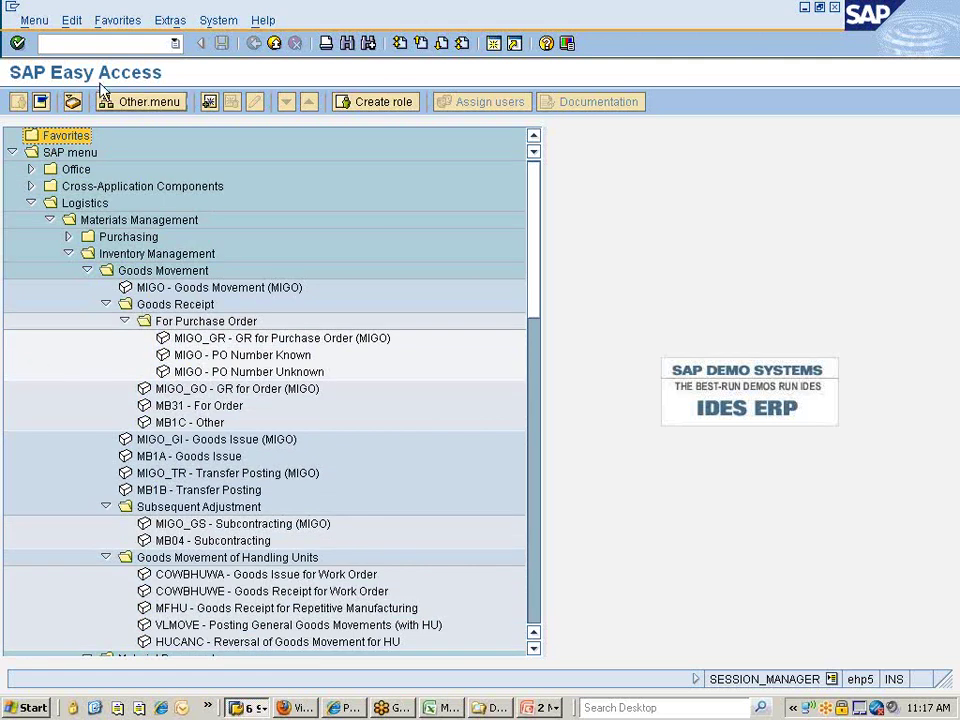
Run transaction search_sap_menu and search the SAP menu for mb01.
text(see)
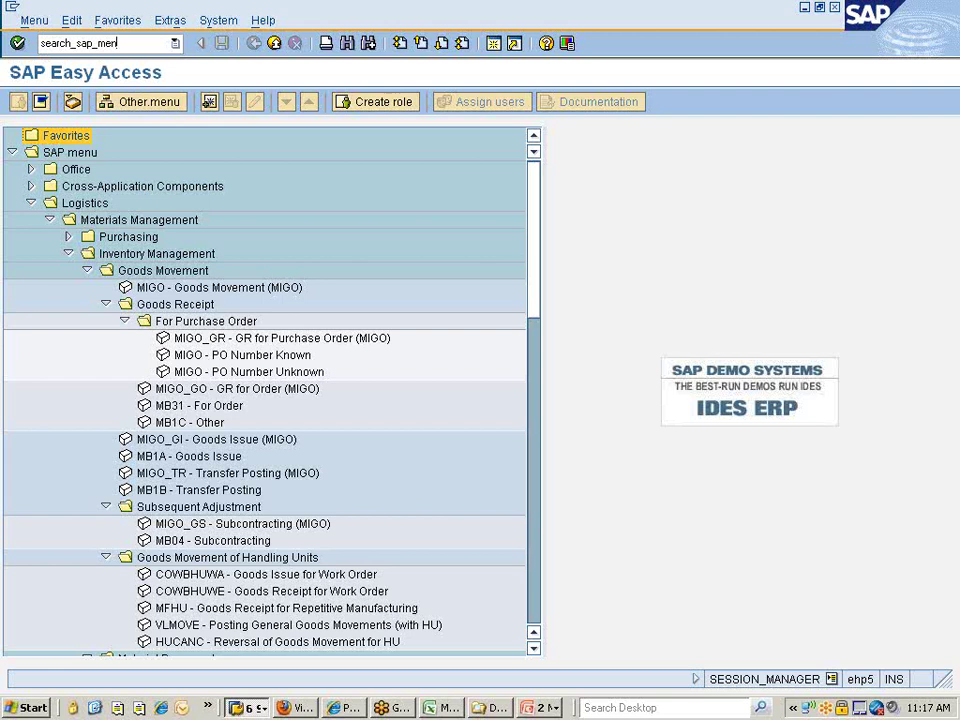
key(Return)
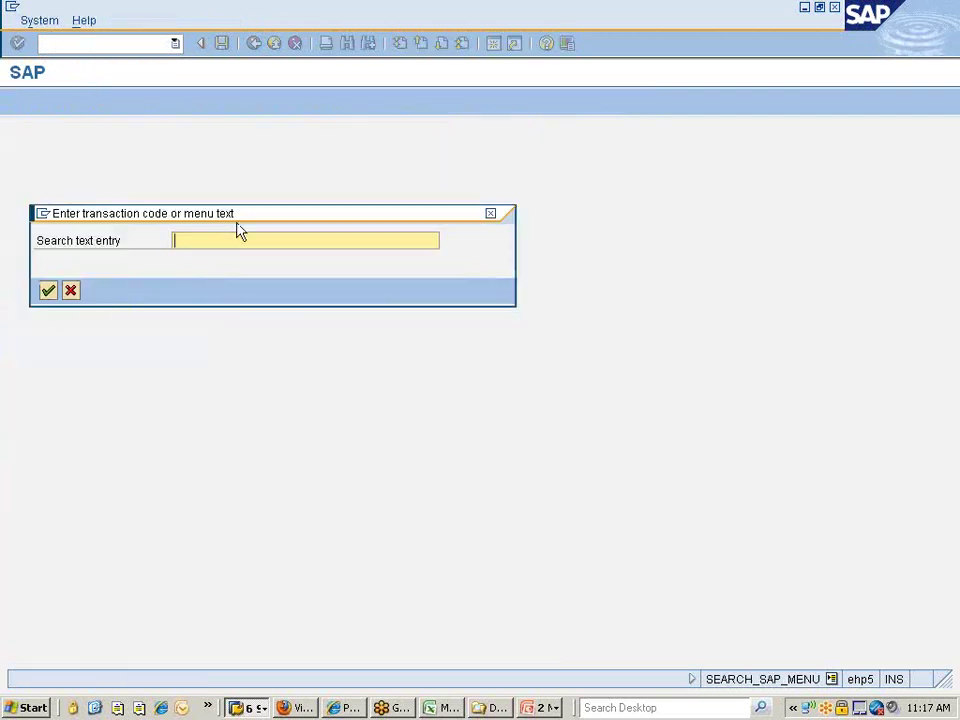
text(mb01)
key(Return)
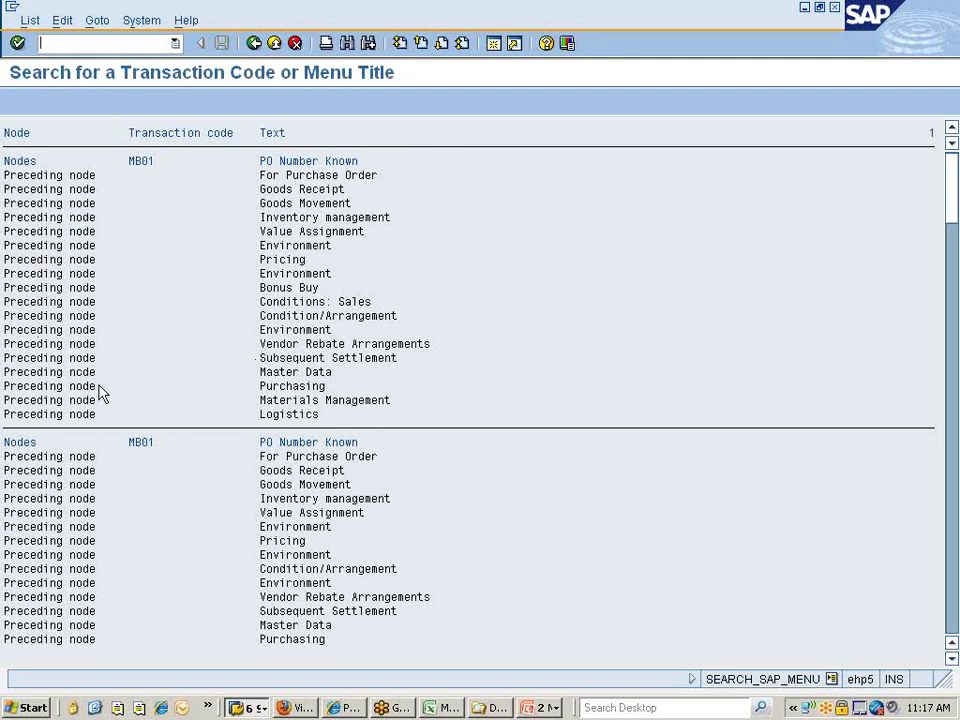
Examine the search results for the menu paths and preceding nodes that lead to MB01.
click(949, 459)
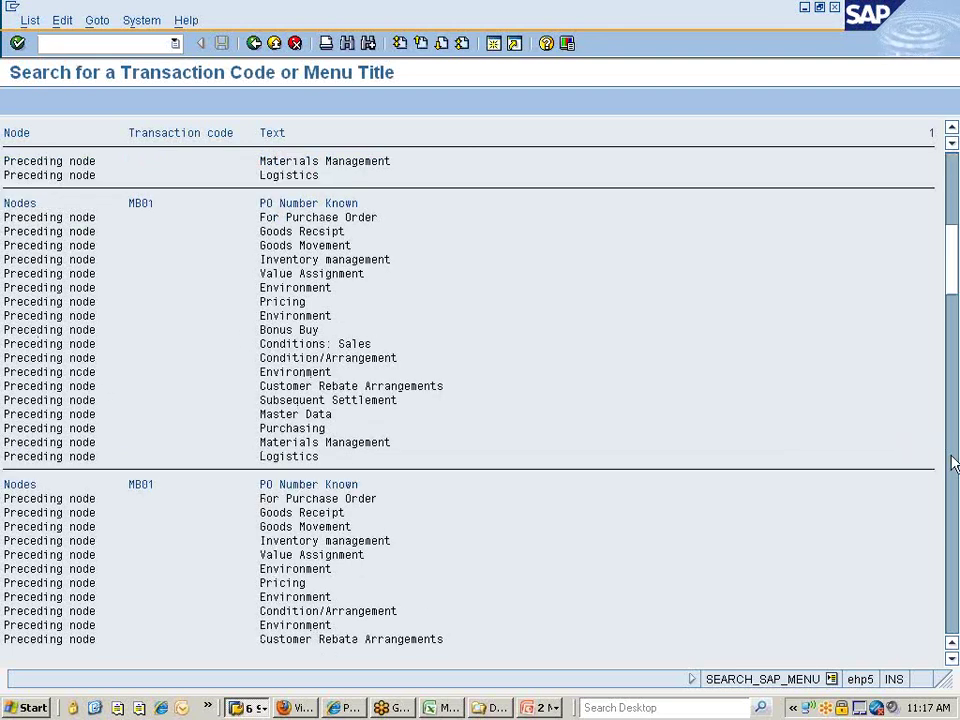
click(953, 462)
click(953, 462)
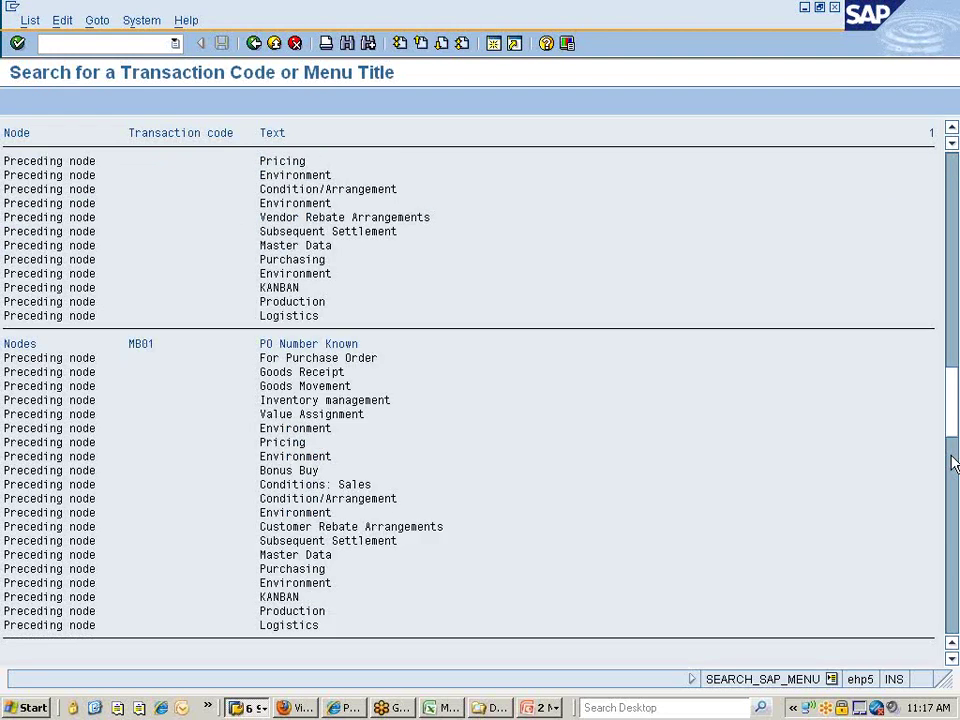
click(953, 462)
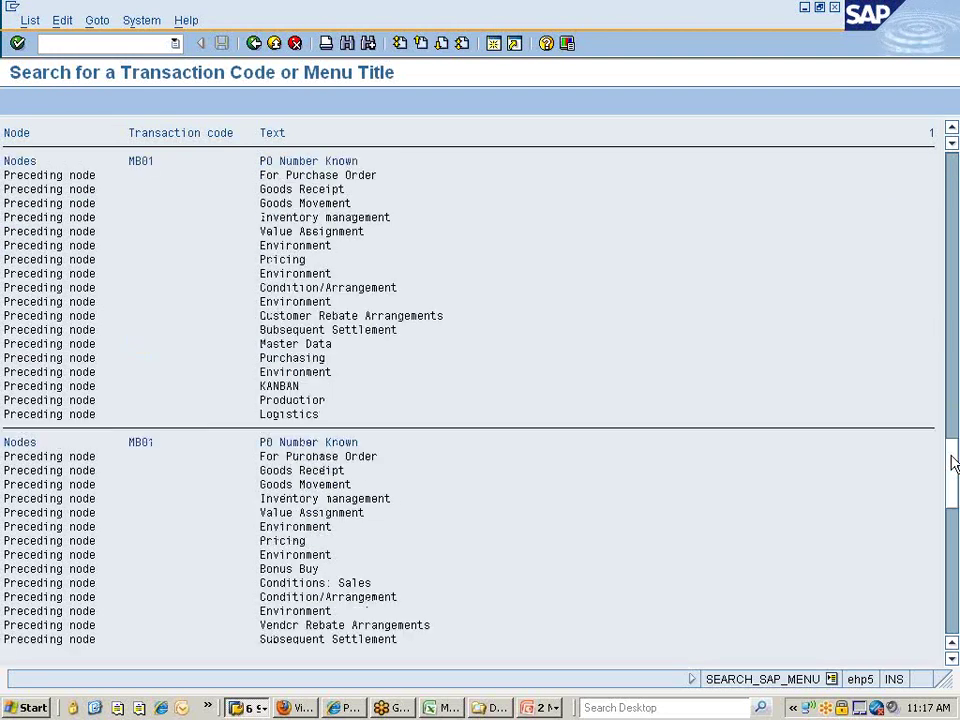
click(953, 540)
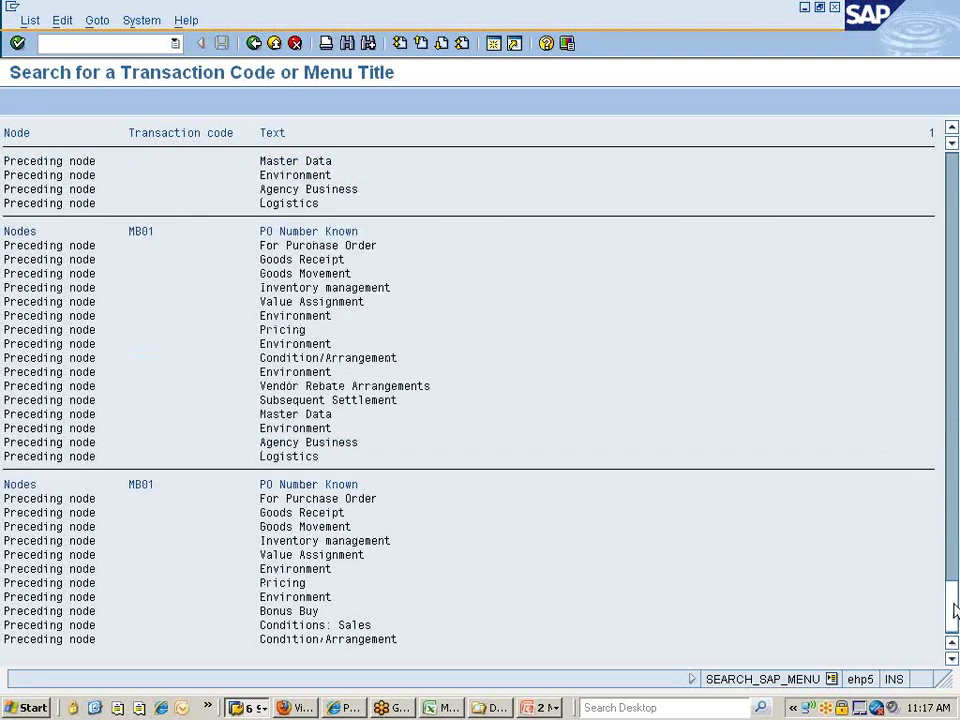
click(953, 606)
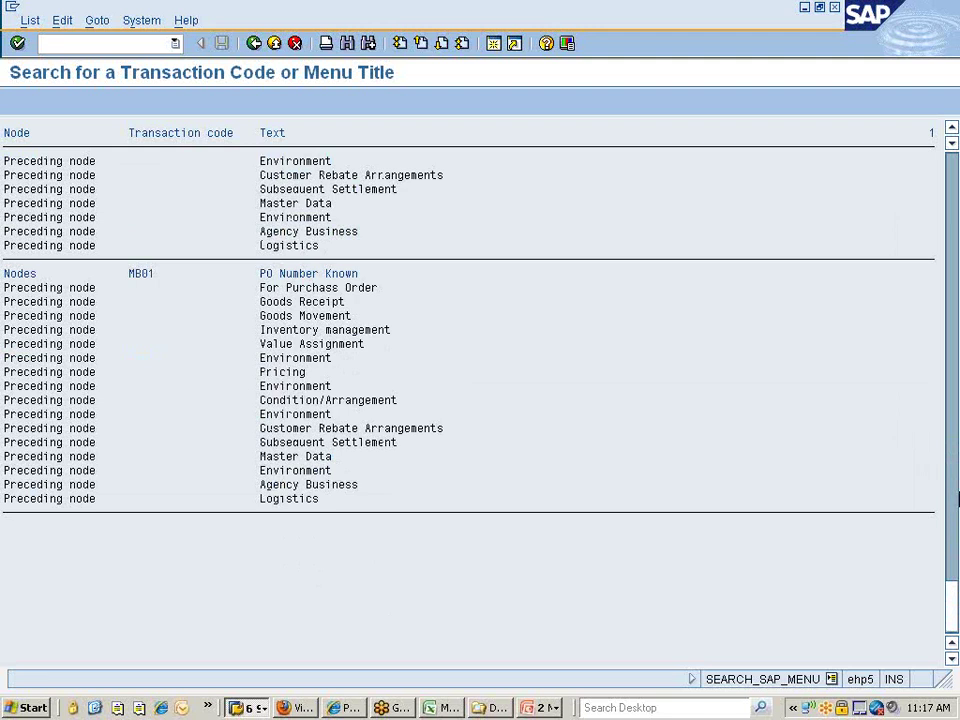
click(955, 468)
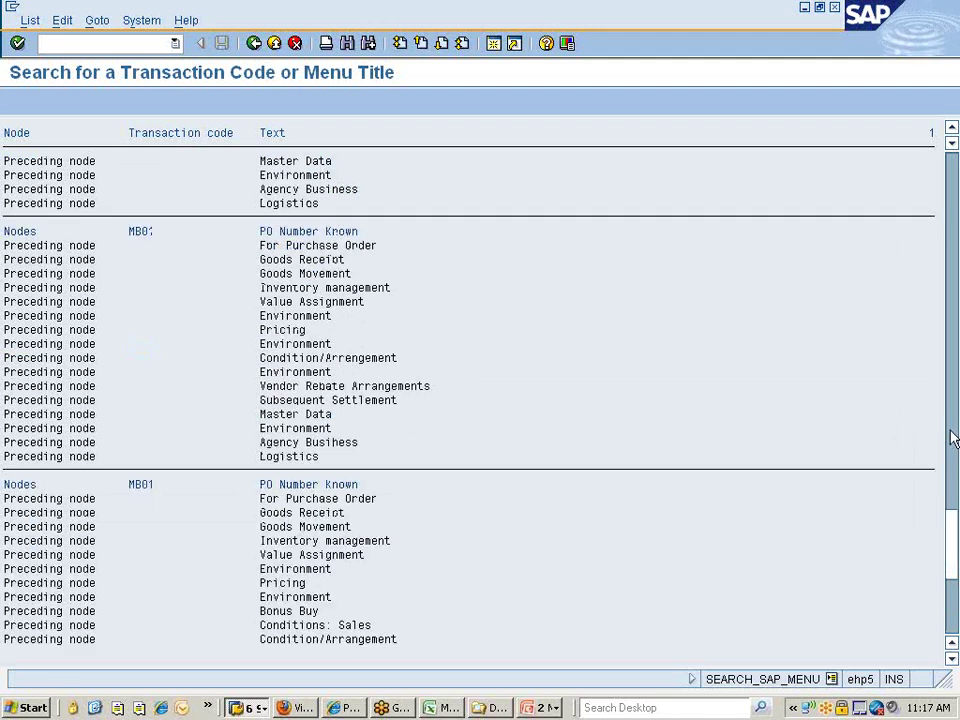
click(953, 425)
click(953, 420)
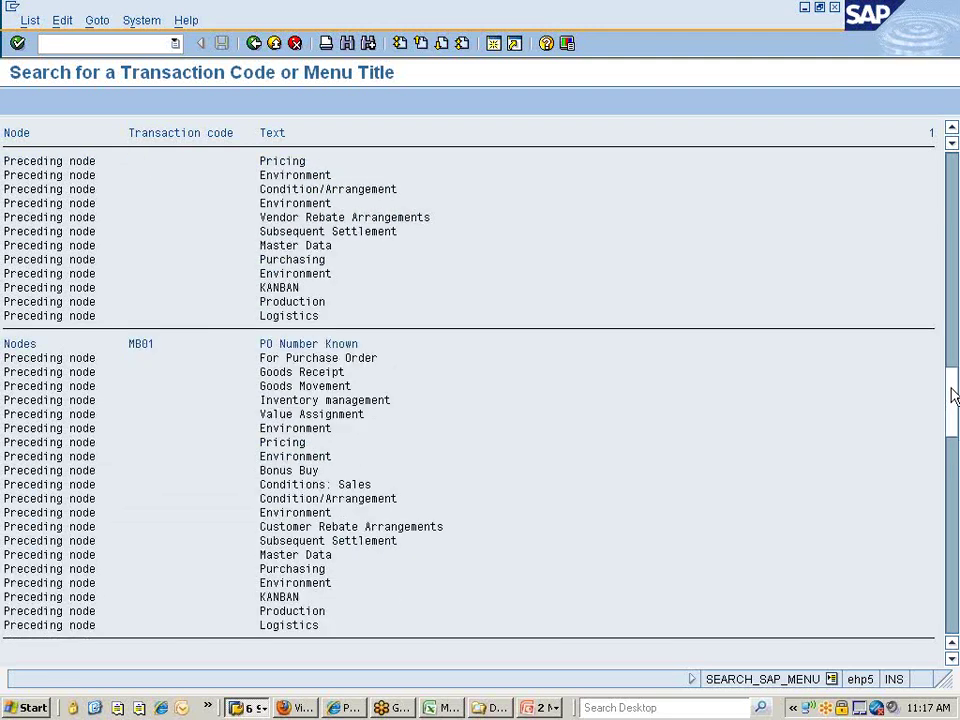
scroll(948, 350, down, 2)
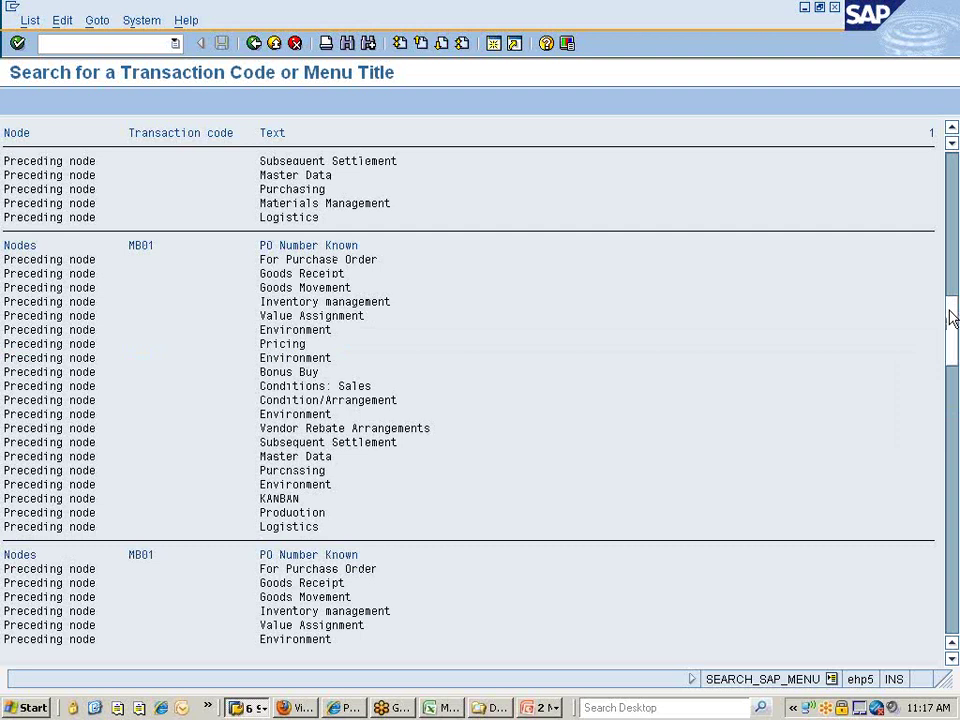
click(289, 203)
click(282, 161)
scroll(296, 230, up, 5)
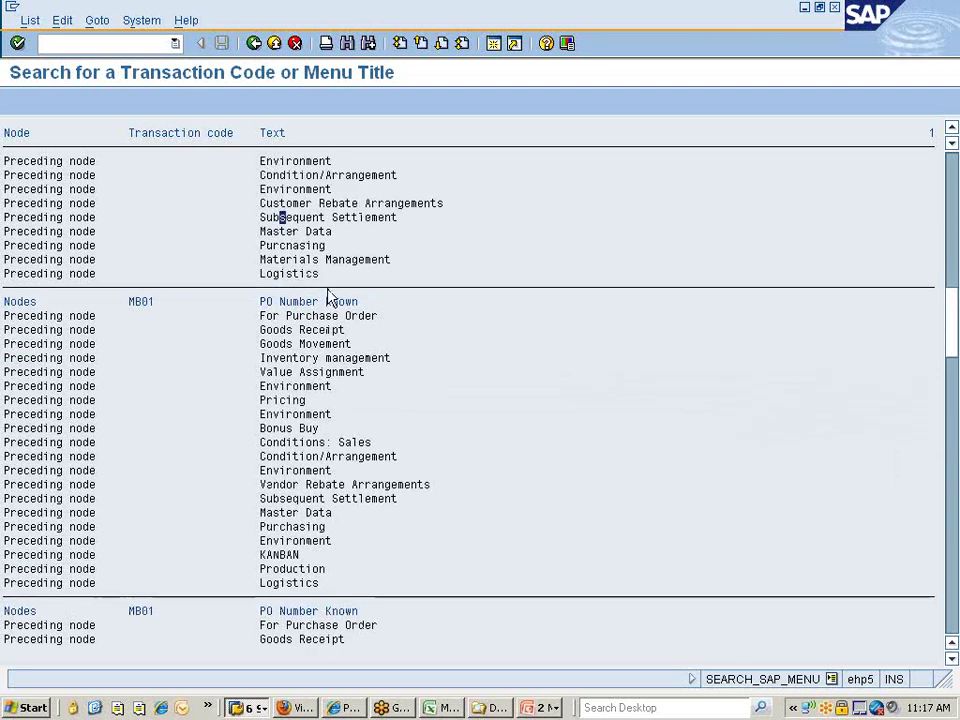
Run transaction MB01, set the movement type to 101 and turn off slip printing.
scroll(325, 300, up, 2)
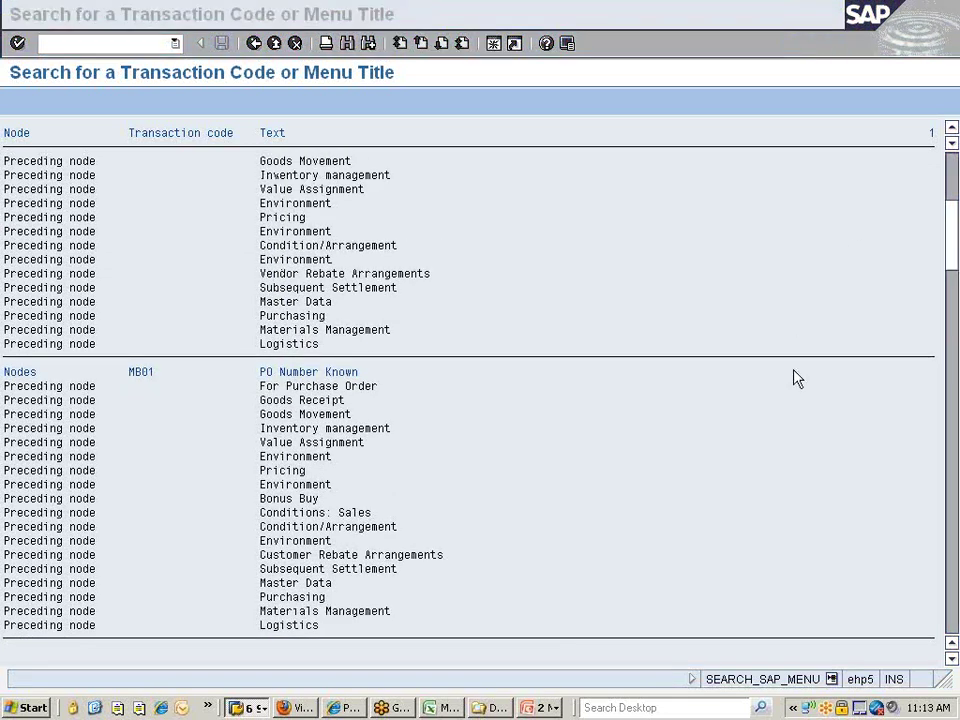
click(952, 262)
scroll(474, 463, down, 5)
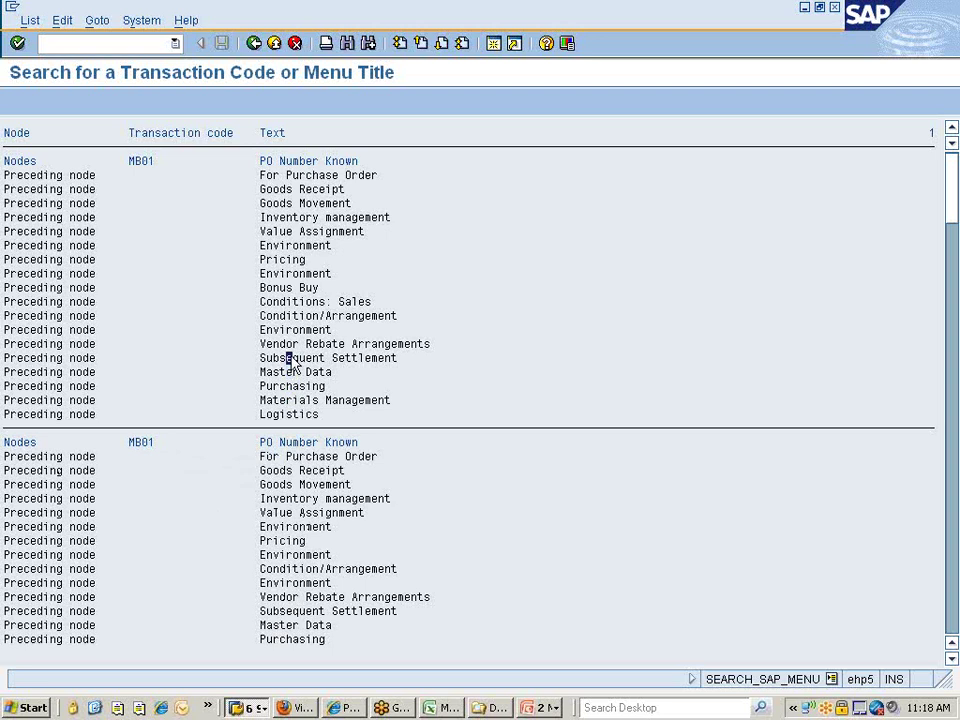
click(282, 329)
click(124, 44)
text(/nmb01)
key(Return)
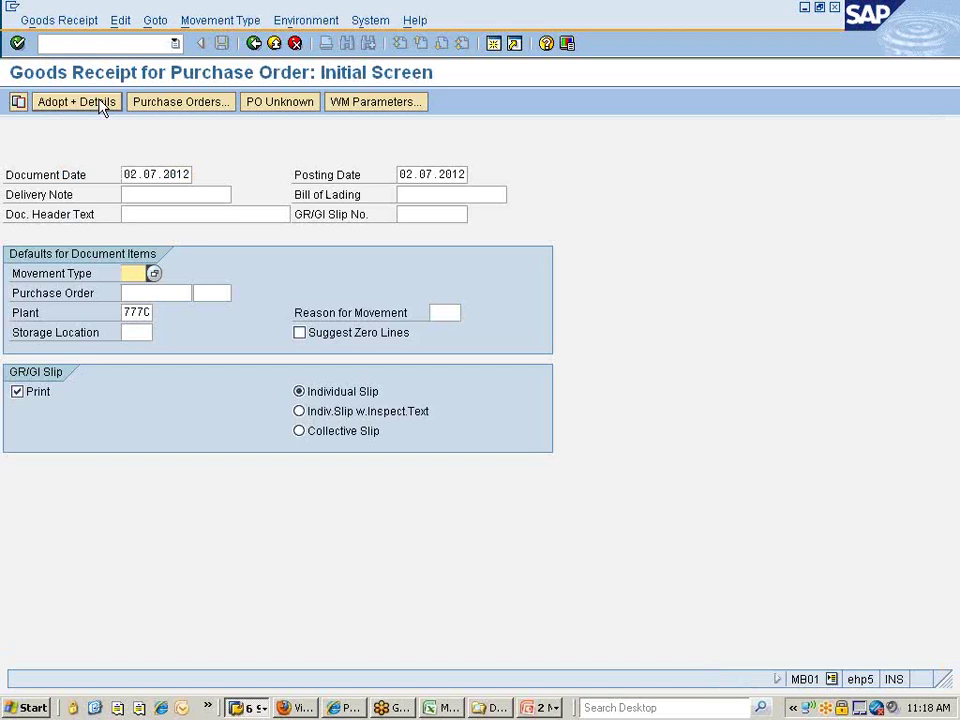
text(101)
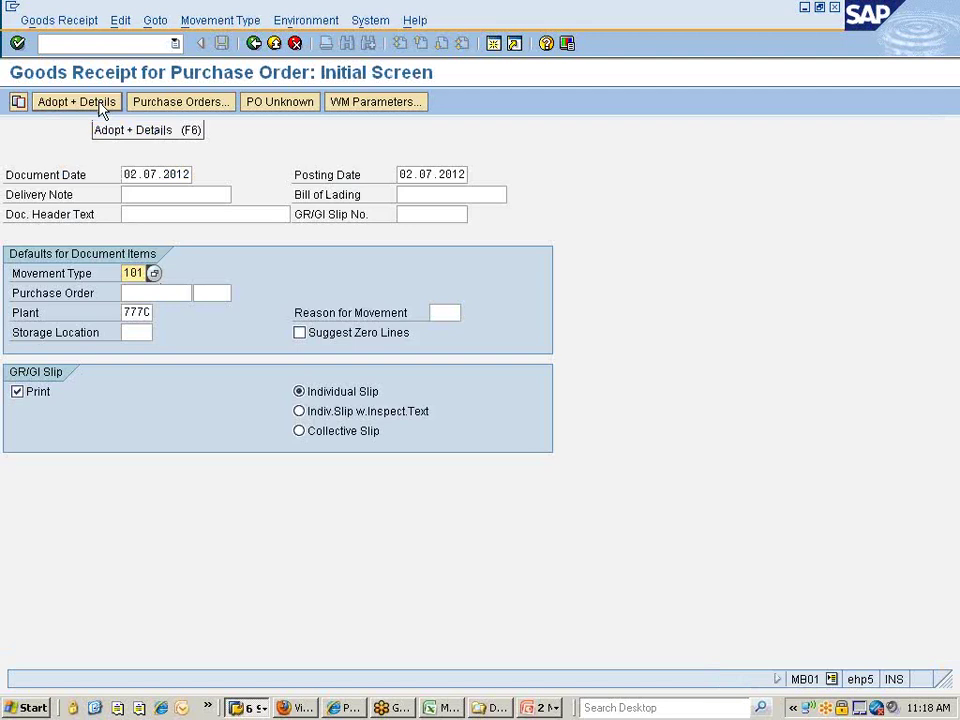
click(36, 394)
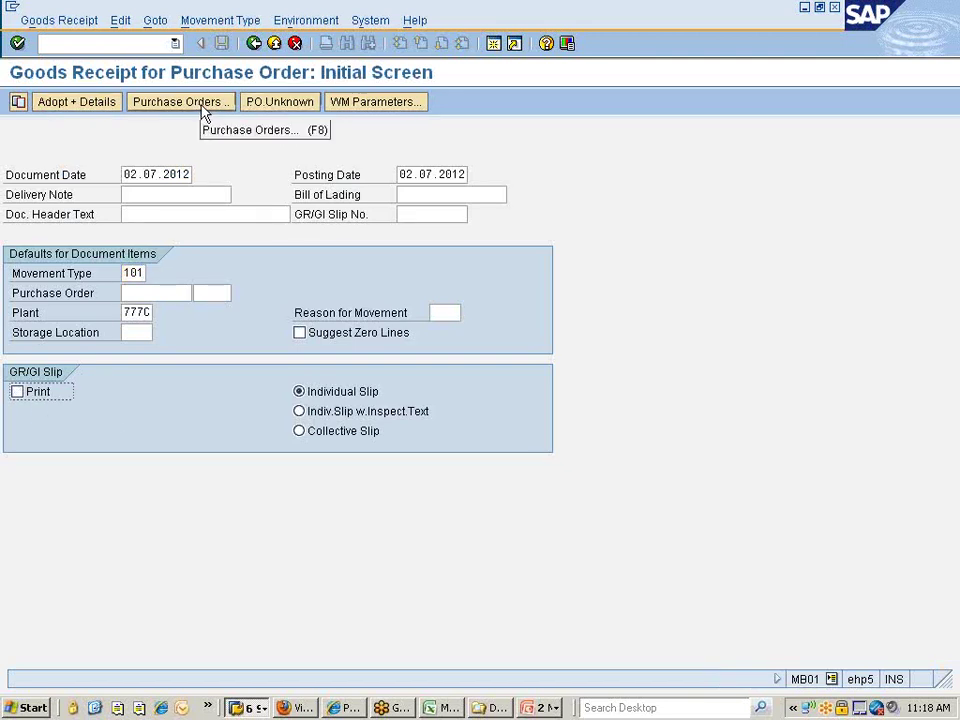
Switch the goods receipt to PO unknown, set movement type 101 and copy the vendor number over from the info record.
click(284, 104)
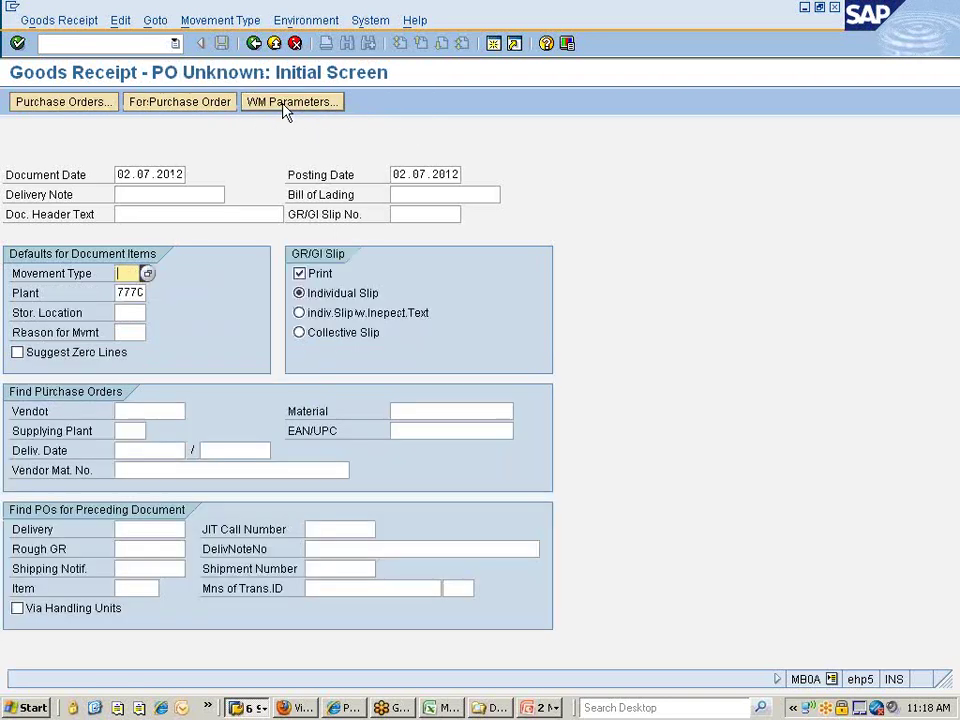
text(101)
click(147, 411)
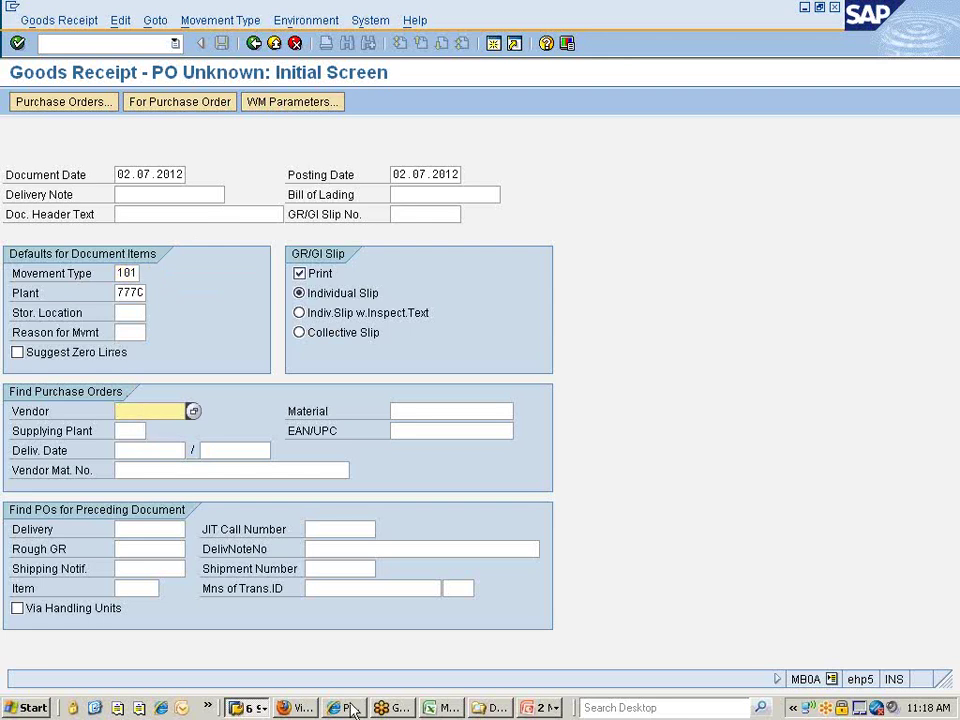
click(248, 707)
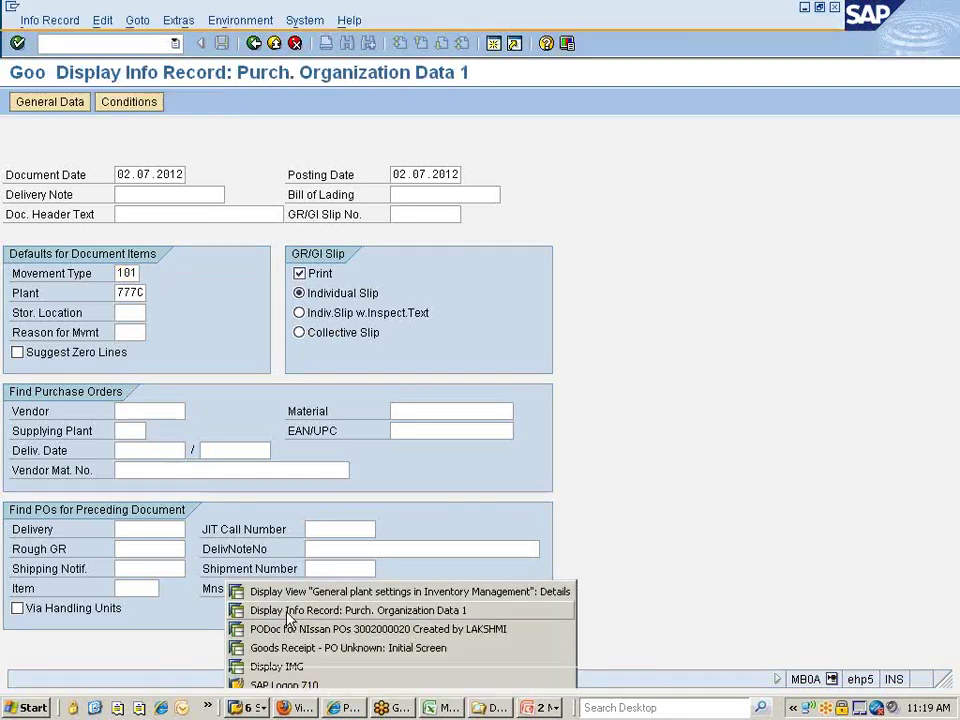
click(289, 612)
drag(157, 155, 117, 155)
key(ctrl+c)
click(117, 155)
key(alt+Tab)
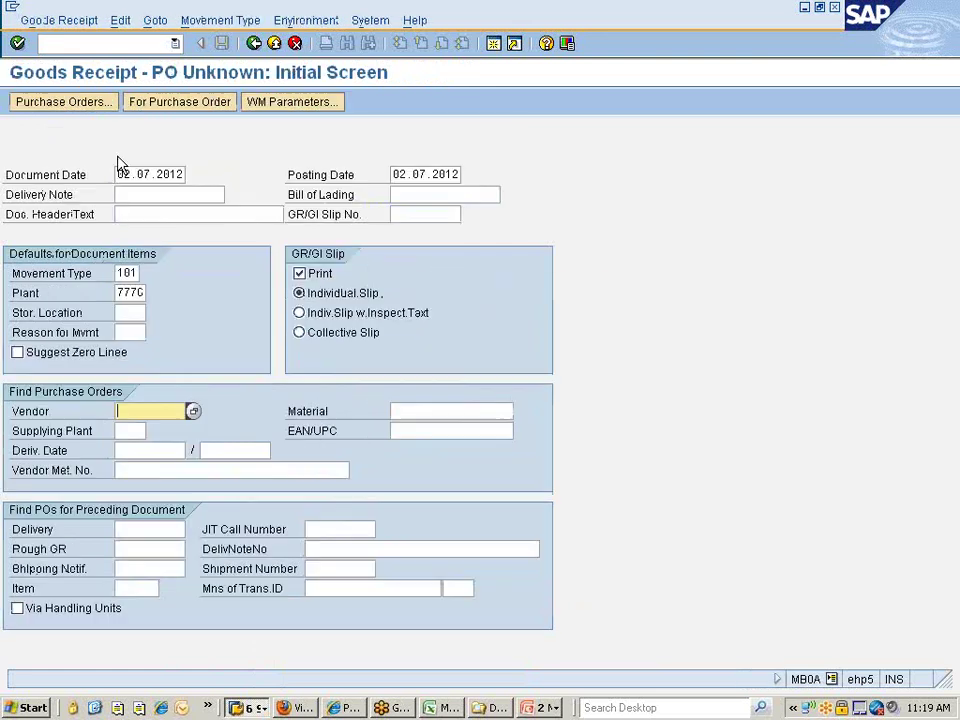
key(ctrl+v)
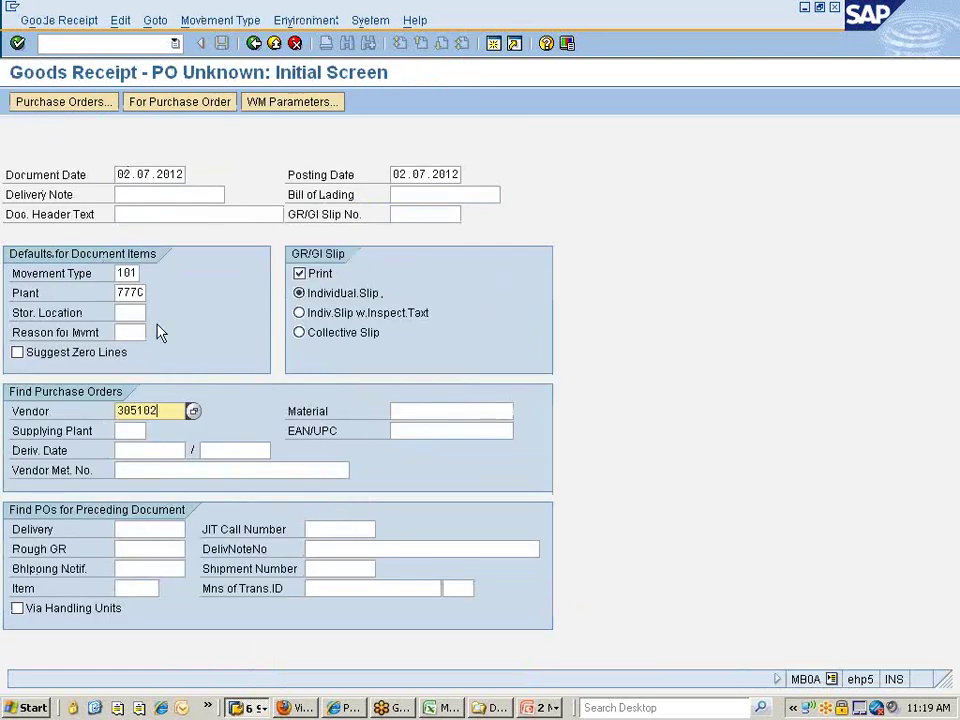
Set the storage location to 0001 and try to continue with the PO unknown goods receipt.
click(127, 313)
text(0L01)
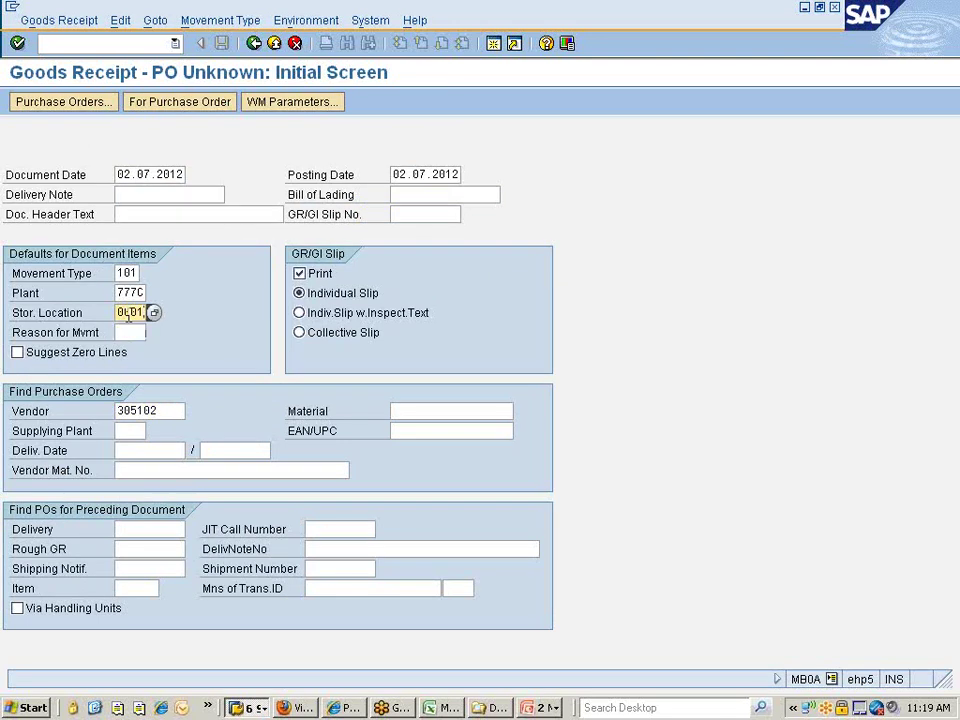
key(Return)
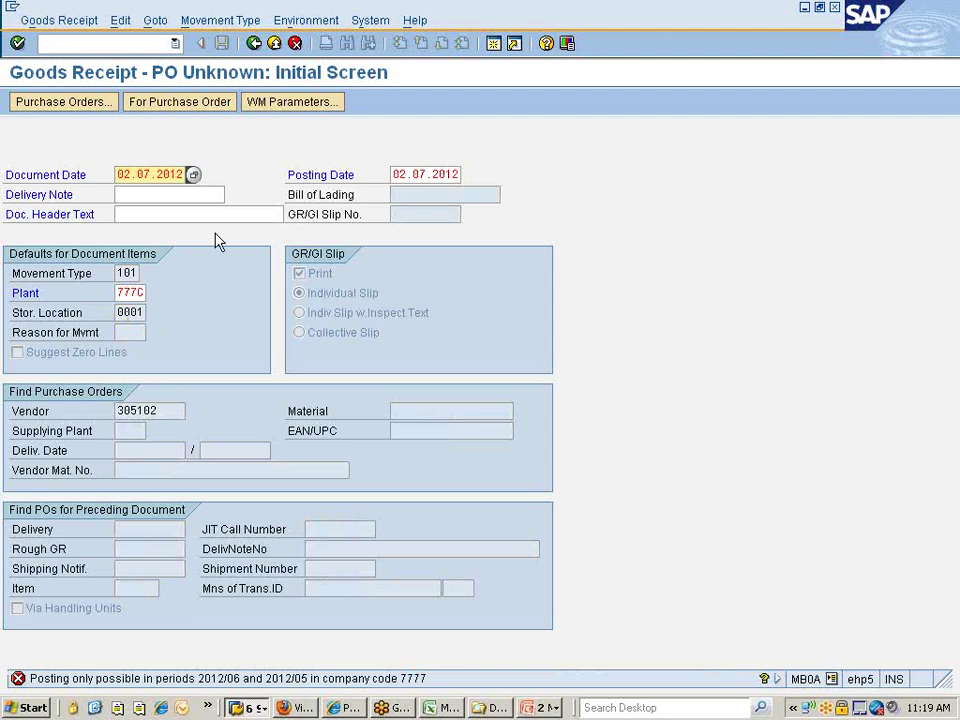
Switch to the info record session and run transaction MMPV there.
click(247, 707)
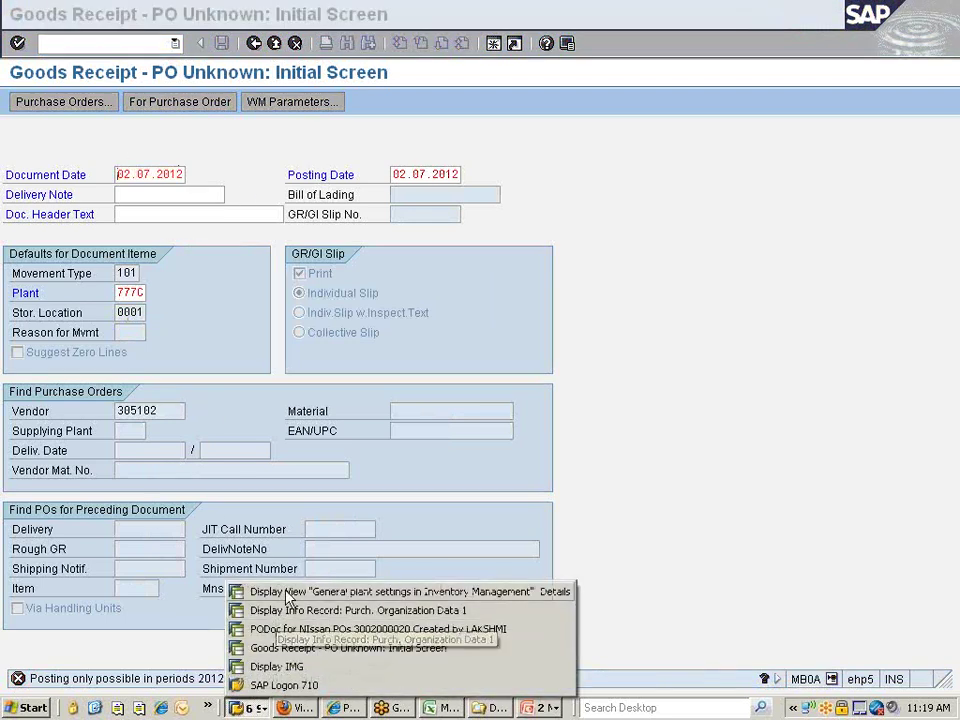
click(284, 592)
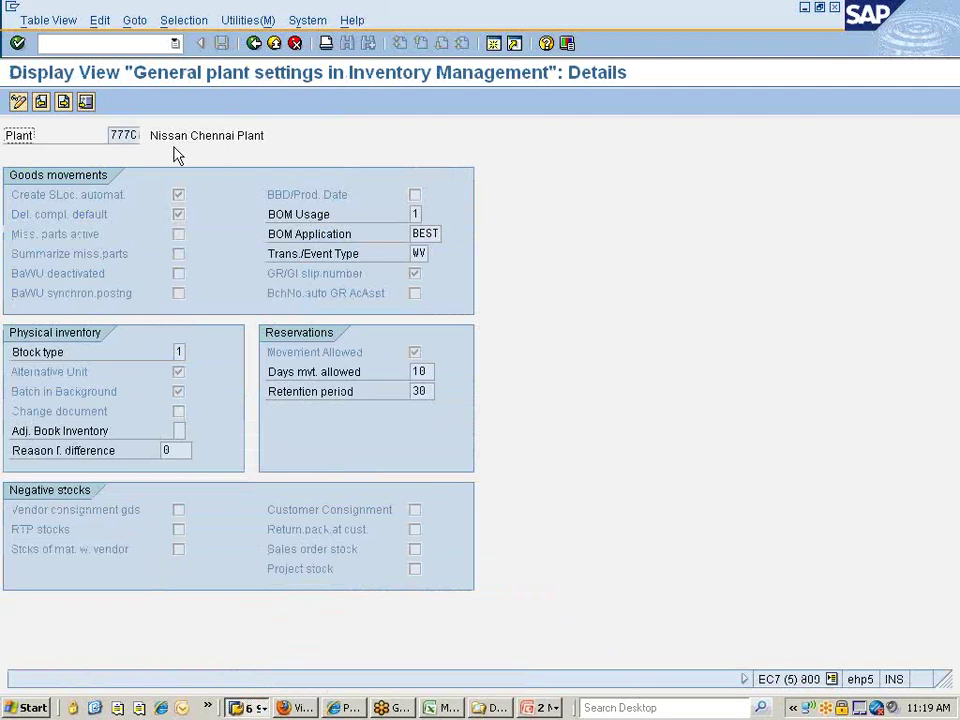
click(254, 44)
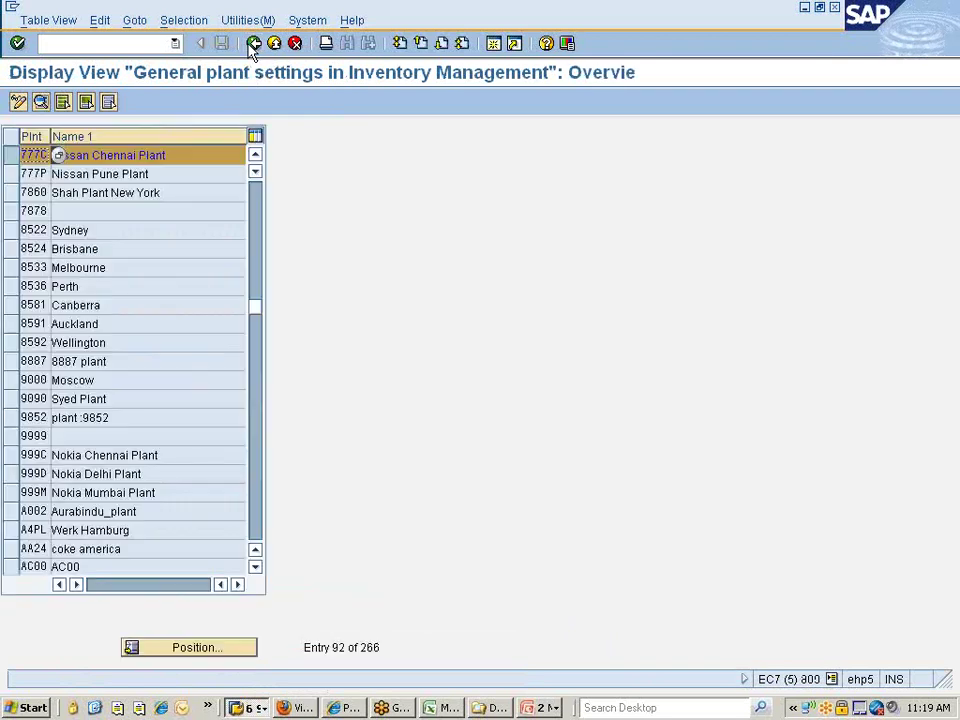
click(250, 708)
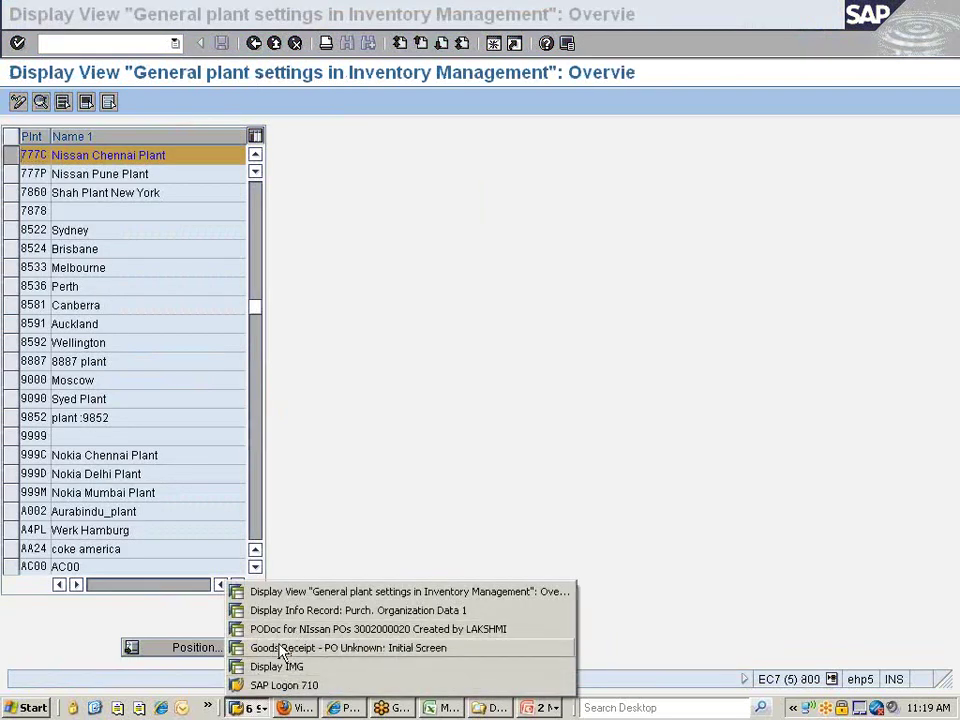
click(308, 613)
click(165, 155)
click(120, 43)
text(/nmmpv)
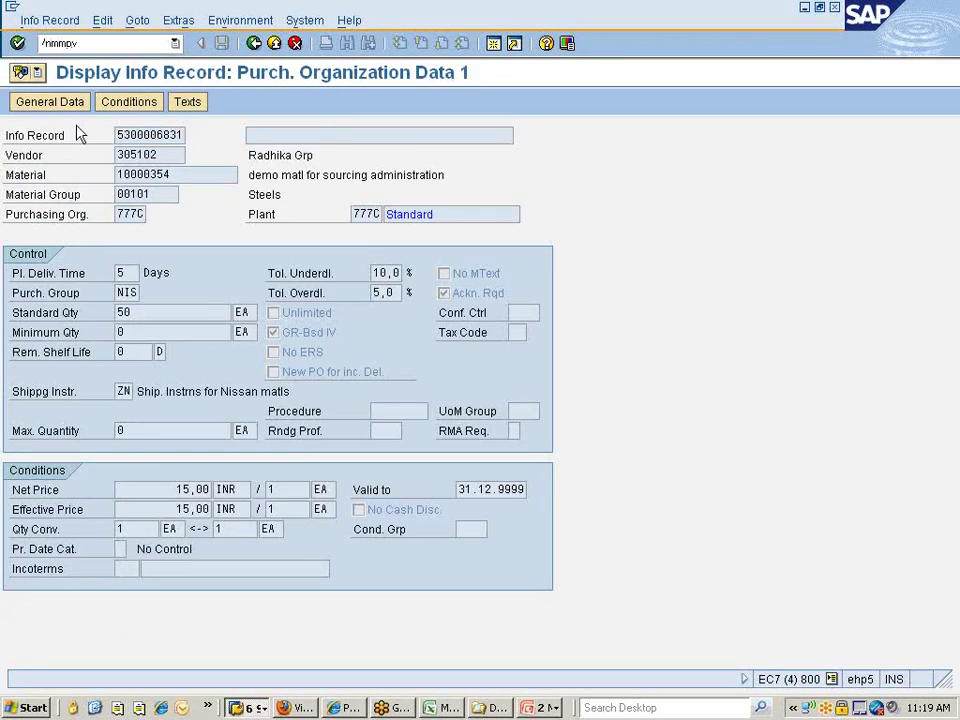
key(Return)
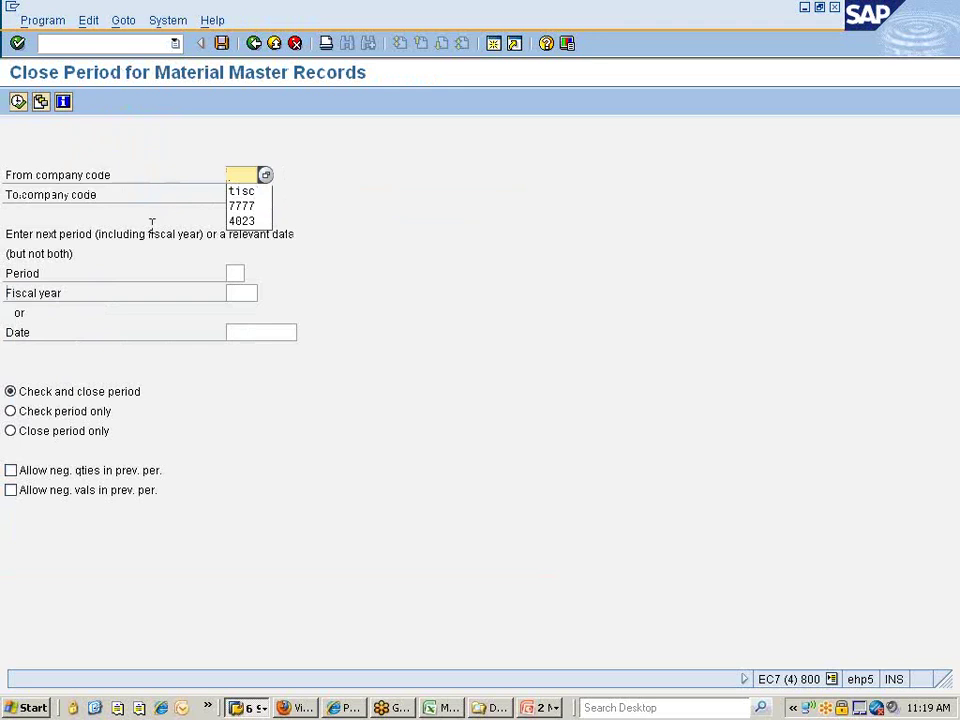
Run the period closing for company code 7777 with period 07 and fiscal year 2012, allowing negative quantities in the previous period.
click(248, 207)
click(239, 274)
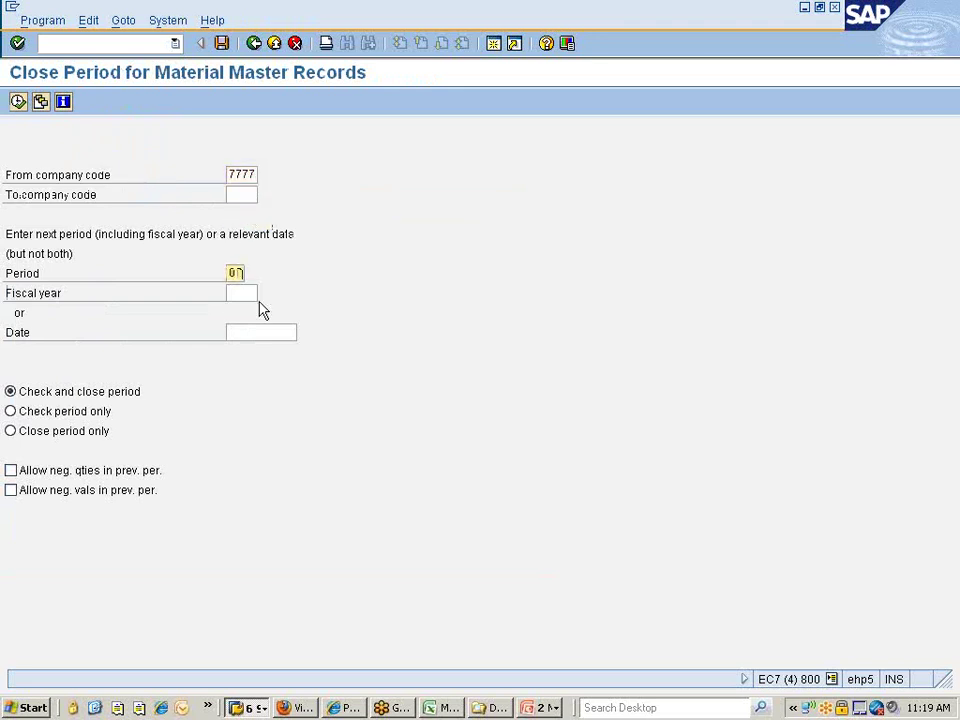
text(07)
click(258, 300)
text(2012)
key(Return)
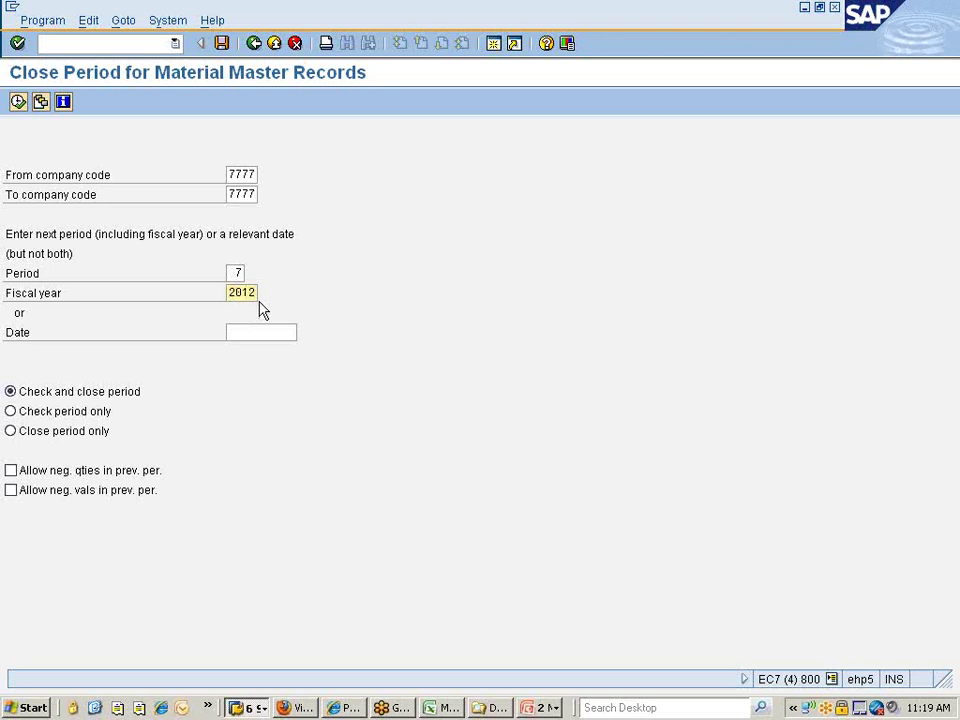
click(47, 472)
click(18, 103)
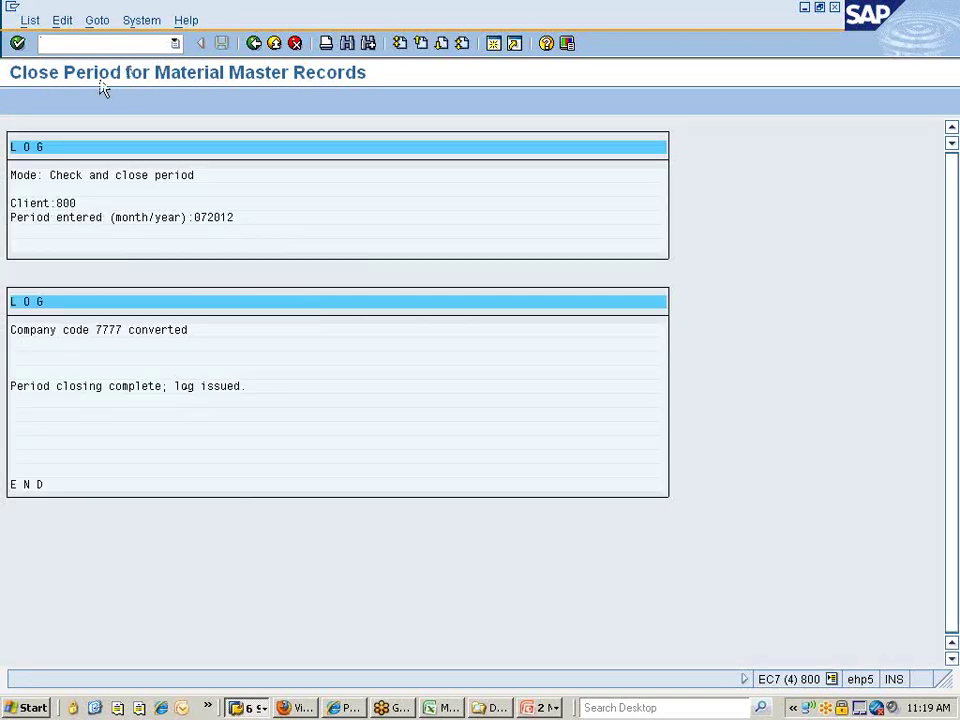
Run transaction MMRV for company code 7777 and check its current posting period.
text(/nmmrv)
key(Return)
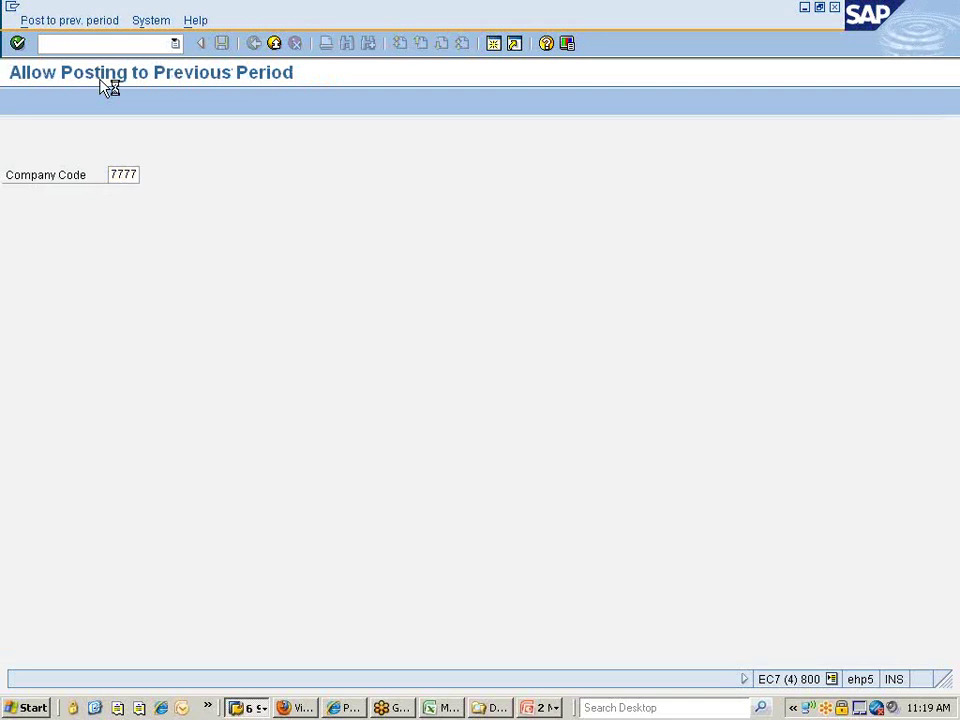
key(Return)
click(207, 216)
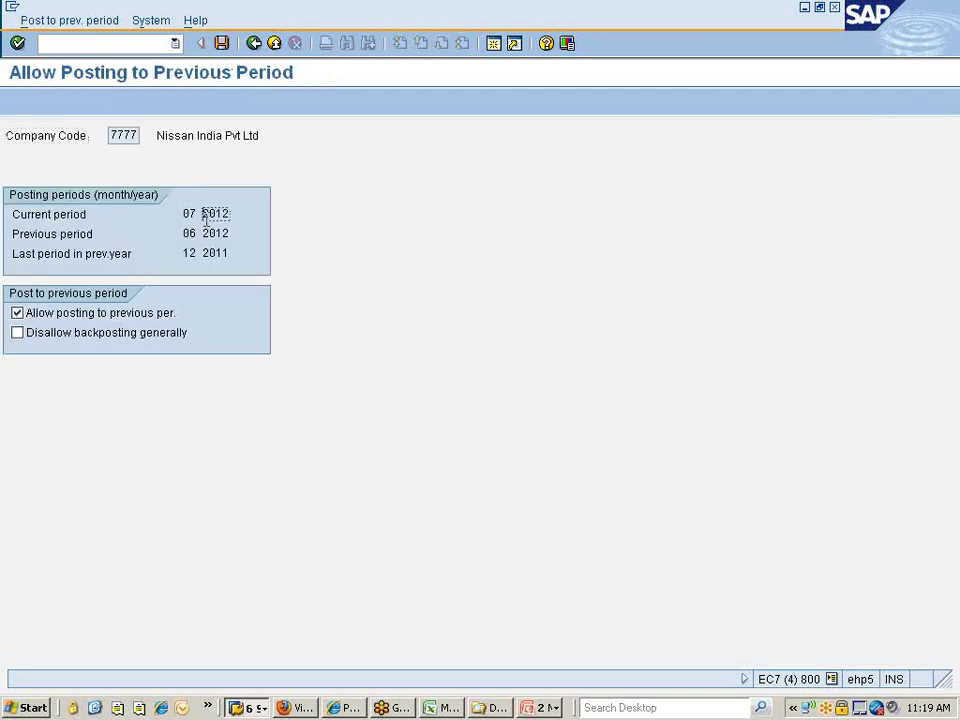
Return to the goods receipt session and retry the PO unknown entry with the existing data.
key(alt+Tab)
key(alt+Tab)
key(Tab)
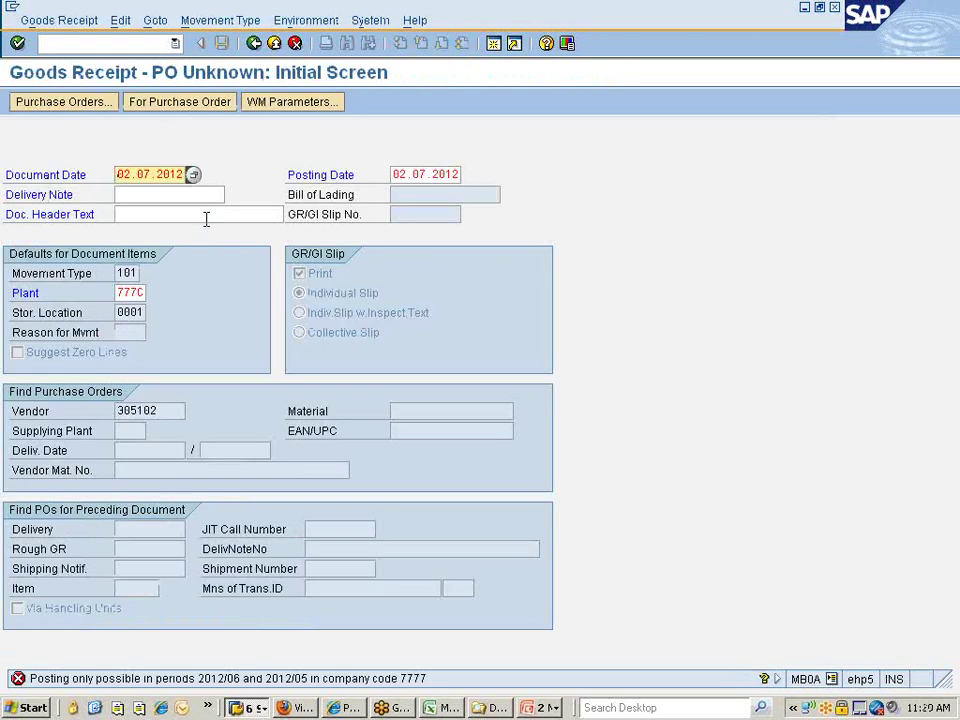
key(Return)
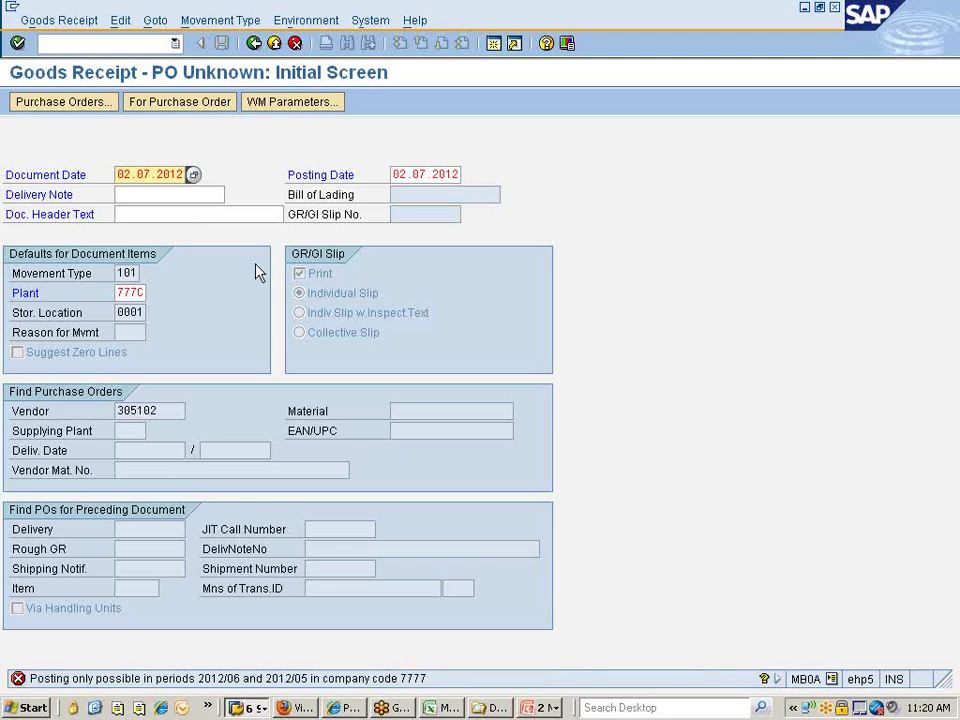
Restart transaction MB01 with movement type 101 and storage location 0001, and turn off slip printing.
click(144, 43)
text(/n)
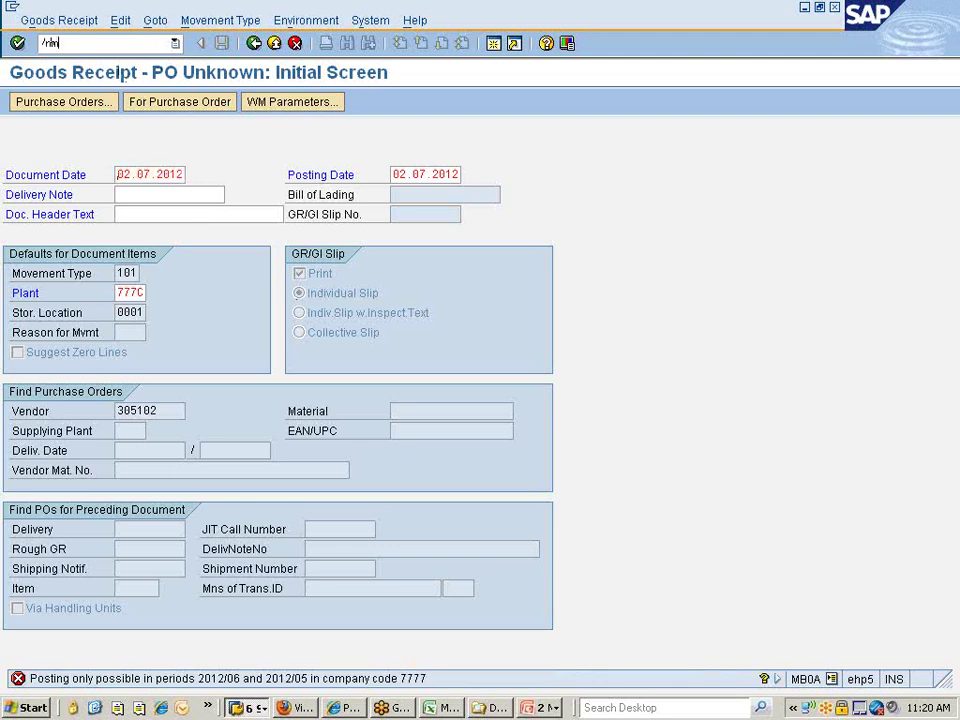
text(mb01)
key(Return)
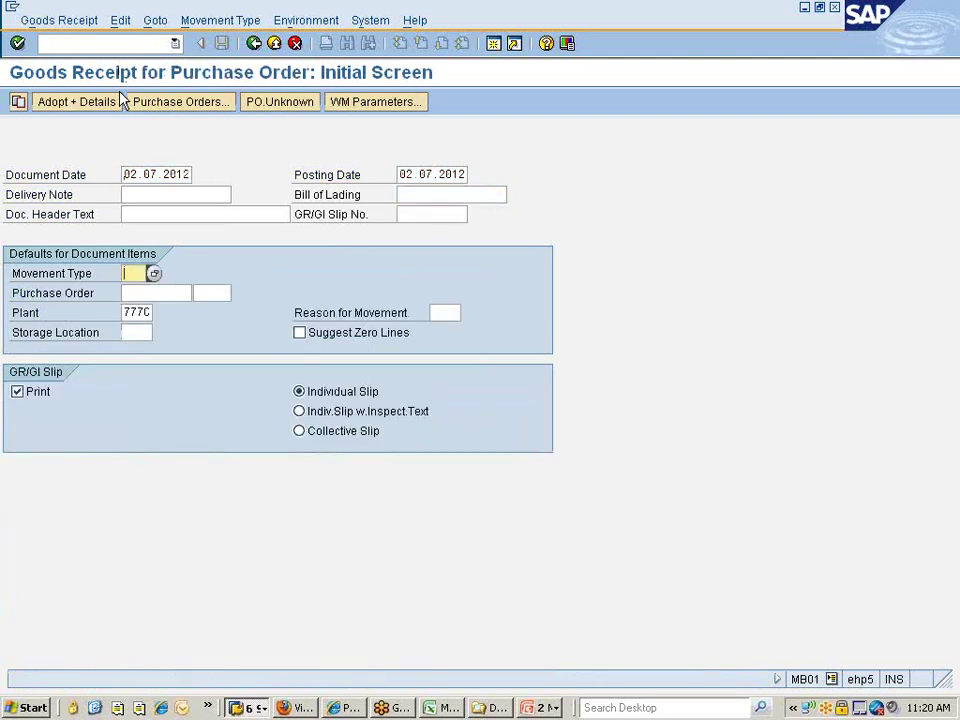
click(140, 334)
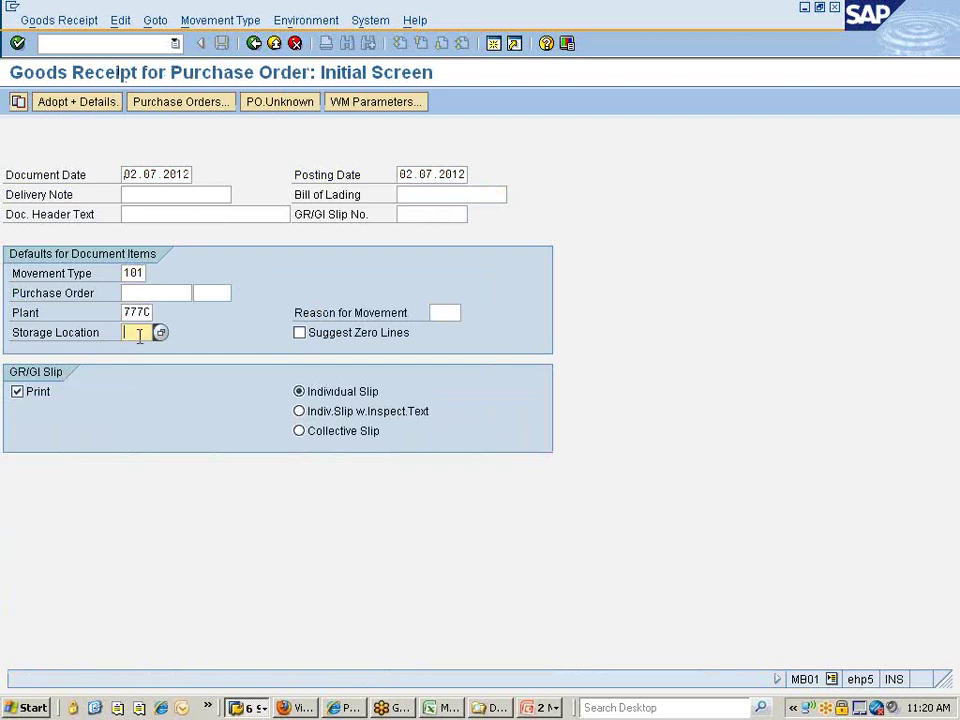
text(007)
text(1)
click(36, 391)
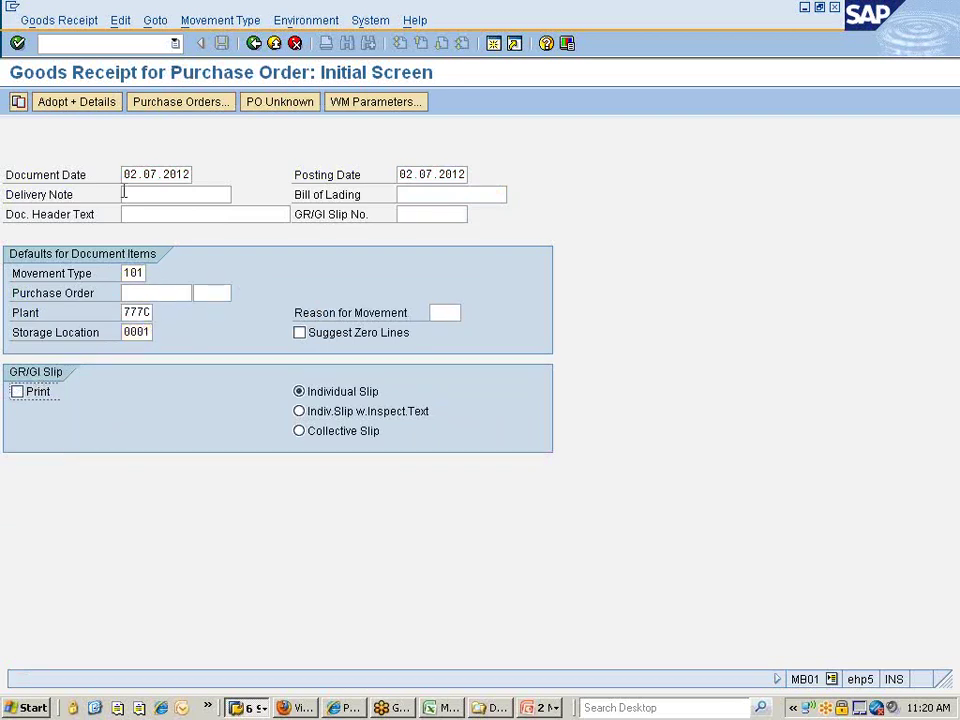
Switch to PO unknown and list the vendor's purchase orders using movement type 101, storage location 0001 and the vendor number.
click(281, 108)
text(101)
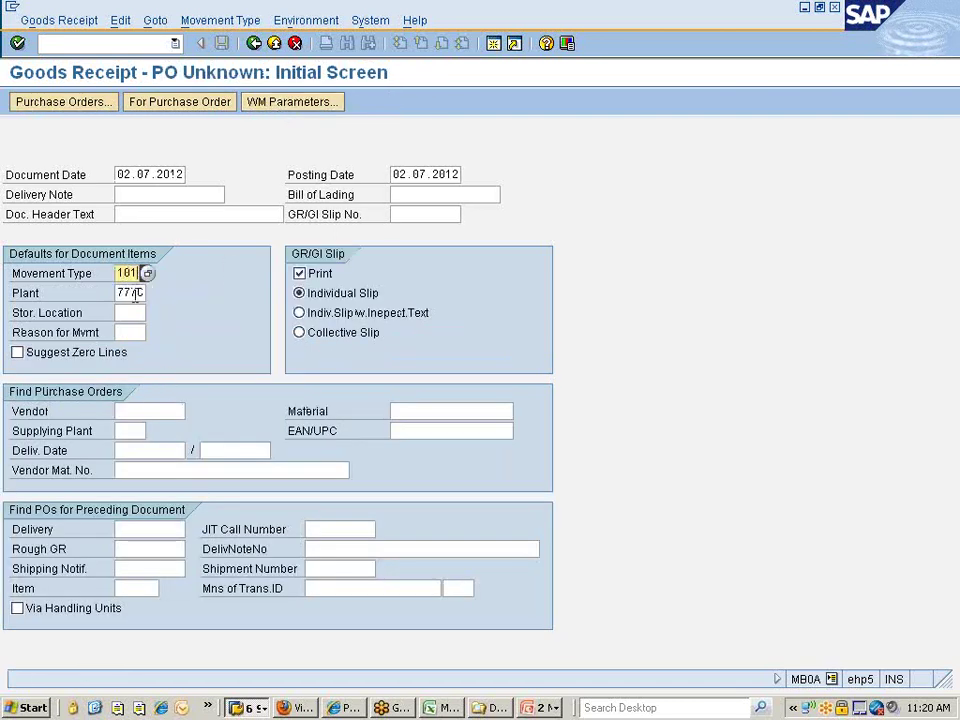
click(134, 312)
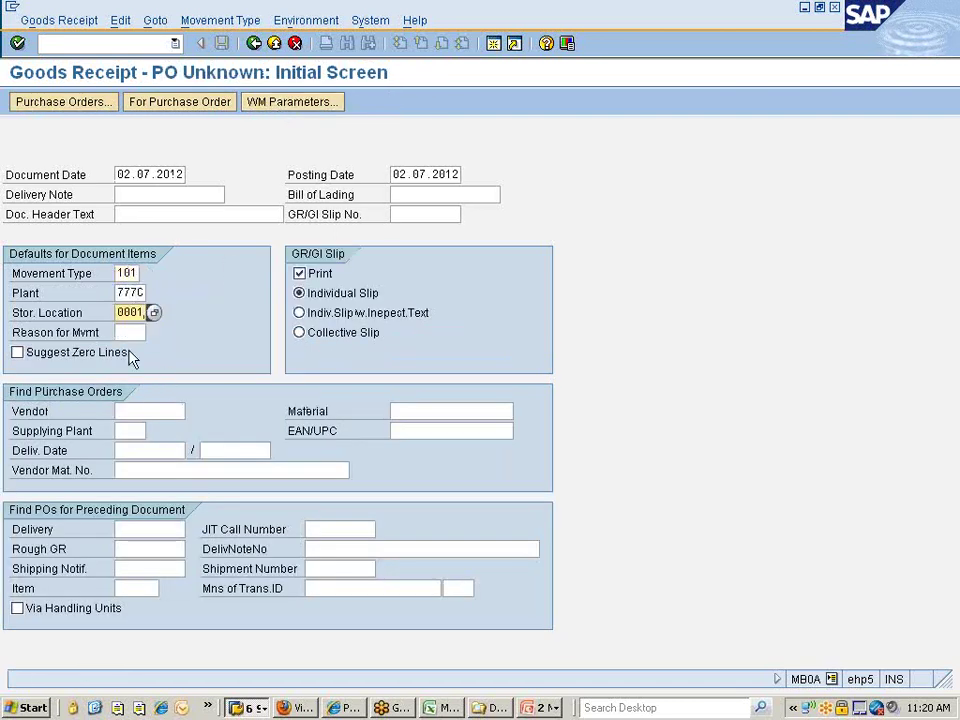
click(141, 411)
click(141, 430)
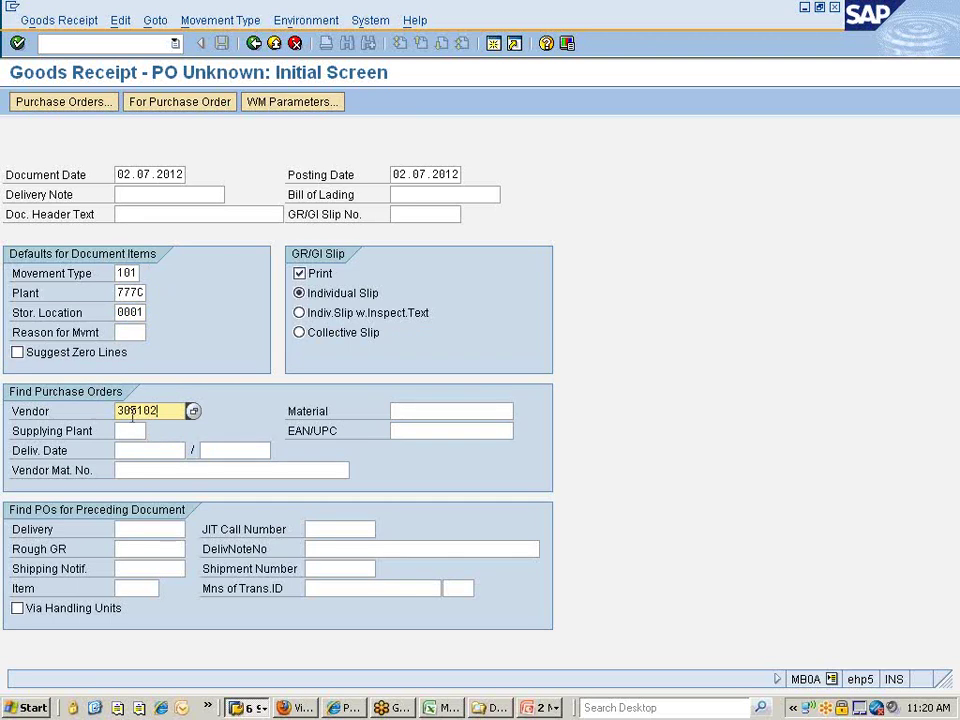
key(Return)
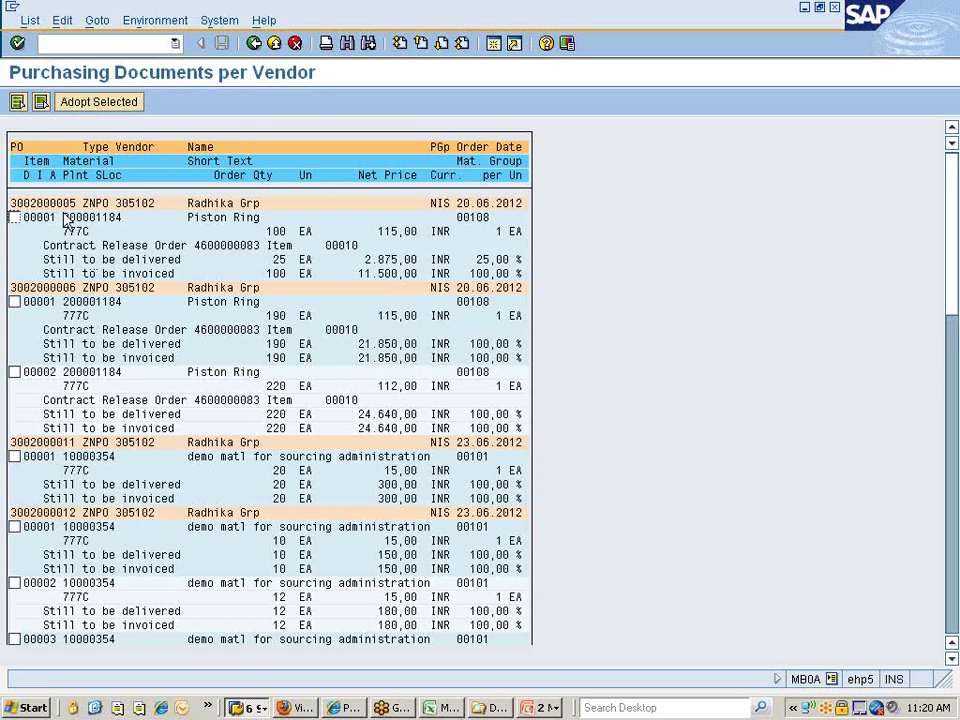
Leave the vendor's purchase order list and start entering new items for the PO unknown goods receipt.
click(256, 46)
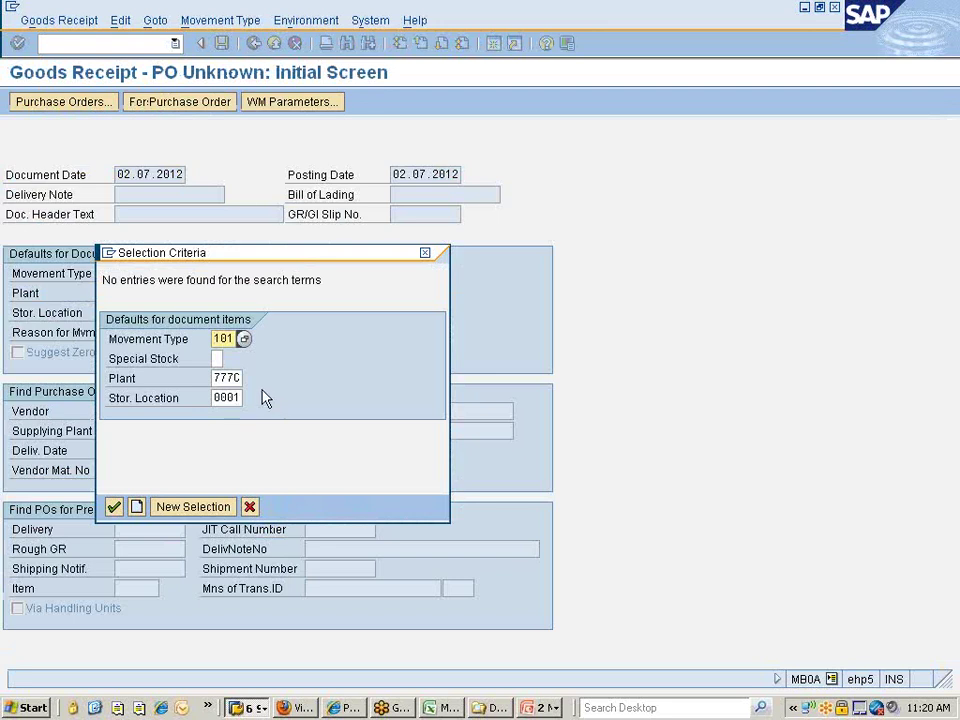
click(137, 507)
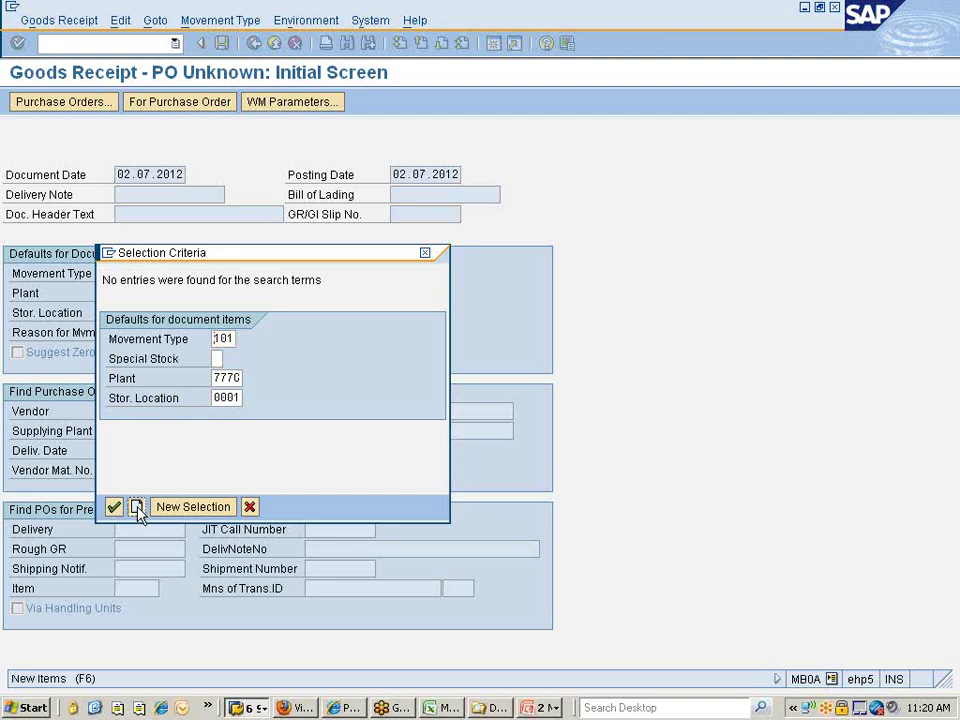
click(137, 507)
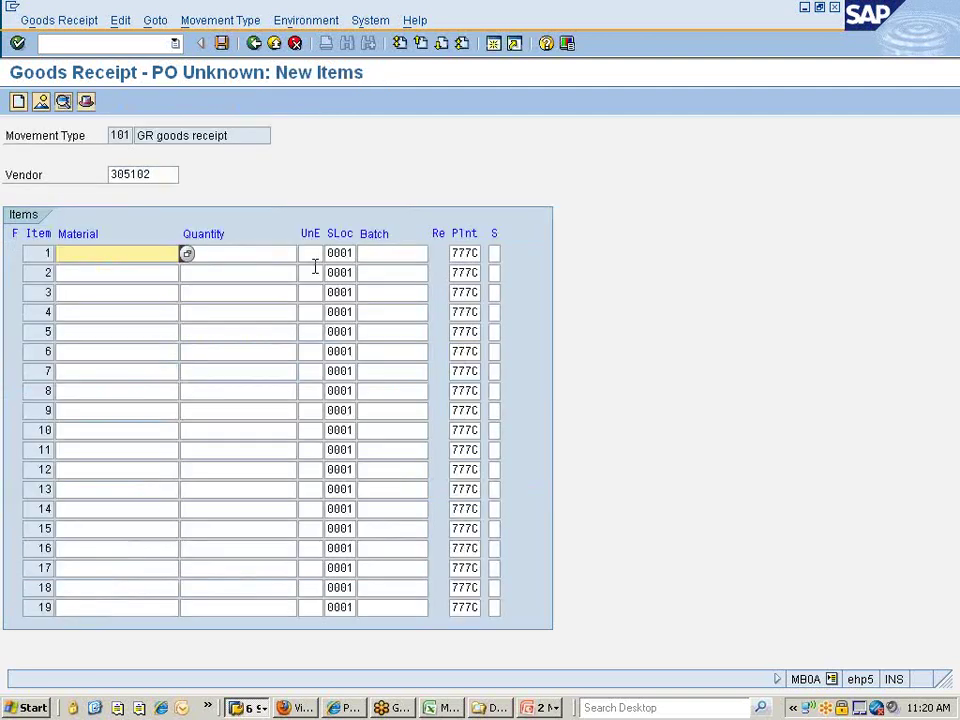
key(BackSpace)
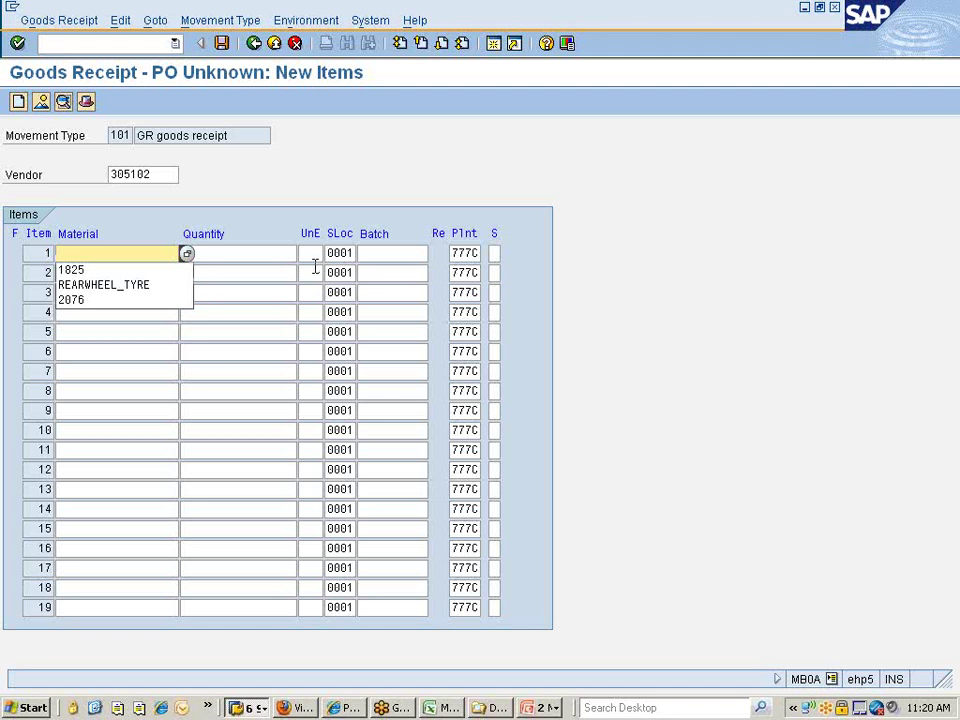
key(Escape)
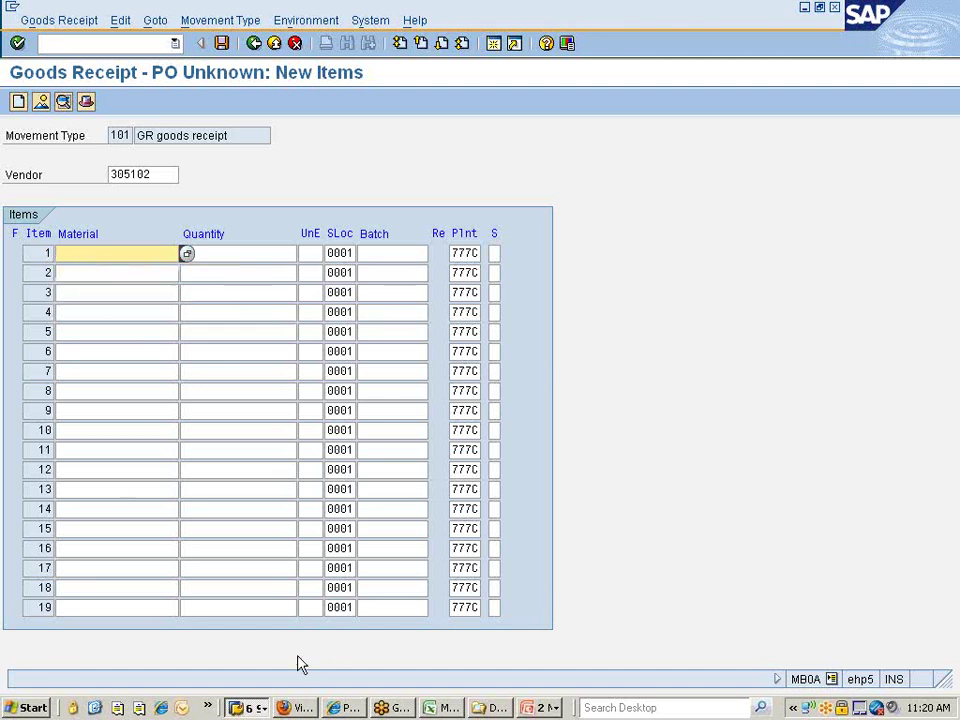
Copy material number 10000354 from the open Nissan purchase order into item 1 of the goods receipt.
click(247, 707)
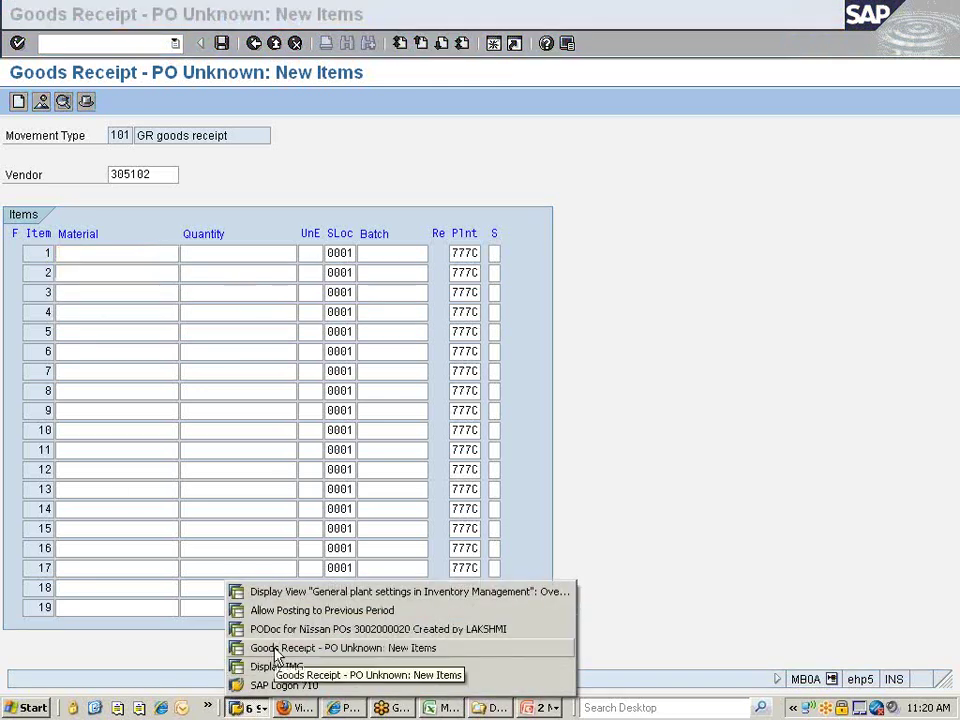
click(288, 630)
click(157, 332)
double_click(157, 332)
key(ctrl+c)
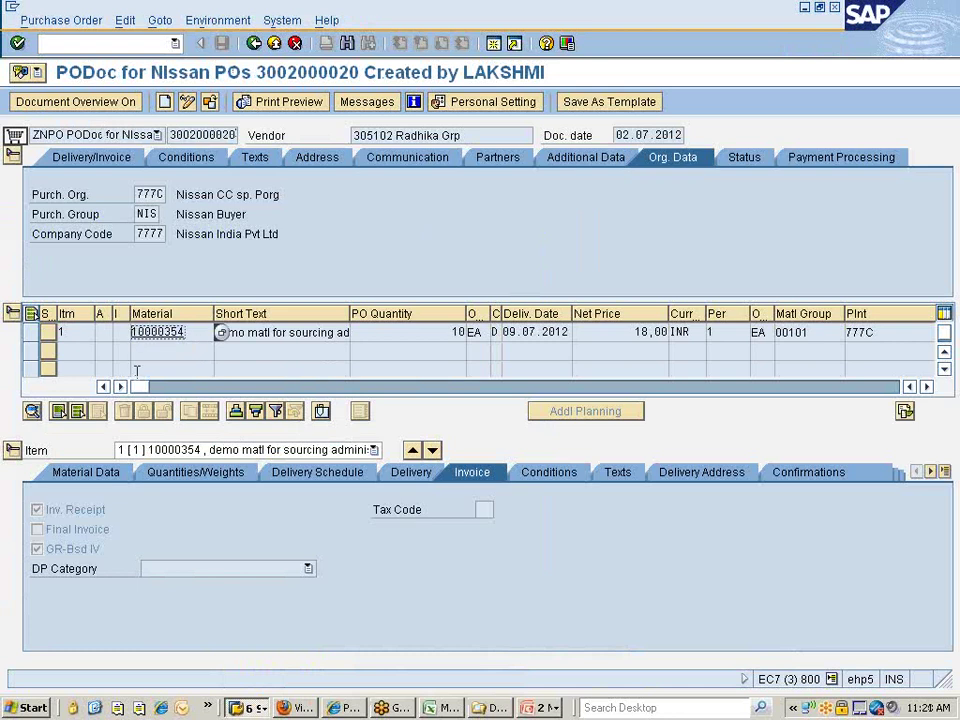
key(alt+Tab)
key(ctrl+v)
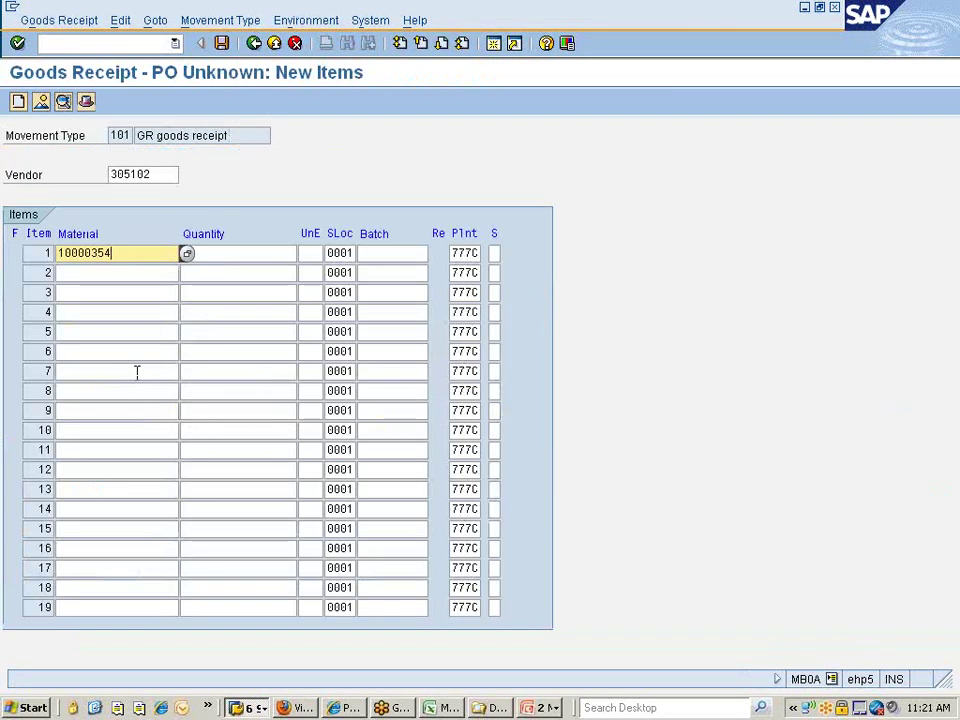
Set the quantity of item 1 to 17 and post the goods receipt.
key(Tab)
text(17)
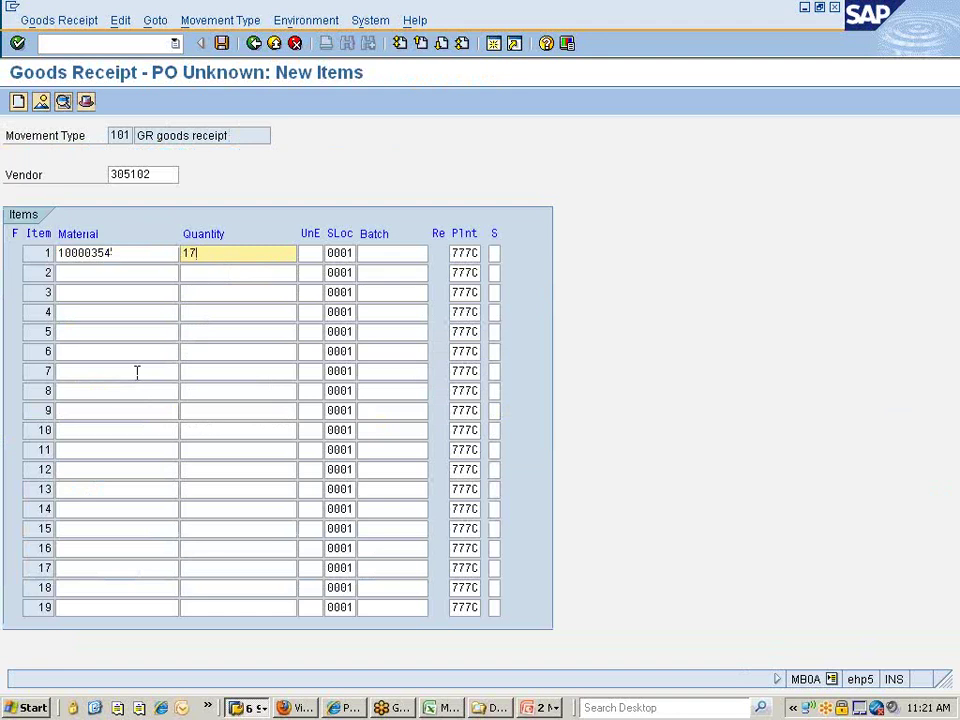
key(Return)
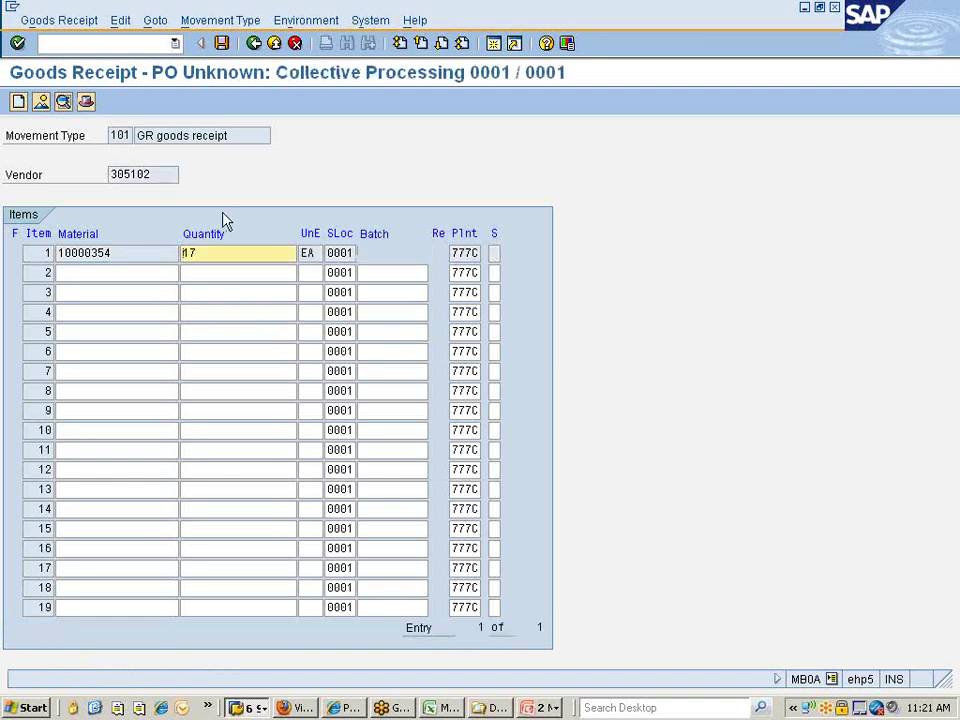
click(222, 44)
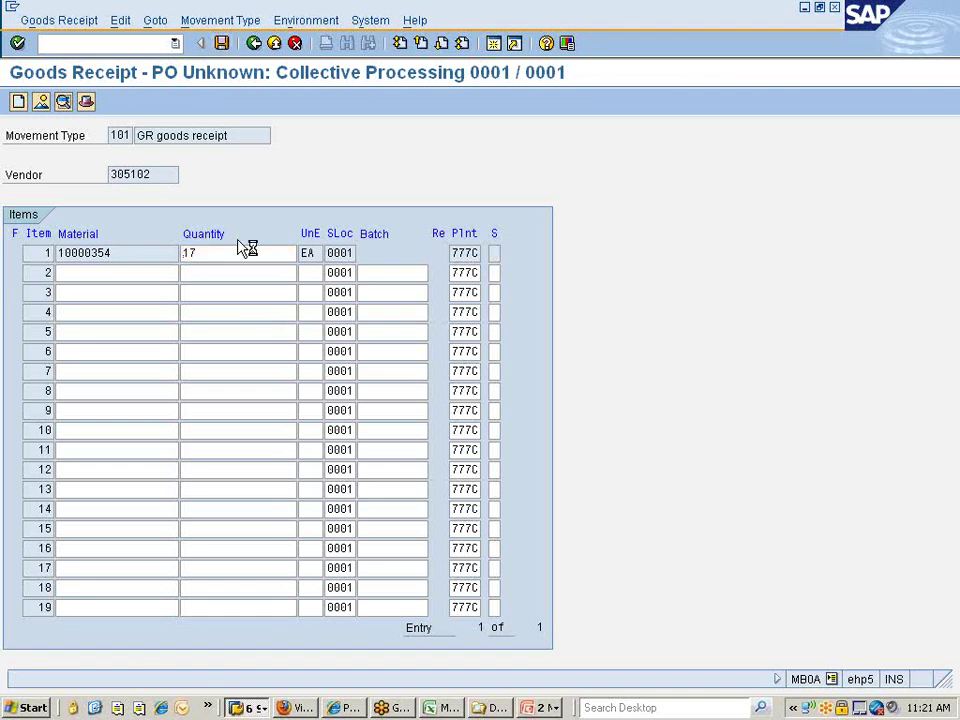
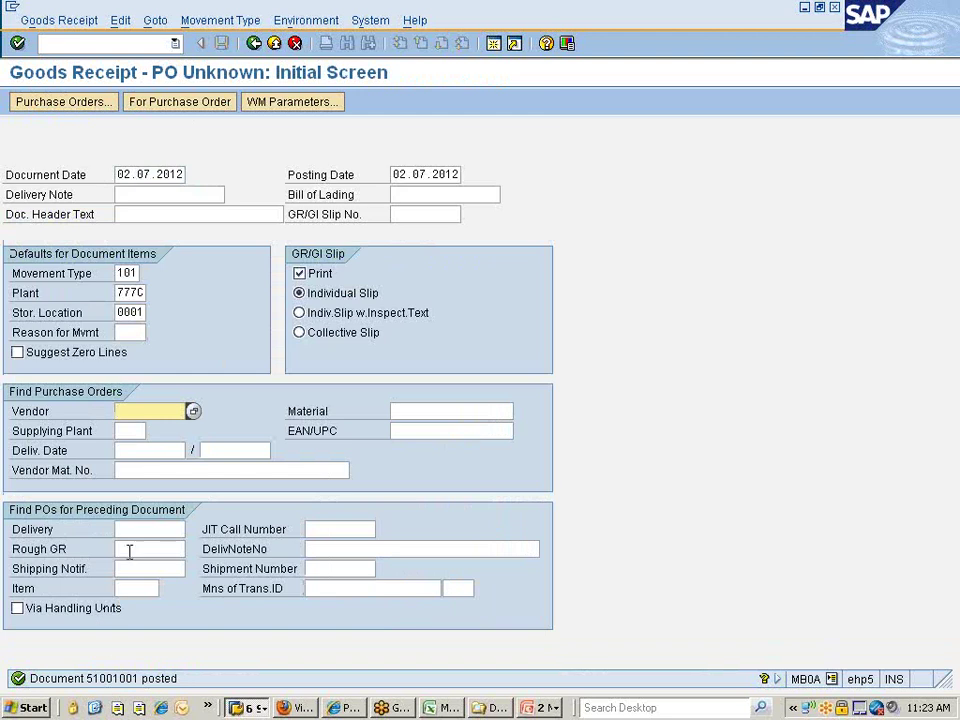
Display the just-posted material document for 2012 and check its posting date.
click(40, 20)
click(72, 126)
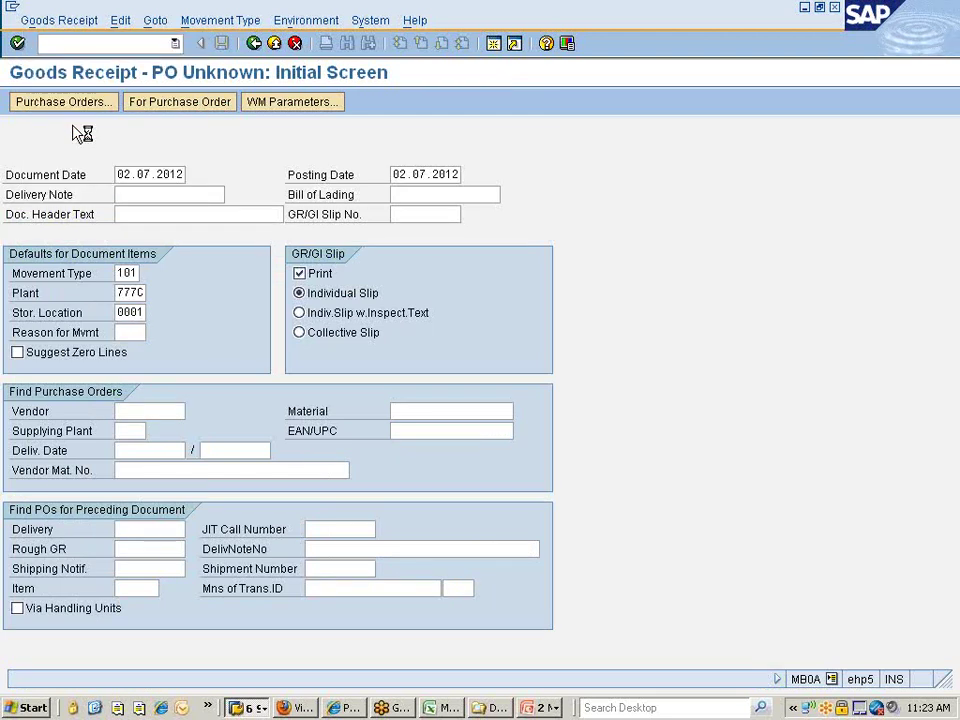
key(Return)
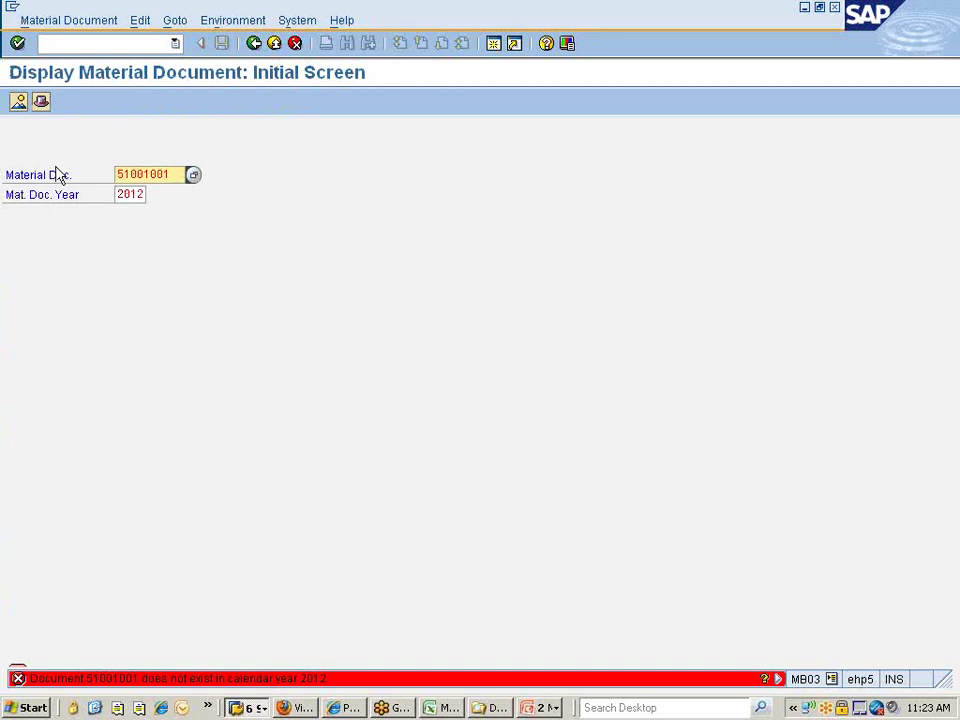
click(175, 45)
click(272, 193)
click(72, 20)
click(178, 180)
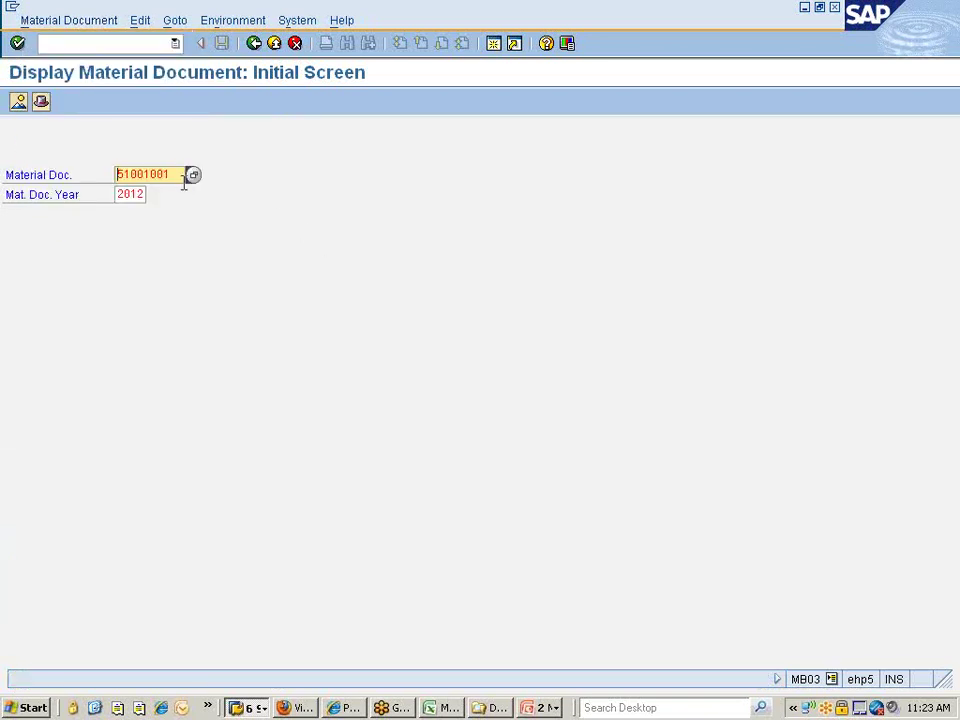
key(Return)
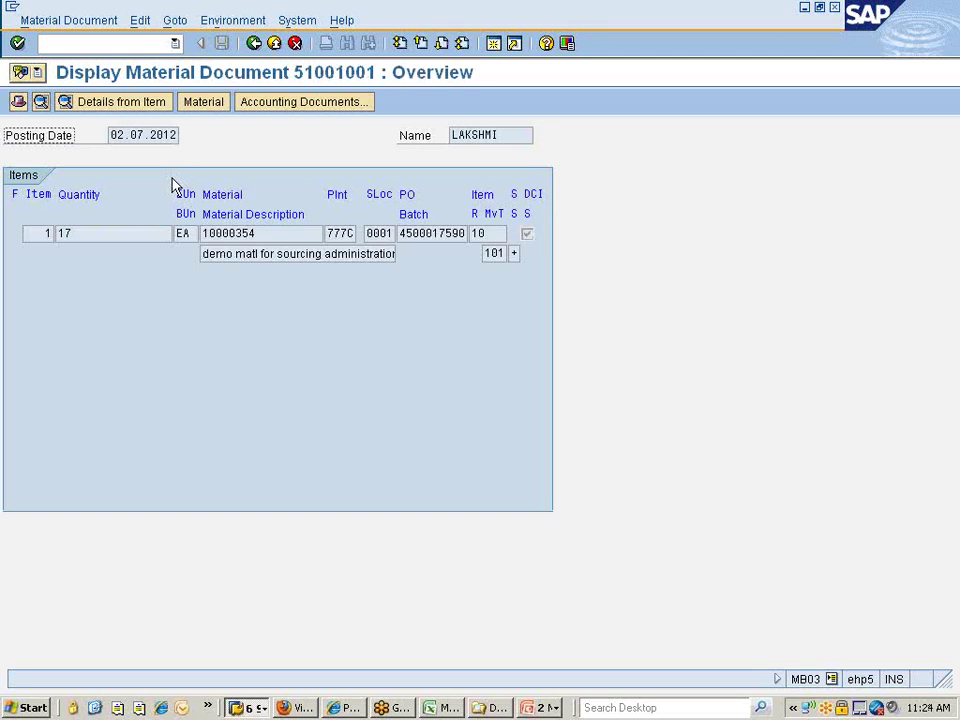
click(115, 135)
drag(115, 135, 177, 135)
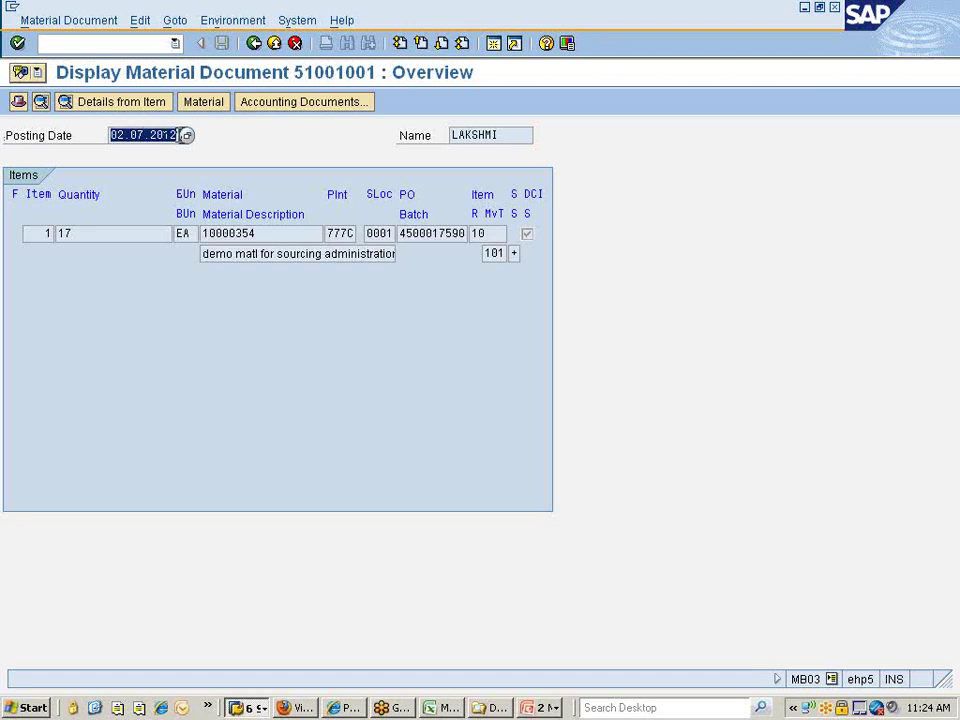
click(181, 135)
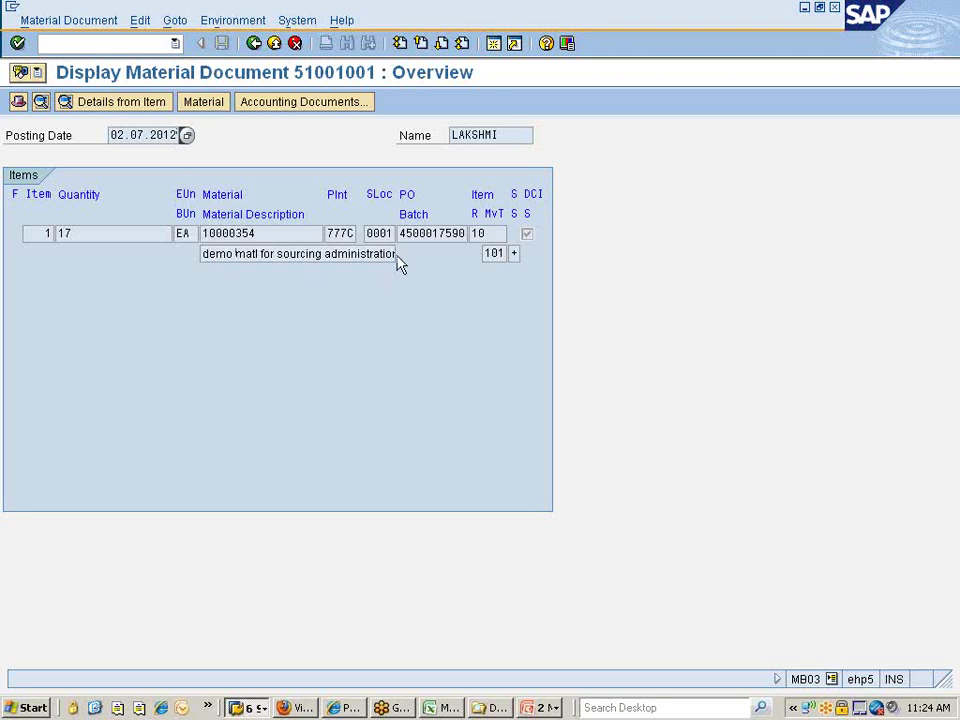
Copy the purchase order number from the material document's item and switch to the Nissan purchase order session.
drag(400, 233, 465, 233)
key(ctrl+c)
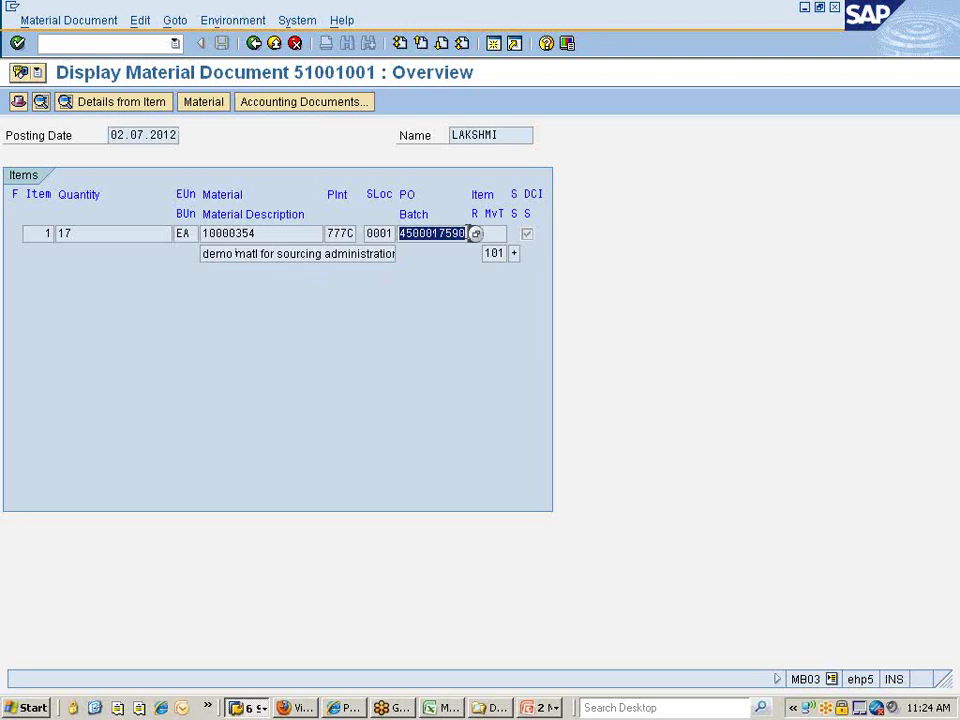
click(250, 707)
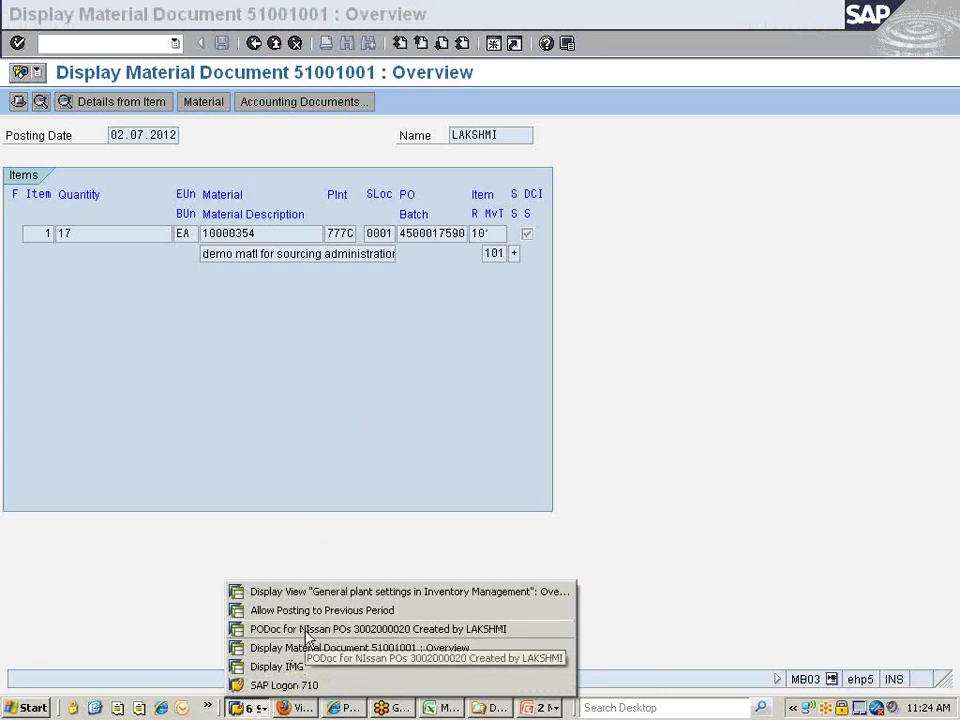
click(308, 636)
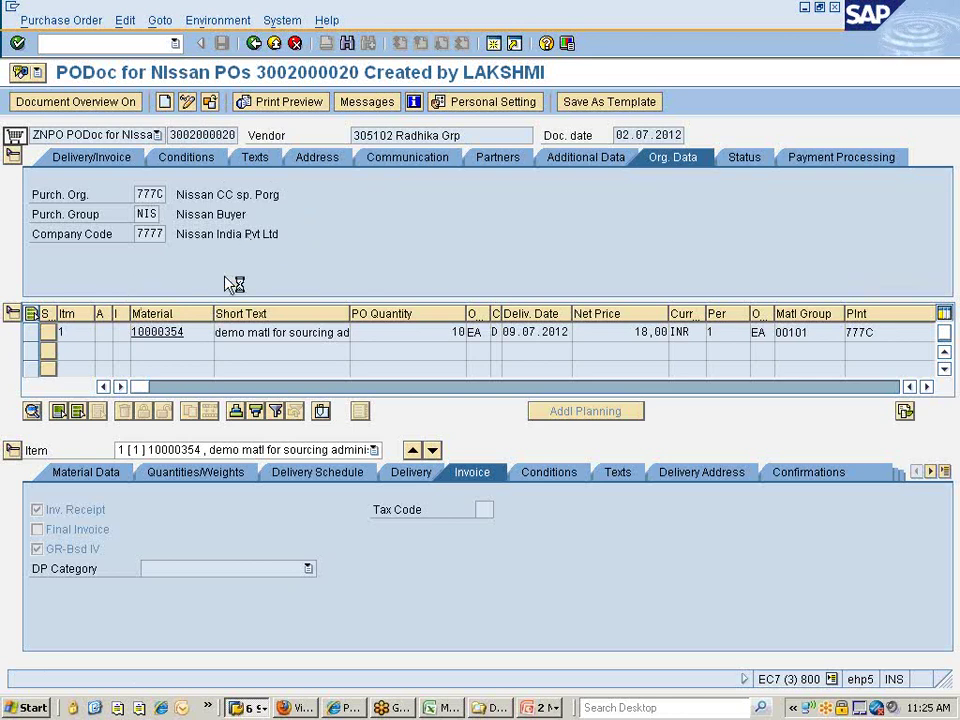
click(252, 704)
click(256, 704)
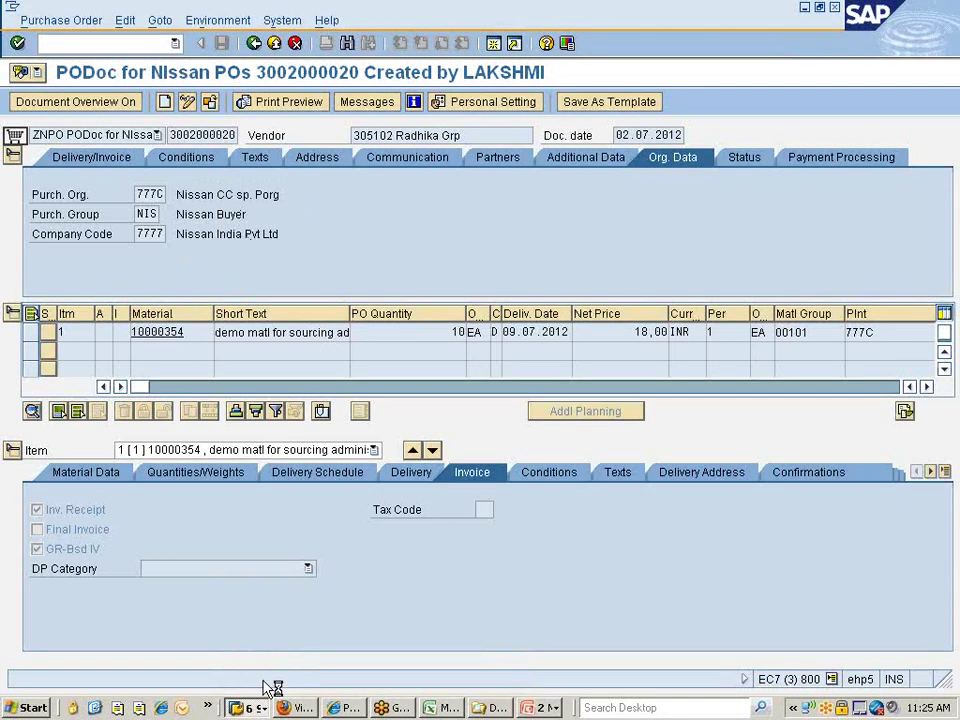
click(256, 704)
click(290, 614)
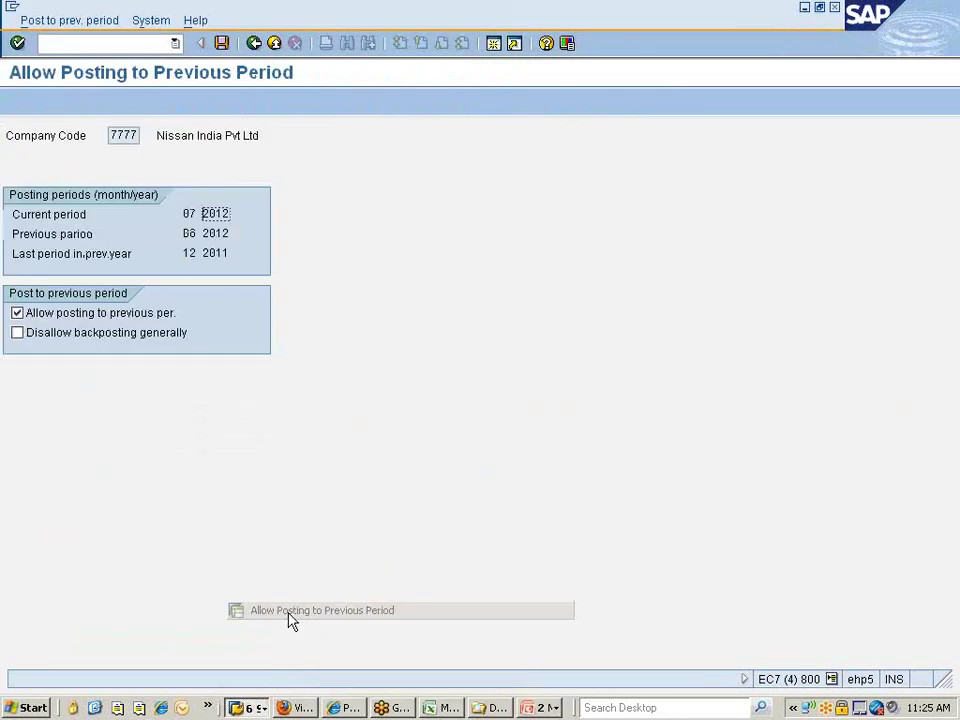
click(256, 702)
click(285, 630)
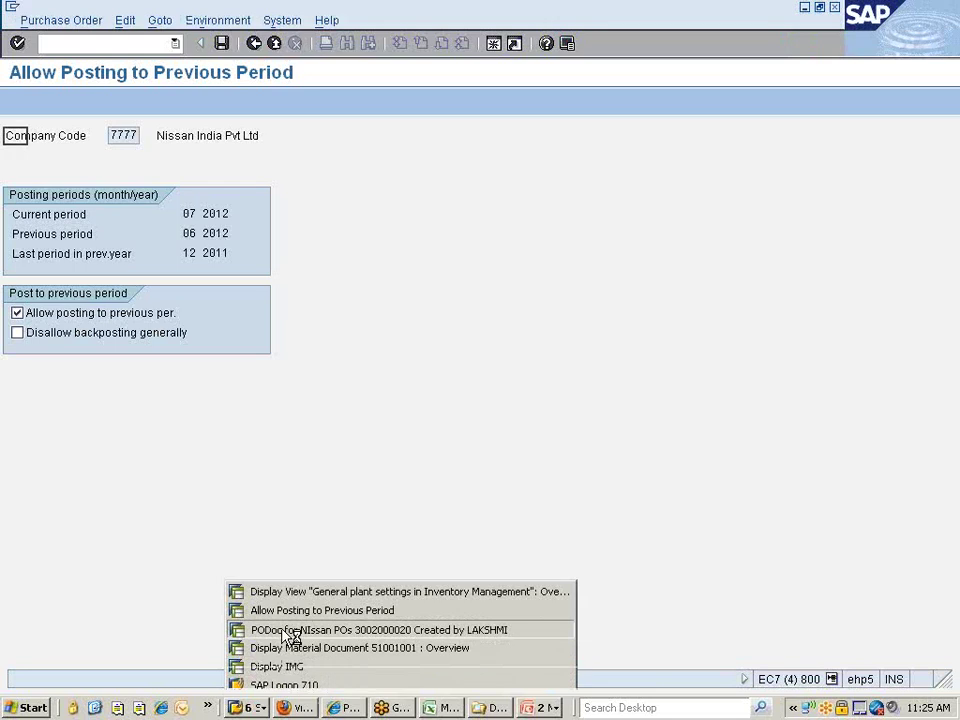
Display the other purchase order by its copied number and check the item's delivery data and purchase order history.
key(shift+F5)
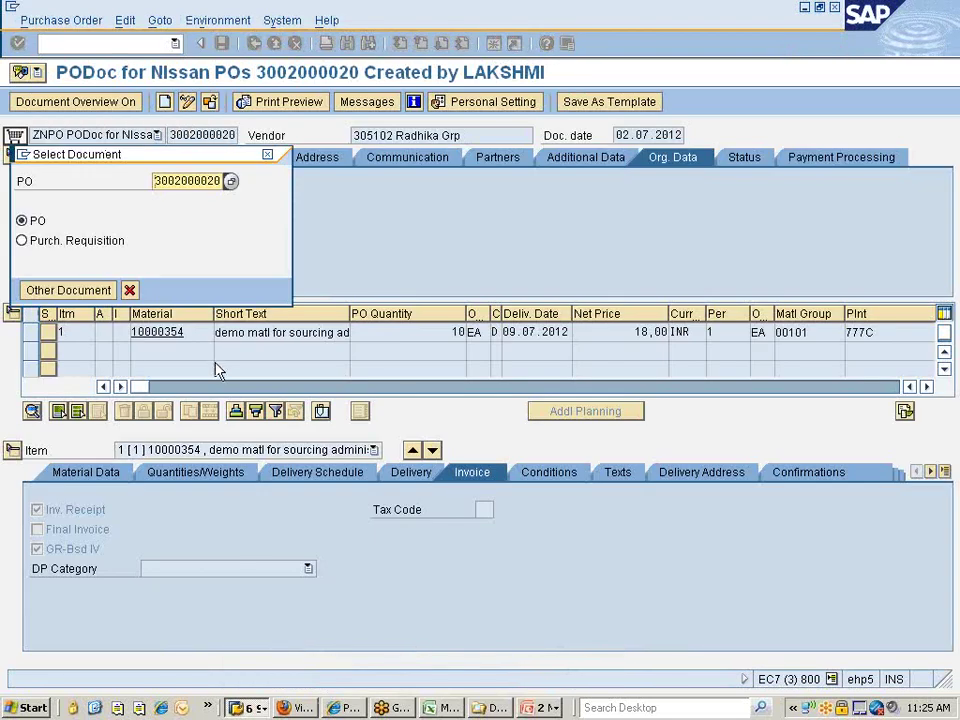
key(shift+End)
key(ctrl+v)
key(Return)
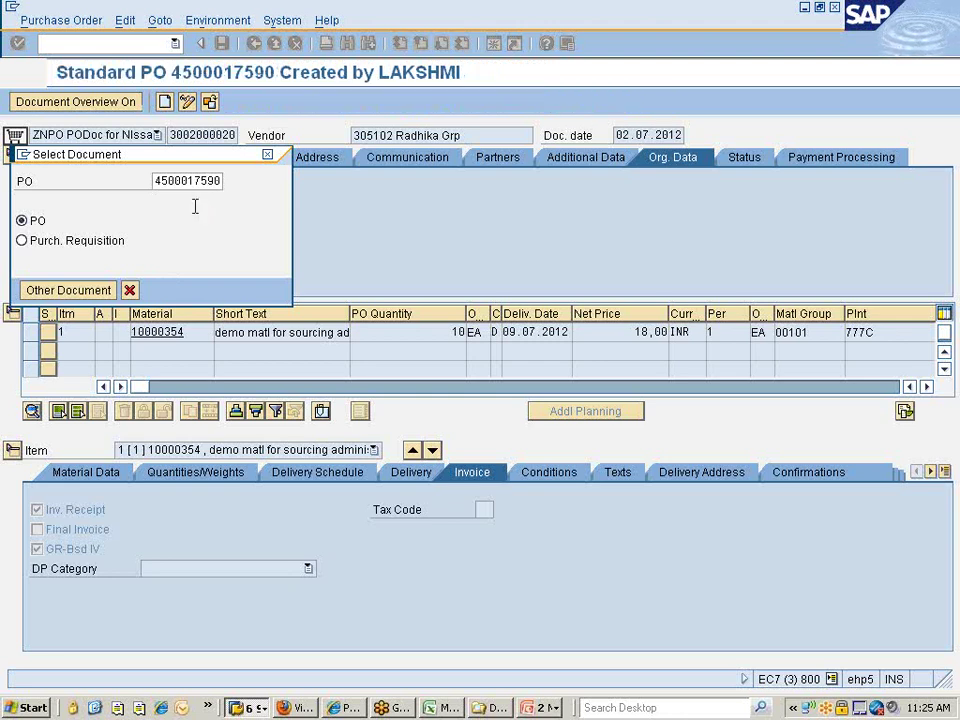
click(410, 476)
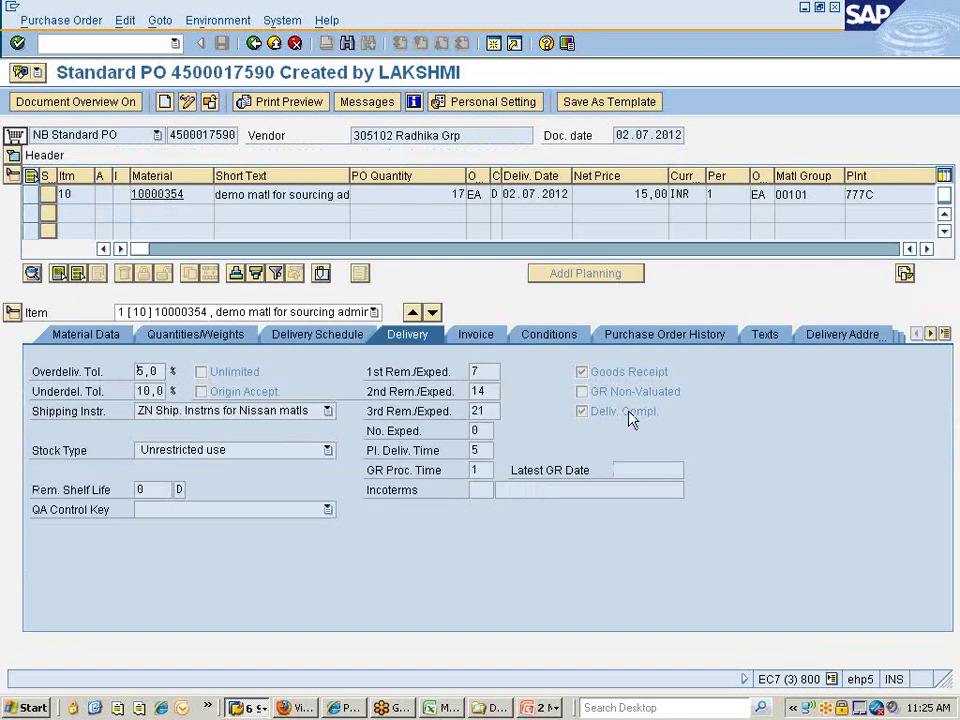
click(677, 338)
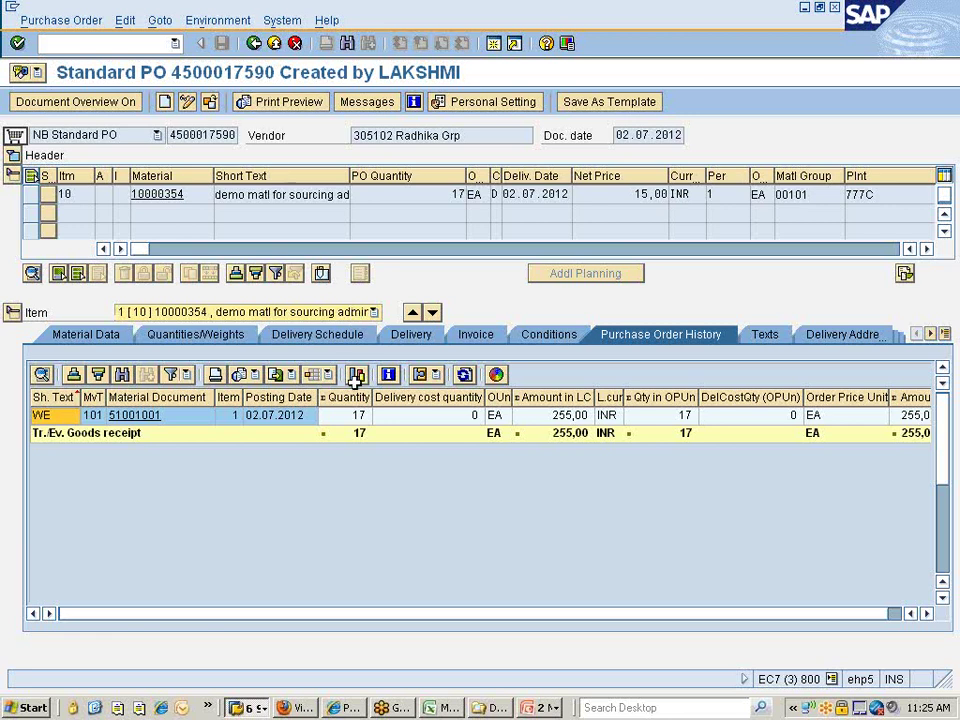
Return to the material document session and run transaction MB0A there.
click(245, 708)
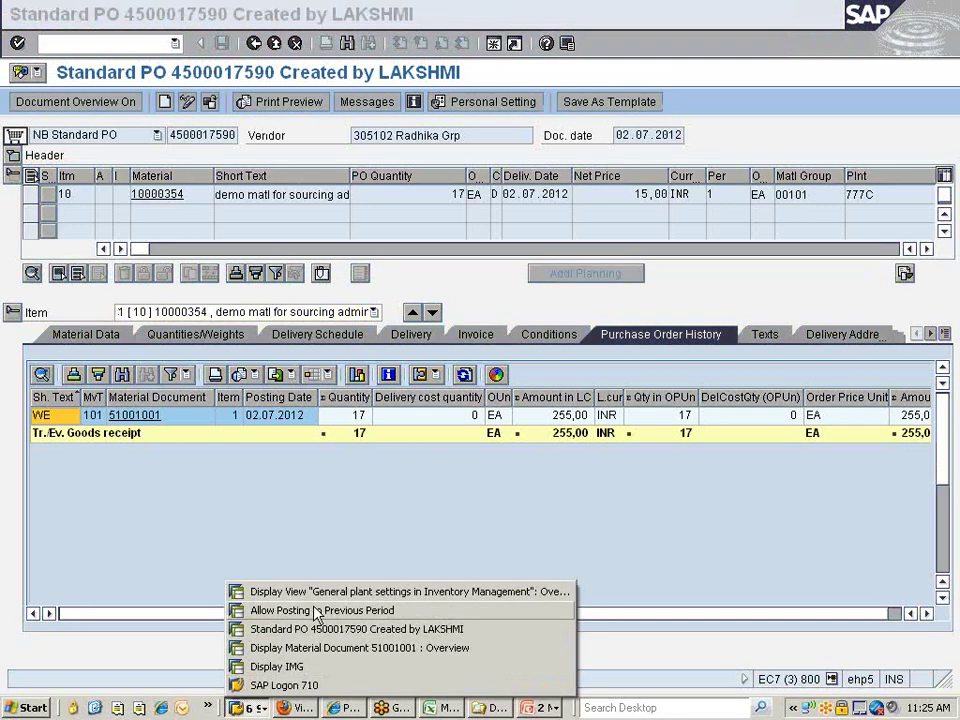
click(292, 649)
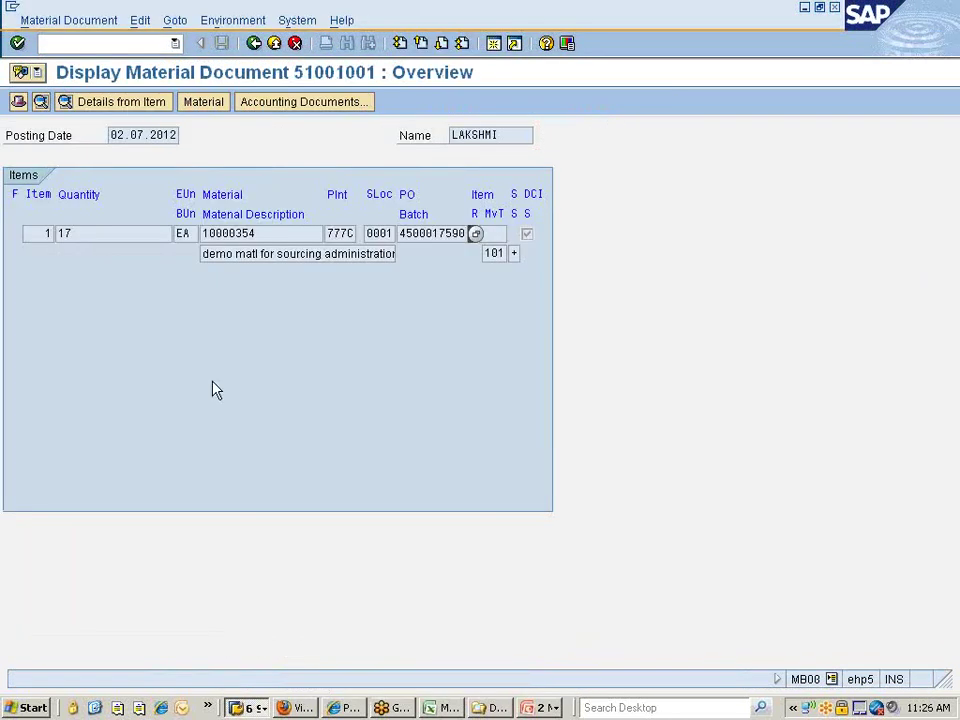
text(/nmb0a)
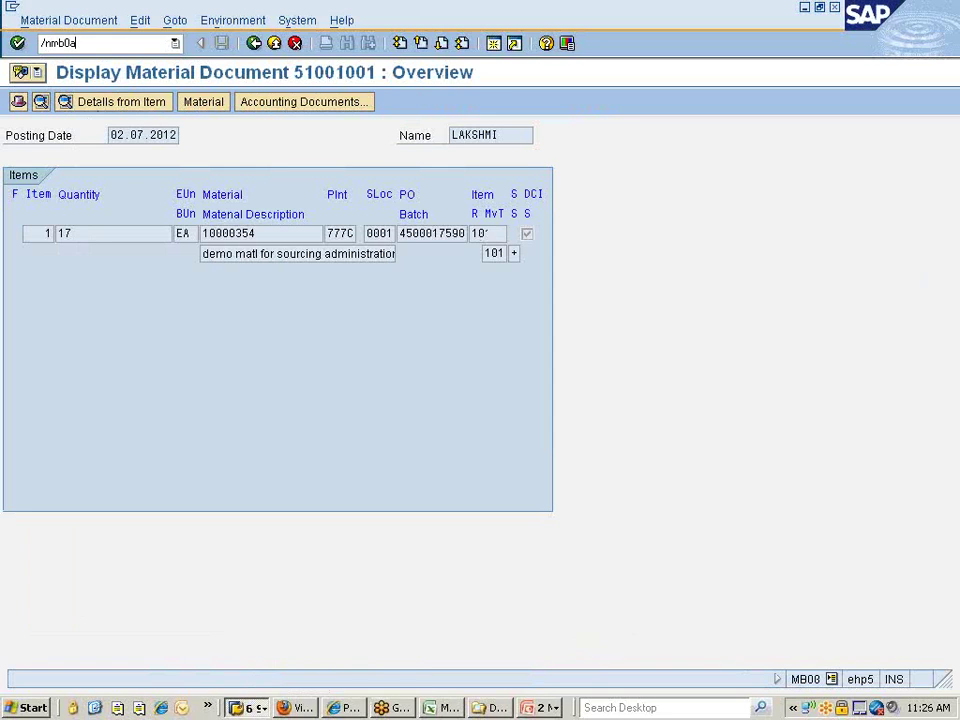
key(Return)
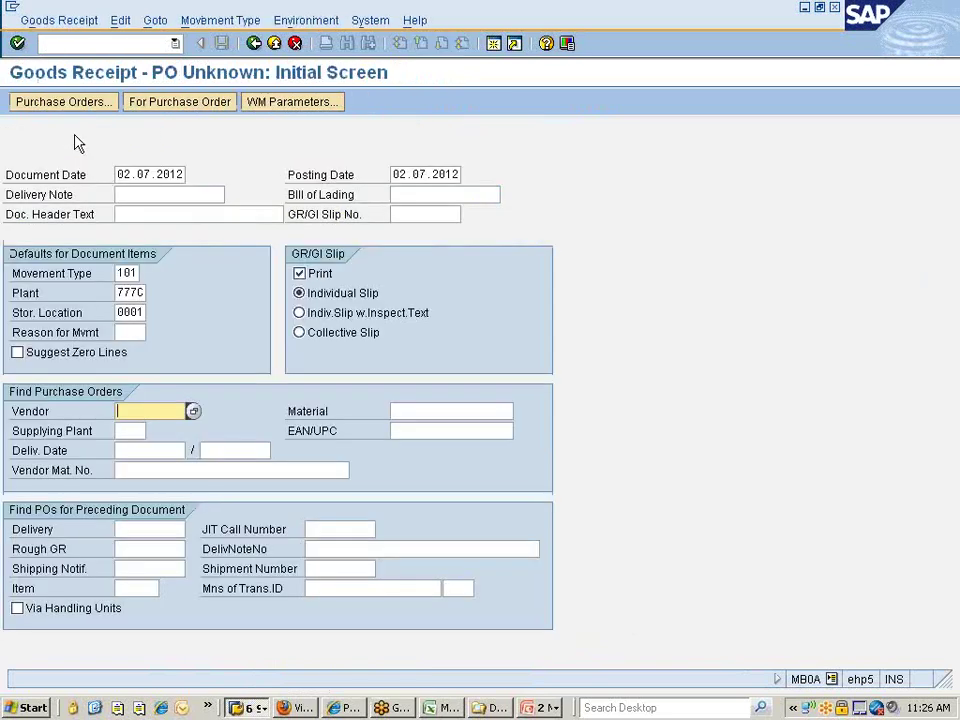
List the open purchase orders of vendor Radhika Grp for the PO-unknown goods receipt and leave the list without adopting any.
click(208, 109)
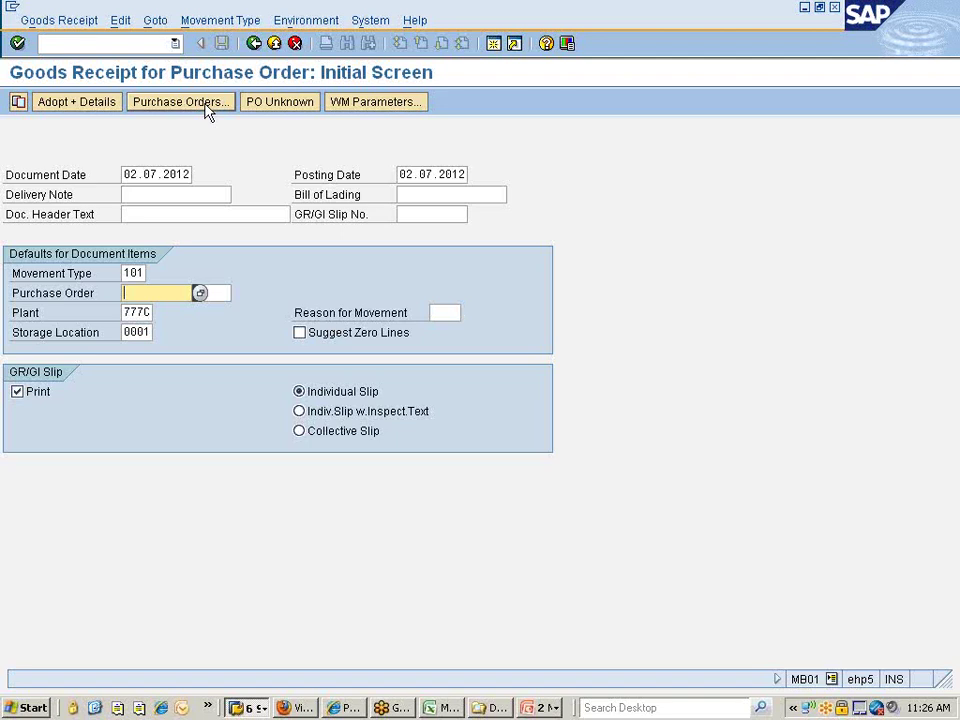
click(289, 107)
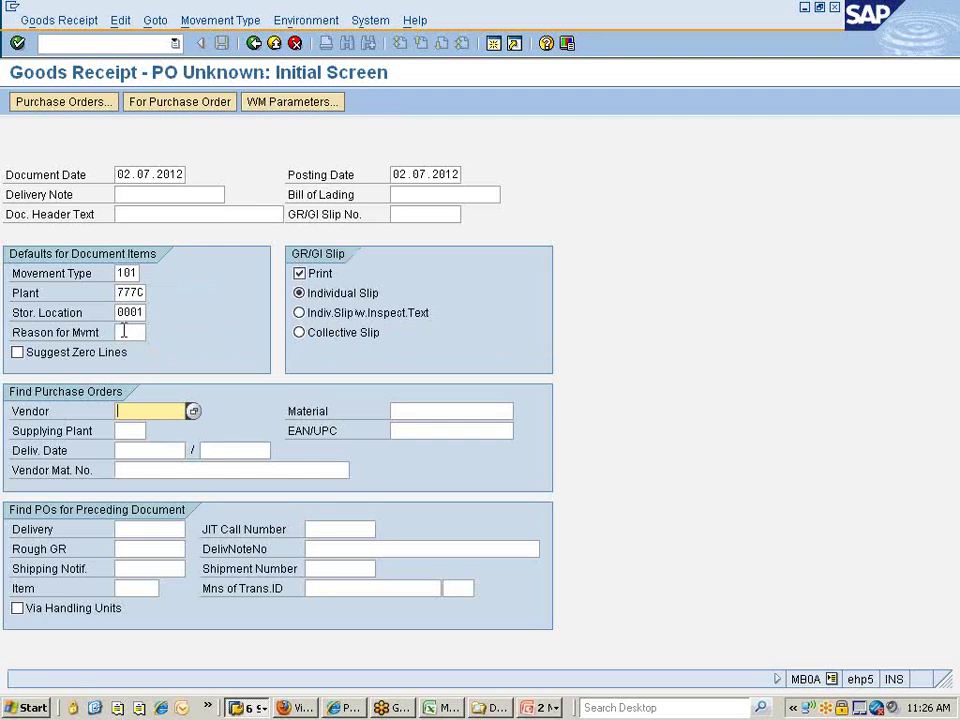
click(144, 412)
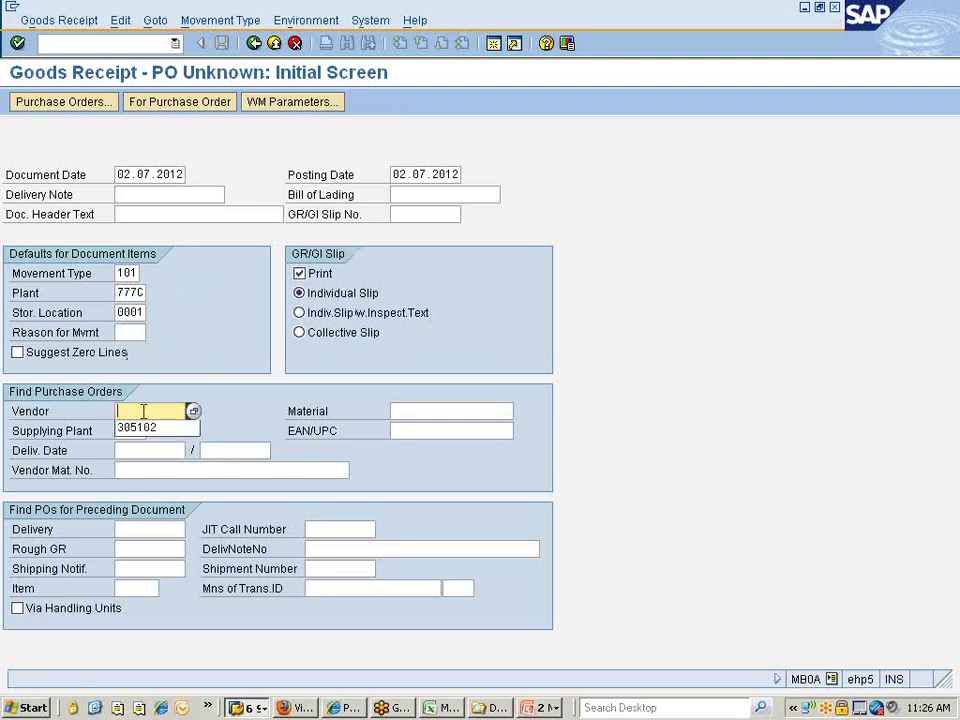
key(Down)
key(Return)
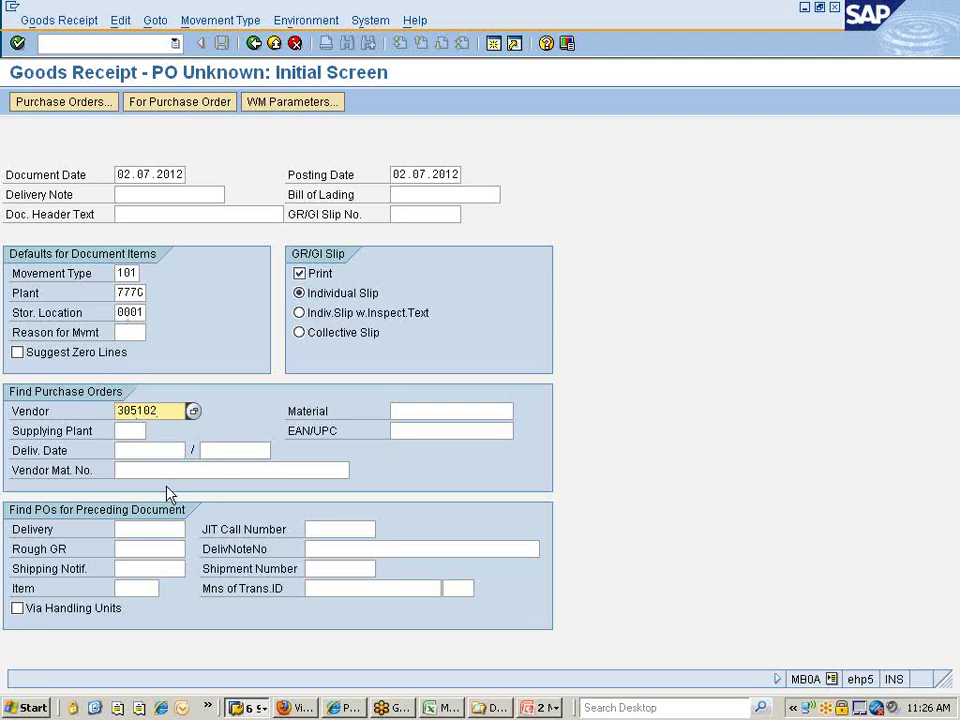
key(Return)
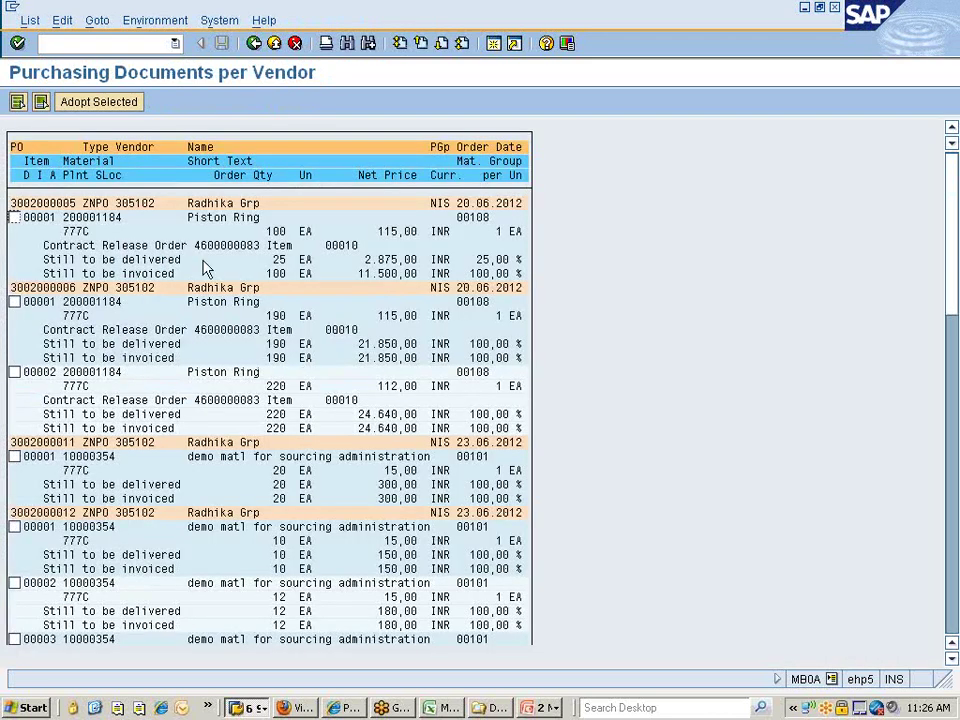
click(255, 43)
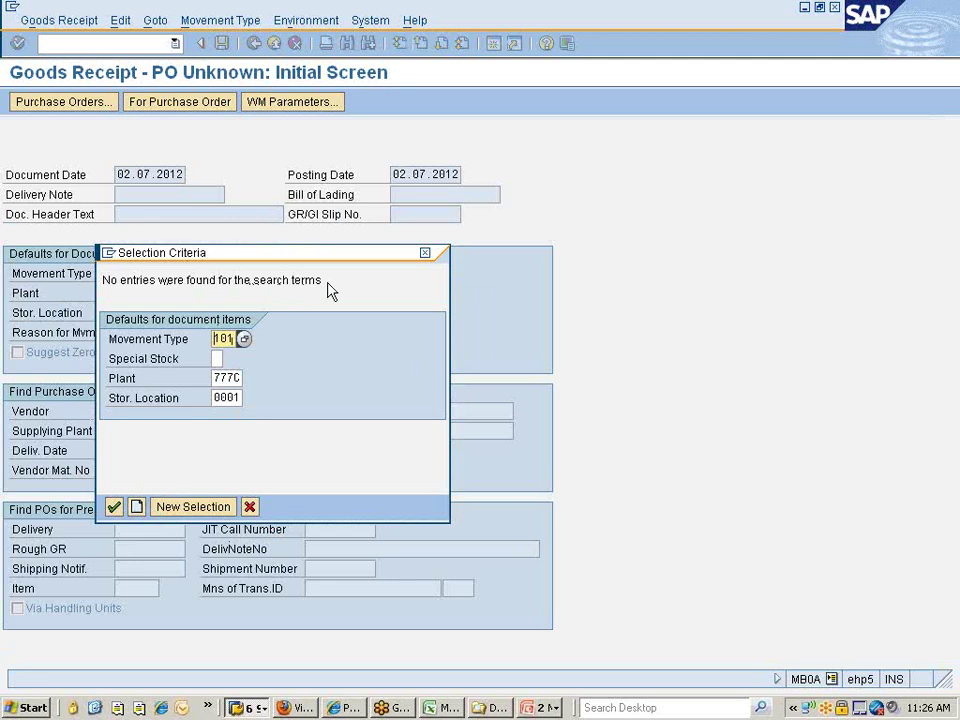
Create a new goods receipt item for material 10000354 with quantity 19 and post the document.
click(138, 507)
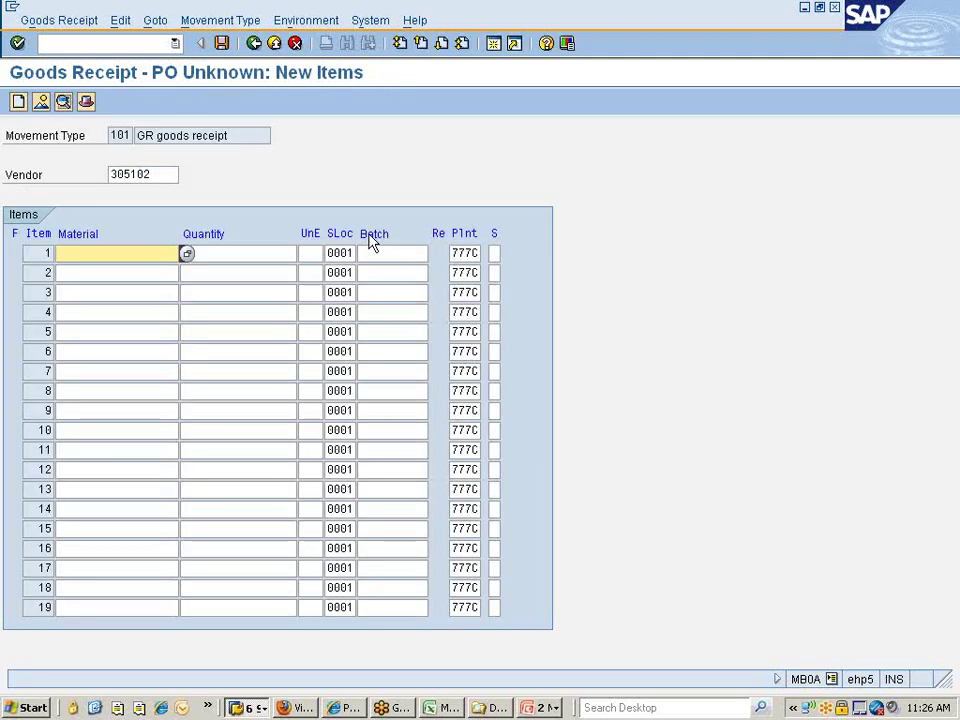
key(BackSpace)
key(Down)
key(Tab)
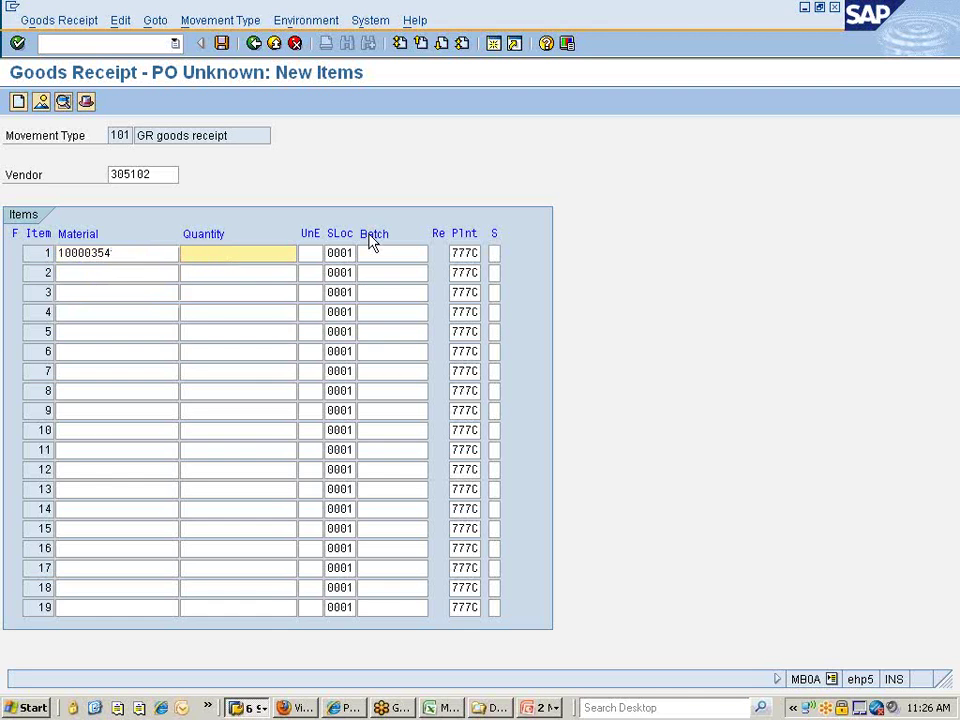
key(BackSpace)
key(Down)
key(Return)
key(Return)
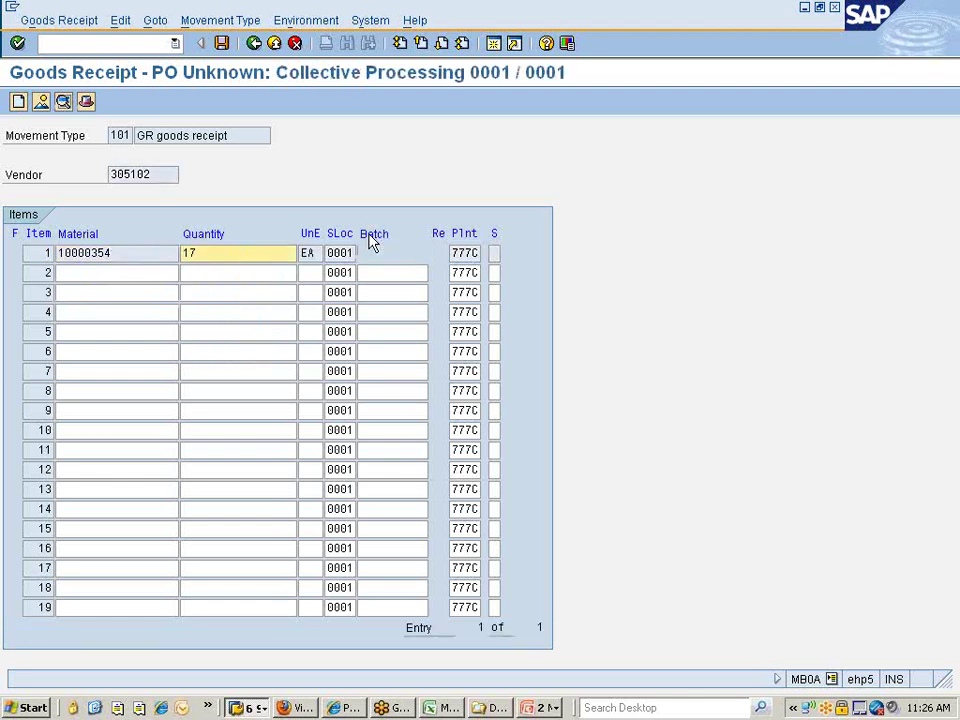
key(BackSpace)
text(9)
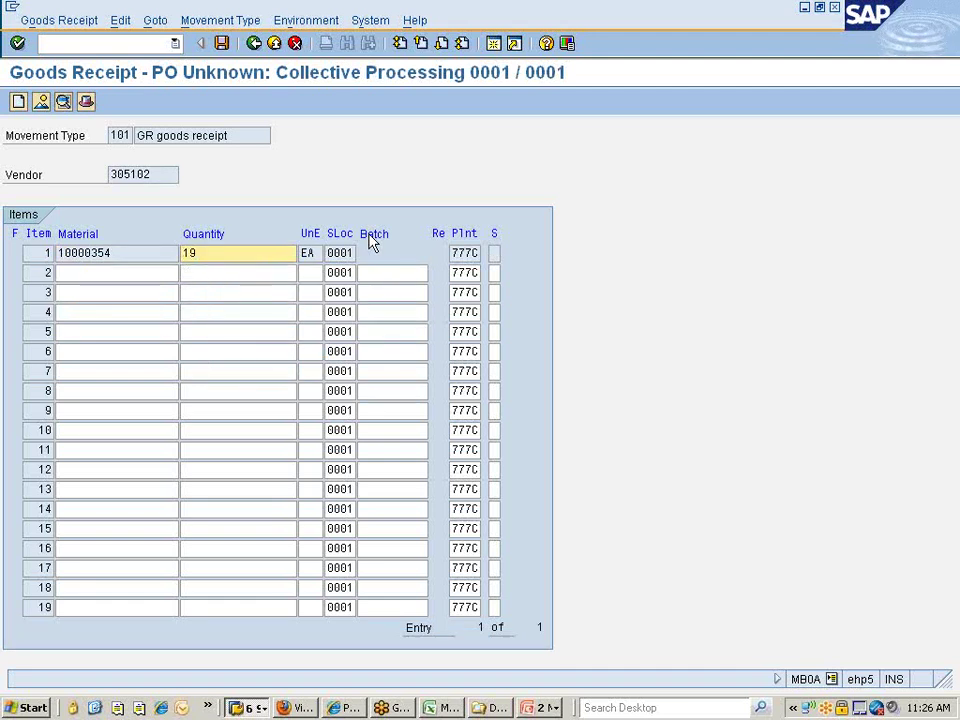
click(222, 43)
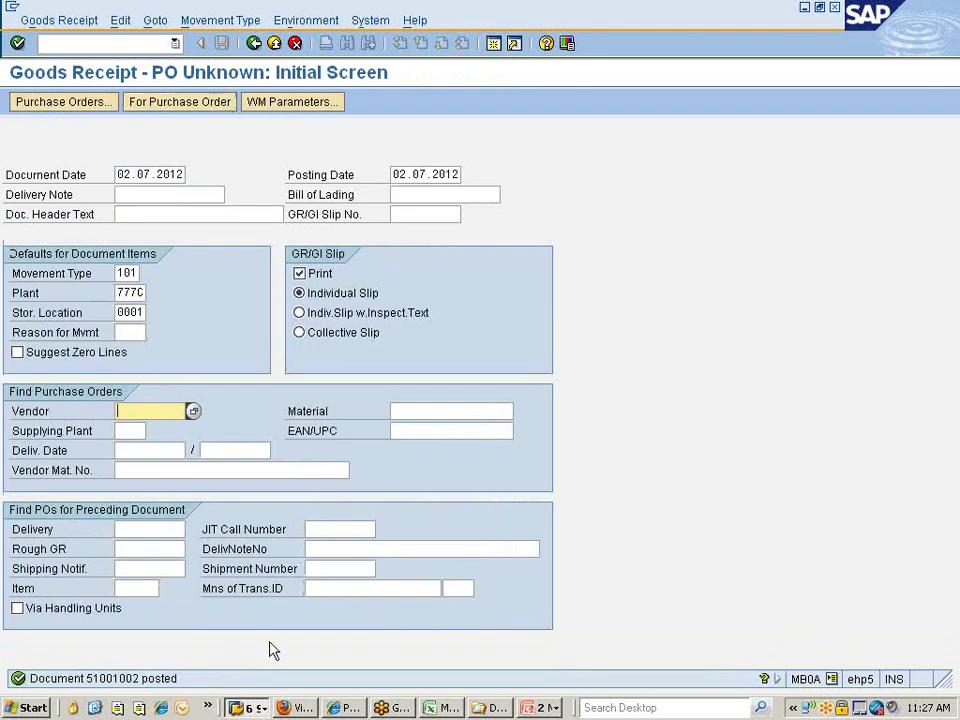
Look at the standard purchase order session and switch to the Display IMG session.
right_click(248, 707)
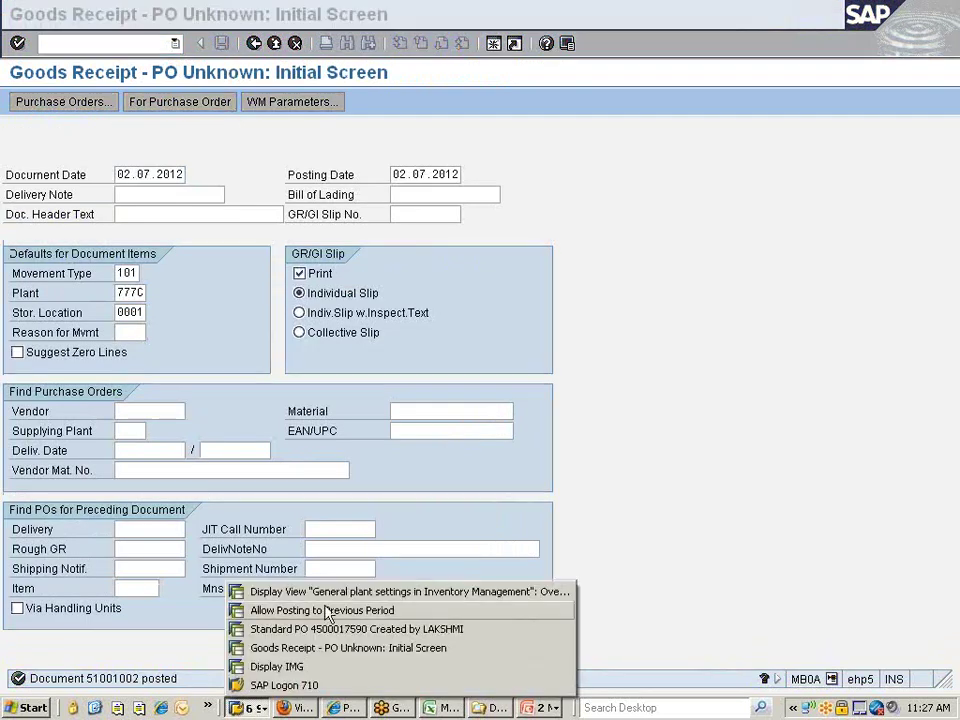
click(407, 647)
right_click(248, 707)
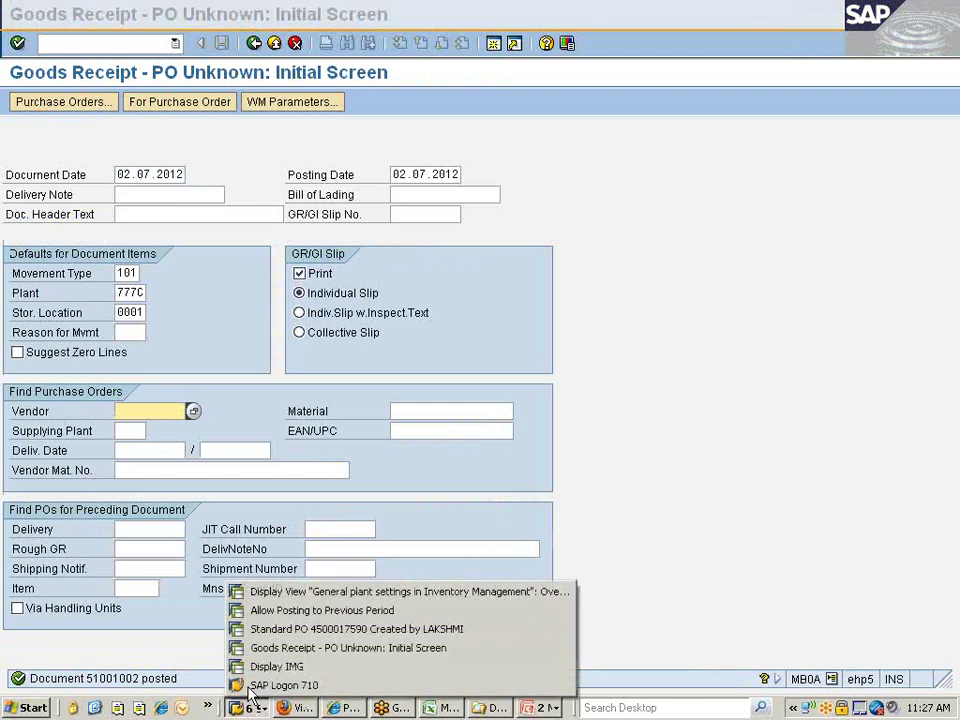
click(300, 628)
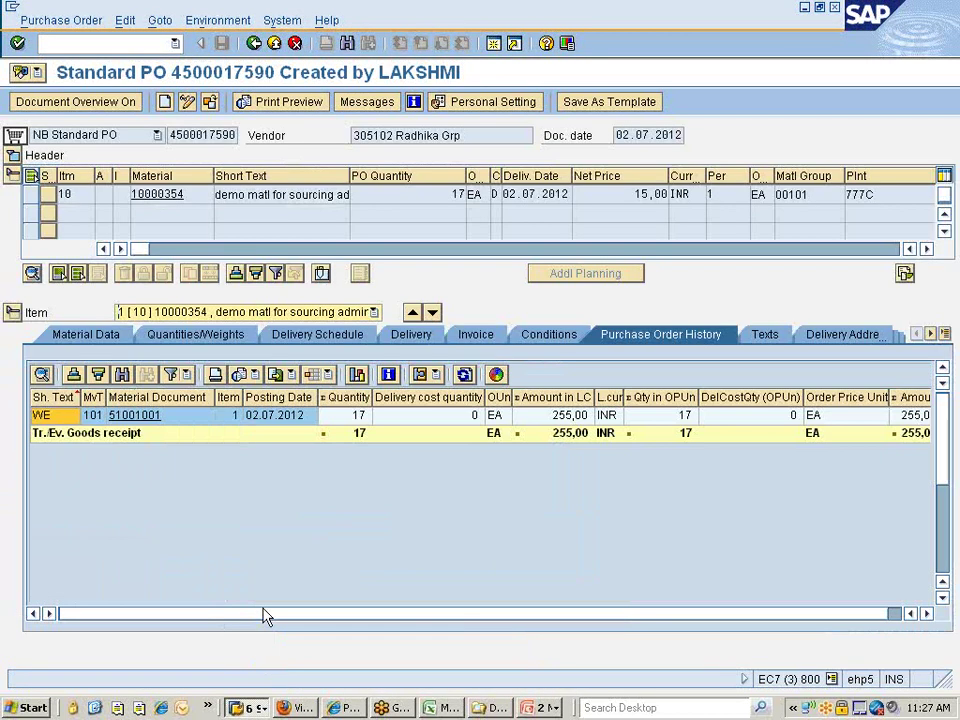
click(250, 708)
click(195, 406)
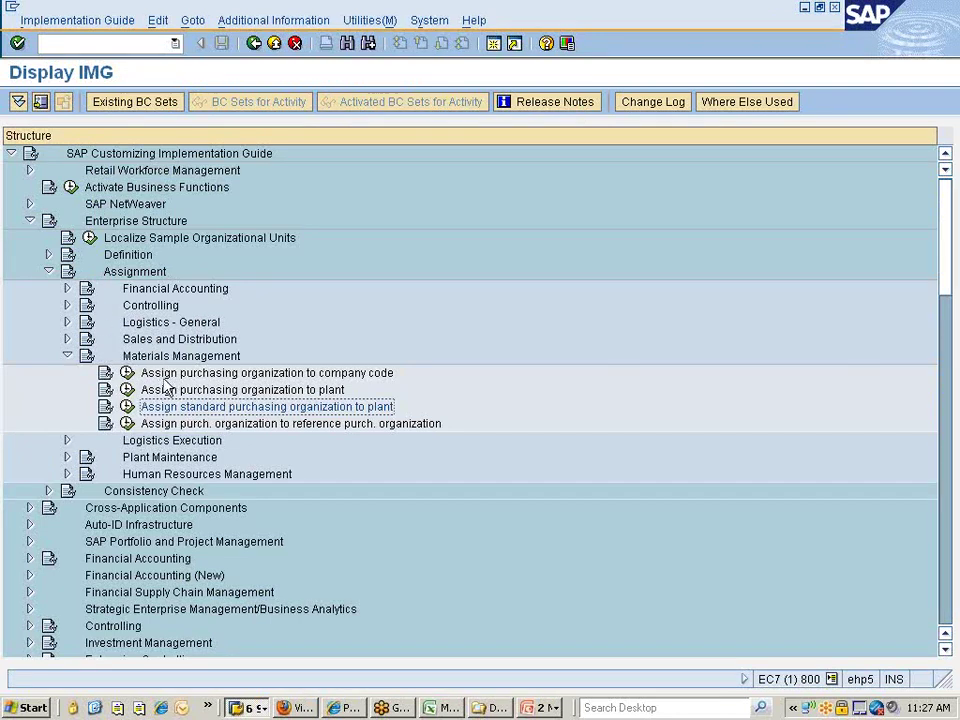
Collapse Enterprise Structure and expand Number Assignment under Inventory Management and Physical Inventory.
click(48, 271)
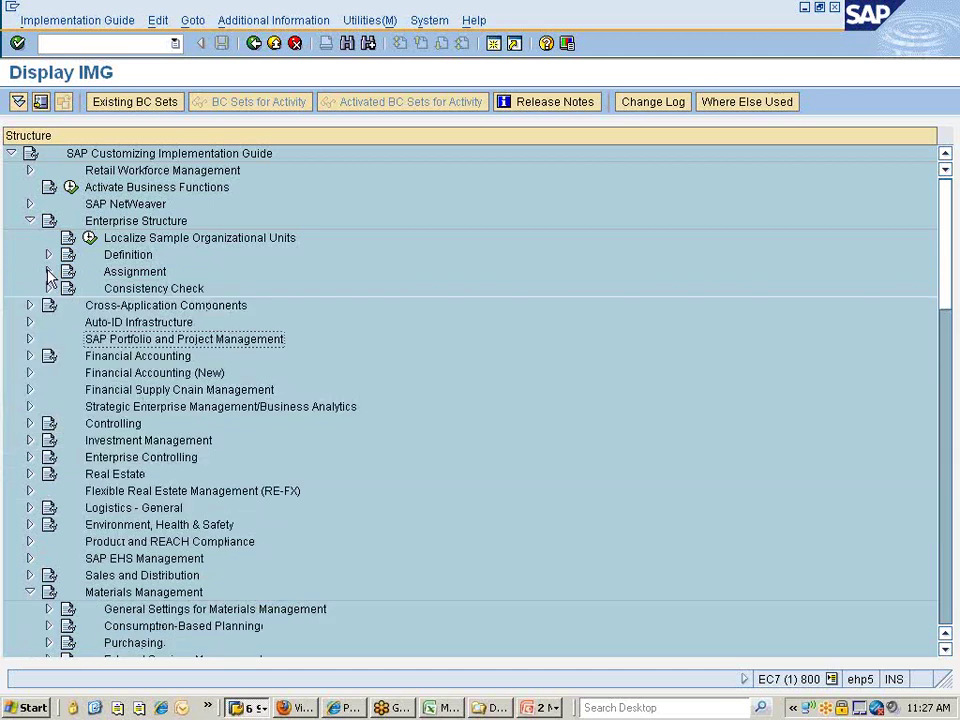
click(30, 221)
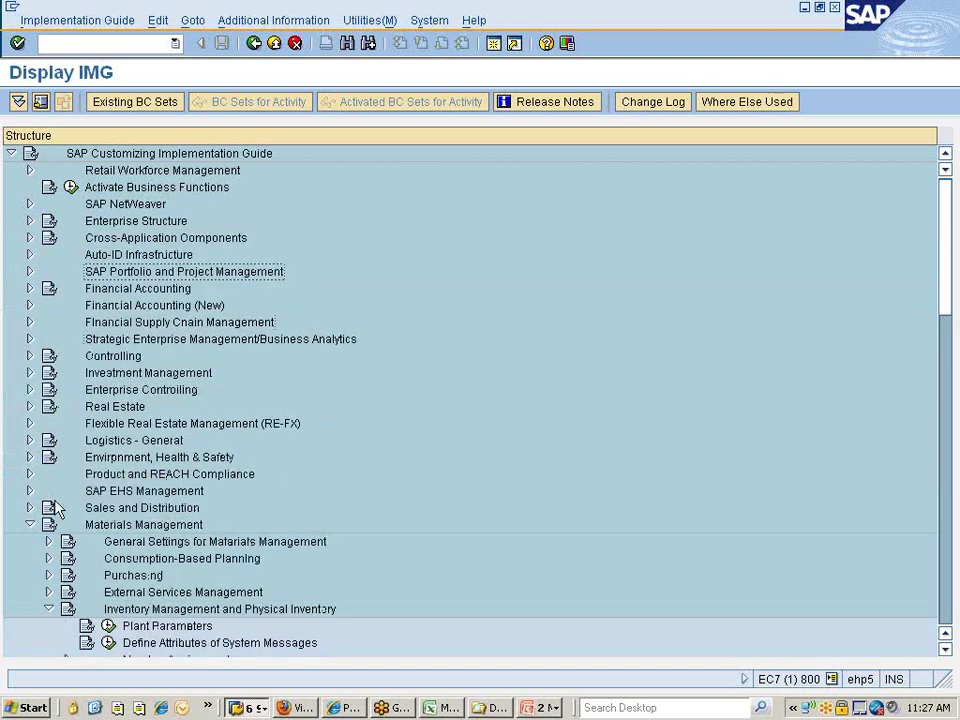
scroll(210, 380, down, 4)
scroll(208, 378, down, 5)
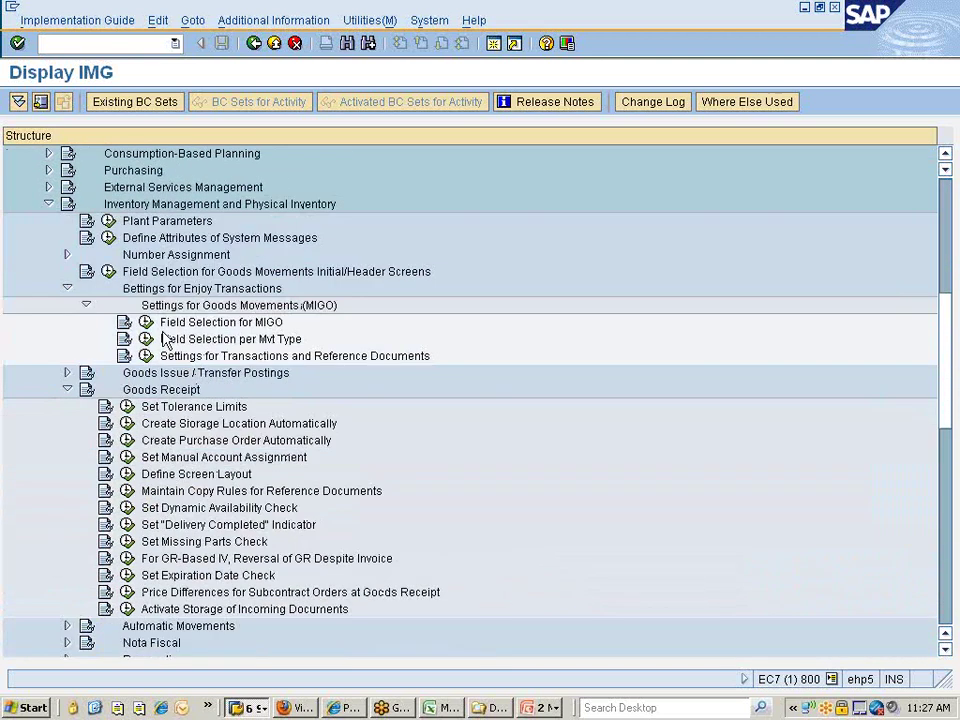
click(156, 257)
click(67, 255)
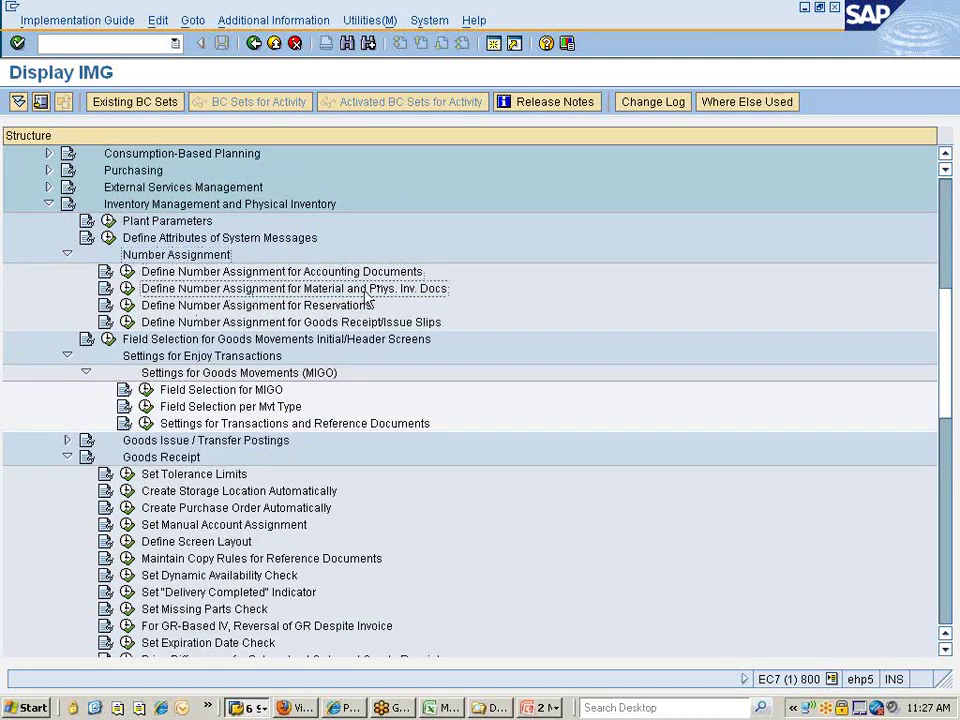
View the number assignment for material and physical inventory documents and open the one for goods receipt/issue slips.
click(436, 290)
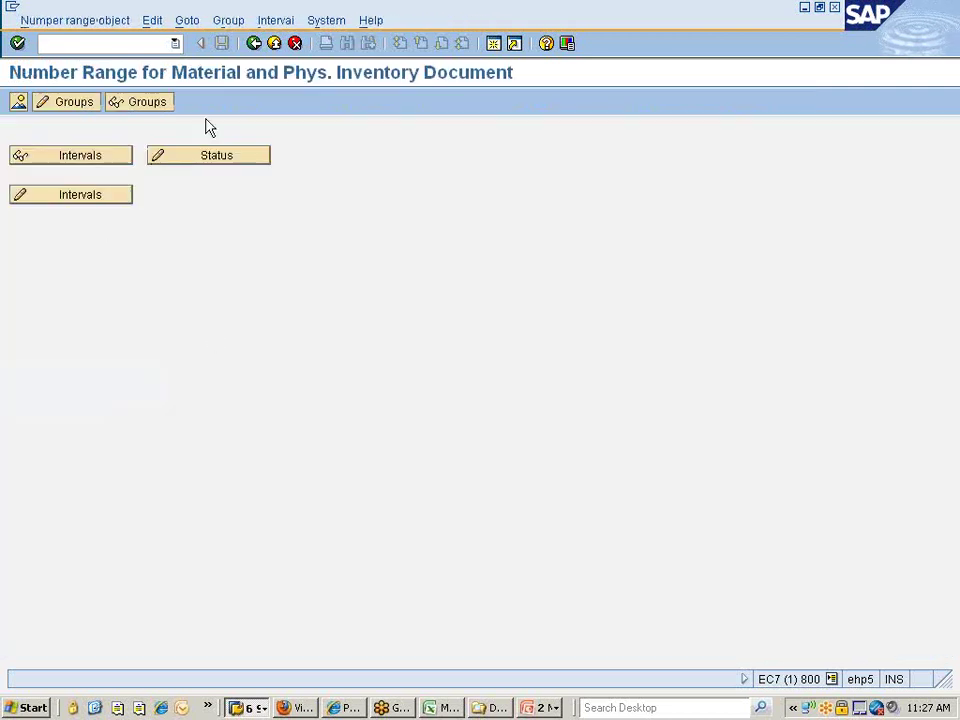
click(254, 43)
click(200, 322)
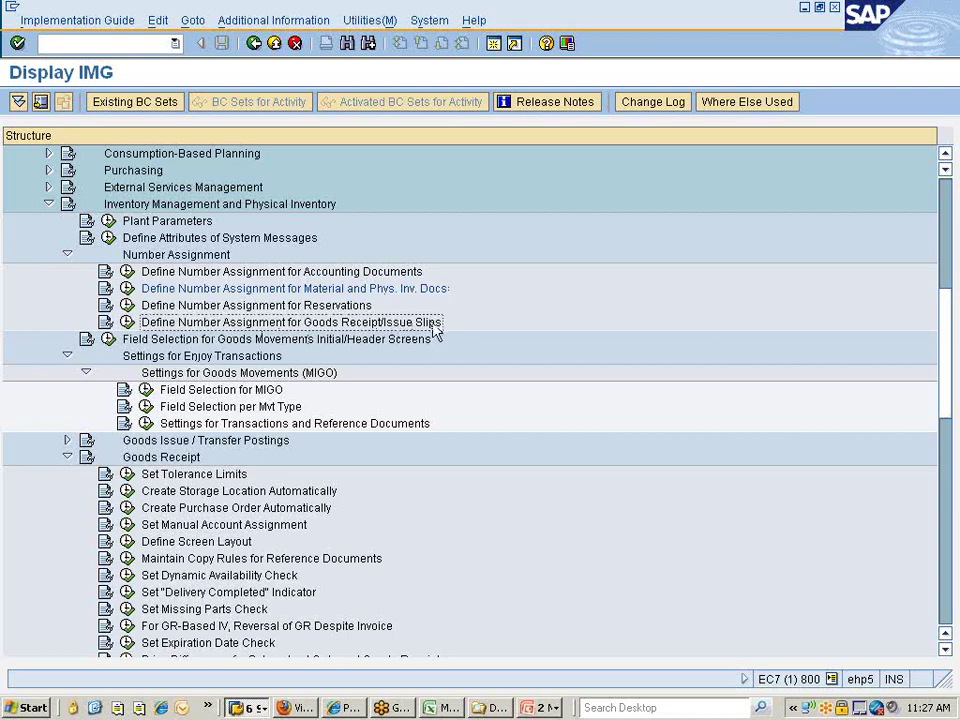
click(130, 323)
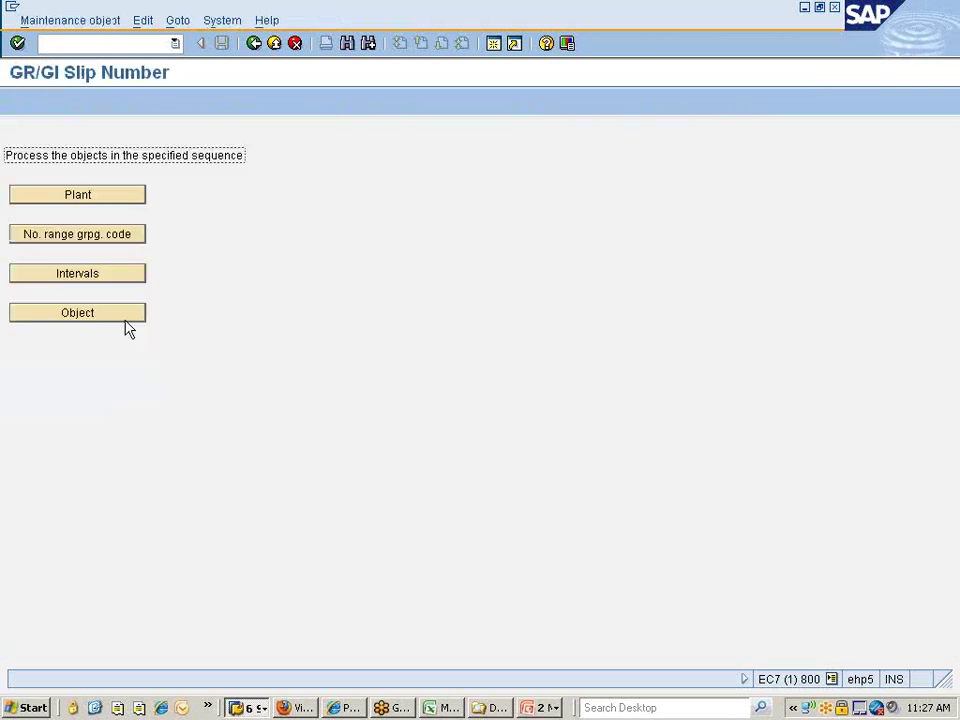
Check the GR/GI slip number setting of plant 777C in the plant overview.
click(85, 206)
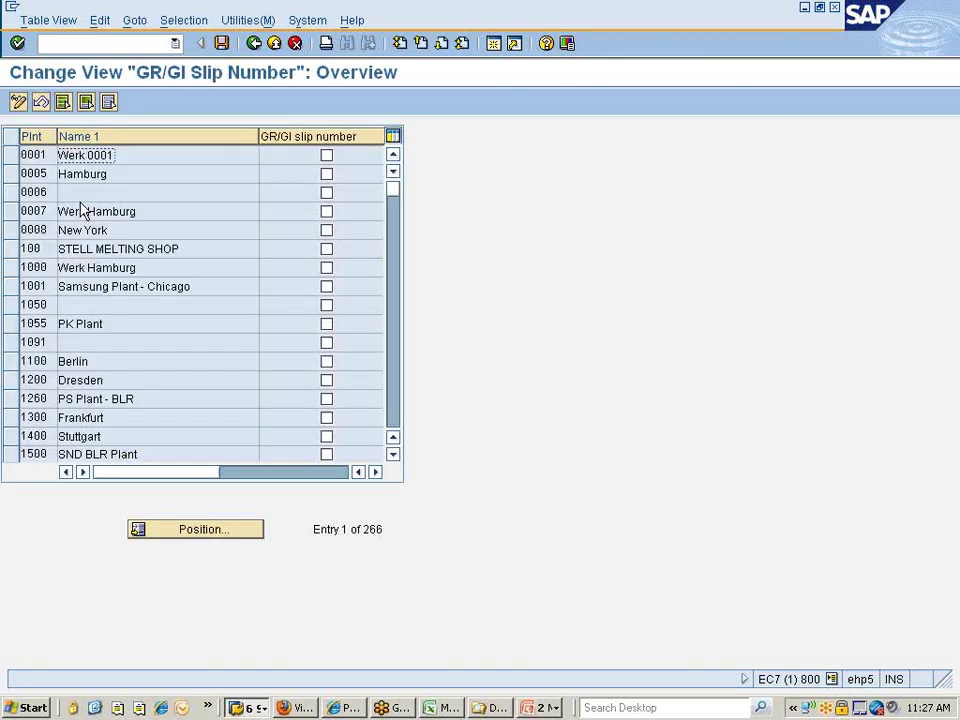
click(214, 533)
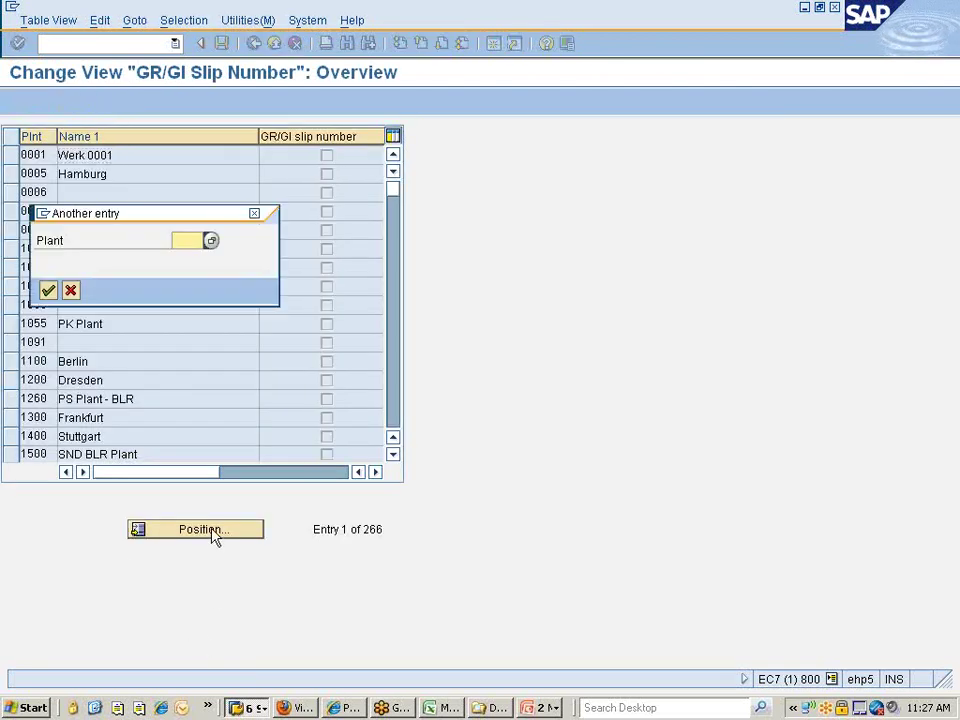
text(777C)
key(Return)
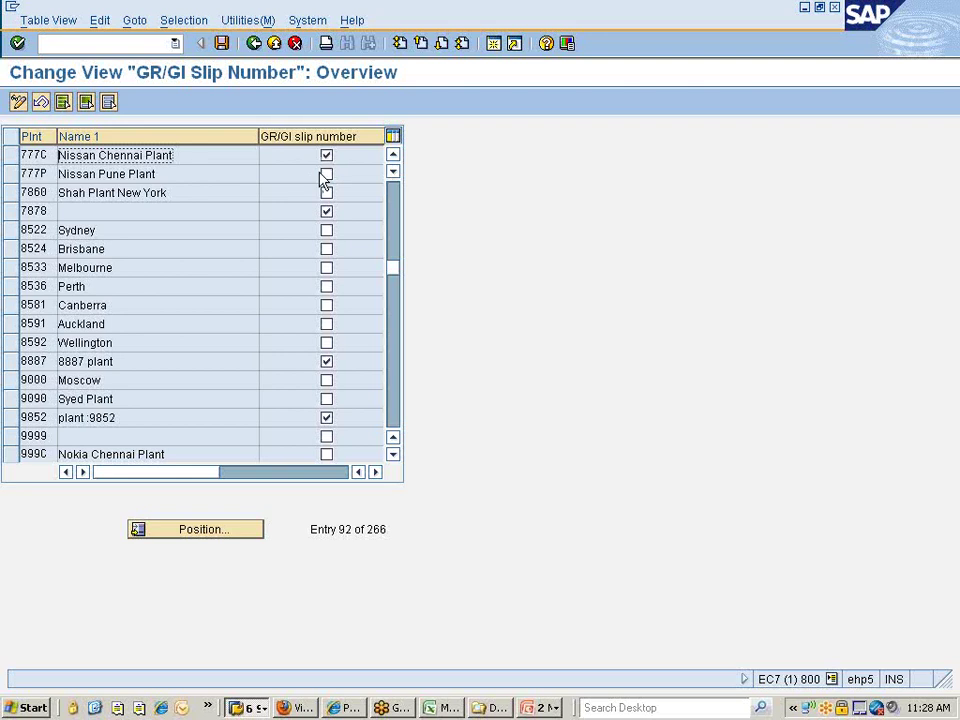
click(256, 44)
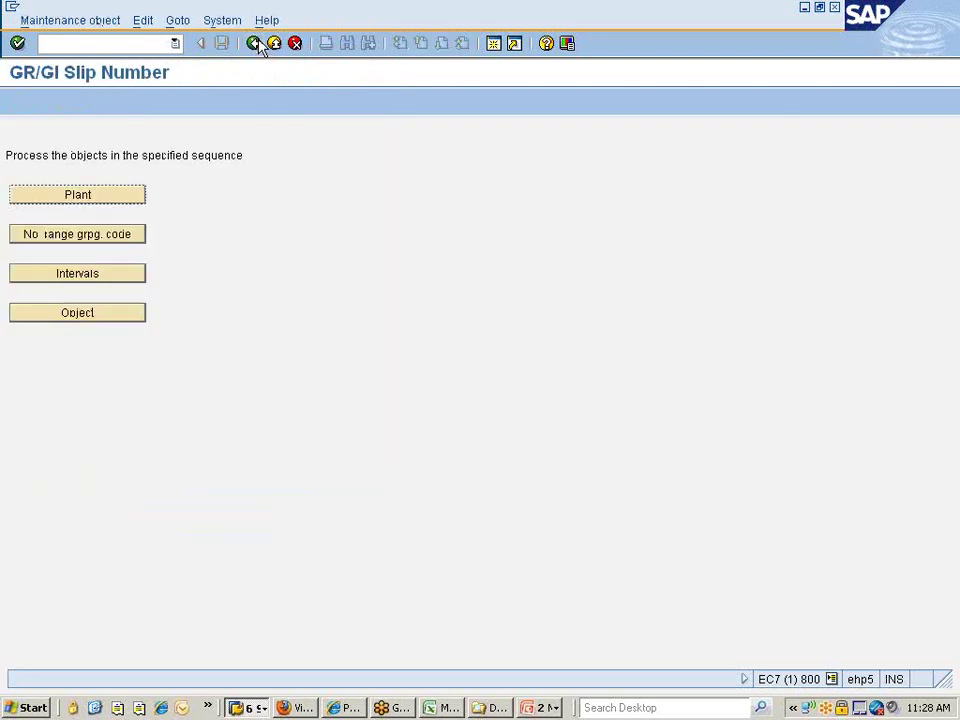
Add number range grouping code 7777 and save it under the customizing request Nissan changes.
click(101, 240)
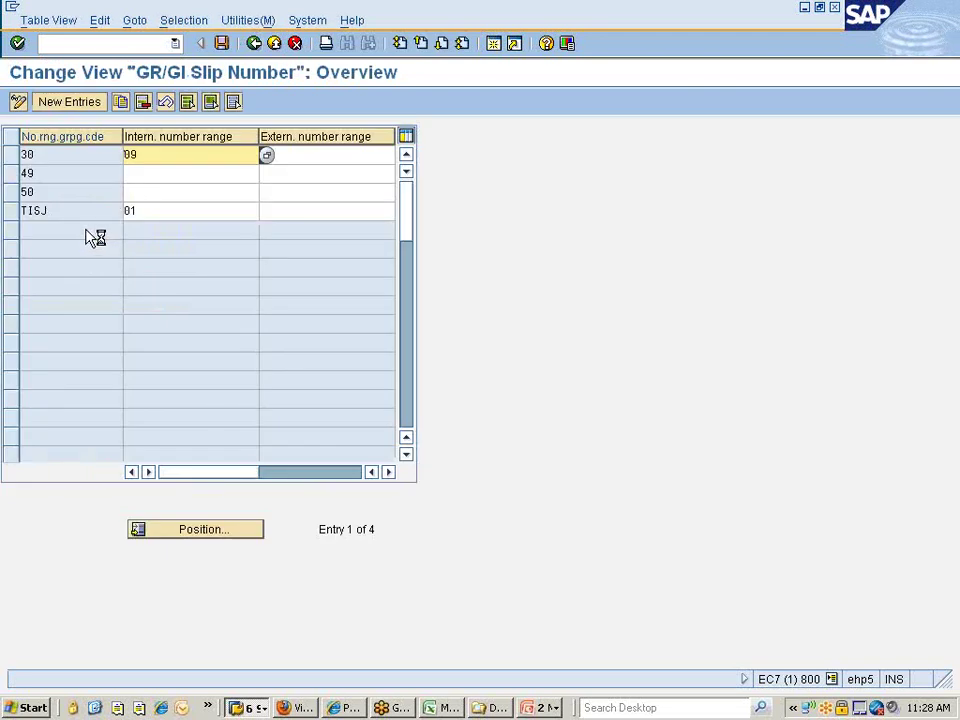
click(64, 103)
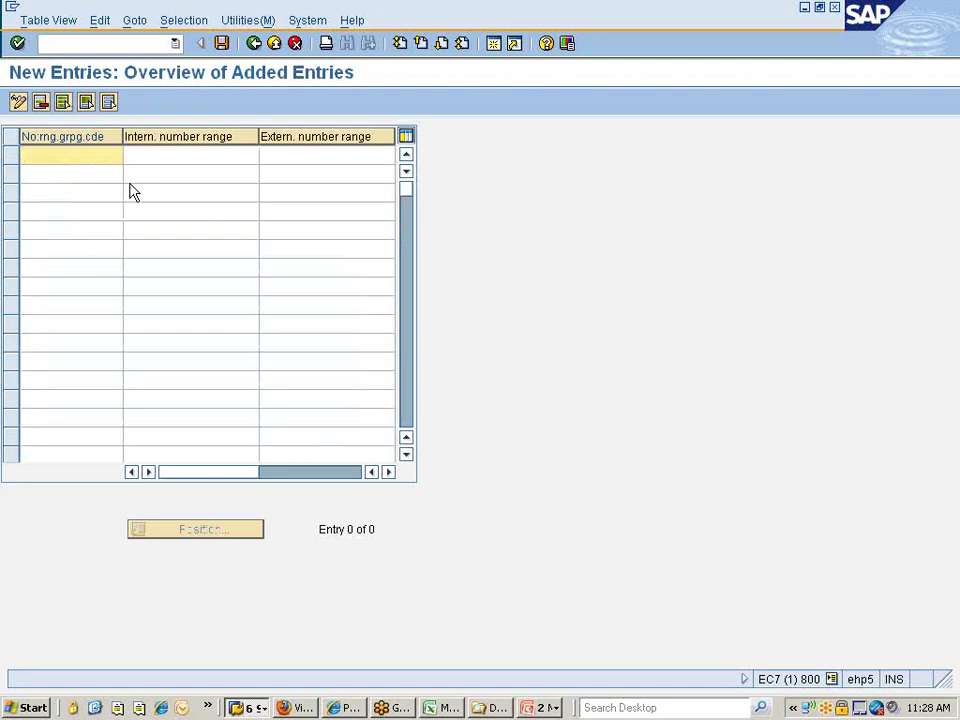
text(7777)
key(Return)
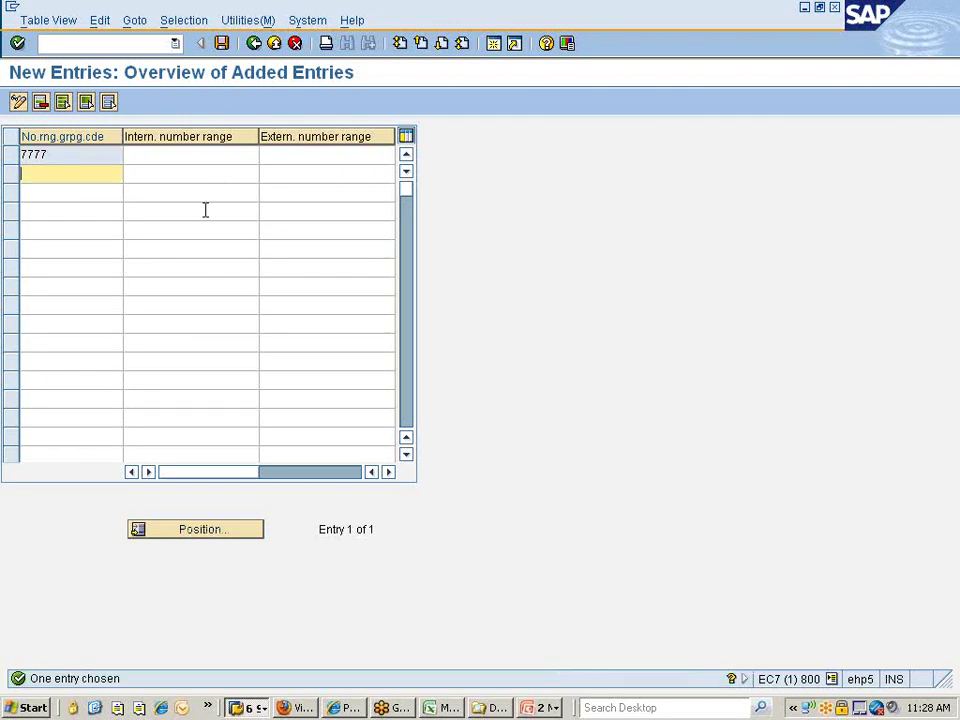
click(222, 43)
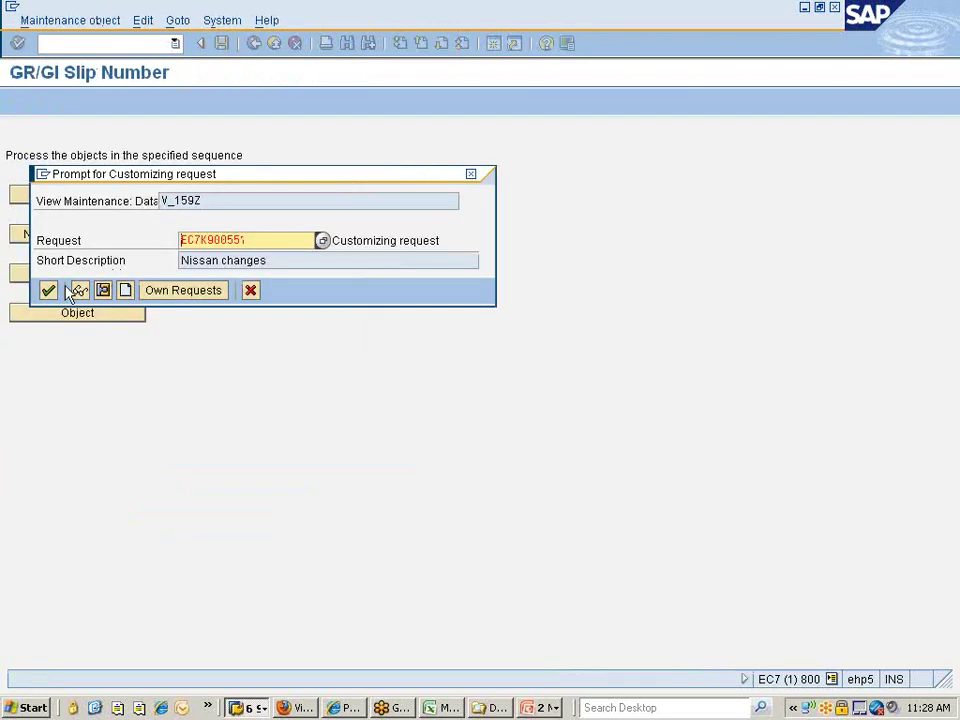
click(47, 290)
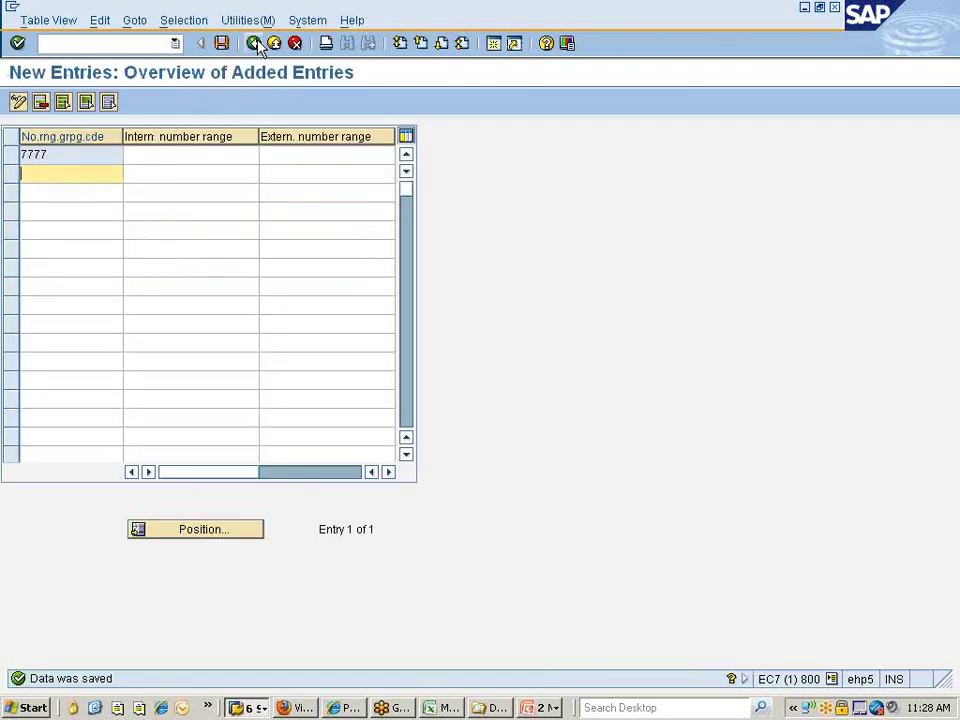
Review the internal number ranges of grouping codes TISJ and 7777 and return to the GR/GI Slip Number screen.
click(255, 44)
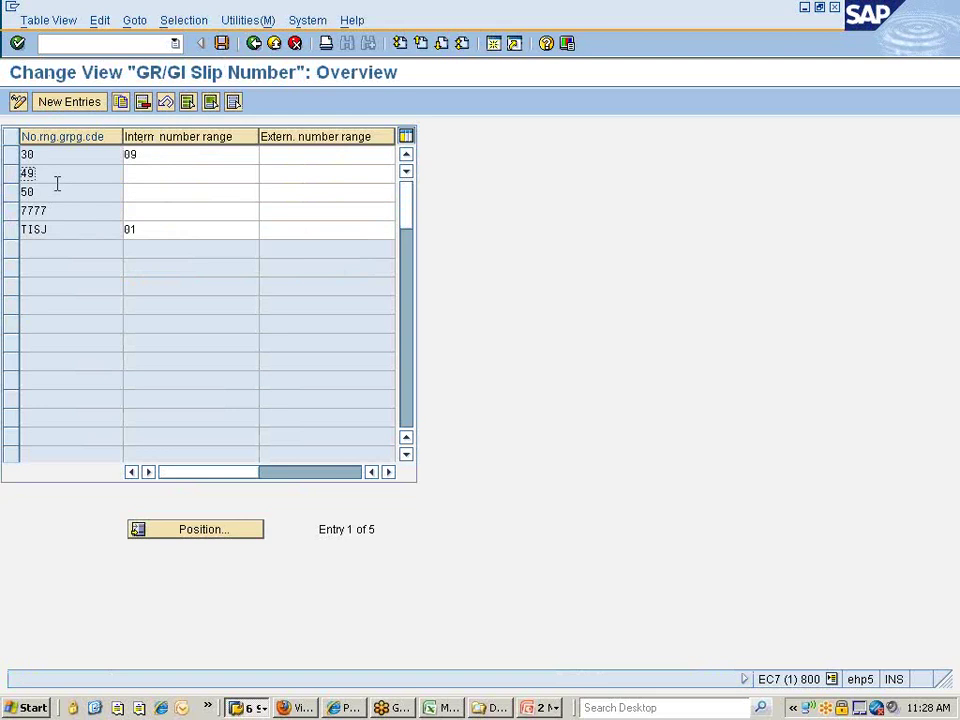
double_click(151, 229)
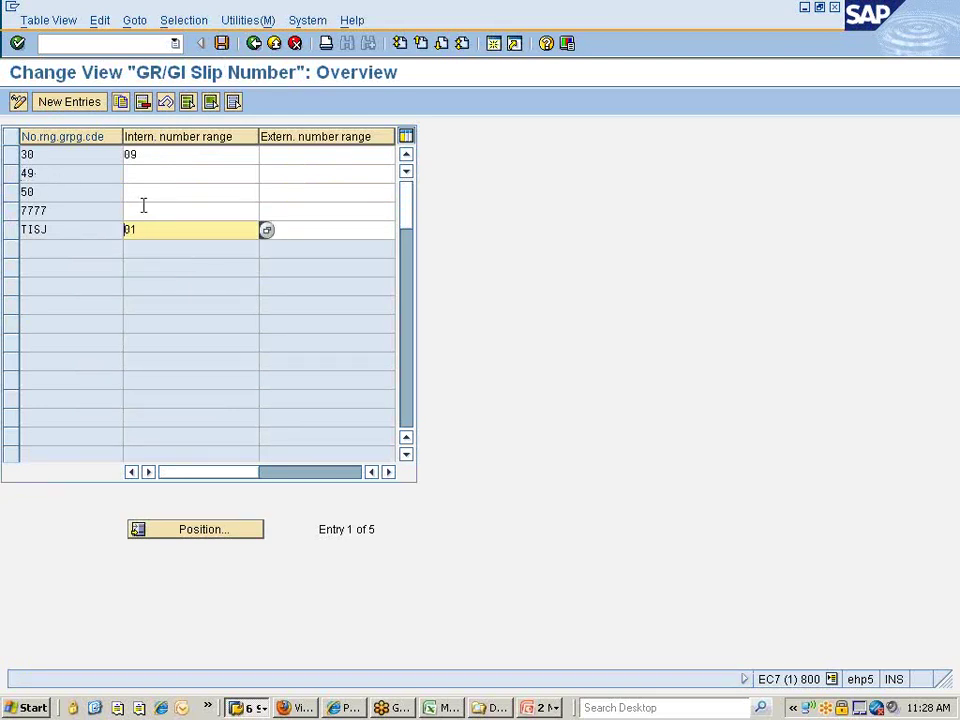
click(139, 211)
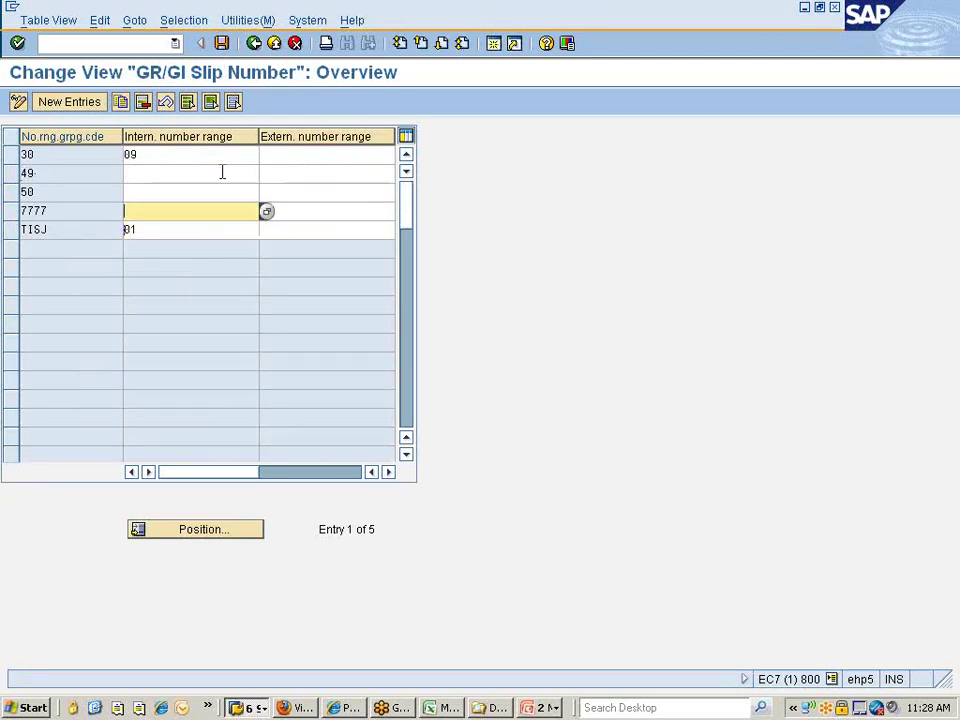
click(254, 43)
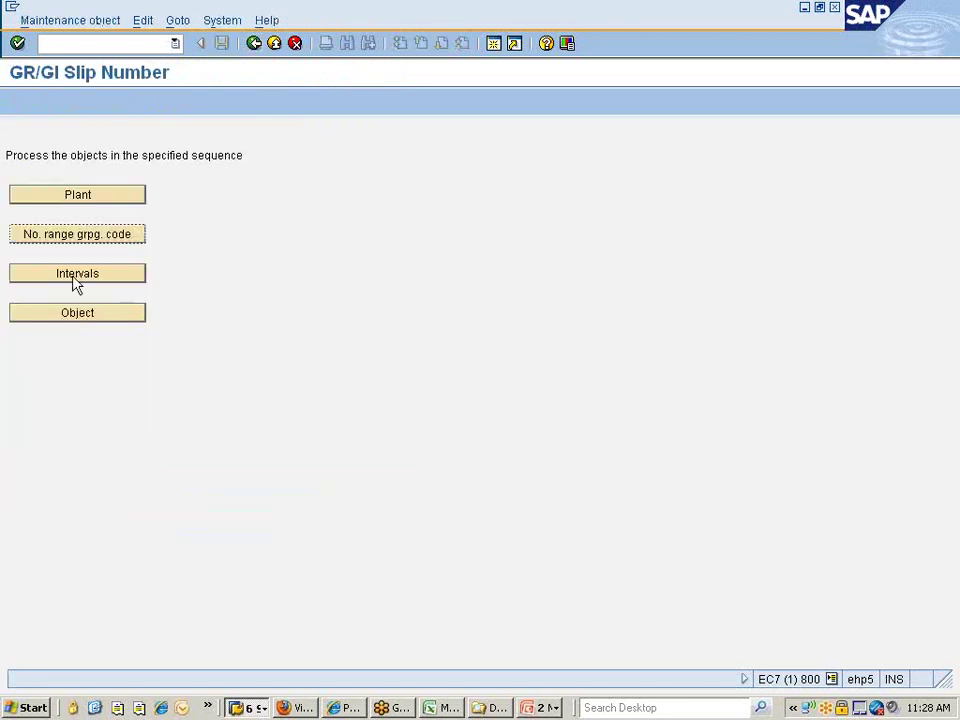
Review the GR/GI slip number range groups and the plant, storage location and movement type assignments under Object.
click(76, 283)
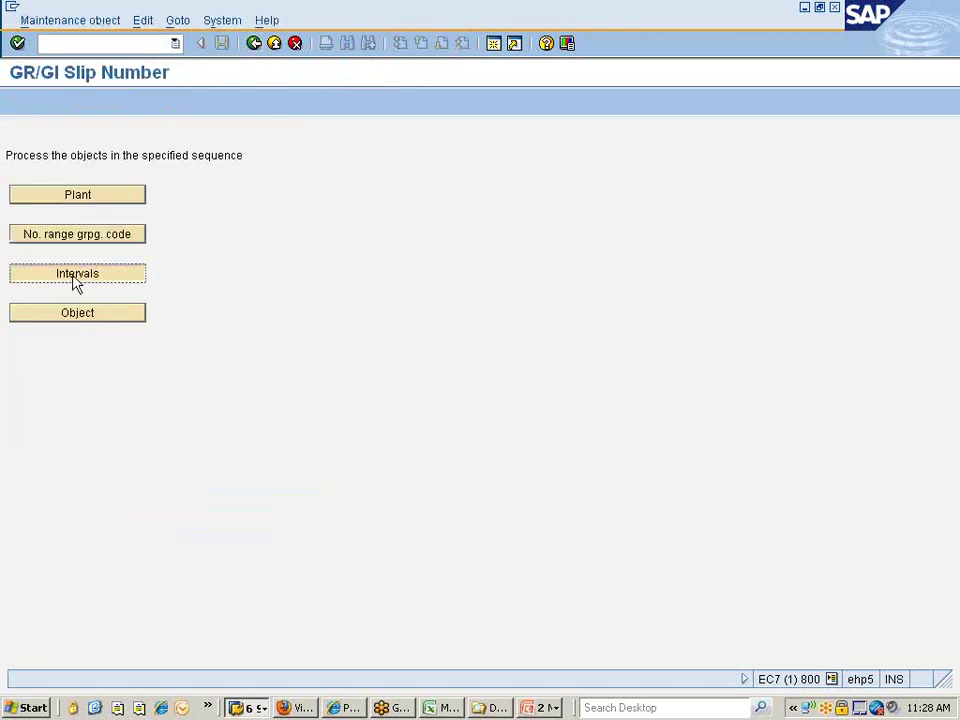
click(64, 103)
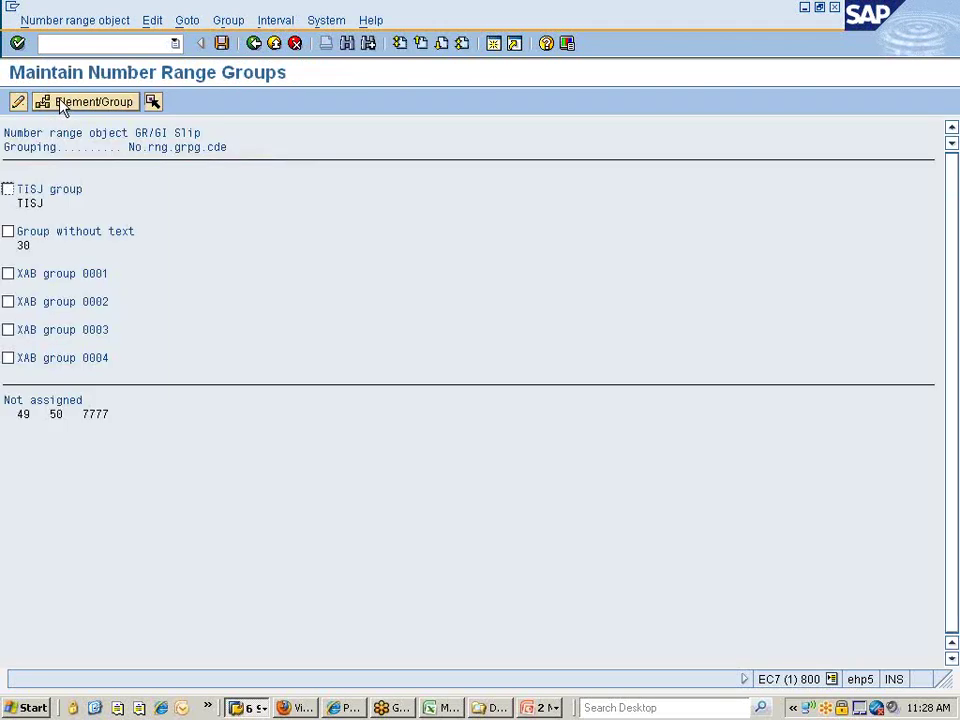
click(255, 44)
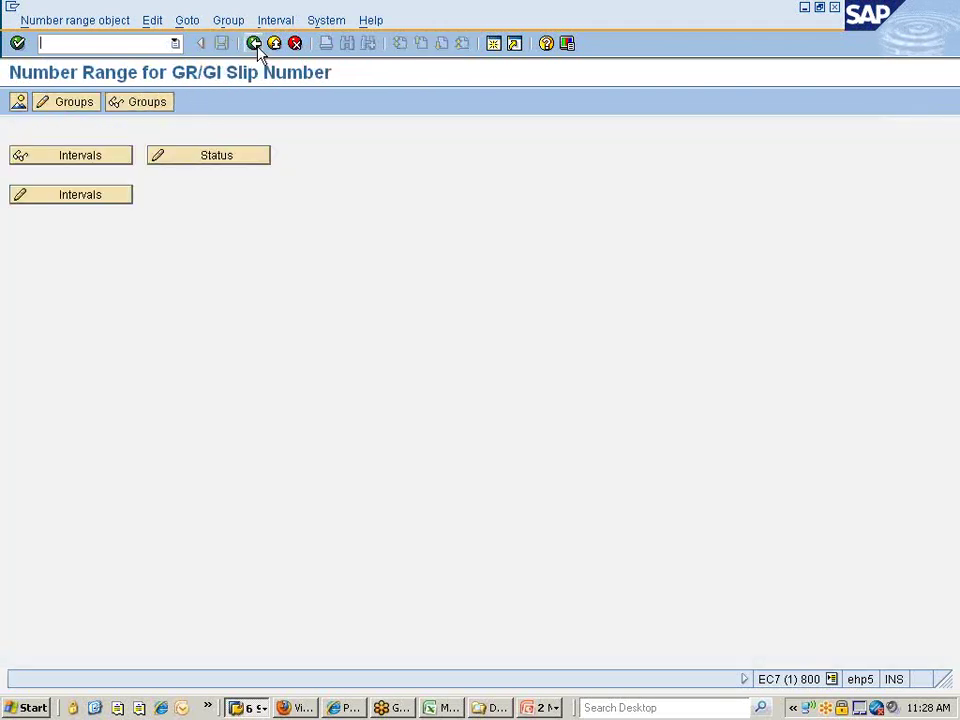
click(254, 44)
click(72, 318)
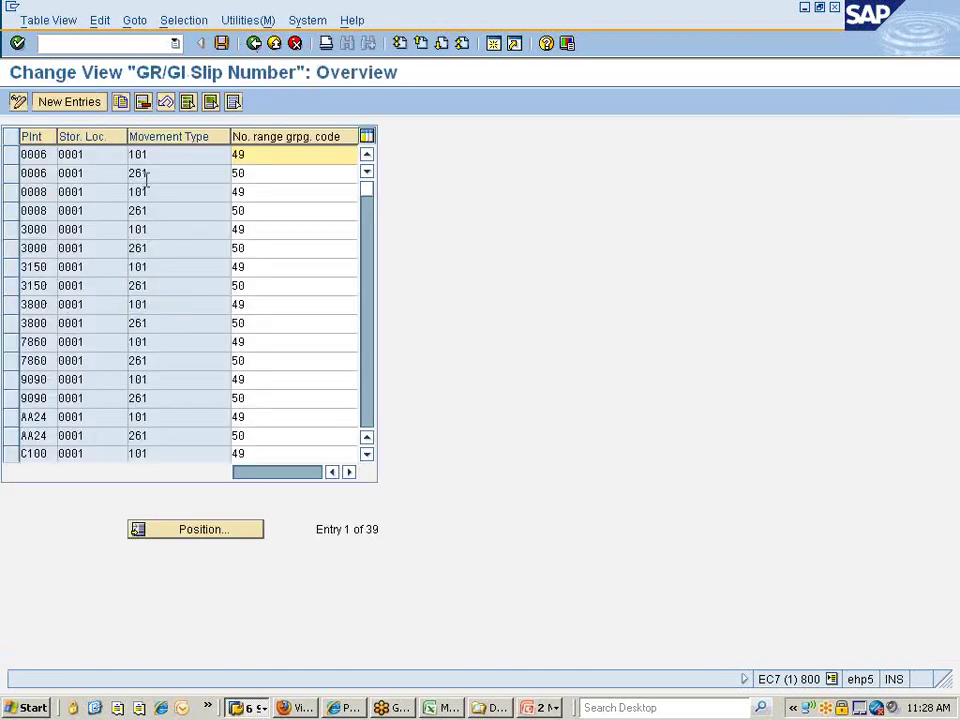
click(254, 44)
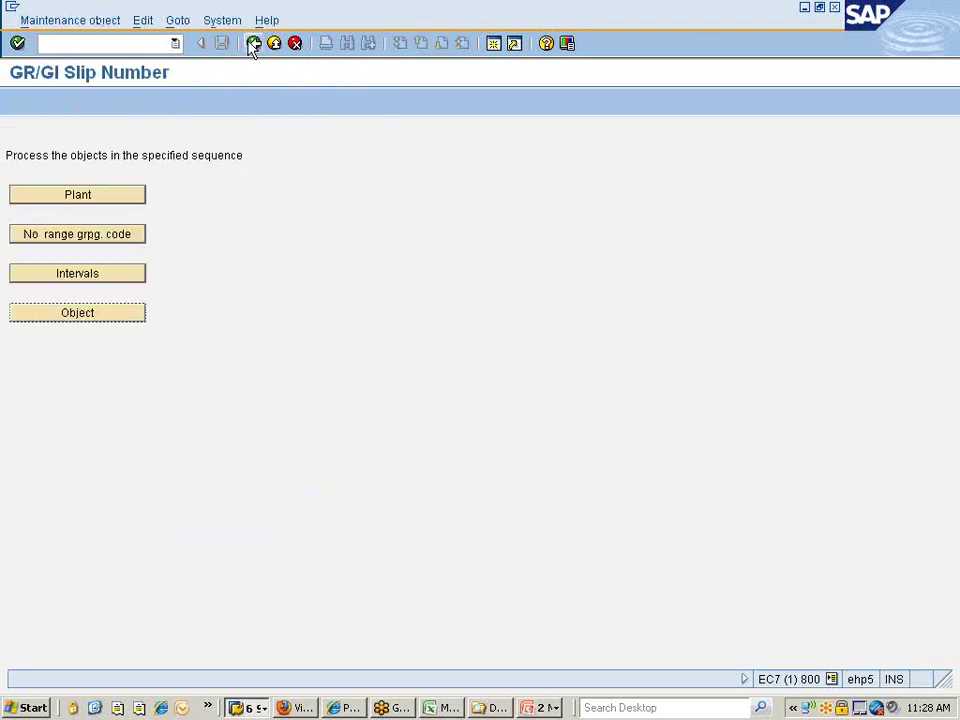
Start a new GR/GI slip number range group with the text Nissan Group and year 2012.
click(65, 276)
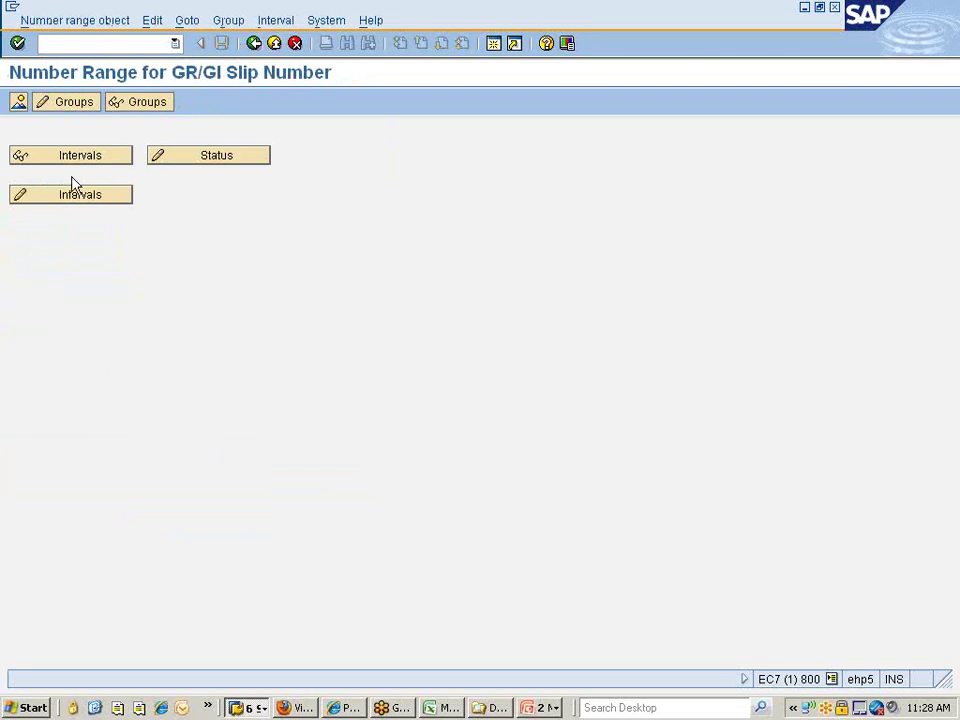
click(73, 104)
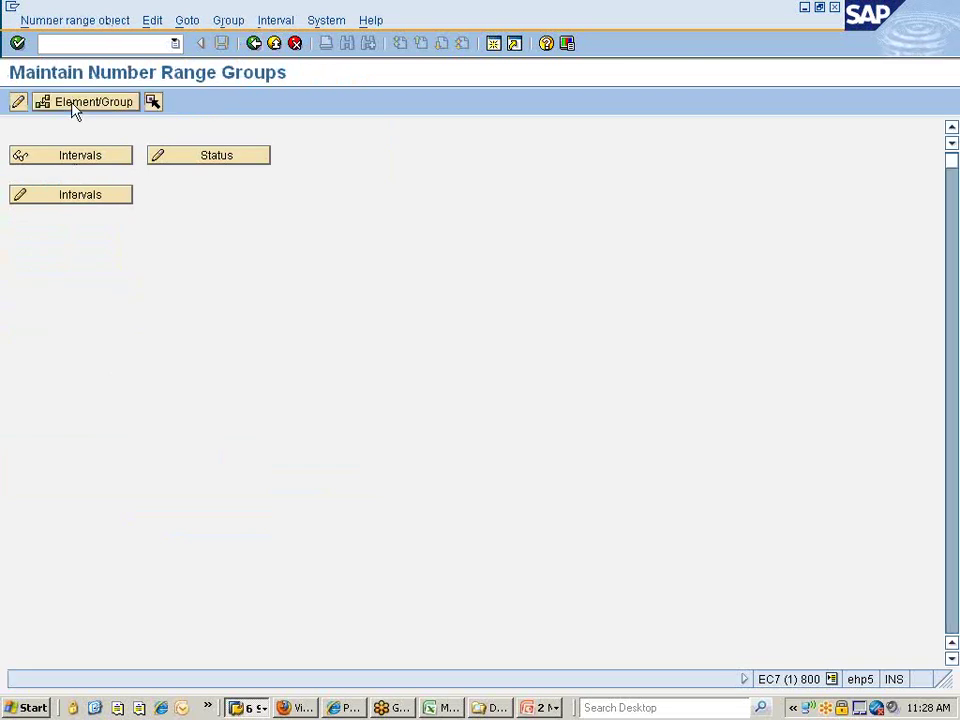
click(228, 20)
click(232, 42)
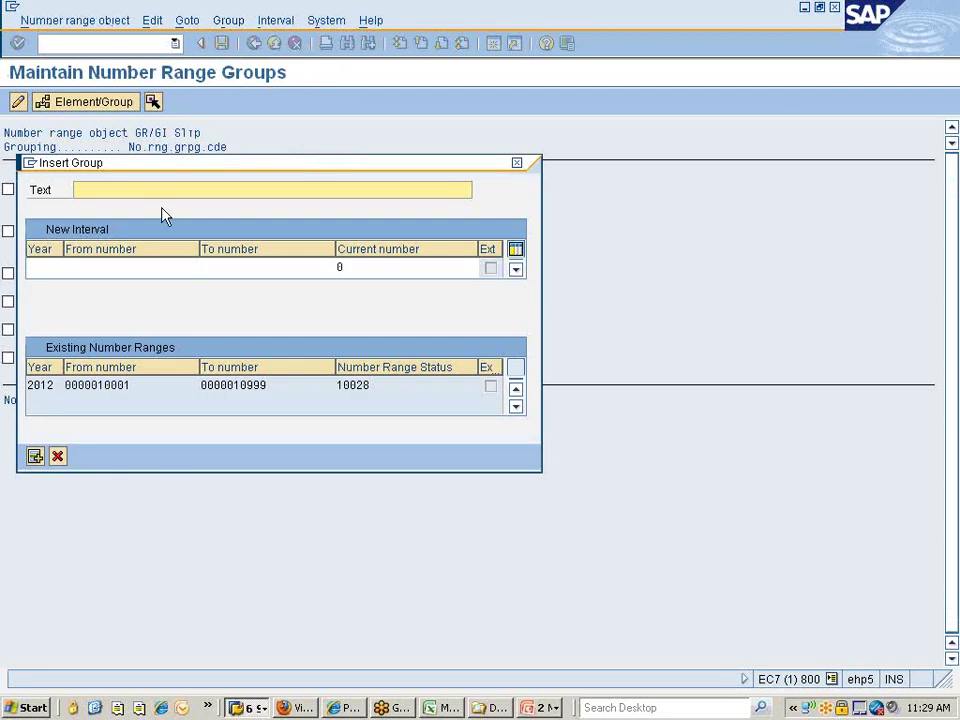
text(Nissan Group)
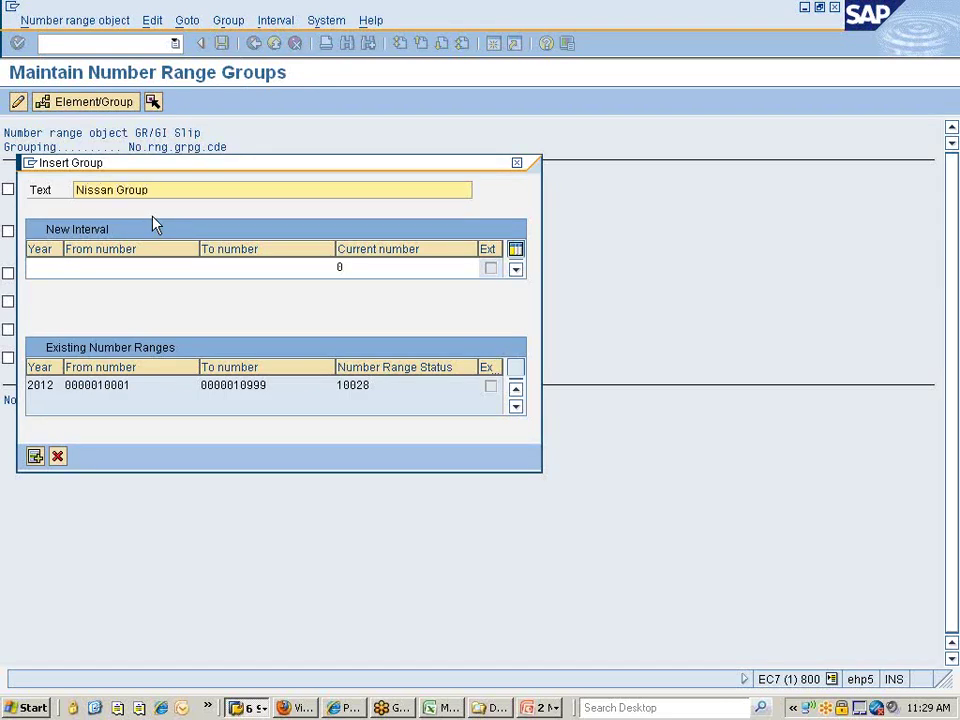
click(46, 265)
text(201)
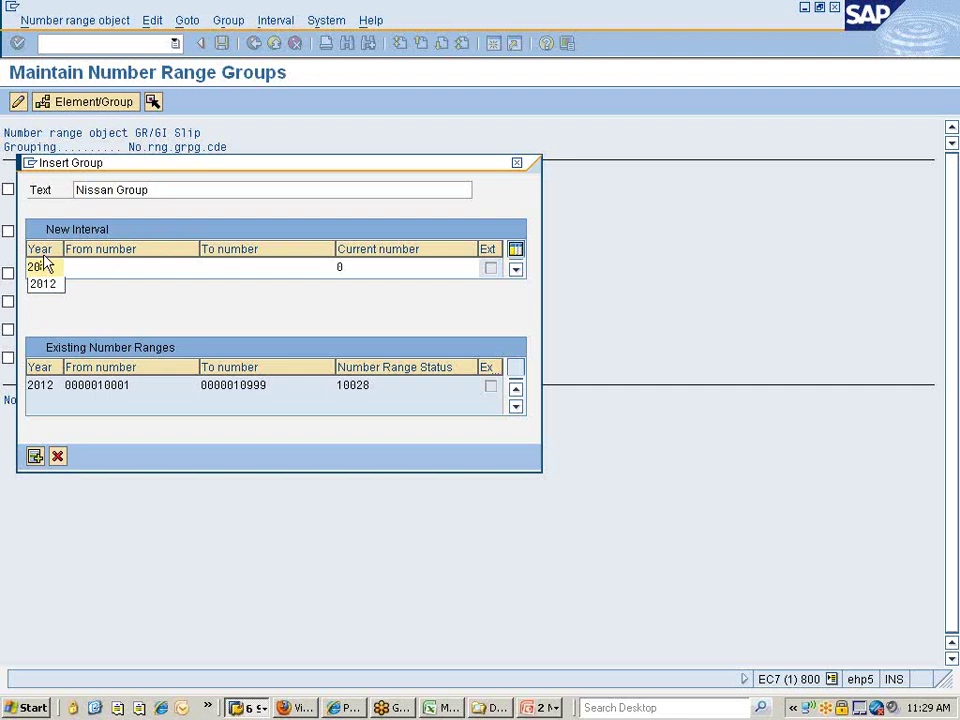
text(2)
Check the free intervals and set the new group's number interval from 22000 to 22999.
click(104, 266)
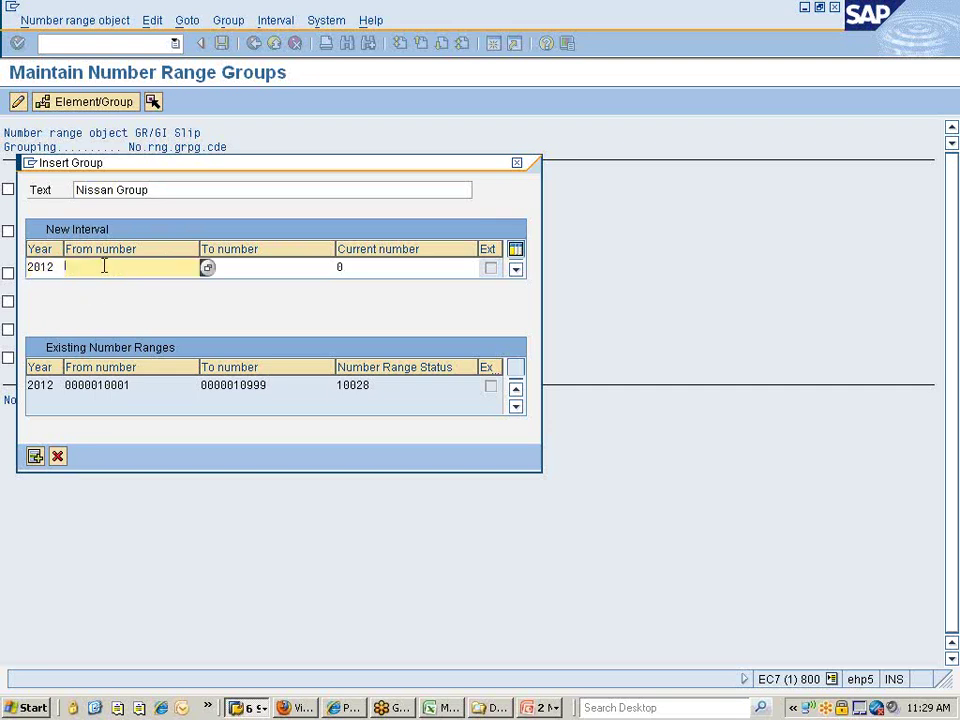
click(208, 268)
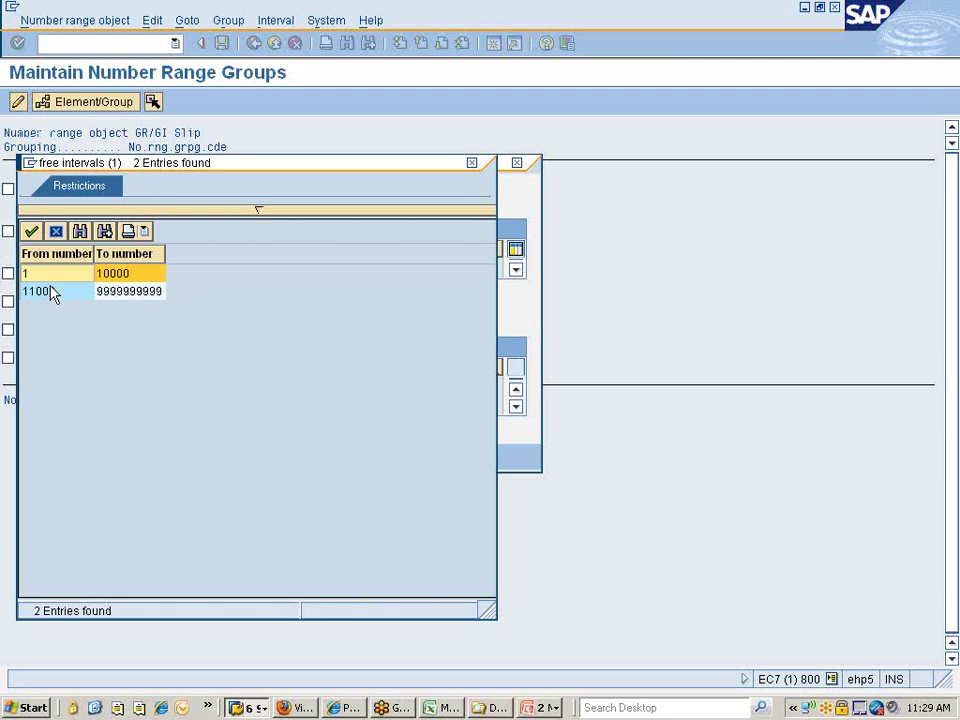
click(46, 298)
double_click(46, 298)
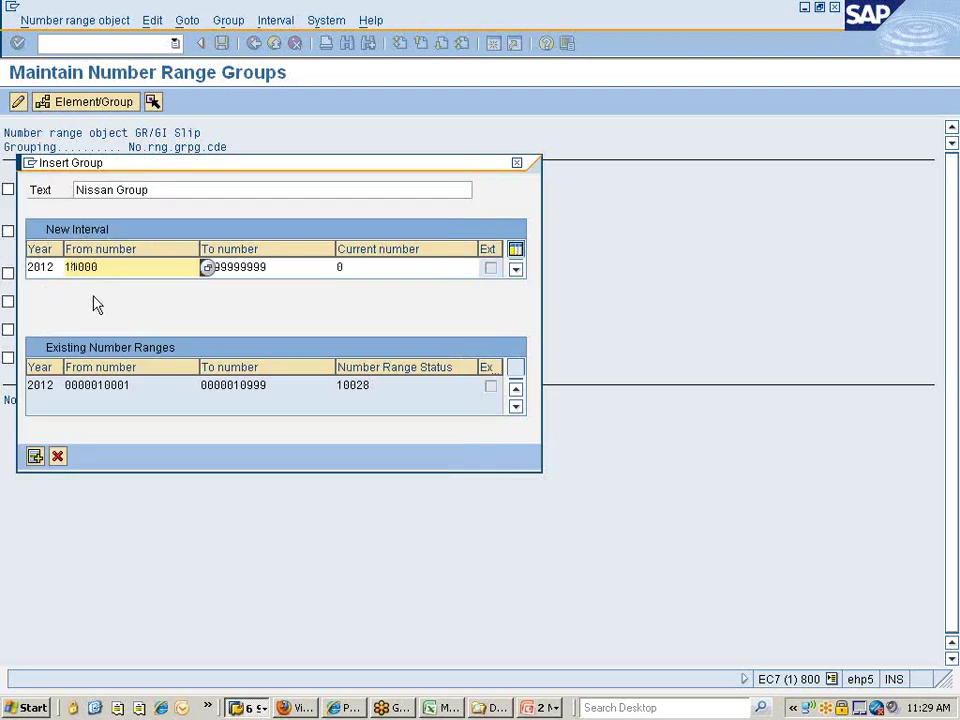
key(BackSpace)
key(BackSpace)
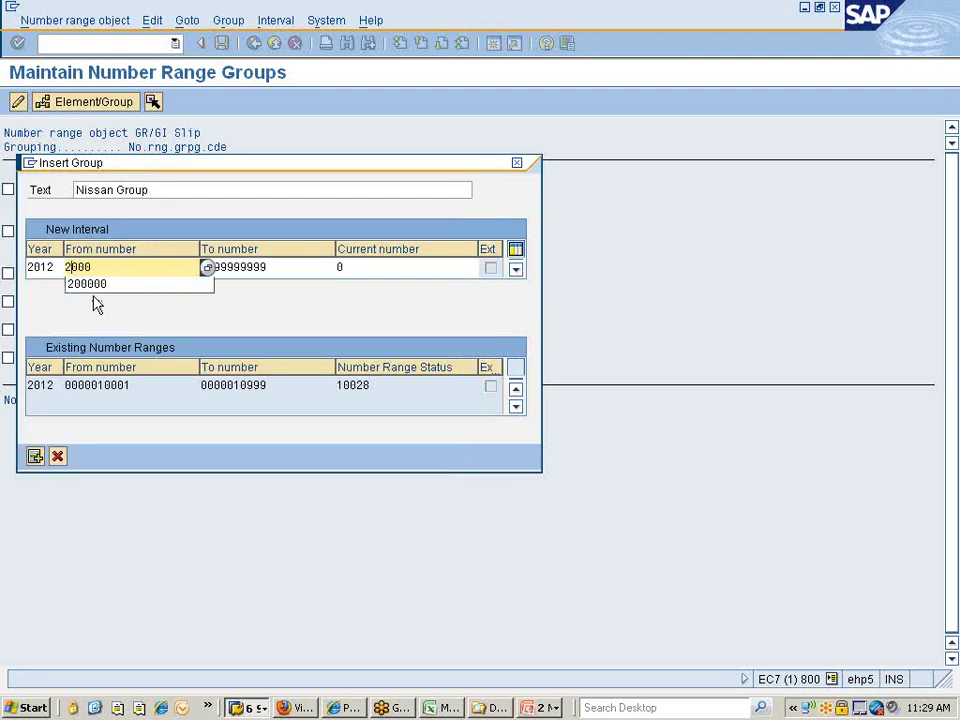
double_click(113, 266)
key(ctrl+c)
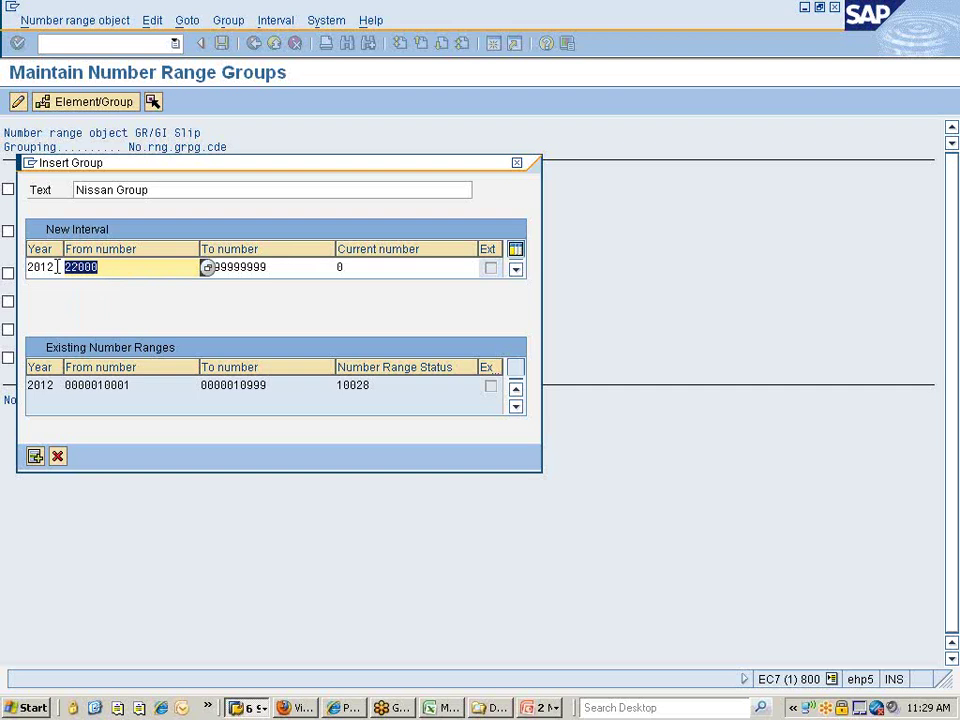
key(Tab)
key(ctrl+v)
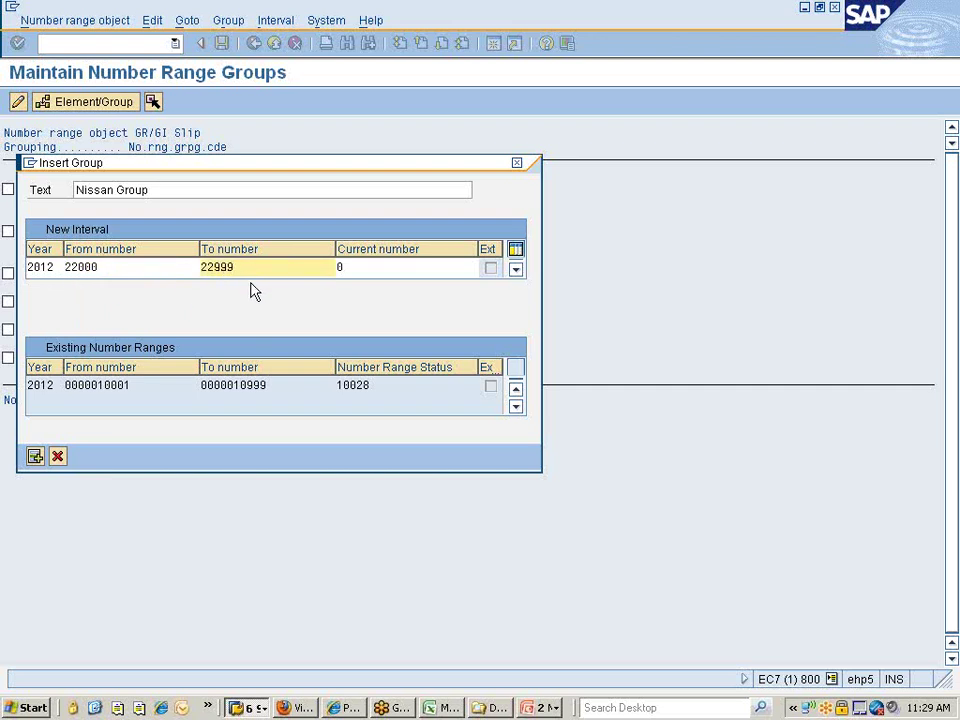
Insert the Nissan Group and save the number range groups, accepting the transport notice.
key(Return)
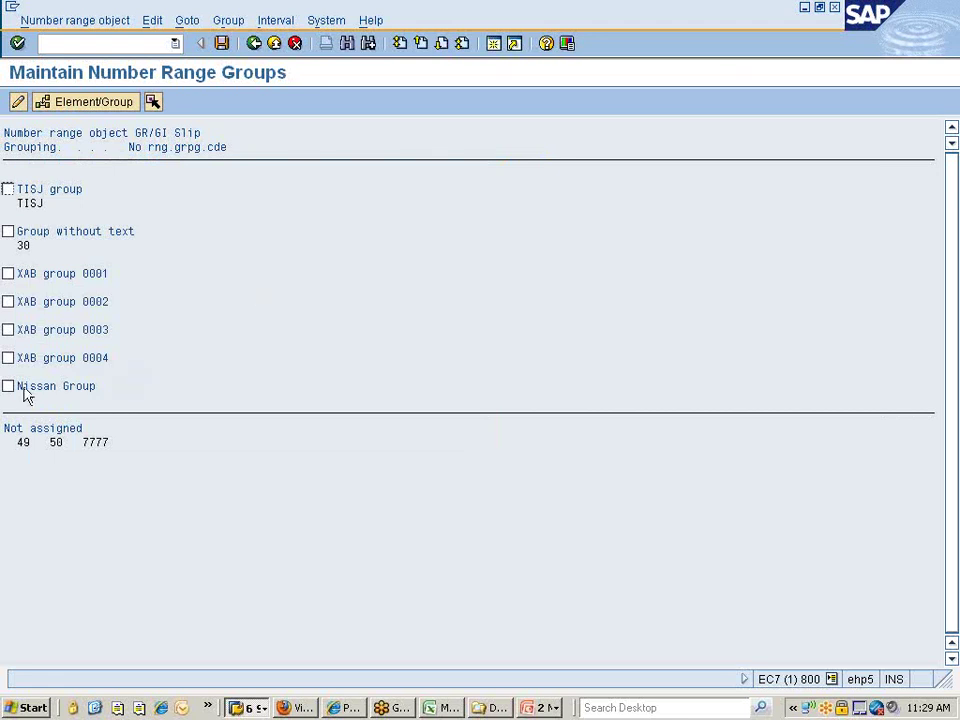
click(222, 44)
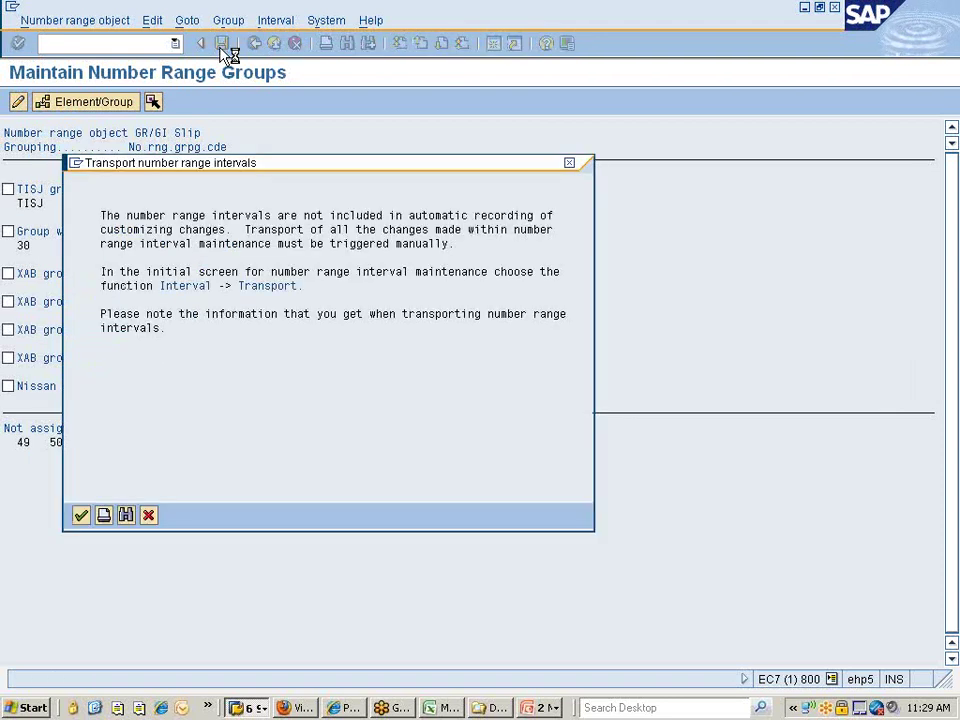
click(81, 514)
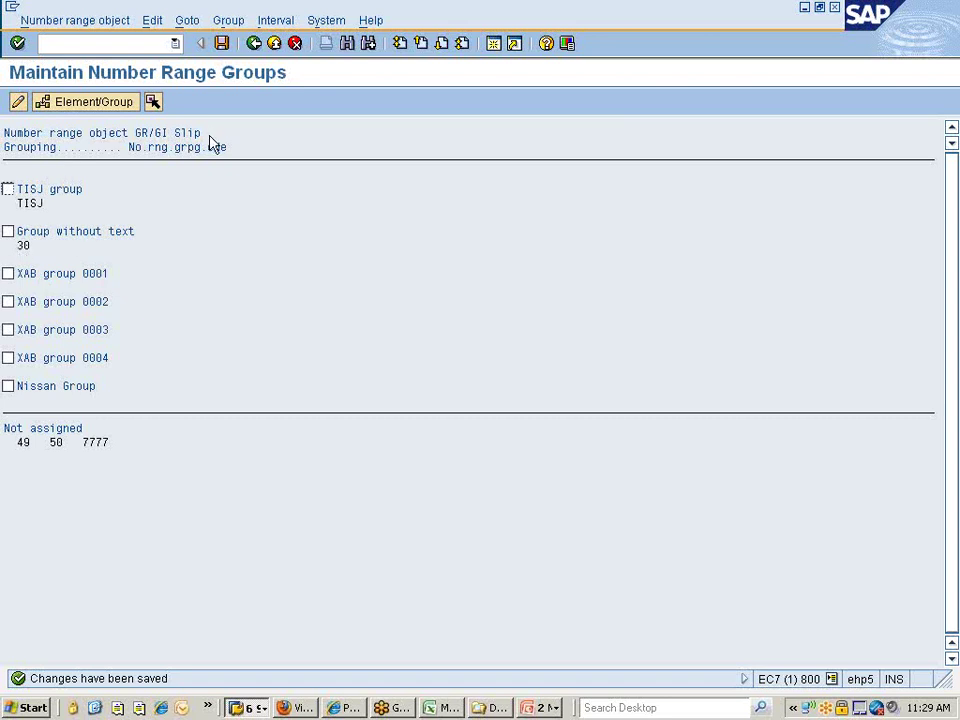
Check the new 2012 interval in the GR/GI slip interval maintenance and return to the GR/GI Slip Number screen.
click(256, 45)
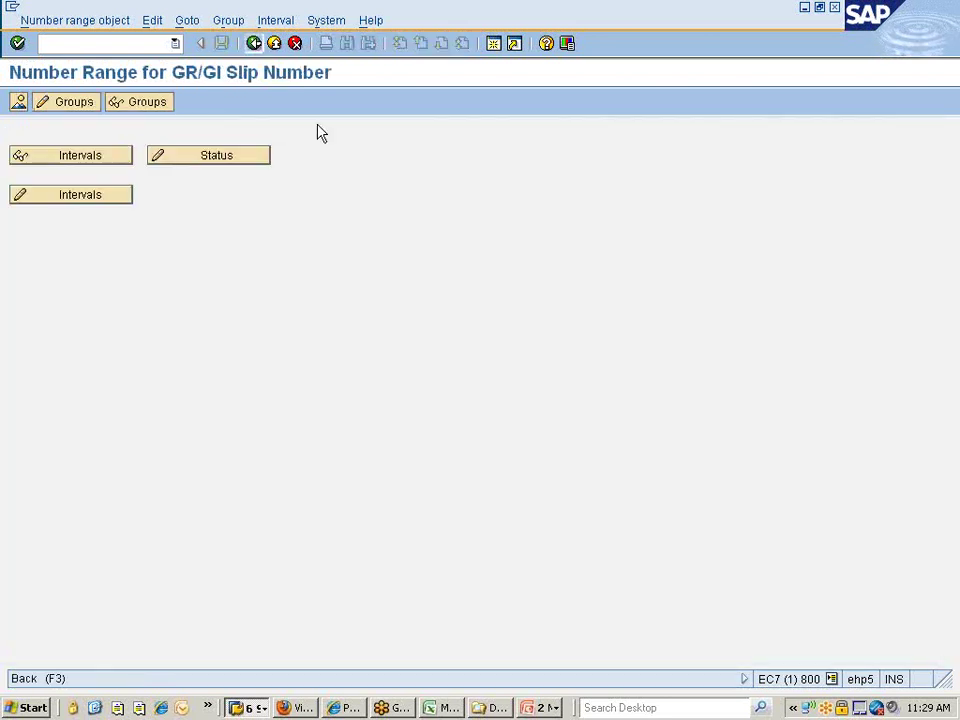
click(72, 195)
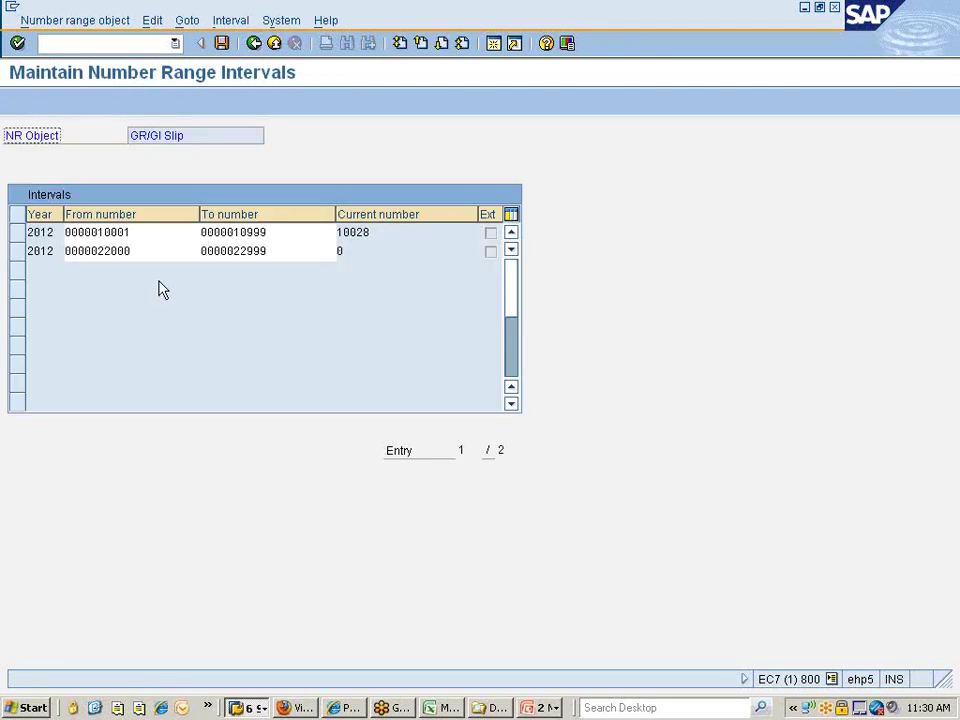
click(16, 253)
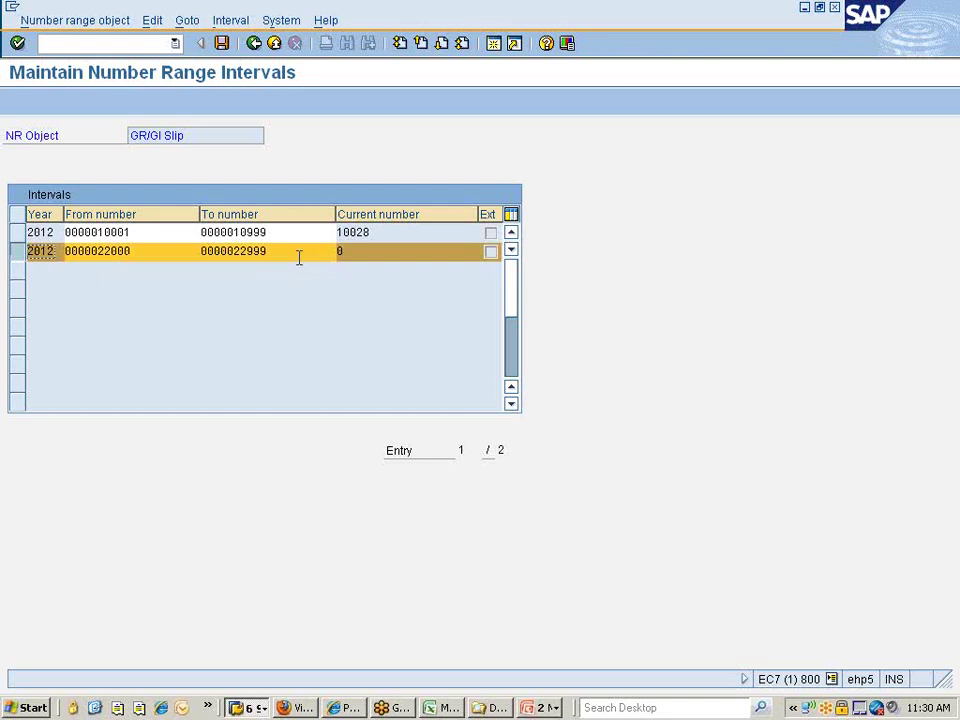
click(255, 45)
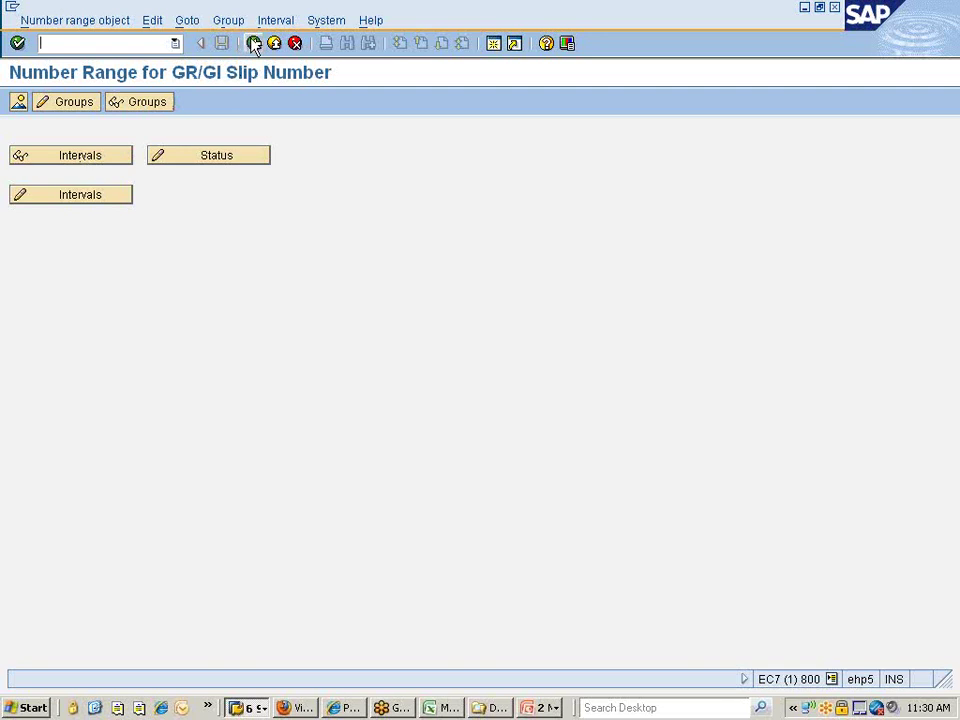
click(254, 45)
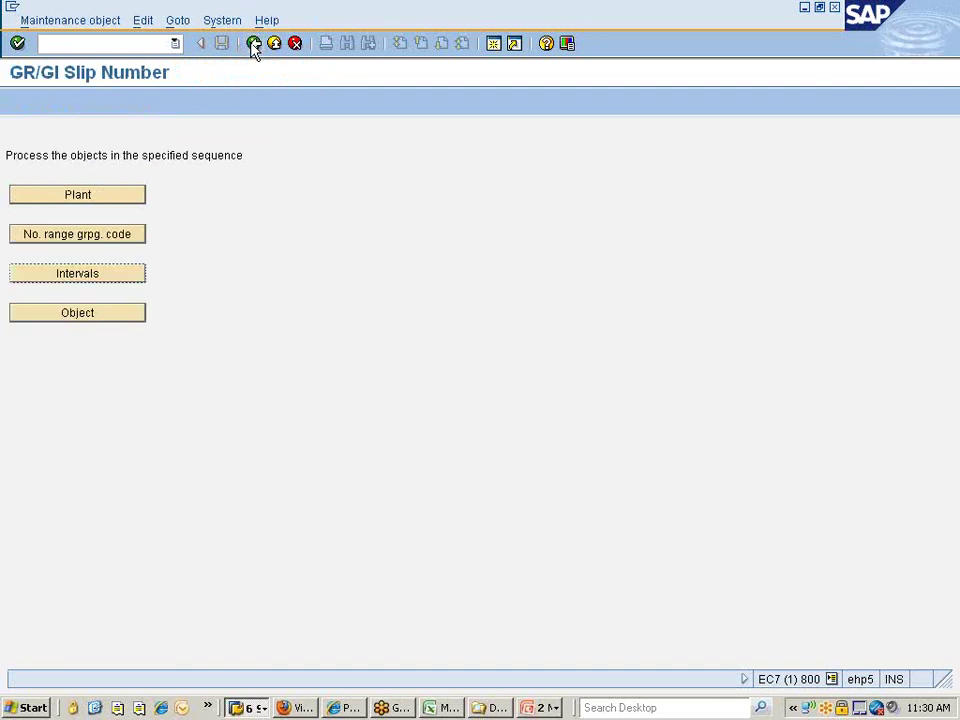
Look up the internal number ranges available for grouping code 7777 and close the list without choosing one.
click(56, 234)
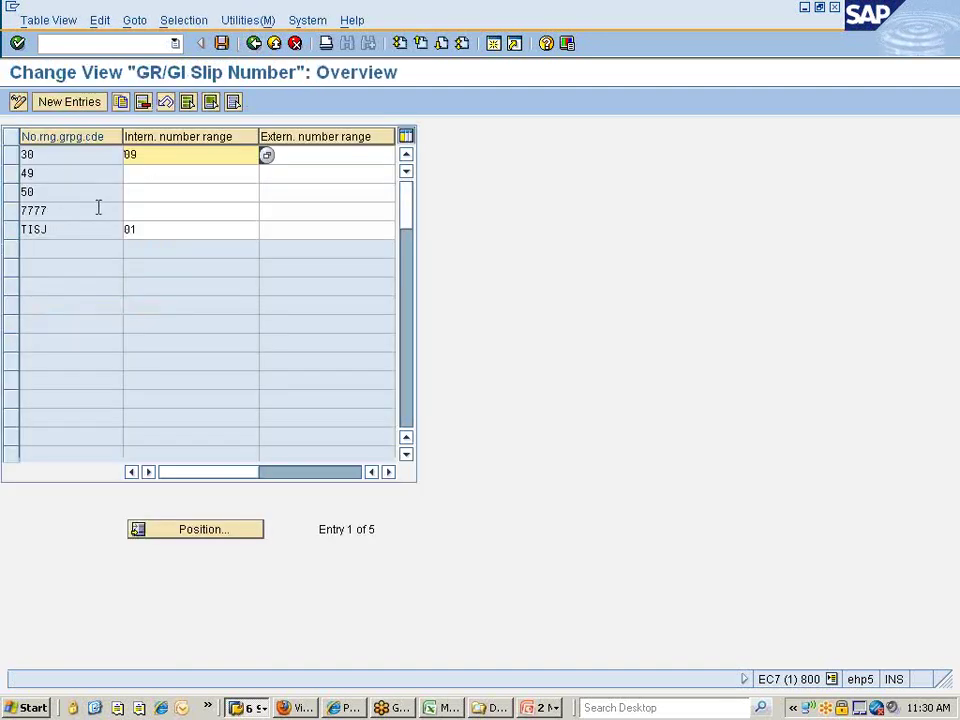
click(140, 210)
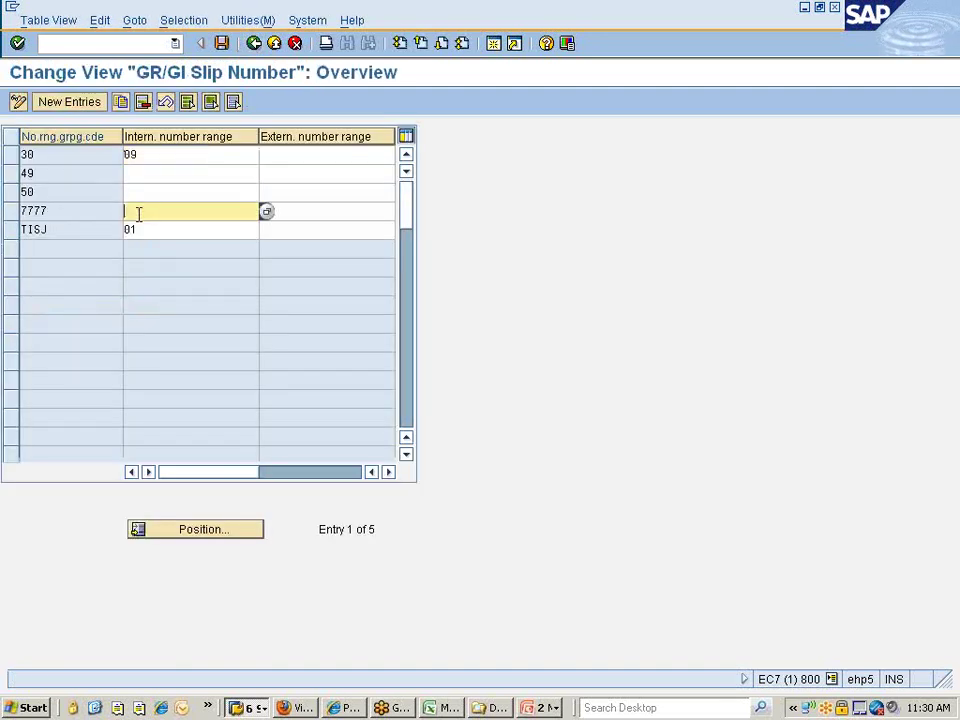
click(266, 213)
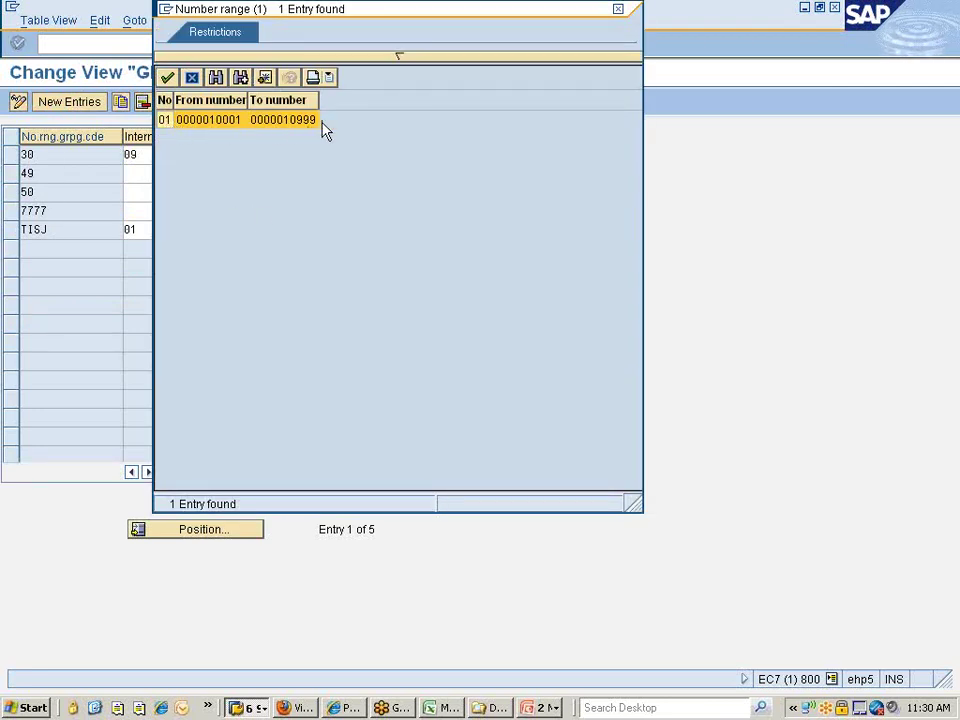
click(618, 9)
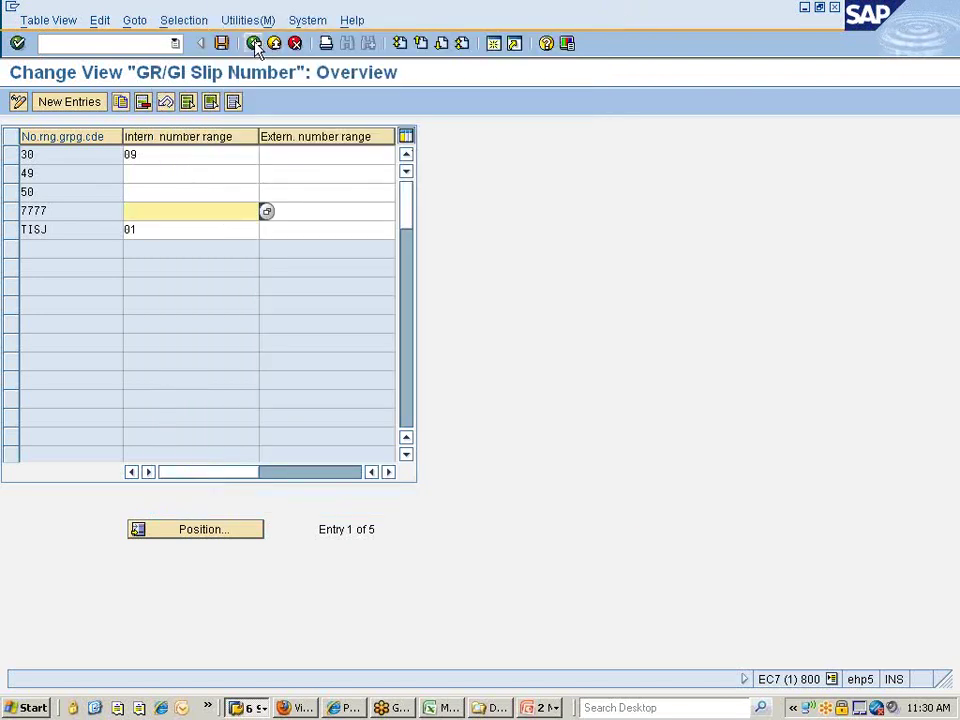
Check which internal number ranges a new grouping code entry offers, then return to the GR/GI Slip Number screen.
click(81, 104)
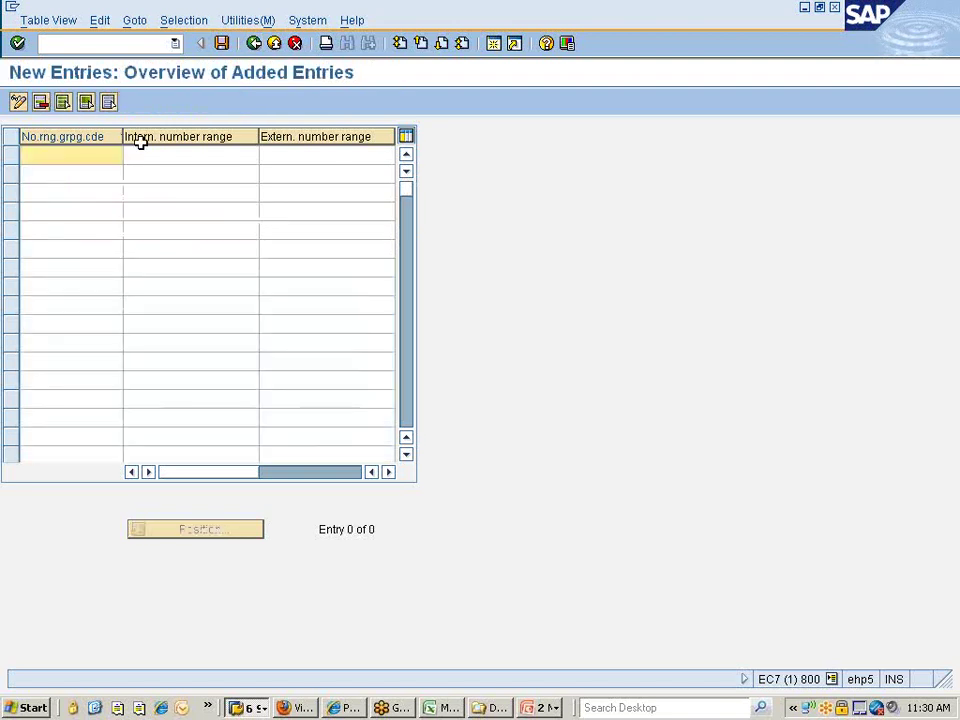
click(184, 154)
key(F4)
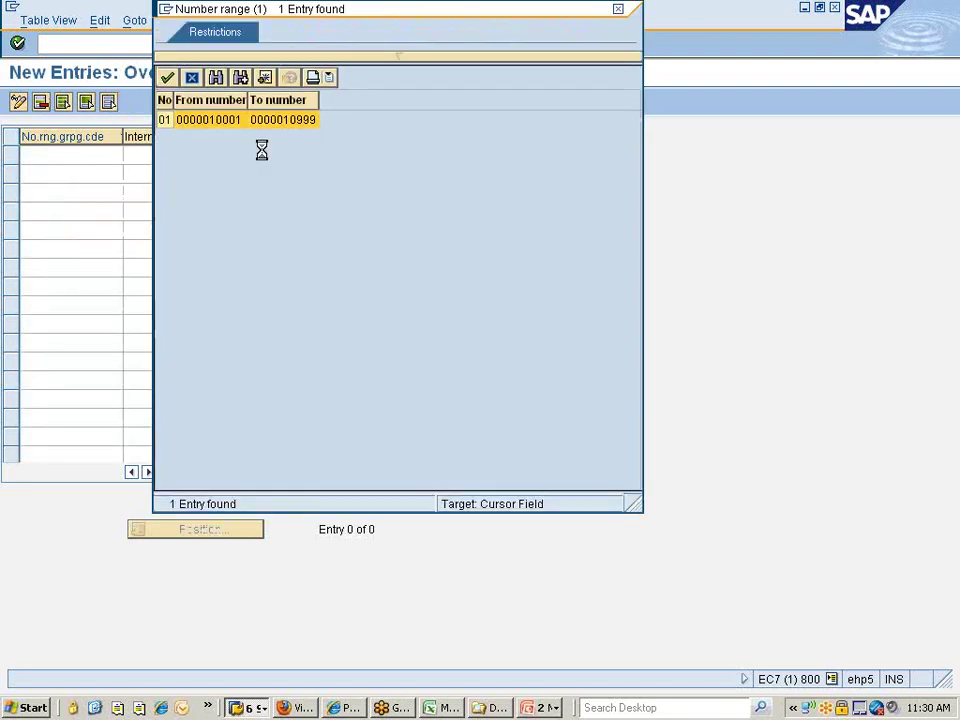
click(616, 9)
click(255, 45)
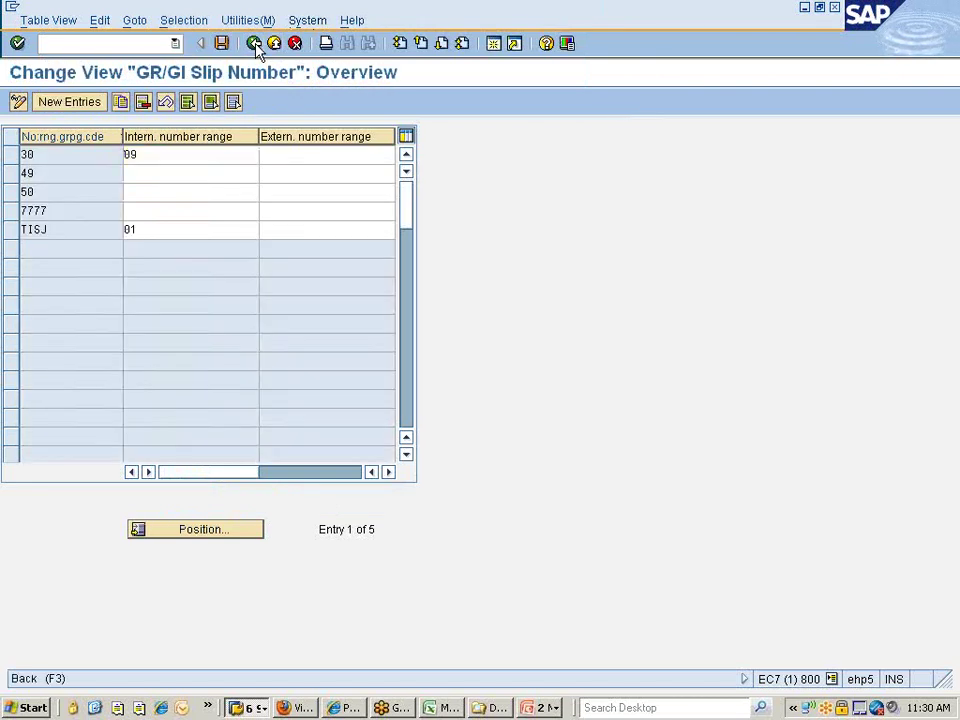
click(255, 45)
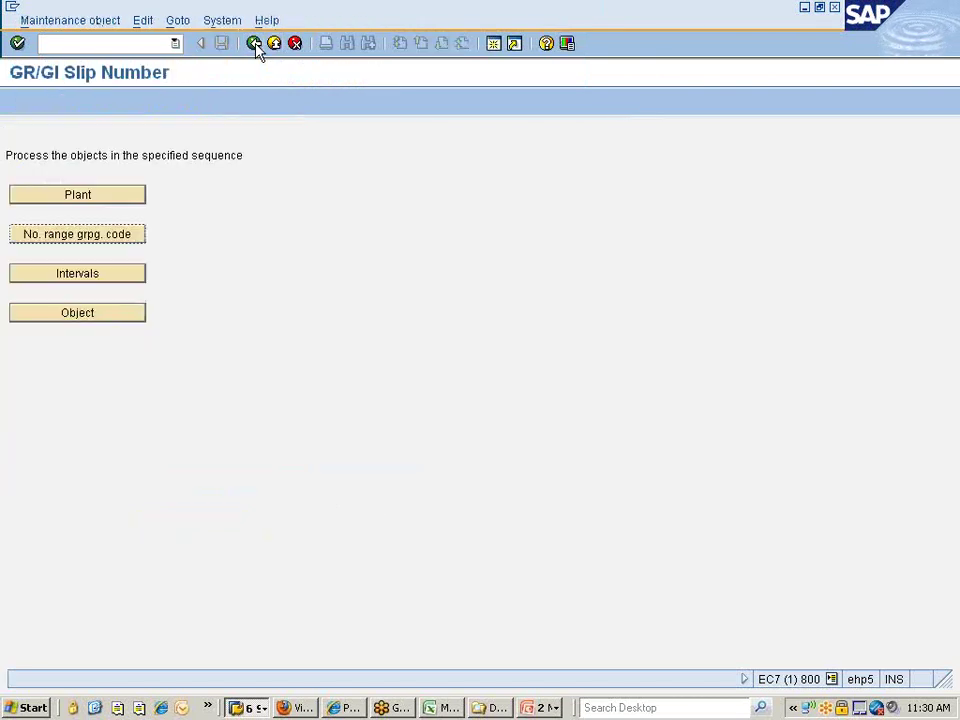
Reopen the GR/GI slip interval maintenance and select the 2012 interval 22000 to 22999.
click(77, 279)
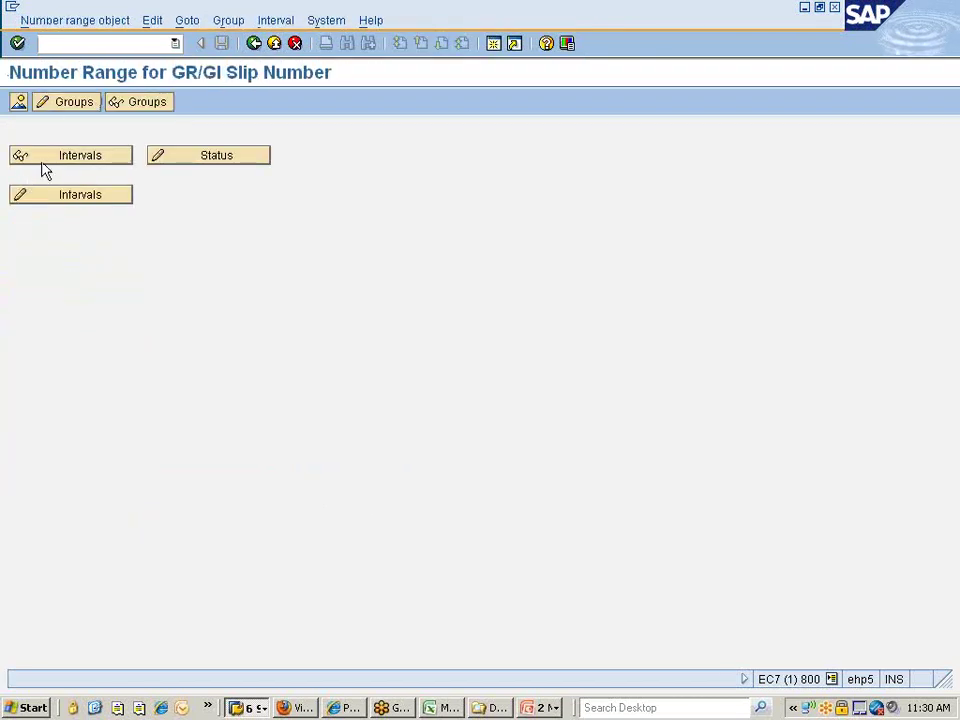
click(43, 197)
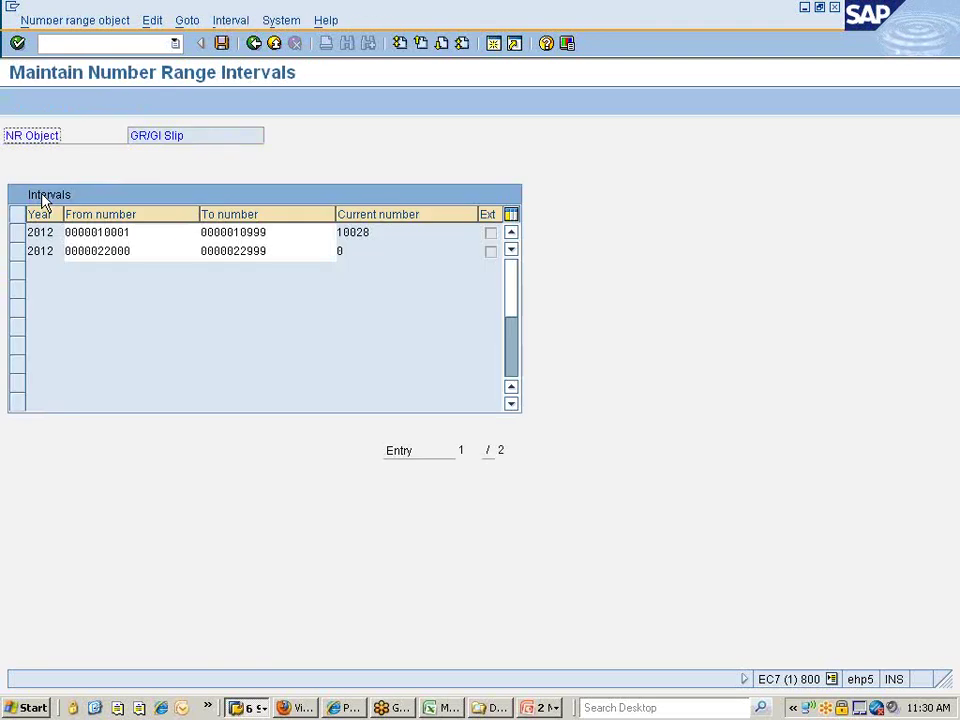
click(106, 251)
click(17, 251)
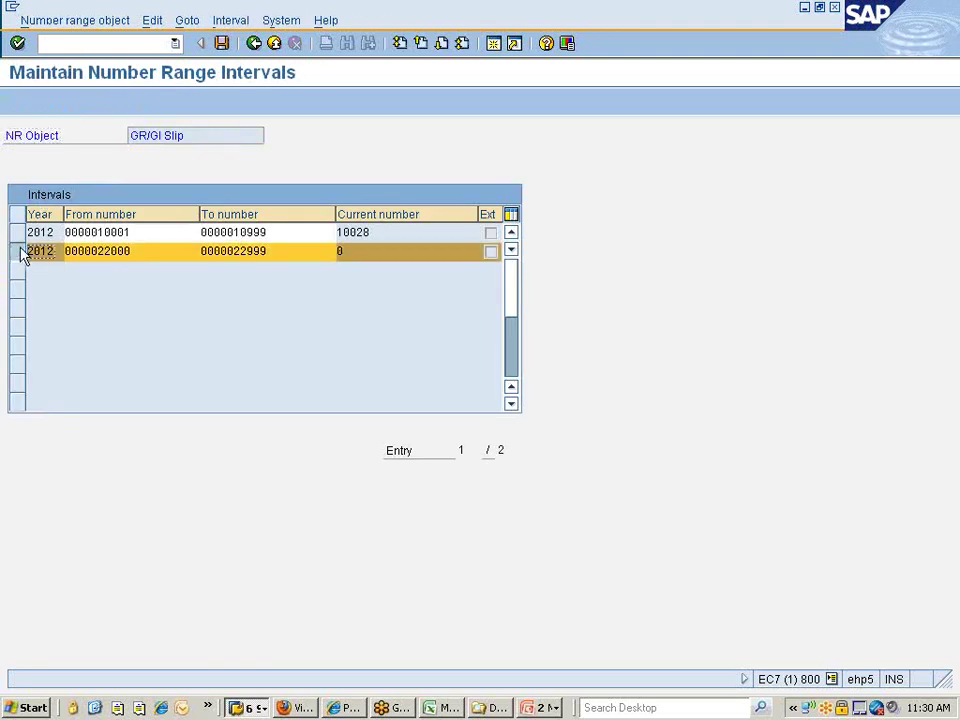
click(90, 22)
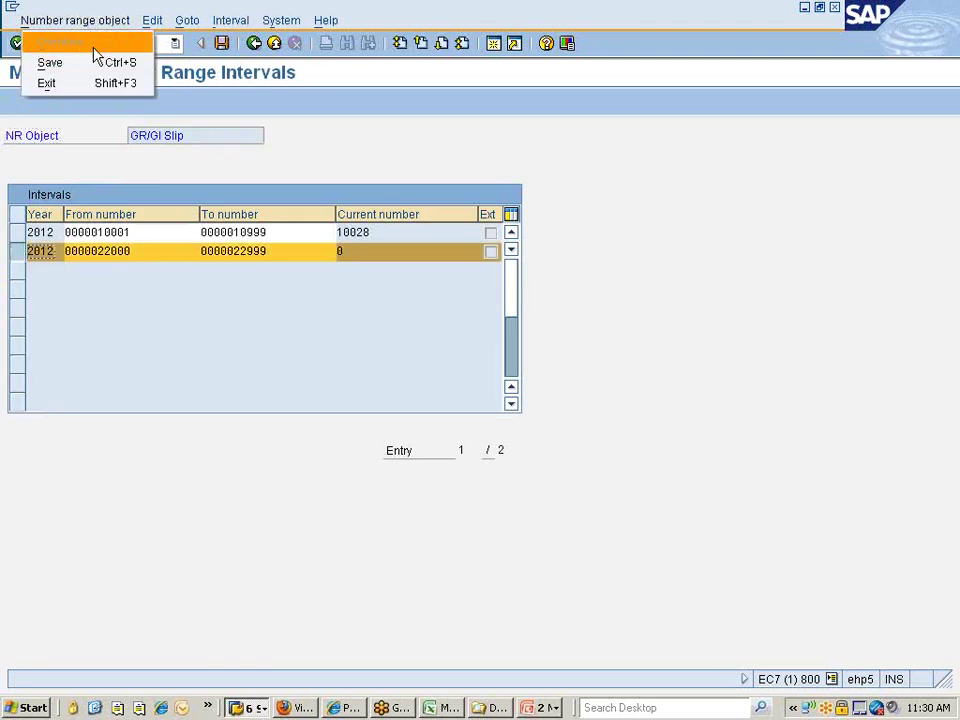
click(160, 21)
mouse_move(236, 22)
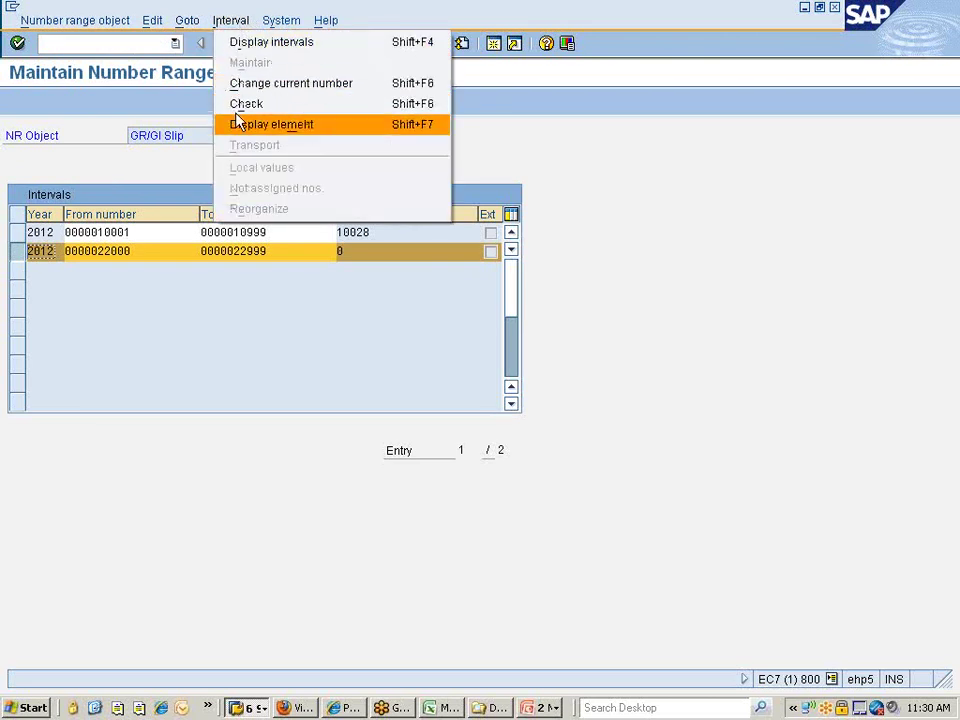
mouse_move(186, 26)
mouse_move(152, 21)
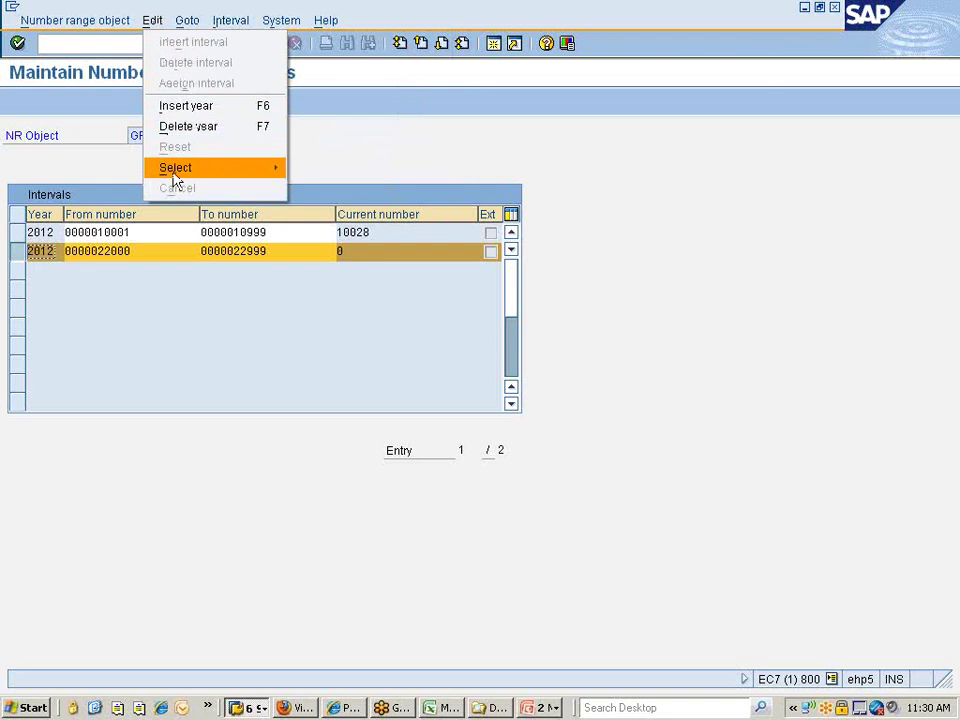
mouse_move(174, 175)
click(84, 168)
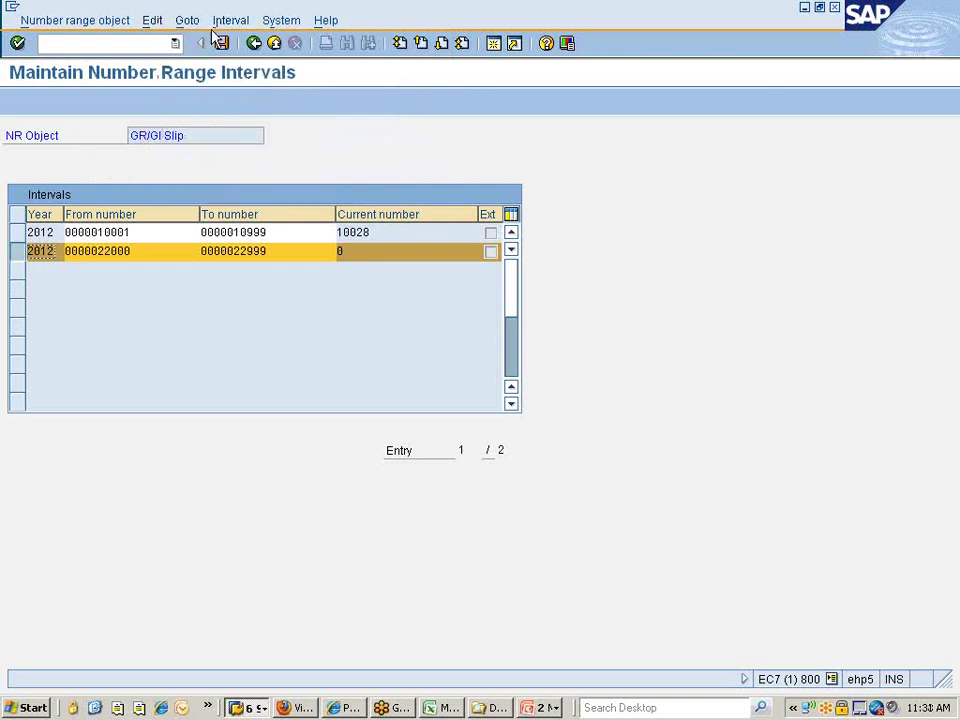
Leave interval maintenance, review the GR/GI slip overview of groups and intervals, and return to the GR/GI Slip Number screen.
click(257, 45)
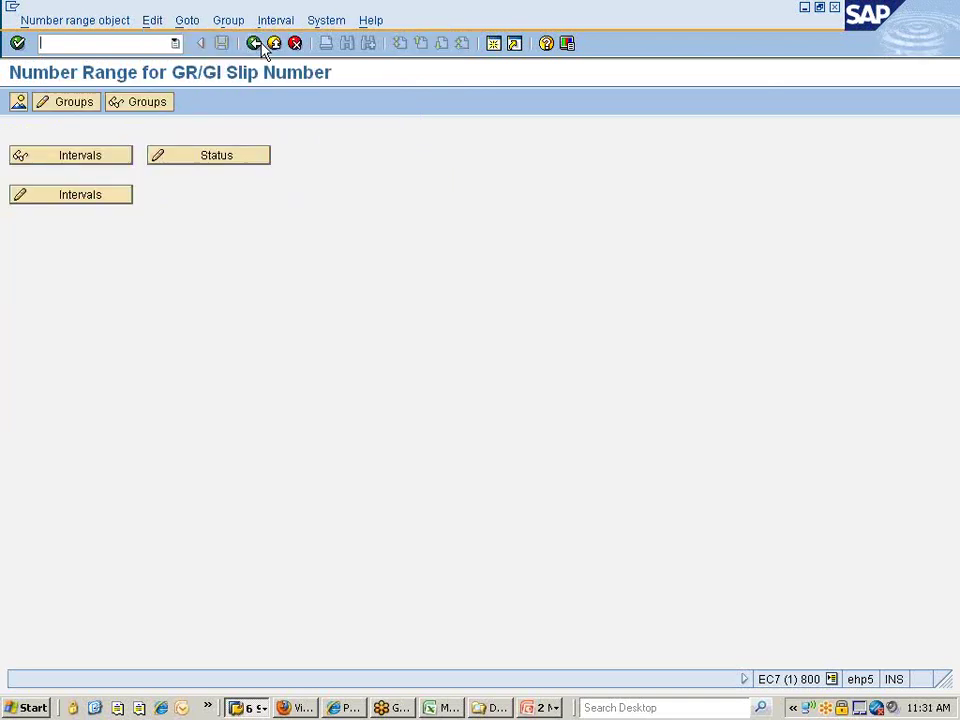
click(19, 102)
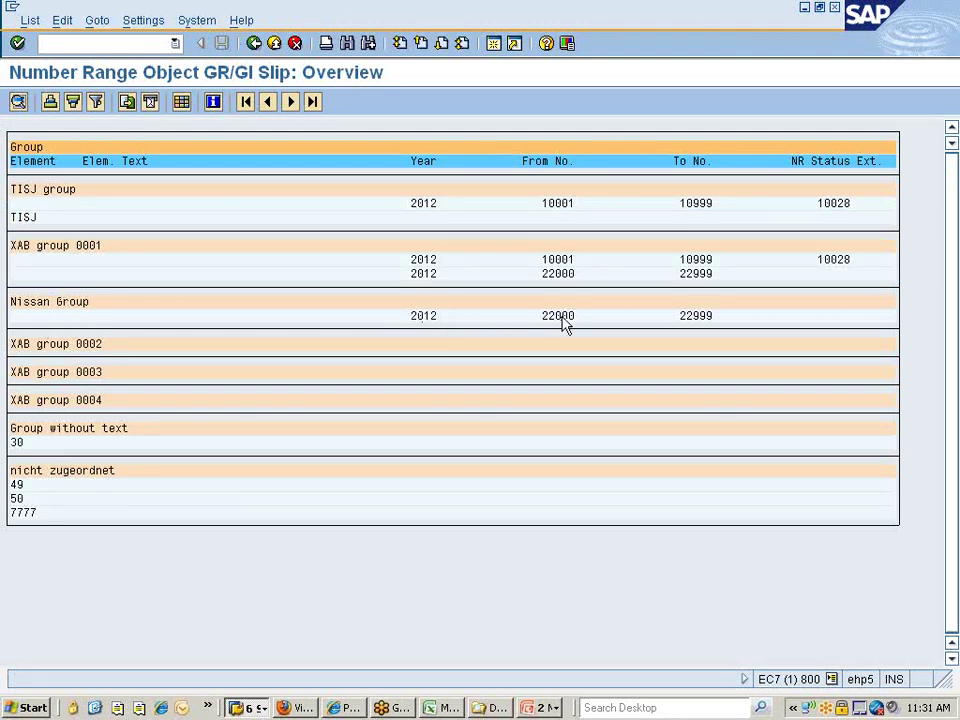
click(703, 316)
click(258, 44)
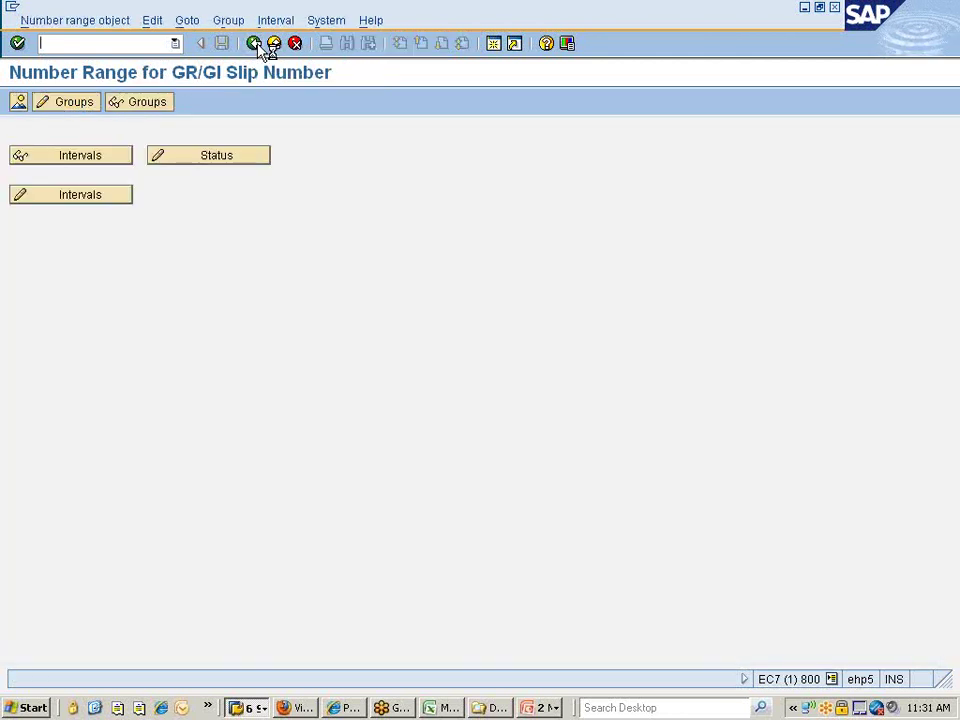
click(262, 44)
Assign internal number range 01 to grouping code 7777 and save it in the customizing request "Nissan changes".
click(88, 234)
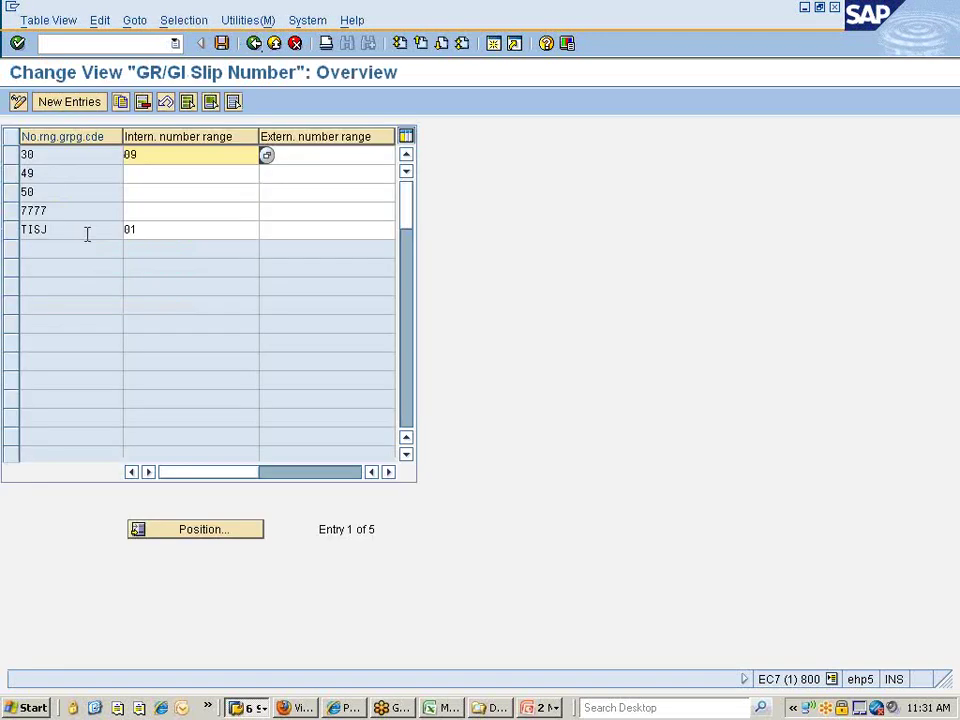
click(161, 210)
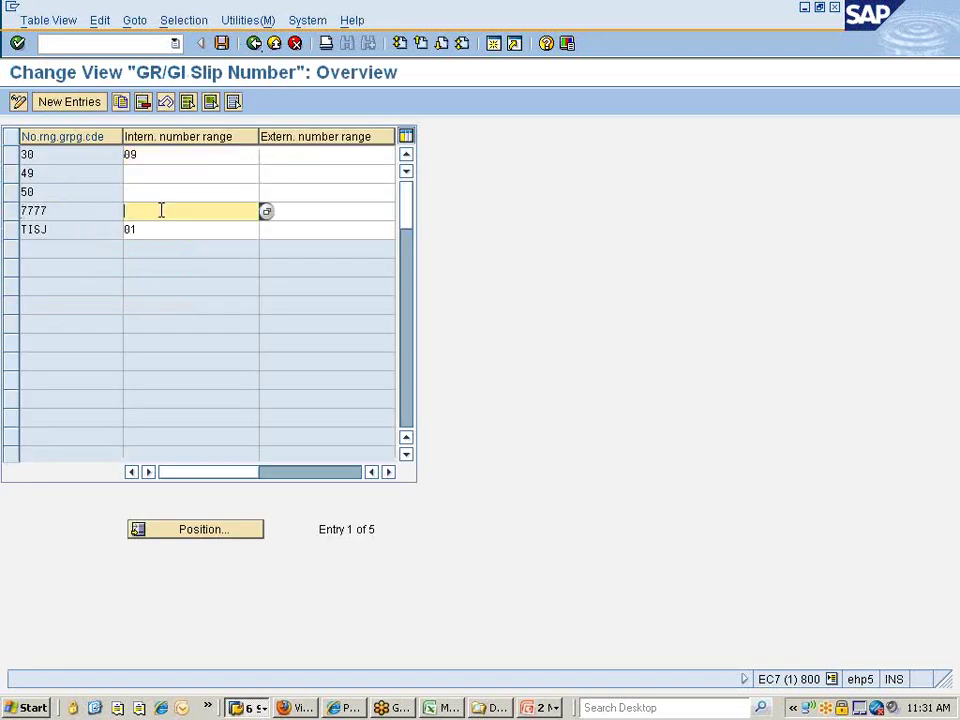
click(266, 212)
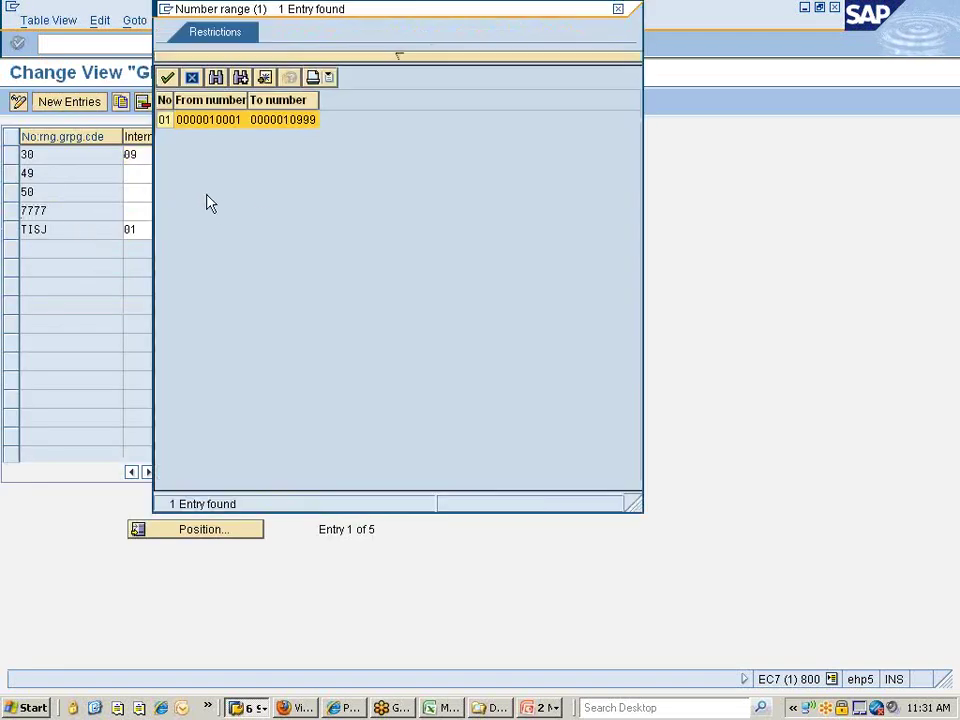
double_click(194, 121)
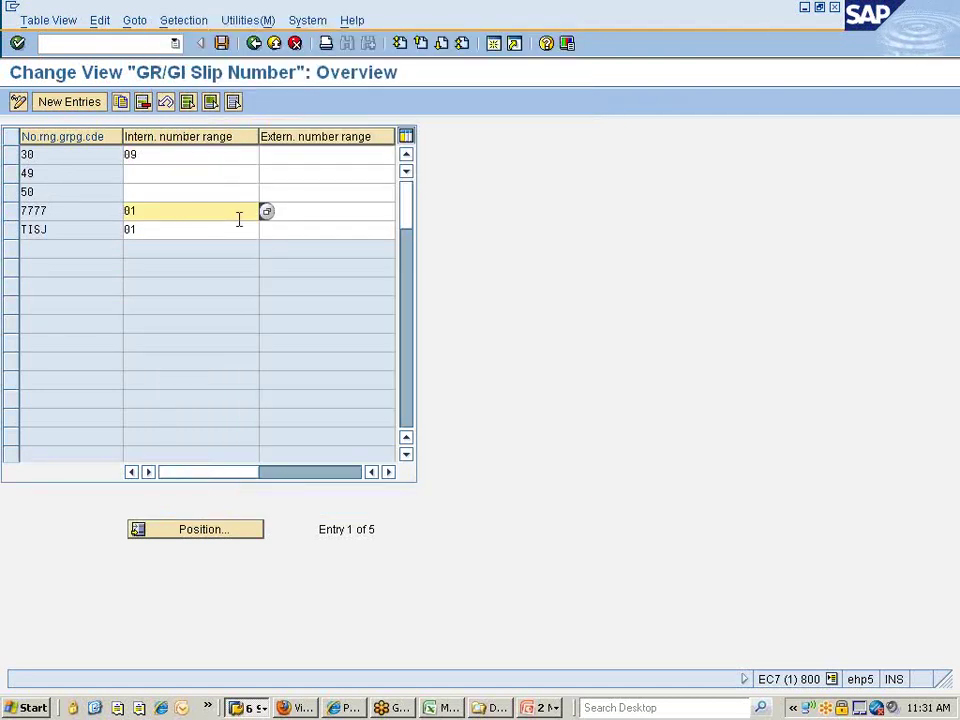
click(223, 45)
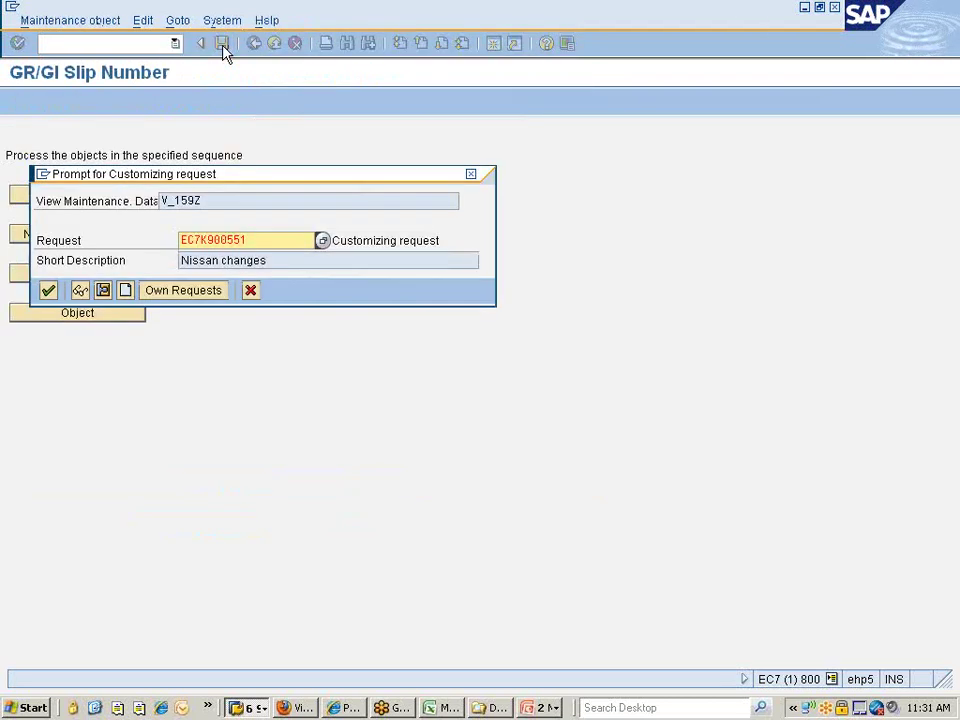
click(49, 288)
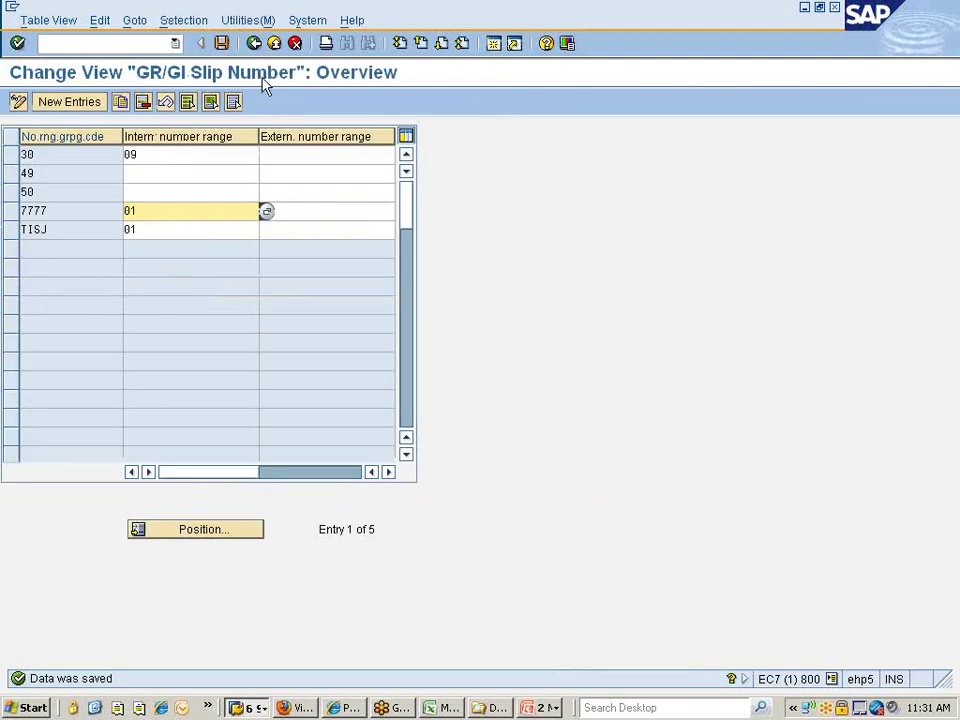
Move grouping code 7777 from the TISJ group to the Nissan Group in number range group maintenance and save the change.
click(256, 43)
click(101, 278)
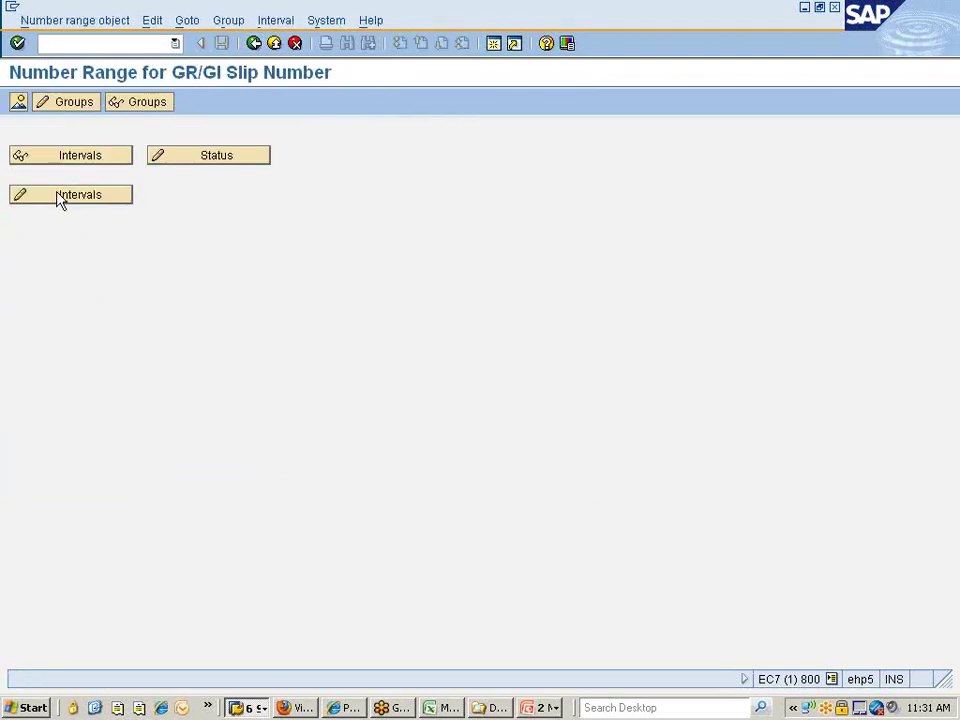
click(58, 106)
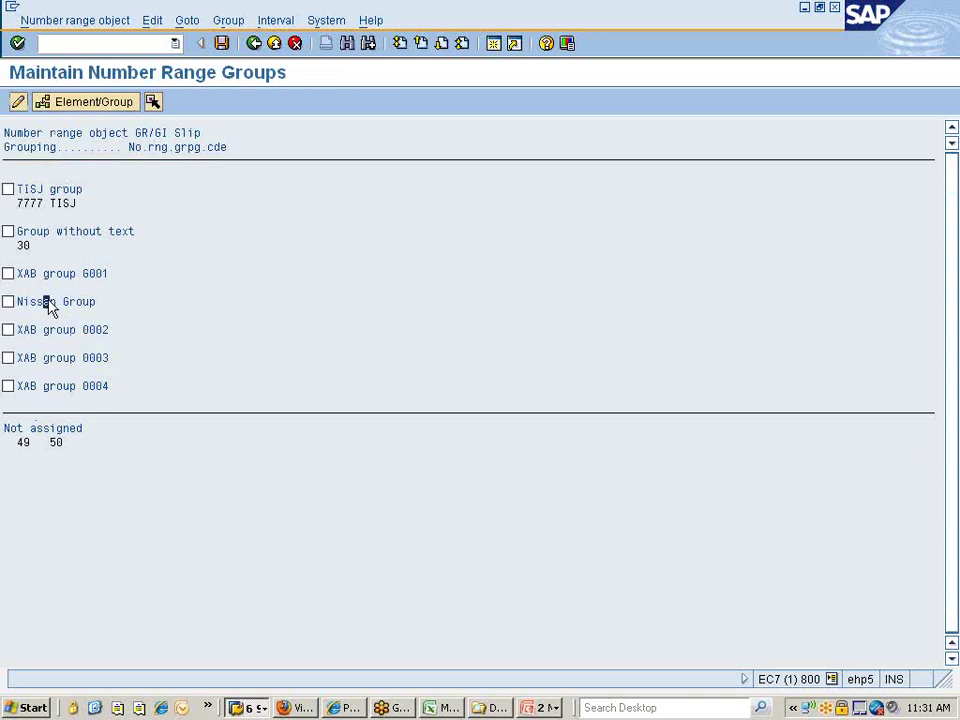
click(34, 205)
click(86, 103)
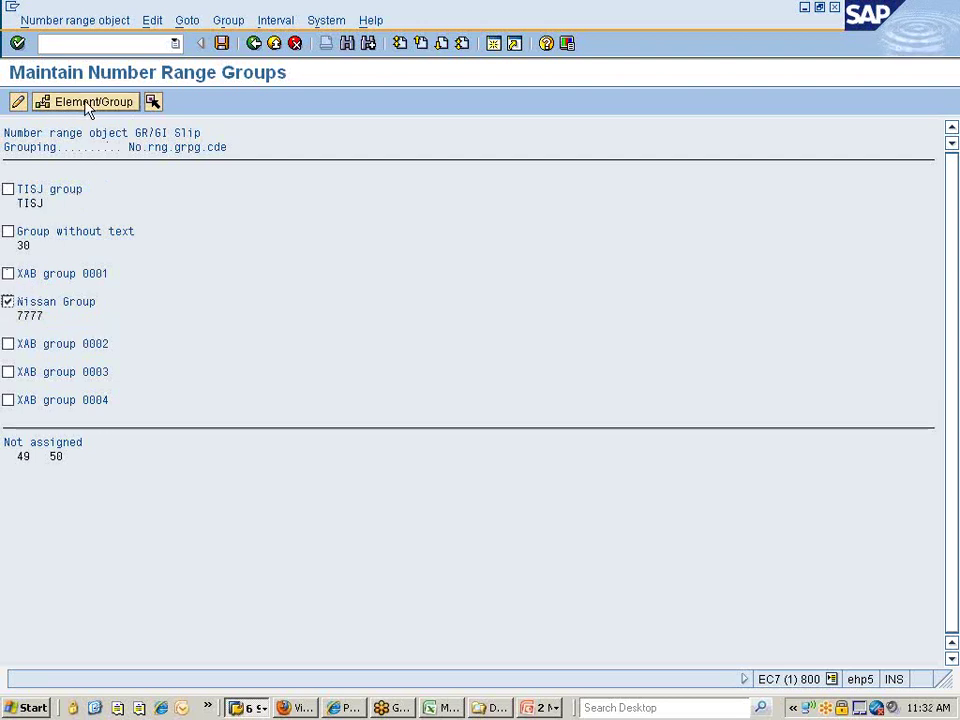
click(221, 43)
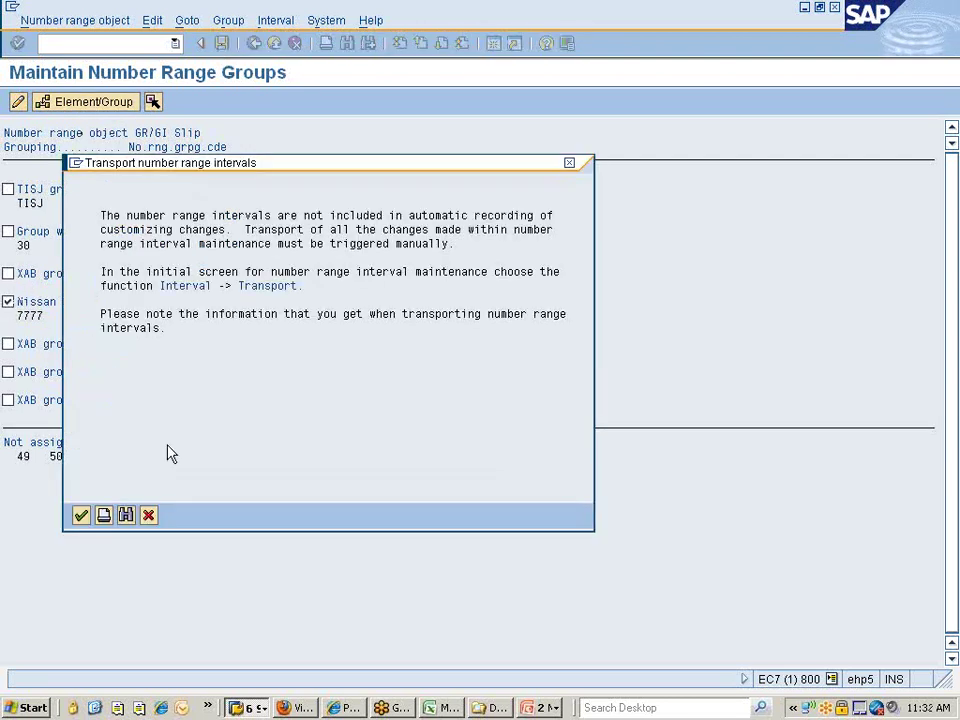
click(81, 515)
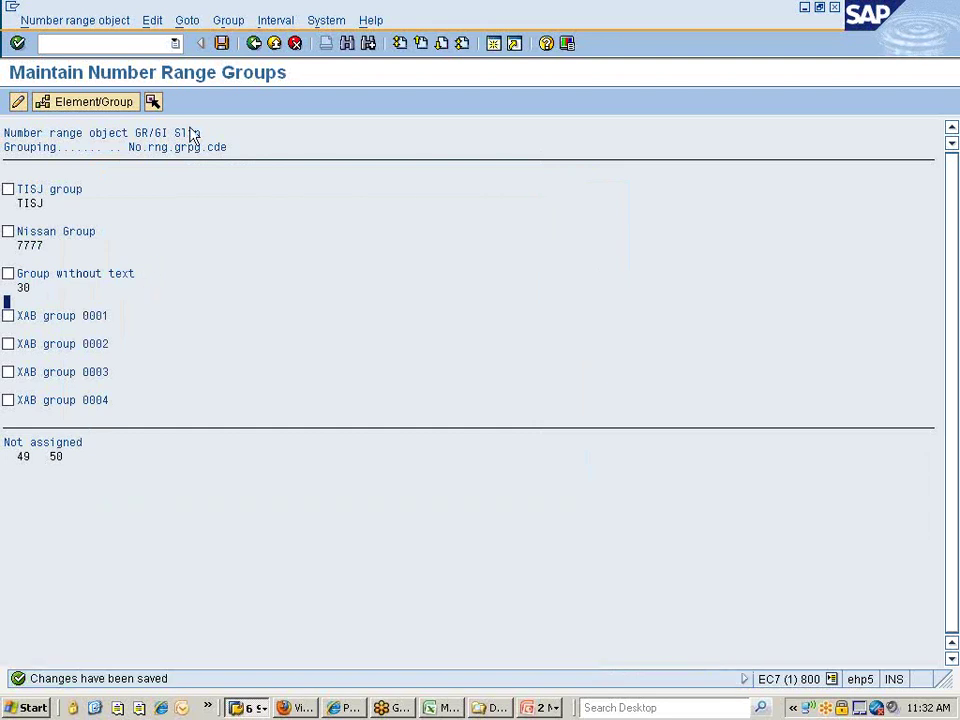
click(221, 45)
click(254, 44)
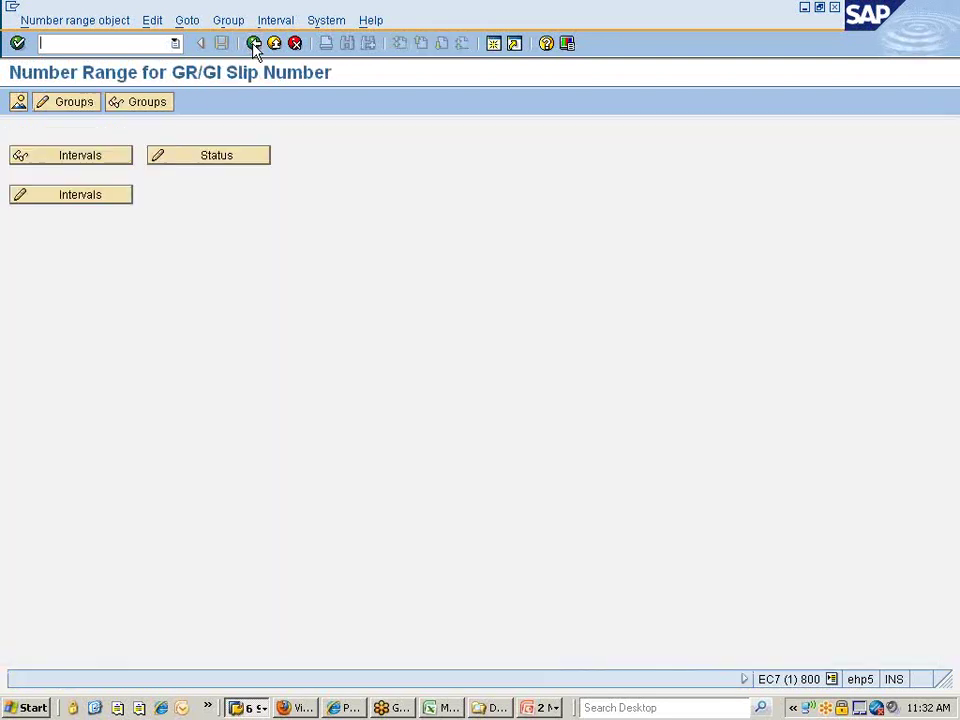
Look for plant 777C in the assignment of grouping codes to plants, storage locations and movement types.
click(254, 44)
click(254, 44)
click(88, 312)
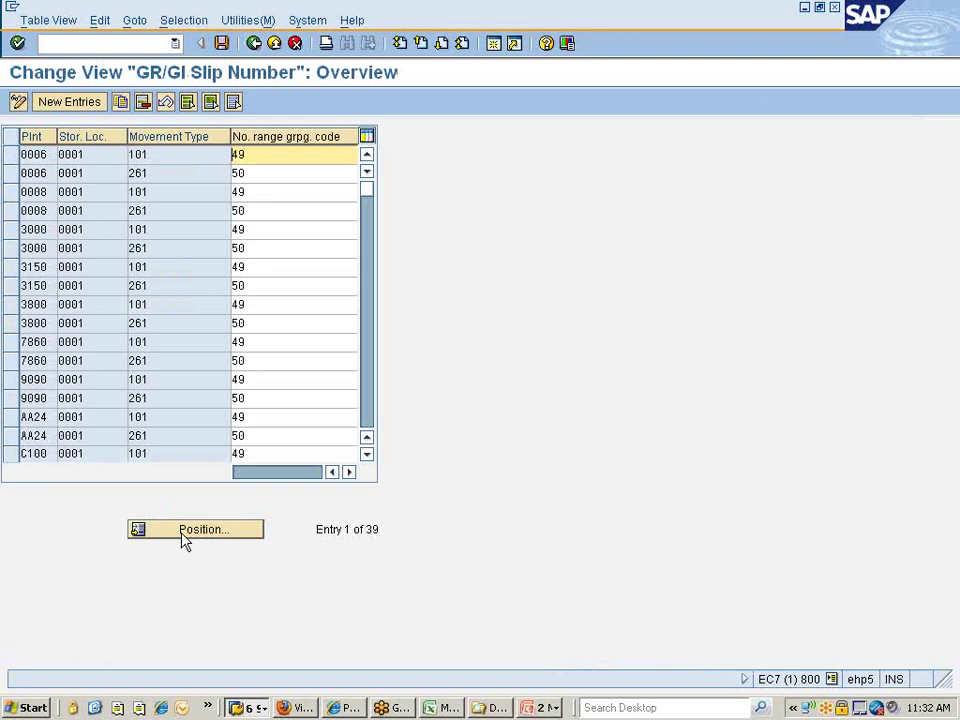
click(186, 538)
text(777c)
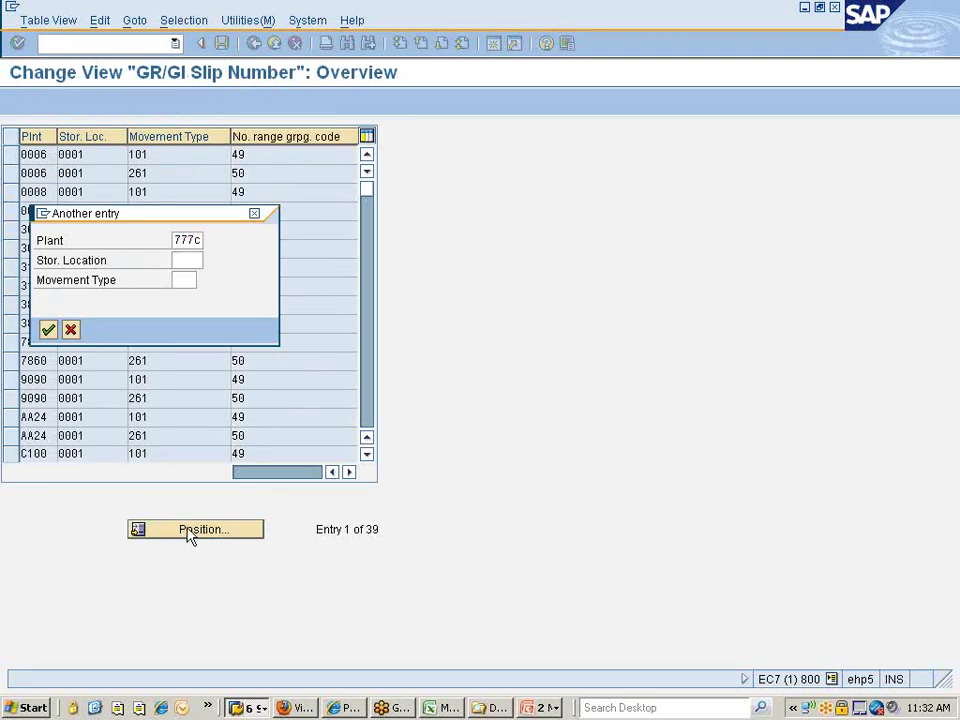
key(Return)
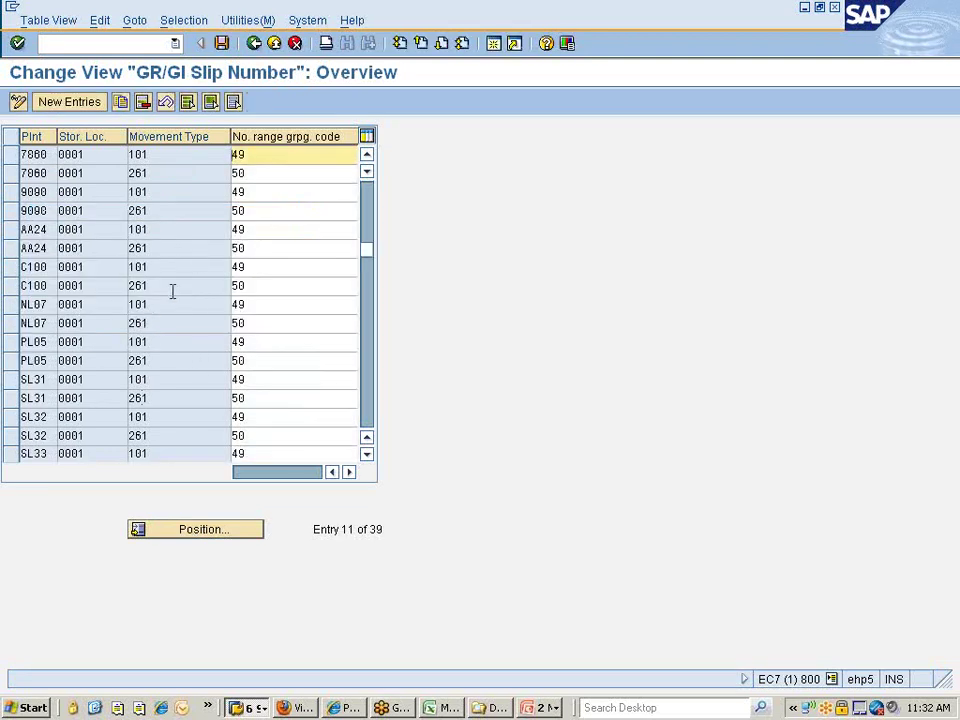
scroll(113, 317, up, 1)
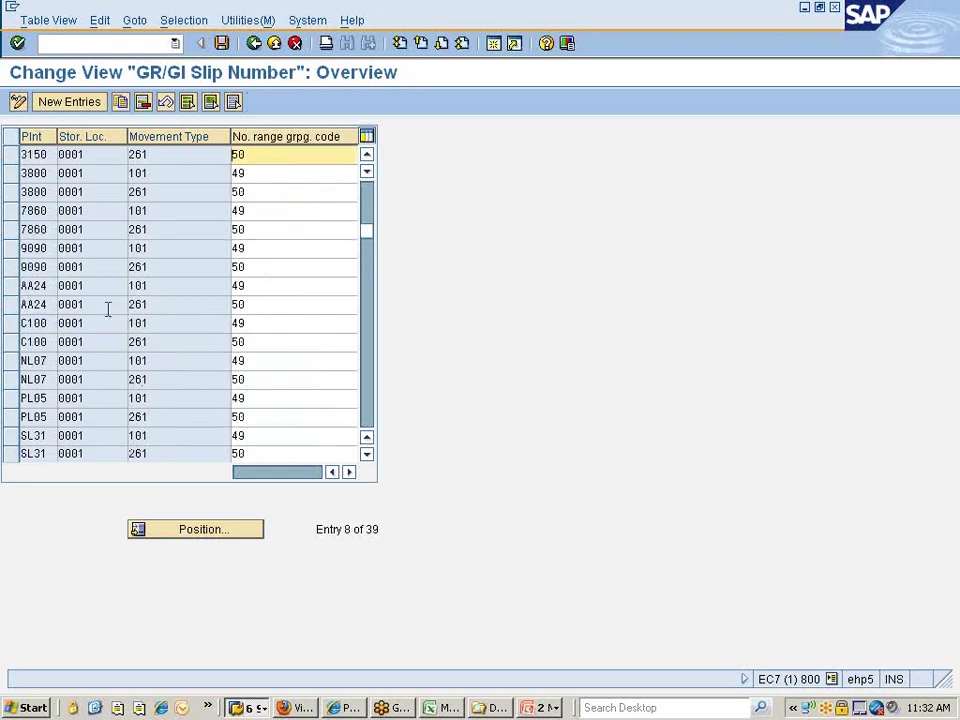
Add a GR/GI slip assignment entry for plant 777C, storage location 0001 and movement type 101 without a grouping code.
click(66, 104)
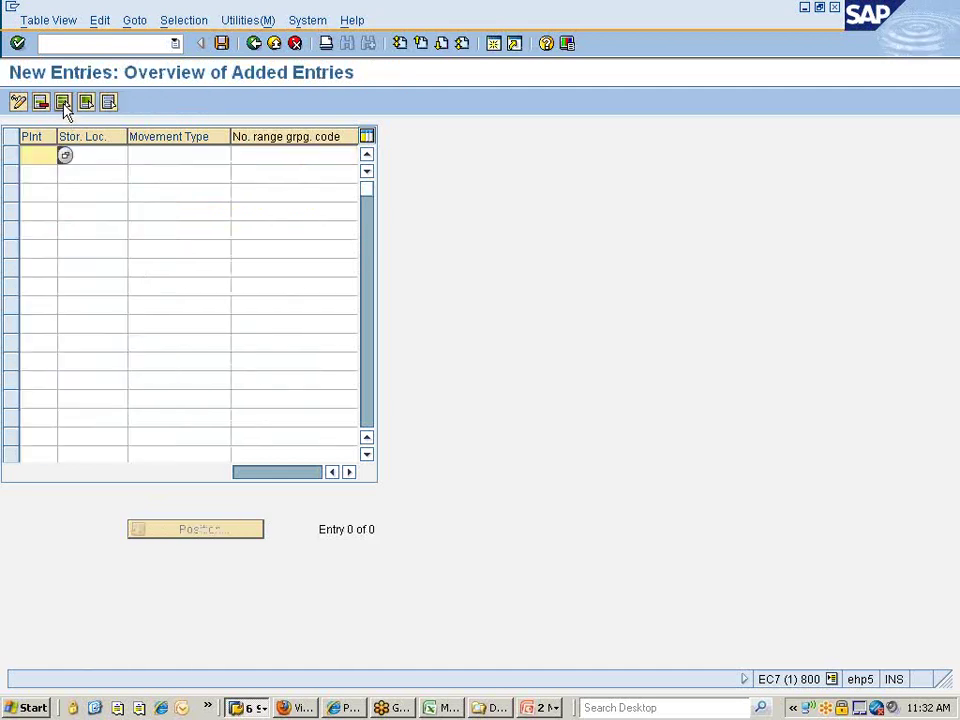
key(F4)
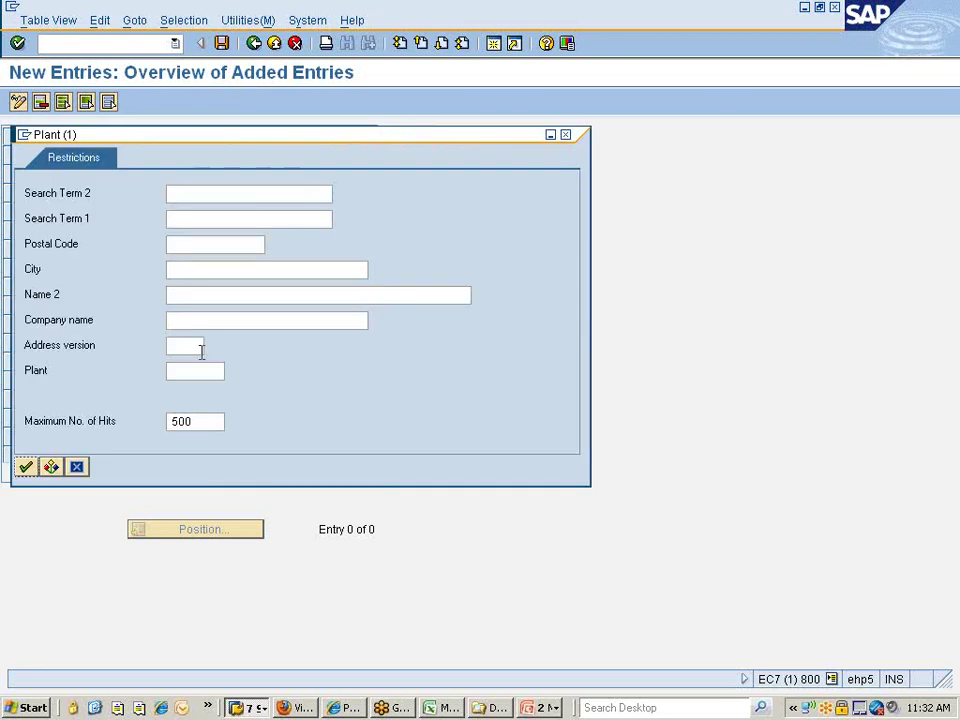
key(Return)
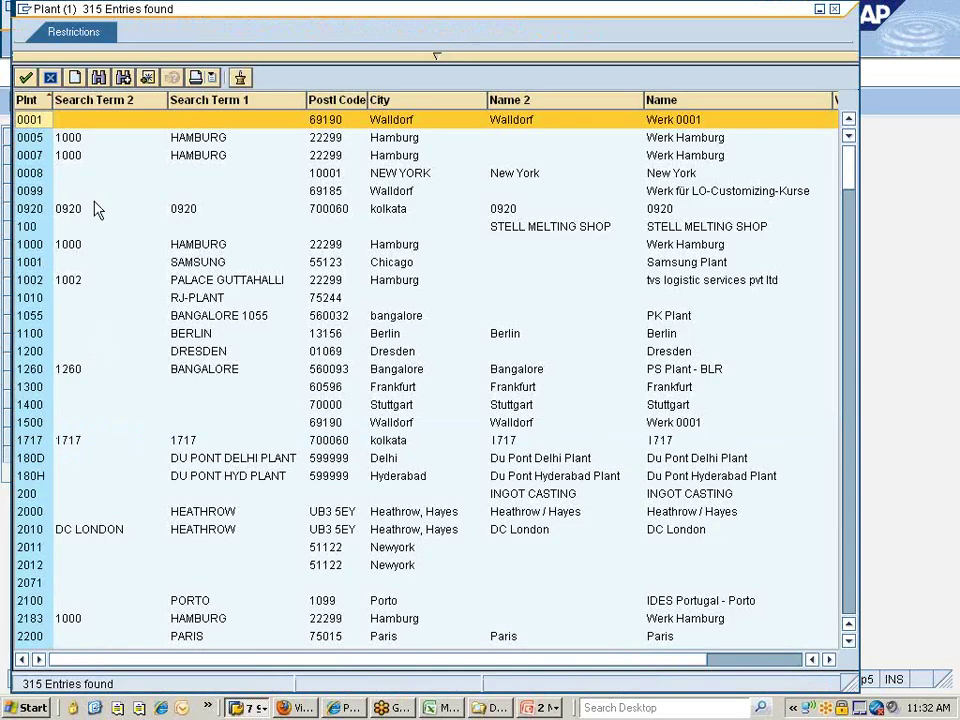
scroll(50, 483, down, 20)
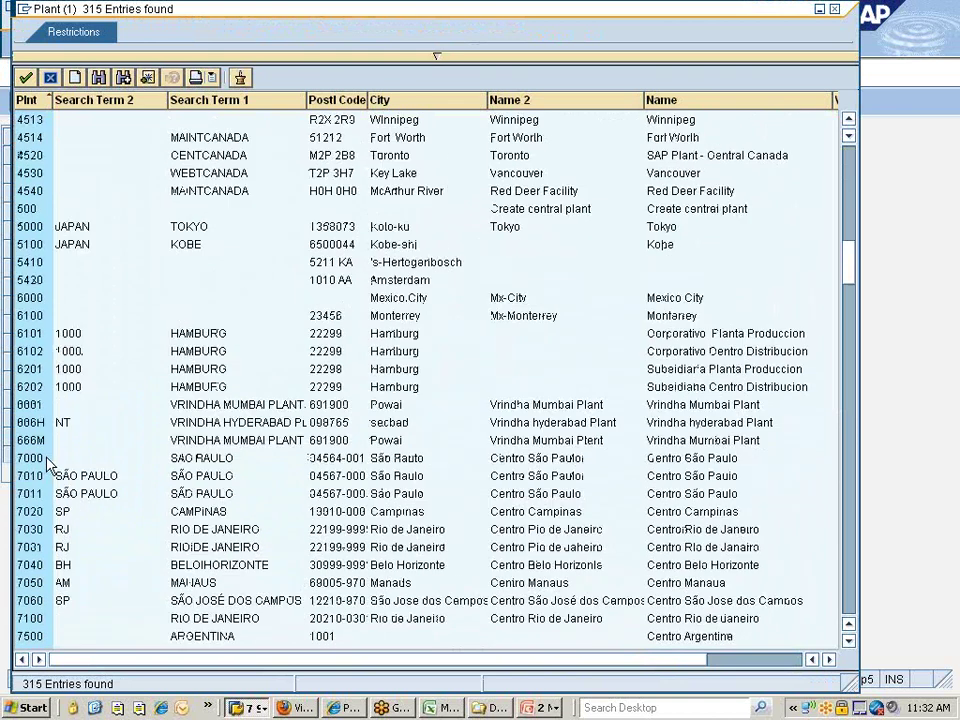
double_click(33, 531)
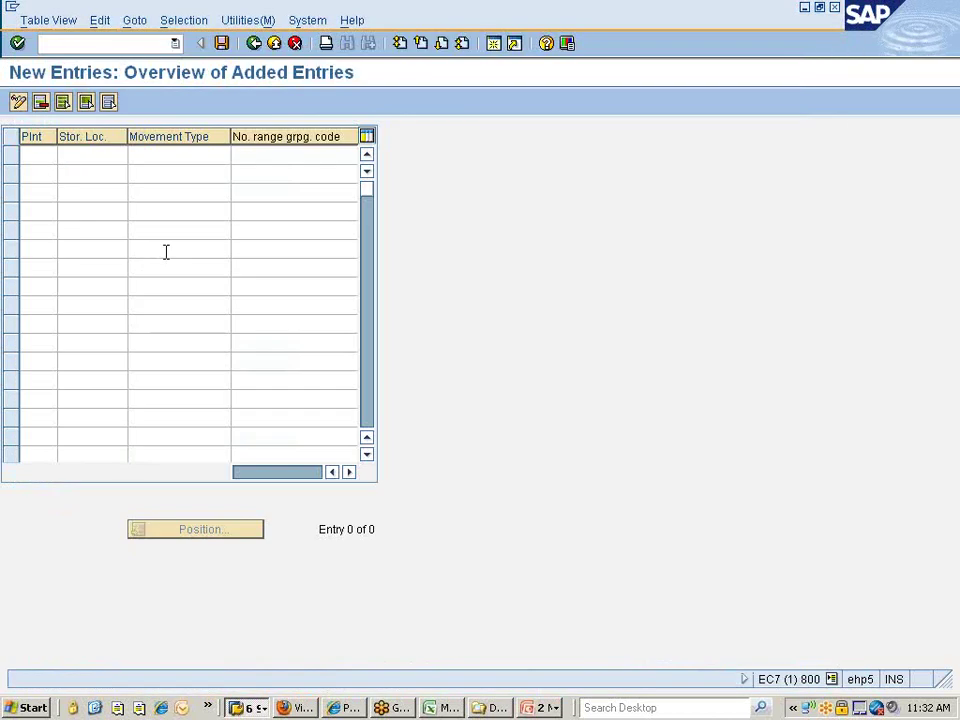
click(96, 157)
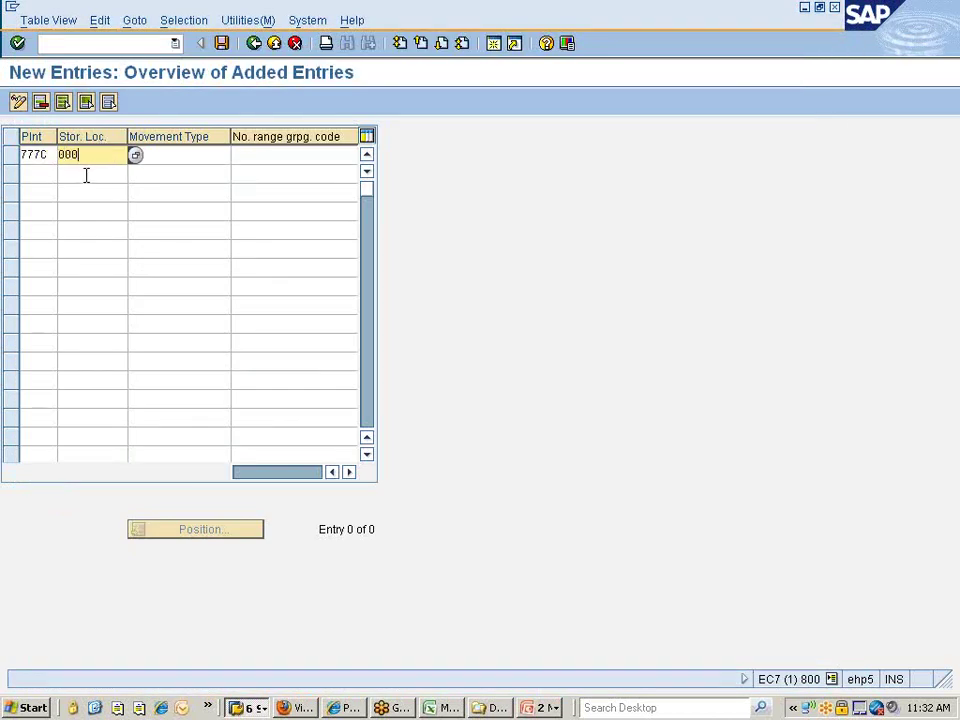
click(172, 155)
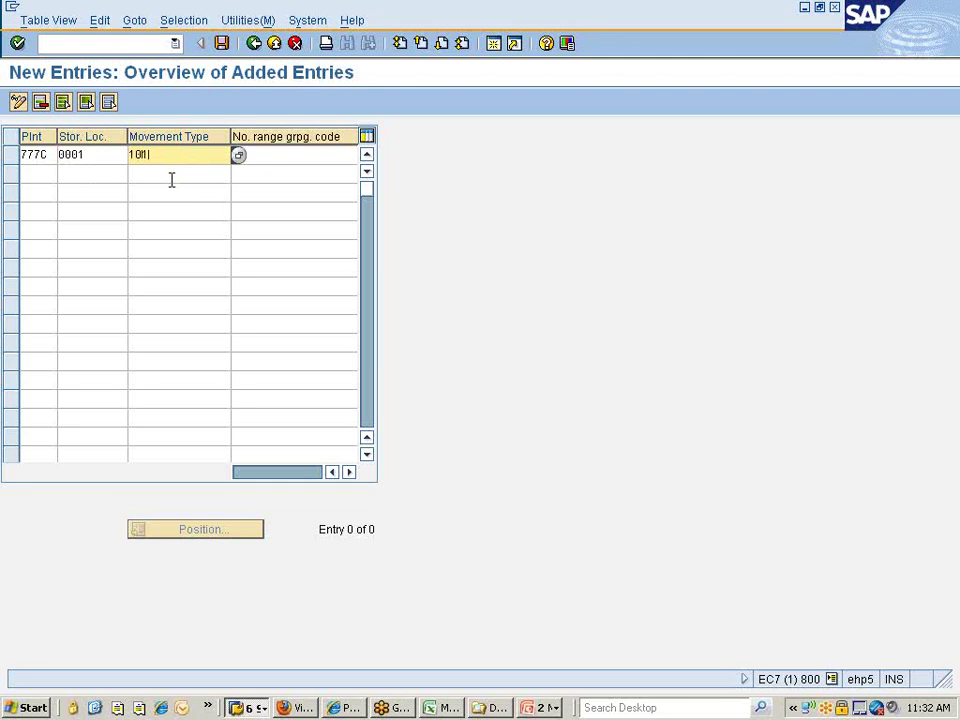
text(101)
key(Return)
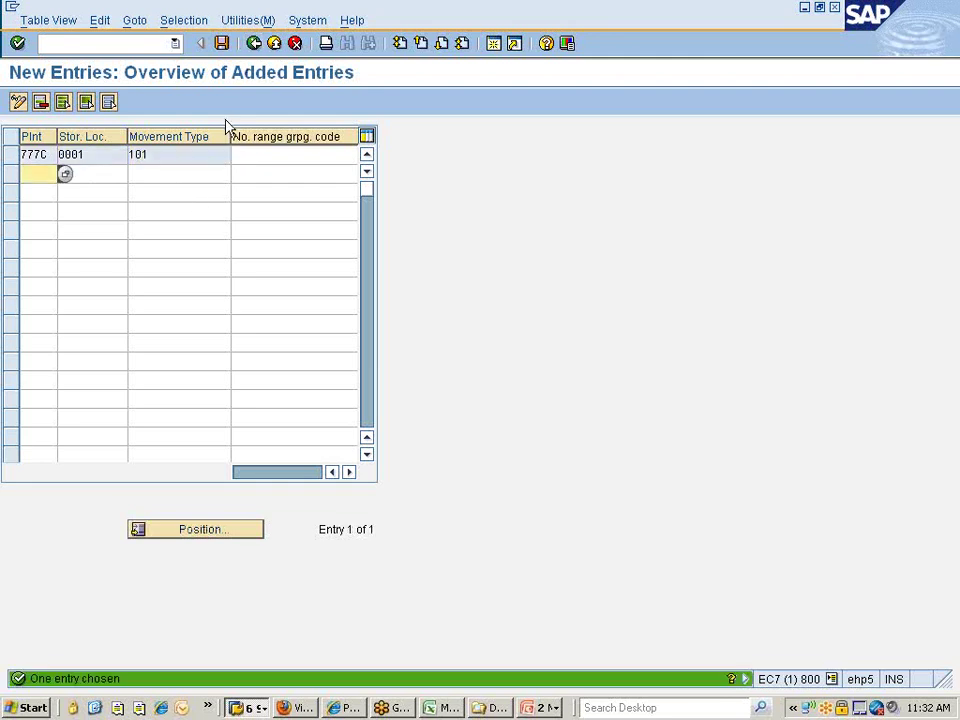
Delete the new assignment entry for plant 777C, storage location 0001 and movement type 101.
click(9, 154)
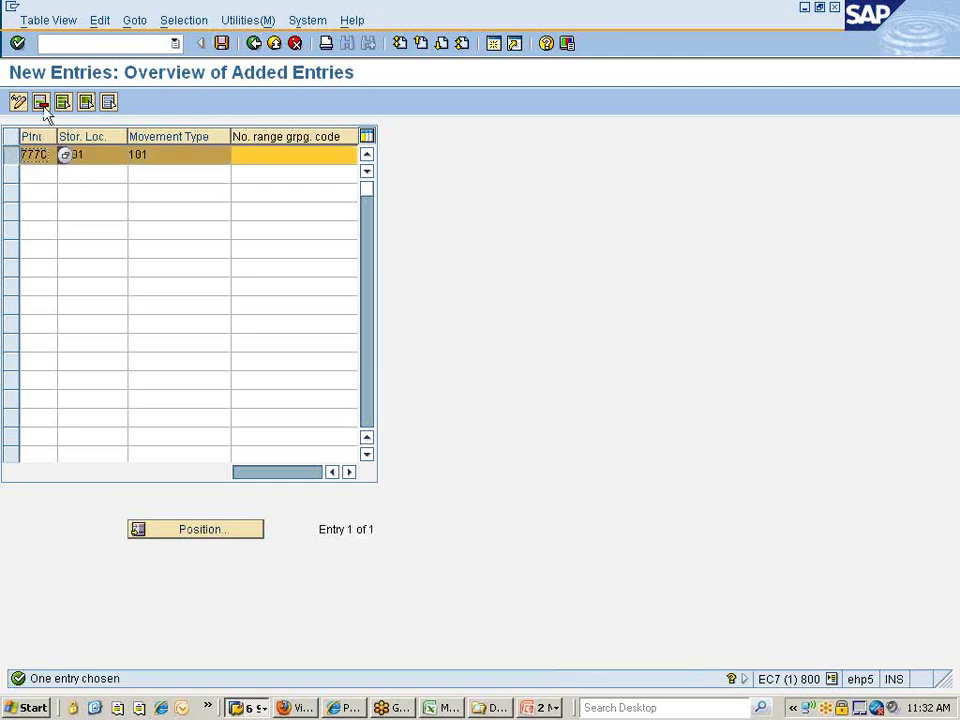
click(42, 104)
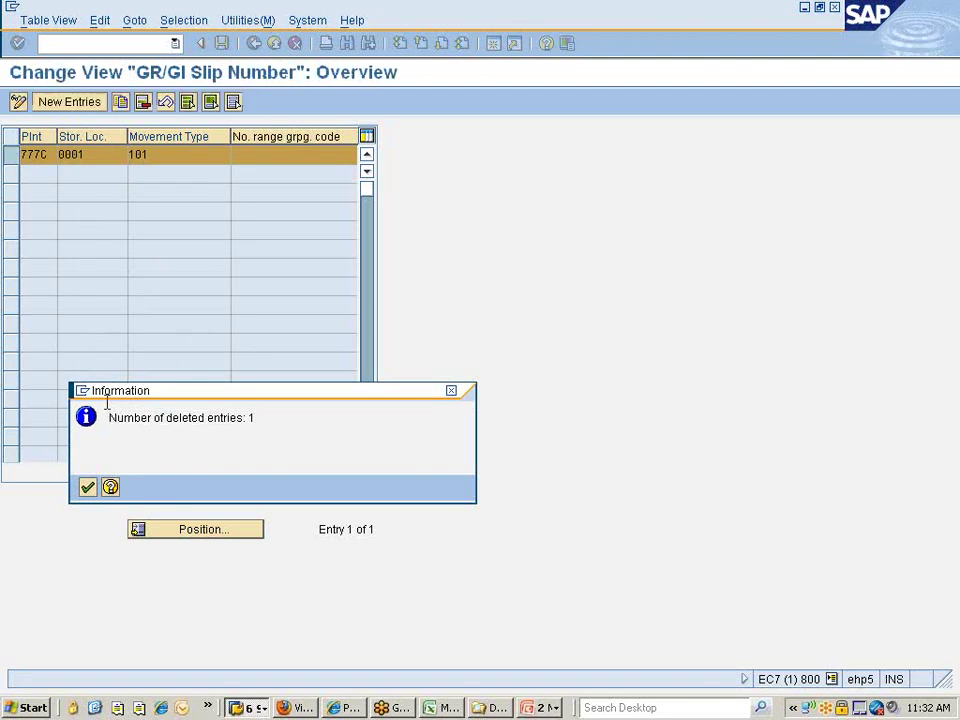
key(Return)
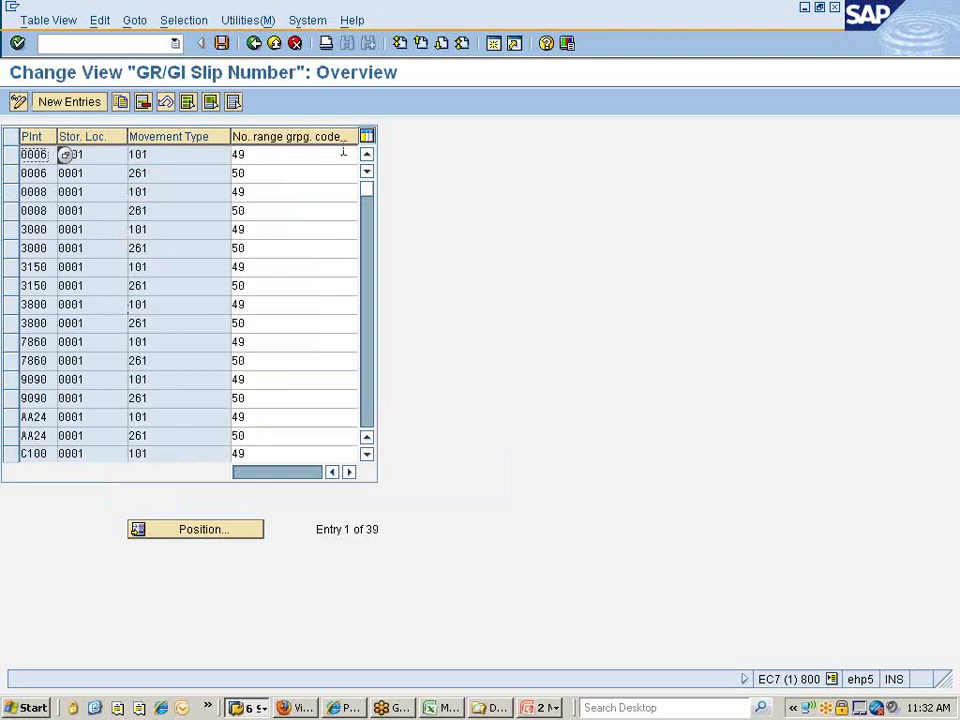
Try to add a GR/GI slip assignment for plant 777C, storage location 0001 and movement type 101 with grouping code 7777.
click(83, 104)
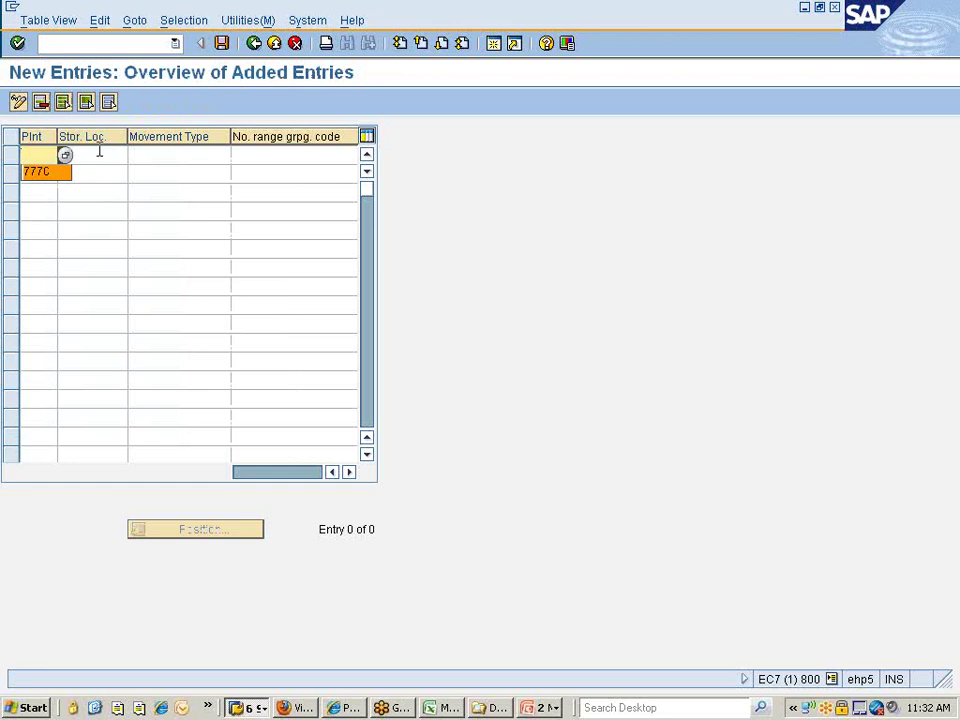
click(96, 159)
click(38, 155)
click(38, 175)
click(90, 156)
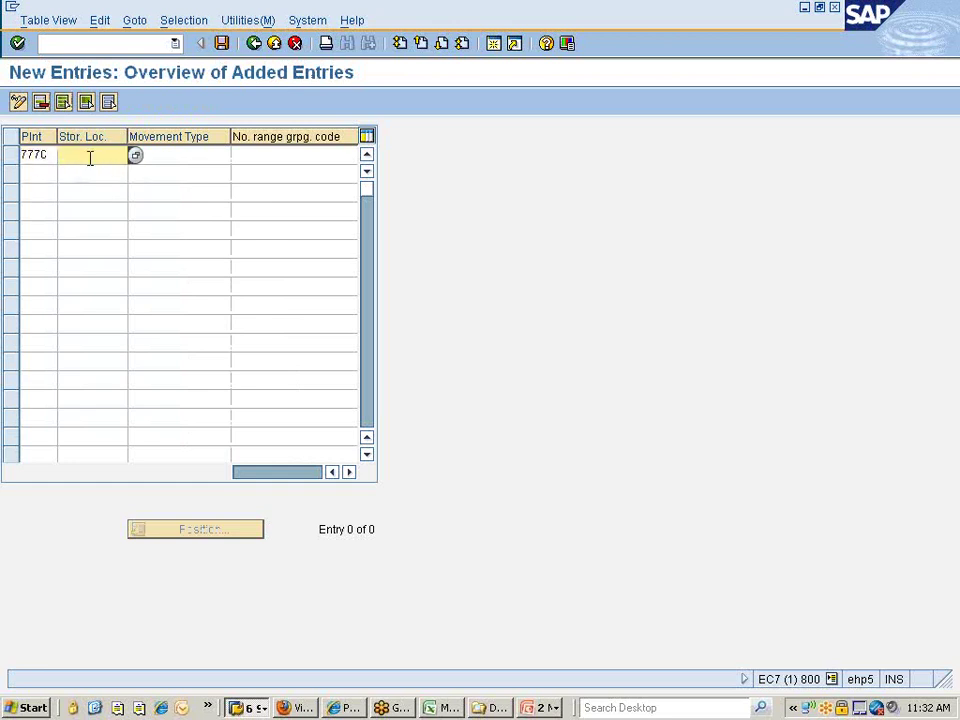
click(90, 175)
click(183, 161)
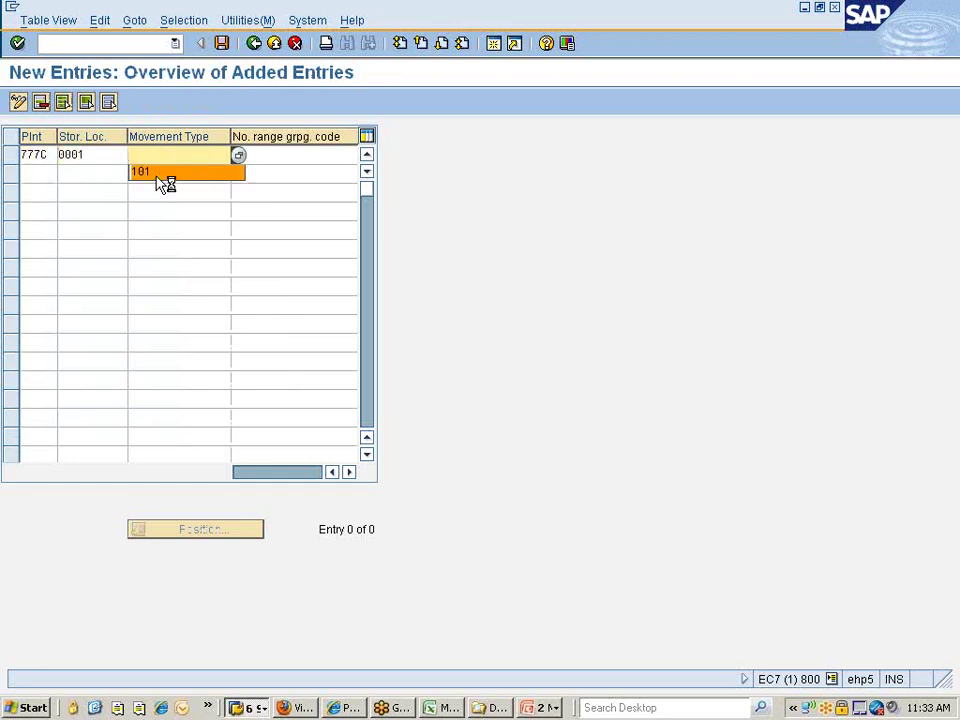
click(160, 175)
click(277, 155)
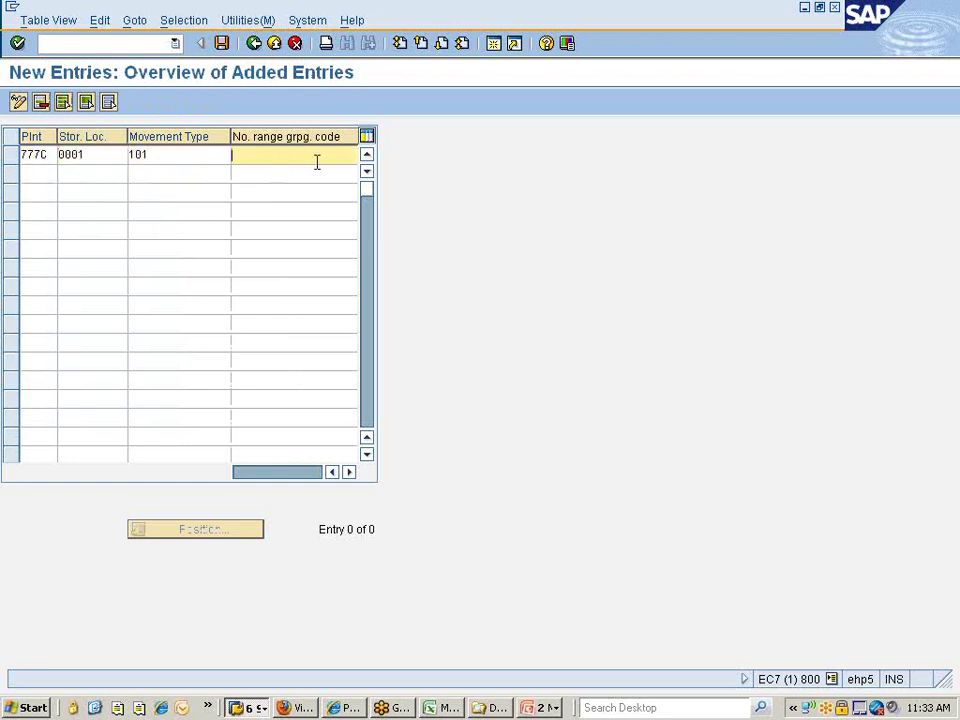
drag(230, 141, 172, 145)
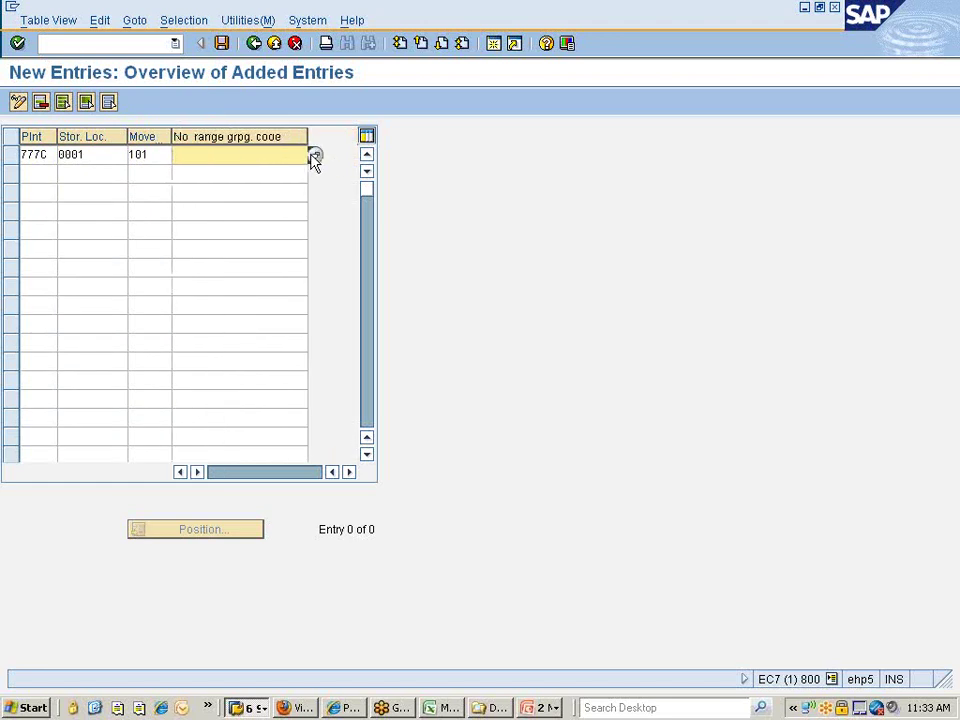
click(314, 157)
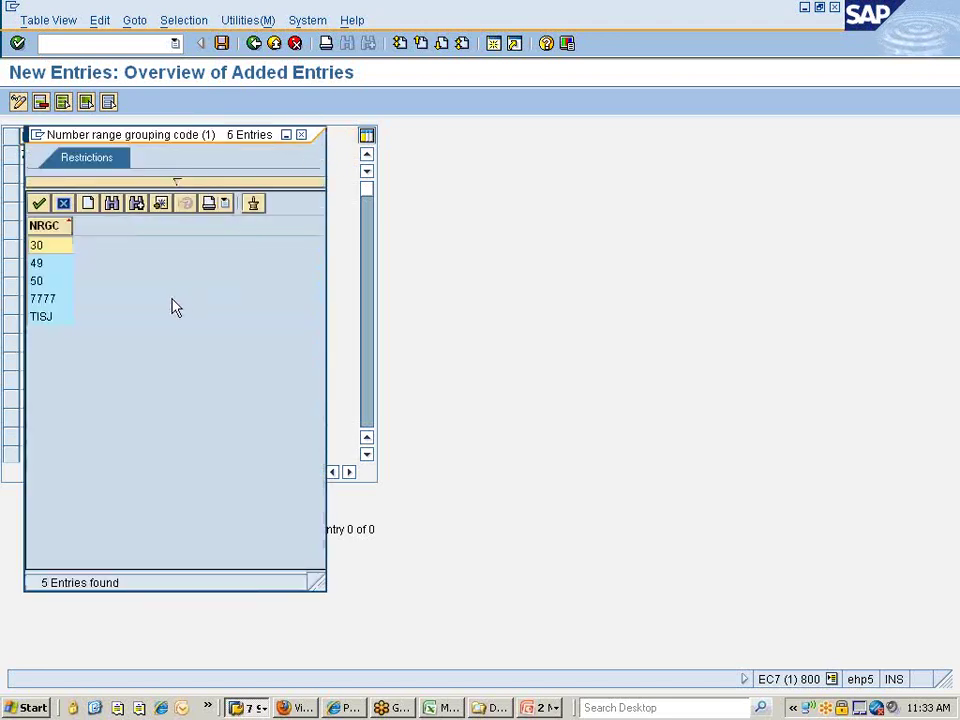
double_click(45, 302)
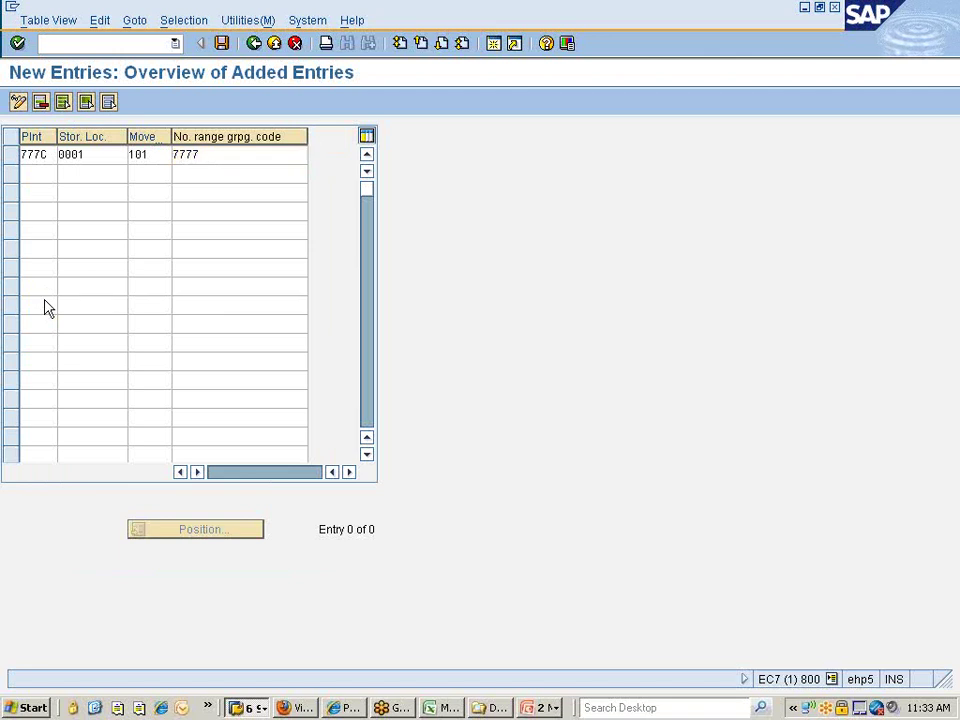
key(Return)
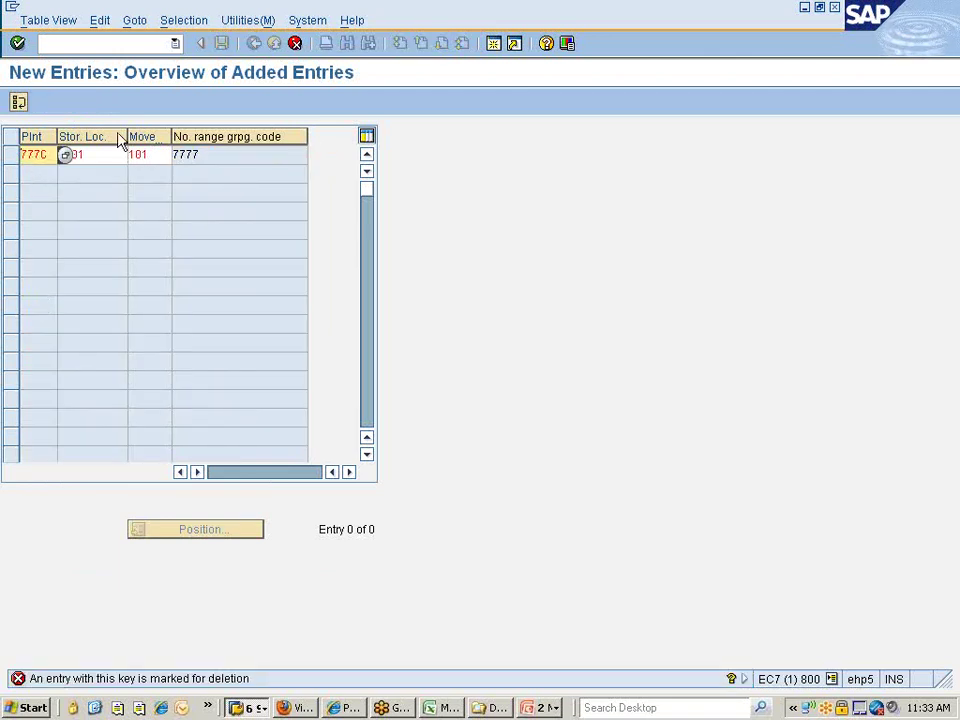
click(295, 43)
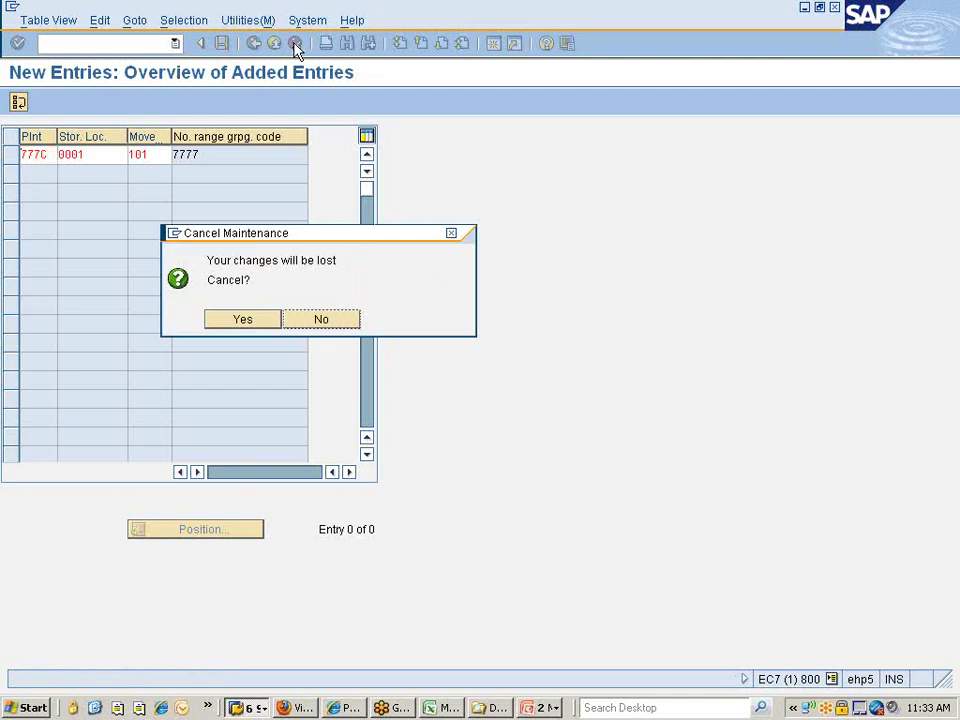
click(238, 318)
Save the pending deletion, and create and save an assignment for plant 777C, storage location 0001, movement type 101 with grouping code 7777.
click(222, 43)
click(48, 290)
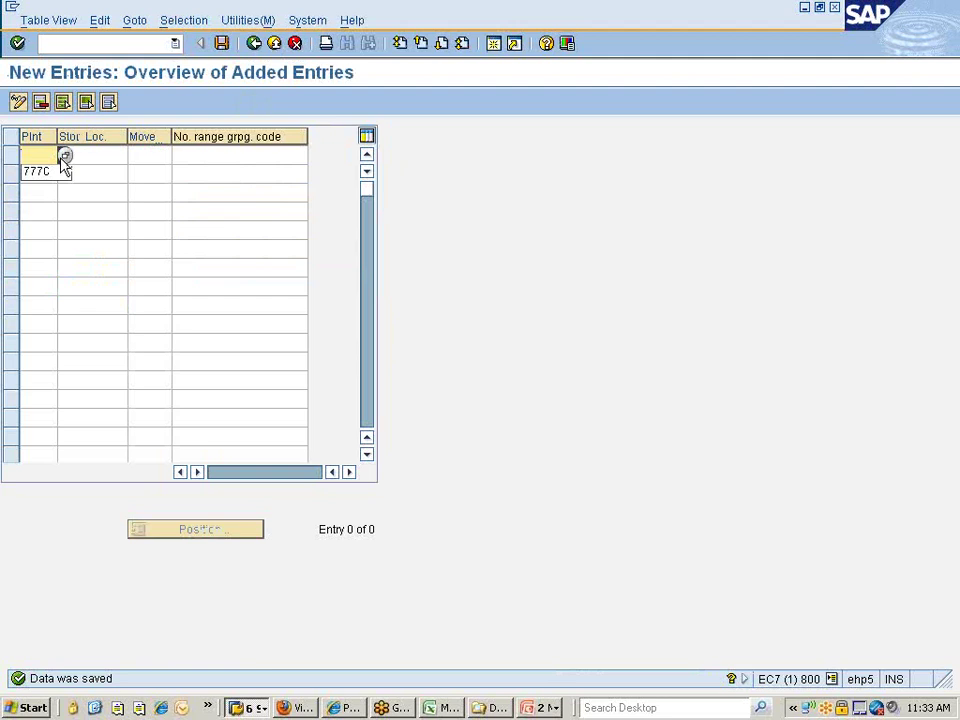
click(43, 175)
click(96, 156)
click(96, 178)
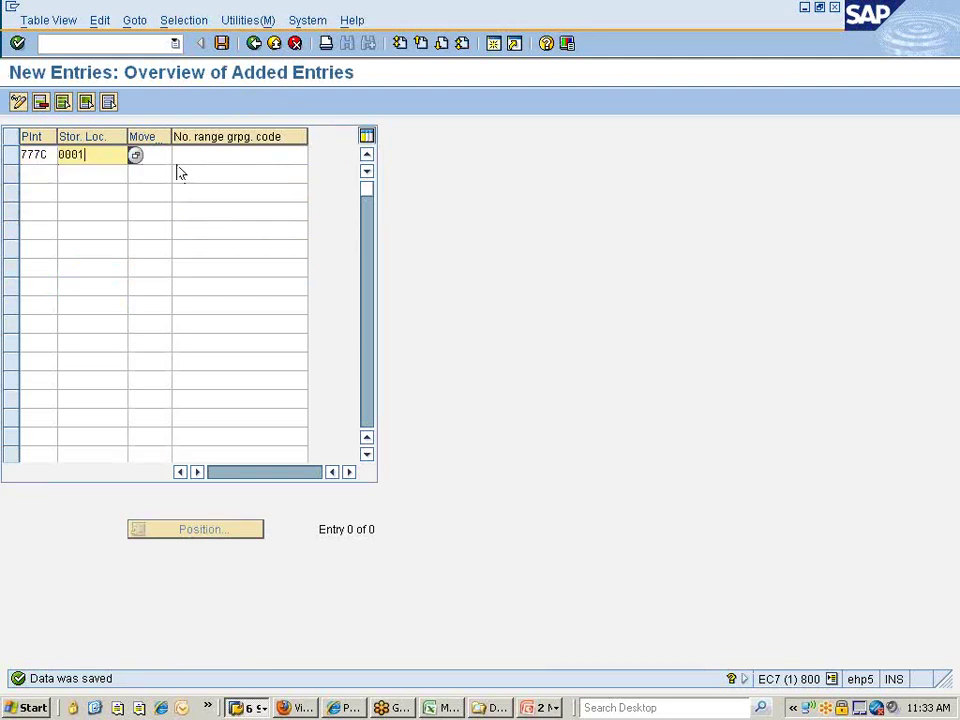
click(160, 155)
click(157, 173)
click(197, 154)
click(197, 171)
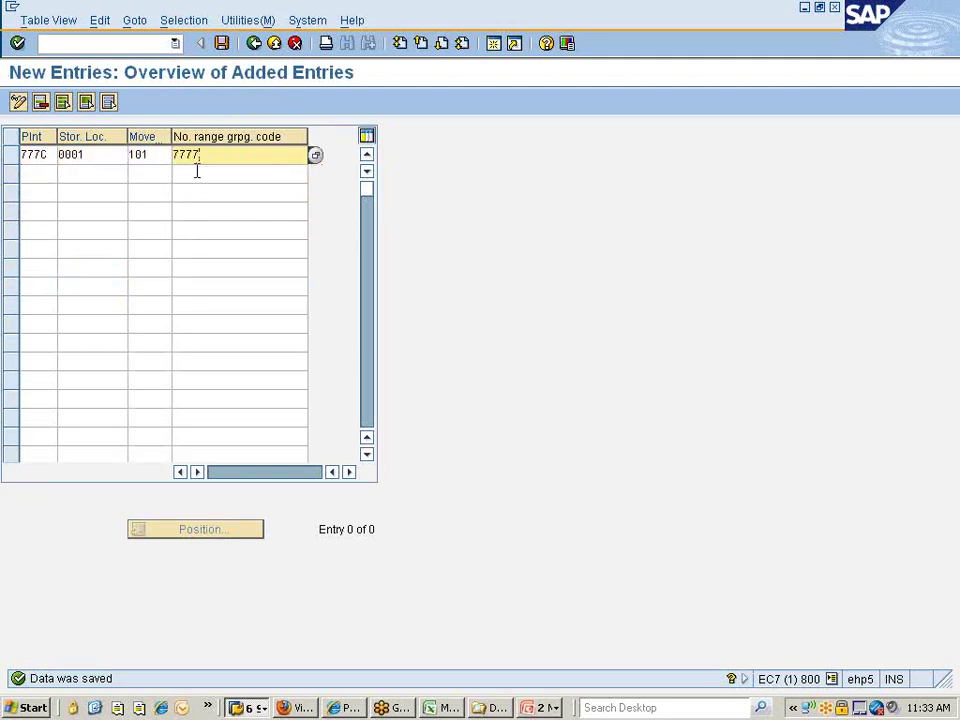
key(Return)
click(223, 45)
click(252, 45)
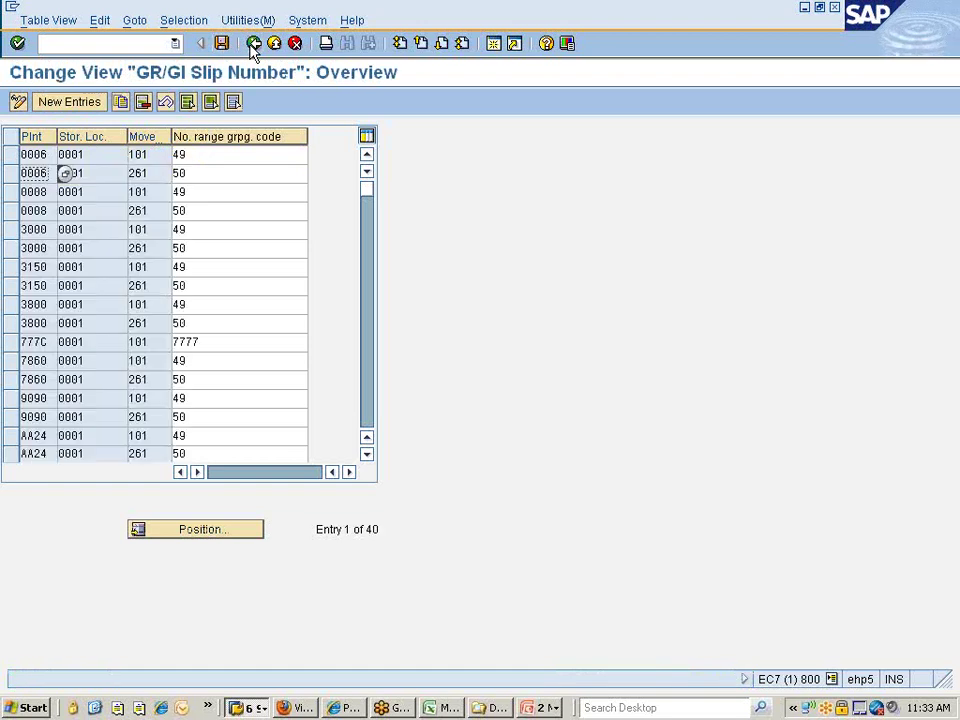
click(253, 45)
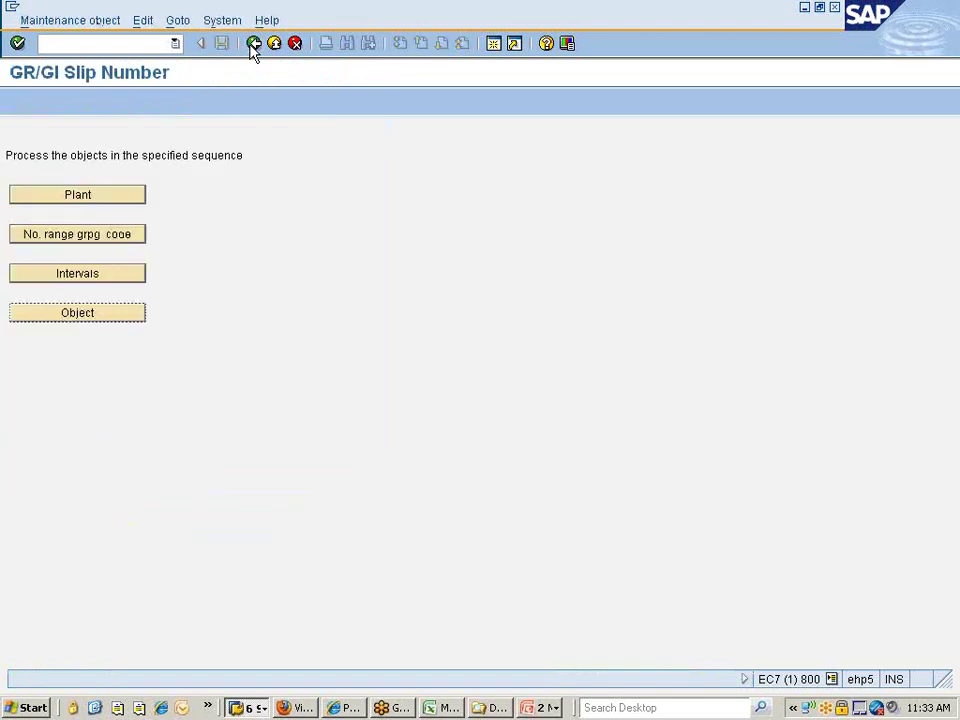
click(253, 45)
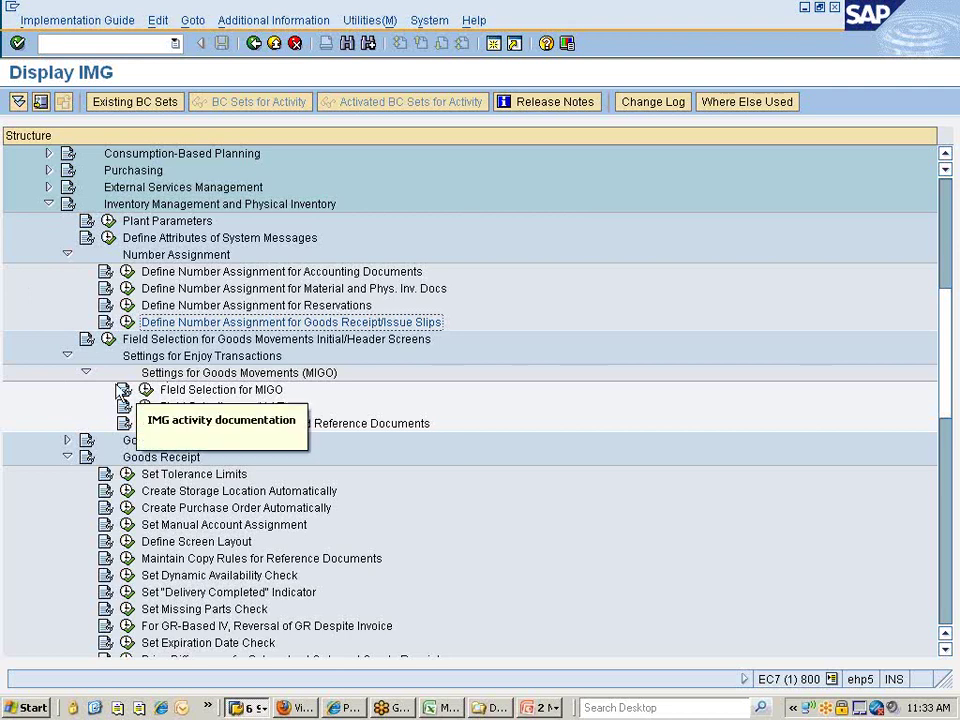
Read the tips for fast setting of output determination in the IMG documentation, noting the program RM07NCUS for copying standard settings.
scroll(330, 343, down, 10)
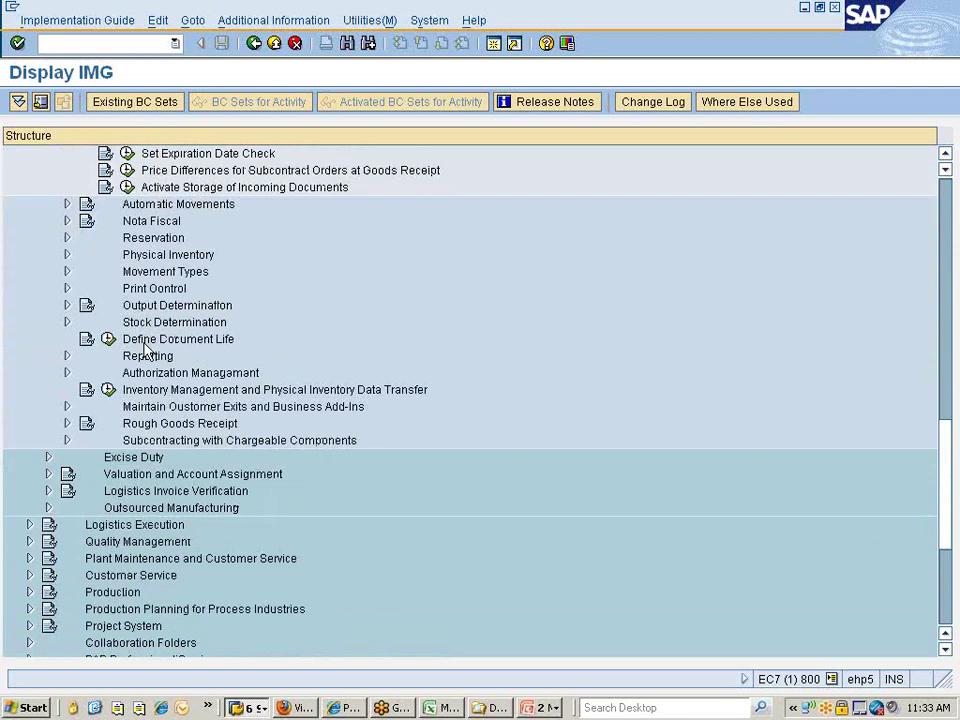
double_click(142, 308)
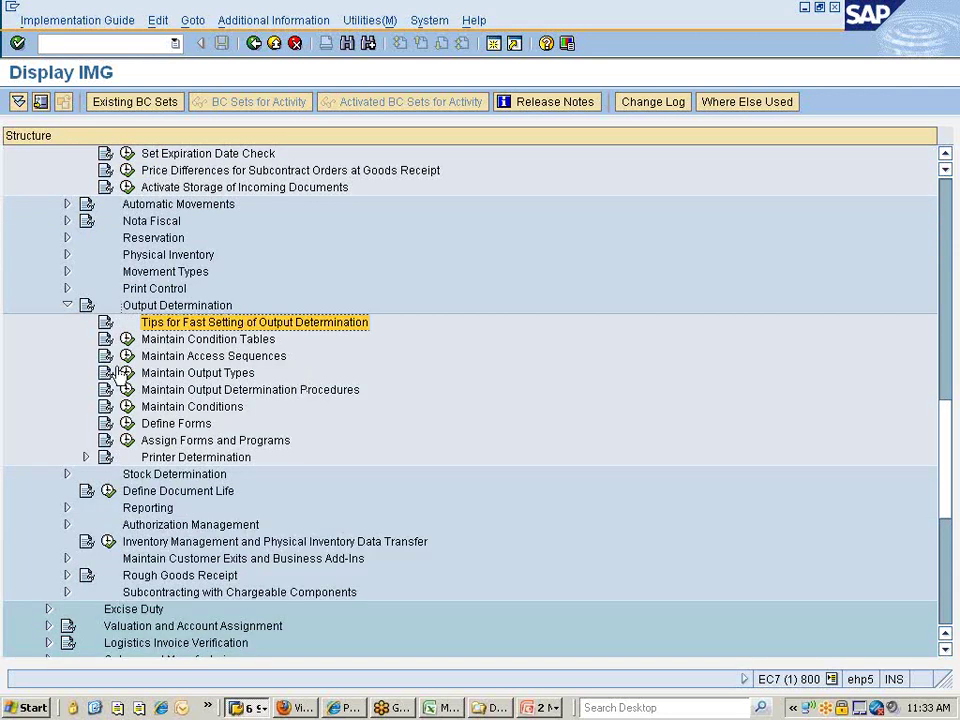
click(105, 323)
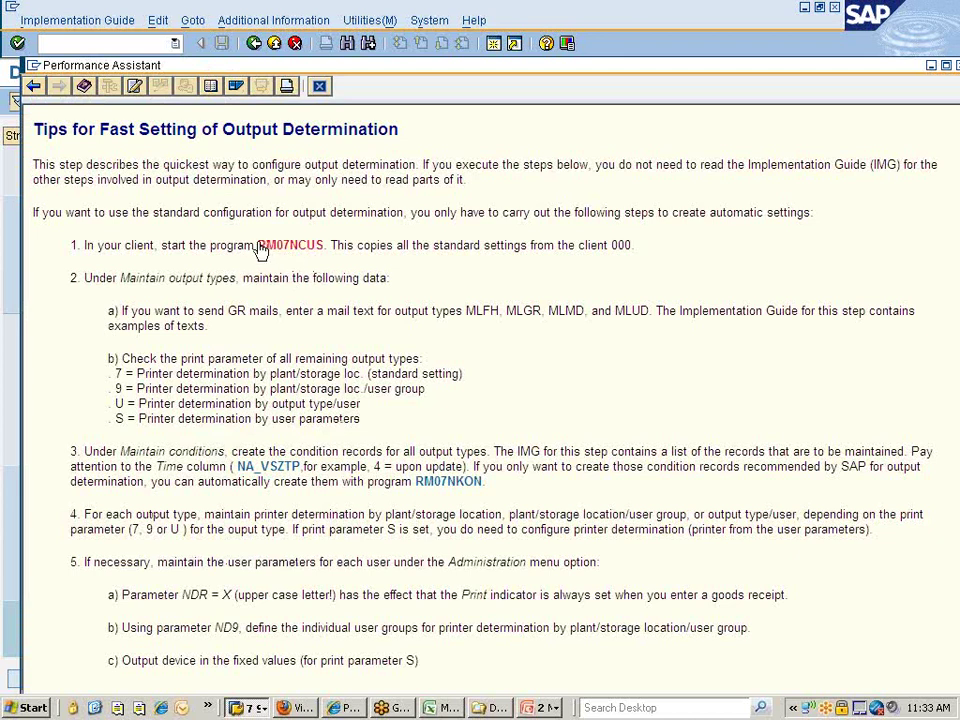
drag(256, 244, 325, 246)
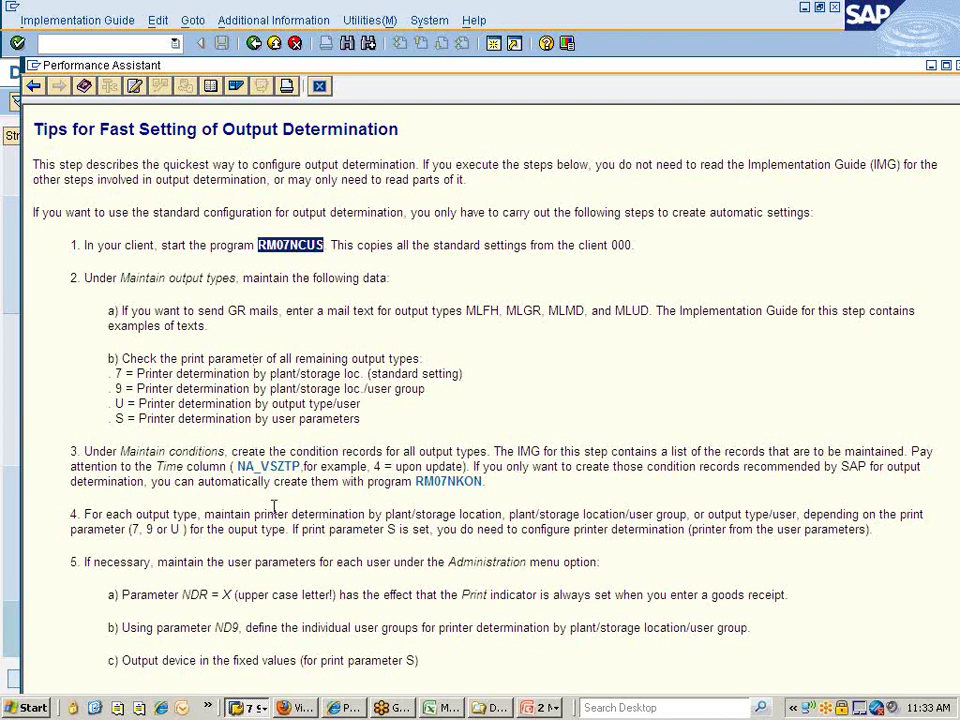
click(253, 708)
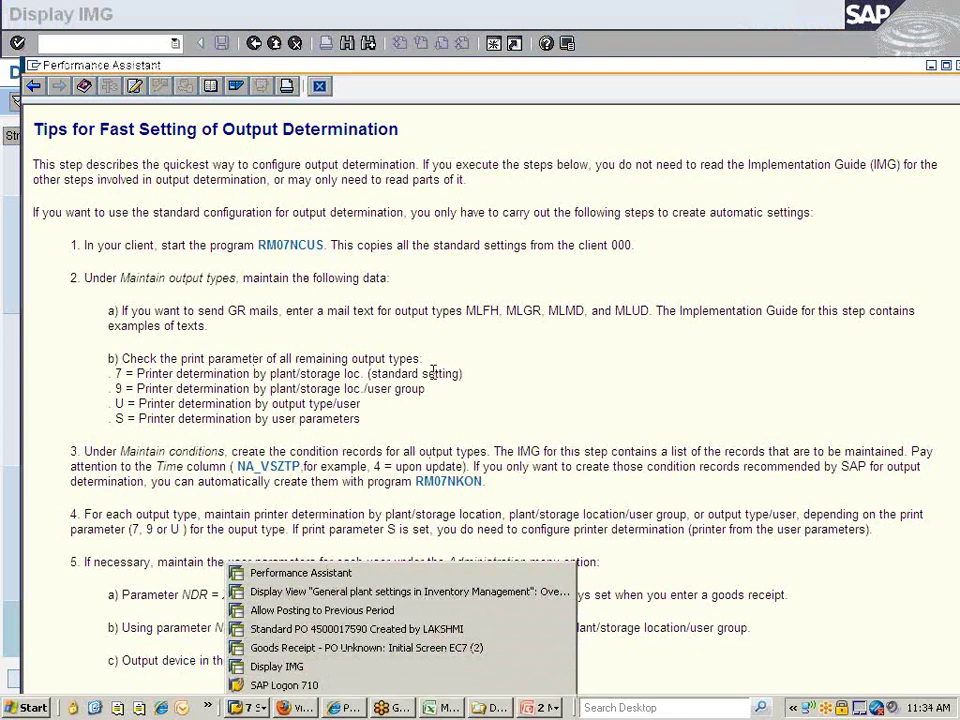
click(478, 378)
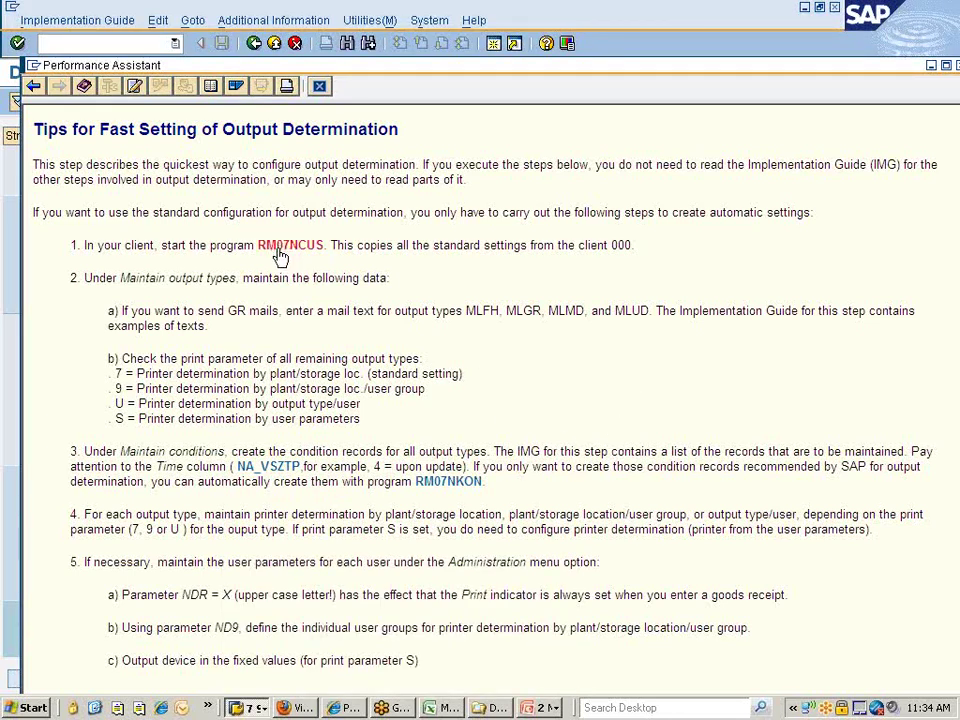
key(alt+Tab)
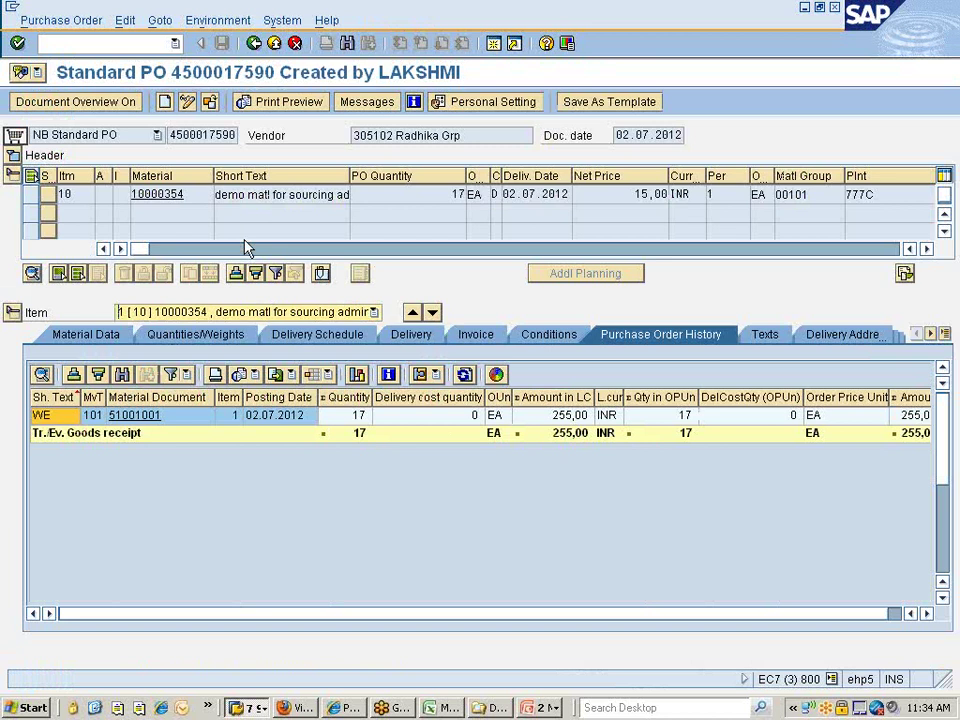
key(alt+Tab)
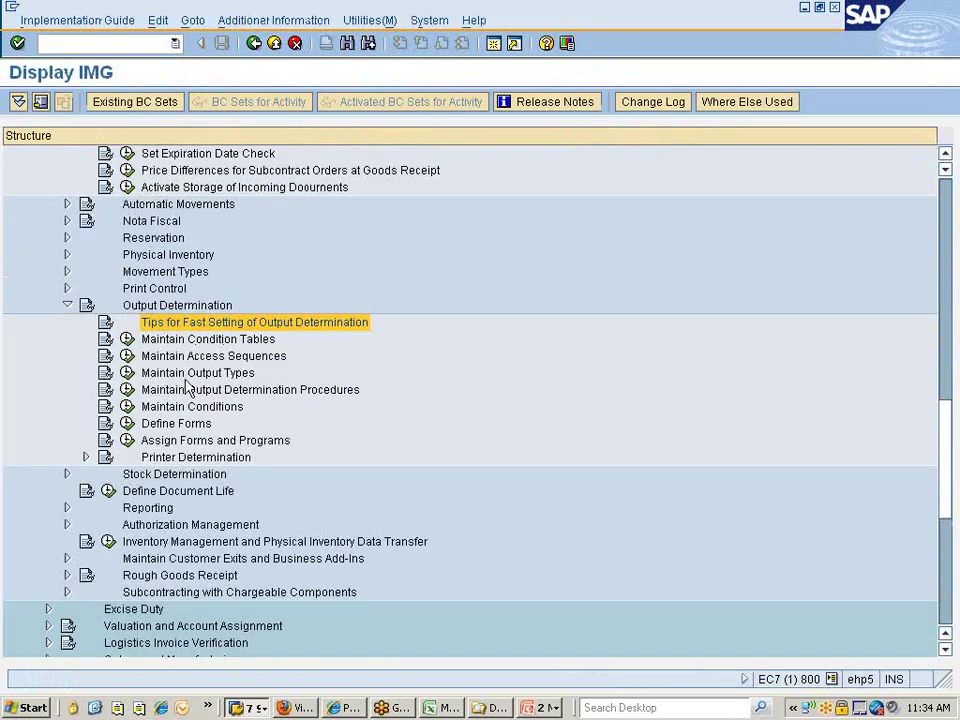
Open the control data of Inventory Management procedure ME0001 in the output determination procedures and widen the condition type column.
click(185, 375)
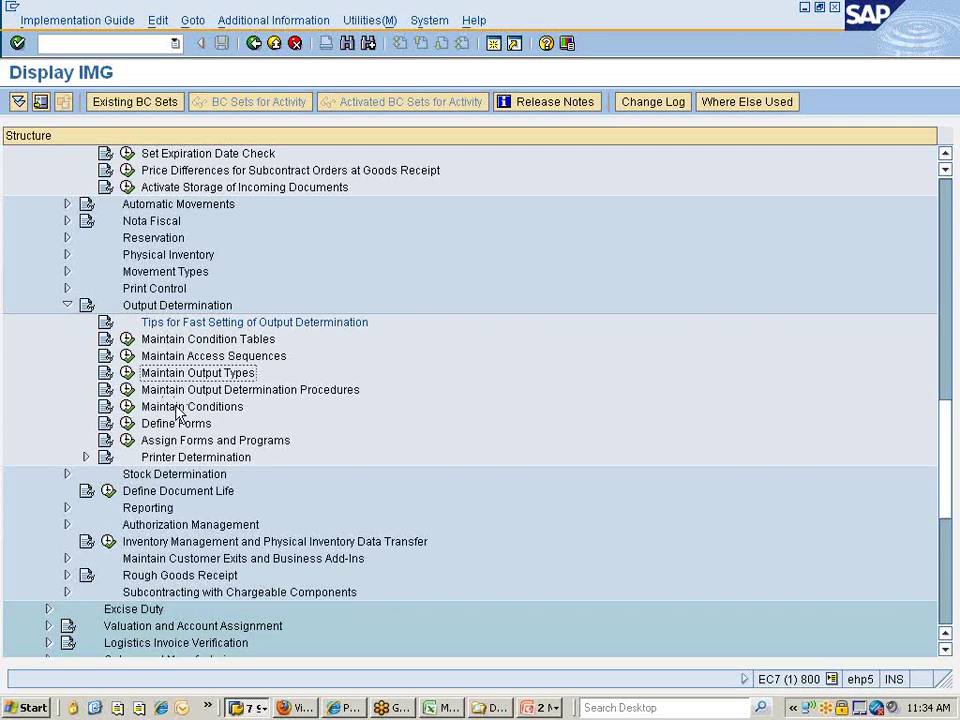
click(230, 390)
click(127, 390)
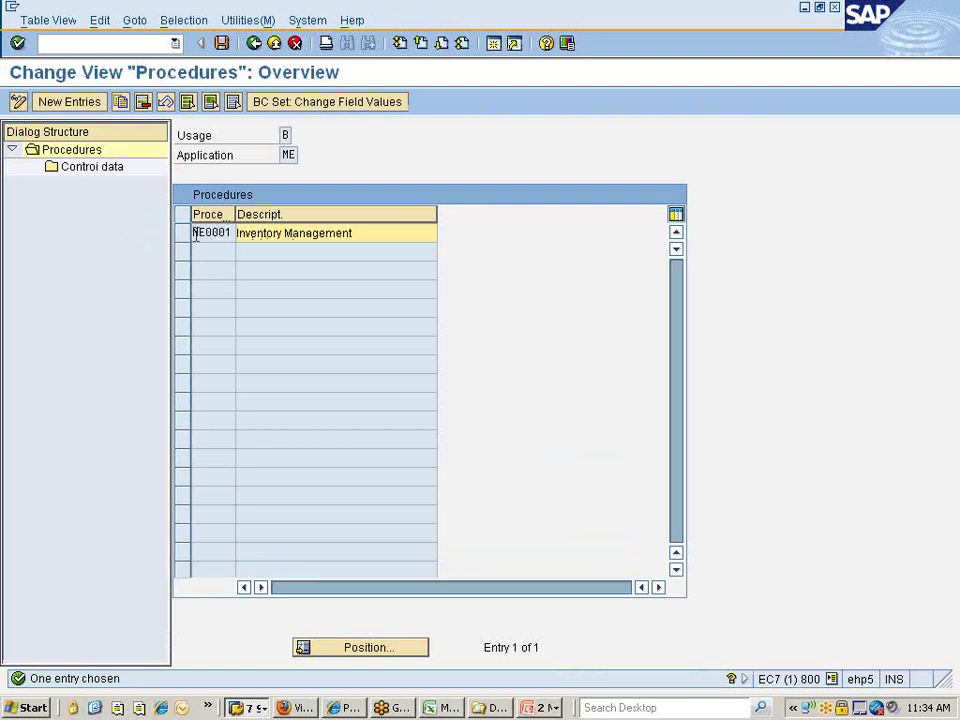
click(187, 236)
double_click(90, 170)
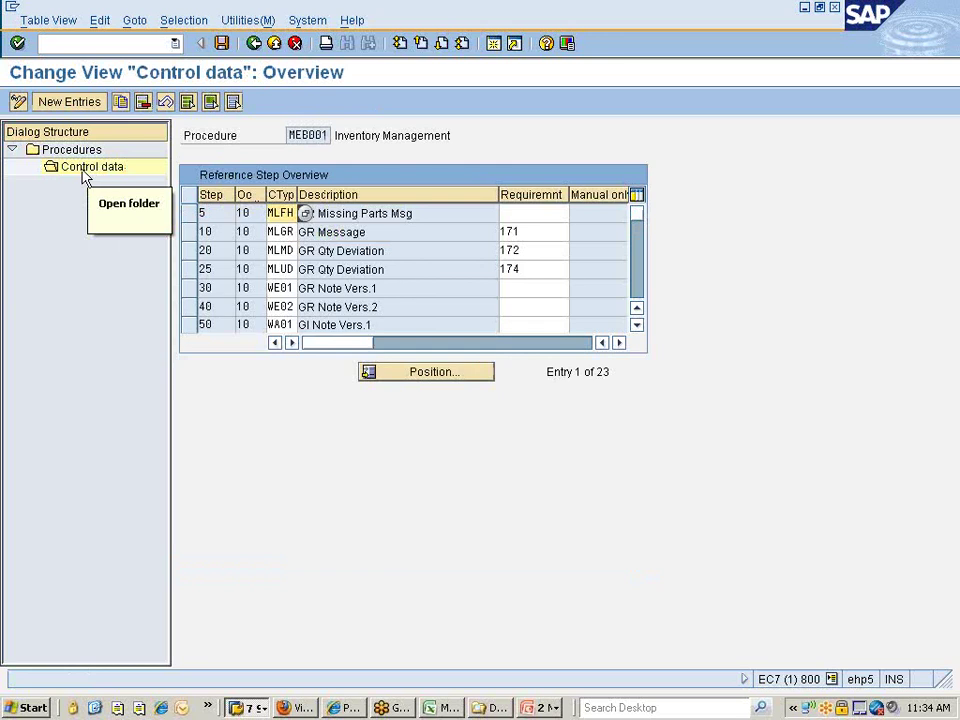
drag(297, 197, 340, 194)
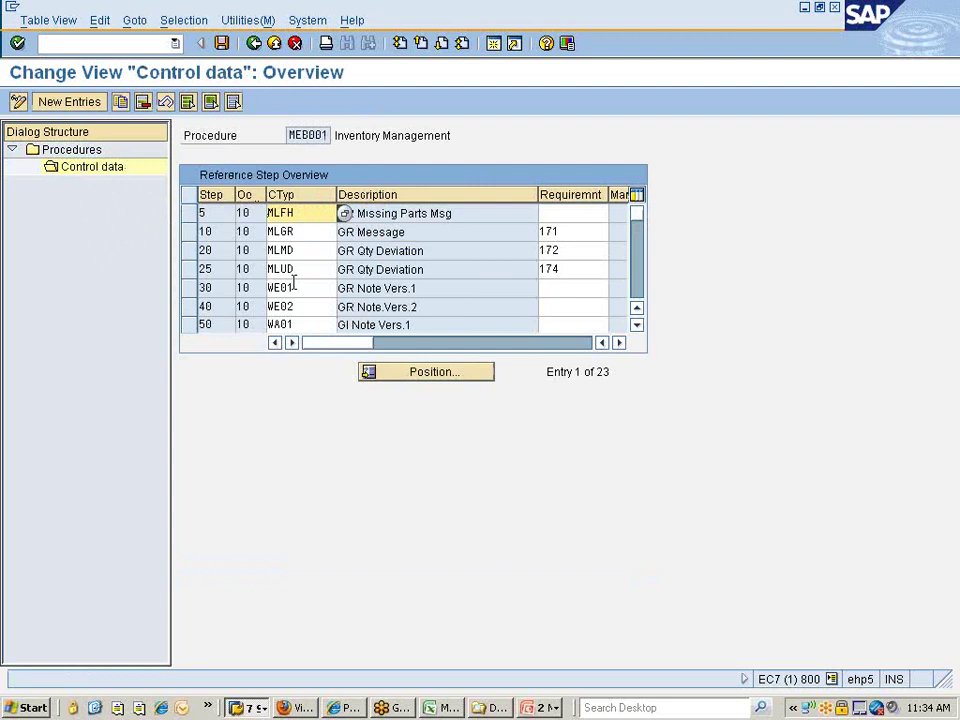
Examine output type WE01 at step 30 of procedure ME0001 and return to the IMG structure.
click(190, 289)
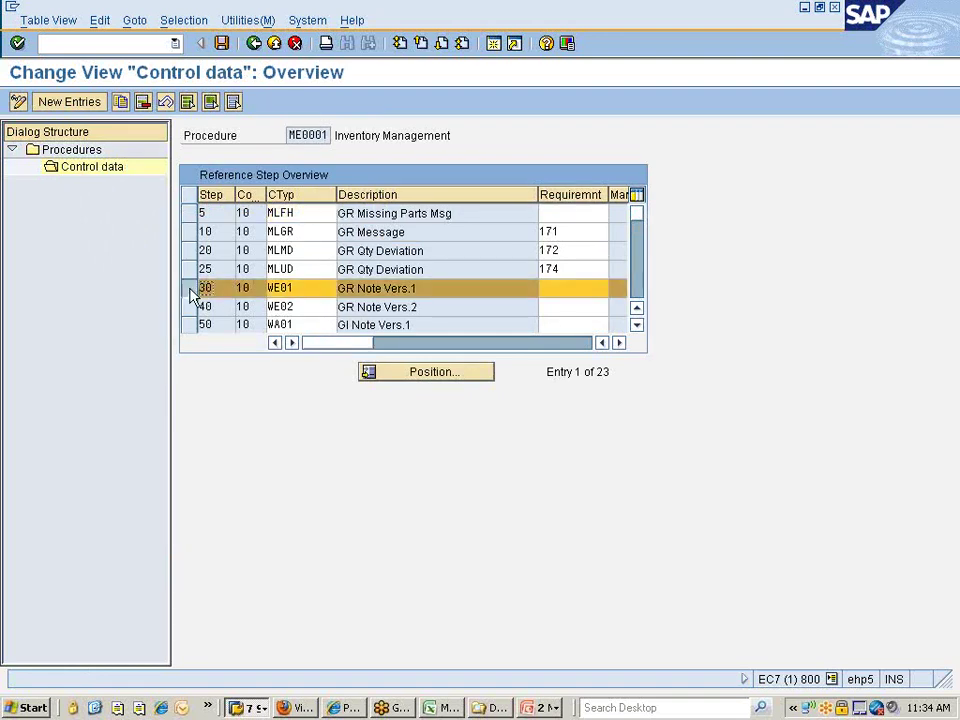
double_click(300, 288)
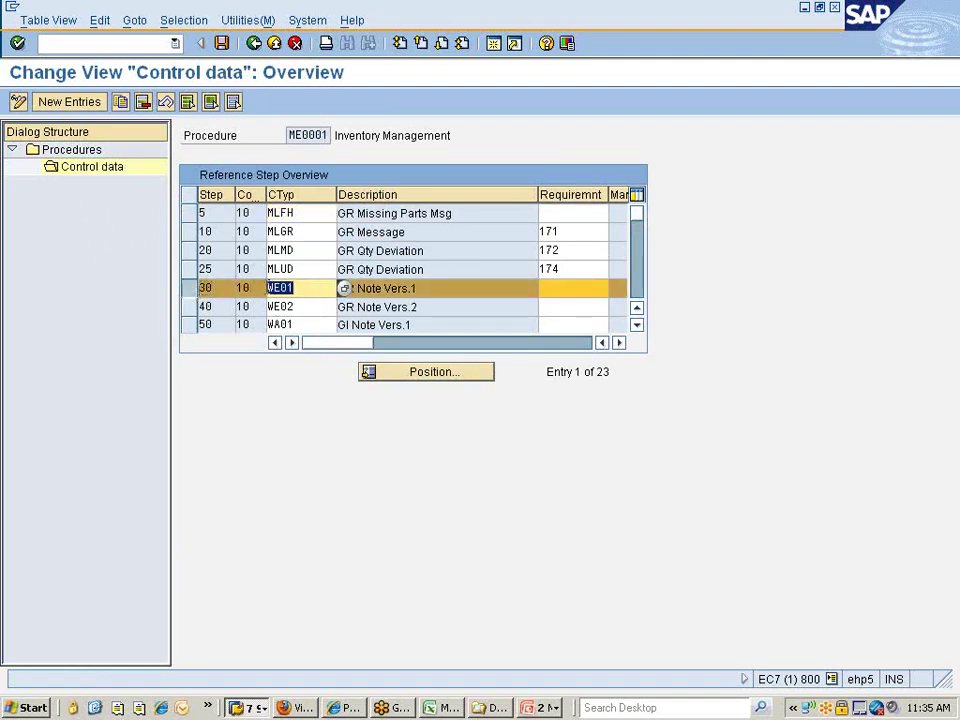
click(275, 290)
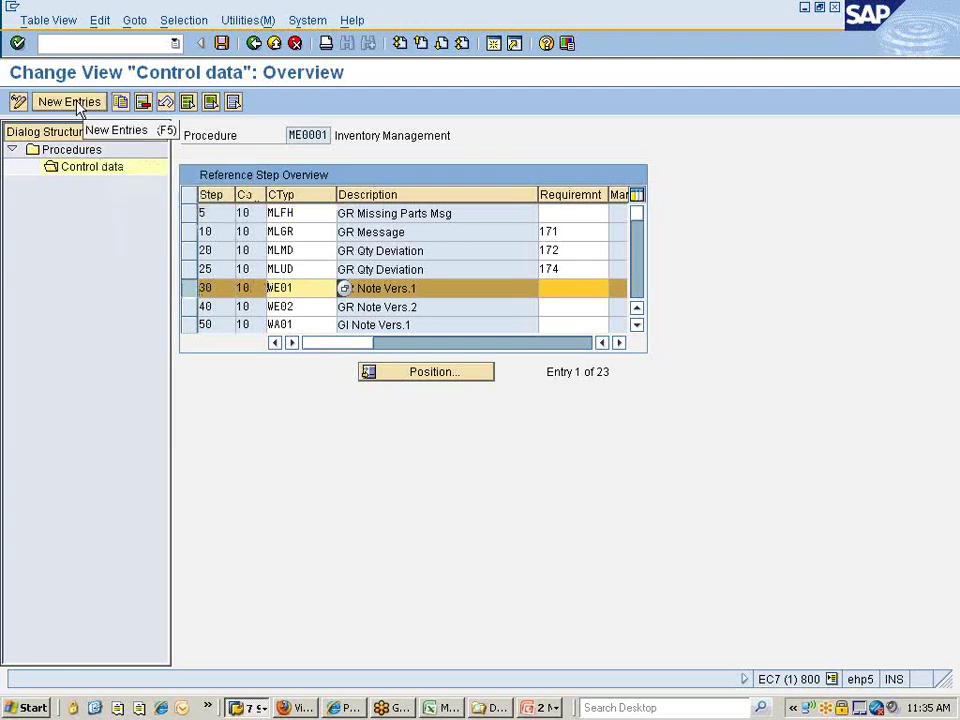
click(302, 135)
double_click(302, 135)
click(295, 134)
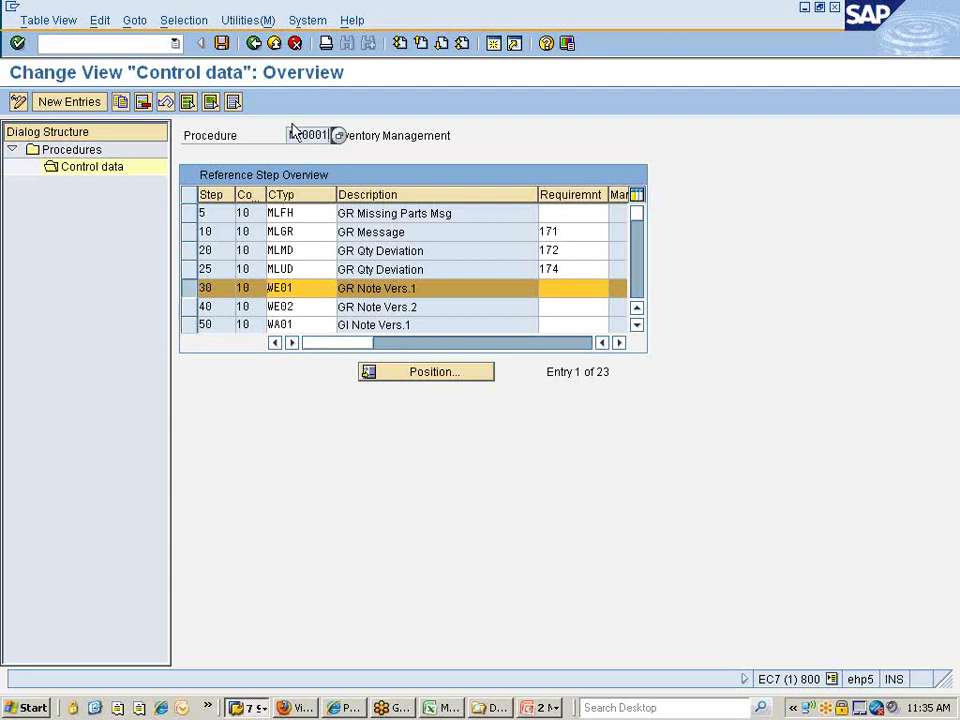
click(254, 43)
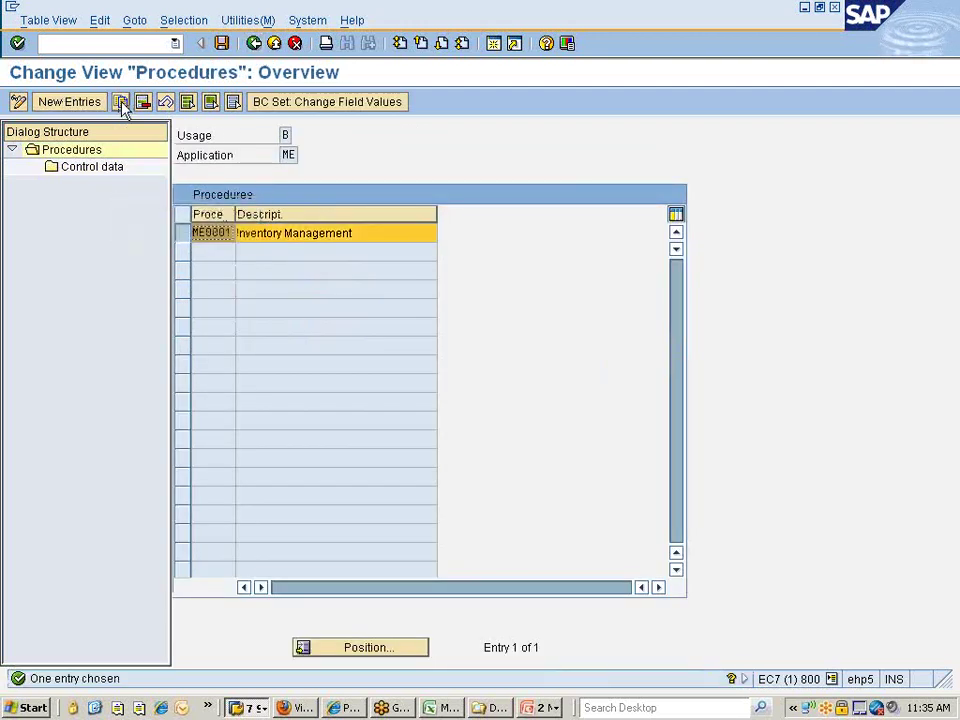
click(256, 43)
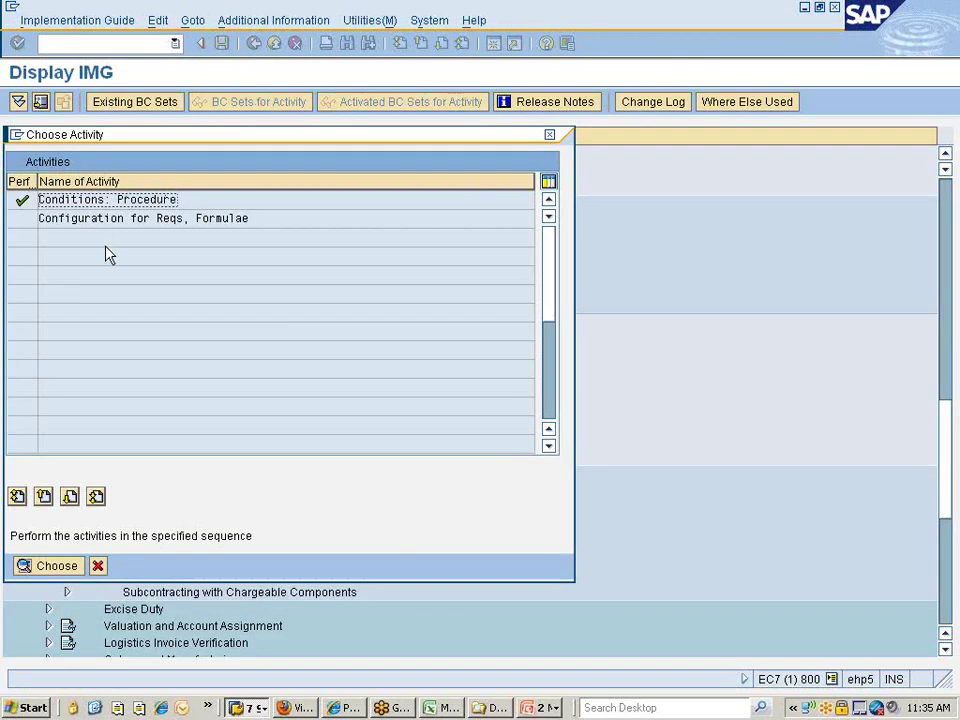
click(98, 566)
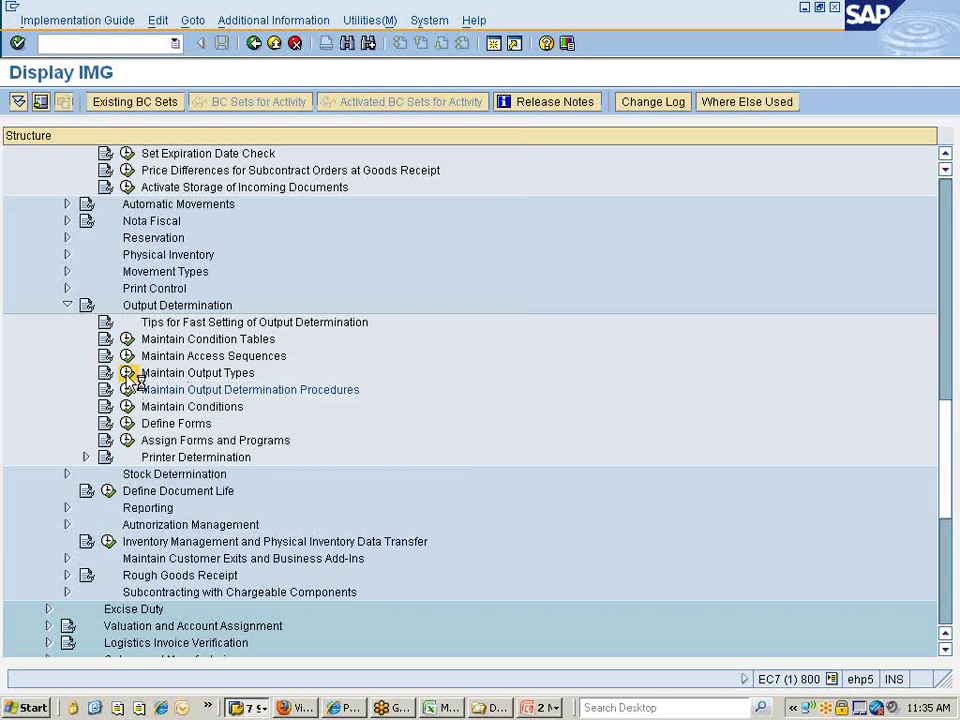
Open the Inventory Management output types from the IMG and position the list at output type WE01.
click(128, 373)
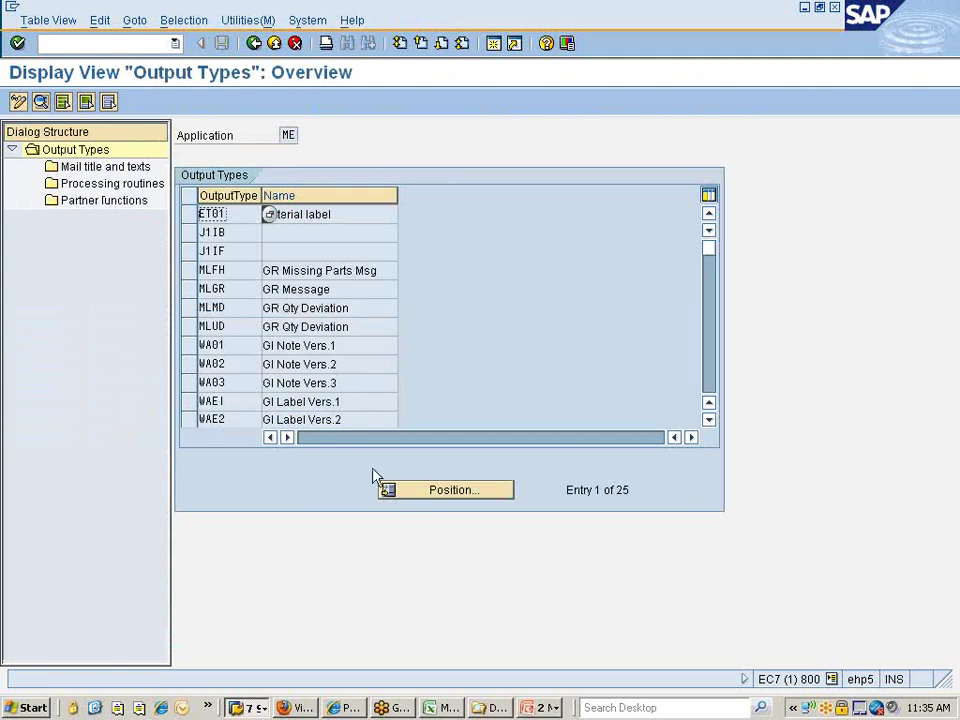
click(413, 489)
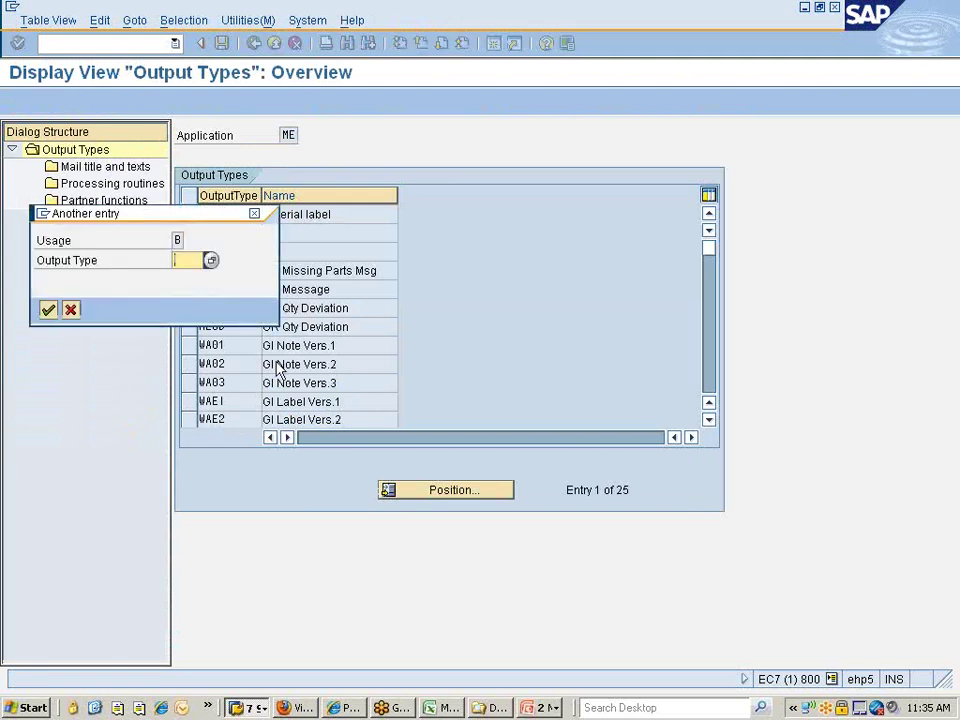
text(ME00)
key(BackSpace)
key(BackSpace)
key(BackSpace)
key(BackSpace)
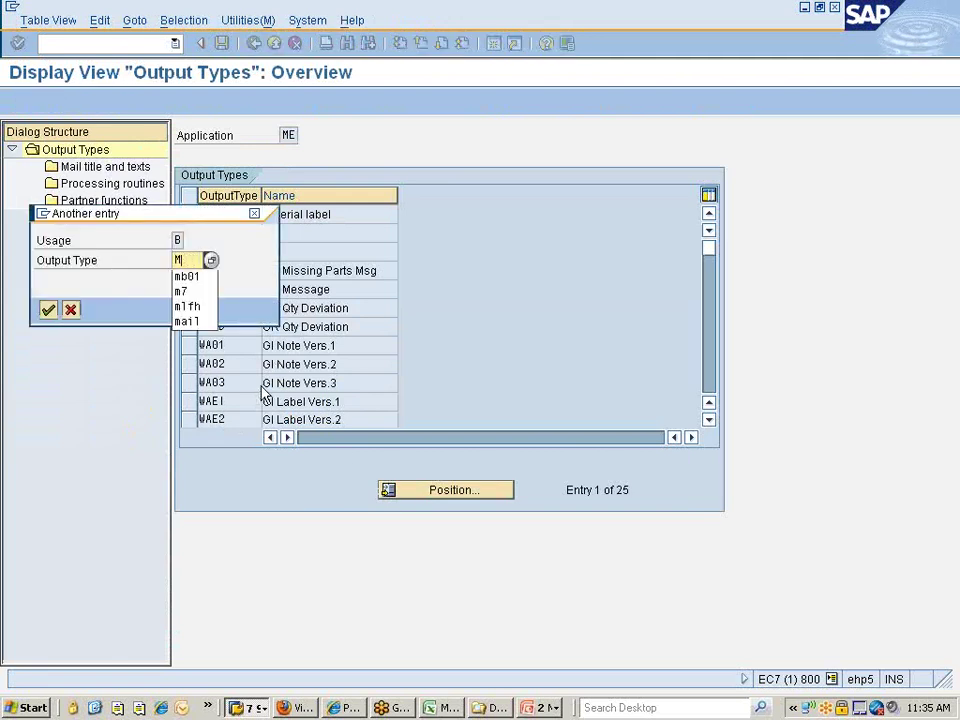
text(we01)
key(Return)
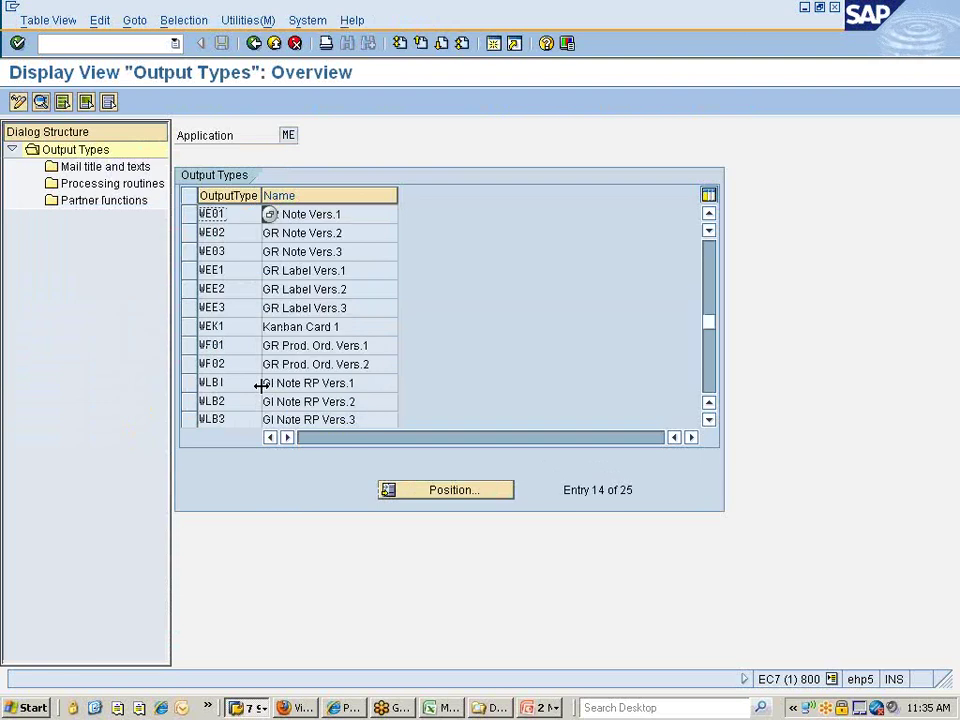
Review the general data of output type WE01, including its access sequence, and return to the IMG structure.
click(189, 215)
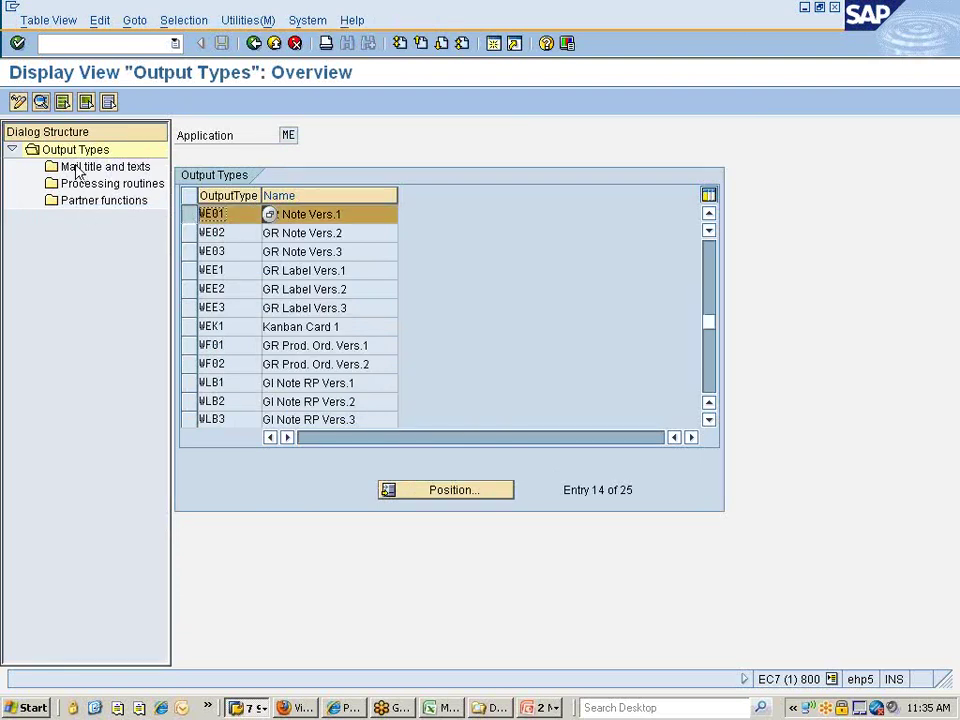
click(41, 103)
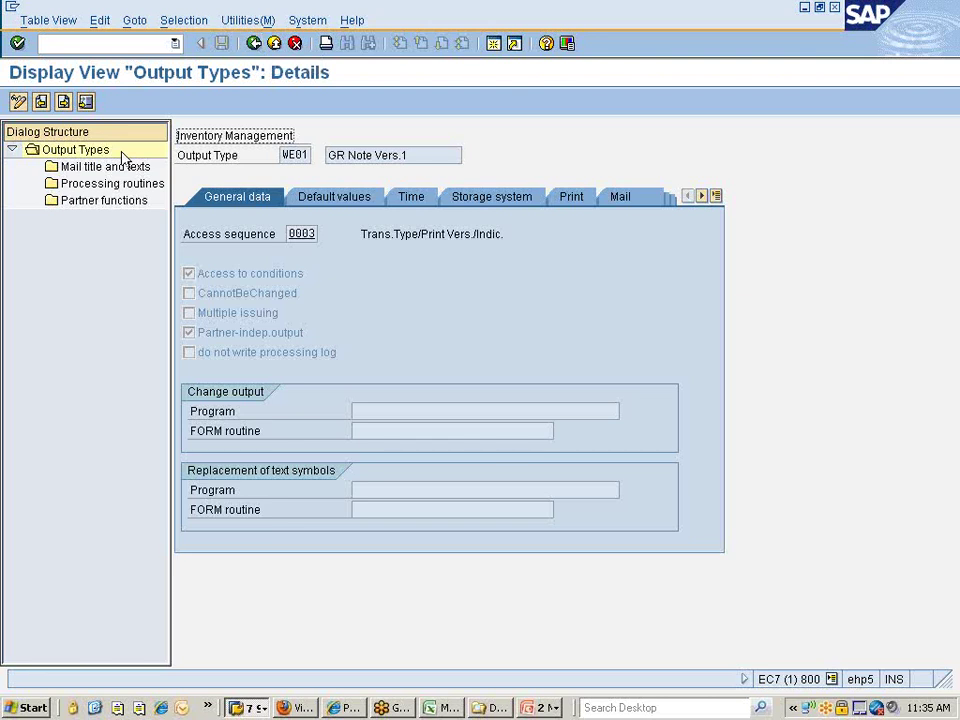
click(254, 43)
click(254, 43)
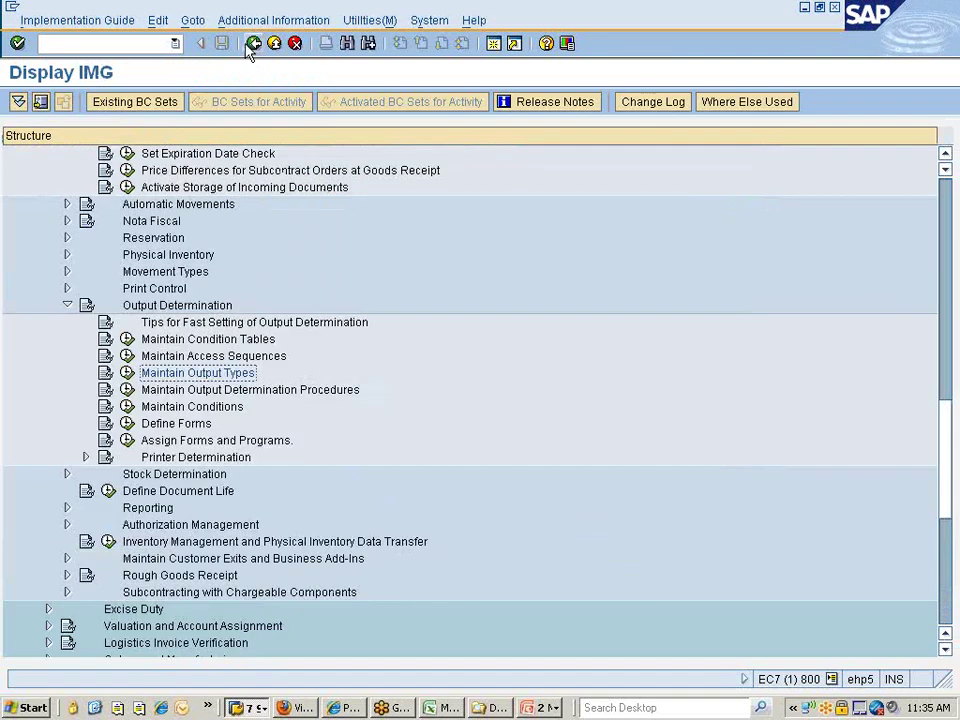
Open the access sequences and examine the Transaction/Printed Version/Print ID access of sequence 0003.
click(127, 356)
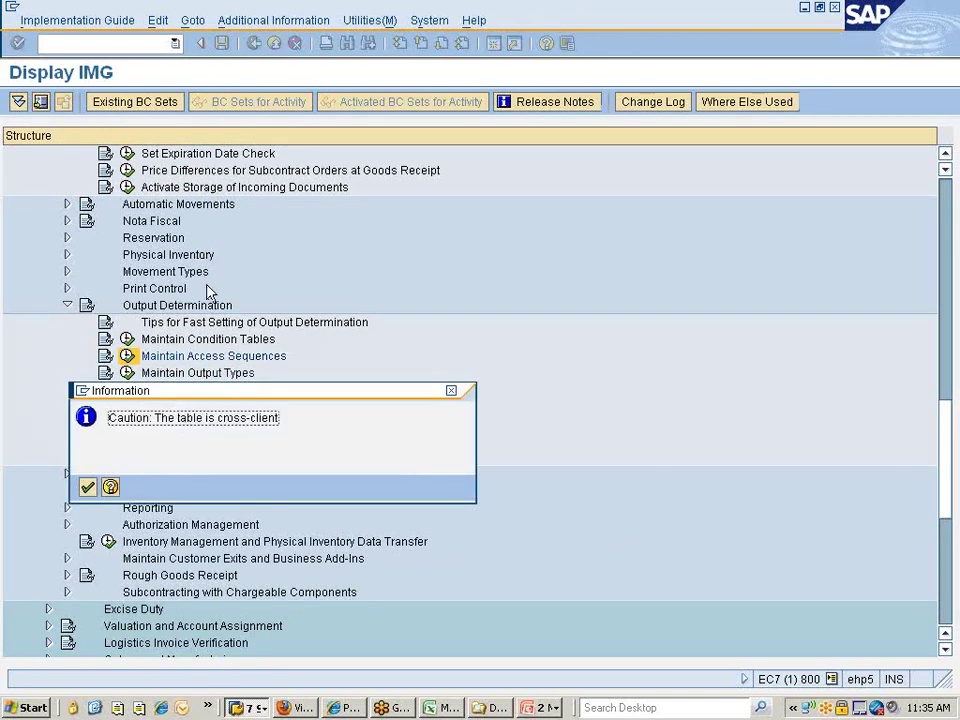
key(Return)
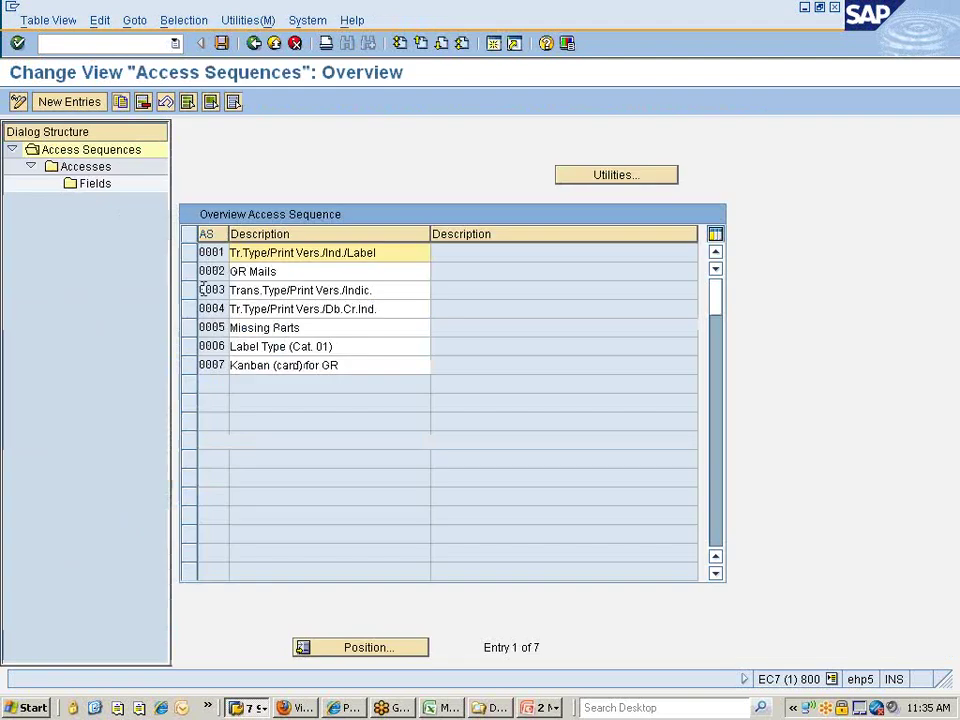
click(187, 290)
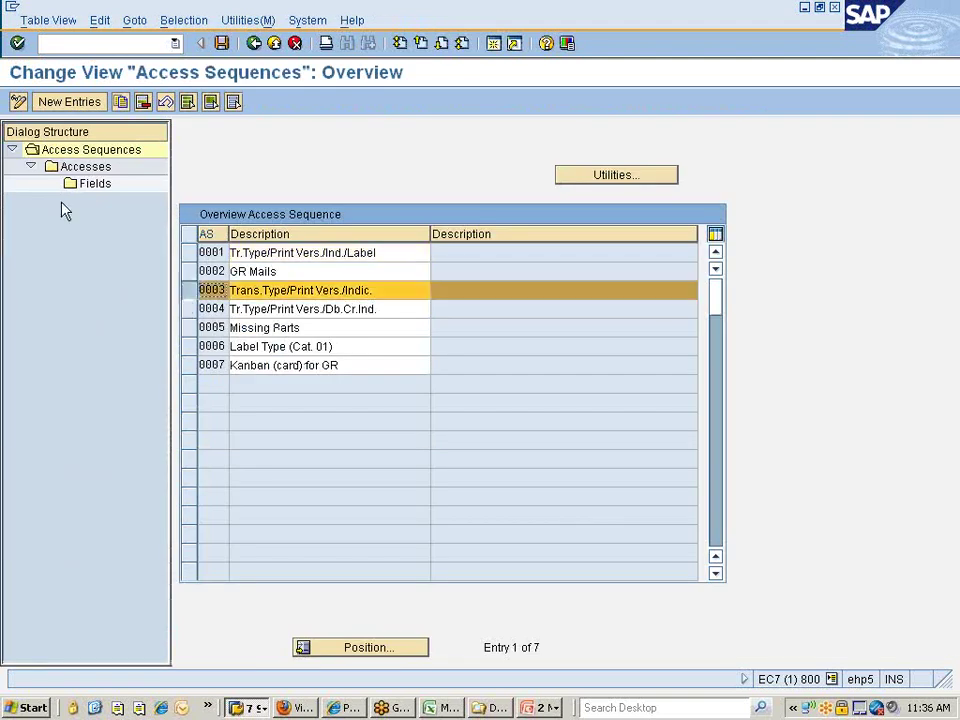
double_click(85, 166)
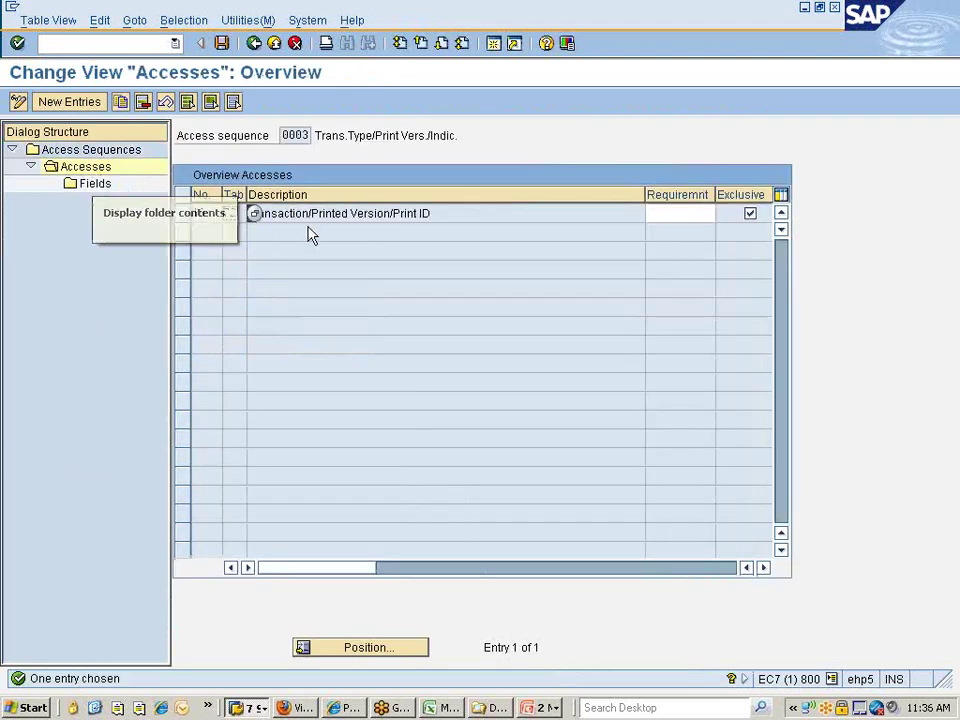
click(340, 213)
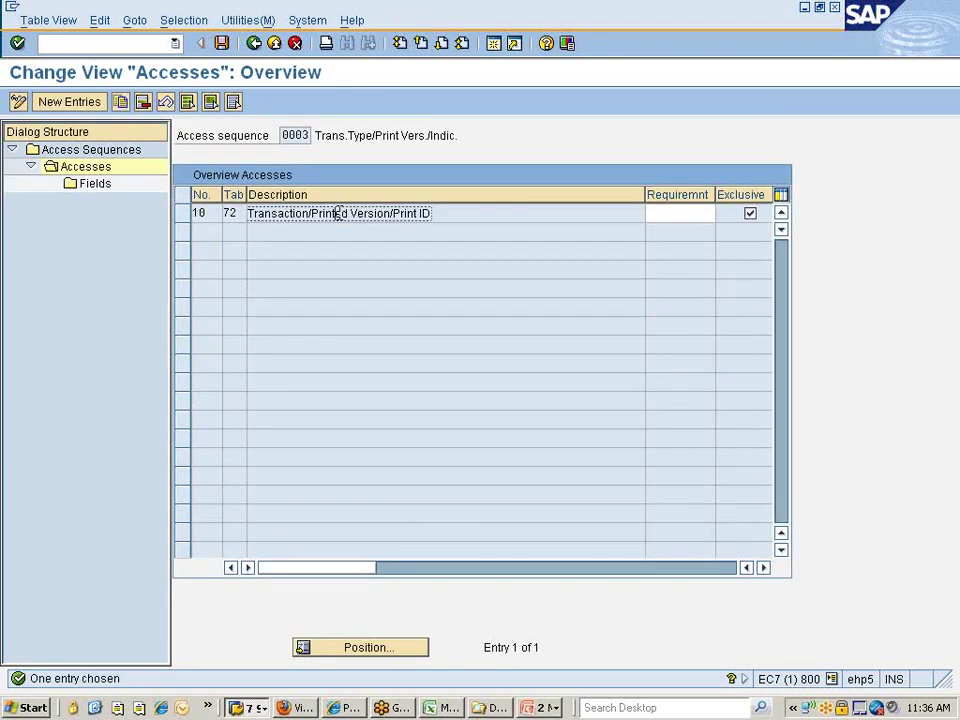
drag(446, 215, 257, 215)
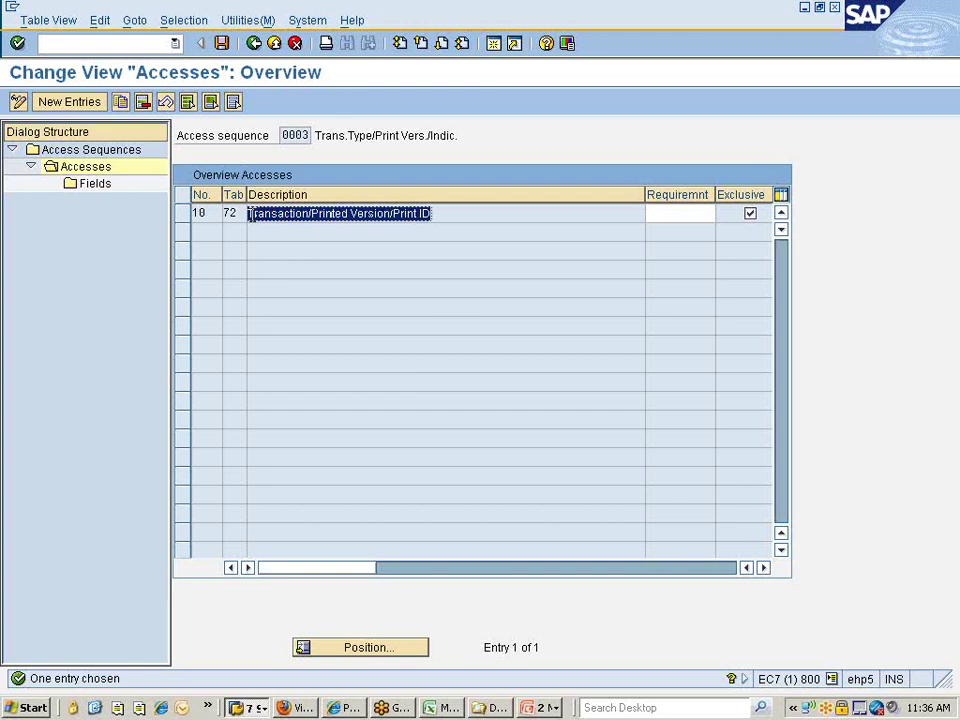
click(250, 214)
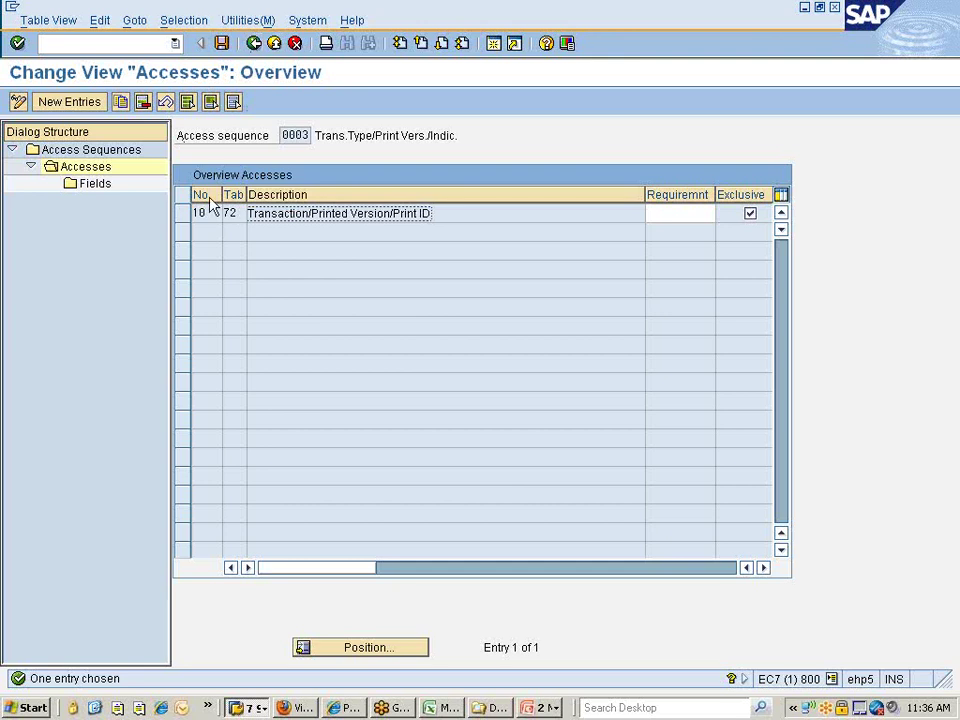
Examine the transaction/event type, print version and print item fields of access 10, then return to the IMG structure.
click(182, 213)
click(97, 186)
double_click(97, 186)
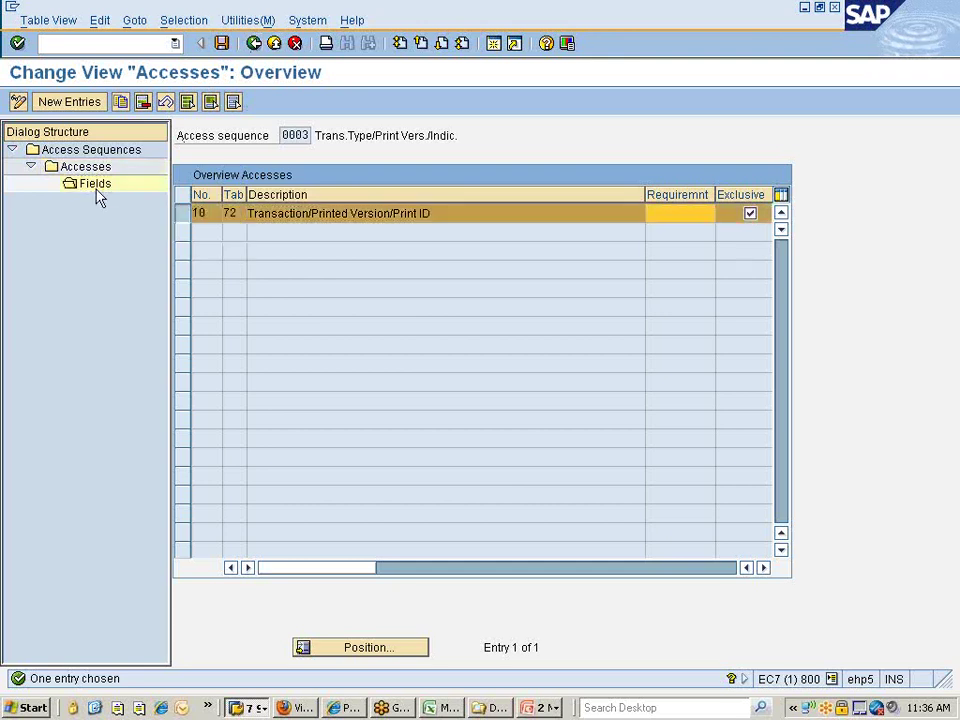
drag(541, 235, 435, 233)
click(508, 253)
drag(508, 253, 446, 251)
click(497, 271)
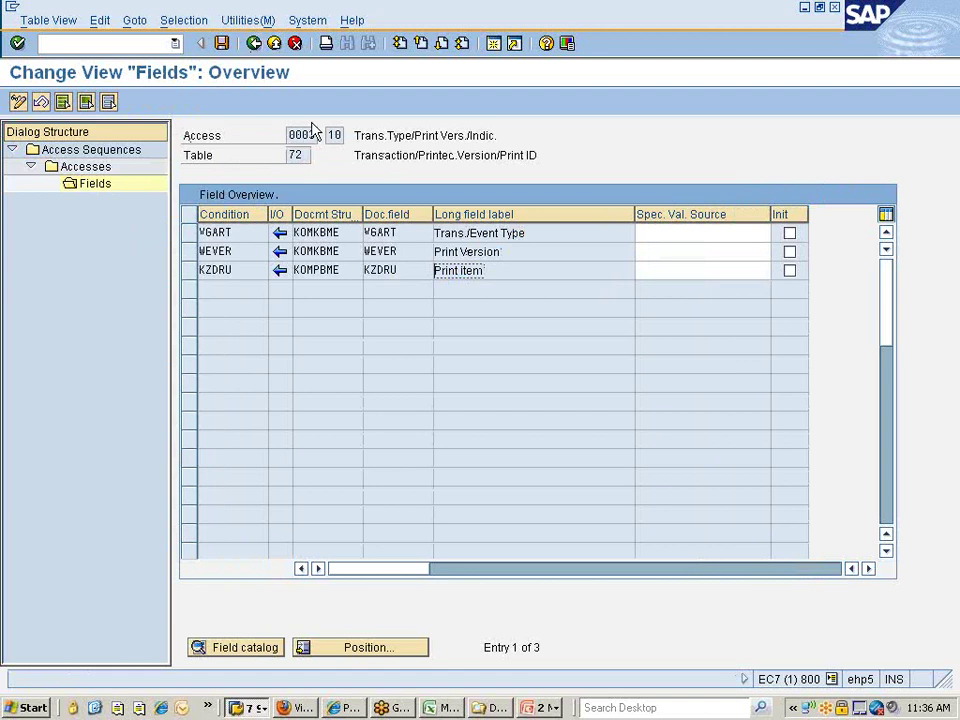
click(255, 44)
click(255, 44)
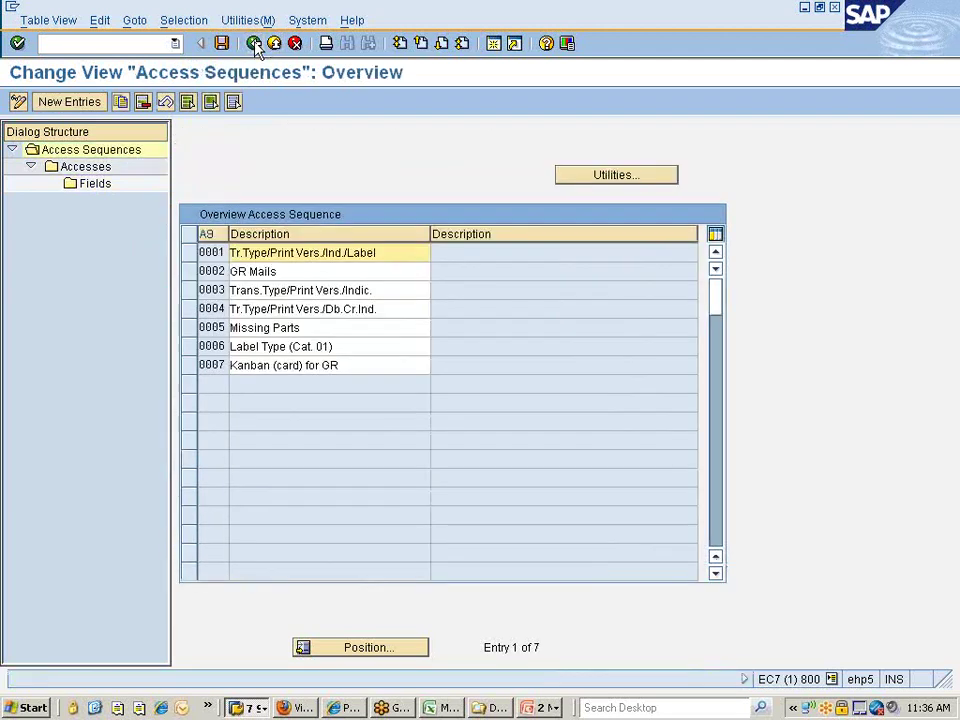
click(255, 44)
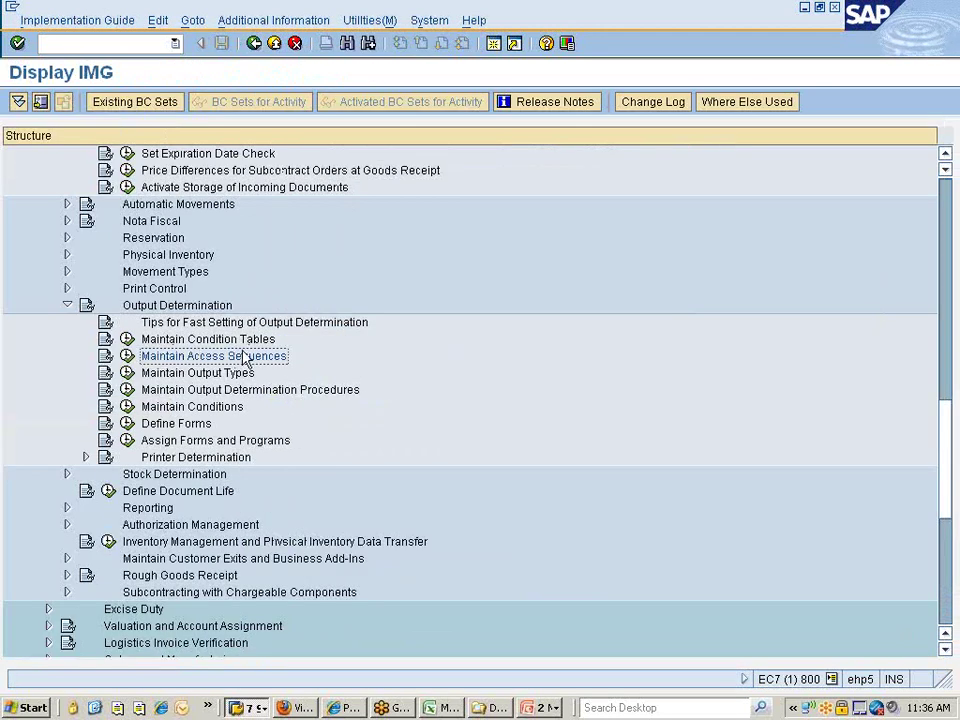
Under Maintain Conditions, start creating an Inventory Management condition record for output type WE01.
click(196, 341)
scroll(228, 380, down, 3)
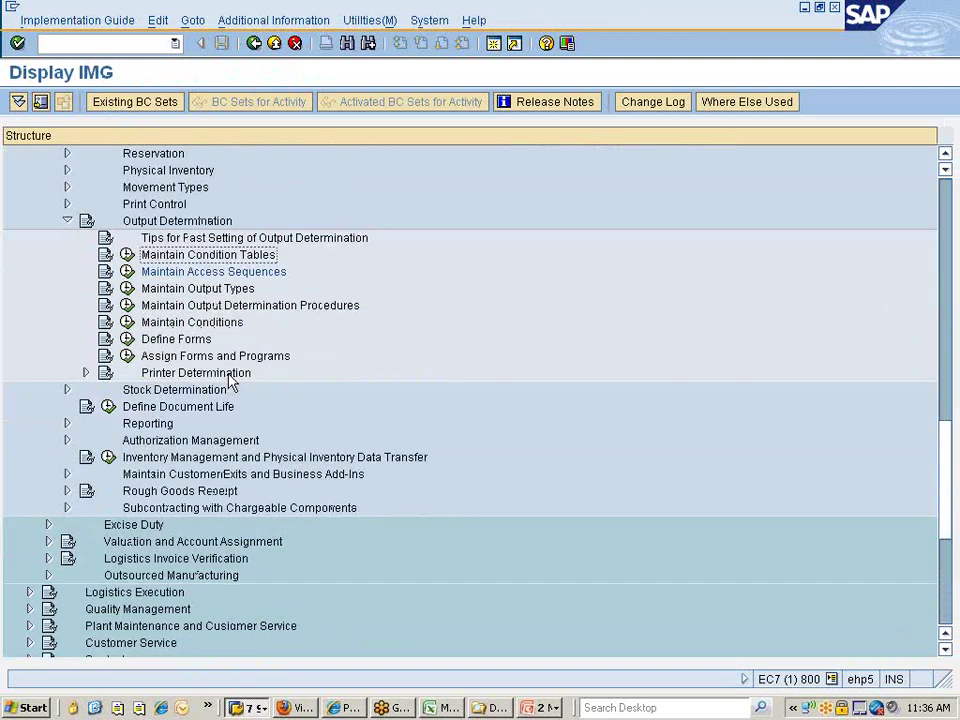
click(201, 258)
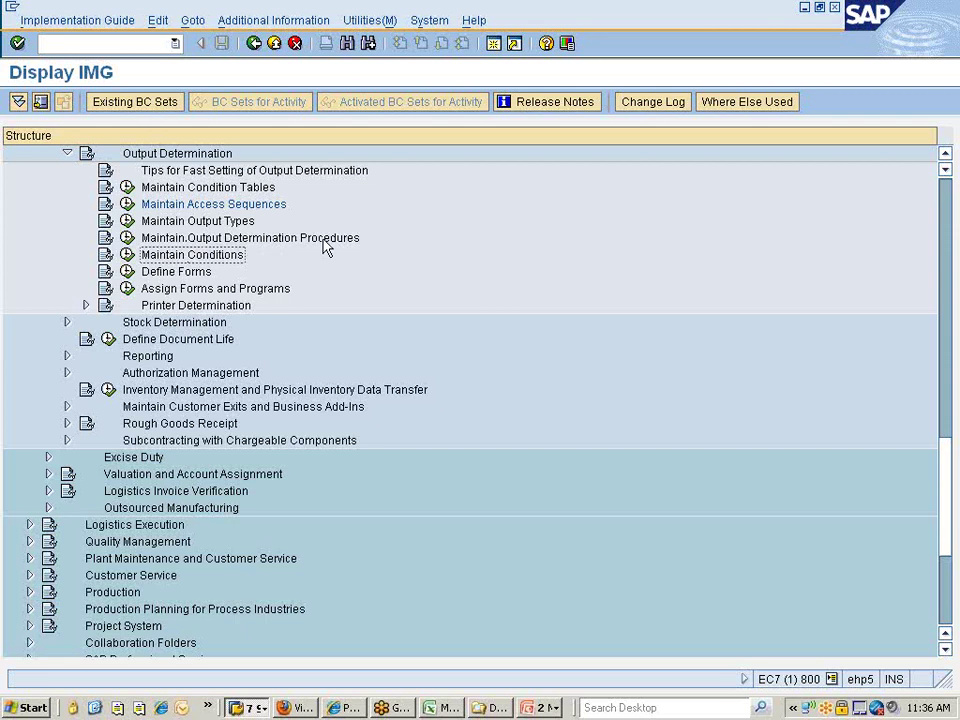
click(128, 256)
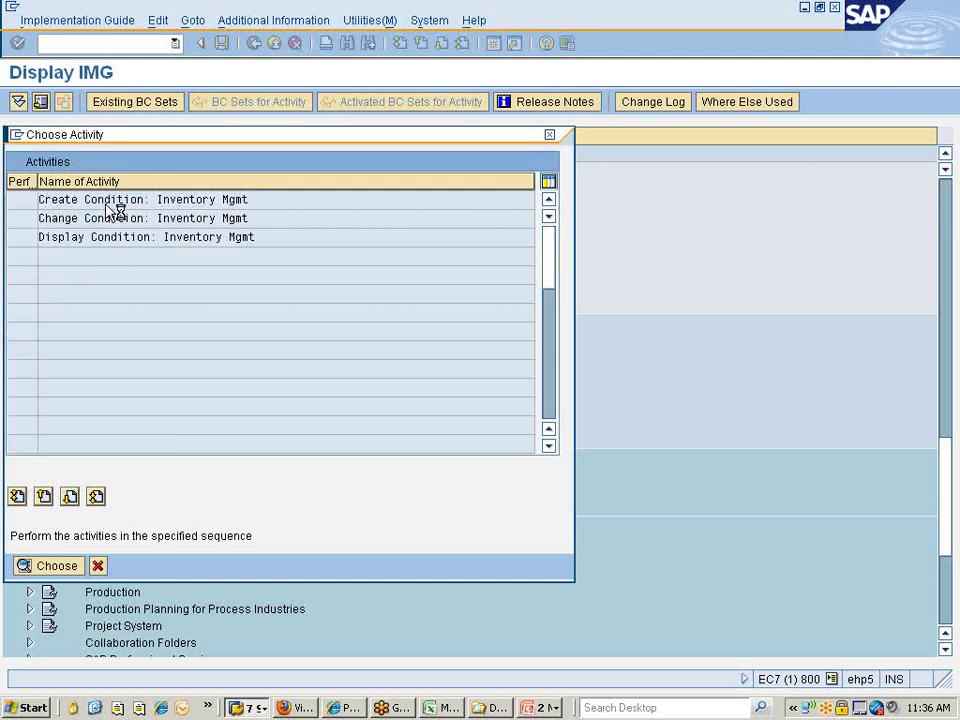
double_click(107, 203)
text(we01)
key(Return)
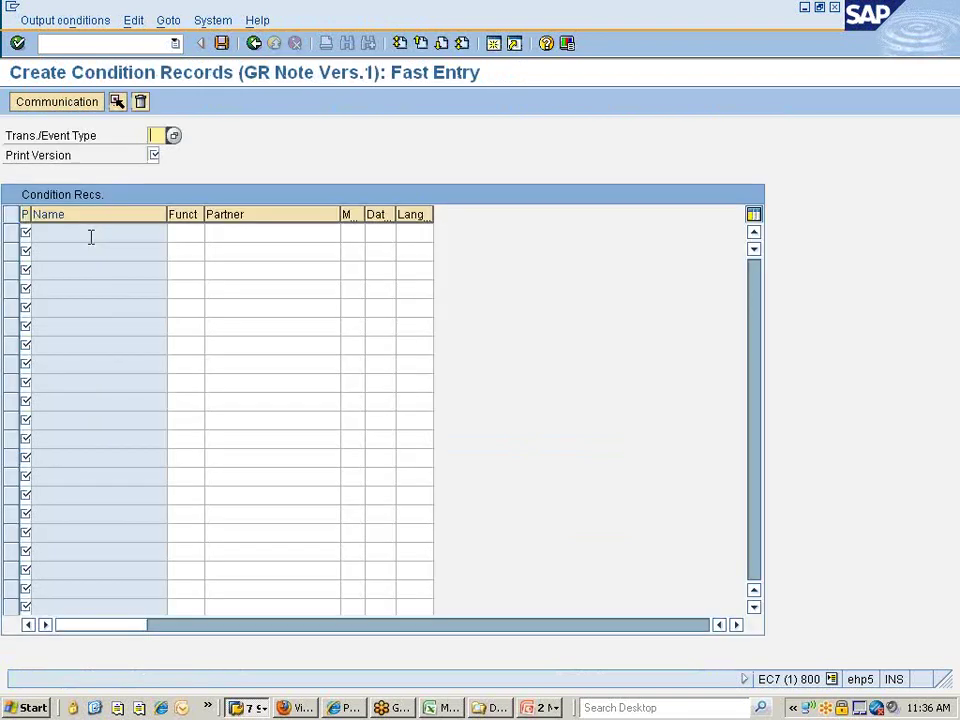
Set the condition record's transaction/event type to WE (Goods Receipt for Purchase Order) and print version to 1 (Individual Slip).
click(174, 137)
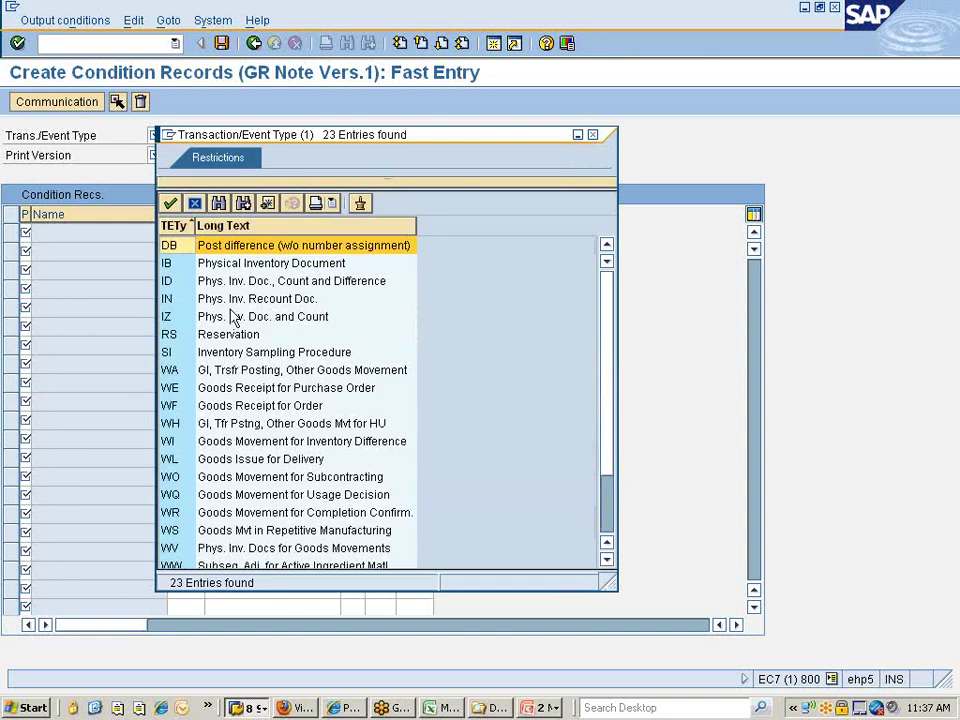
click(174, 392)
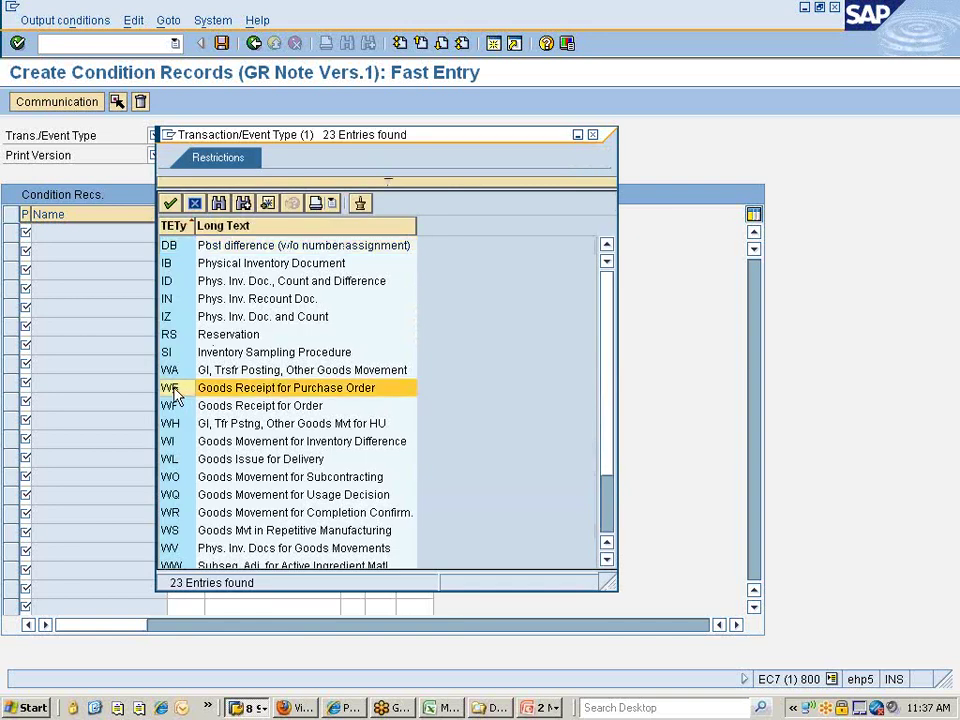
double_click(172, 389)
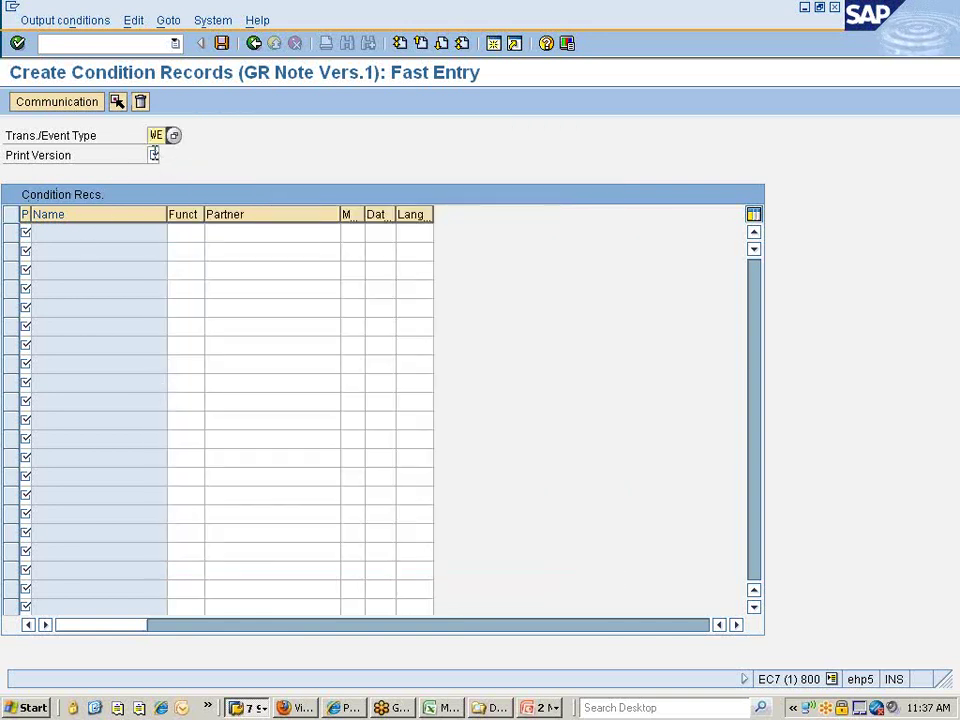
click(155, 155)
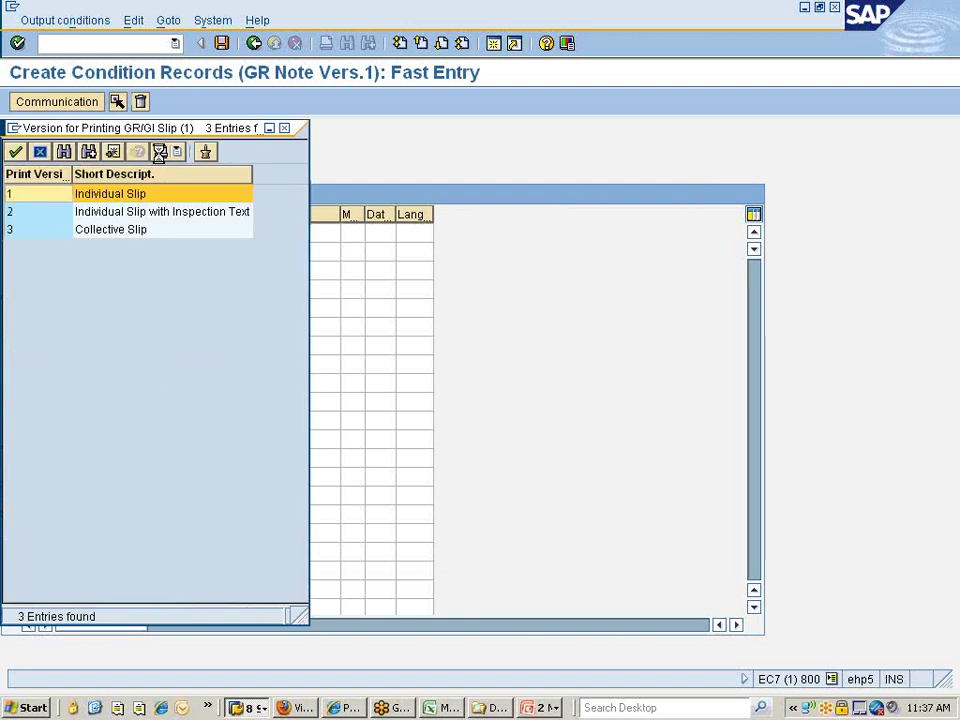
double_click(75, 199)
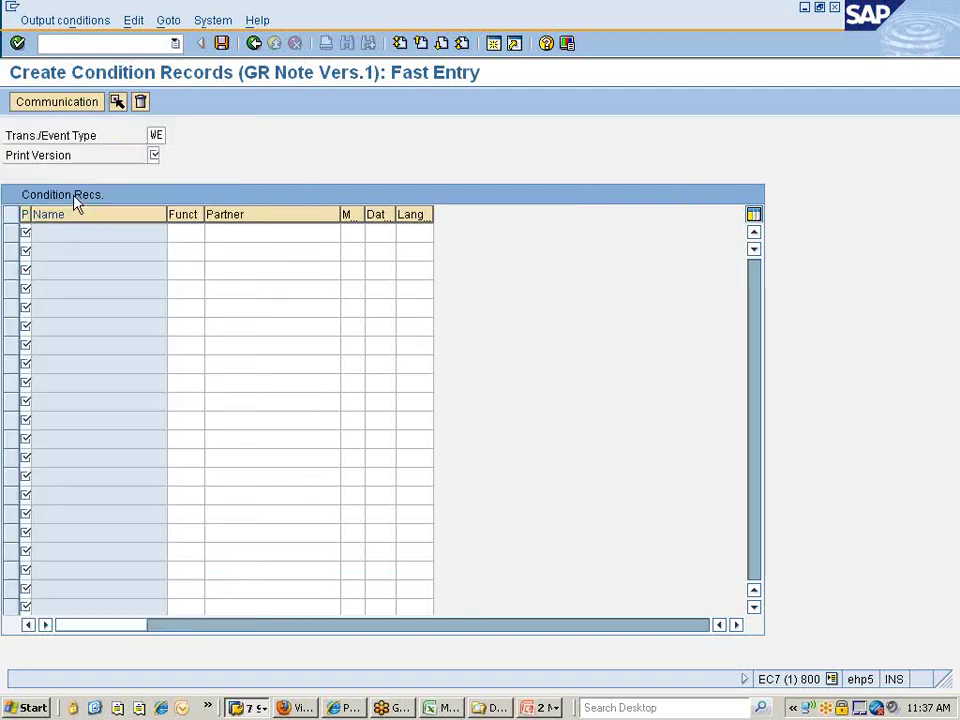
Try to add a condition record with print item 1 (Material Document Printout), and return to the condition activity choices.
drag(32, 214, 64, 214)
click(36, 232)
click(71, 232)
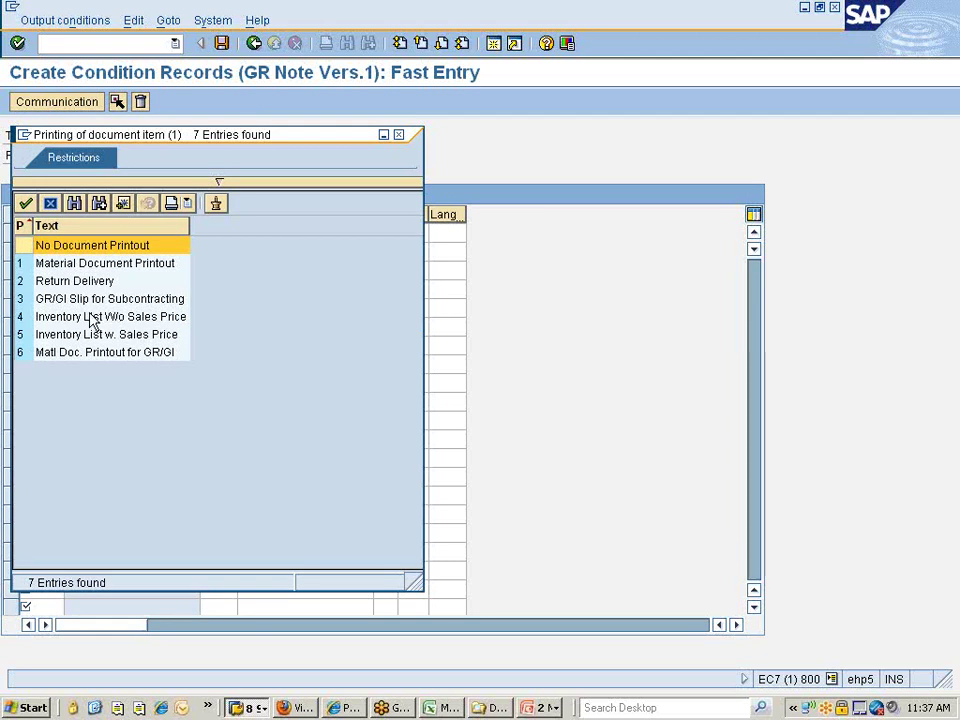
double_click(71, 263)
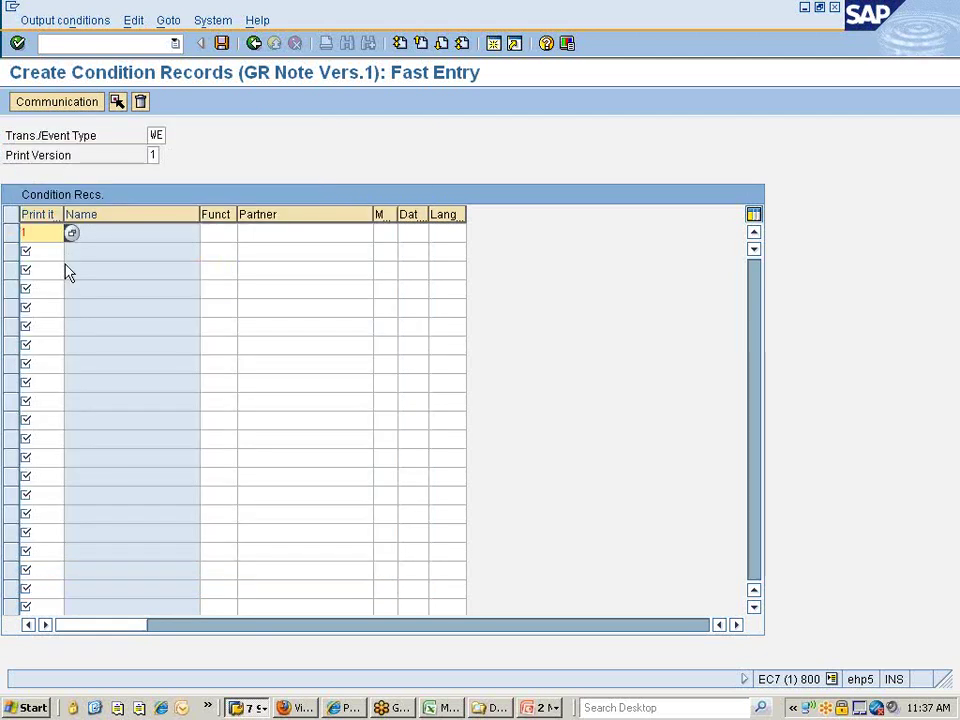
key(Return)
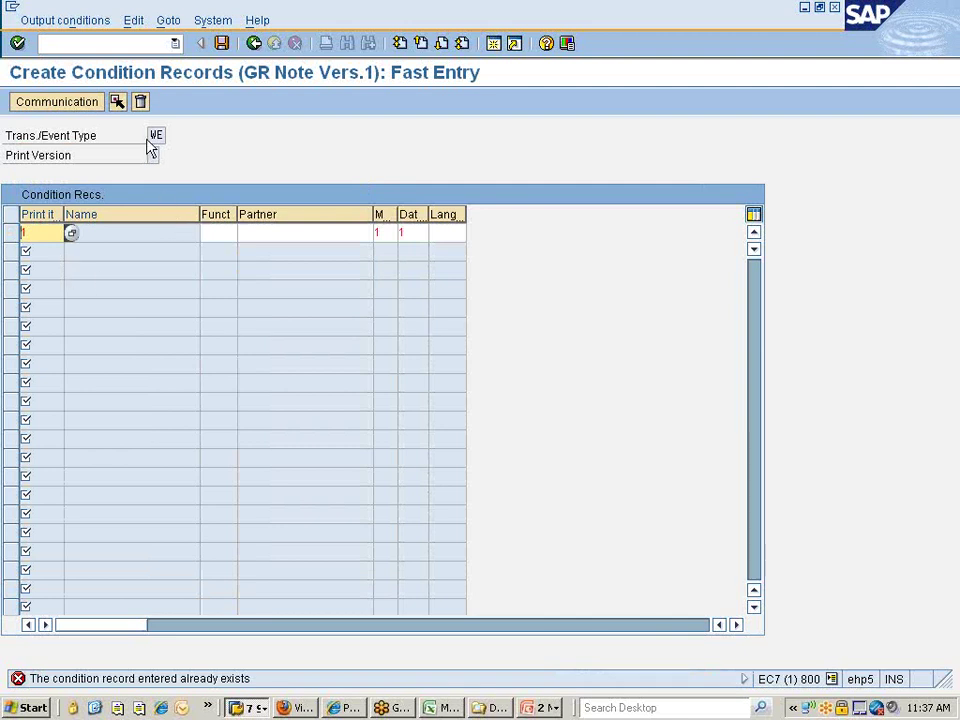
click(254, 44)
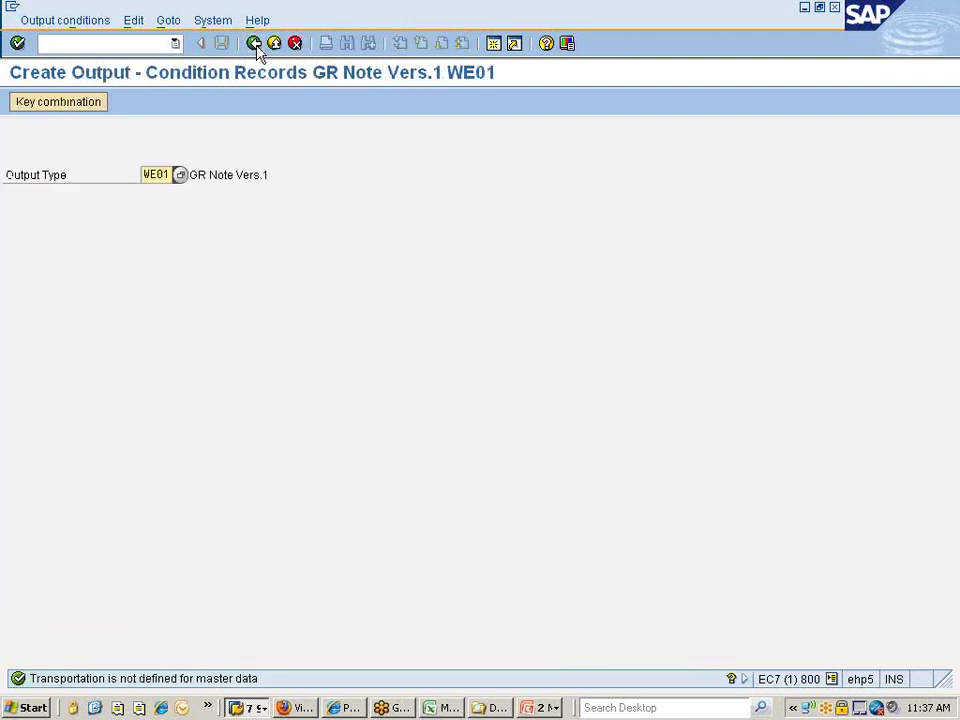
click(255, 45)
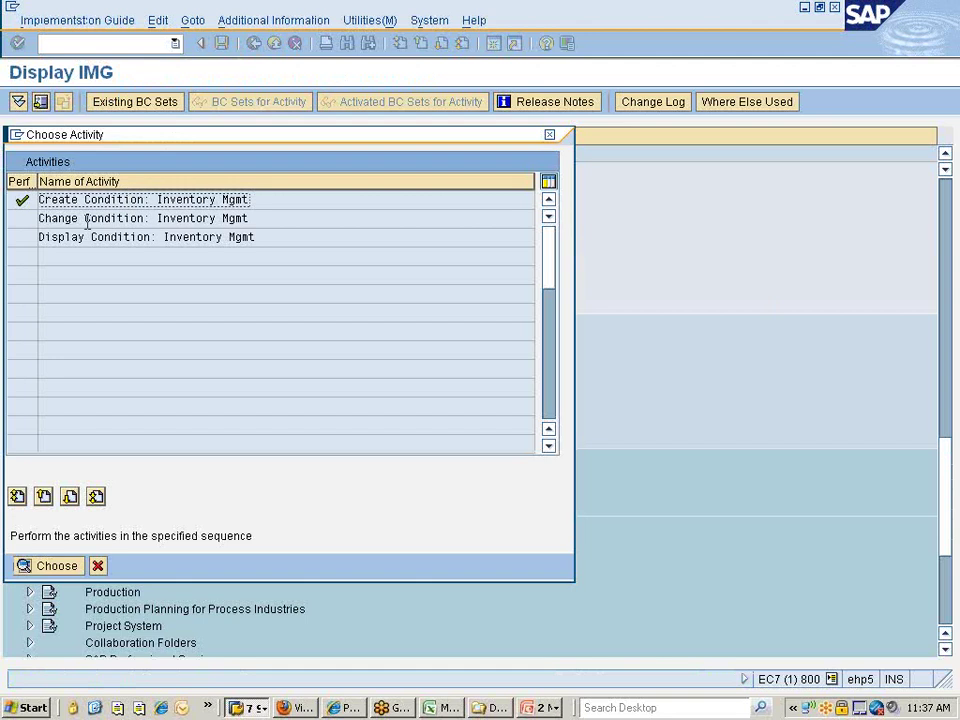
Display the WE01 condition records for transaction/event type WE, print version 1 and print item 1.
double_click(64, 236)
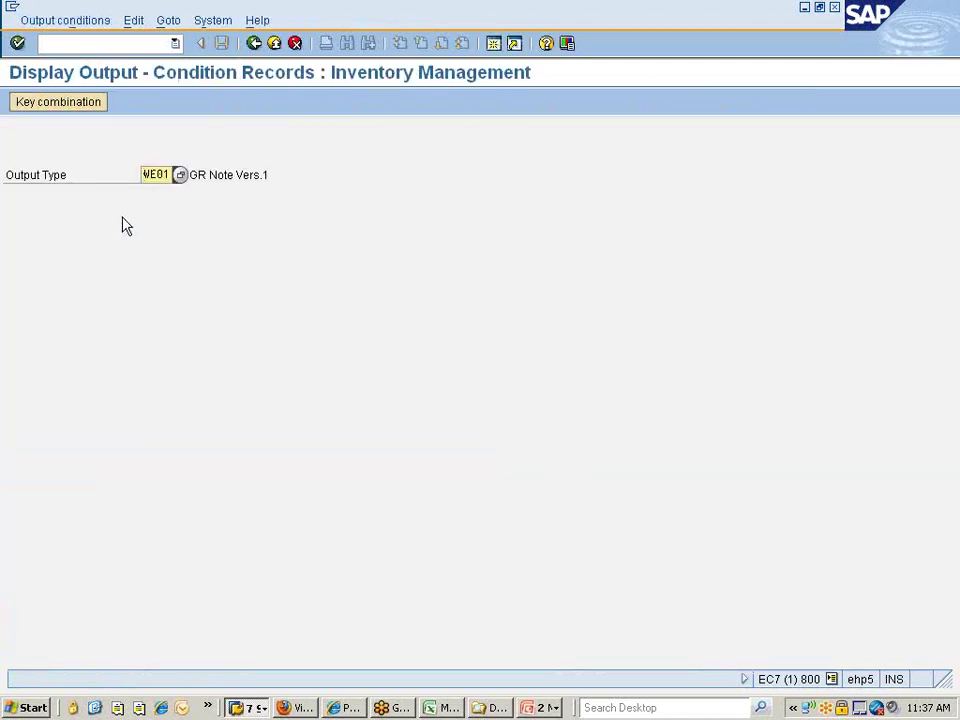
key(Return)
text(We)
key(Tab)
text(1)
click(240, 177)
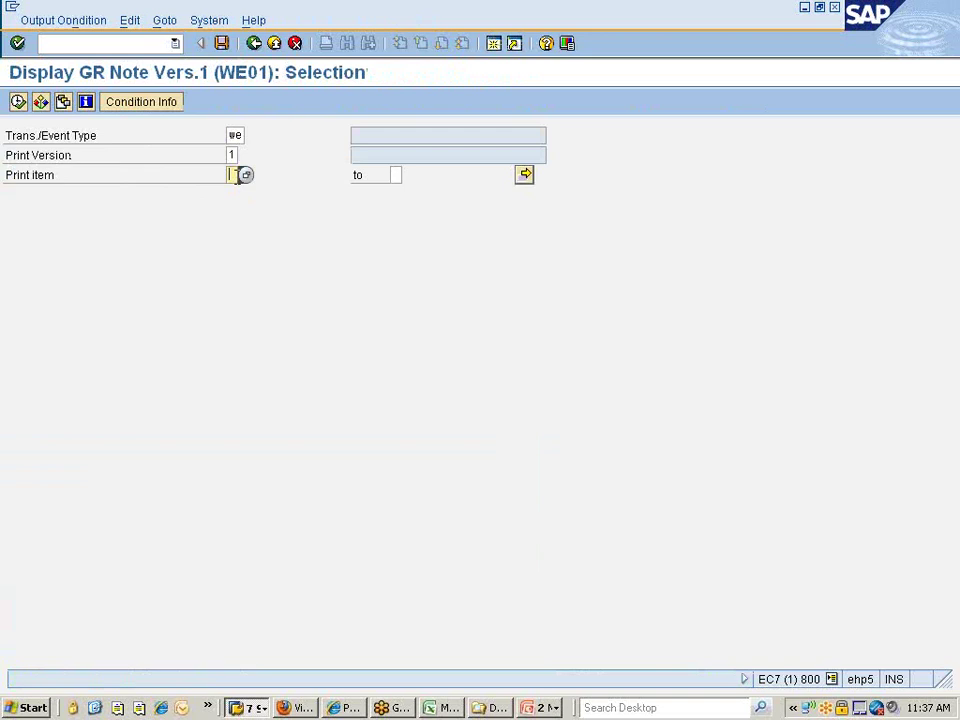
text(1)
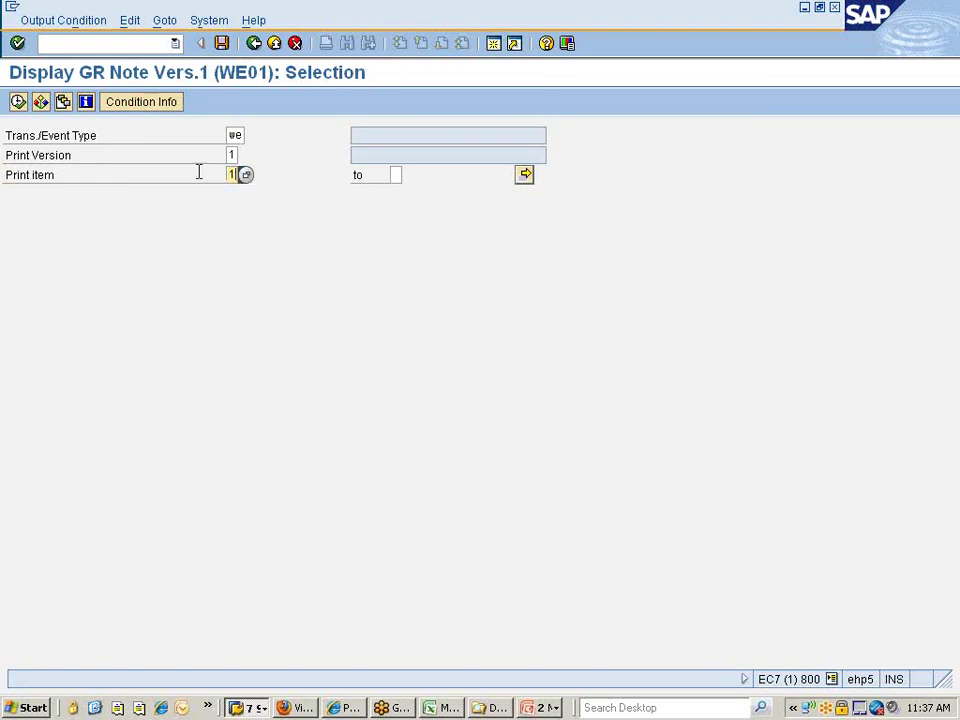
click(18, 102)
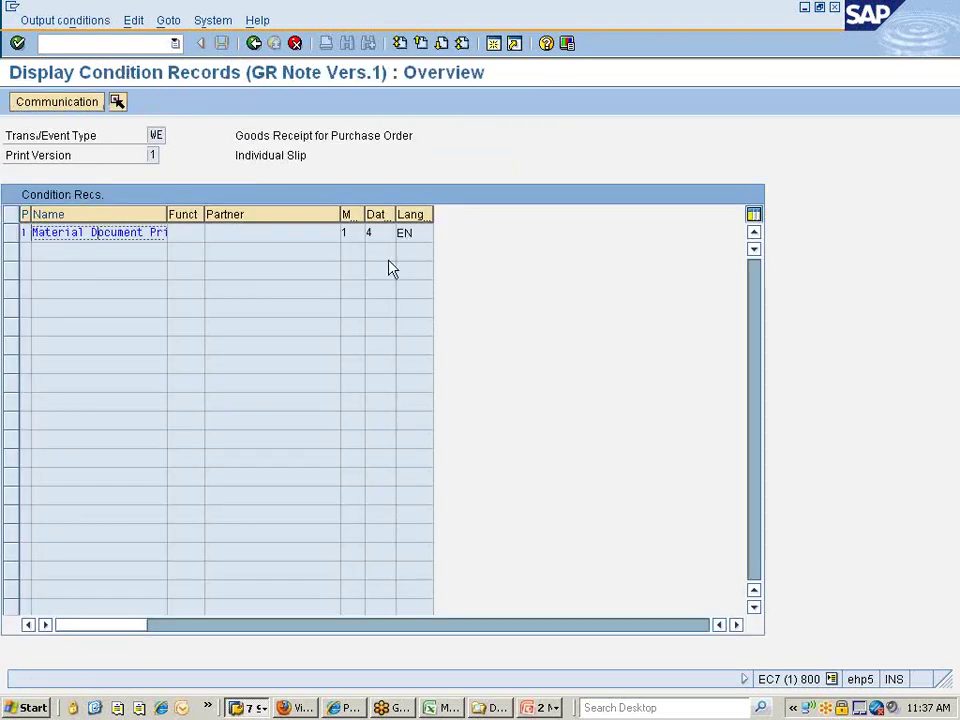
Leave the WE01 condition record display and return to the condition activity choices.
click(254, 43)
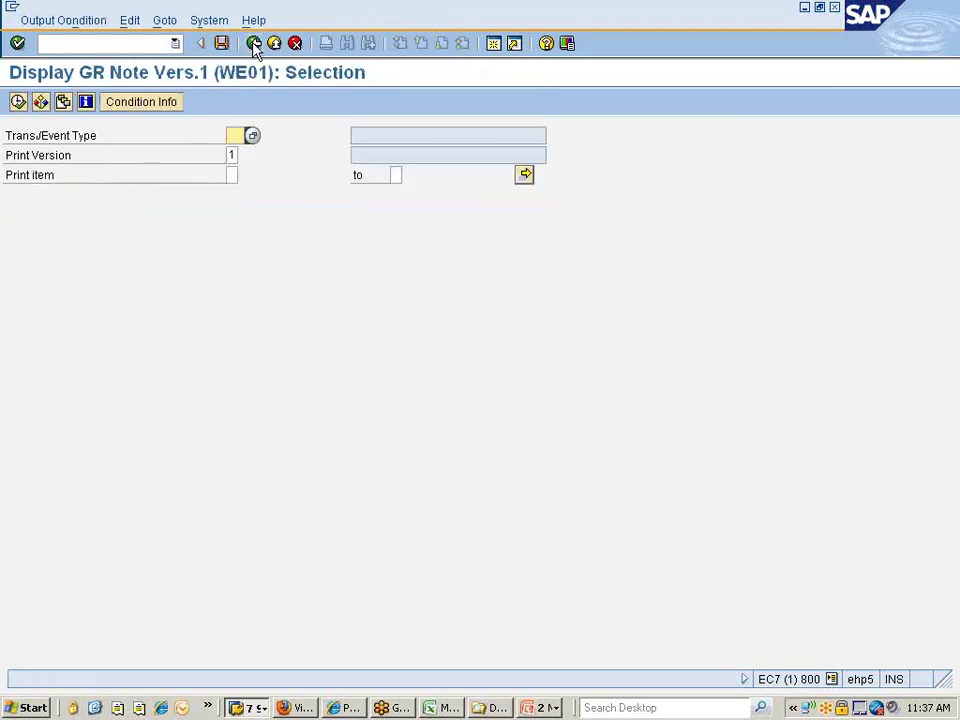
key(alt+Tab)
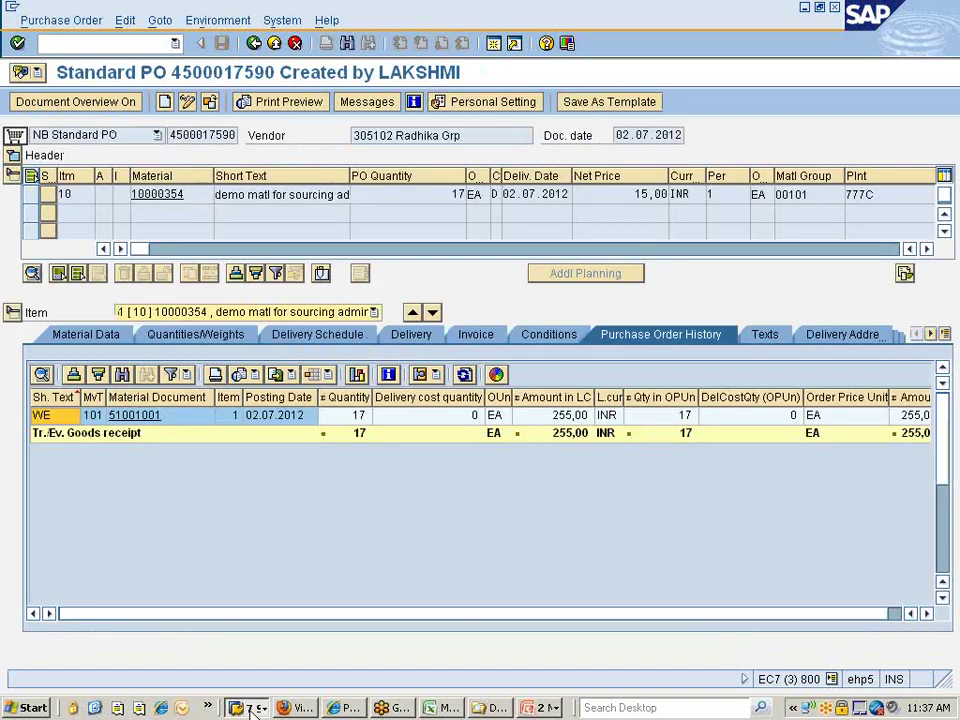
click(253, 708)
click(262, 673)
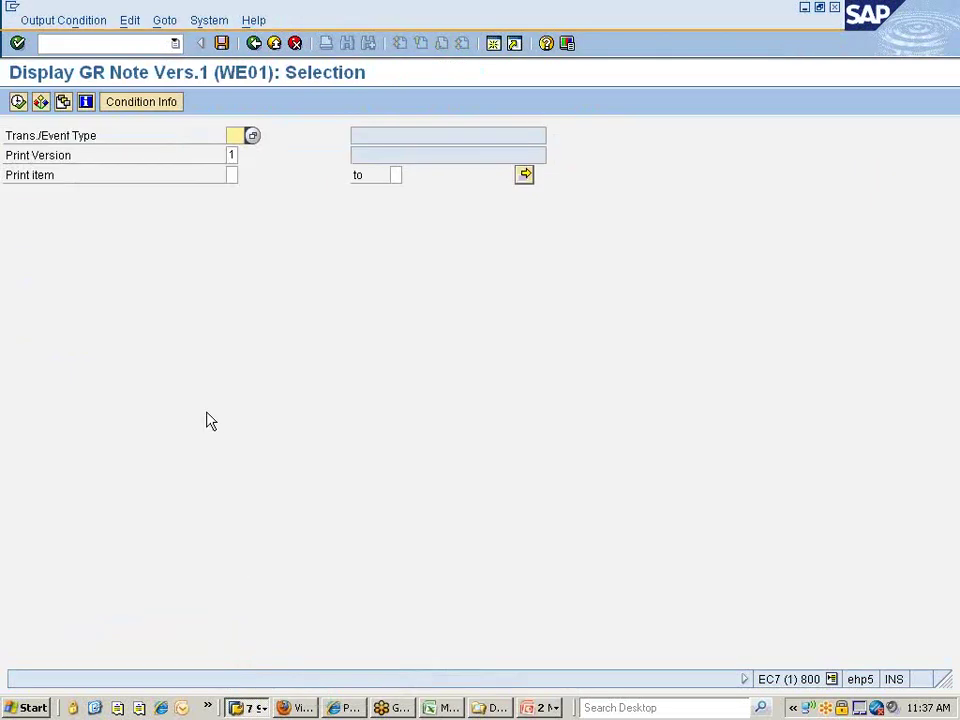
click(256, 45)
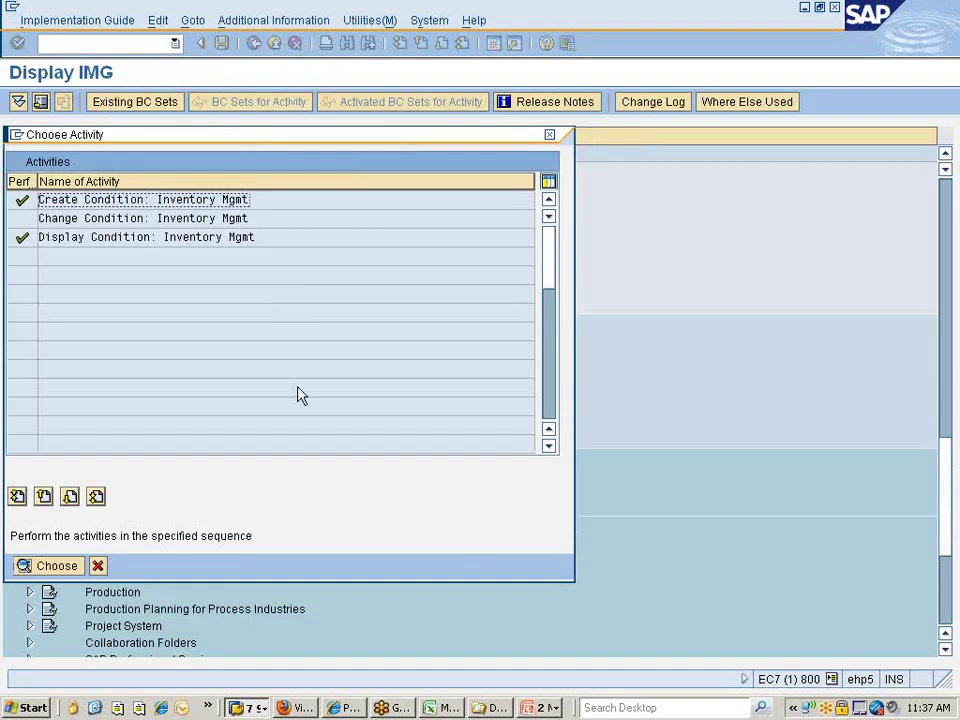
Close the activity choices and read the Tips for Fast Setting of Output Determination documentation, marking the program name RM07NCUS.
click(97, 566)
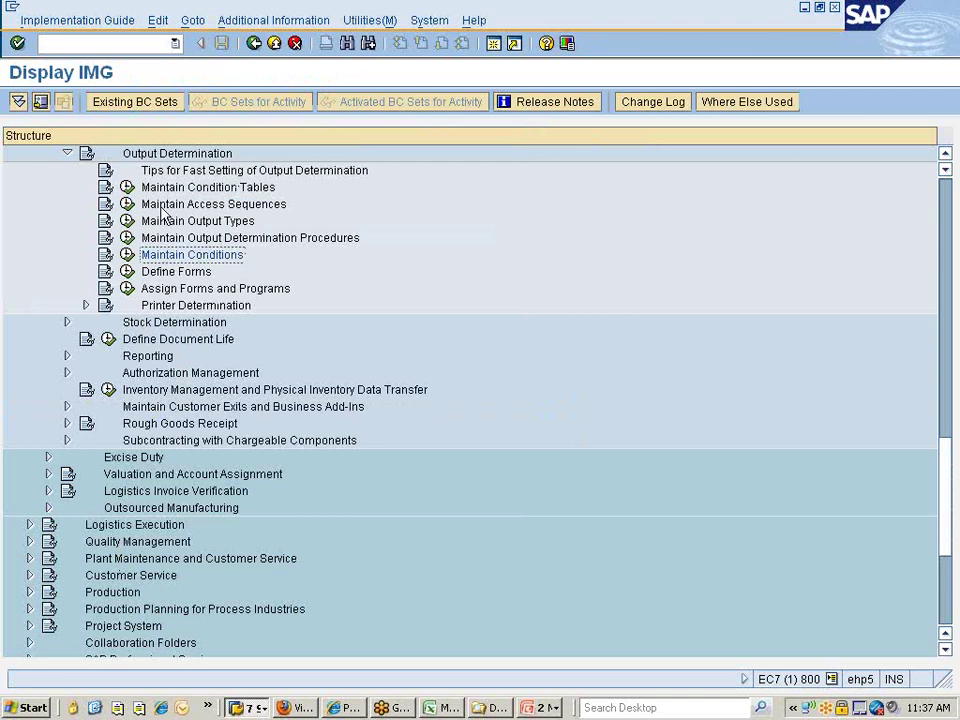
double_click(160, 172)
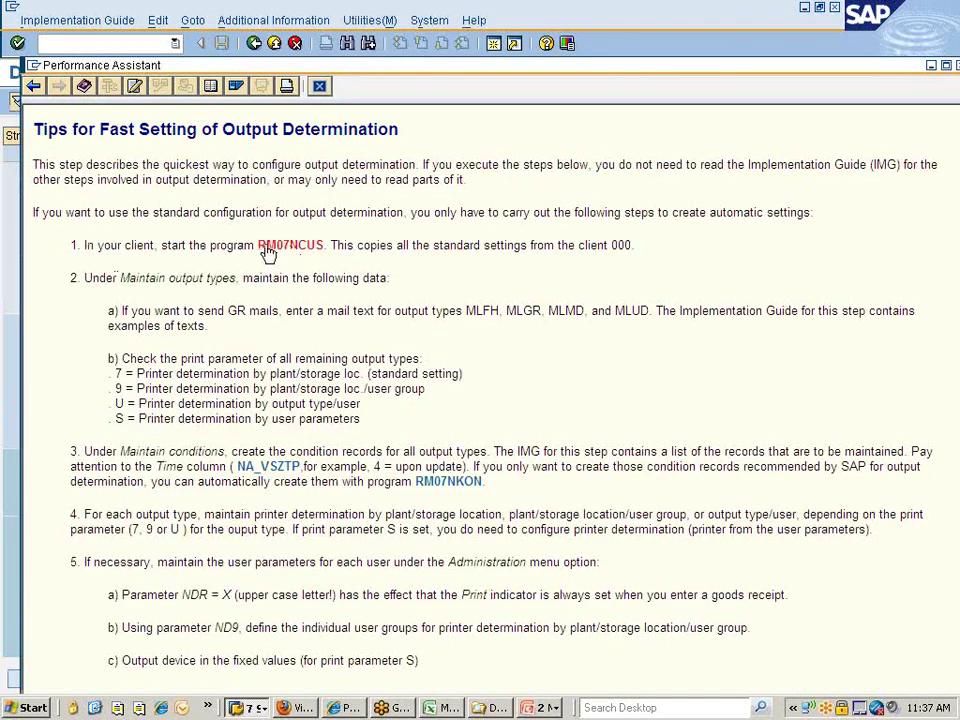
drag(256, 244, 300, 278)
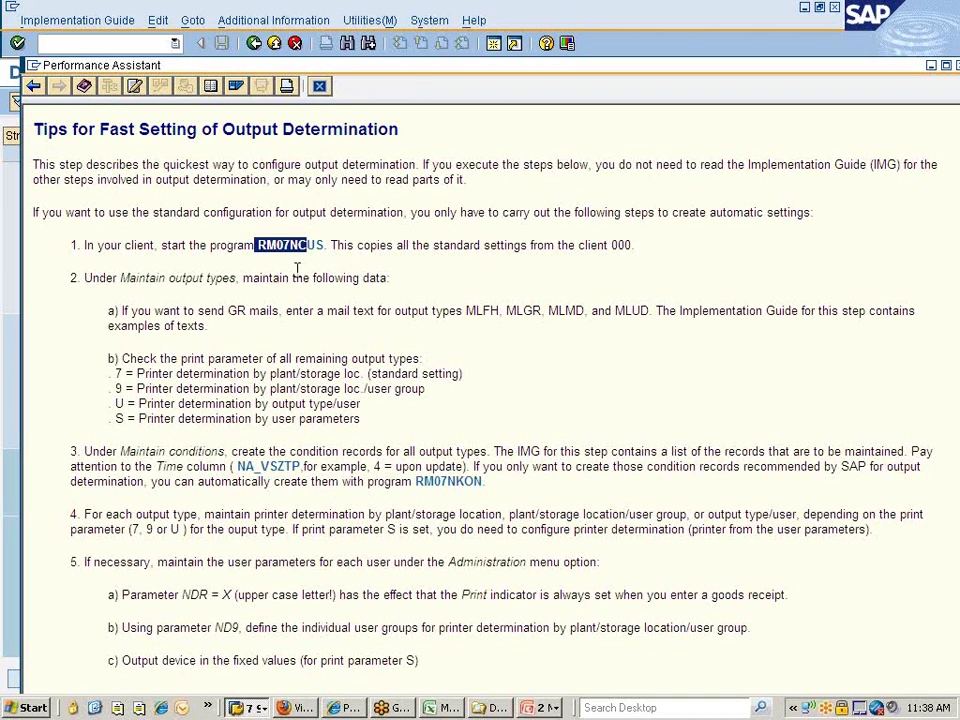
Switch to the Goods Receipt - PO Unknown session and start transaction MIGO there.
key(alt+Tab)
key(alt+Tab)
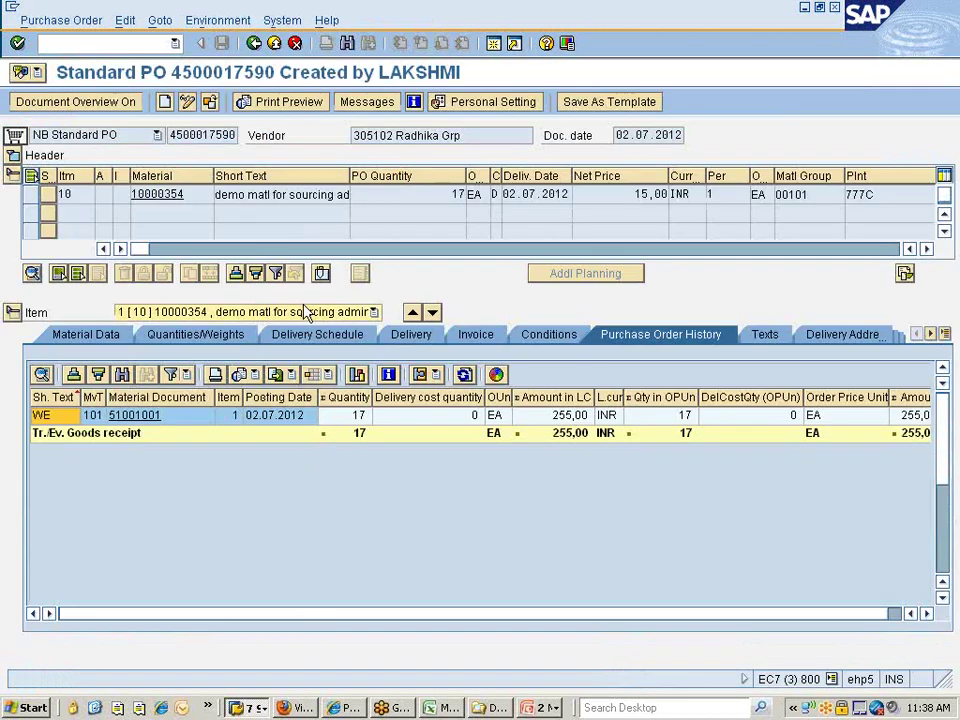
click(247, 707)
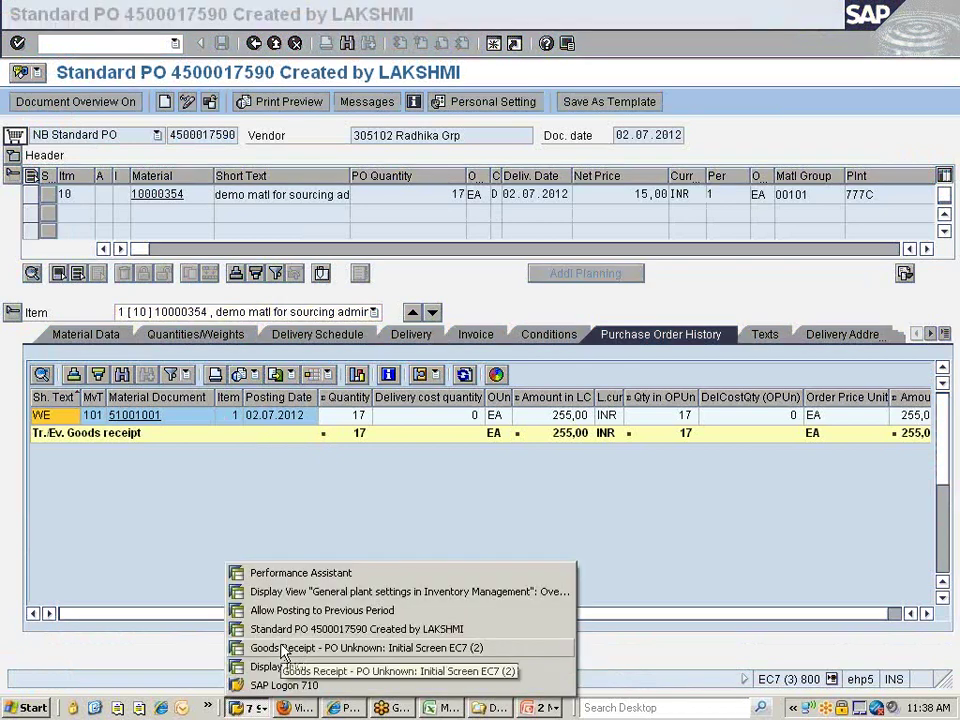
click(282, 649)
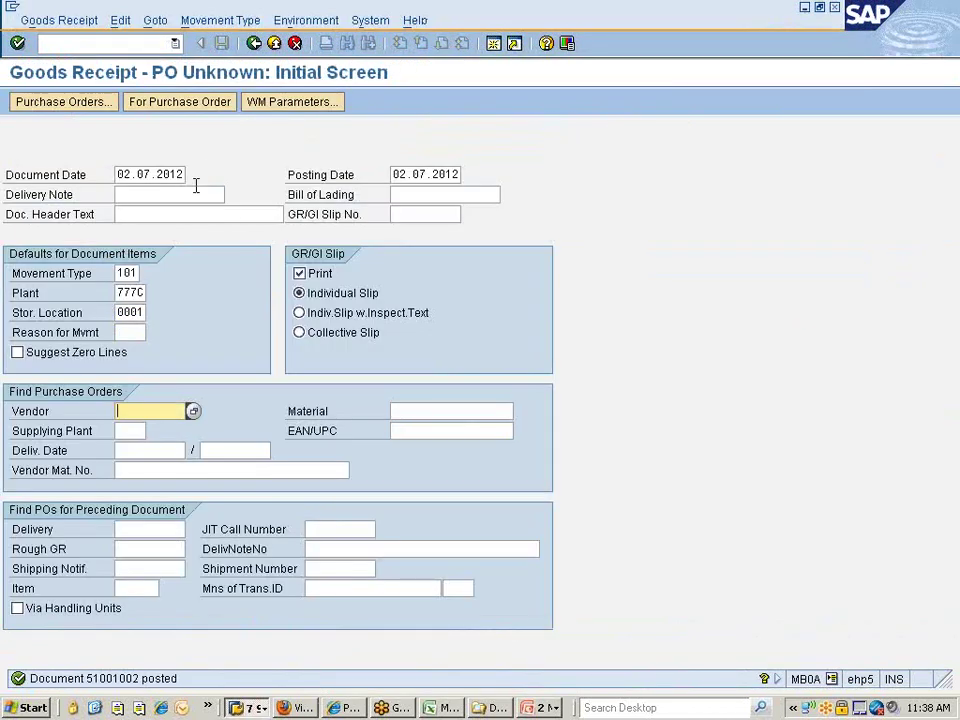
click(158, 43)
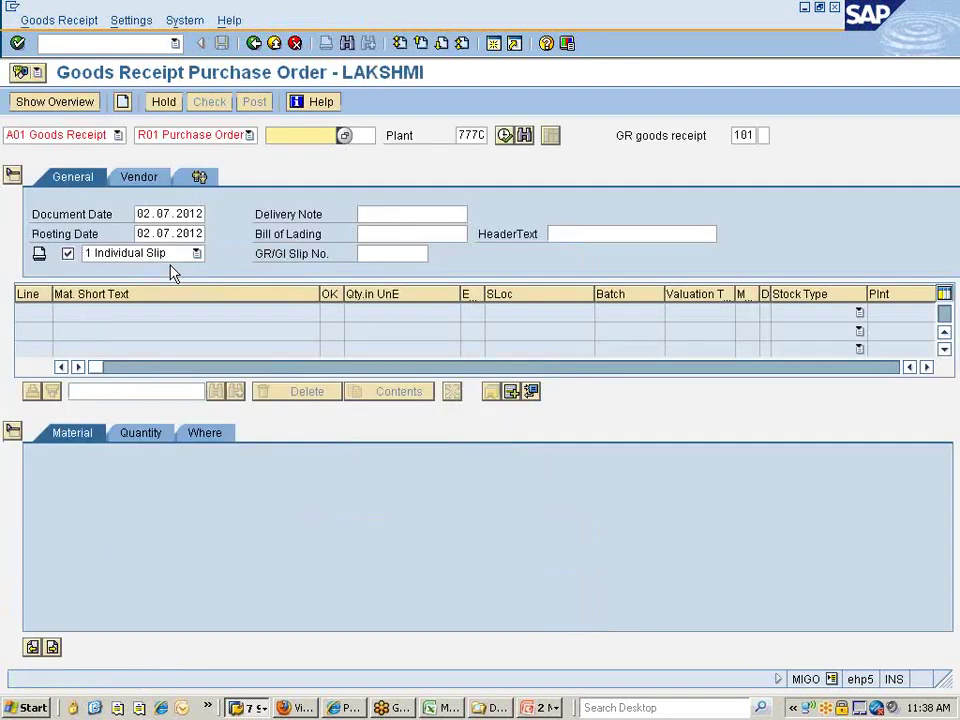
Enter a previously used purchase order number as the reference for the goods receipt.
click(275, 136)
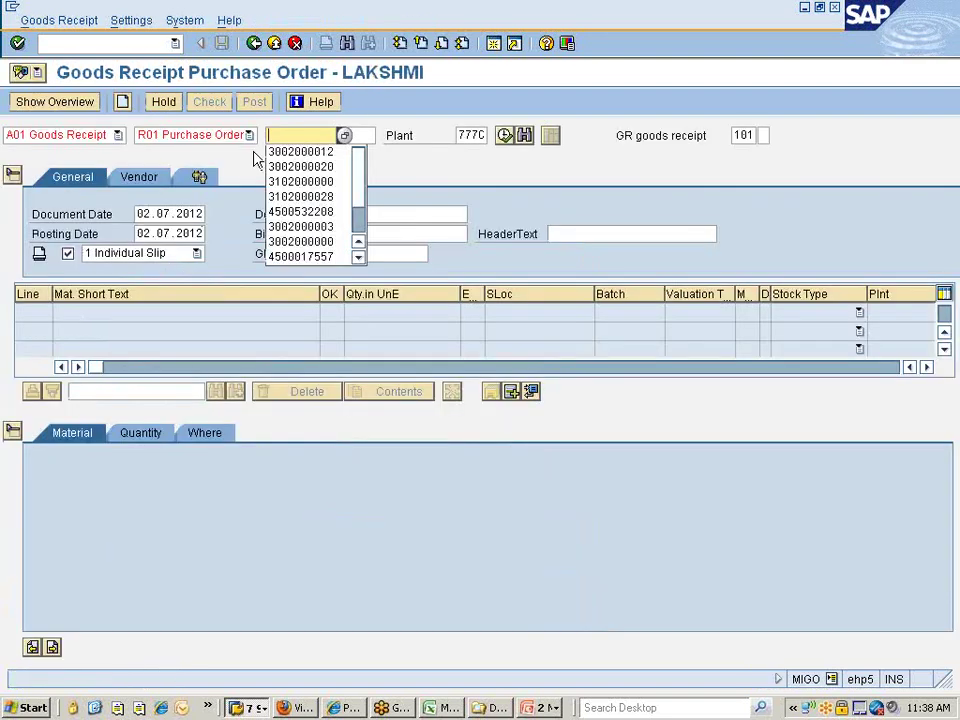
click(305, 152)
key(Return)
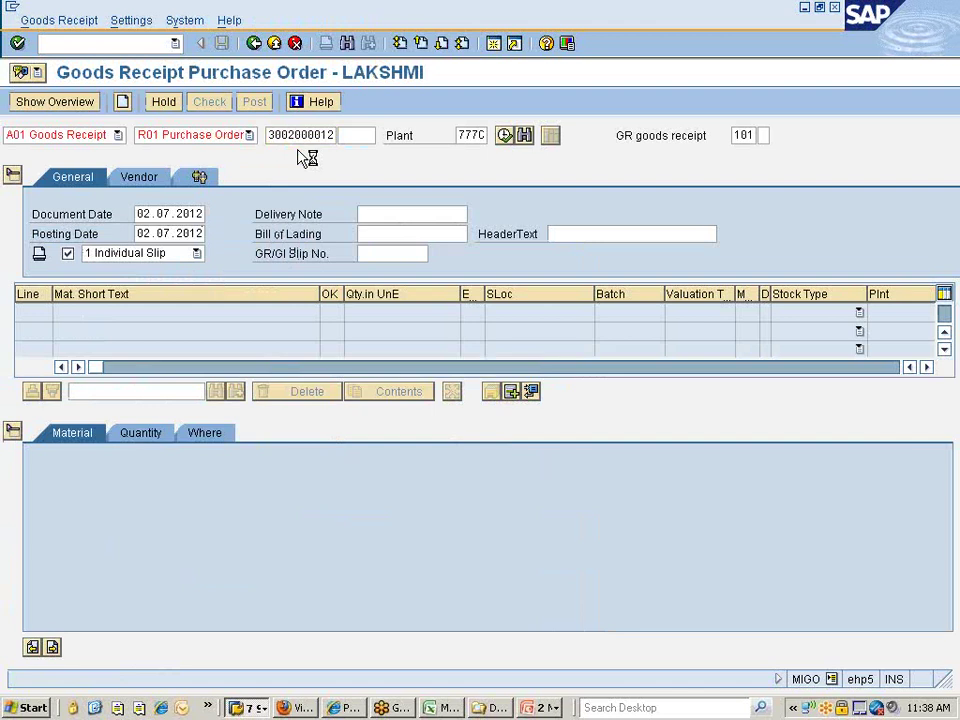